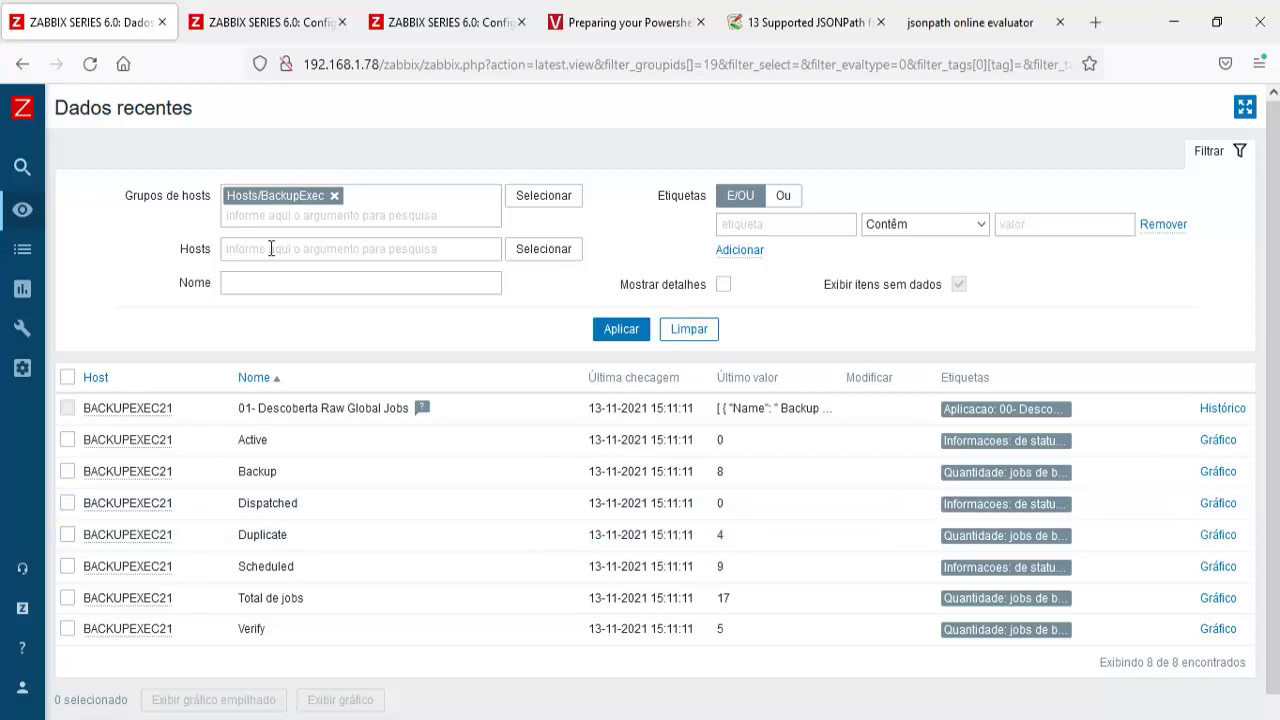
List the Backup Exec template's items and filter them by the tag "Aplicacao: 00- Descobertas Globais Raw"
{"action": "left_click", "coordinate": [425, 24]}
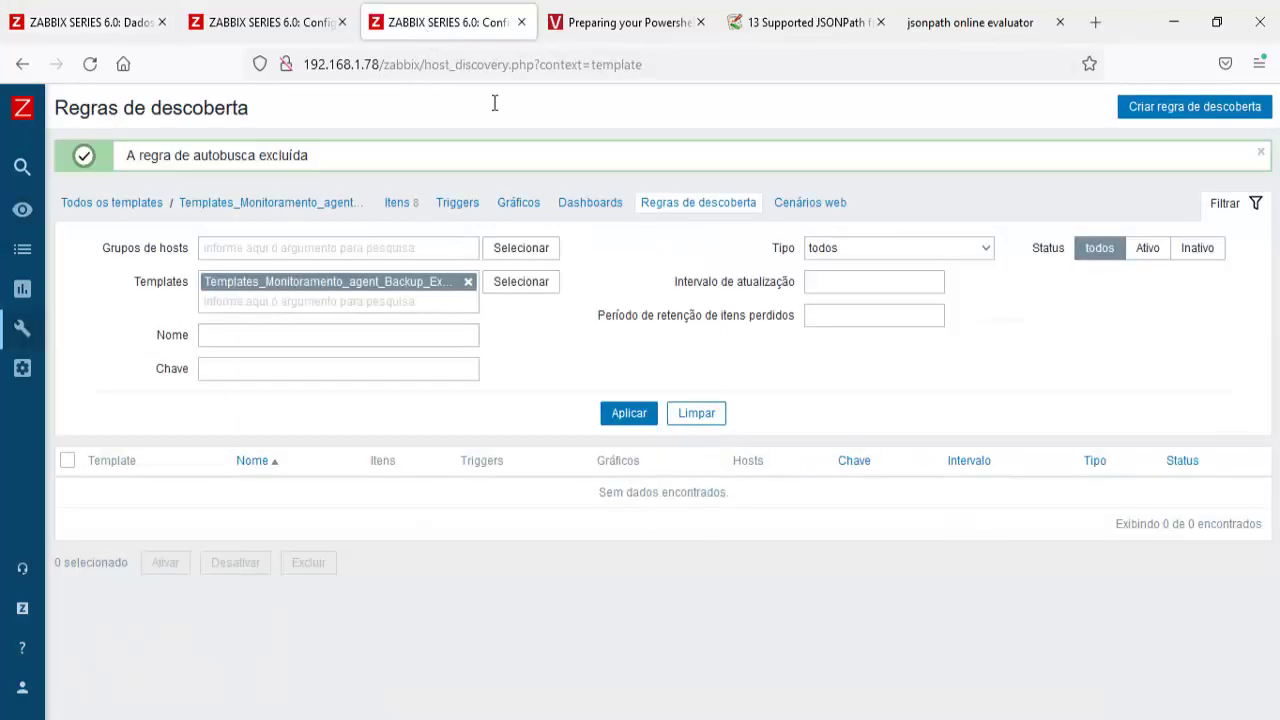
{"action": "left_click", "coordinate": [630, 415]}
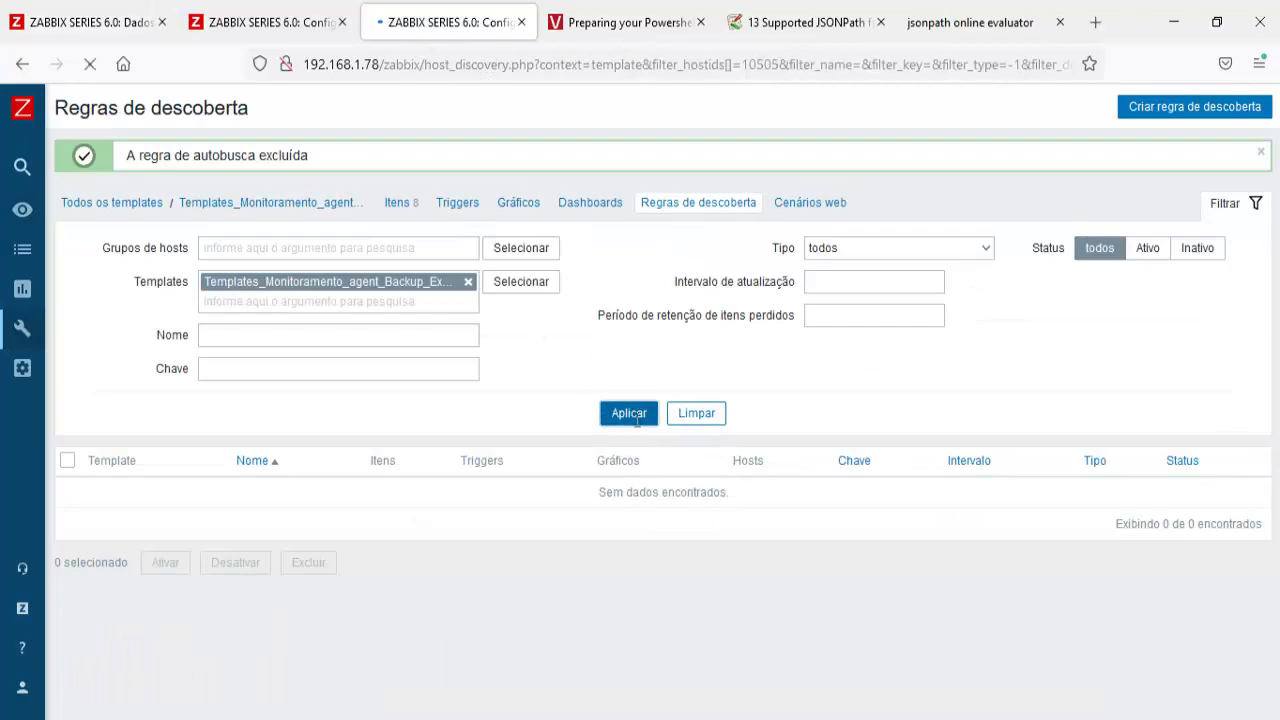
{"action": "left_click", "coordinate": [396, 152]}
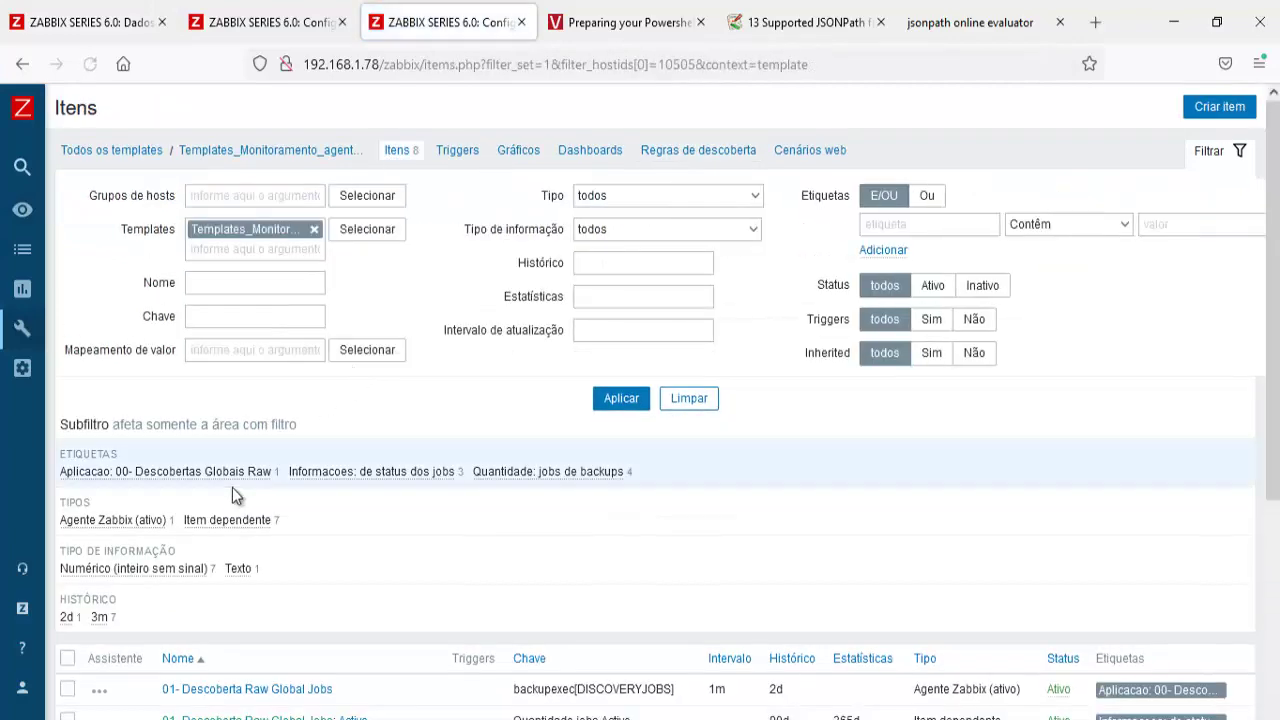
{"action": "left_click", "coordinate": [205, 474]}
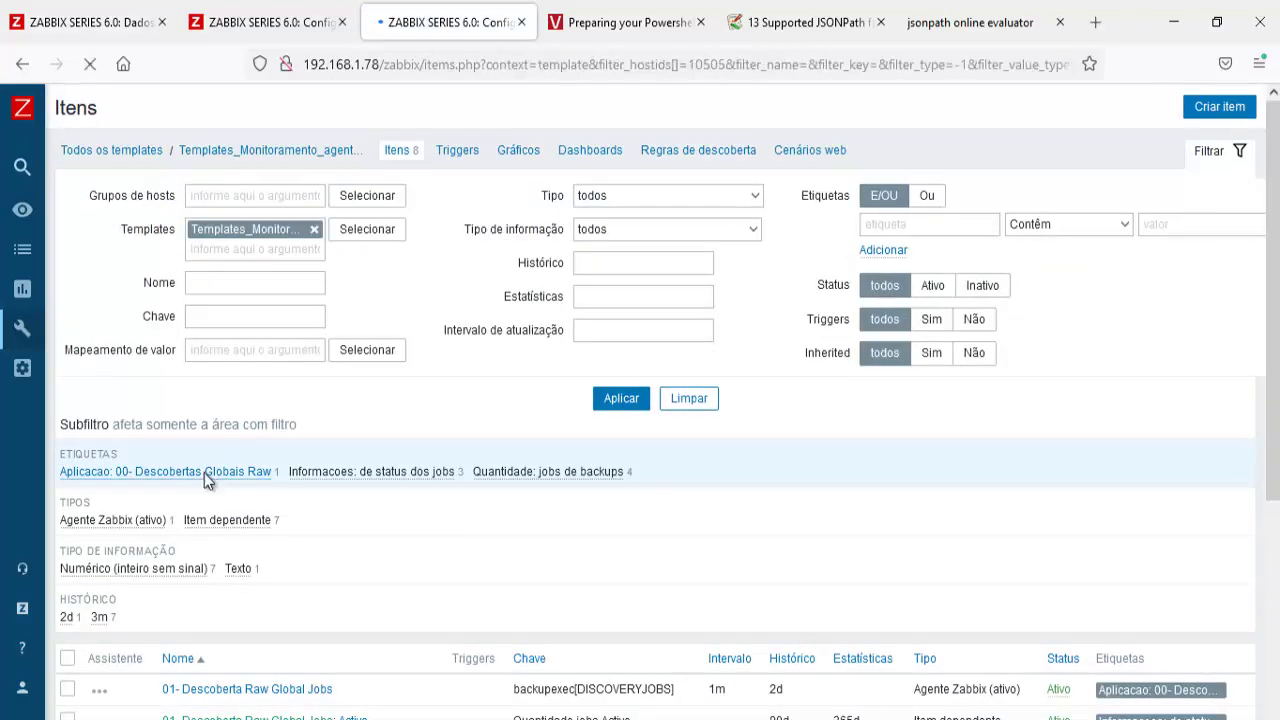
{"action": "scroll", "coordinate": [205, 480], "scroll_direction": "down", "scroll_amount": 3}
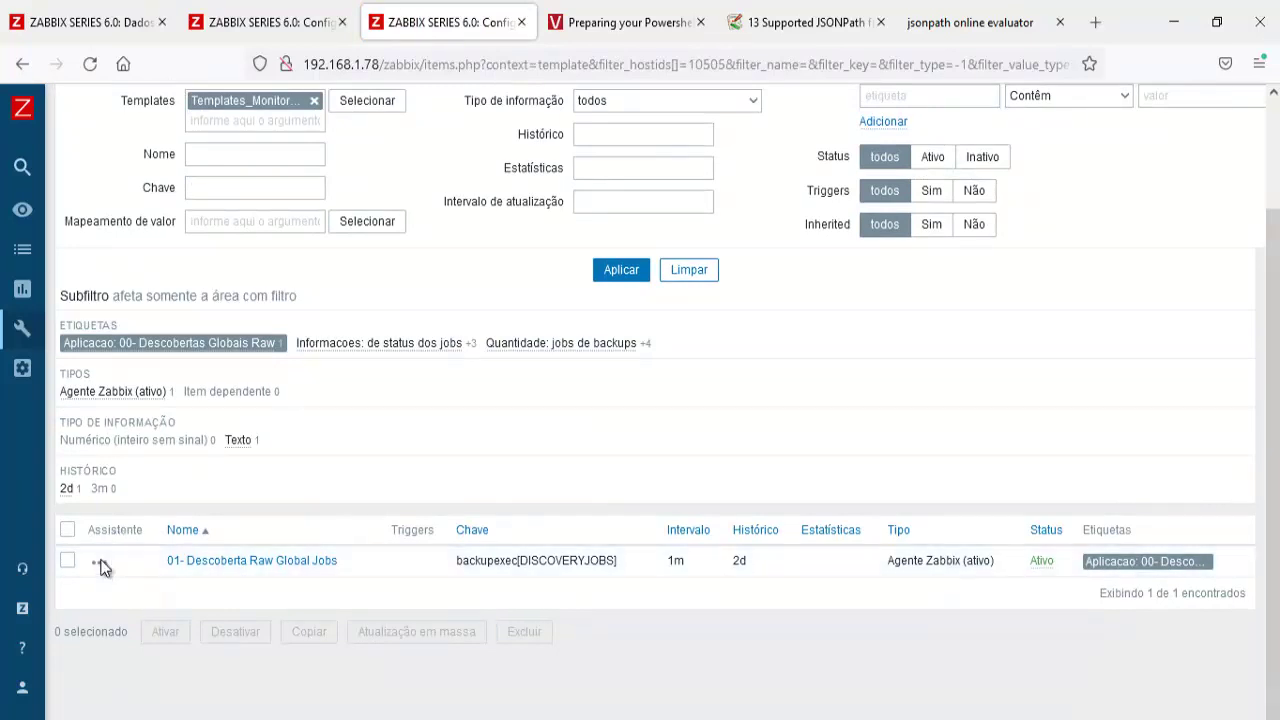
Create a dependent discovery rule from the item "01- Descoberta Raw Global Jobs" and reuse that item's name as the rule name
{"action": "left_click", "coordinate": [99, 562]}
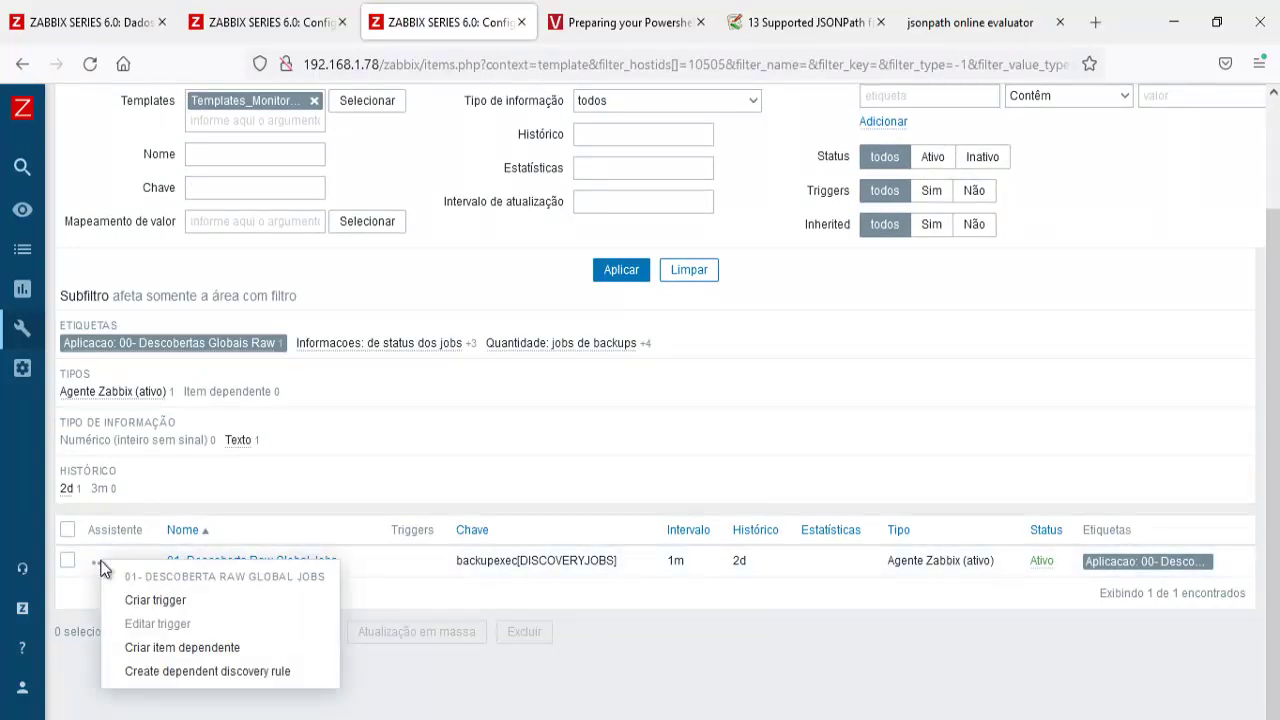
{"action": "left_click_drag", "start_coordinate": [340, 561], "coordinate": [170, 566]}
{"action": "key", "text": "ctrl+c"}
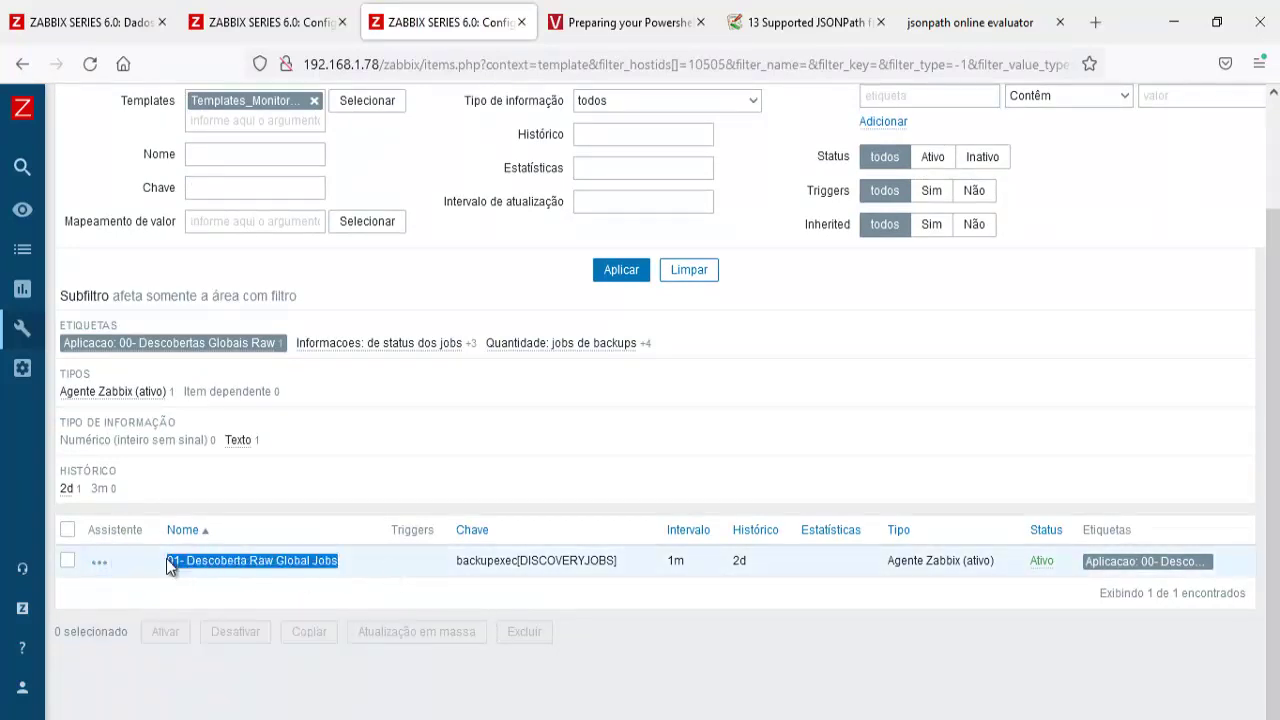
{"action": "left_click", "coordinate": [103, 562]}
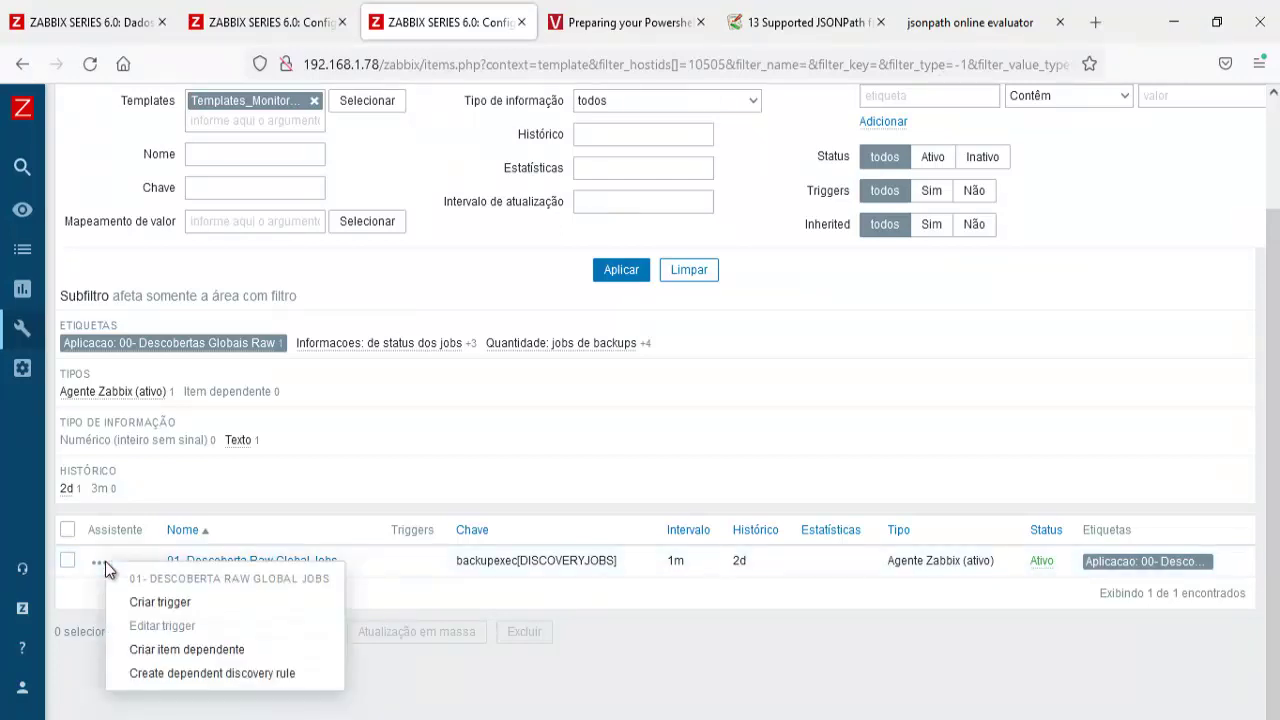
{"action": "left_click", "coordinate": [210, 673]}
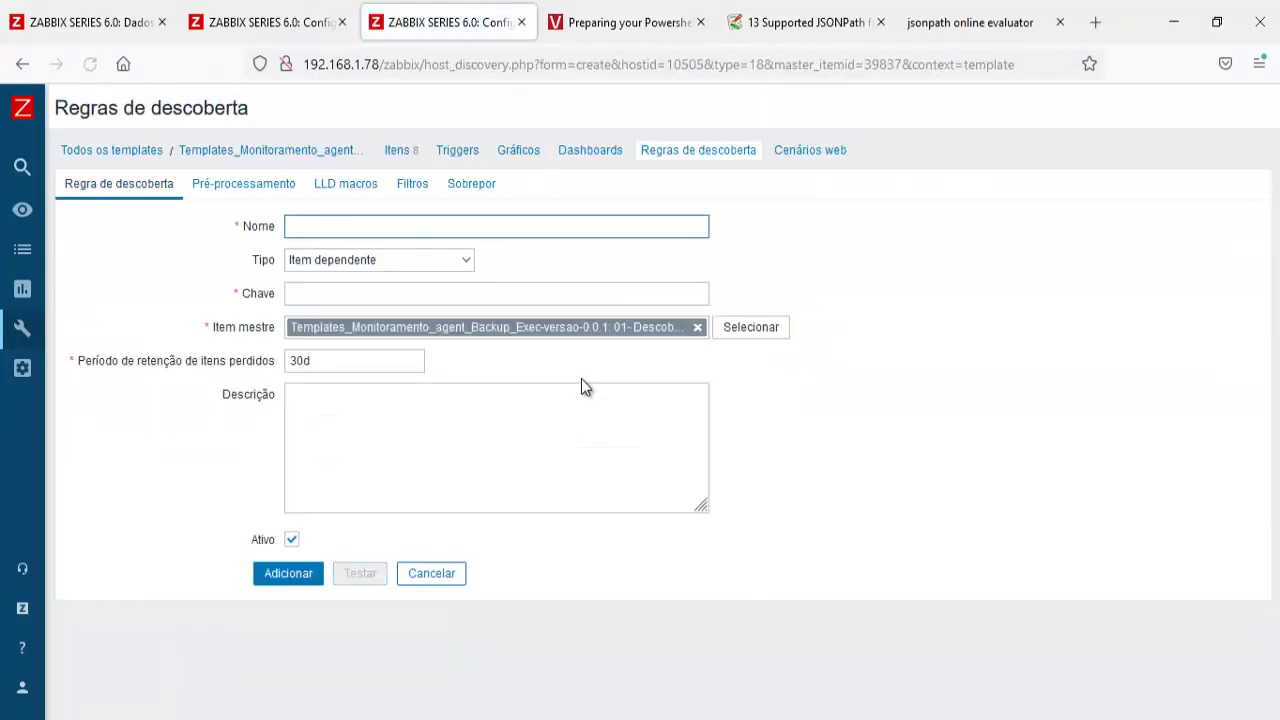
{"action": "key", "text": "ctrl+v"}
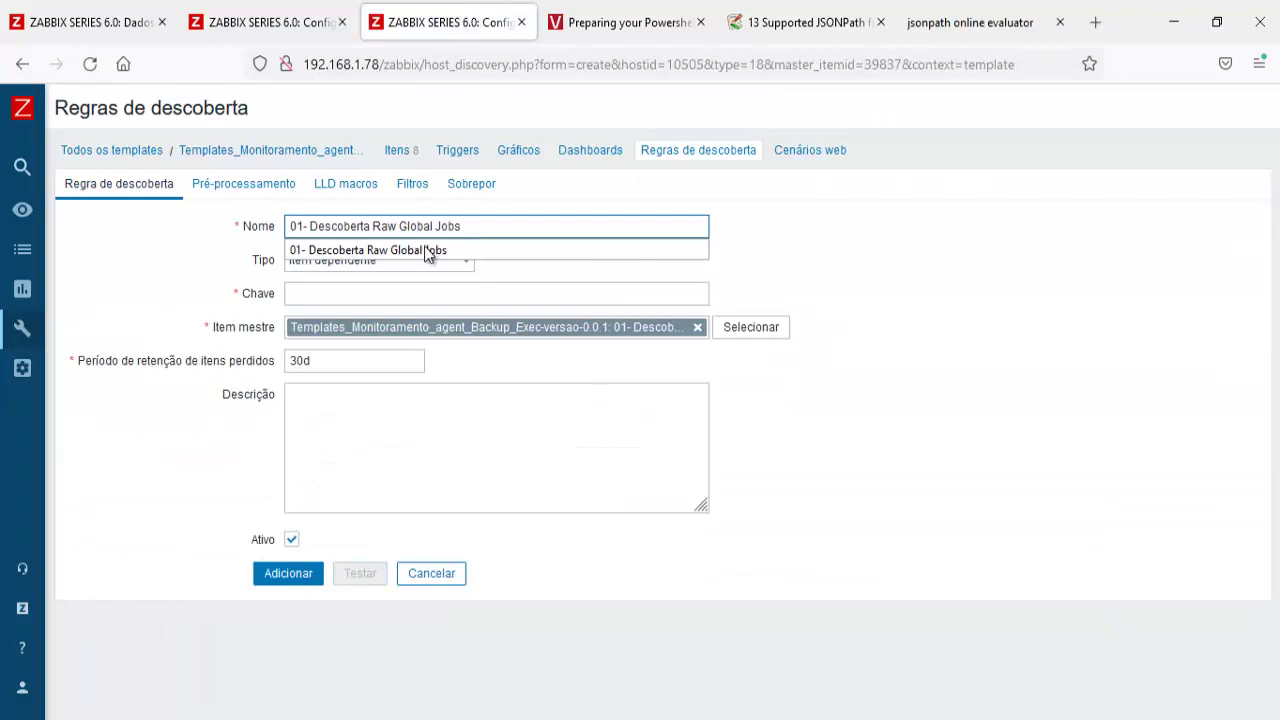
Set the discovery rule's key to Descoberta.Raw.Global.Jobs
{"action": "left_click", "coordinate": [379, 290]}
{"action": "key", "text": "ctrl+v"}
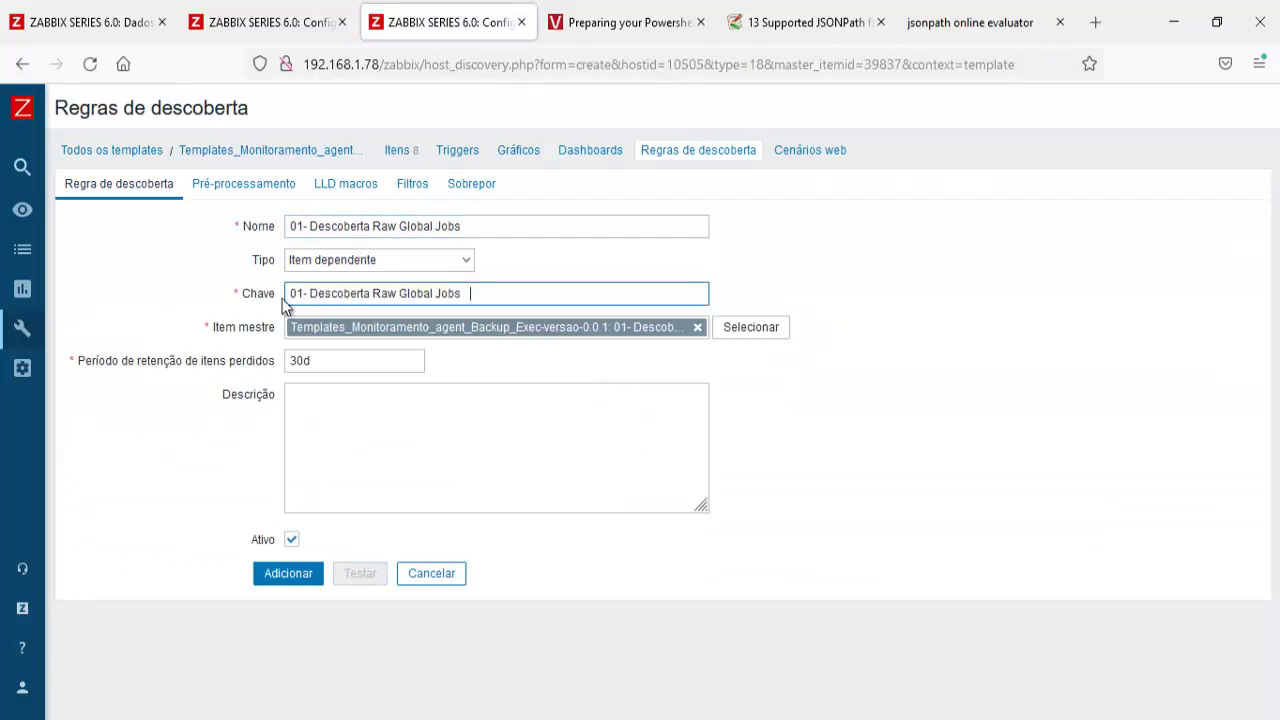
{"action": "left_click_drag", "start_coordinate": [310, 294], "coordinate": [276, 302]}
{"action": "key", "text": "BackSpace"}
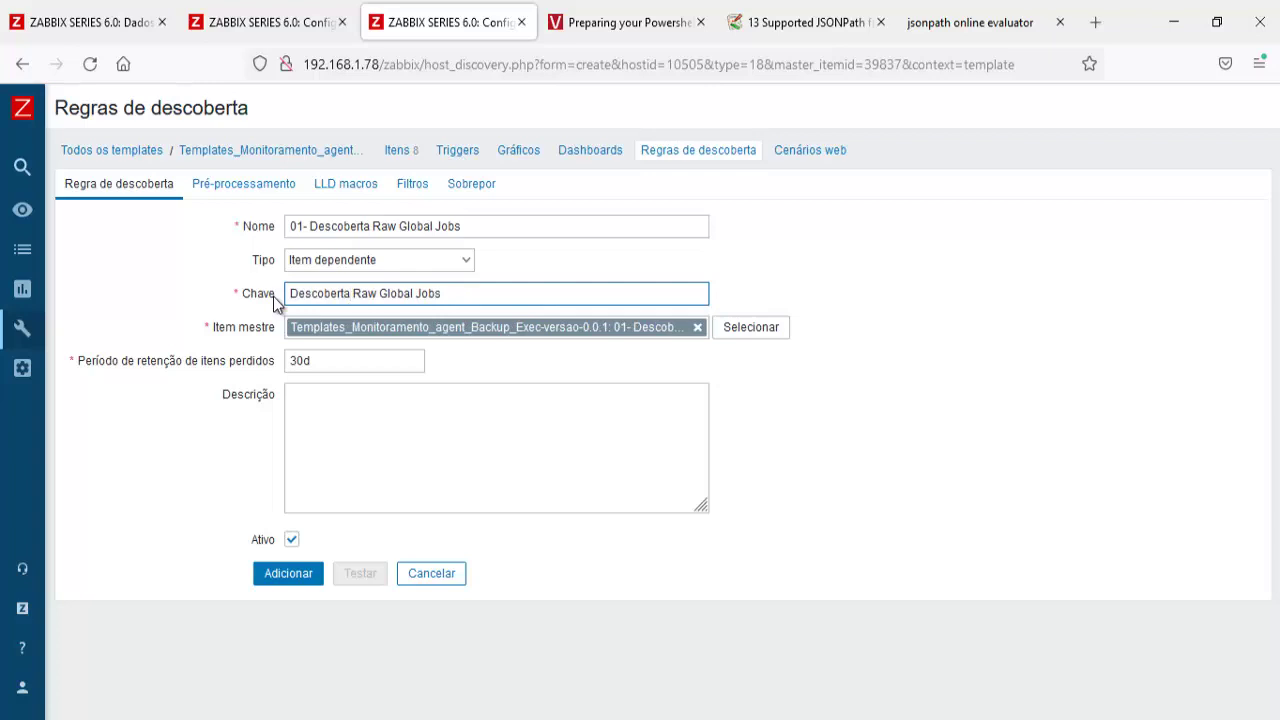
{"action": "key", "text": "ctrl+Right"}
{"action": "key", "text": "BackSpace"}
{"action": "type", "text": "."}
{"action": "key", "text": "BackSpace"}
{"action": "type", "text": "."}
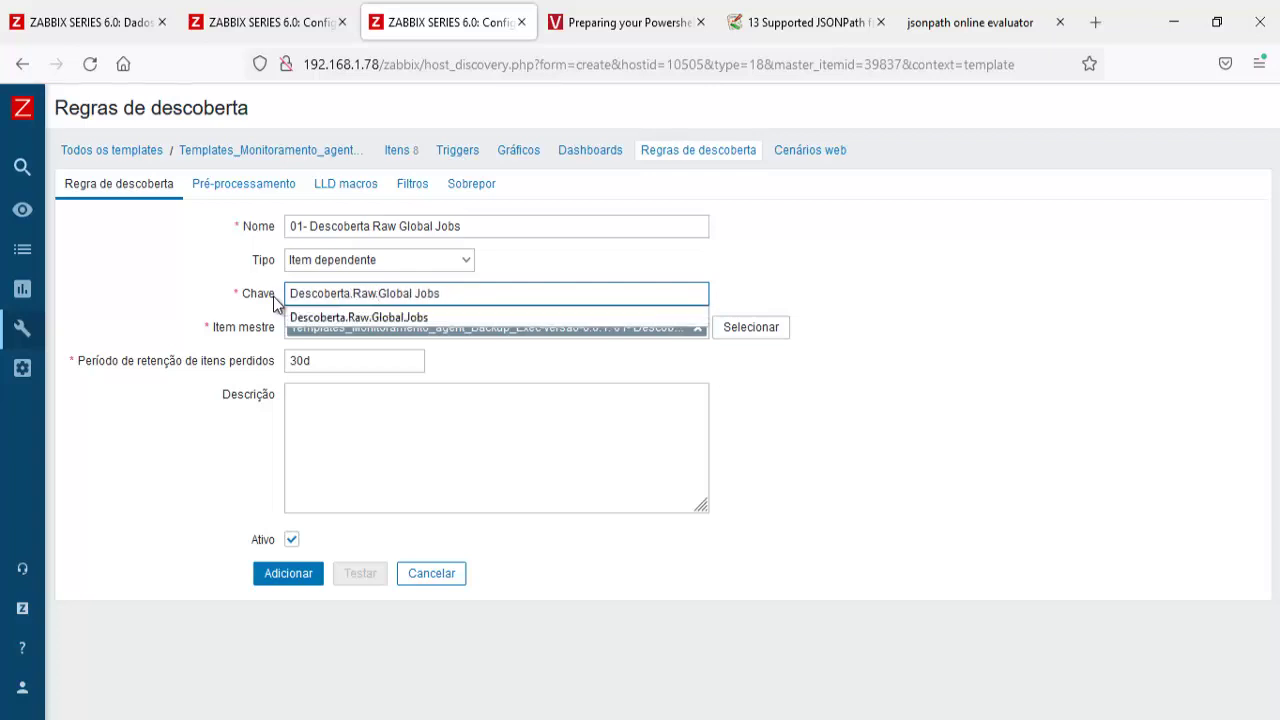
{"action": "key", "text": "ctrl+Right"}
{"action": "key", "text": "BackSpace"}
{"action": "type", "text": "."}
{"action": "left_click", "coordinate": [340, 317]}
Add a JSONPath preprocessing step with the parameter $.[:] to the discovery rule
{"action": "left_click", "coordinate": [250, 185]}
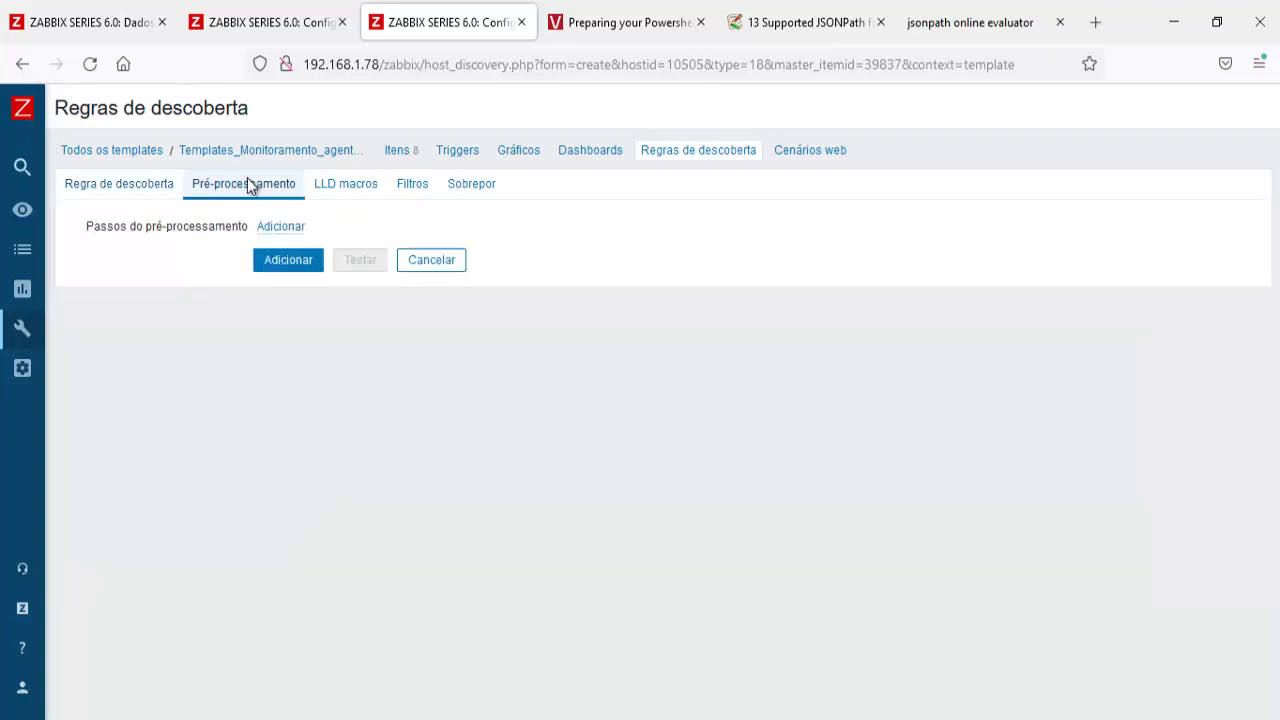
{"action": "left_click", "coordinate": [280, 228]}
{"action": "left_click", "coordinate": [393, 254]}
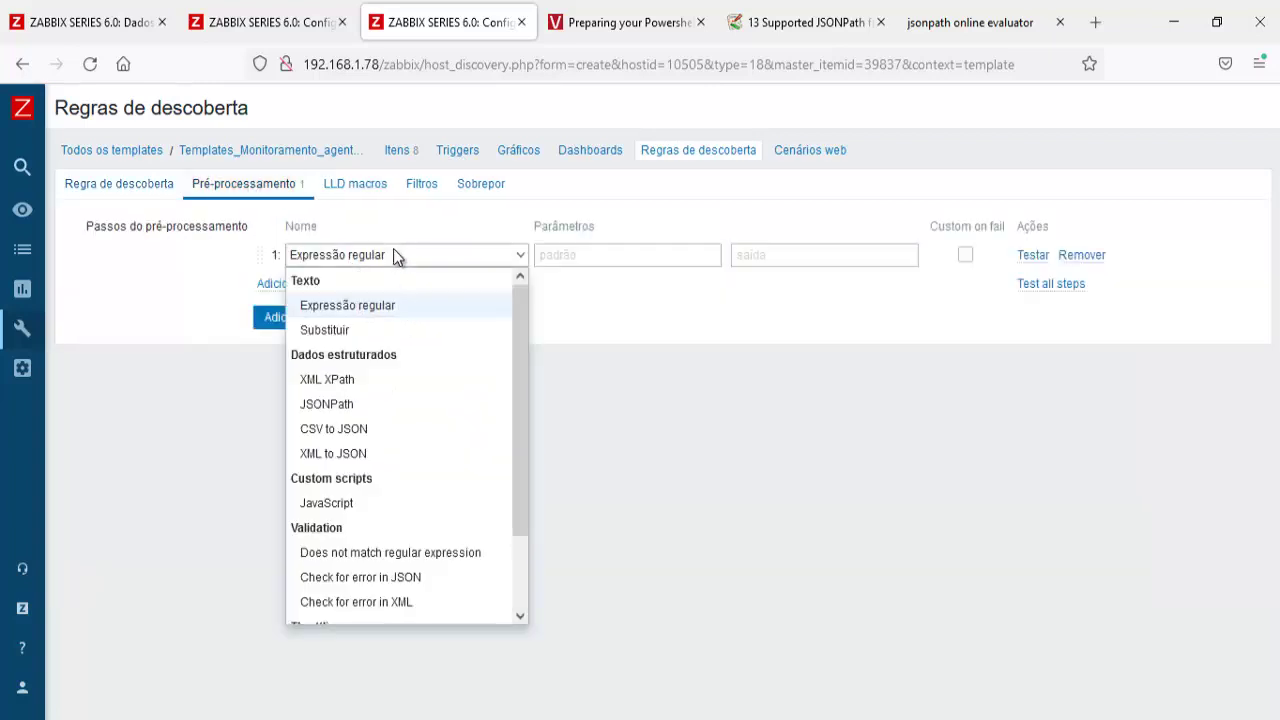
{"action": "left_click", "coordinate": [391, 400]}
{"action": "left_click", "coordinate": [636, 260]}
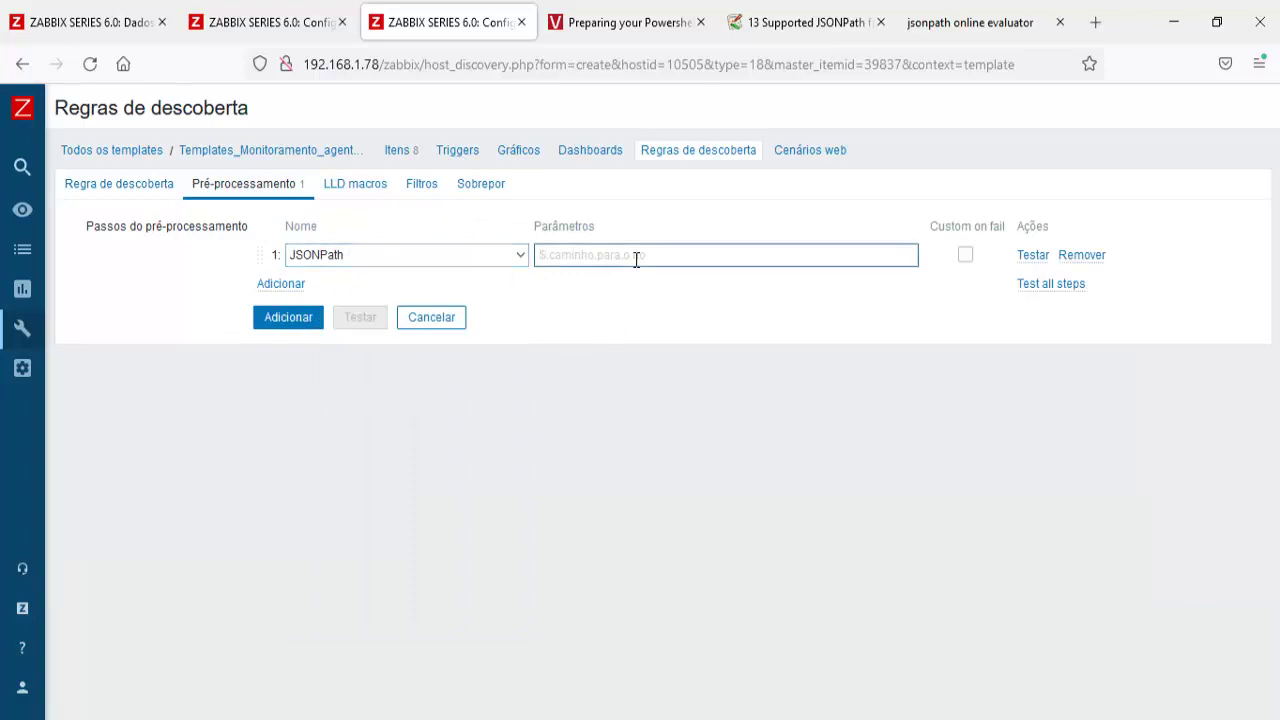
{"action": "type", "text": "$.["}
{"action": "key", "text": "Escape"}
{"action": "type", "text": ":"}
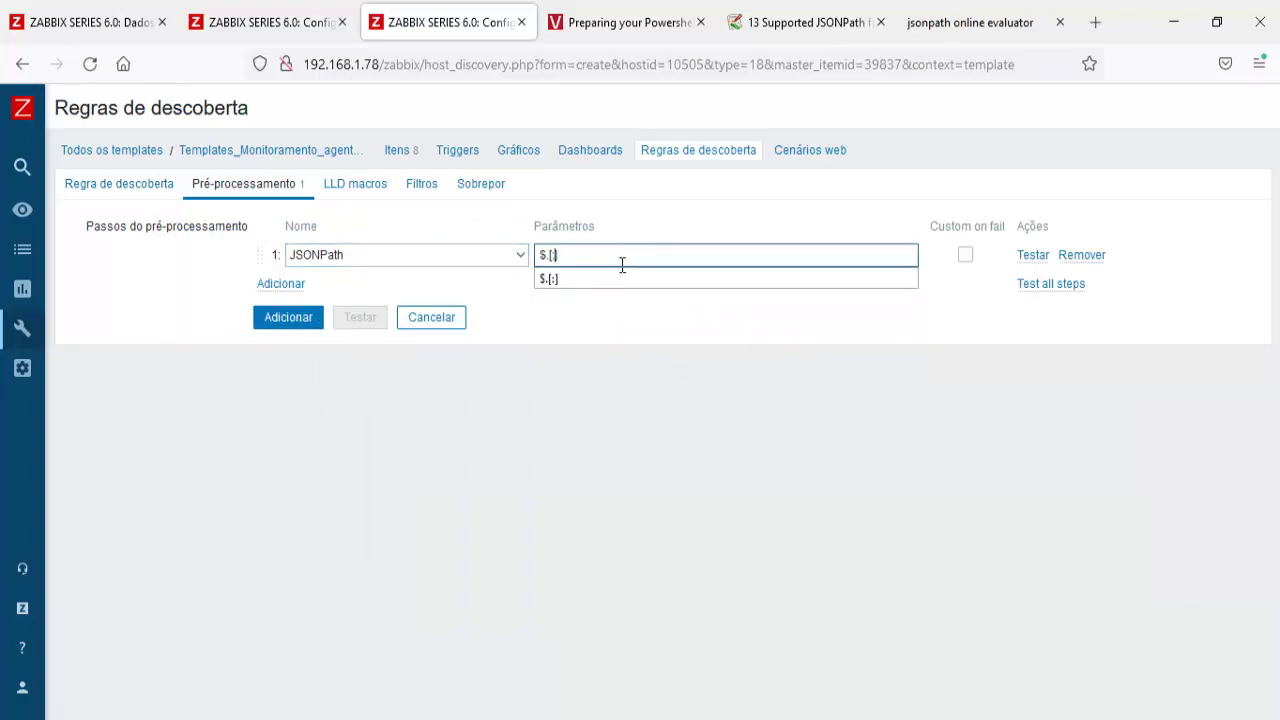
{"action": "left_click", "coordinate": [583, 276]}
Enter {#JOBNAME} as the discovery rule's first LLD macro
{"action": "left_click", "coordinate": [368, 188]}
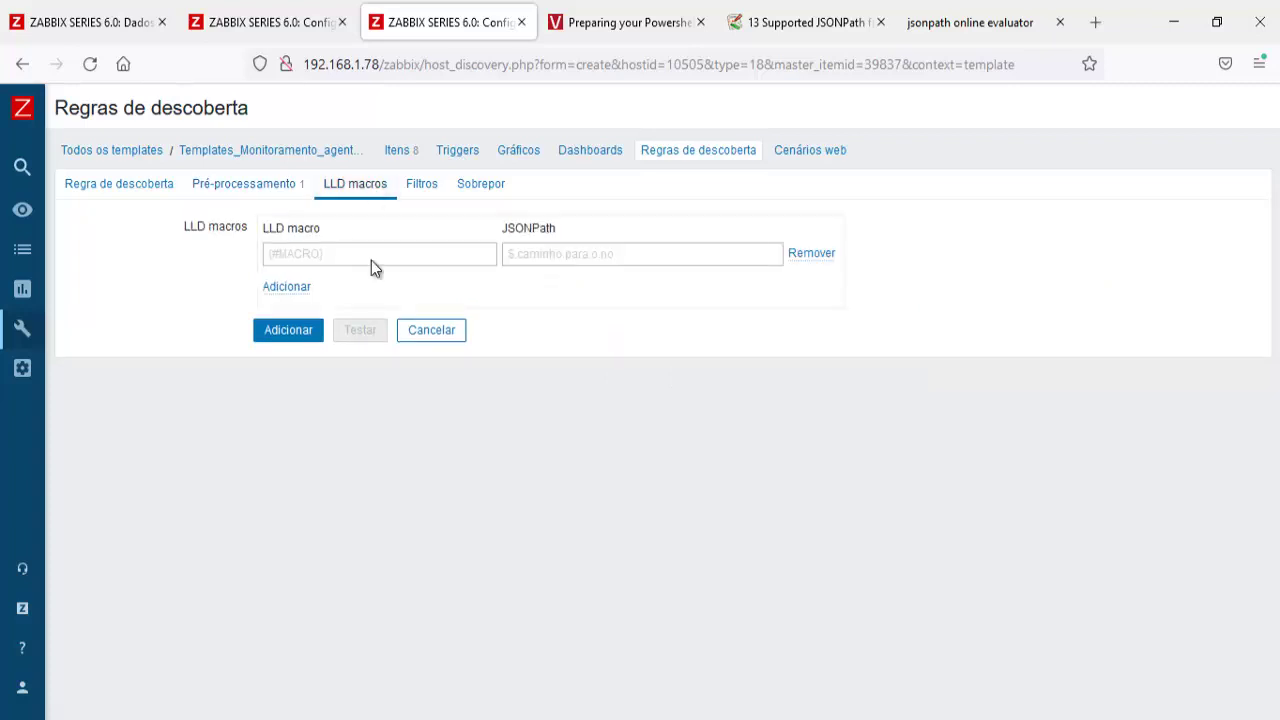
{"action": "left_click", "coordinate": [374, 256]}
{"action": "type", "text": "{"}
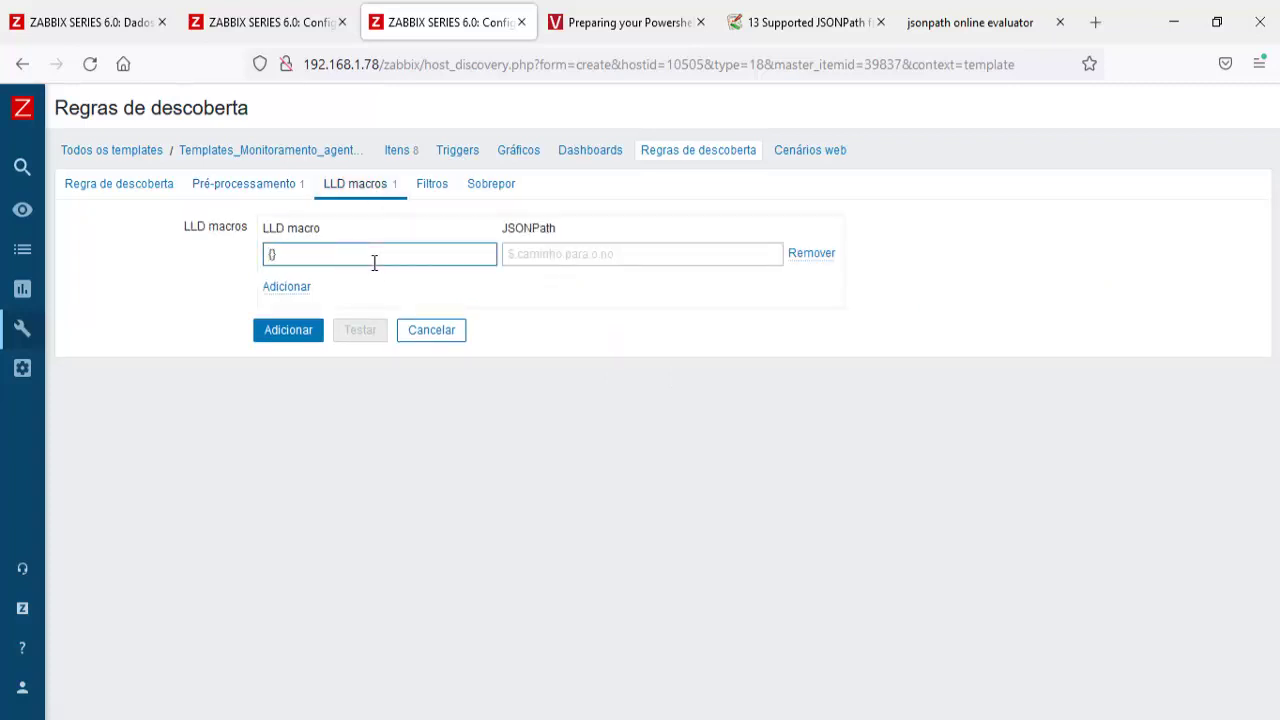
{"action": "type", "text": "#JOBNAME}"}
Open the history of "01- Descoberta Raw Global Jobs" in the latest data and copy the JSON key Name
{"action": "left_click", "coordinate": [125, 24]}
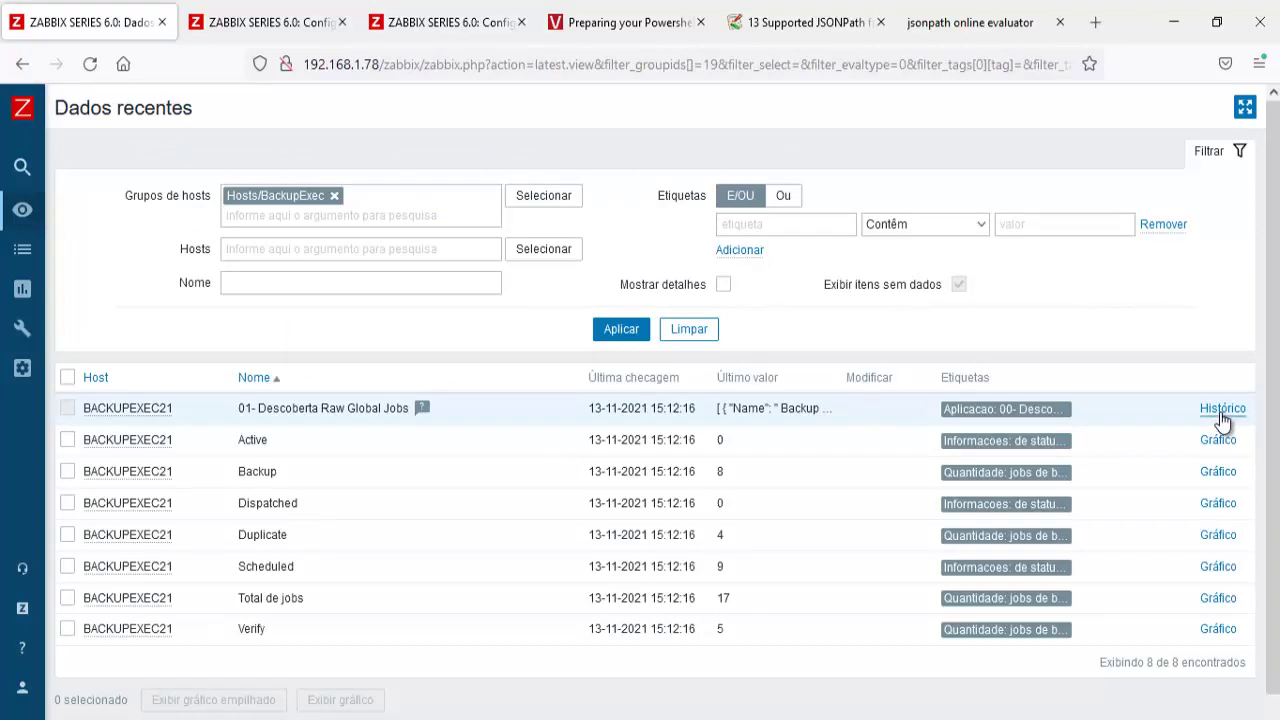
{"action": "left_click", "coordinate": [1222, 410]}
{"action": "scroll", "coordinate": [445, 516], "scroll_direction": "down", "scroll_amount": 1}
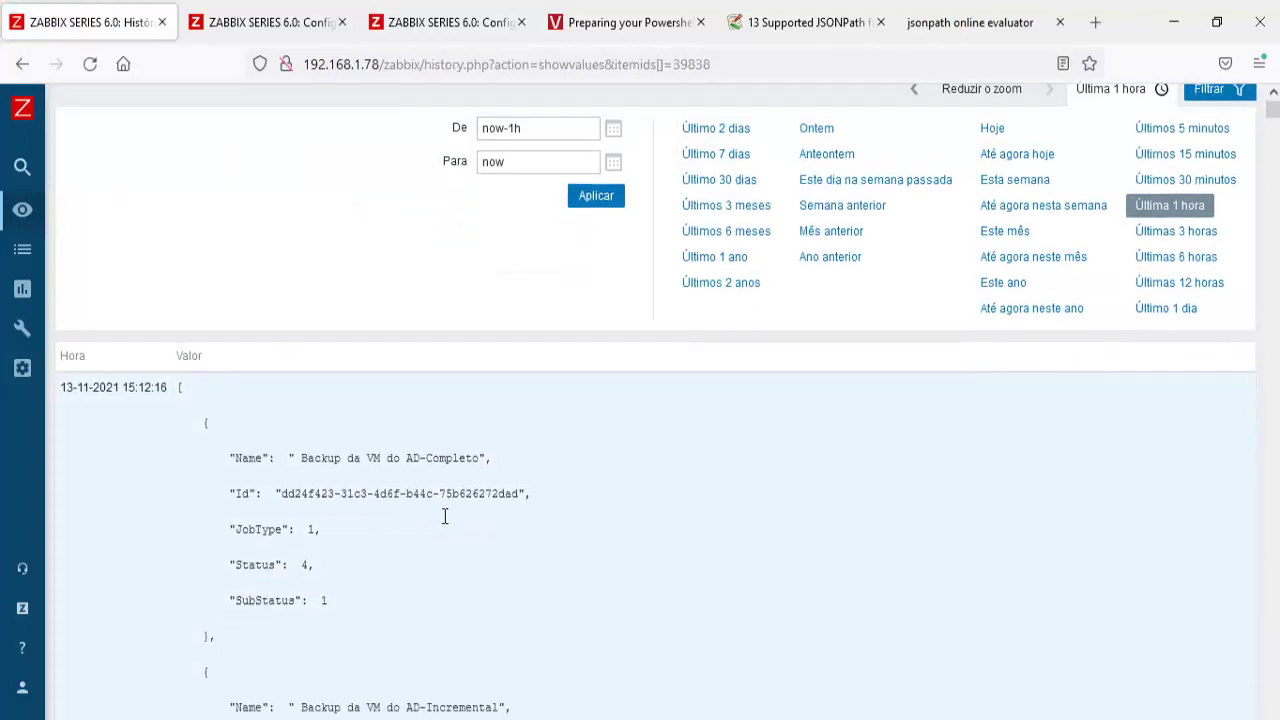
{"action": "scroll", "coordinate": [445, 516], "scroll_direction": "down", "scroll_amount": 1}
{"action": "left_click_drag", "start_coordinate": [260, 354], "coordinate": [238, 356]}
{"action": "right_click", "coordinate": [244, 352]}
{"action": "left_click", "coordinate": [271, 369]}
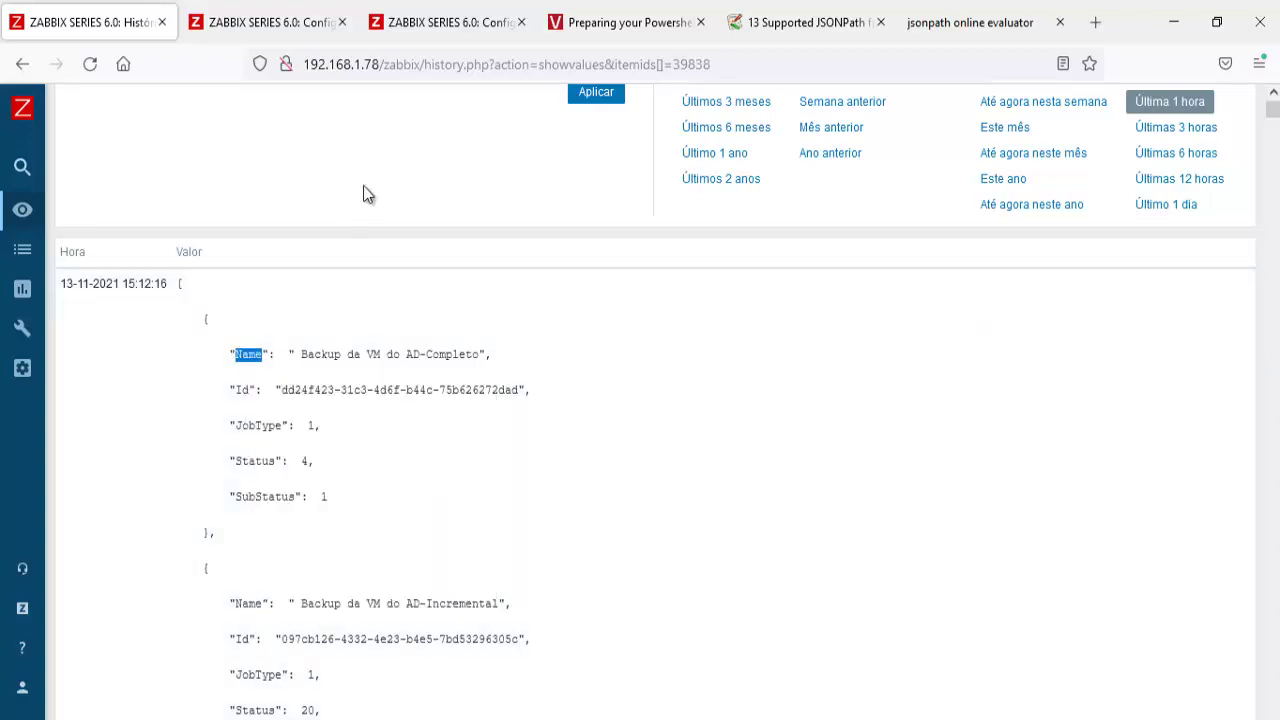
Set the JSONPath of the {#JOBNAME} macro to $.Name, using the copied key
{"action": "left_click", "coordinate": [448, 22]}
{"action": "left_click", "coordinate": [538, 254]}
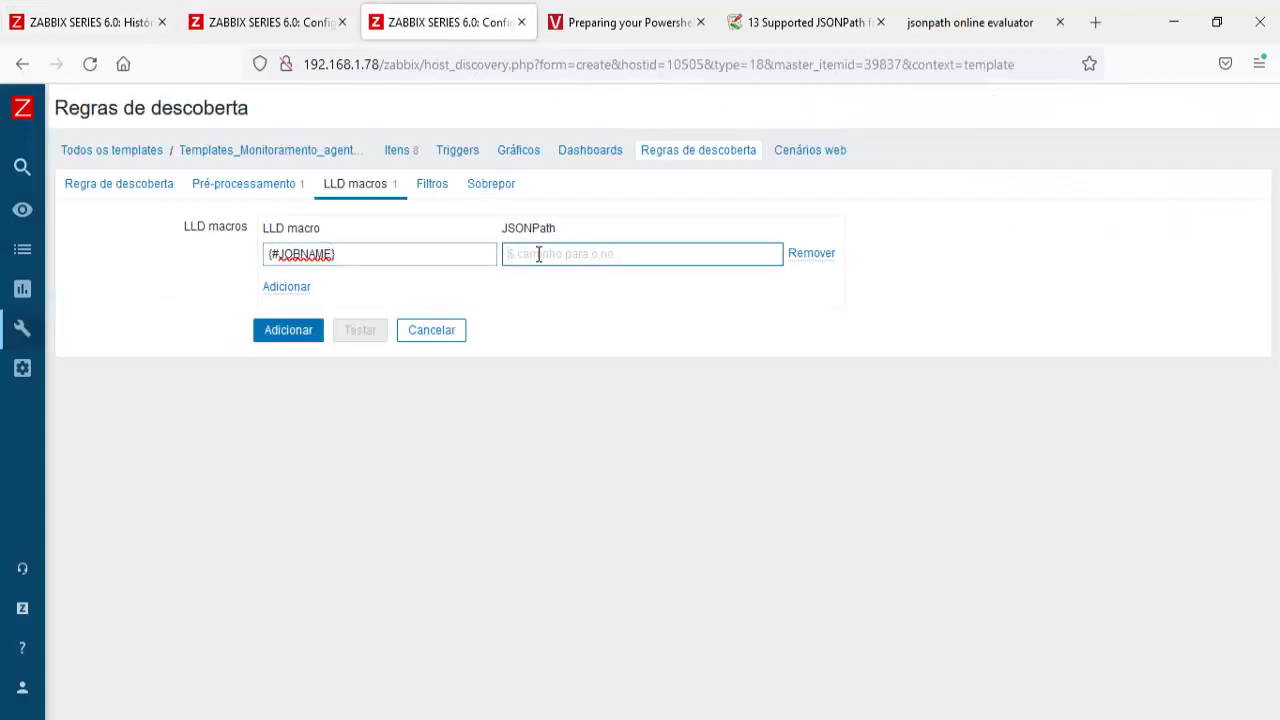
{"action": "type", "text": "$."}
{"action": "key", "text": "ctrl+v"}
Copy the macro name {#JOBNAME} and add the discovery rule to the template
{"action": "left_click_drag", "start_coordinate": [338, 256], "coordinate": [228, 258]}
{"action": "key", "text": "ctrl+c"}
{"action": "left_click", "coordinate": [280, 333]}
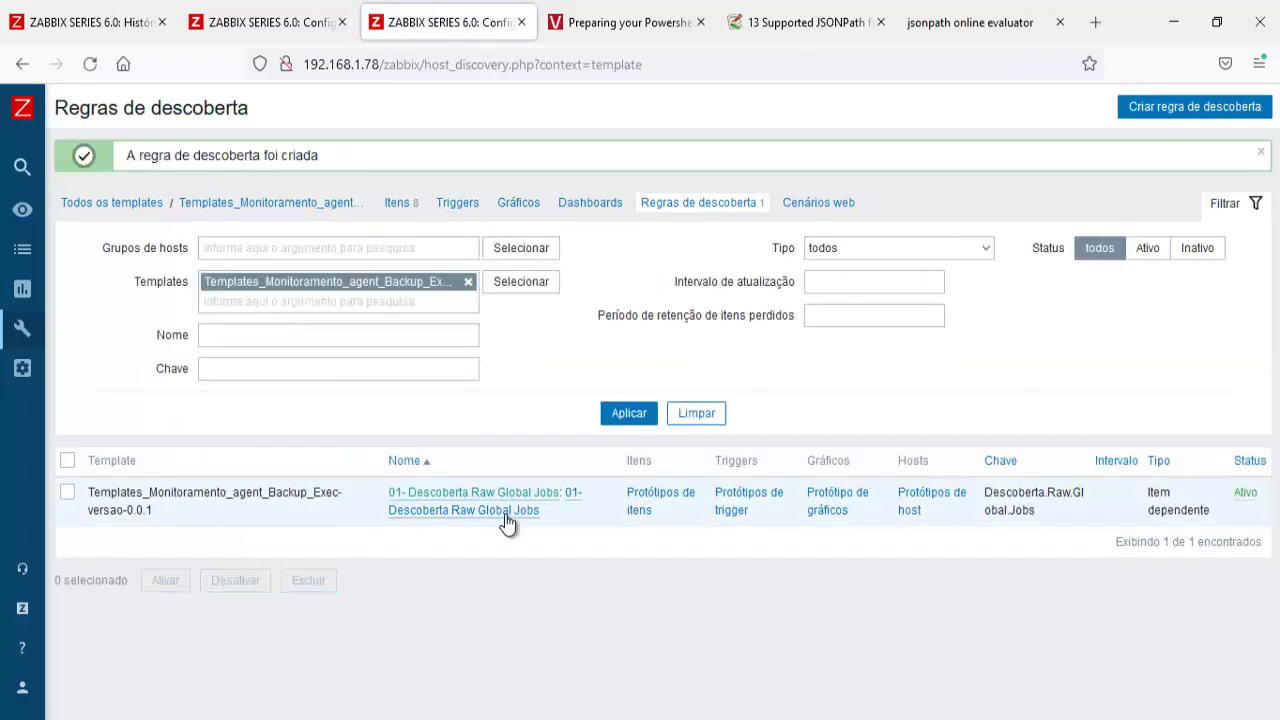
Start a new item prototype under the discovery rule and name it "01- ID"
{"action": "left_click", "coordinate": [640, 512]}
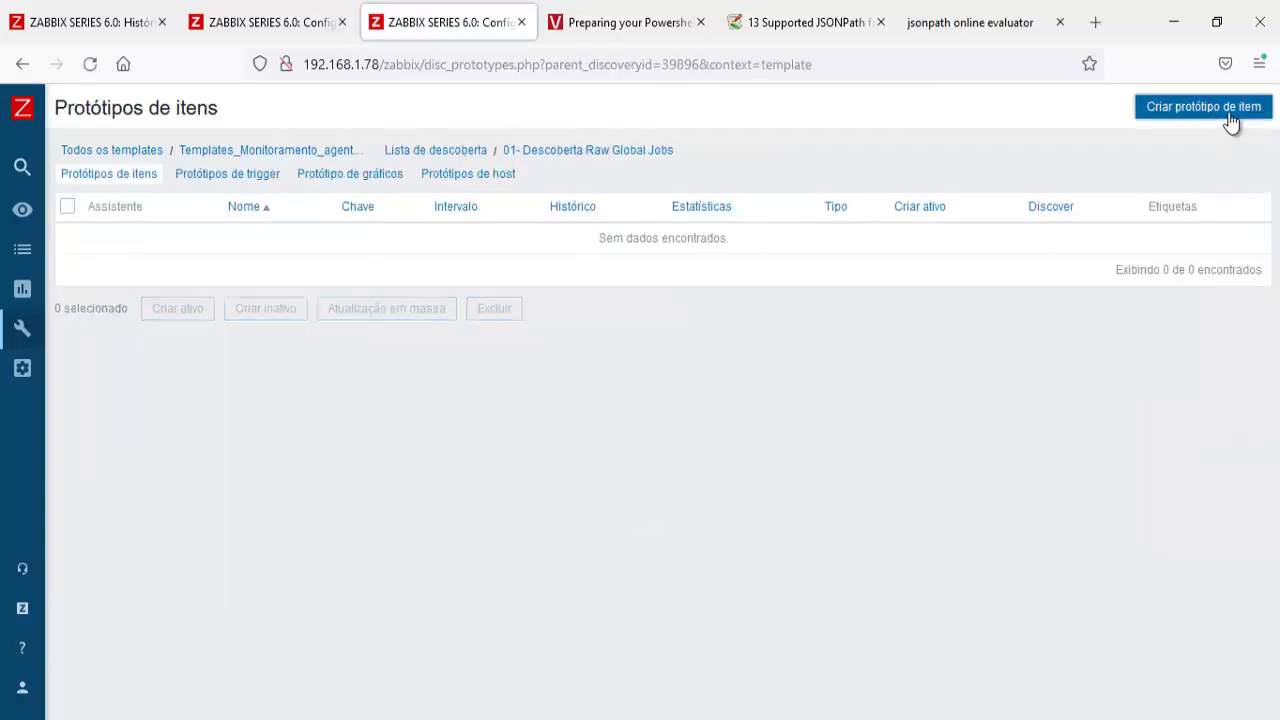
{"action": "left_click", "coordinate": [1226, 115]}
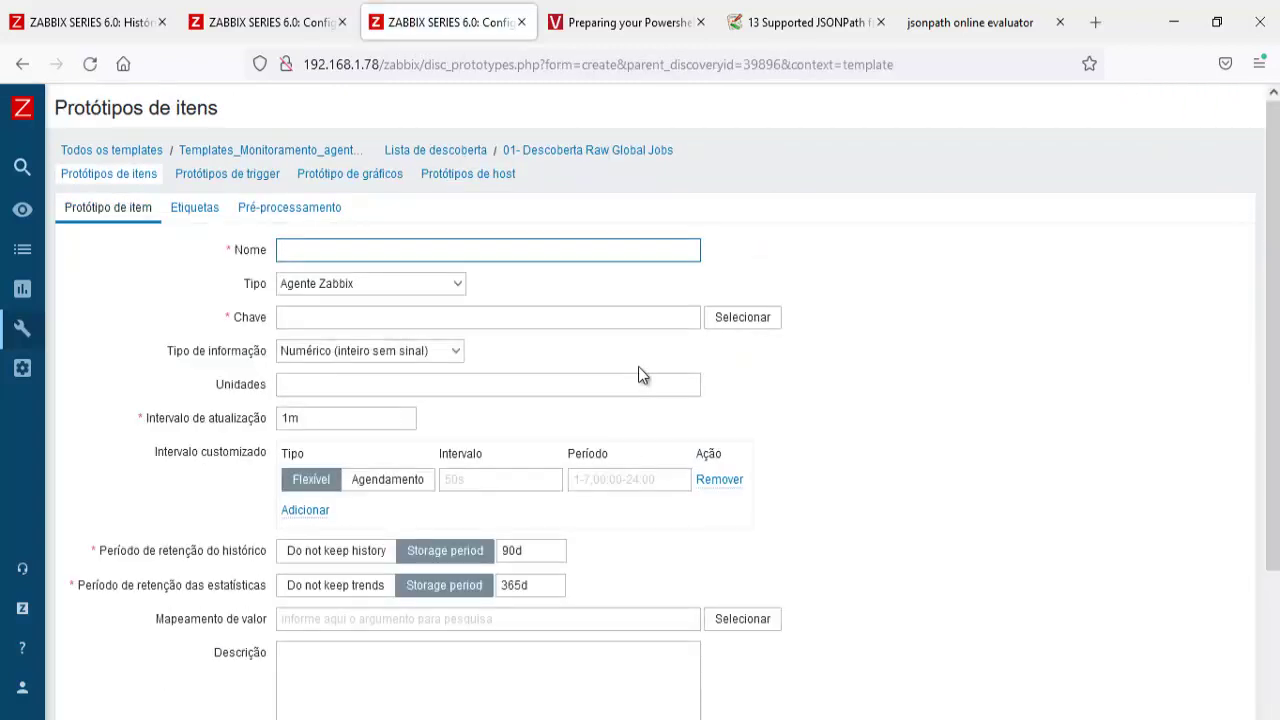
{"action": "type", "text": "01- ID"}
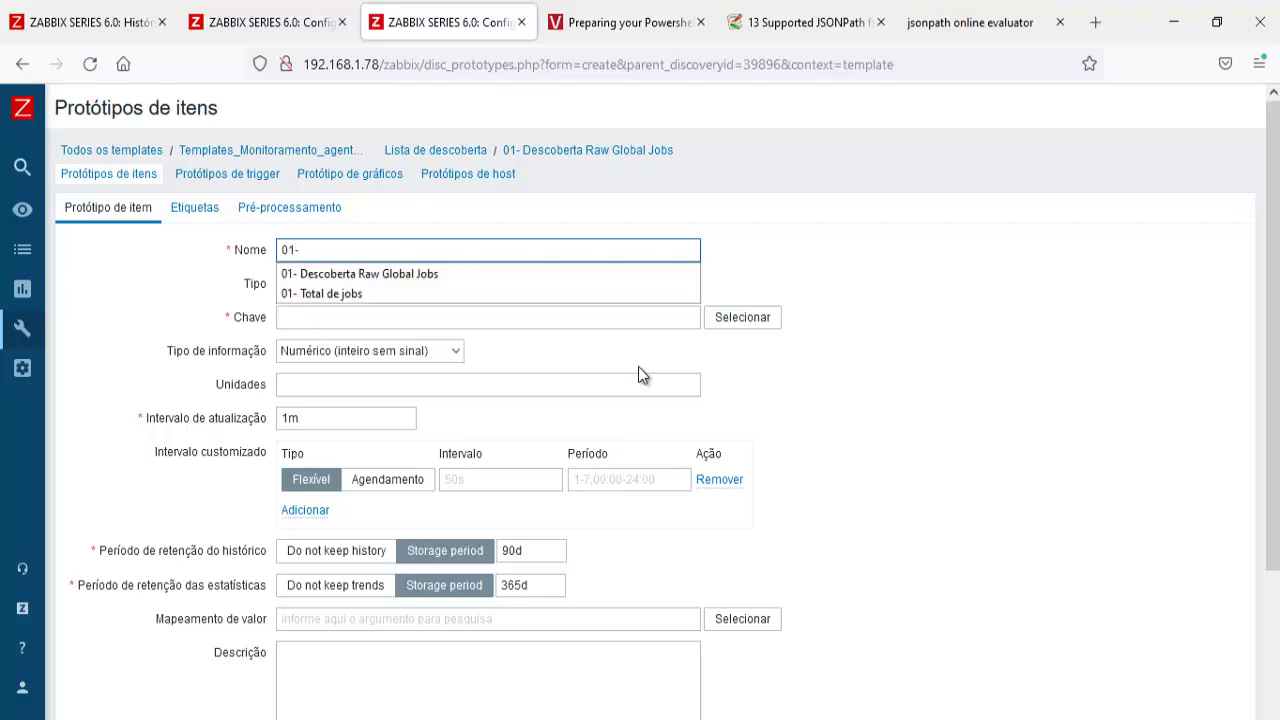
Set the item prototype's type to Item dependente and choose "01- Descoberta Raw Global Jobs" as its master item
{"action": "left_click", "coordinate": [350, 285]}
{"action": "scroll", "coordinate": [353, 346], "scroll_direction": "down", "scroll_amount": 2}
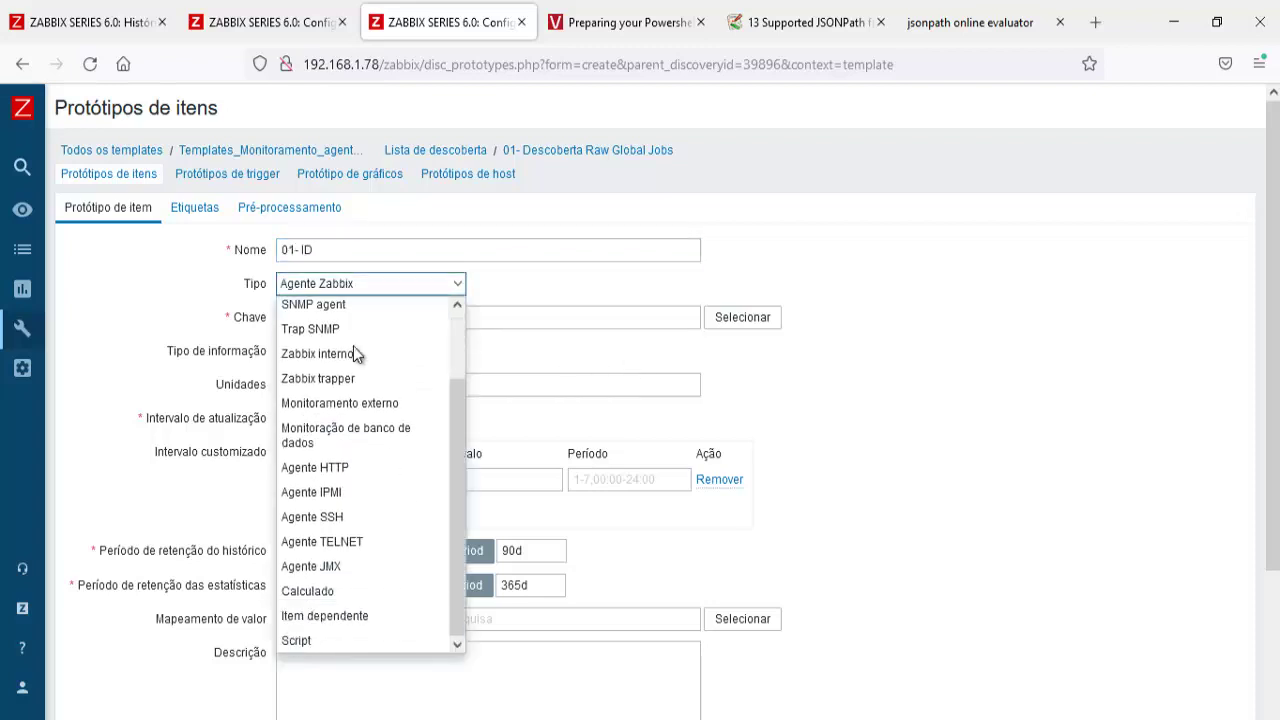
{"action": "left_click", "coordinate": [356, 610]}
{"action": "left_click", "coordinate": [744, 387]}
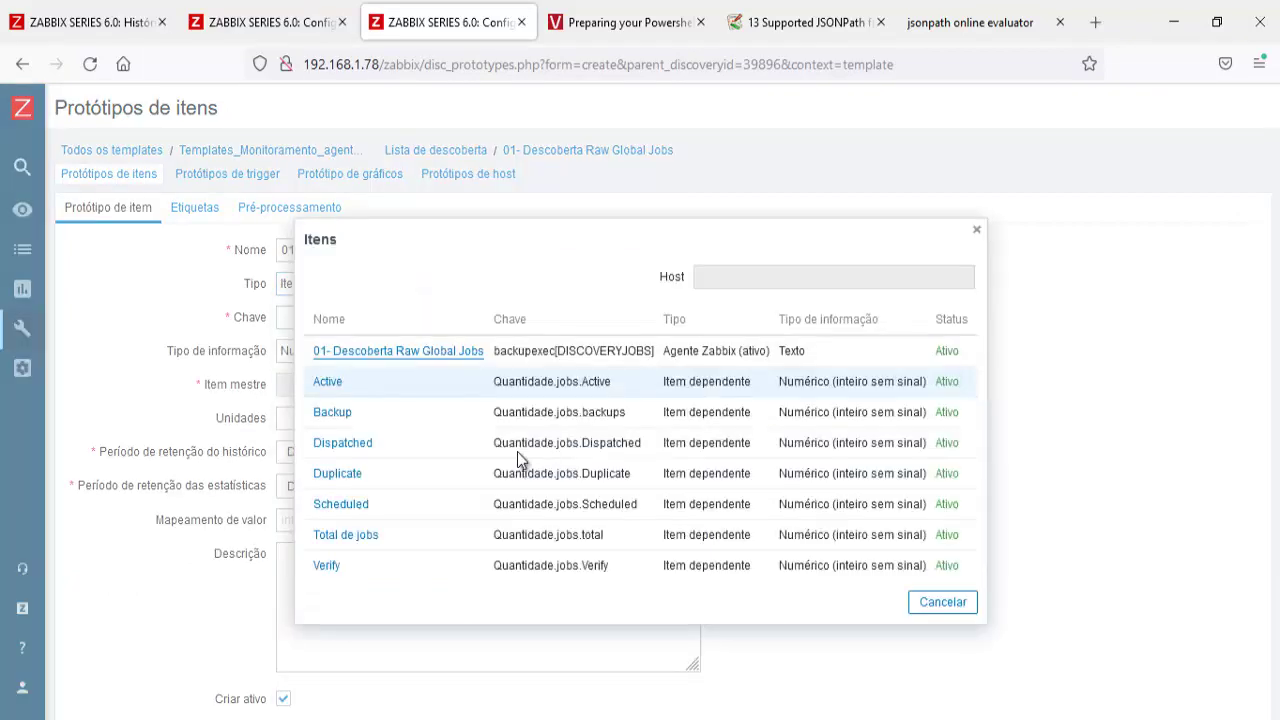
{"action": "left_click", "coordinate": [383, 352]}
Set the item prototype's key to Id.["{#JOBNAME}"]
{"action": "left_click", "coordinate": [386, 317]}
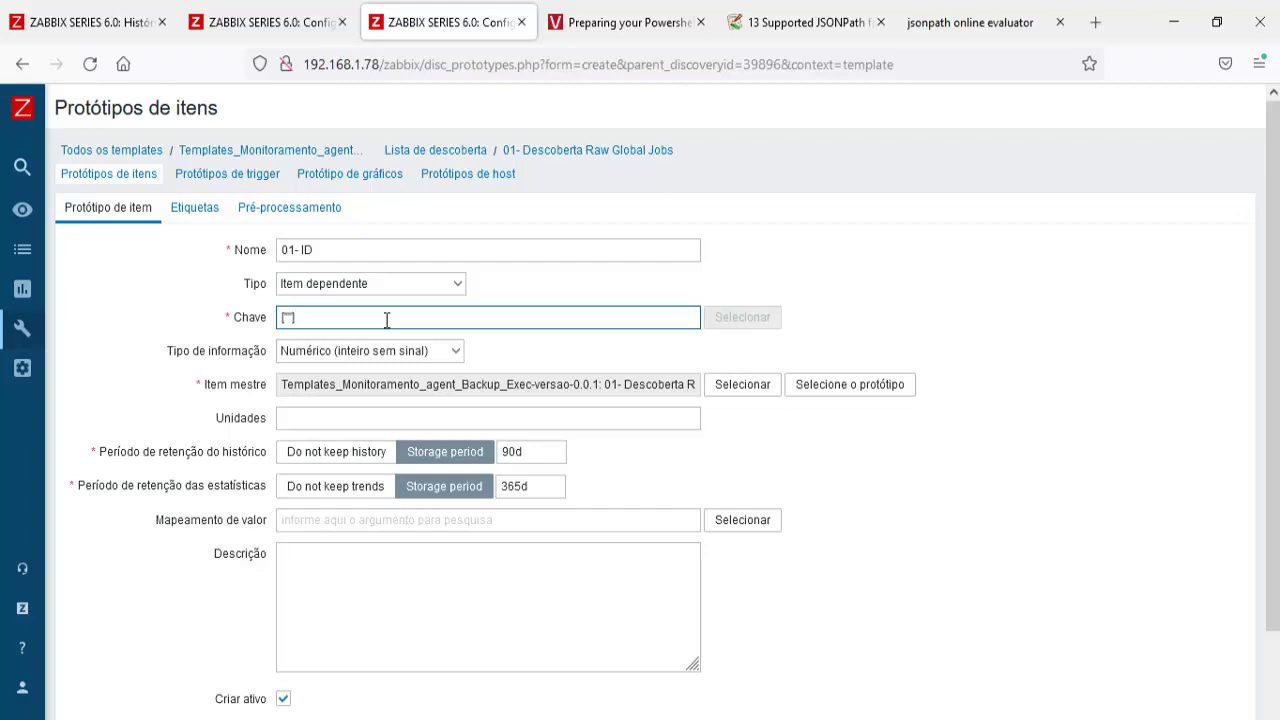
{"action": "type", "text": "[\""}
{"action": "key", "text": "Down"}
{"action": "key", "text": "Return"}
{"action": "type", "text": "Id."}
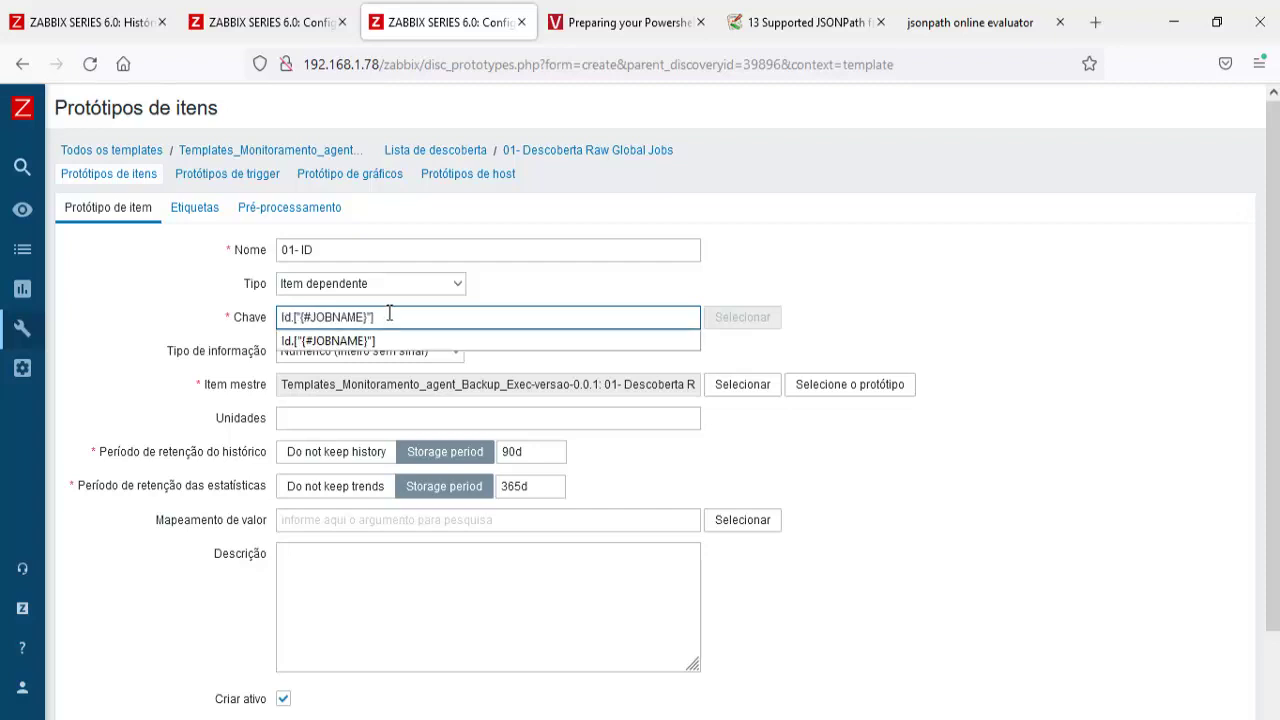
Tag the item prototype with the name "Informacoes do job" and the value {#JOBNAME}
{"action": "left_click", "coordinate": [198, 207]}
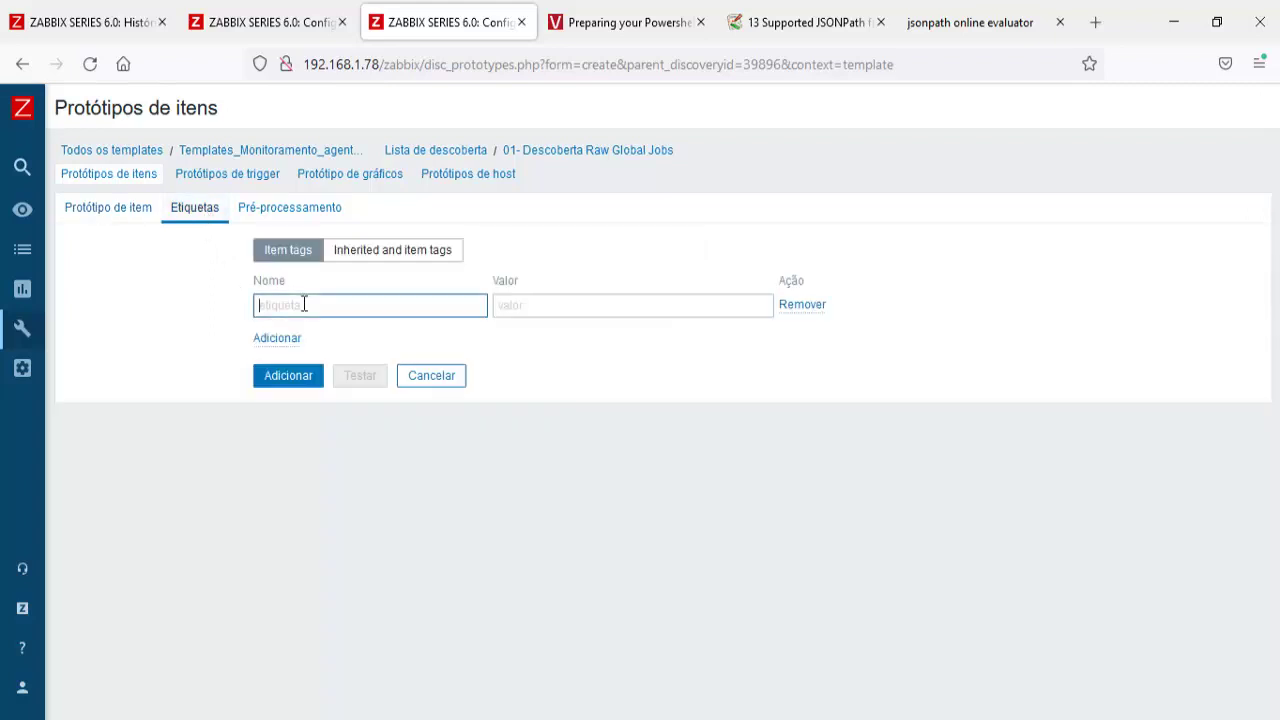
{"action": "left_click", "coordinate": [303, 304]}
{"action": "type", "text": "Informações d"}
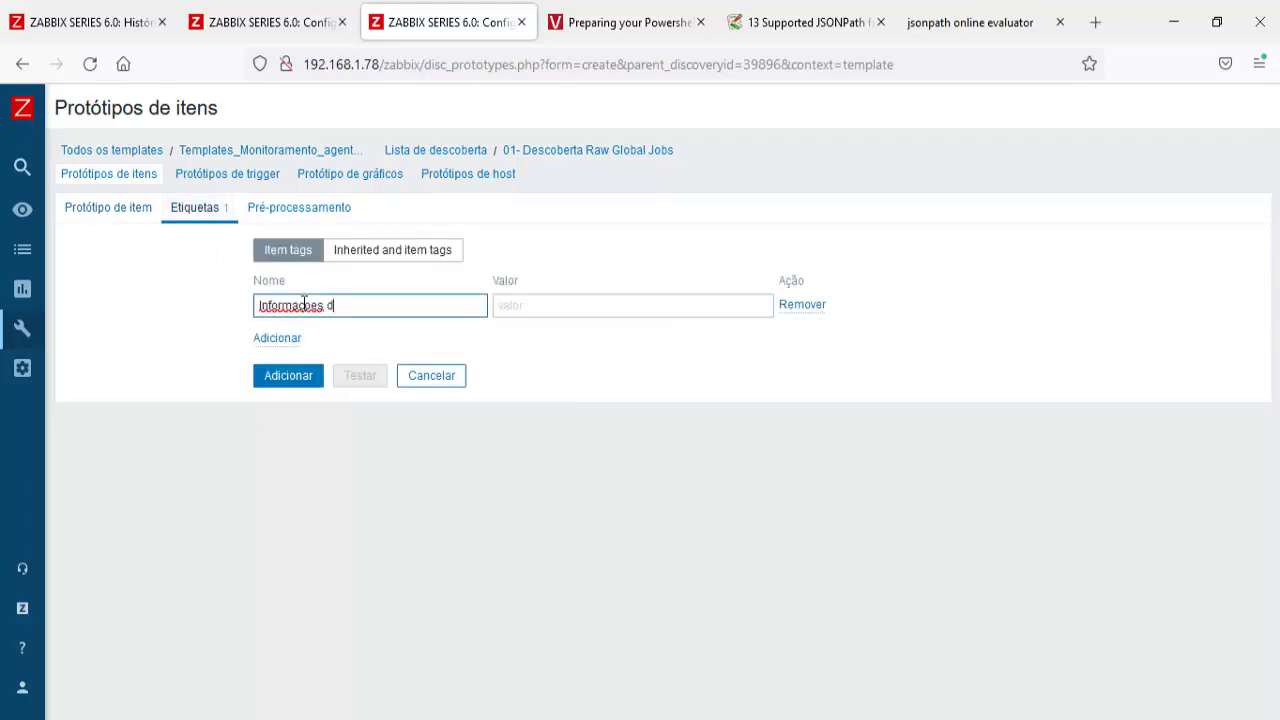
{"action": "type", "text": "o job"}
{"action": "left_click", "coordinate": [557, 314]}
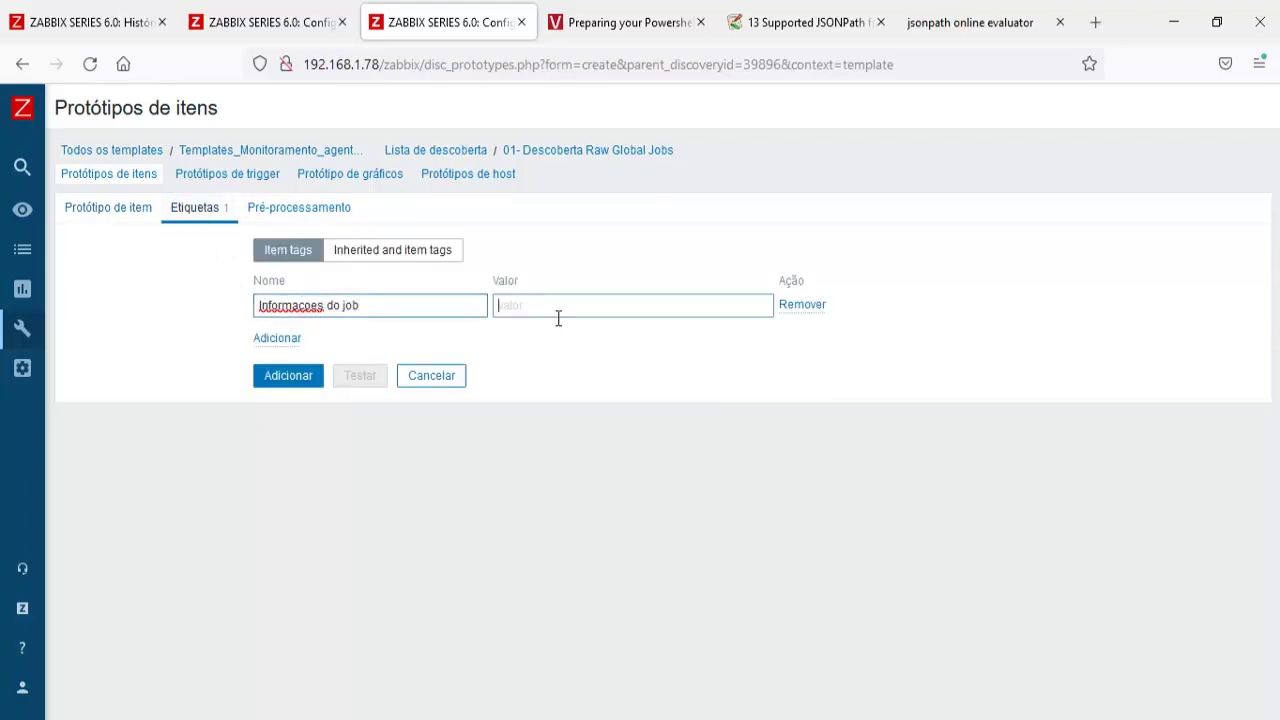
{"action": "key", "text": "ctrl+v"}
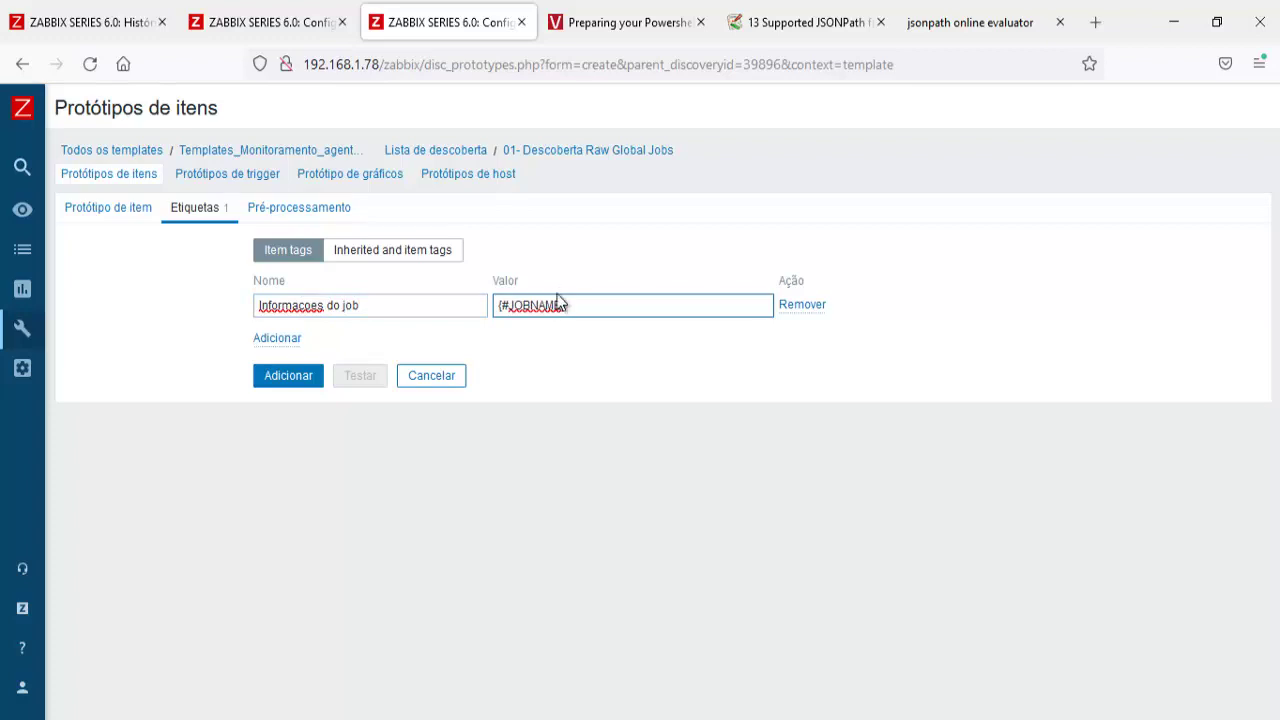
Add a JSONPath preprocessing step to the item prototype and set its information type to Carácter
{"action": "left_click", "coordinate": [308, 207]}
{"action": "left_click", "coordinate": [300, 251]}
{"action": "left_click", "coordinate": [349, 283]}
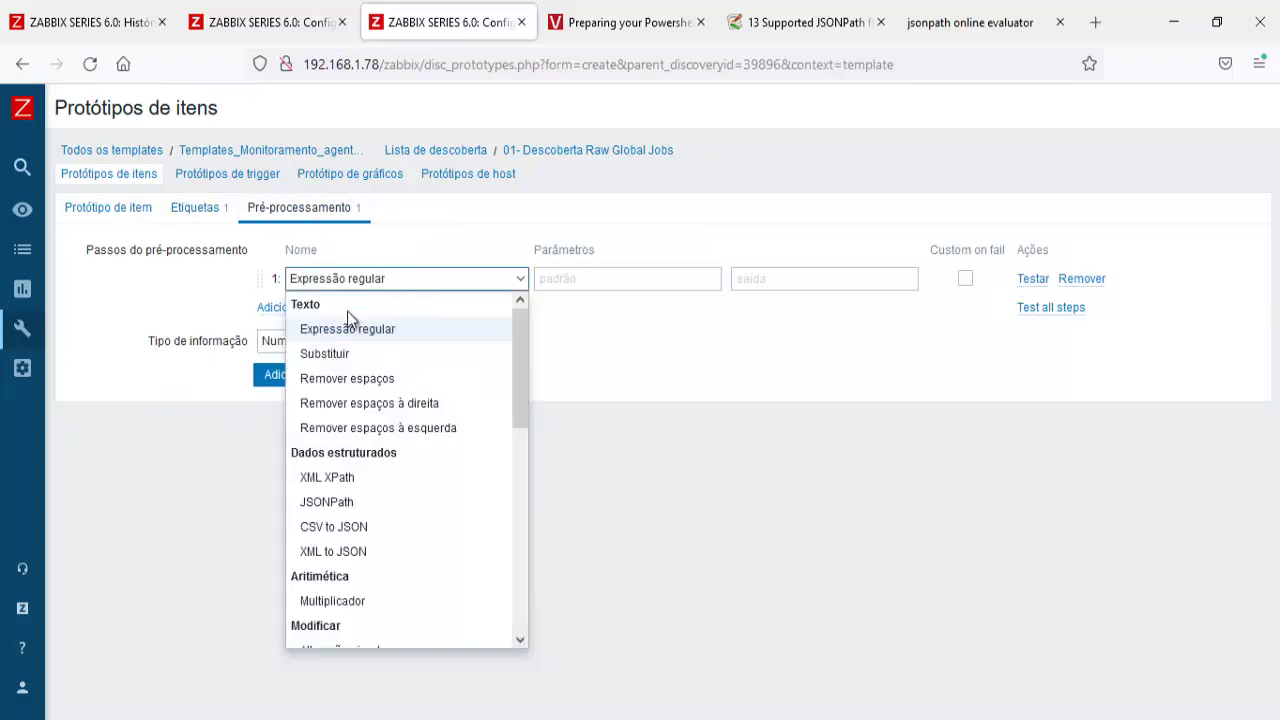
{"action": "left_click", "coordinate": [326, 501]}
{"action": "left_click", "coordinate": [372, 339]}
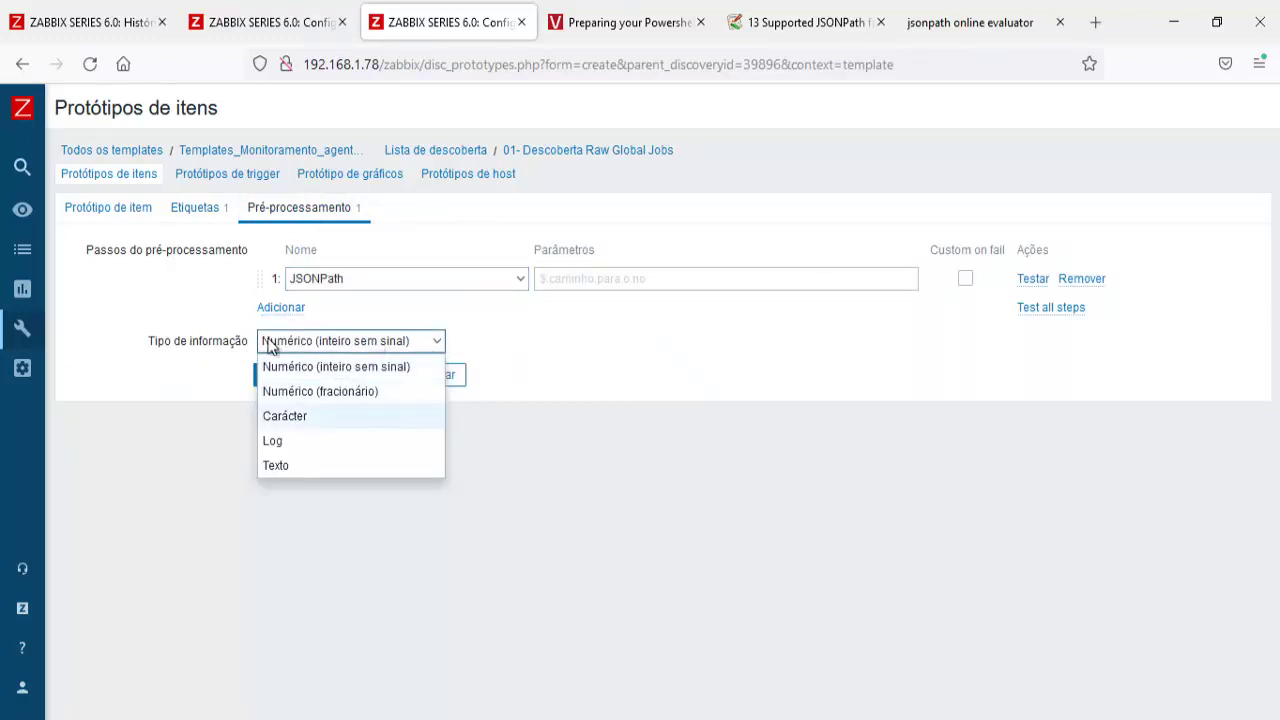
{"action": "left_click", "coordinate": [128, 216]}
{"action": "left_click", "coordinate": [335, 352]}
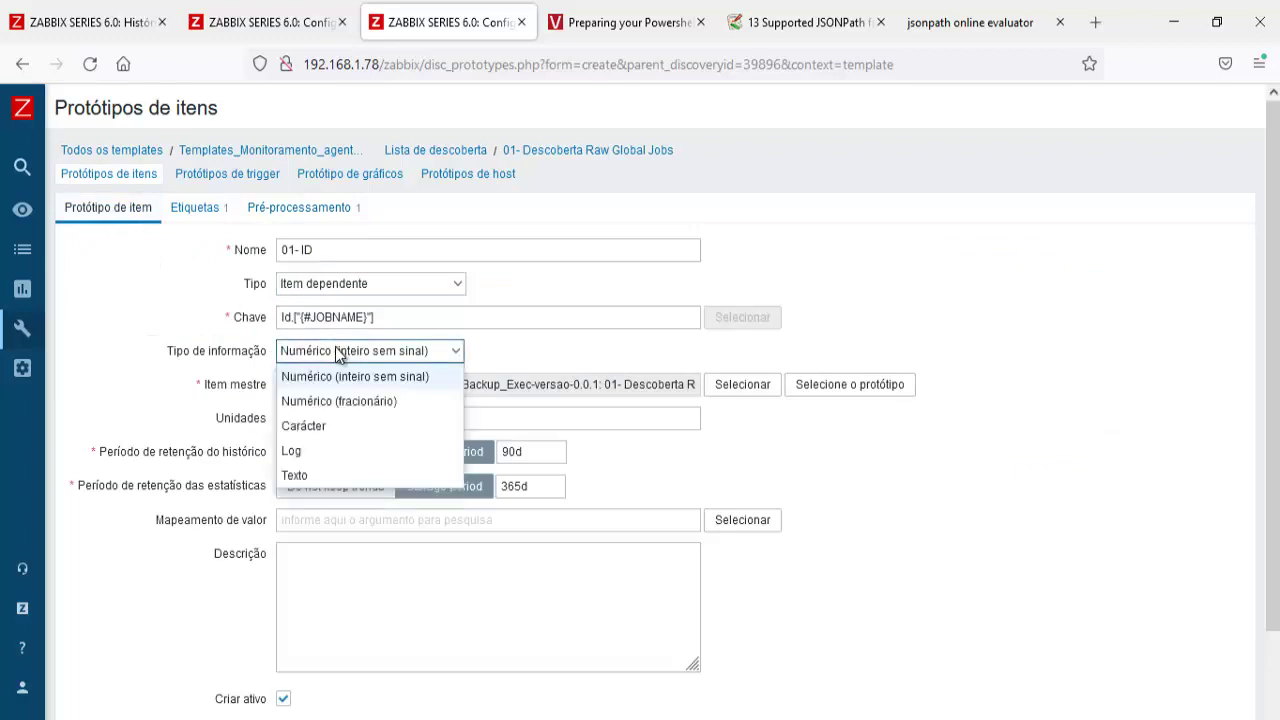
{"action": "left_click", "coordinate": [324, 425]}
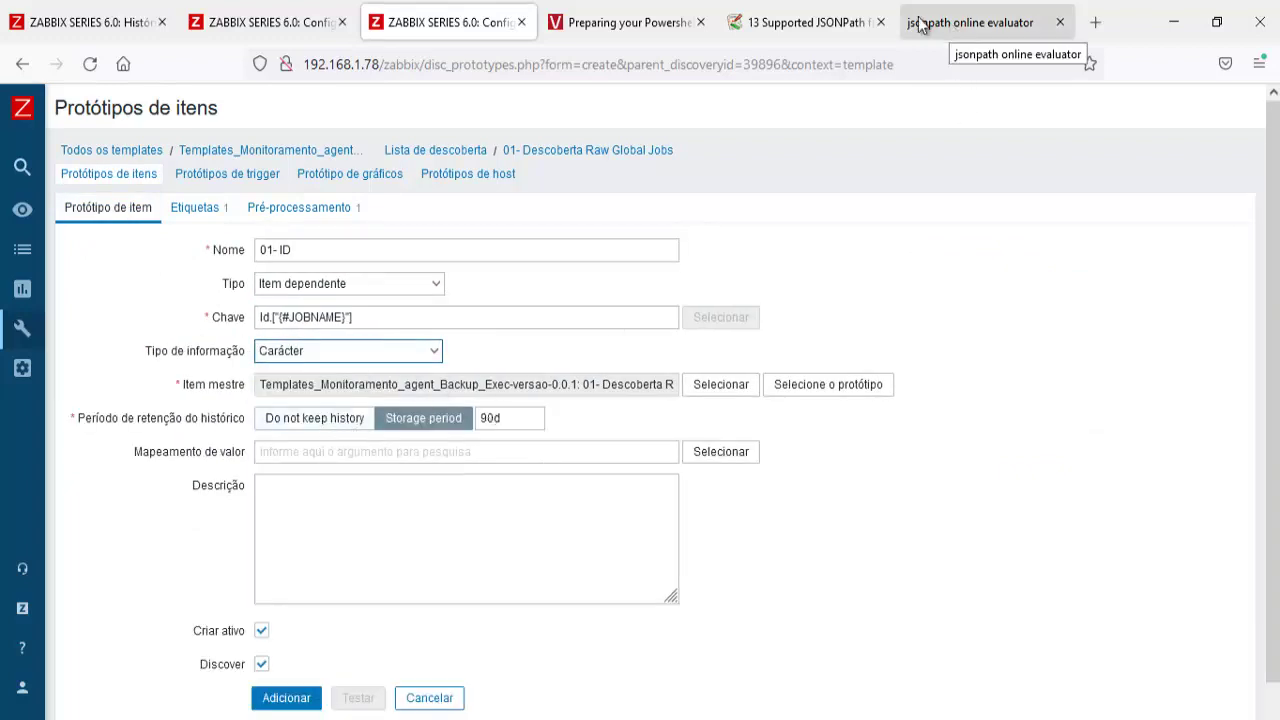
Copy the example $[?(@.name == 'Object')].price.first() from the Zabbix JSONPath documentation into the preprocessing step's parameter
{"action": "left_click", "coordinate": [810, 22]}
{"action": "left_click", "coordinate": [553, 402]}
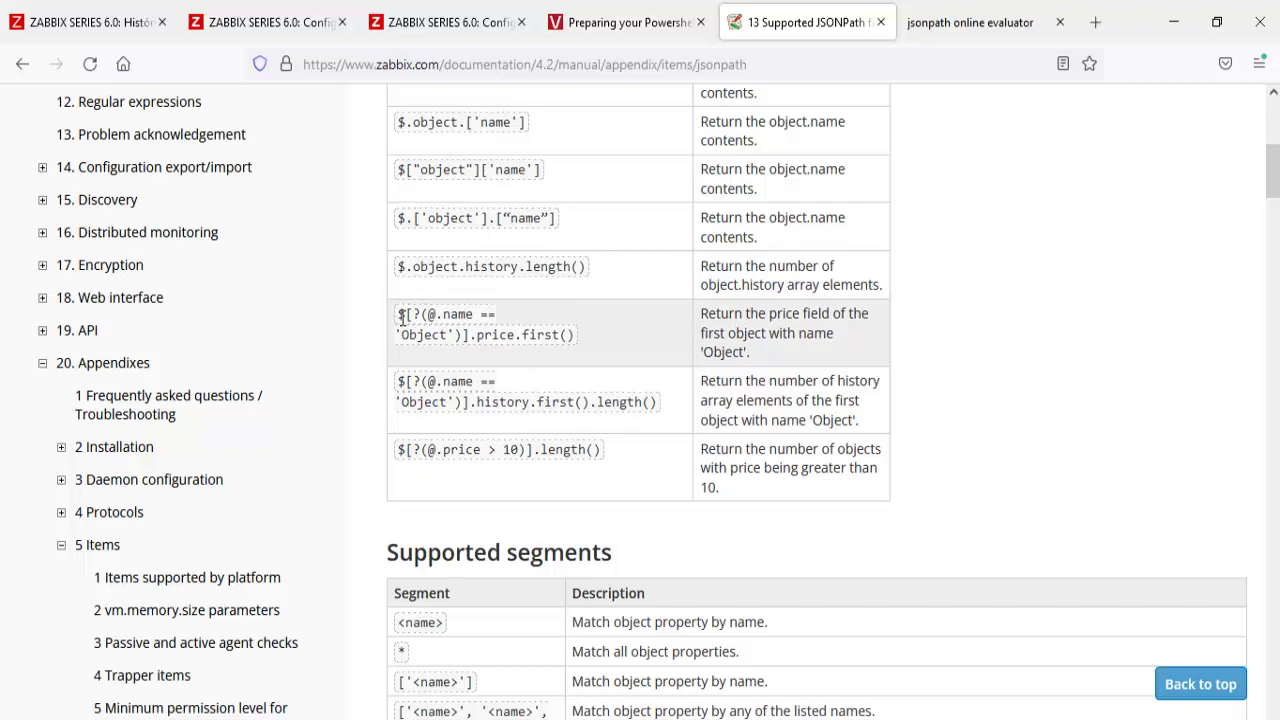
{"action": "left_click_drag", "start_coordinate": [401, 317], "coordinate": [576, 336]}
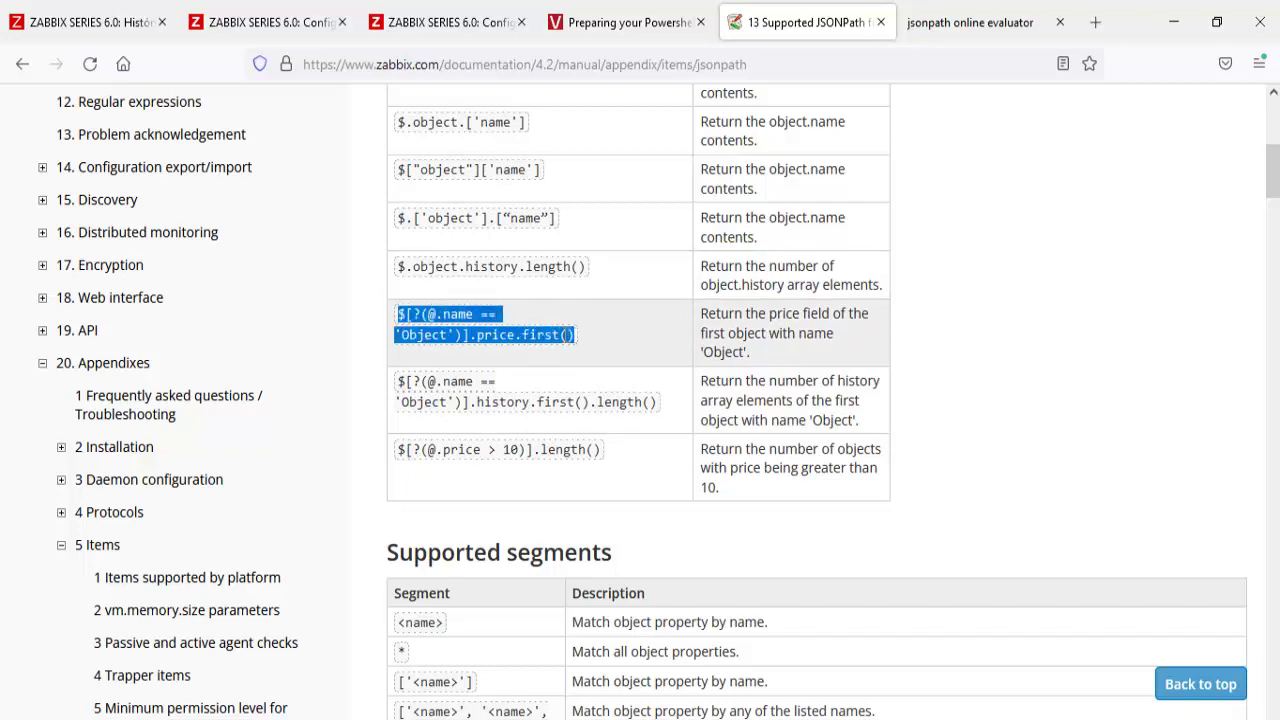
{"action": "right_click", "coordinate": [574, 336]}
{"action": "left_click", "coordinate": [602, 357]}
{"action": "left_click", "coordinate": [455, 24]}
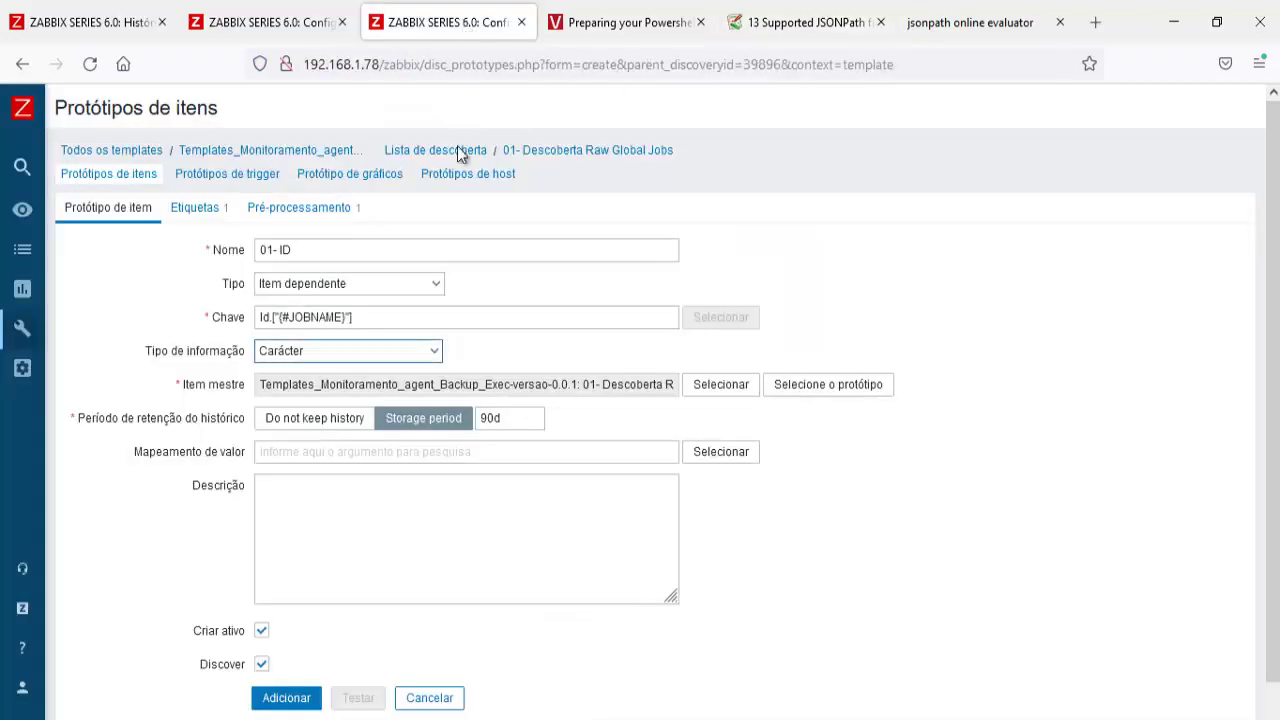
{"action": "left_click", "coordinate": [300, 208]}
{"action": "left_click", "coordinate": [592, 281]}
{"action": "key", "text": "ctrl+v"}
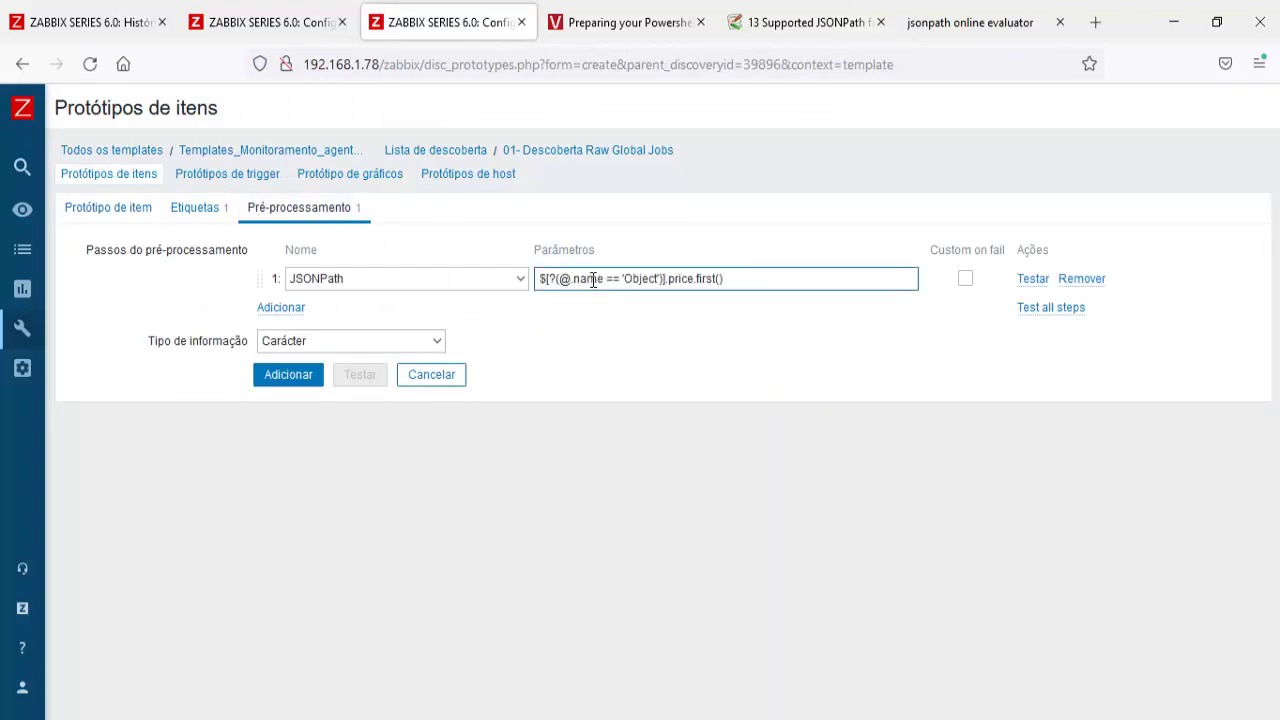
In the JSONPath expression, change name to Name and replace Object with the {#JOBNAME} macro from the item tag
{"action": "left_click", "coordinate": [580, 282]}
{"action": "key", "text": "BackSpace"}
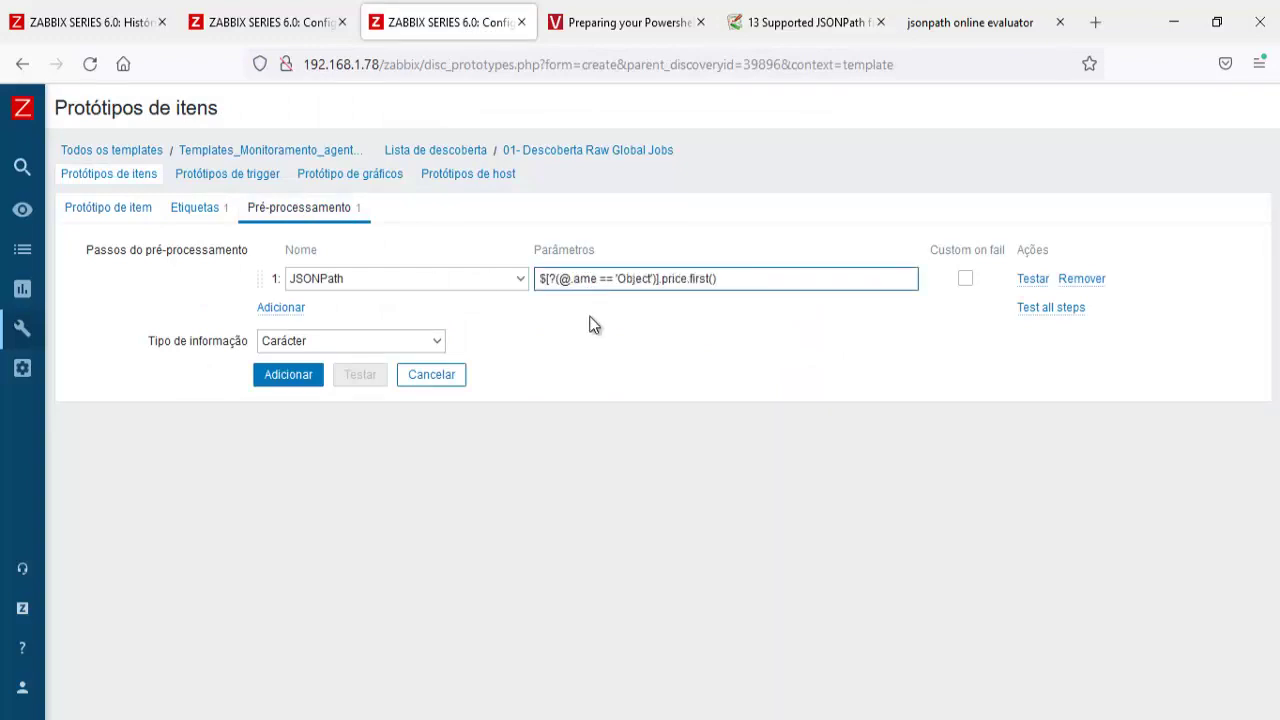
{"action": "type", "text": "N"}
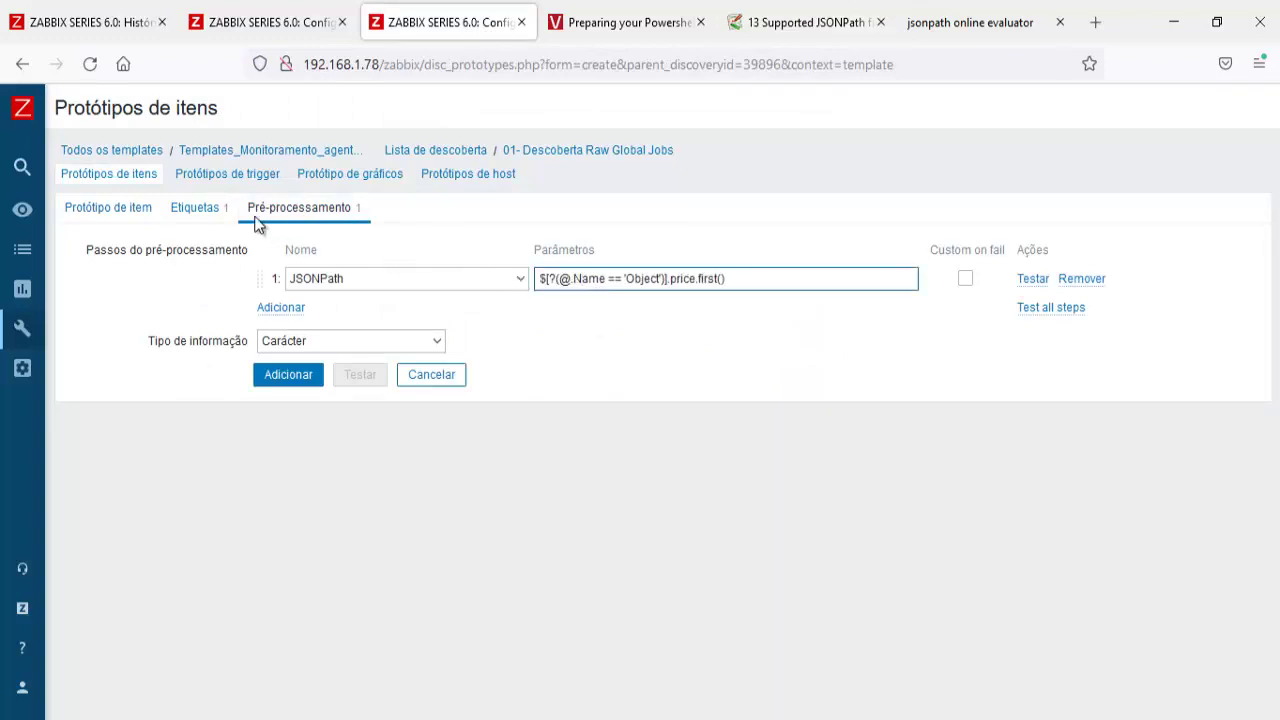
{"action": "left_click", "coordinate": [205, 208]}
{"action": "triple_click", "coordinate": [516, 306]}
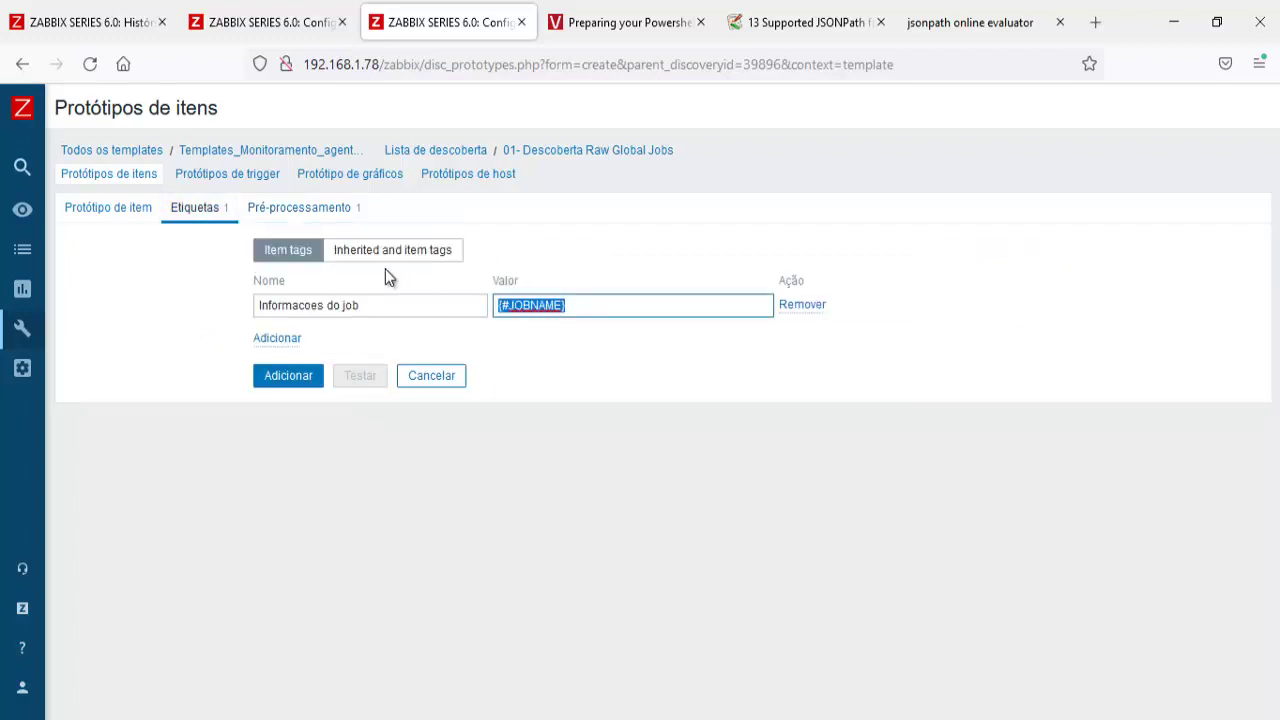
{"action": "left_click", "coordinate": [318, 208]}
{"action": "left_click_drag", "start_coordinate": [662, 281], "coordinate": [626, 281]}
{"action": "key", "text": "Left"}
{"action": "key", "text": "ctrl+shift+Right"}
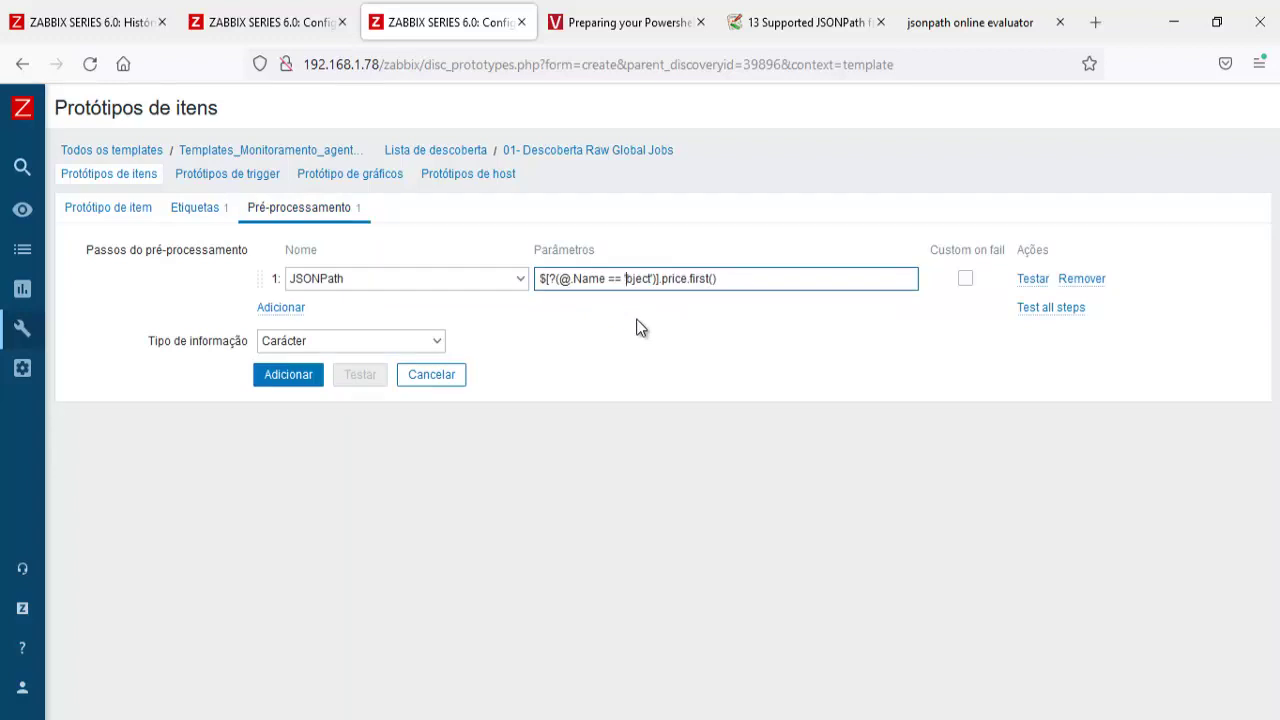
{"action": "key", "text": "Delete"}
{"action": "key", "text": "ctrl+v"}
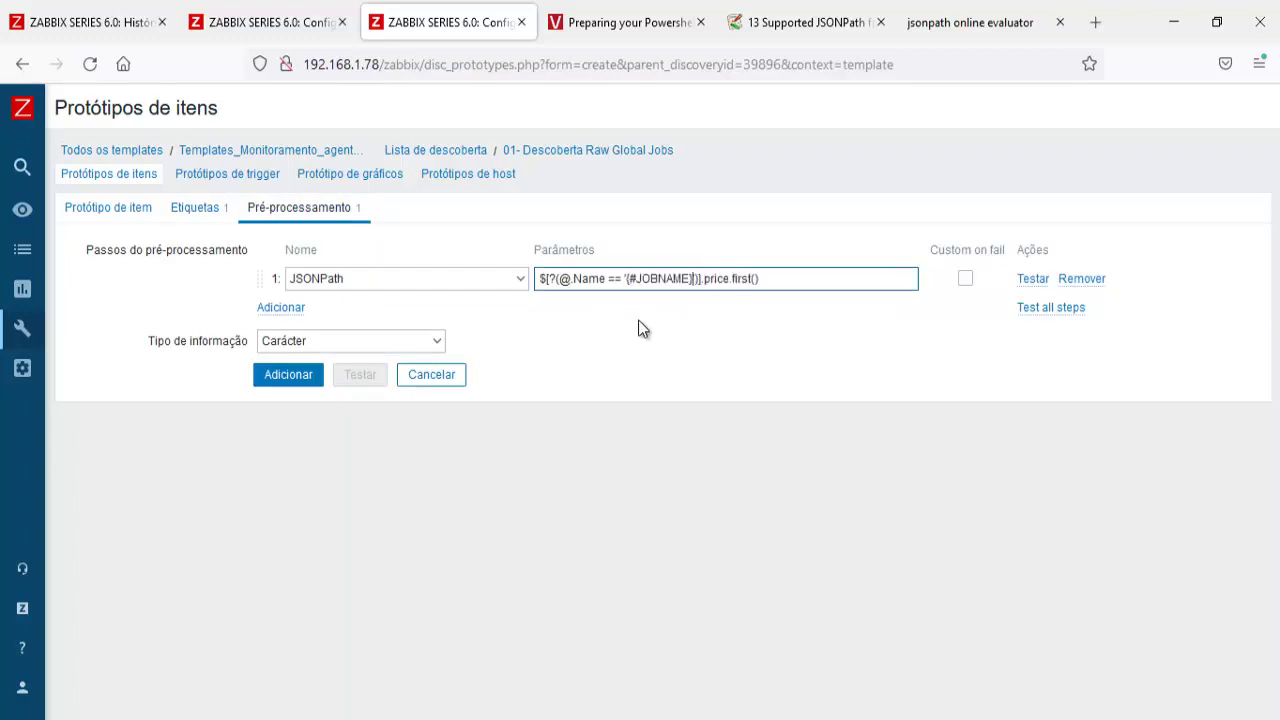
Replace price with the Id field from the job history data, making the expression $.[?(@.Name == '{#JOBNAME}')].Id.first()
{"action": "double_click", "coordinate": [723, 281]}
{"action": "left_click", "coordinate": [80, 22]}
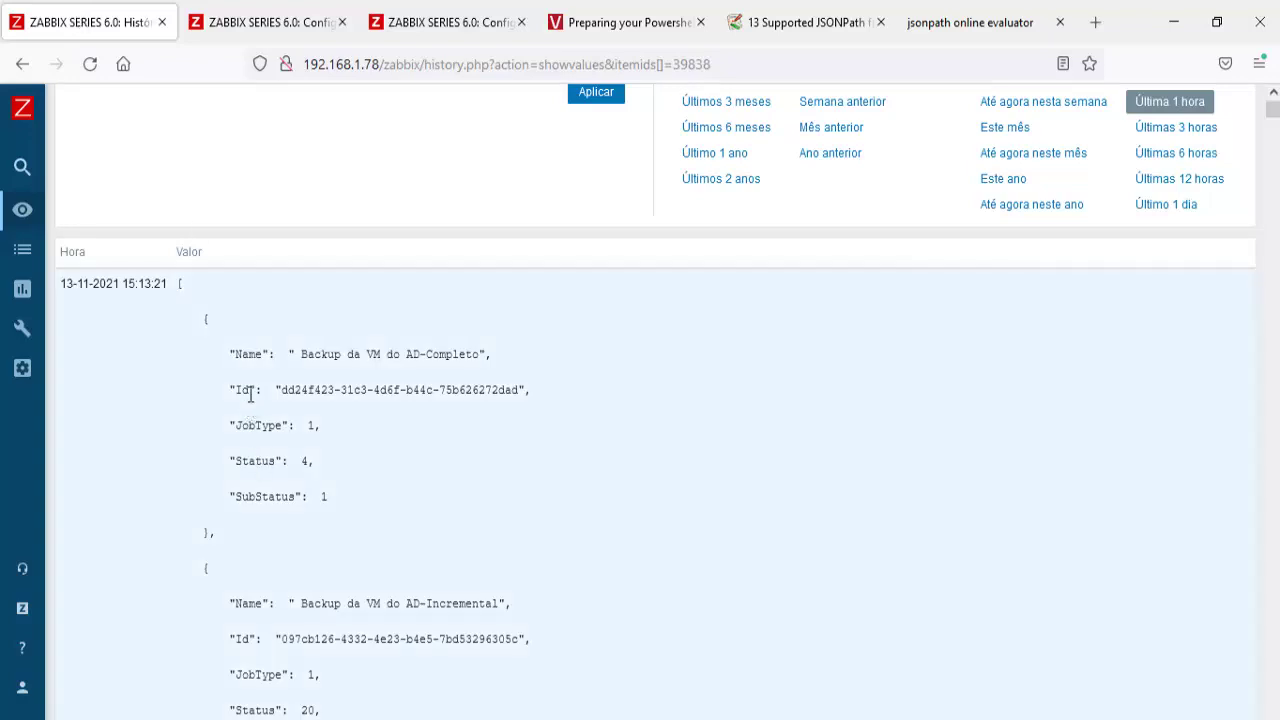
{"action": "left_click_drag", "start_coordinate": [250, 395], "coordinate": [242, 392]}
{"action": "right_click", "coordinate": [242, 392]}
{"action": "left_click", "coordinate": [268, 410]}
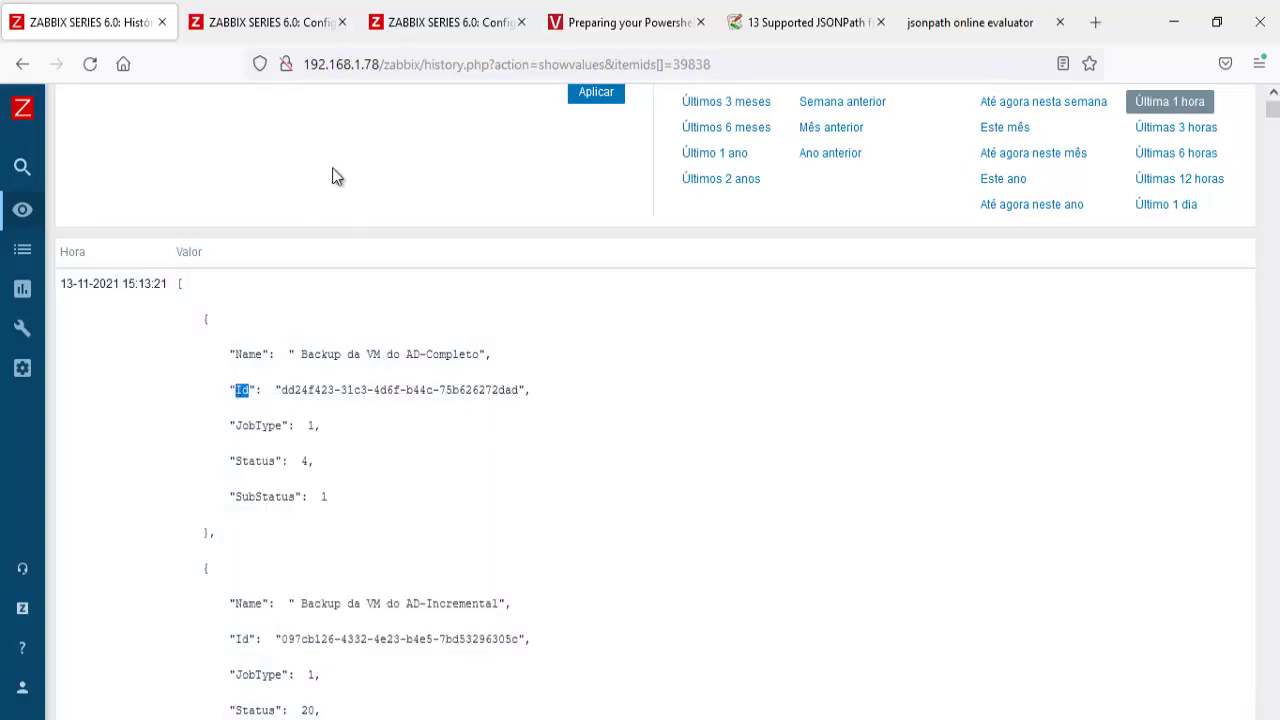
{"action": "left_click", "coordinate": [440, 22]}
{"action": "key", "text": "BackSpace"}
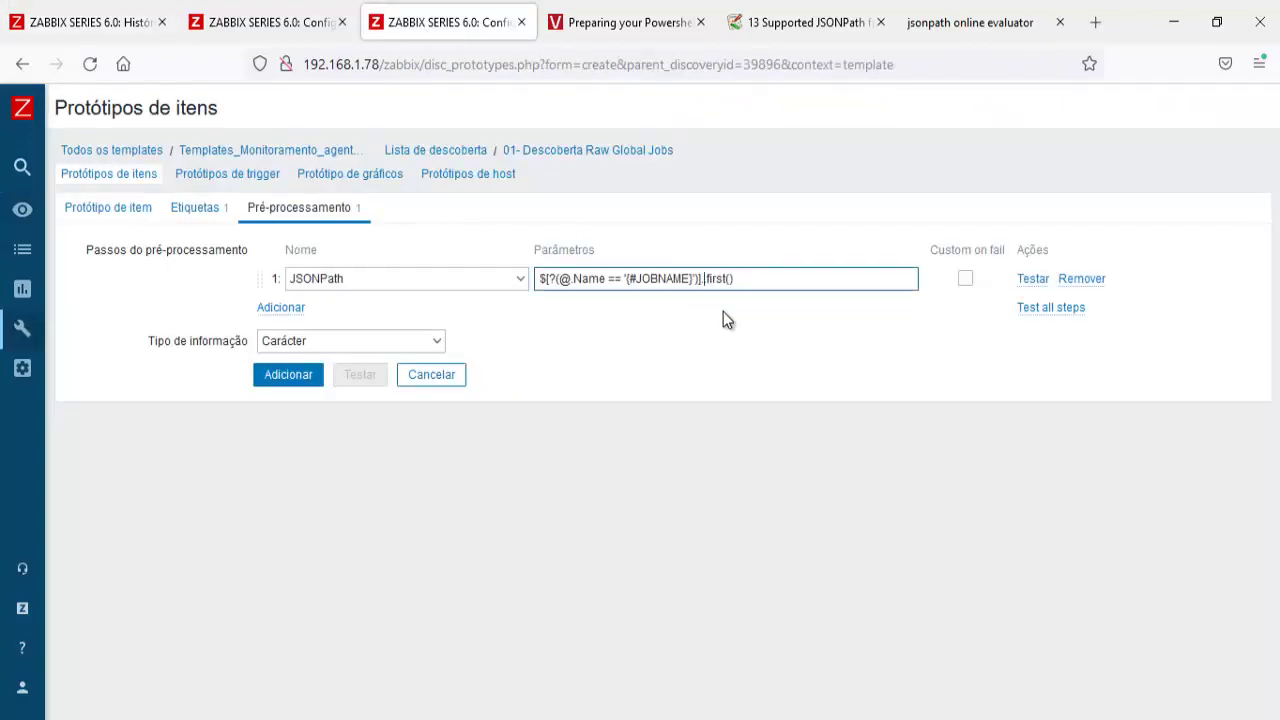
{"action": "type", "text": ".Id."}
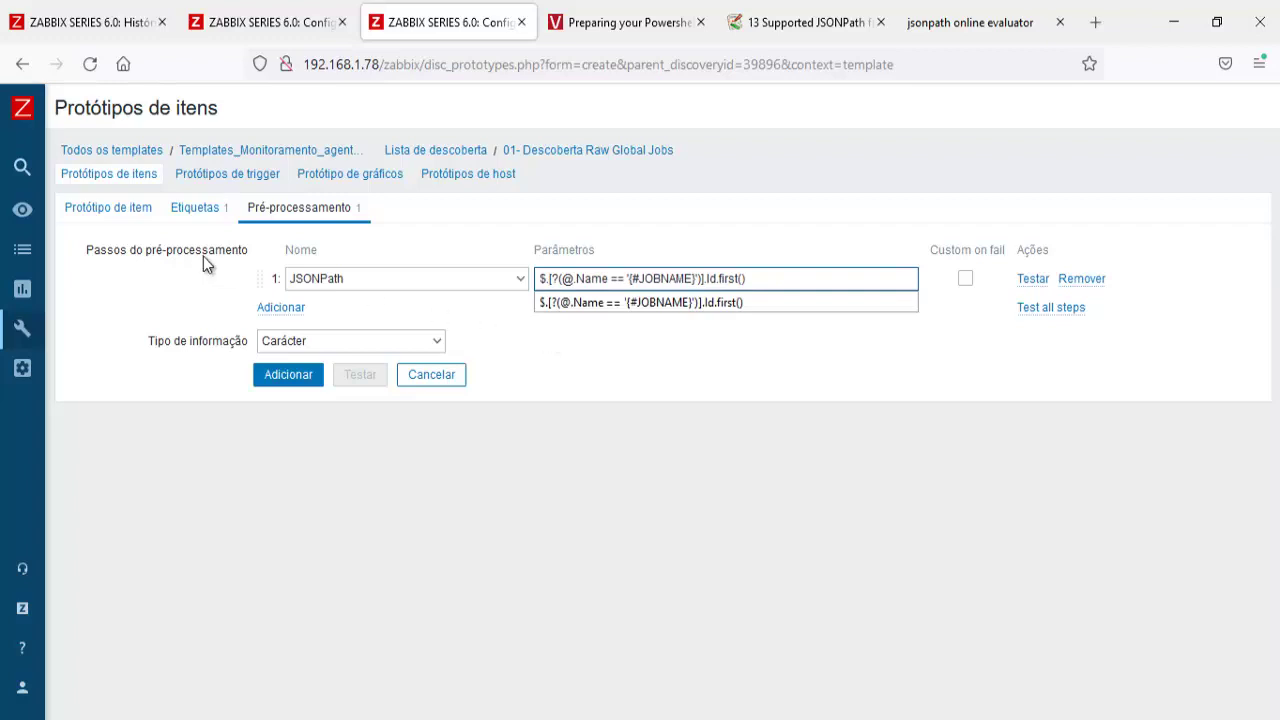
Review the main settings of the "01- ID" item prototype and add it to the discovery rule
{"action": "left_click", "coordinate": [109, 211]}
{"action": "scroll", "coordinate": [150, 314], "scroll_direction": "down", "scroll_amount": 1}
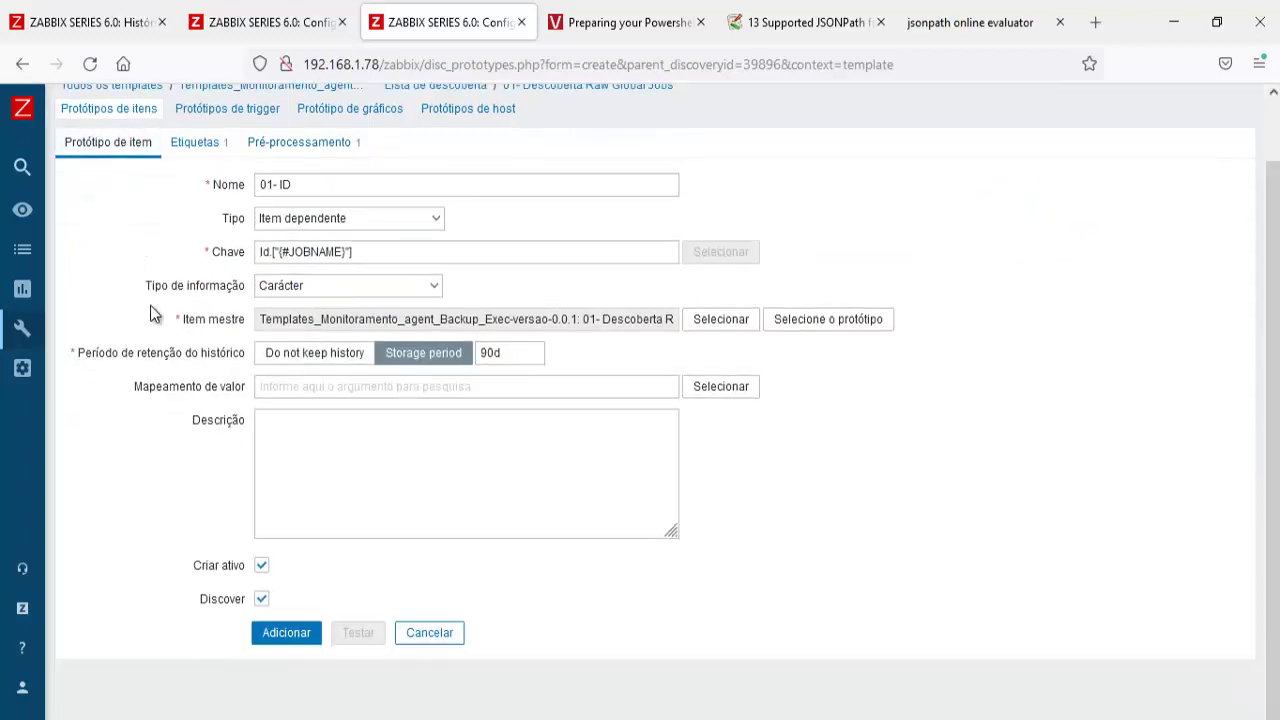
{"action": "scroll", "coordinate": [150, 314], "scroll_direction": "up", "scroll_amount": 1}
{"action": "scroll", "coordinate": [150, 314], "scroll_direction": "down", "scroll_amount": 1}
{"action": "left_click", "coordinate": [280, 634]}
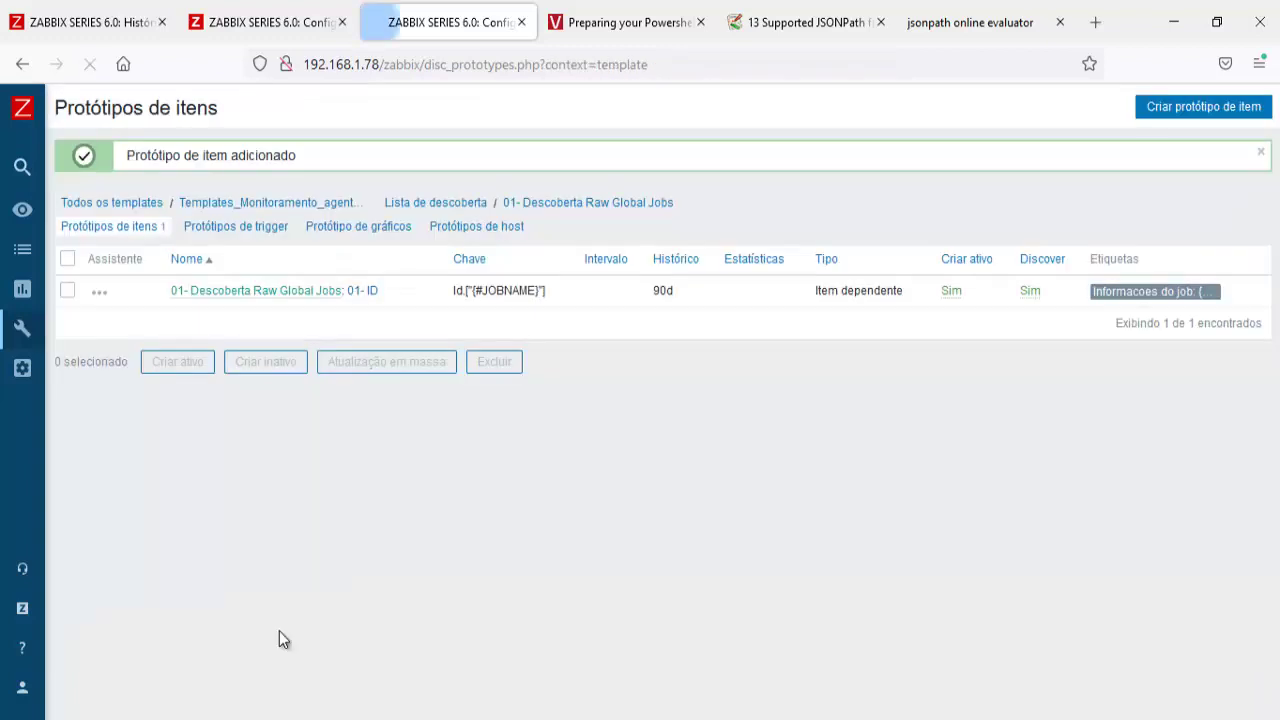
Clone the "01- ID" item prototype and name the copy "02- Status", copying the Status field name from the job history data
{"action": "left_click", "coordinate": [360, 292]}
{"action": "scroll", "coordinate": [360, 520], "scroll_direction": "down", "scroll_amount": 2}
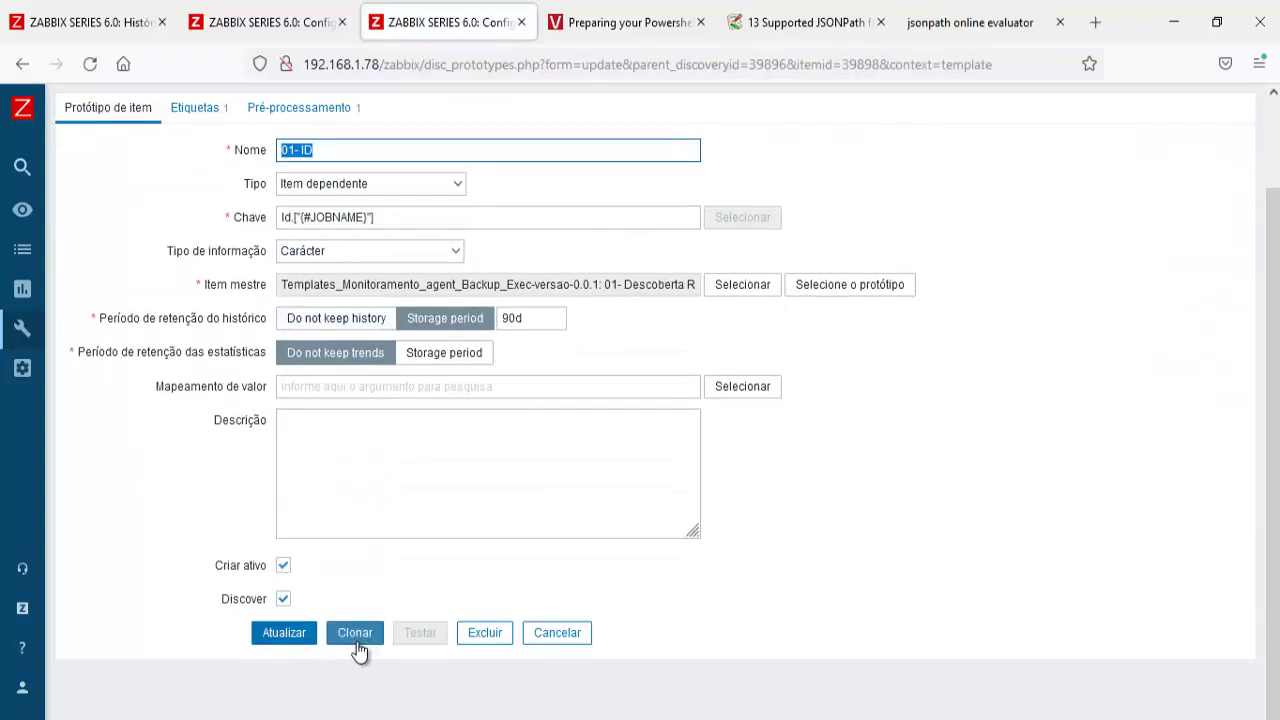
{"action": "left_click", "coordinate": [355, 633]}
{"action": "type", "text": "02-"}
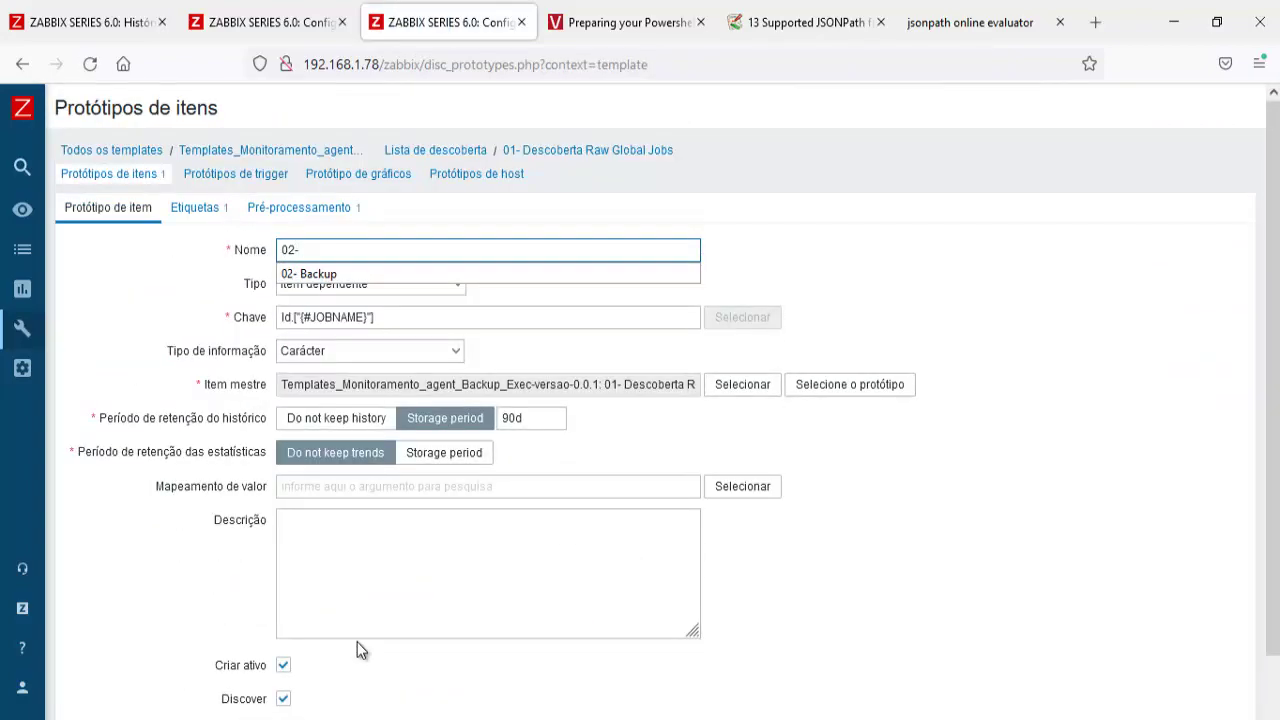
{"action": "left_click", "coordinate": [115, 24]}
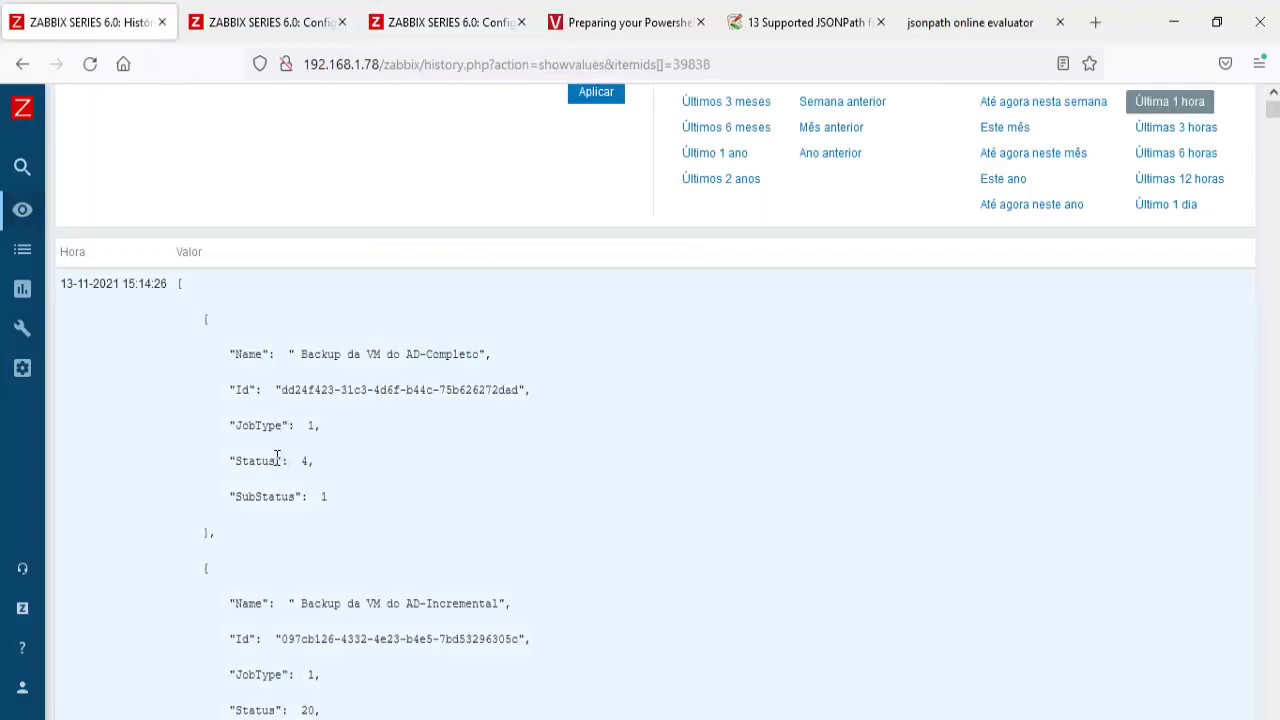
{"action": "left_click_drag", "start_coordinate": [277, 460], "coordinate": [235, 460]}
{"action": "right_click", "coordinate": [240, 462]}
{"action": "left_click", "coordinate": [262, 479]}
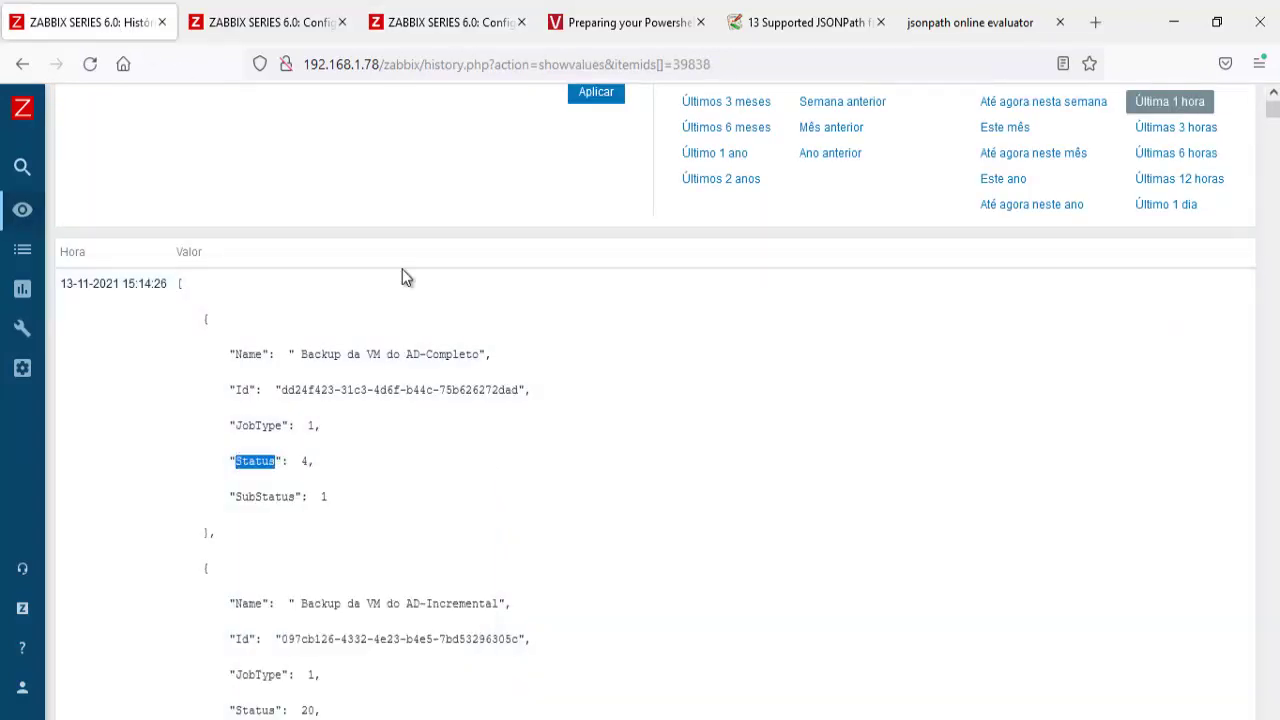
{"action": "left_click", "coordinate": [450, 22]}
{"action": "left_click", "coordinate": [443, 258]}
{"action": "key", "text": "ctrl+v"}
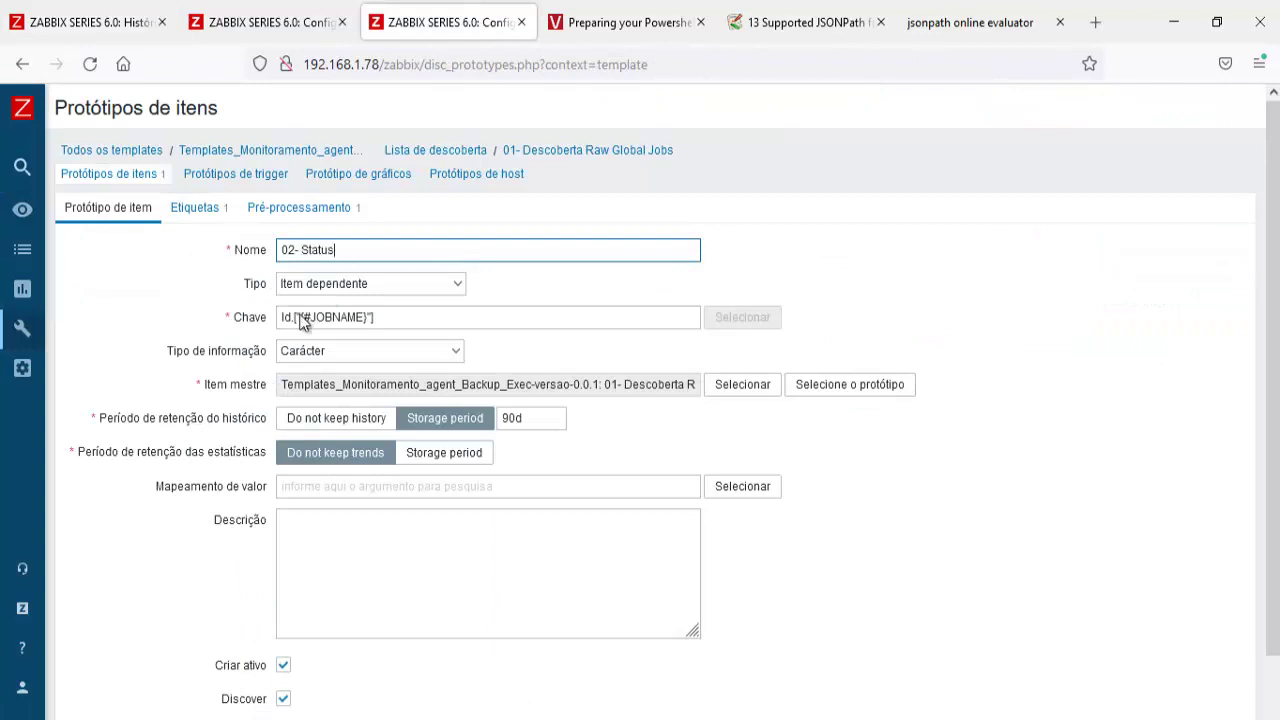
Set the clone's key to Status.["{#JOBNAME}"] and its JSONPath parameter to $.[?(@.Name == '{#JOBNAME}')].Status.first()
{"action": "double_click", "coordinate": [286, 317]}
{"action": "key", "text": "ctrl+v"}
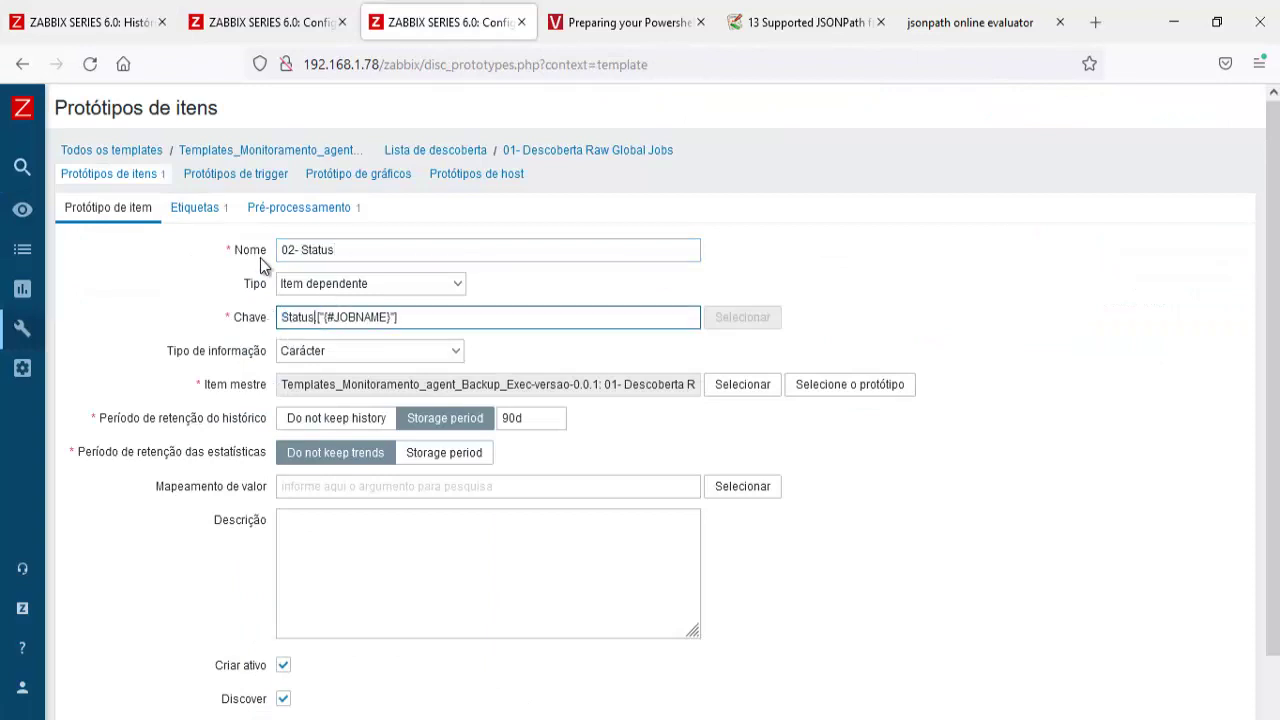
{"action": "left_click", "coordinate": [283, 208]}
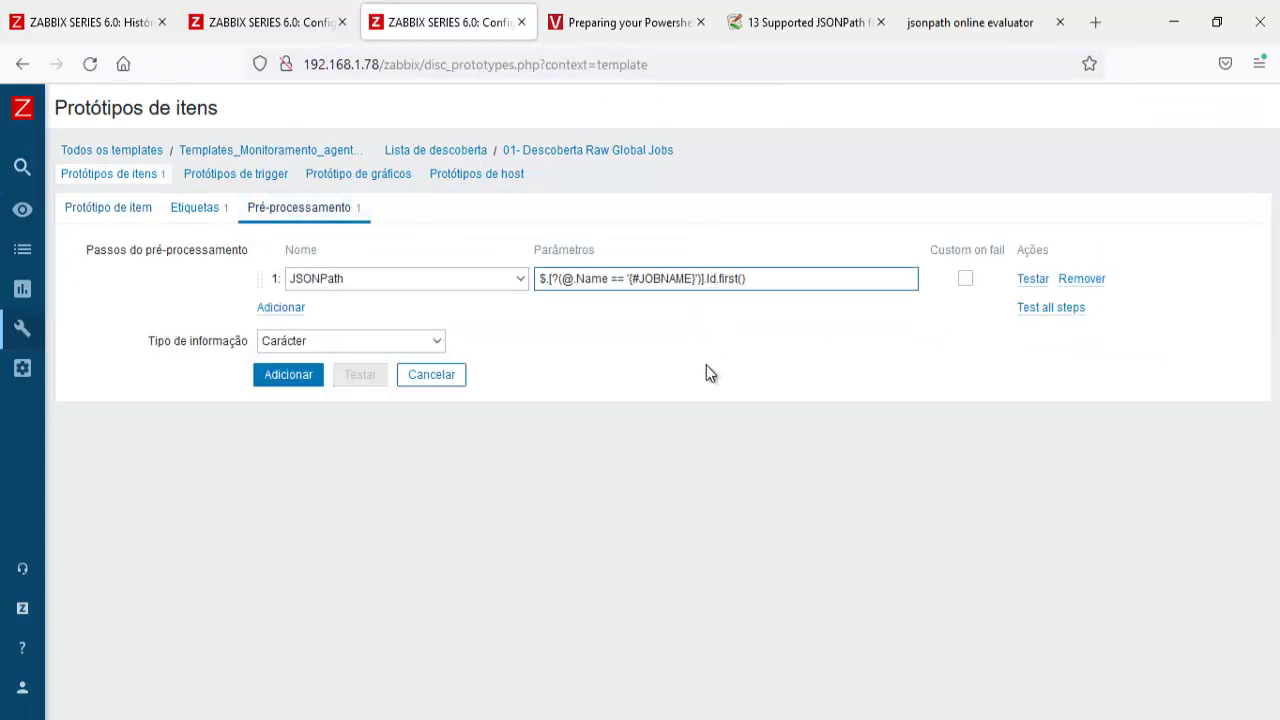
{"action": "key", "text": "BackSpace"}
{"action": "key", "text": "BackSpace"}
{"action": "key", "text": "ctrl+v"}
Add the "02- Status" item prototype to the discovery rule
{"action": "left_click", "coordinate": [138, 208]}
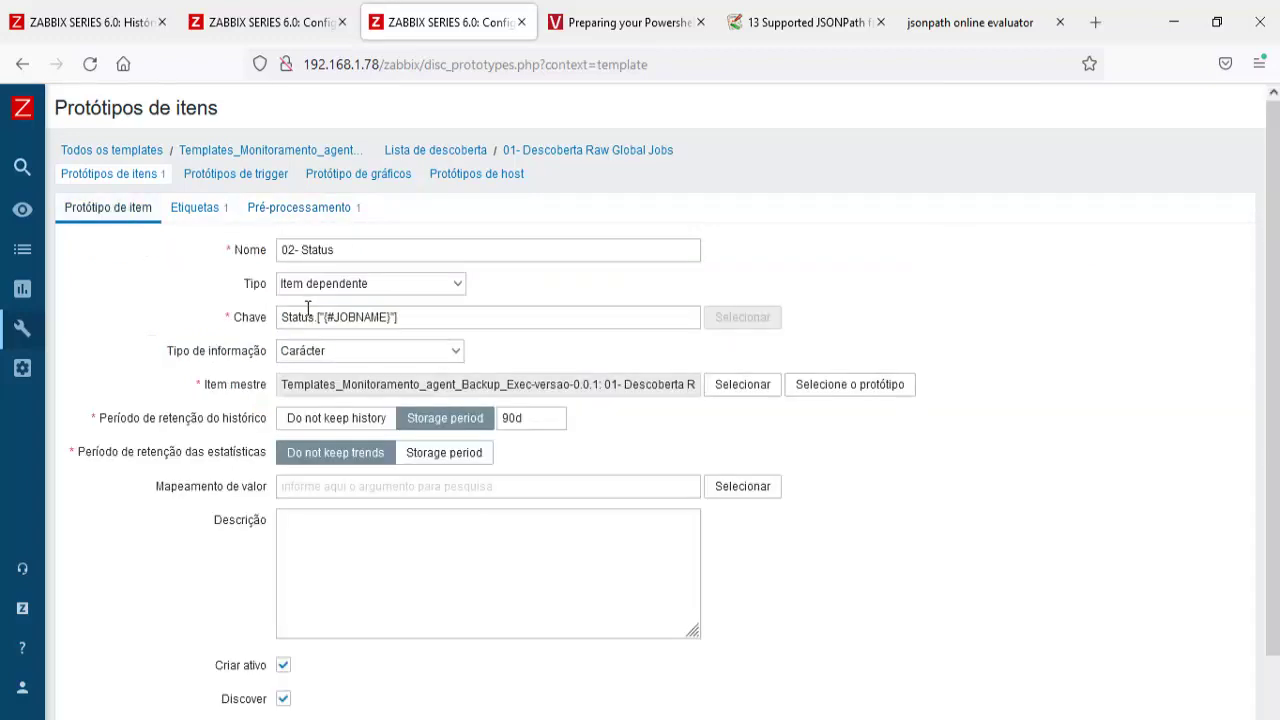
{"action": "scroll", "coordinate": [271, 388], "scroll_direction": "down", "scroll_amount": 2}
{"action": "left_click", "coordinate": [290, 636]}
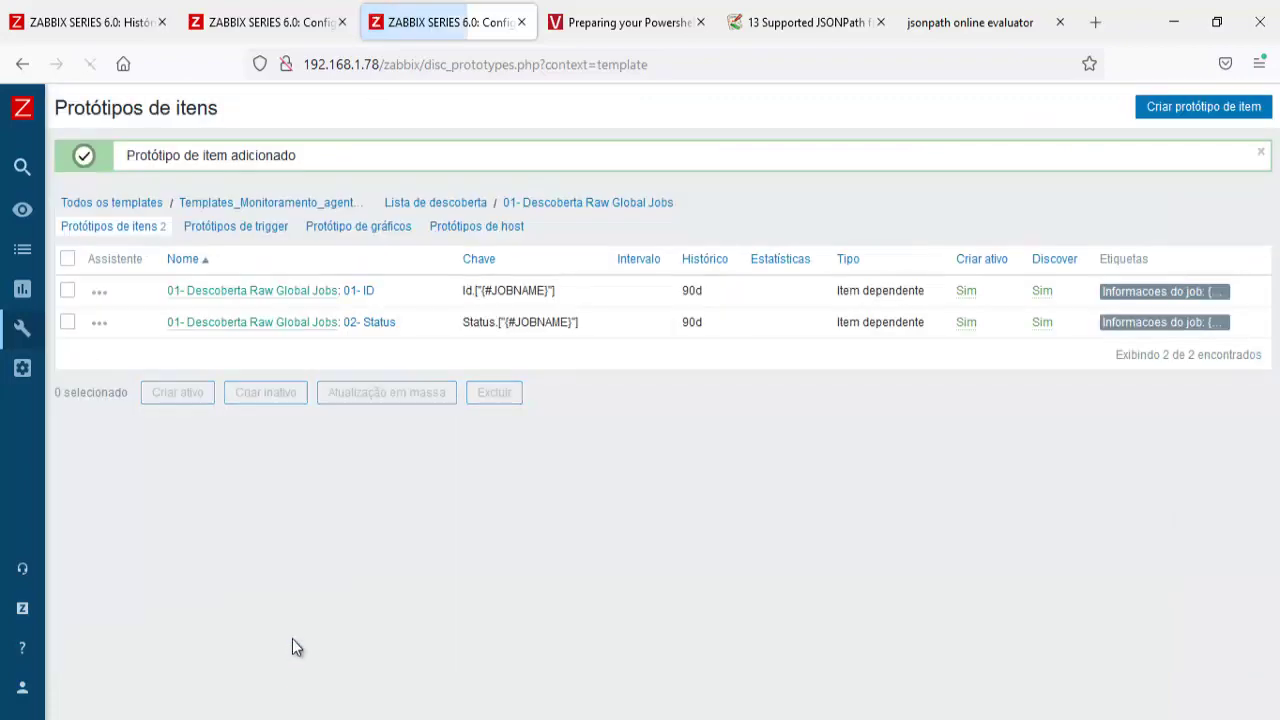
Clone the "02- Status" item prototype and name the copy "03- SubStatus", copying the SubStatus field name from the job history data
{"action": "left_click", "coordinate": [381, 322]}
{"action": "scroll", "coordinate": [380, 400], "scroll_direction": "down", "scroll_amount": 1}
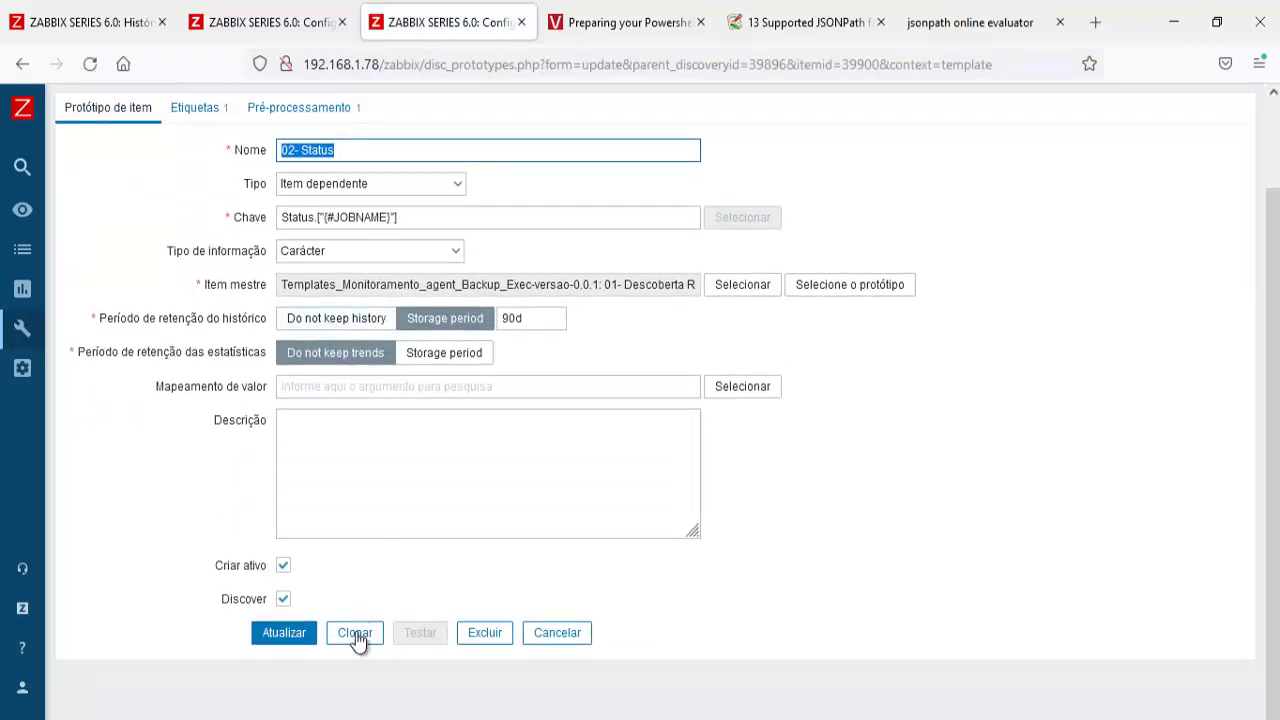
{"action": "left_click", "coordinate": [355, 633]}
{"action": "type", "text": "03-"}
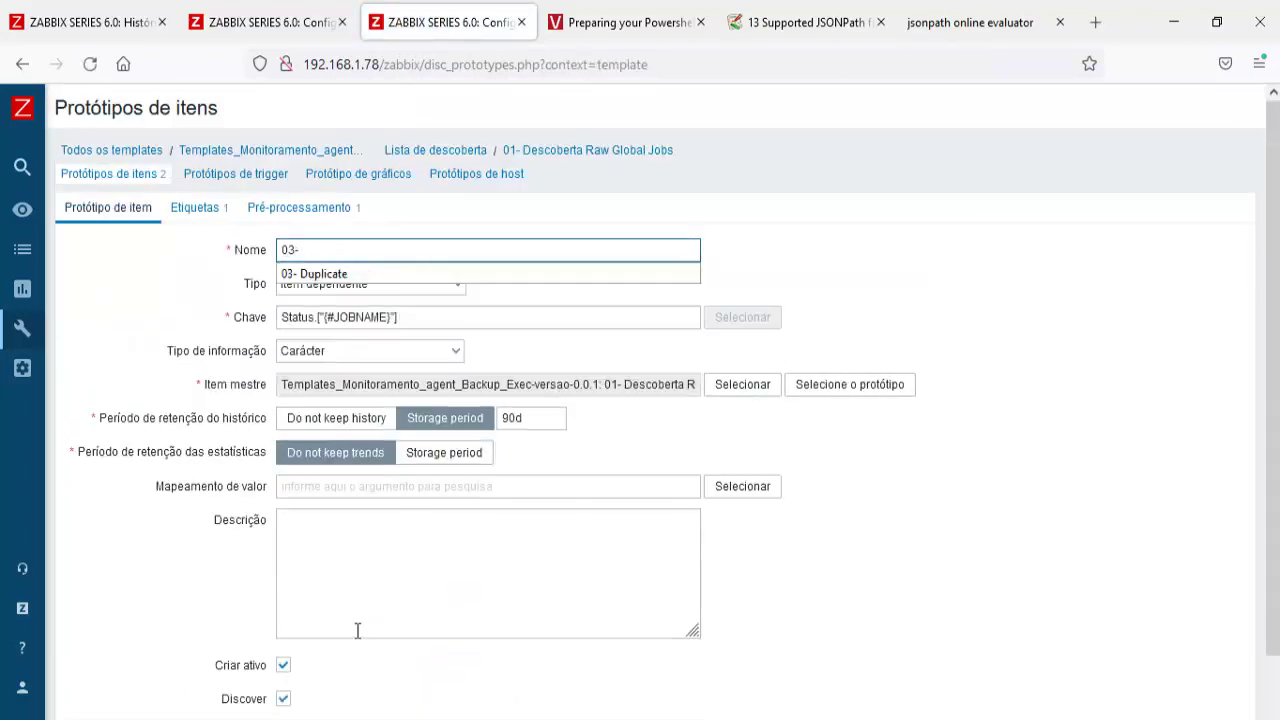
{"action": "left_click", "coordinate": [88, 20]}
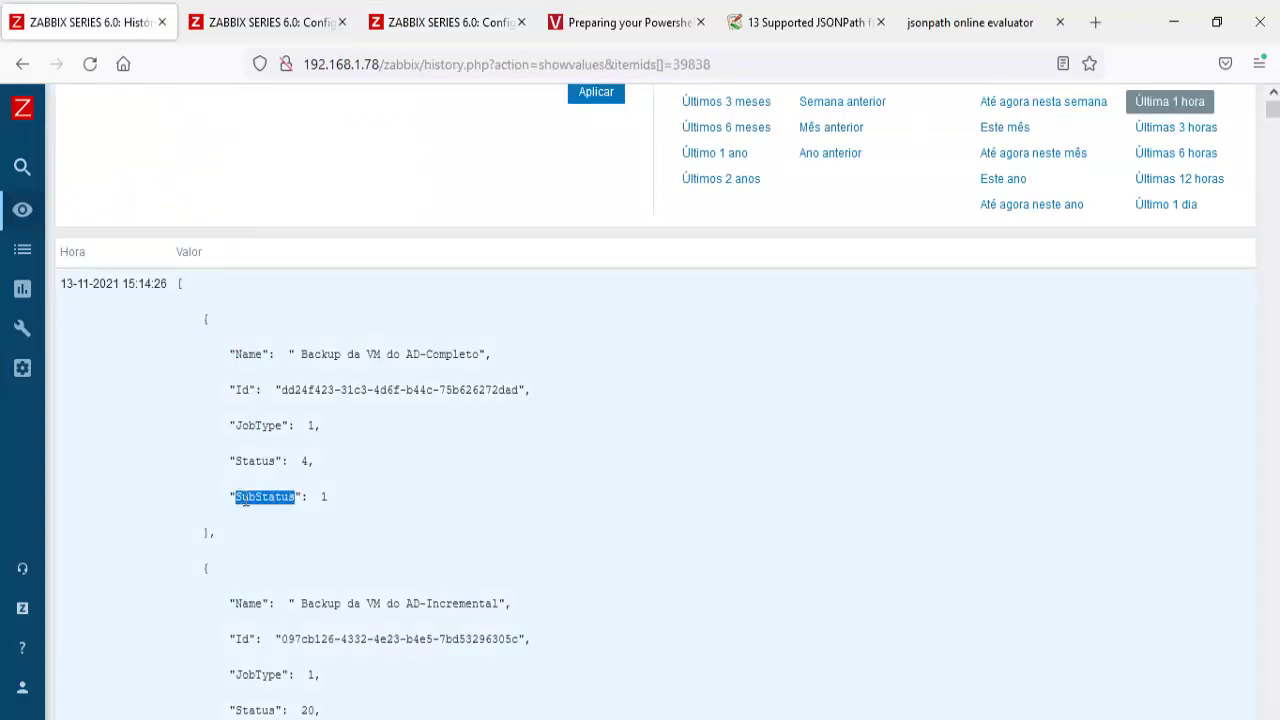
{"action": "right_click", "coordinate": [245, 498]}
{"action": "left_click", "coordinate": [282, 254]}
{"action": "left_click", "coordinate": [450, 22]}
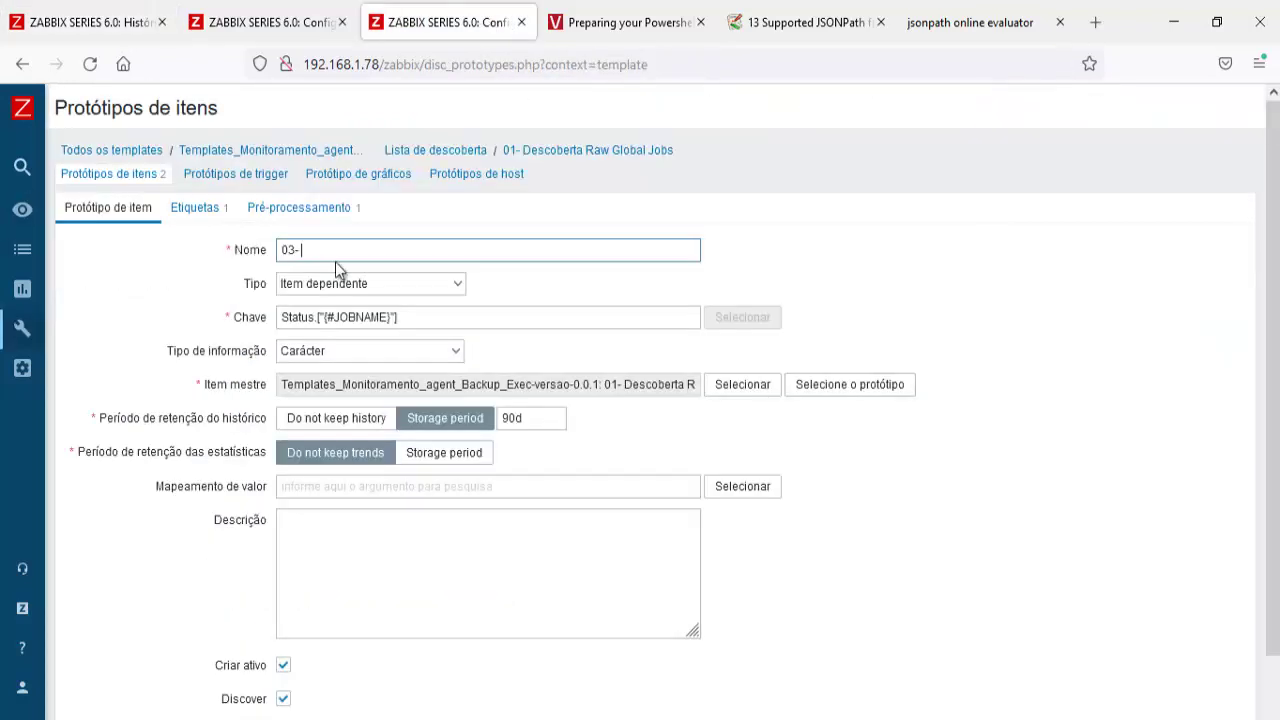
{"action": "key", "text": "ctrl+v"}
Set the clone's key to SubStatus.["{#JOBNAME}"] and its JSONPath parameter to $.[?(@.Name == '{#JOBNAME}')].SubStatus.first()
{"action": "double_click", "coordinate": [314, 322]}
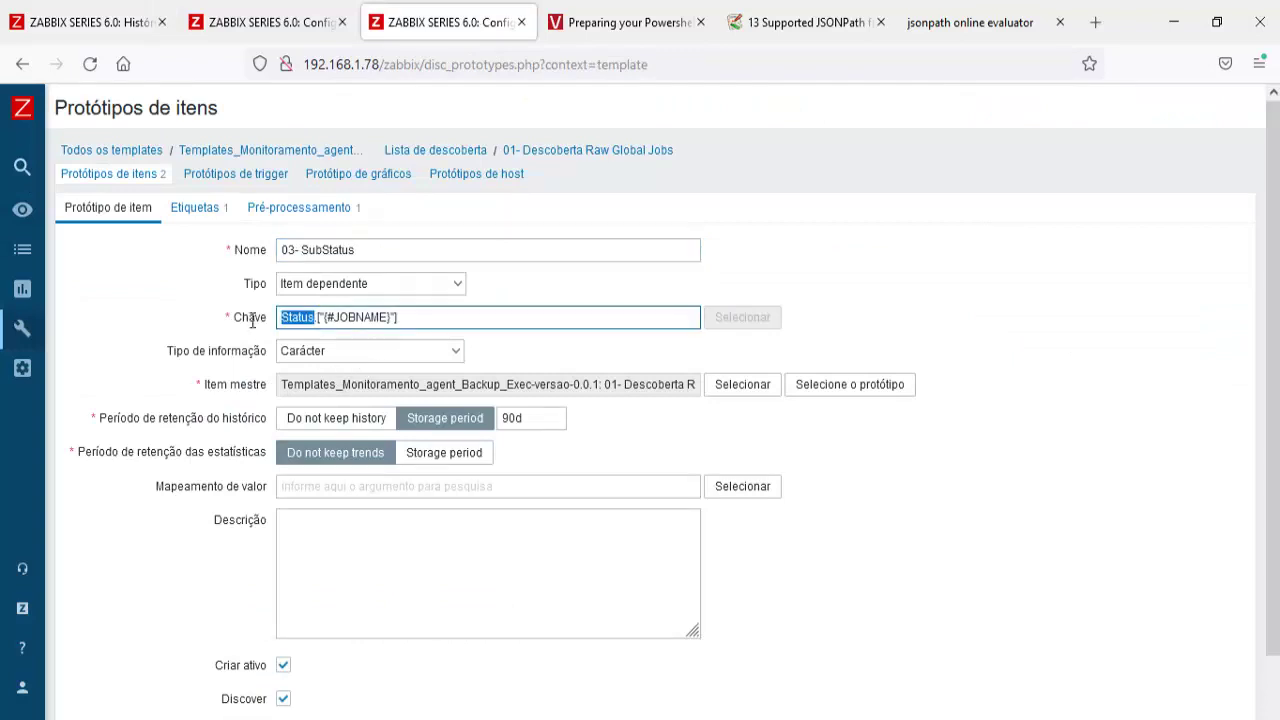
{"action": "key", "text": "ctrl+v"}
{"action": "left_click", "coordinate": [281, 214]}
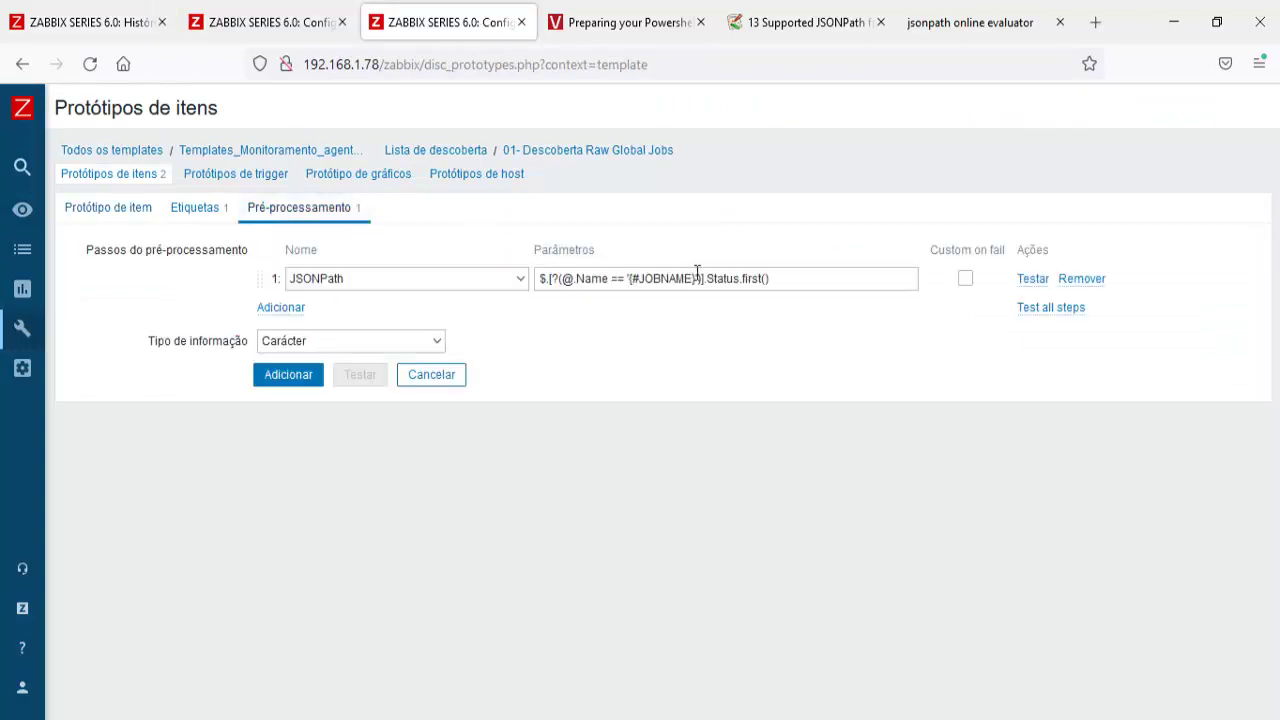
{"action": "double_click", "coordinate": [739, 281]}
{"action": "type", "text": "SubStatus"}
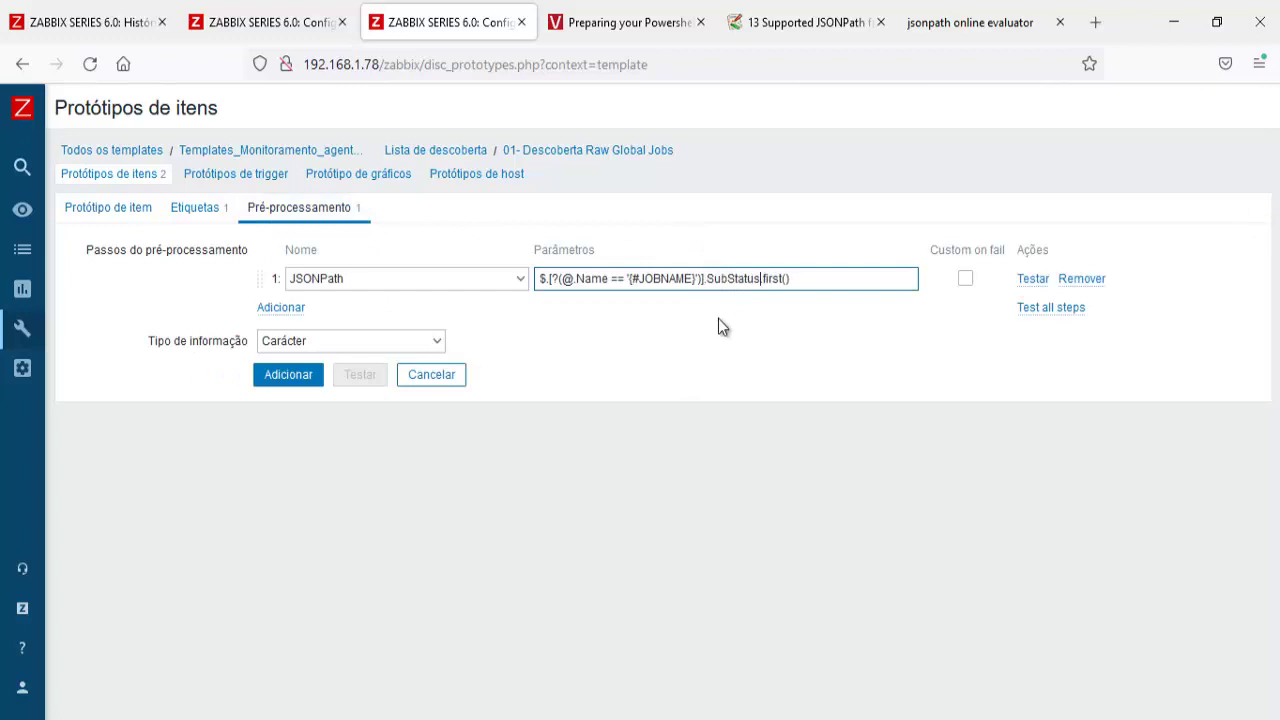
Add the "03- SubStatus" item prototype to the discovery rule
{"action": "left_click", "coordinate": [134, 214]}
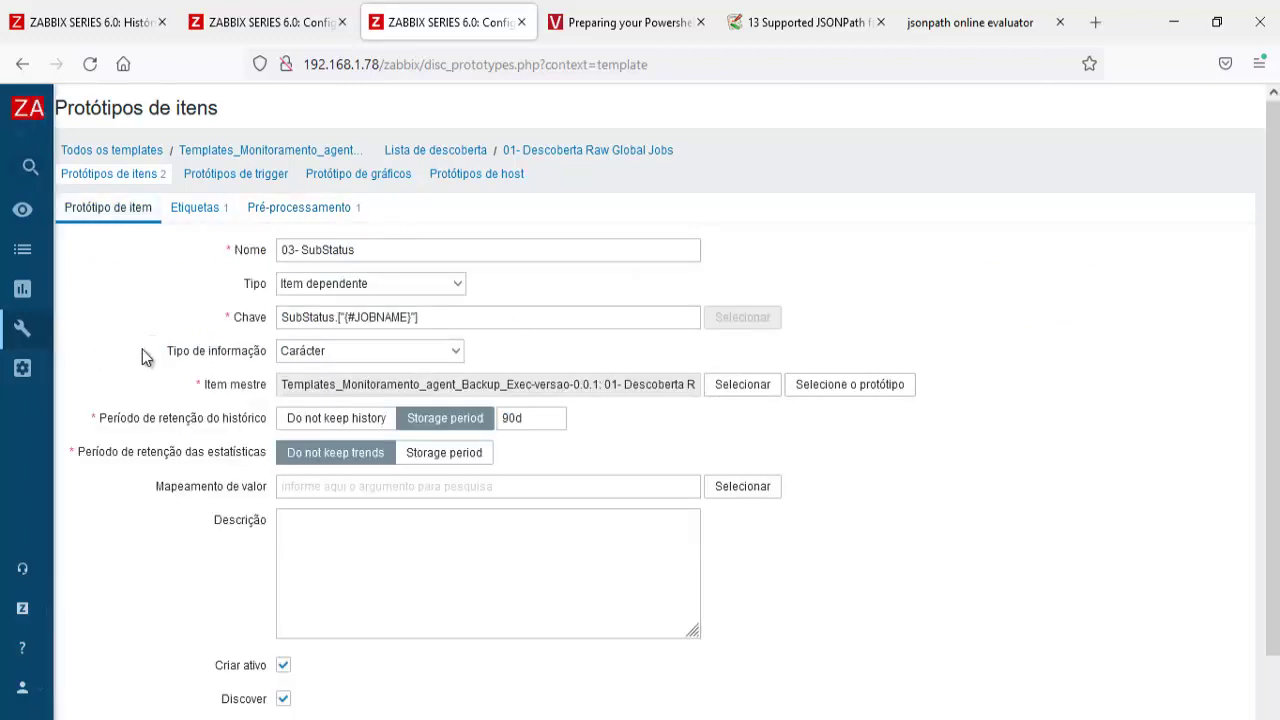
{"action": "scroll", "coordinate": [414, 520], "scroll_direction": "down", "scroll_amount": 2}
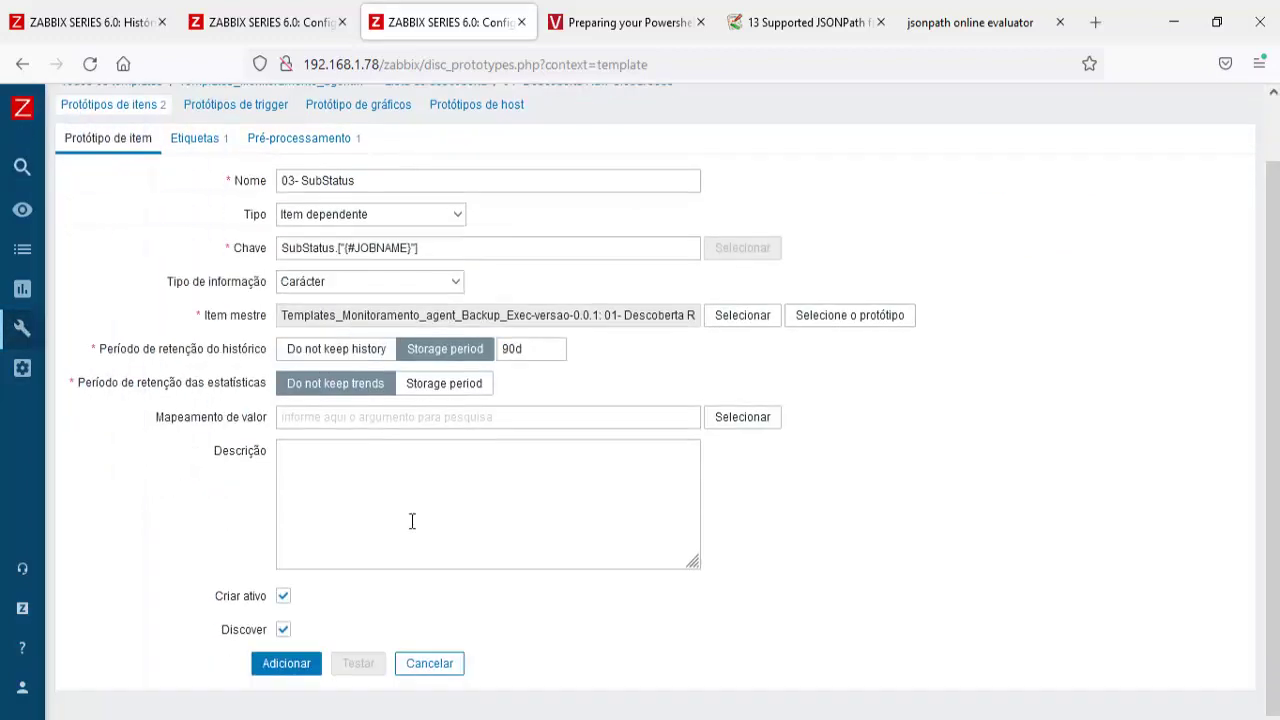
{"action": "left_click", "coordinate": [292, 633]}
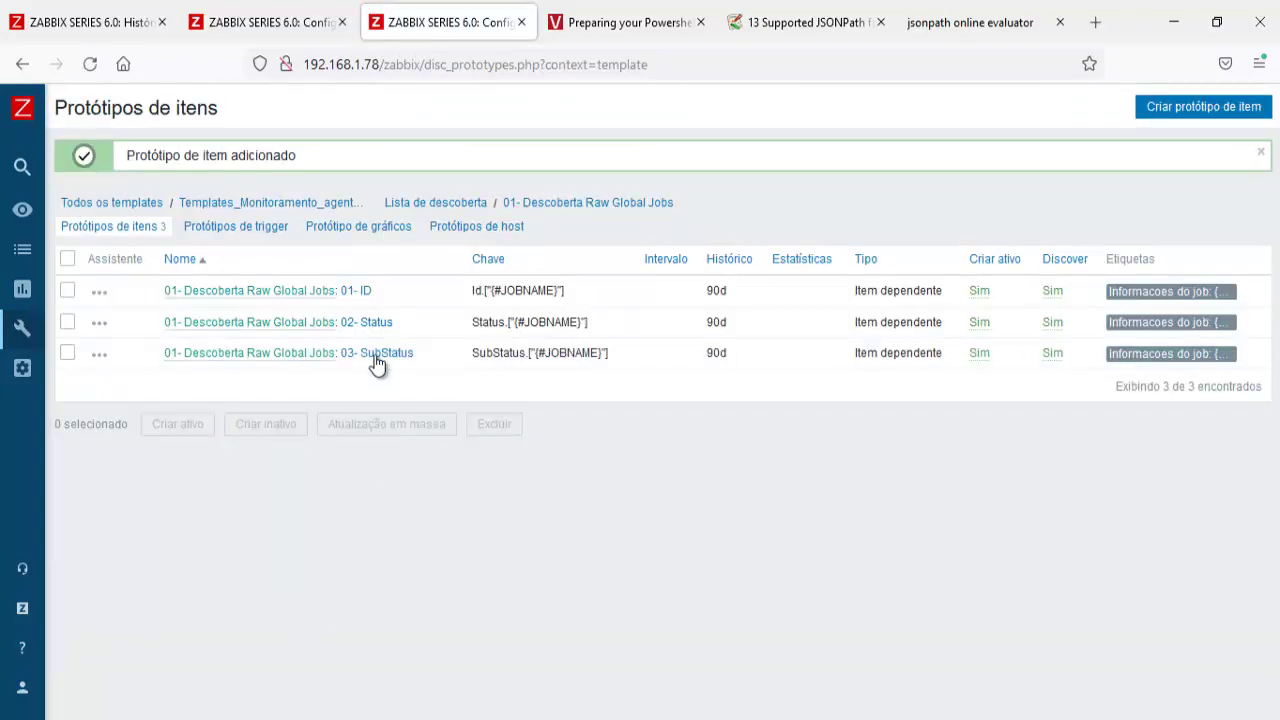
Clone the "03- SubStatus" item prototype and name the copy "04- JobType", copying the JobType field name from the job history data
{"action": "left_click", "coordinate": [376, 353]}
{"action": "scroll", "coordinate": [360, 600], "scroll_direction": "down", "scroll_amount": 2}
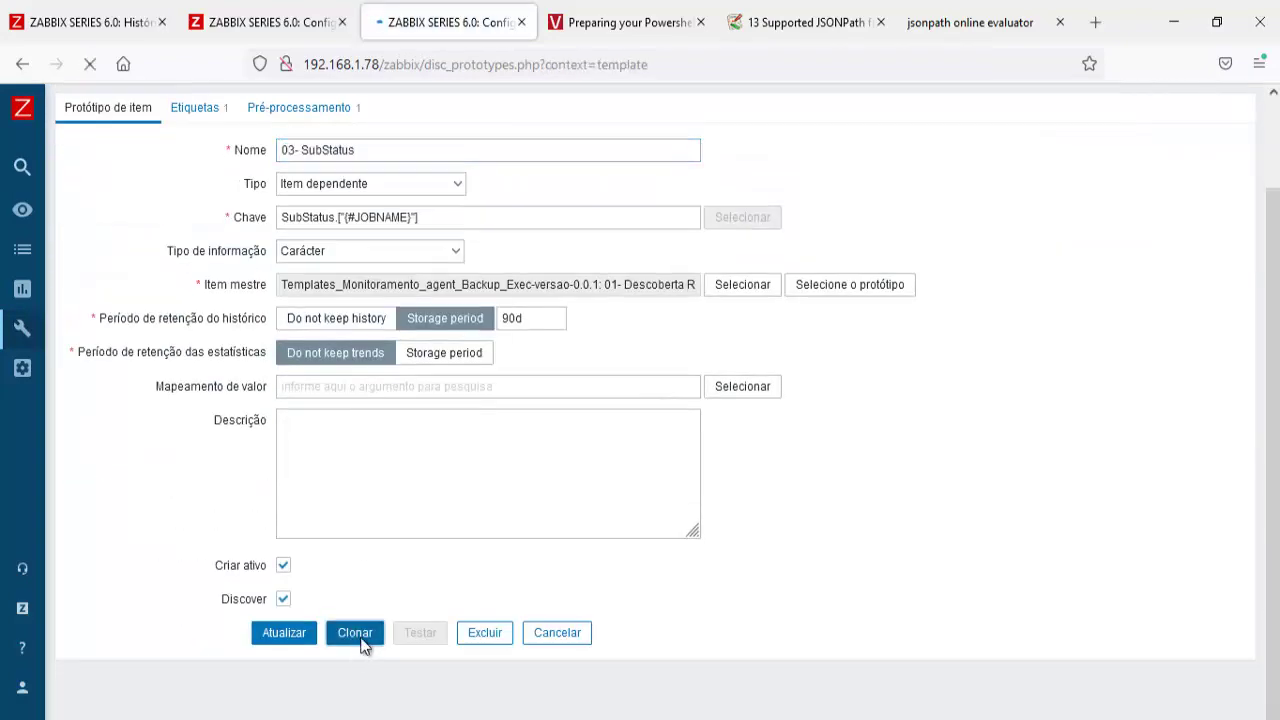
{"action": "left_click", "coordinate": [355, 634]}
{"action": "key", "text": "ctrl+a"}
{"action": "type", "text": "04-"}
{"action": "key", "text": "ctrl+1"}
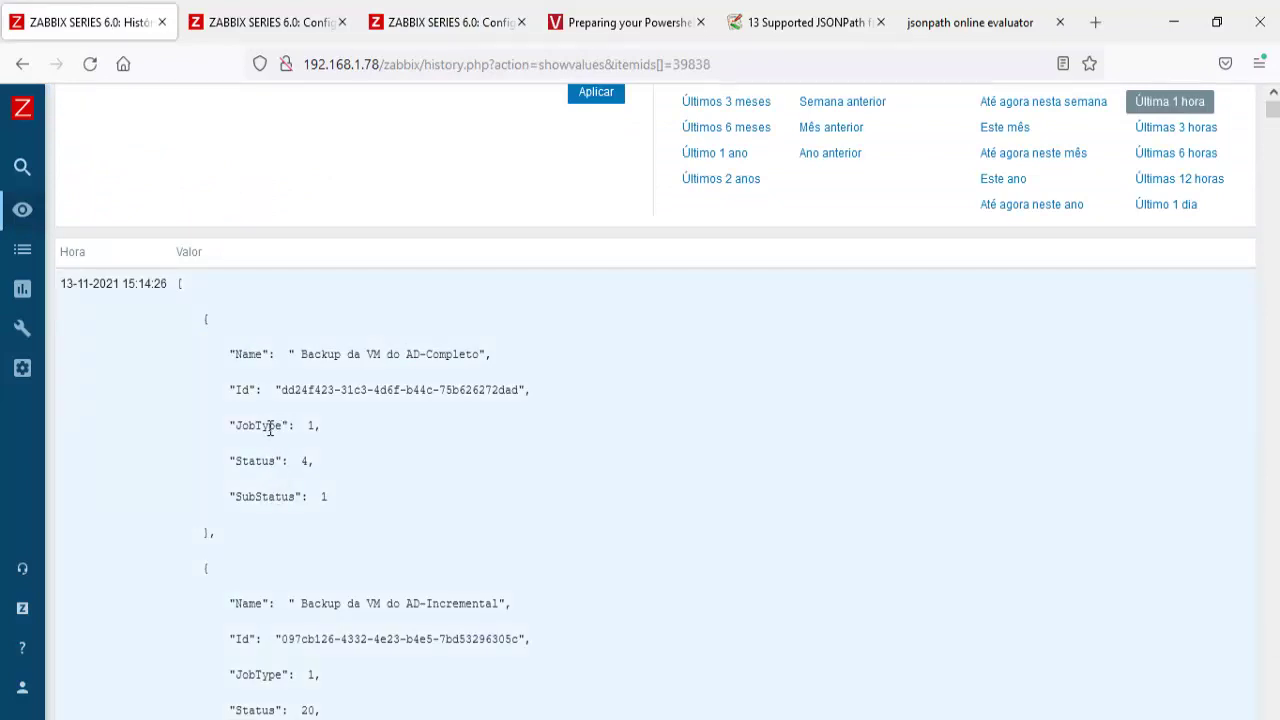
{"action": "left_click_drag", "start_coordinate": [283, 427], "coordinate": [239, 428]}
{"action": "right_click", "coordinate": [239, 428]}
{"action": "left_click", "coordinate": [264, 449]}
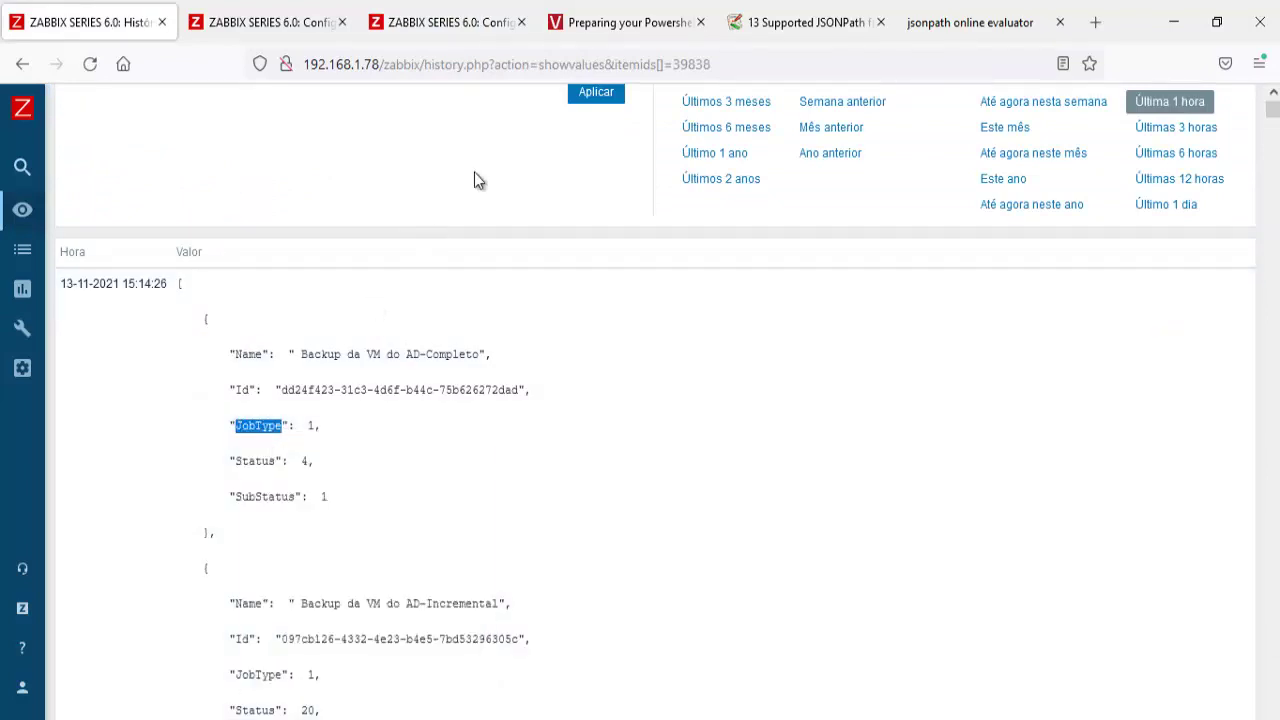
{"action": "left_click", "coordinate": [445, 41]}
{"action": "type", "text": "J"}
{"action": "key", "text": "ctrl+v"}
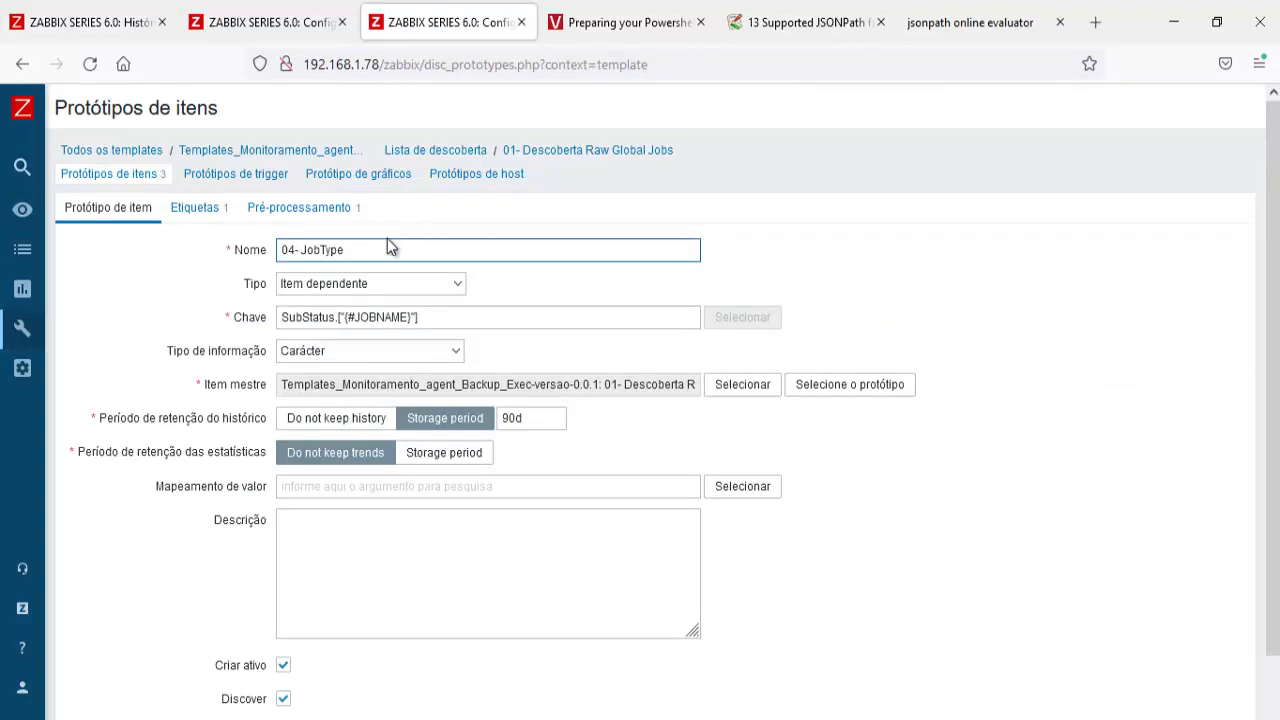
Set the clone's key to JobType.["{#JOBNAME}"] and its JSONPath parameter to $.[?(@.Name == '{#JOBNAME}')].JobType.first(), and add the prototype
{"action": "left_click_drag", "start_coordinate": [337, 317], "coordinate": [203, 321]}
{"action": "key", "text": "ctrl+v"}
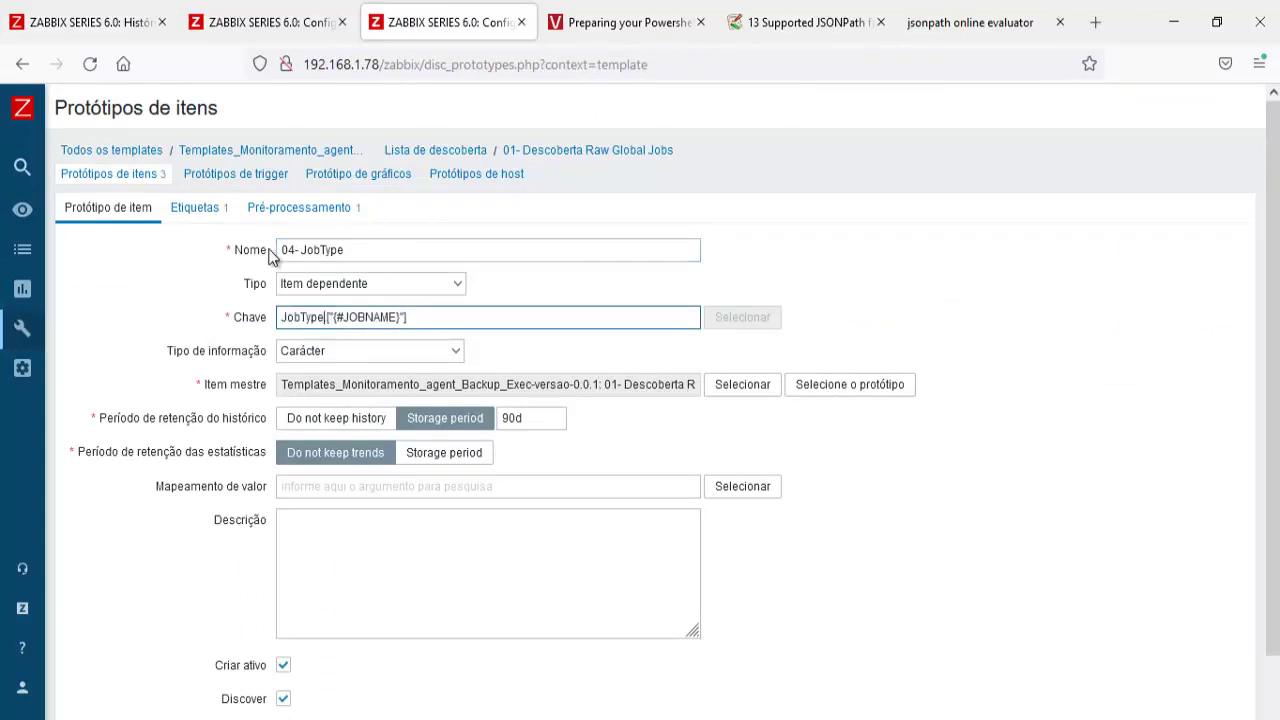
{"action": "left_click", "coordinate": [286, 207]}
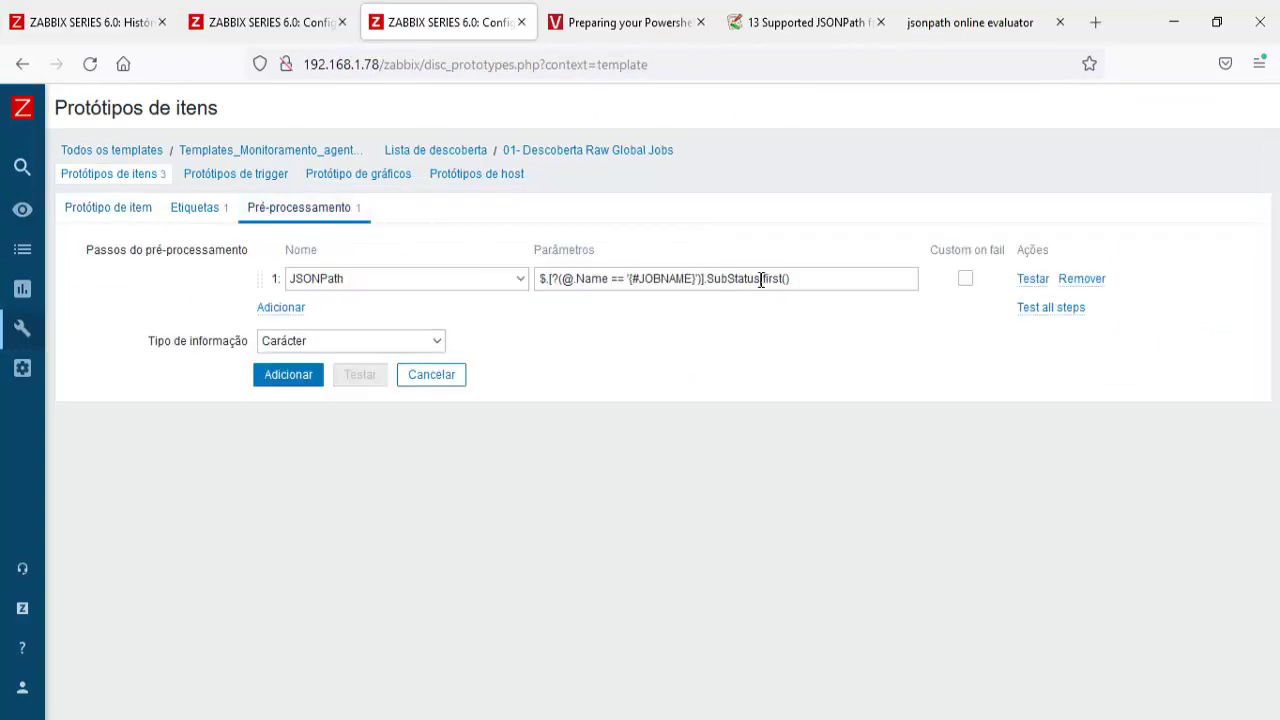
{"action": "left_click_drag", "start_coordinate": [761, 280], "coordinate": [711, 280]}
{"action": "key", "text": "ctrl+v"}
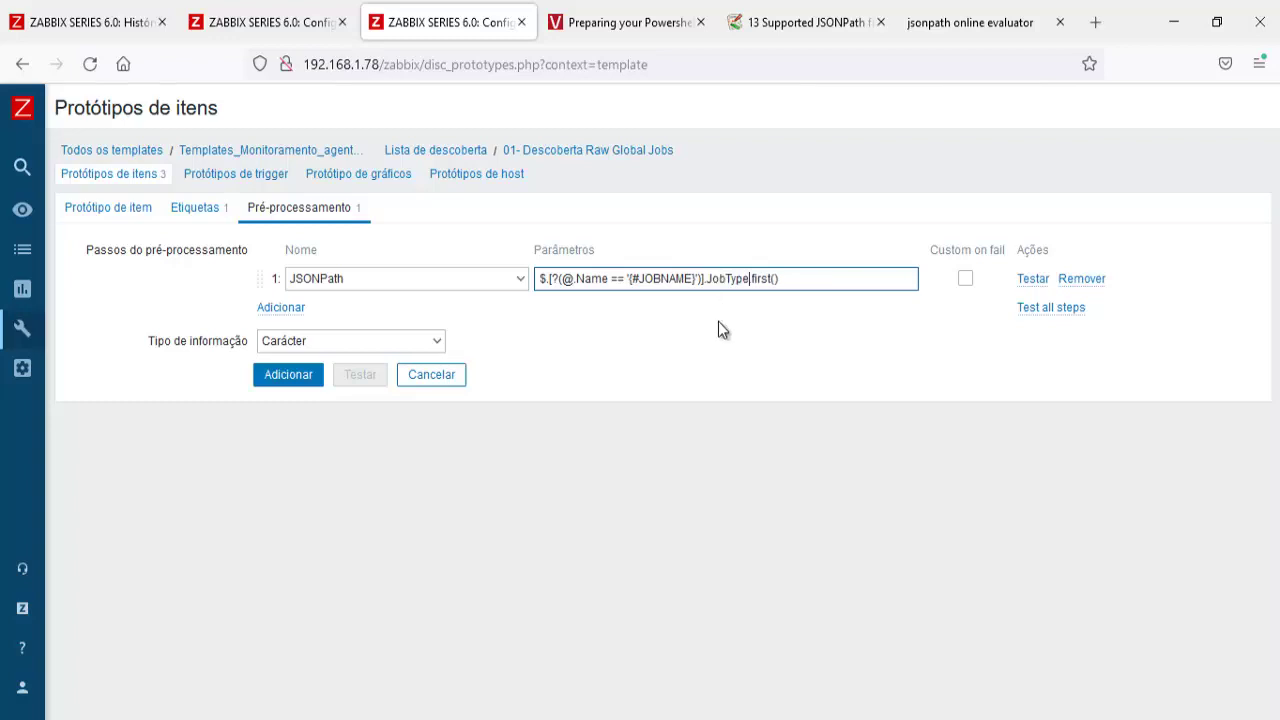
{"action": "left_click", "coordinate": [90, 208]}
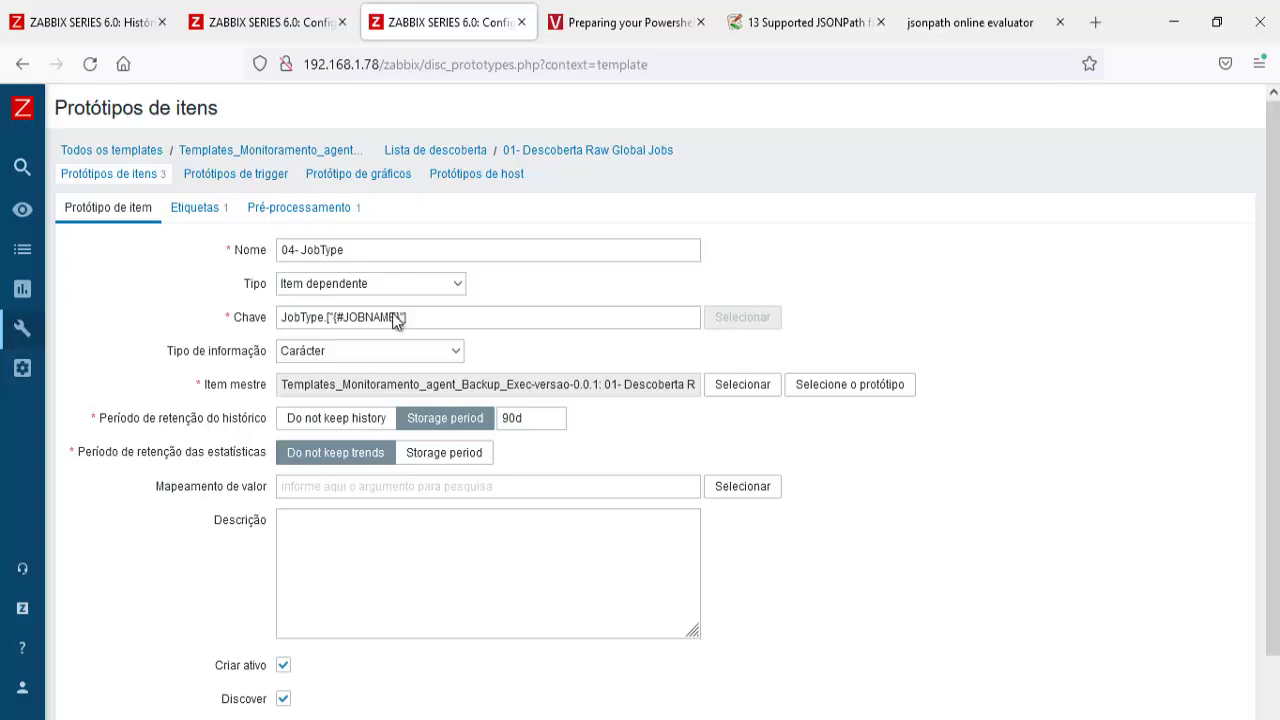
{"action": "key", "text": "Return"}
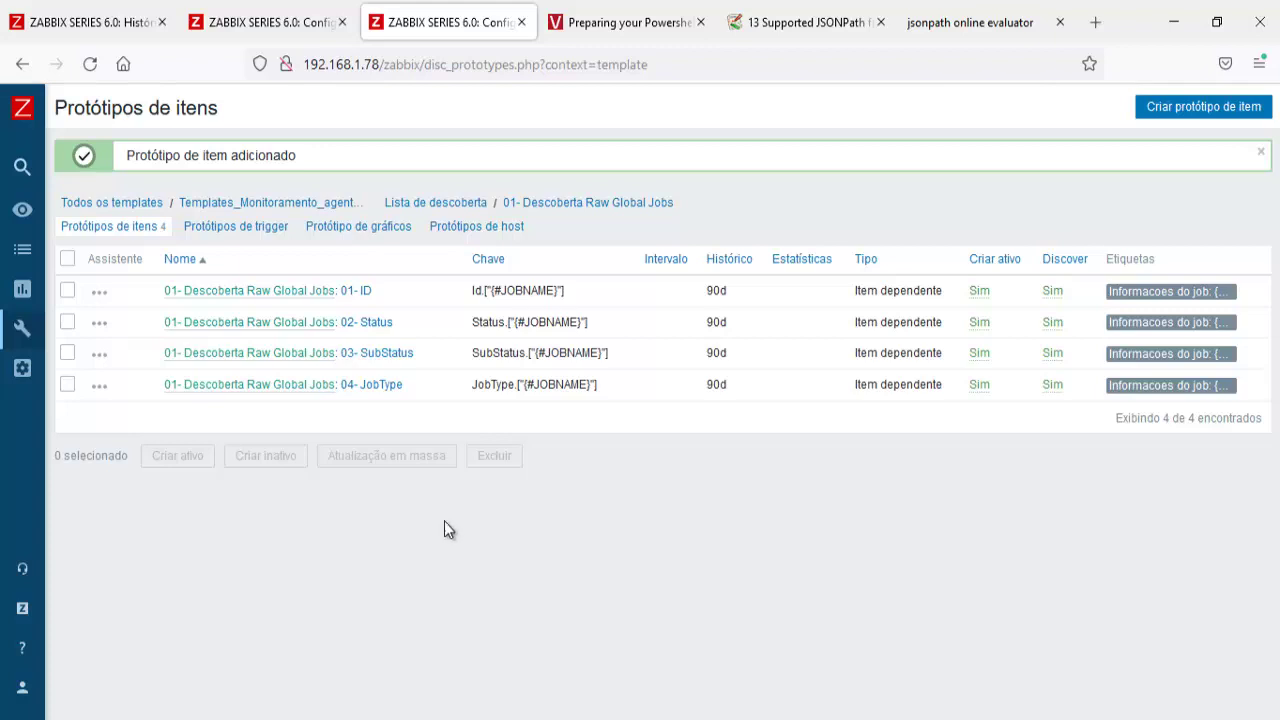
Enter {#JOBNAME}, copied from the ID prototype's key, as the filter macro of the "01- Descoberta Raw Global Jobs" discovery rule
{"action": "left_click_drag", "start_coordinate": [558, 293], "coordinate": [493, 296]}
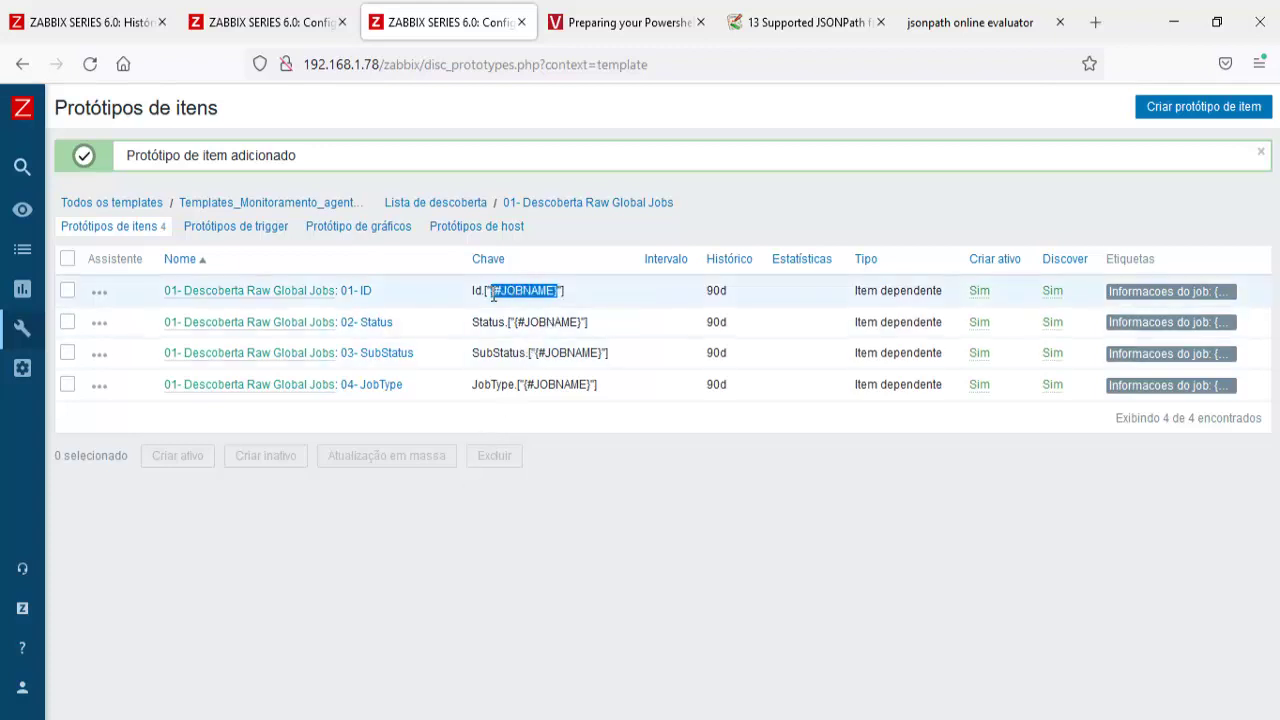
{"action": "left_click", "coordinate": [570, 203]}
{"action": "left_click", "coordinate": [436, 210]}
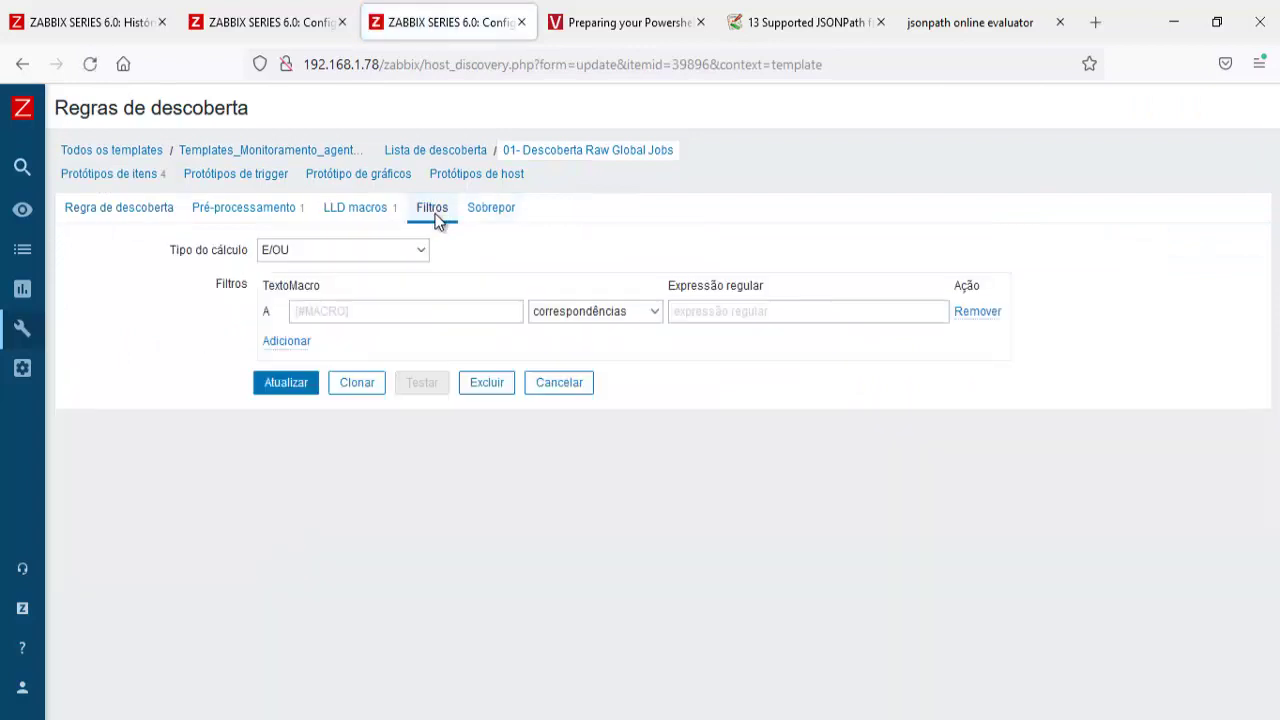
{"action": "left_click", "coordinate": [426, 311]}
{"action": "key", "text": "ctrl+v"}
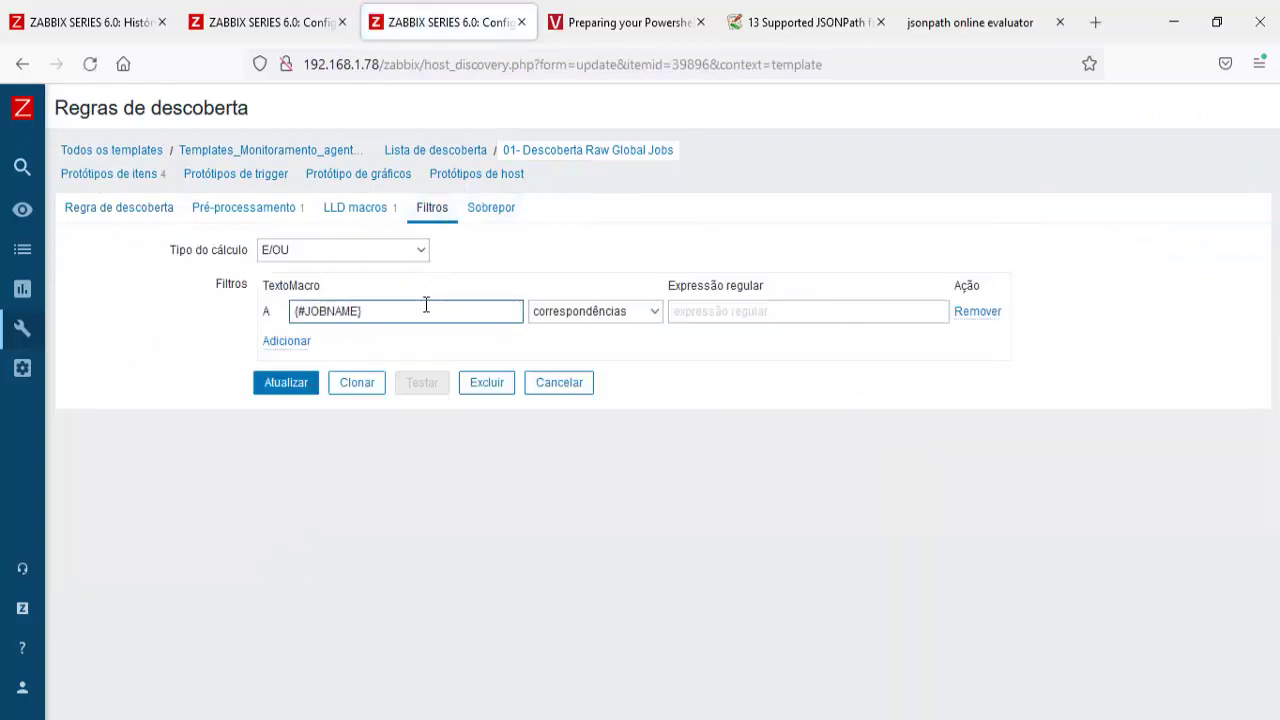
Set the filter's regular expression to ^Backup da VM do AD-Completo, using the job name from the JSONPath evaluator input, and update the discovery rule
{"action": "left_click", "coordinate": [918, 30]}
{"action": "left_click_drag", "start_coordinate": [368, 392], "coordinate": [196, 392]}
{"action": "right_click", "coordinate": [191, 394]}
{"action": "left_click", "coordinate": [263, 502]}
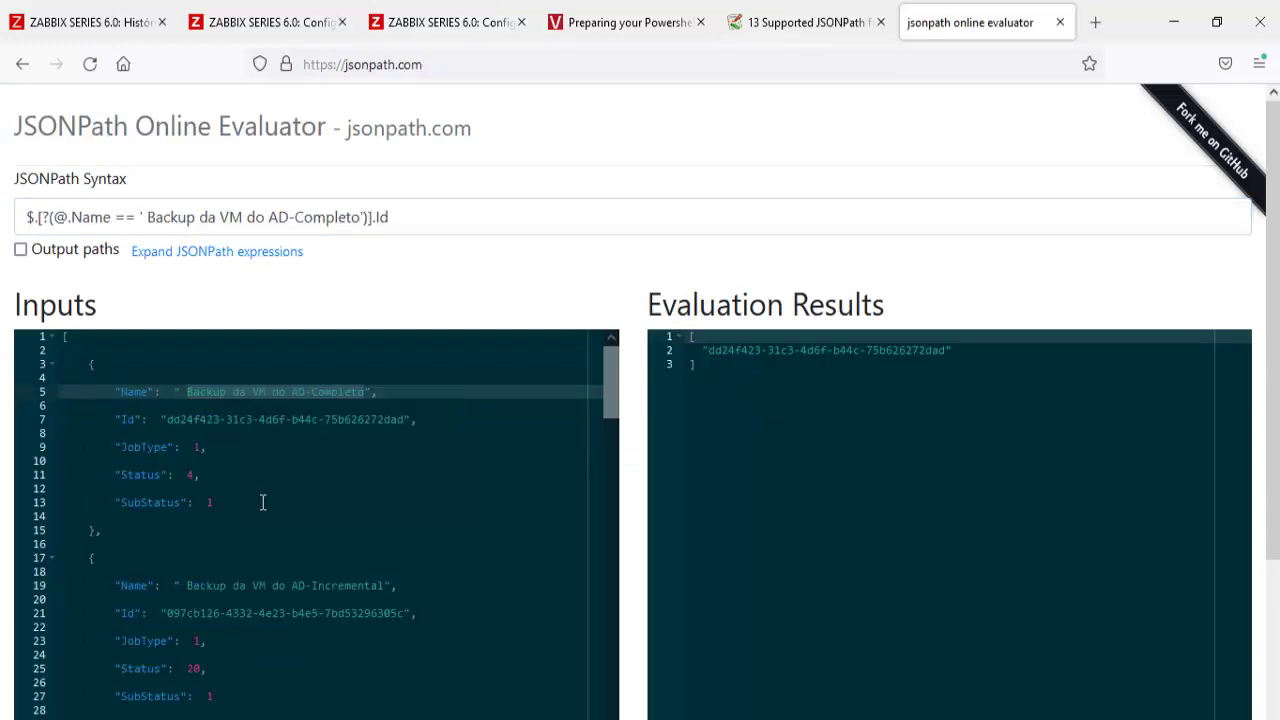
{"action": "left_click", "coordinate": [440, 22]}
{"action": "left_click", "coordinate": [715, 311]}
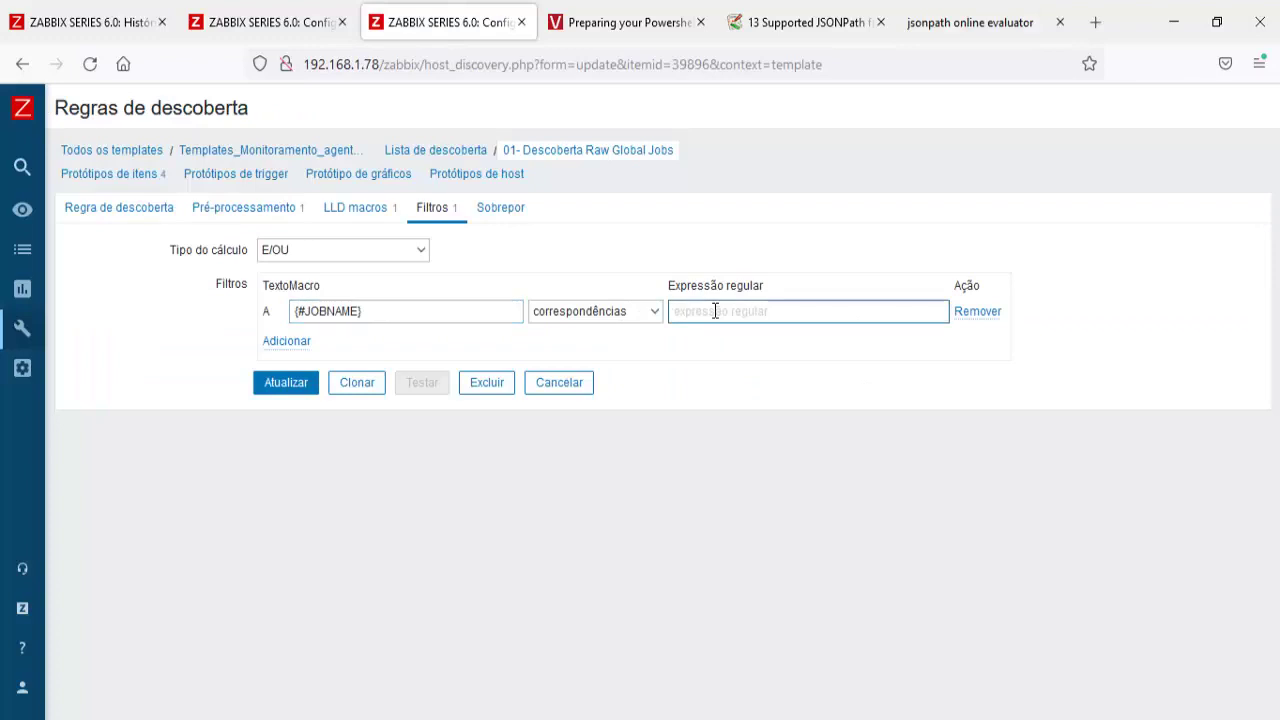
{"action": "type", "text": "^"}
{"action": "key", "text": "ctrl+v"}
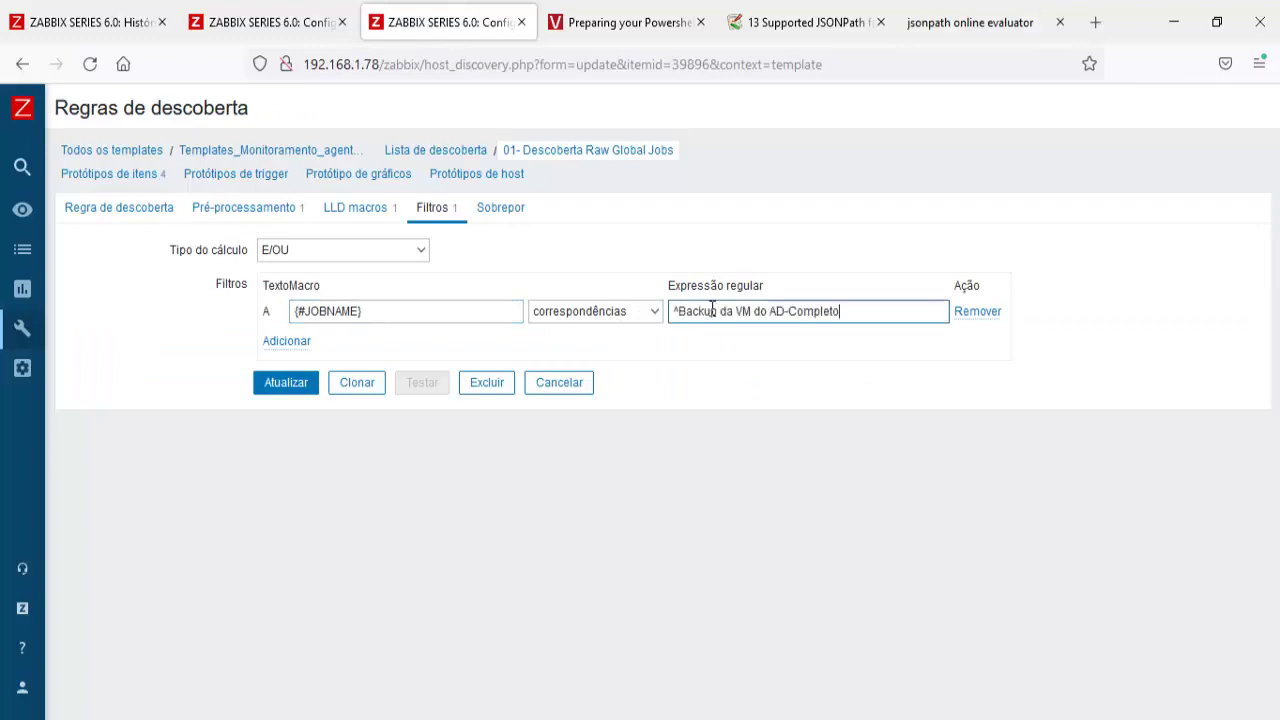
{"action": "key", "text": "shift+End"}
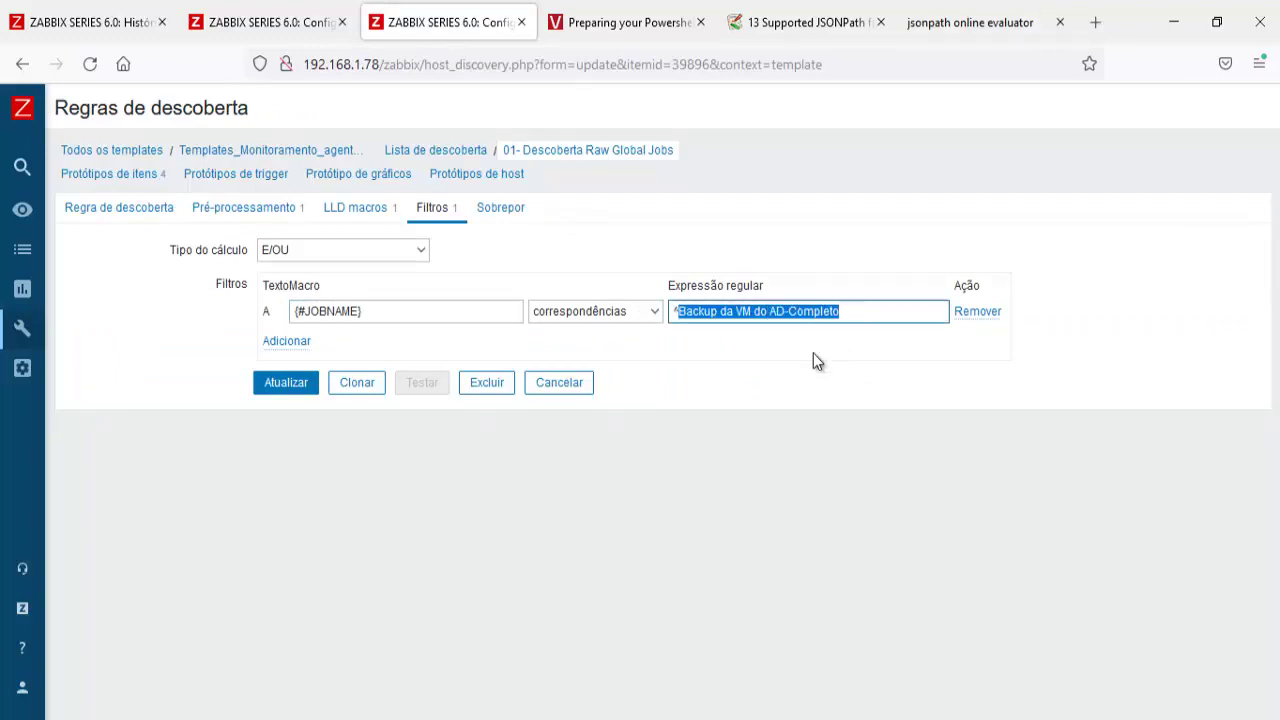
{"action": "left_click", "coordinate": [298, 382]}
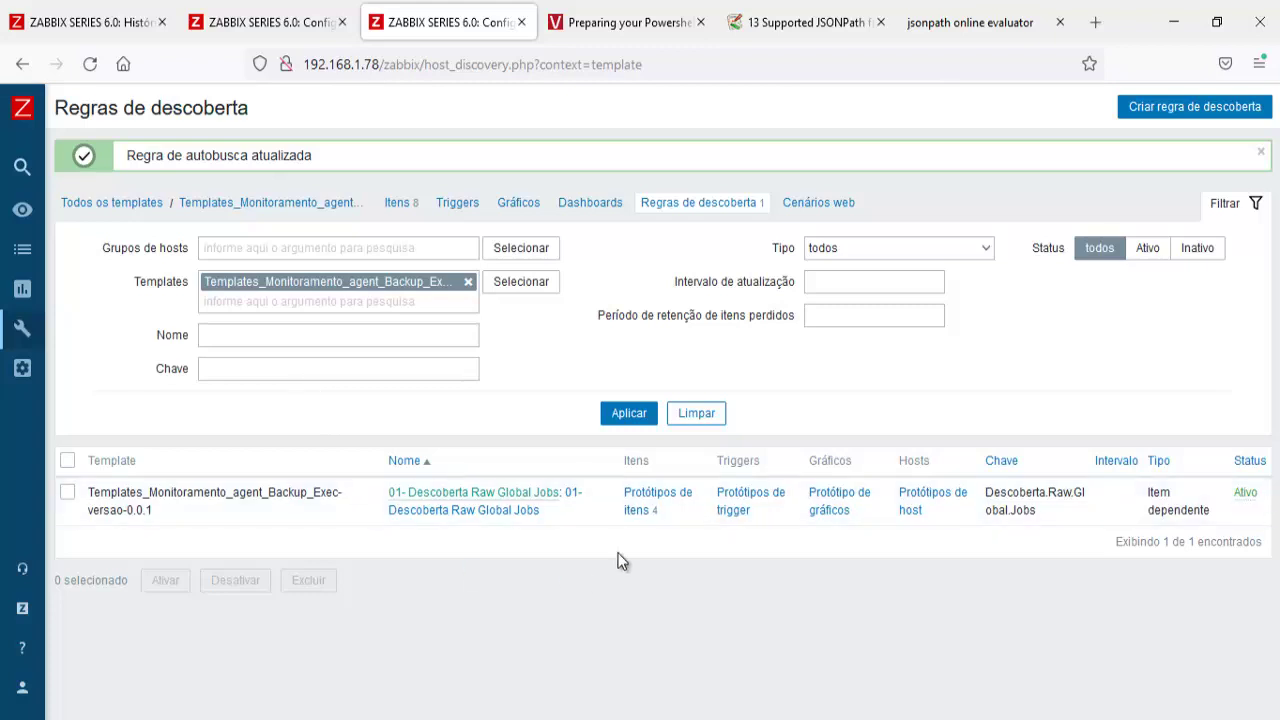
Open the rule's item prototypes, and look through the discovered job items in the latest data for Hosts/BackupExec
{"action": "left_click", "coordinate": [648, 500]}
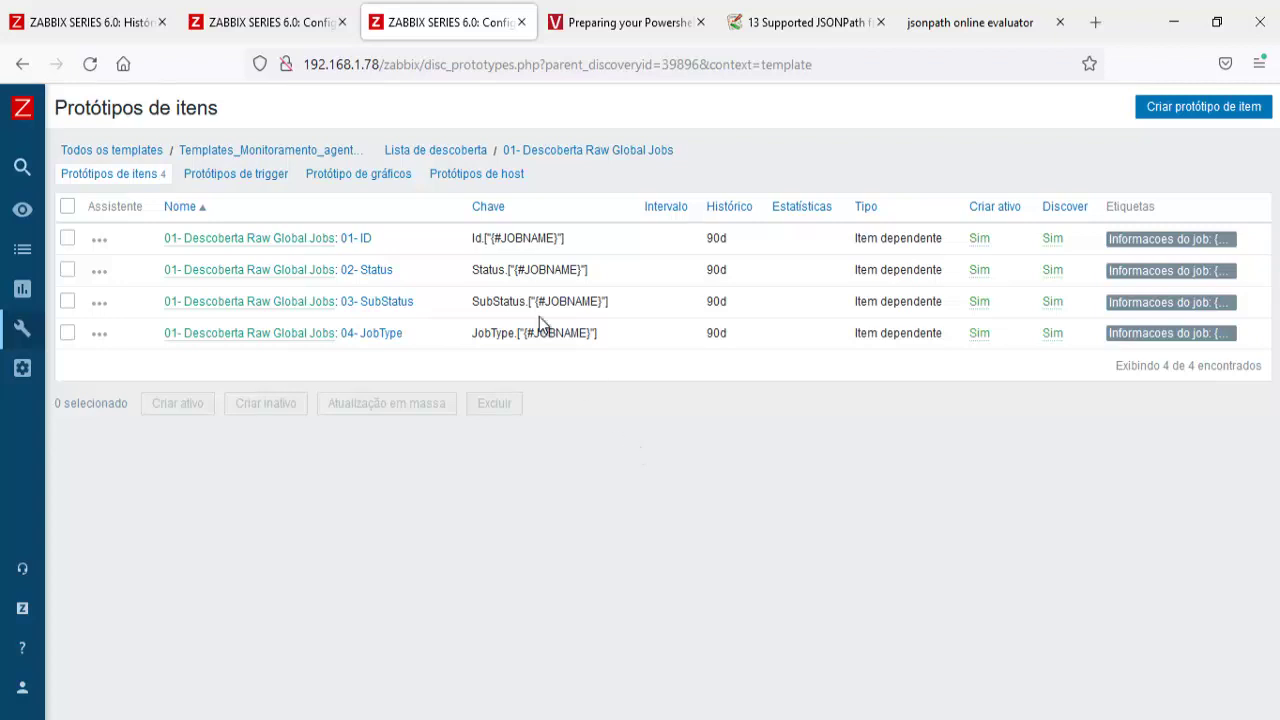
{"action": "left_click", "coordinate": [108, 28]}
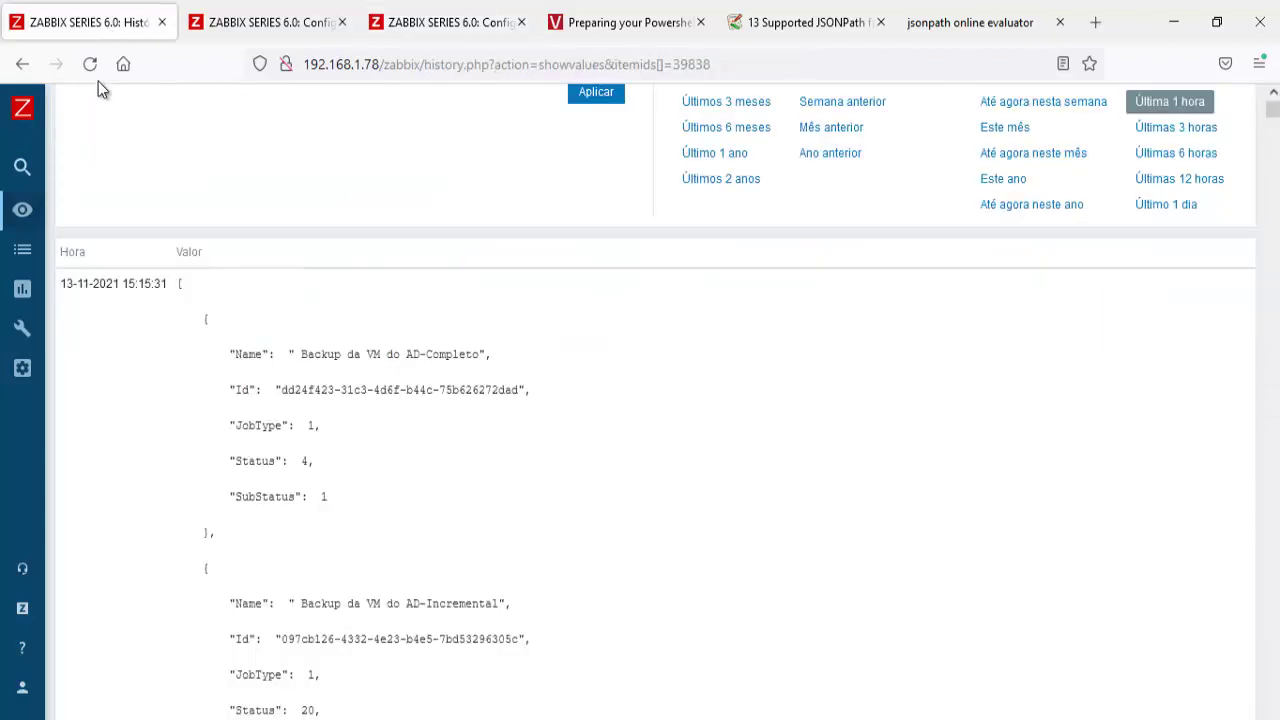
{"action": "left_click", "coordinate": [50, 210]}
{"action": "left_click", "coordinate": [108, 337]}
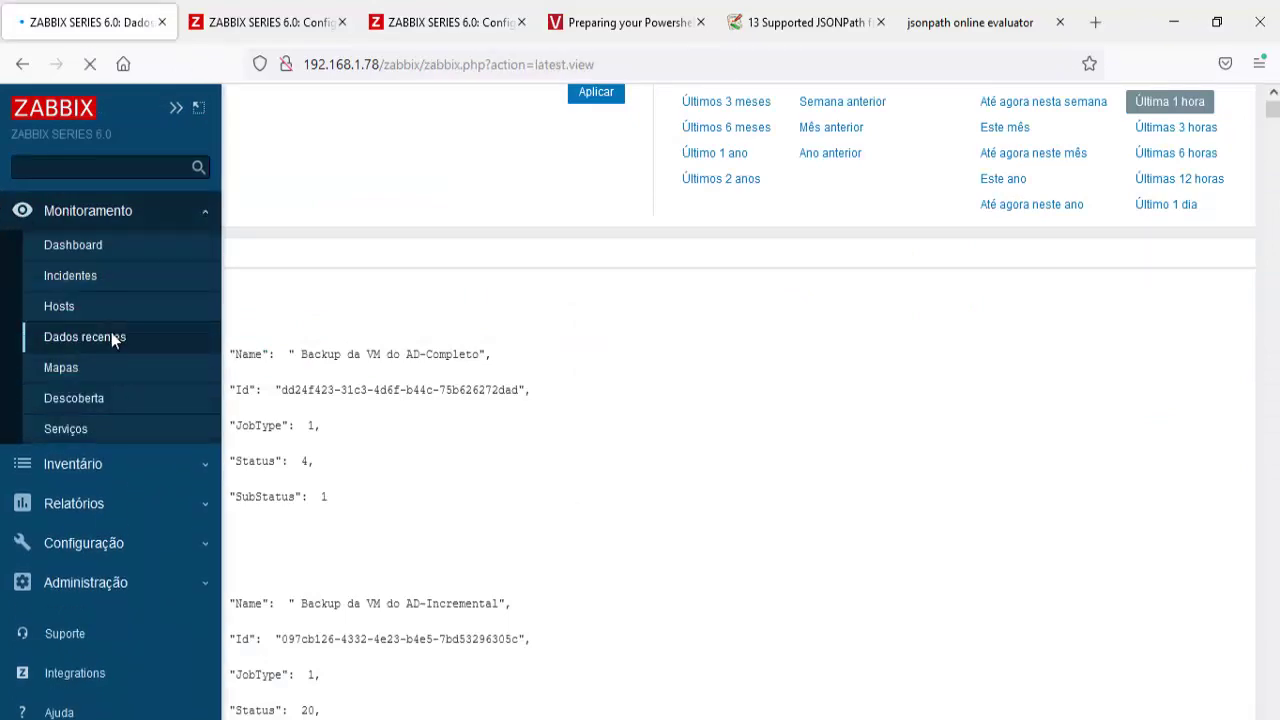
{"action": "scroll", "coordinate": [680, 660], "scroll_direction": "down", "scroll_amount": 10}
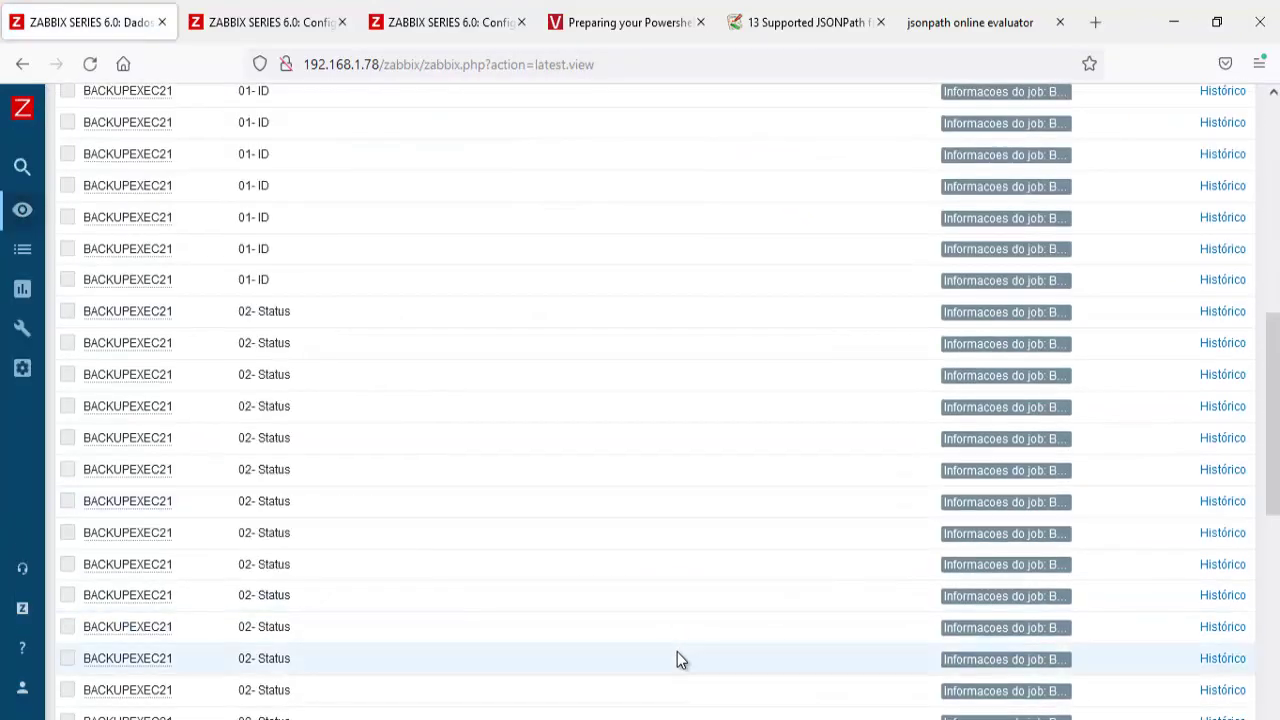
{"action": "scroll", "coordinate": [677, 652], "scroll_direction": "down", "scroll_amount": 8}
{"action": "left_click", "coordinate": [655, 612]}
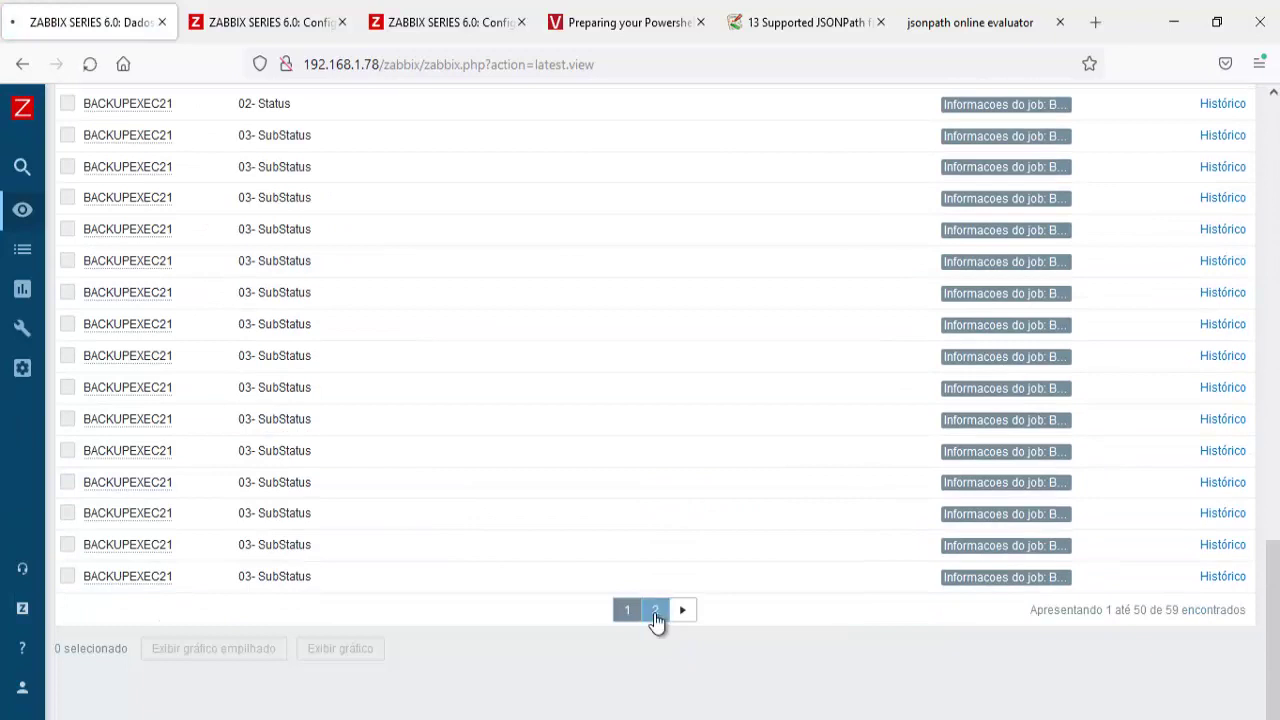
{"action": "left_click", "coordinate": [651, 691]}
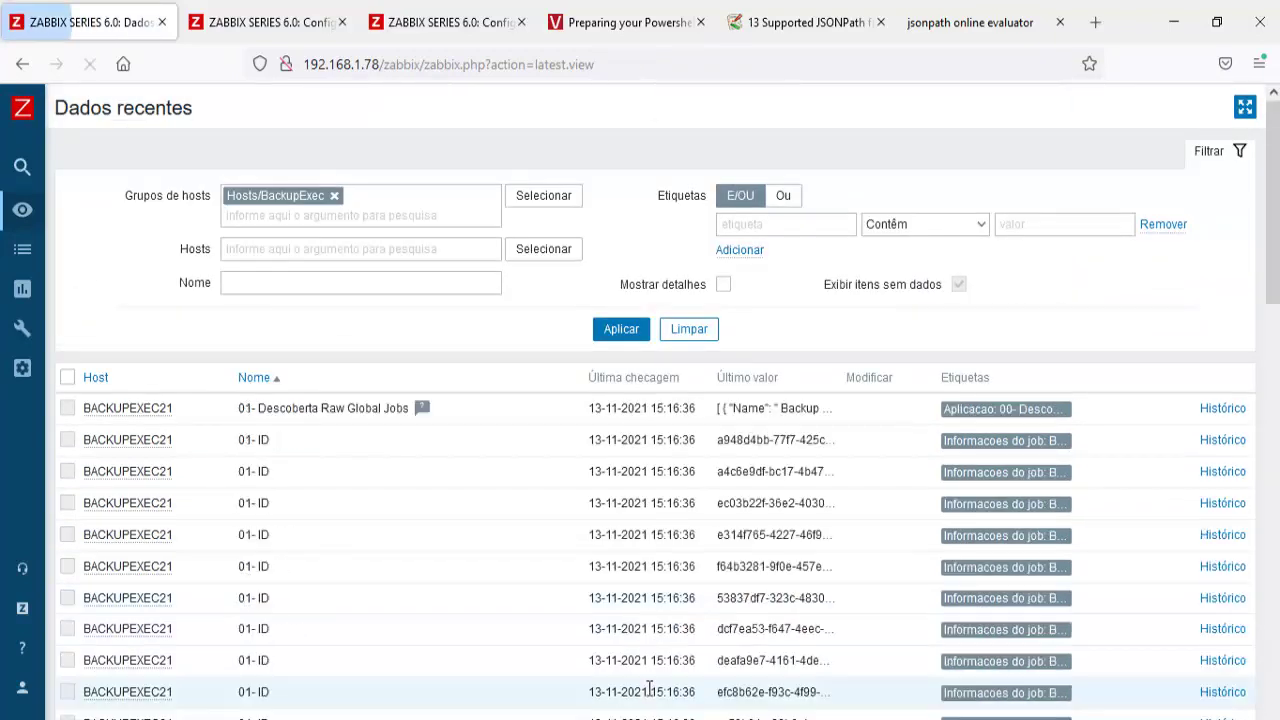
Refresh the filtered latest data and examine the ID, Status and SubStatus values collected for each job on BACKUPEXEC21
{"action": "left_click", "coordinate": [617, 329]}
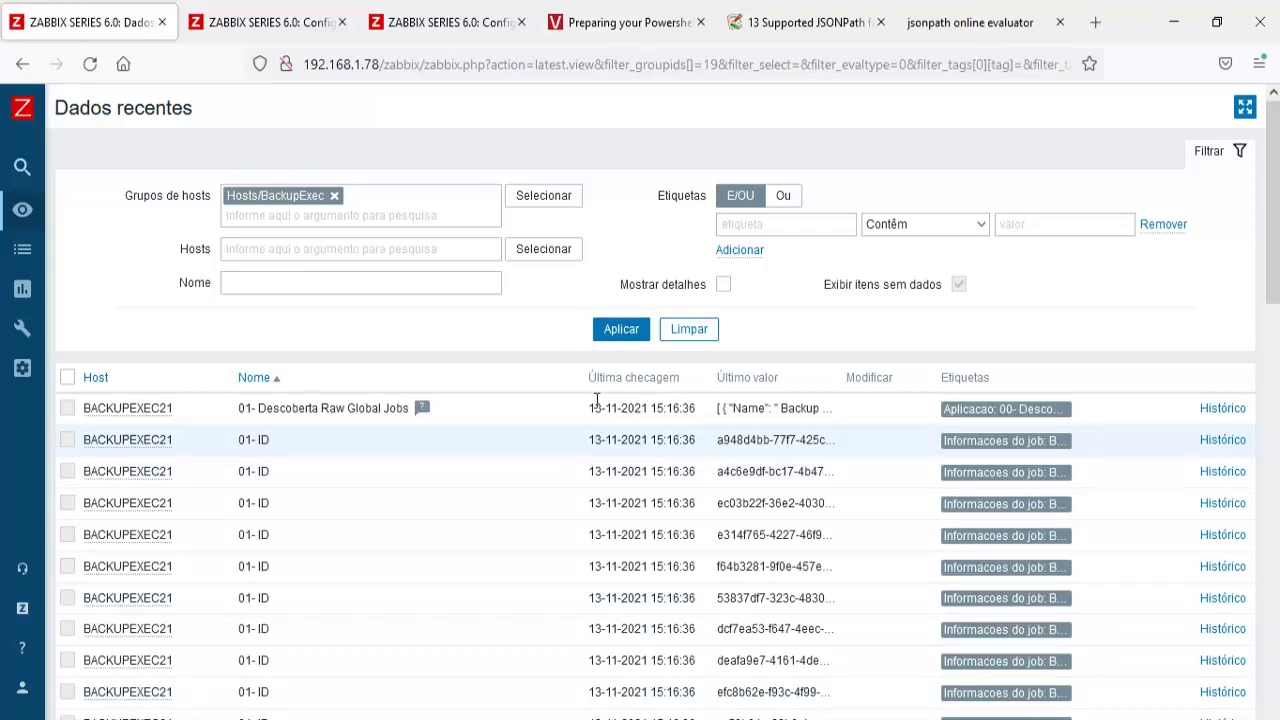
{"action": "left_click", "coordinate": [621, 333]}
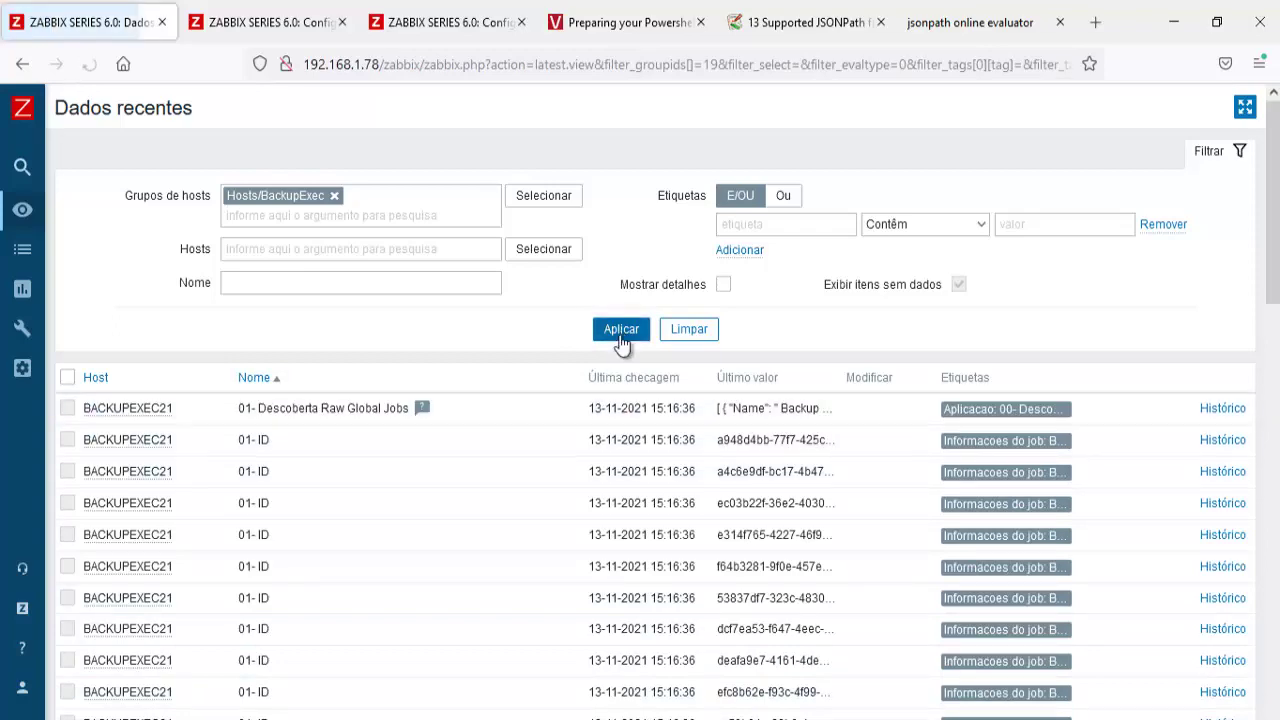
{"action": "scroll", "coordinate": [505, 465], "scroll_direction": "down", "scroll_amount": 3}
{"action": "scroll", "coordinate": [504, 457], "scroll_direction": "down", "scroll_amount": 10}
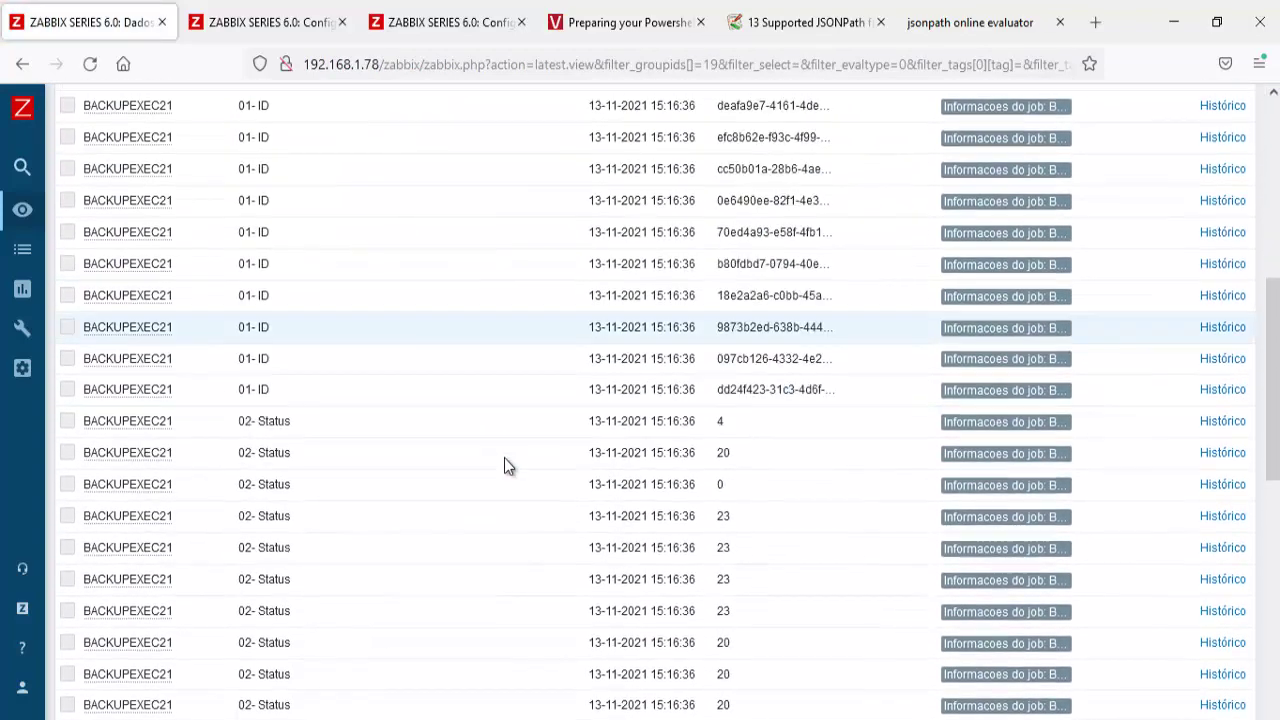
{"action": "scroll", "coordinate": [528, 532], "scroll_direction": "down", "scroll_amount": 5}
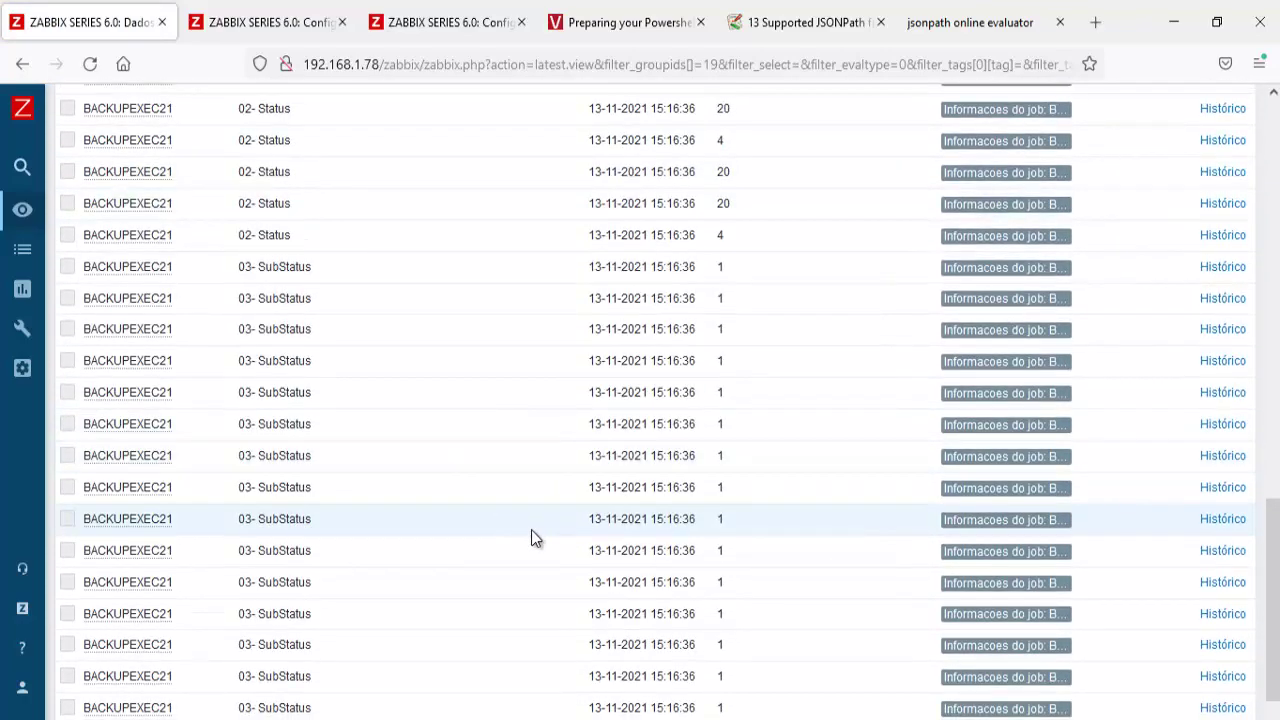
{"action": "scroll", "coordinate": [531, 534], "scroll_direction": "up", "scroll_amount": 10}
{"action": "scroll", "coordinate": [531, 538], "scroll_direction": "up", "scroll_amount": 5}
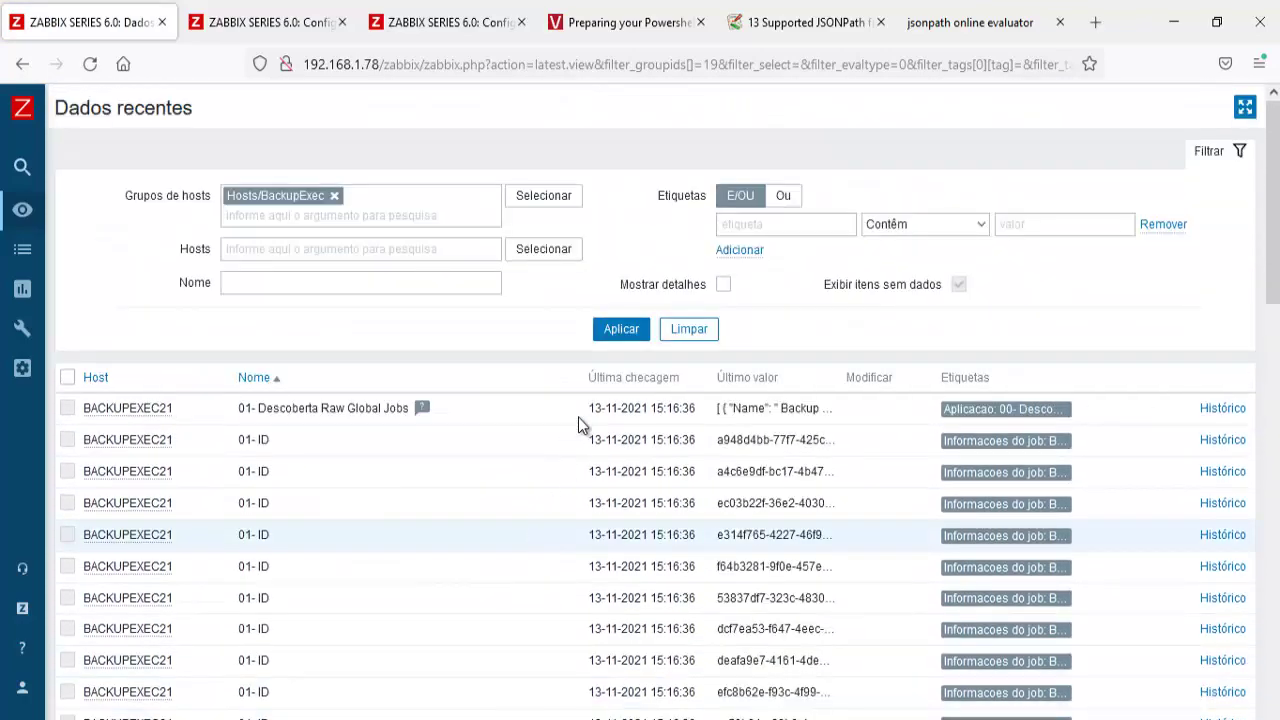
{"action": "left_click", "coordinate": [620, 330]}
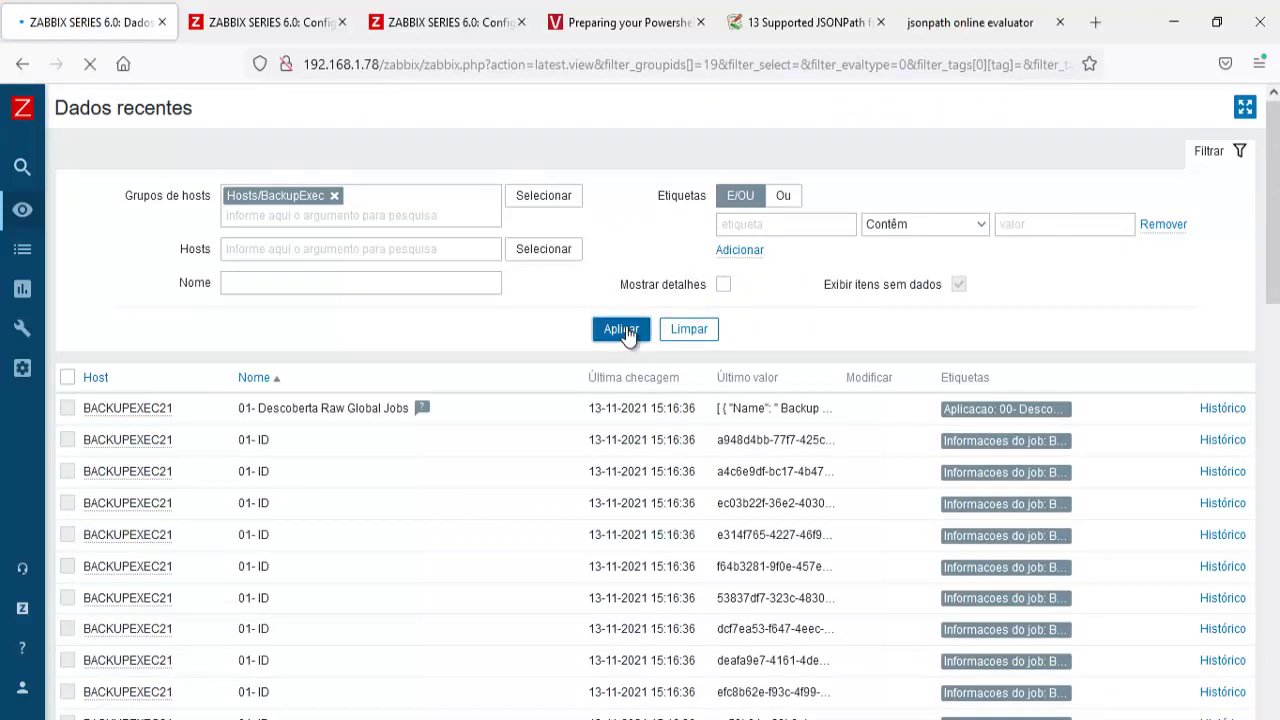
{"action": "left_click", "coordinate": [625, 330]}
{"action": "left_click", "coordinate": [625, 330]}
{"action": "left_click", "coordinate": [625, 330]}
{"action": "scroll", "coordinate": [553, 509], "scroll_direction": "down", "scroll_amount": 5}
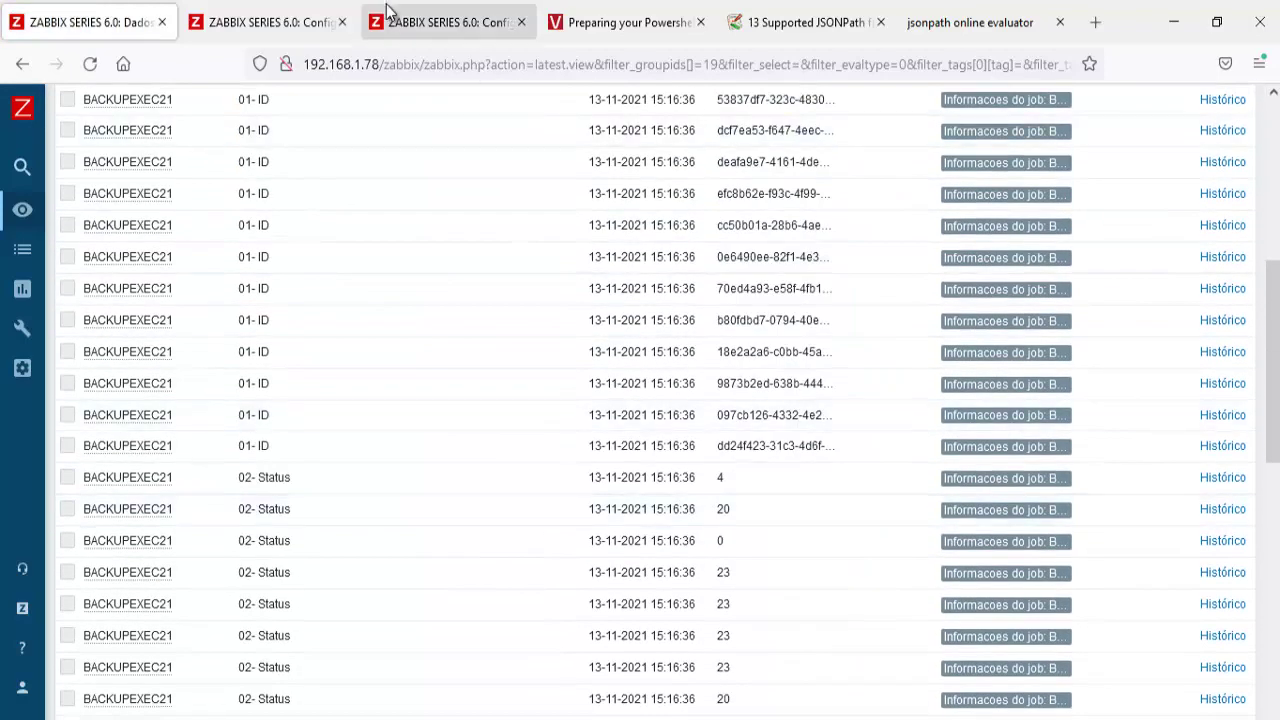
Set the 02- Status item prototype's type of information to Numérico (inteiro sem sinal) and update it
{"action": "left_click", "coordinate": [448, 24]}
{"action": "left_click", "coordinate": [382, 270]}
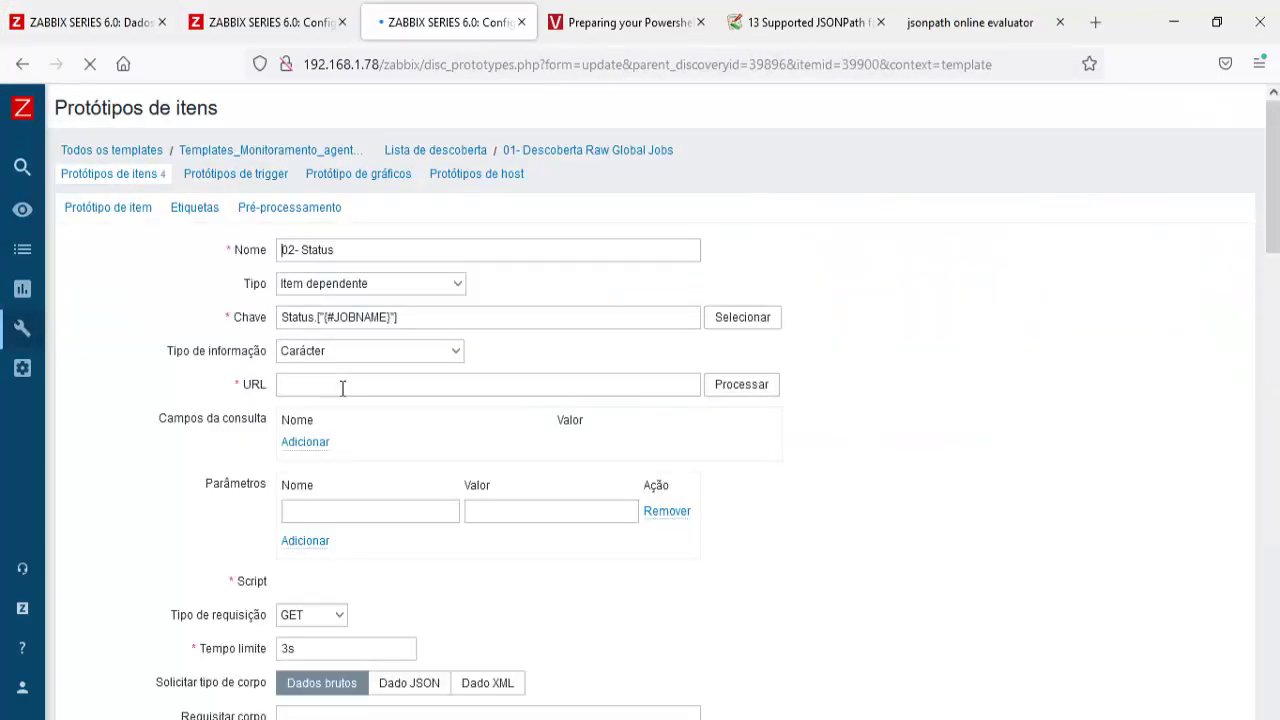
{"action": "left_click", "coordinate": [353, 360]}
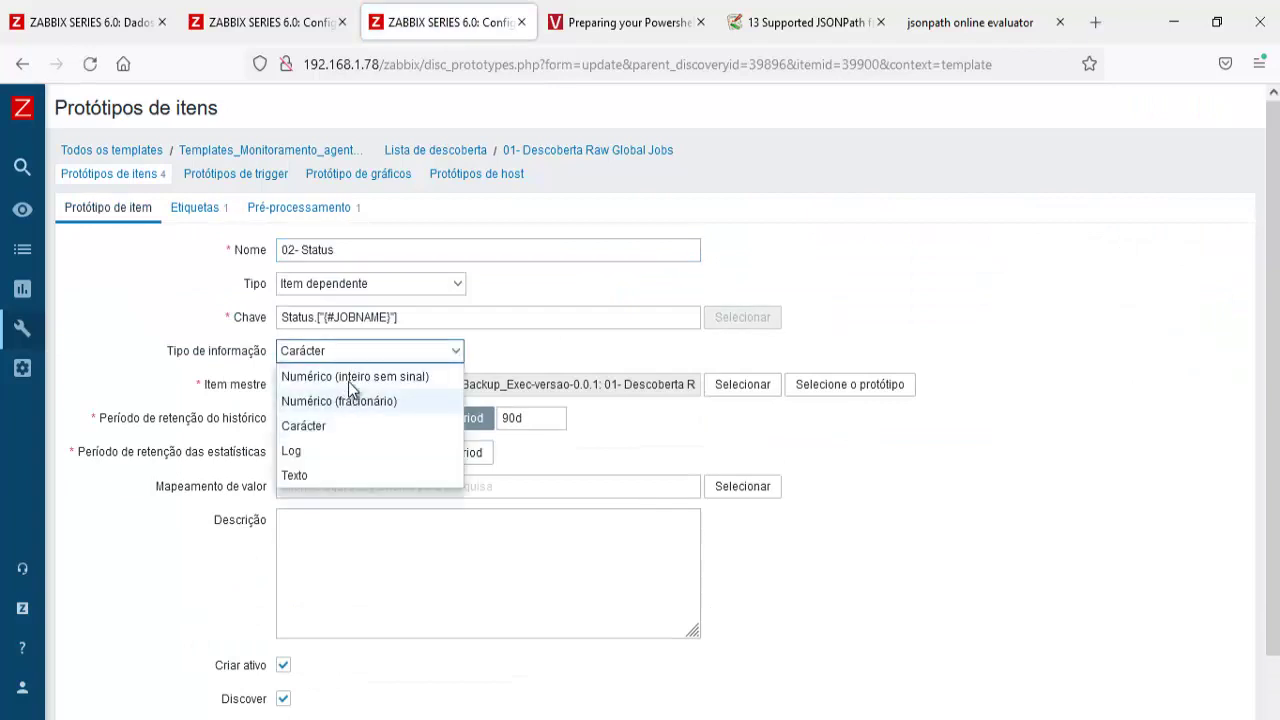
{"action": "left_click", "coordinate": [345, 377]}
{"action": "scroll", "coordinate": [267, 410], "scroll_direction": "down", "scroll_amount": 2}
{"action": "left_click", "coordinate": [298, 636]}
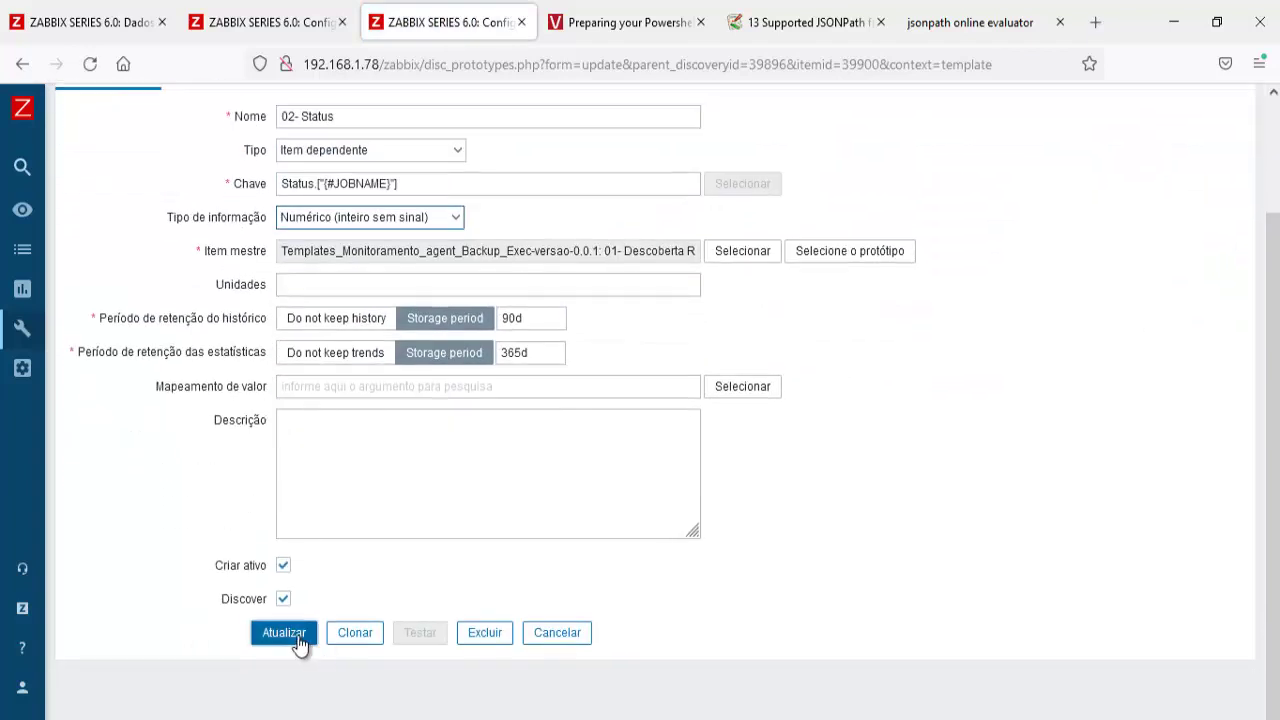
Change the 03- SubStatus item prototype's type of information to Numérico (inteiro sem sinal) and save the prototype
{"action": "left_click", "coordinate": [394, 353]}
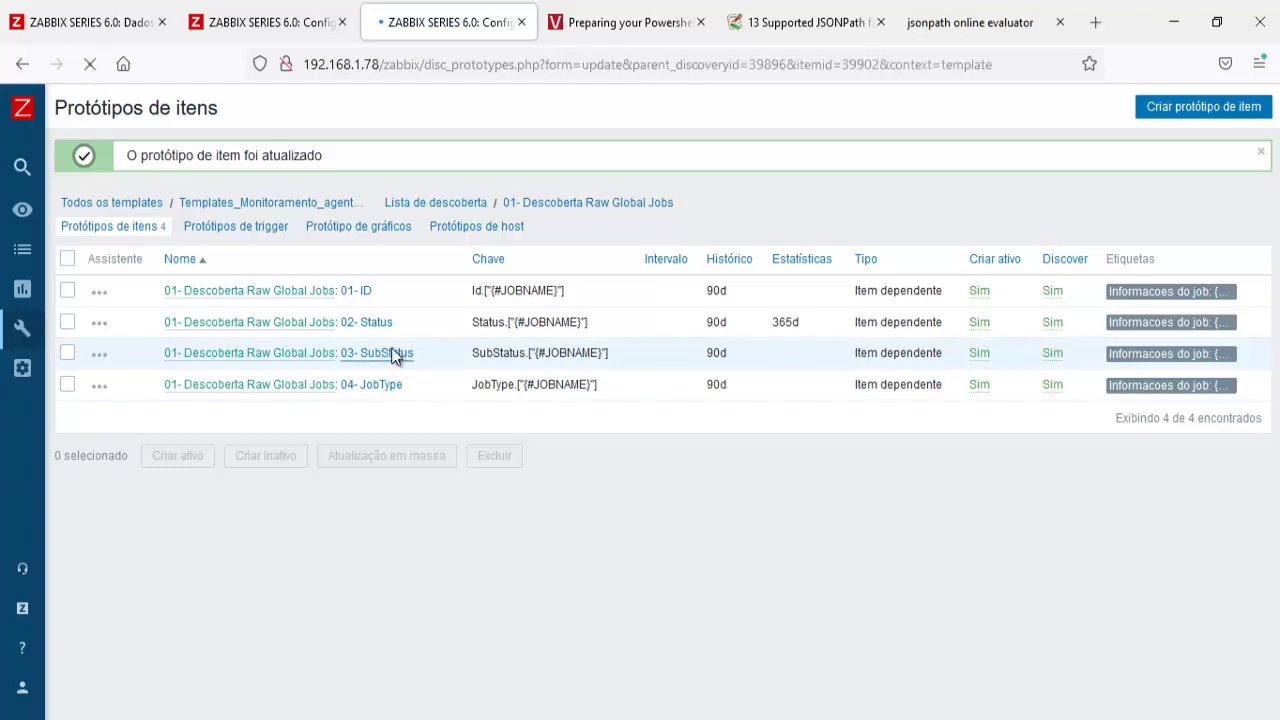
{"action": "left_click", "coordinate": [340, 352]}
{"action": "left_click", "coordinate": [335, 377]}
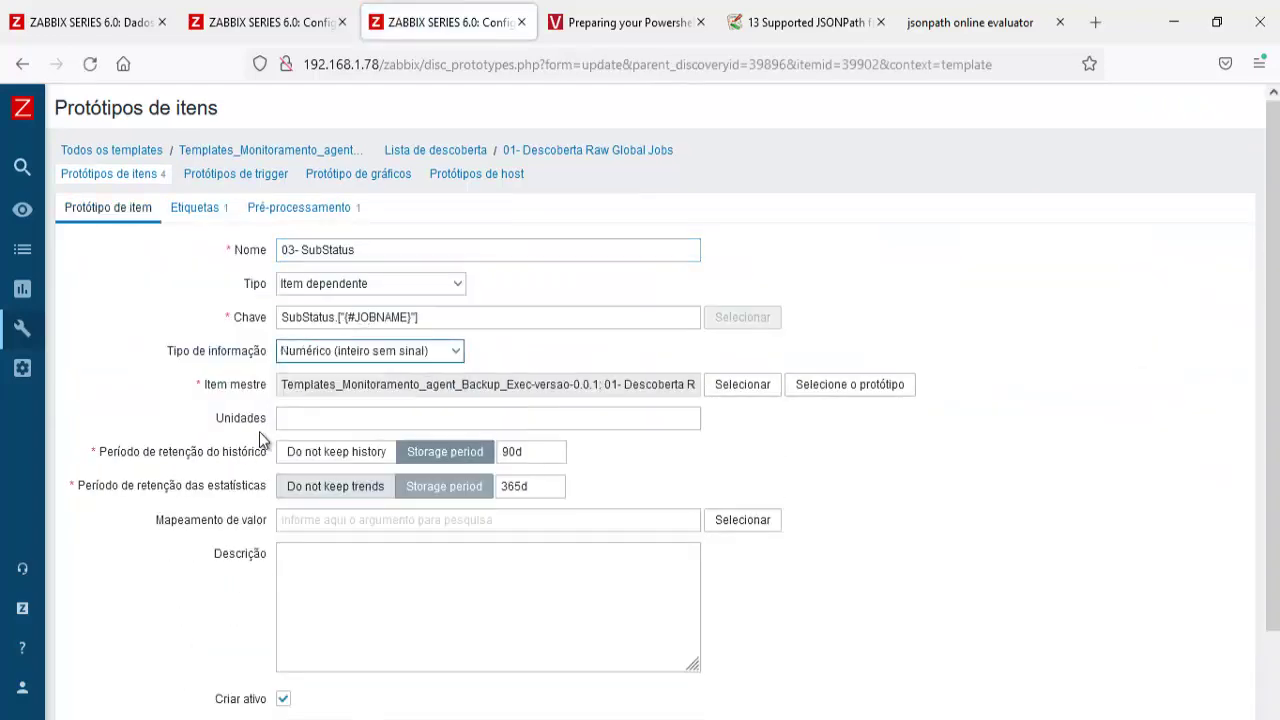
{"action": "scroll", "coordinate": [262, 432], "scroll_direction": "down", "scroll_amount": 2}
{"action": "left_click", "coordinate": [283, 634]}
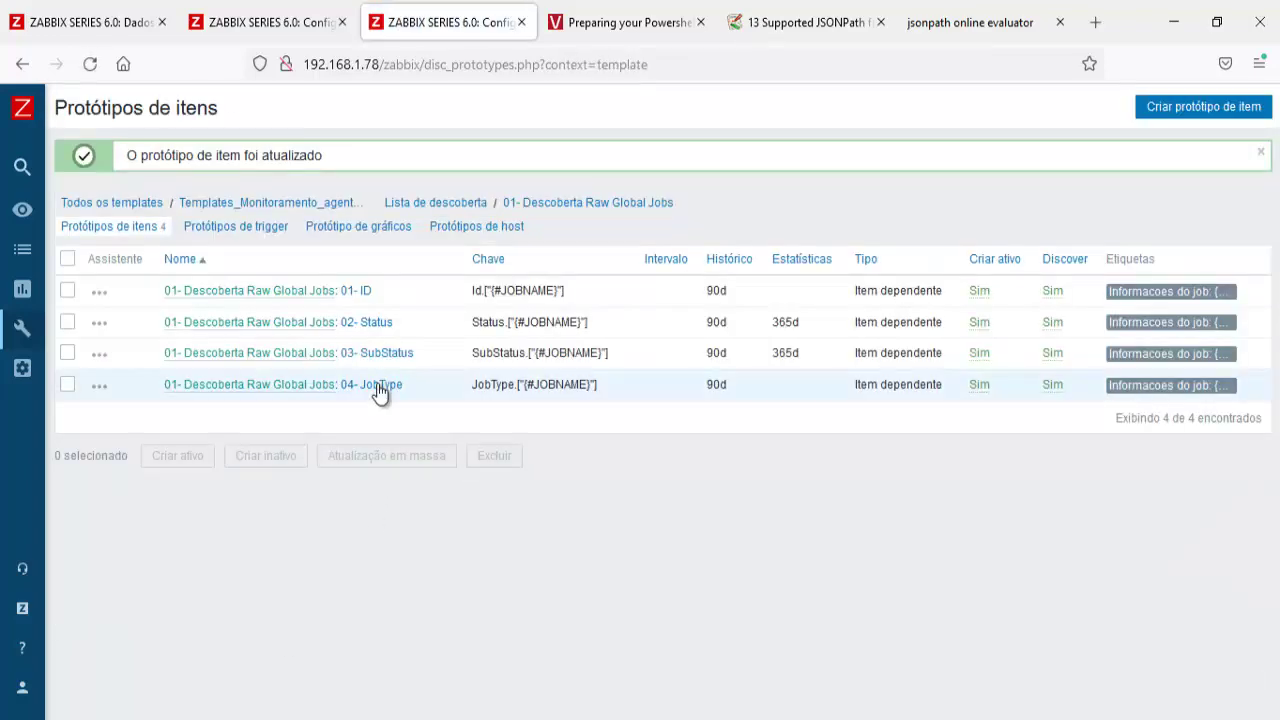
Make the 04- JobType item prototype's type of information Numérico (inteiro sem sinal) and save the change
{"action": "left_click", "coordinate": [379, 386]}
{"action": "left_click", "coordinate": [369, 351]}
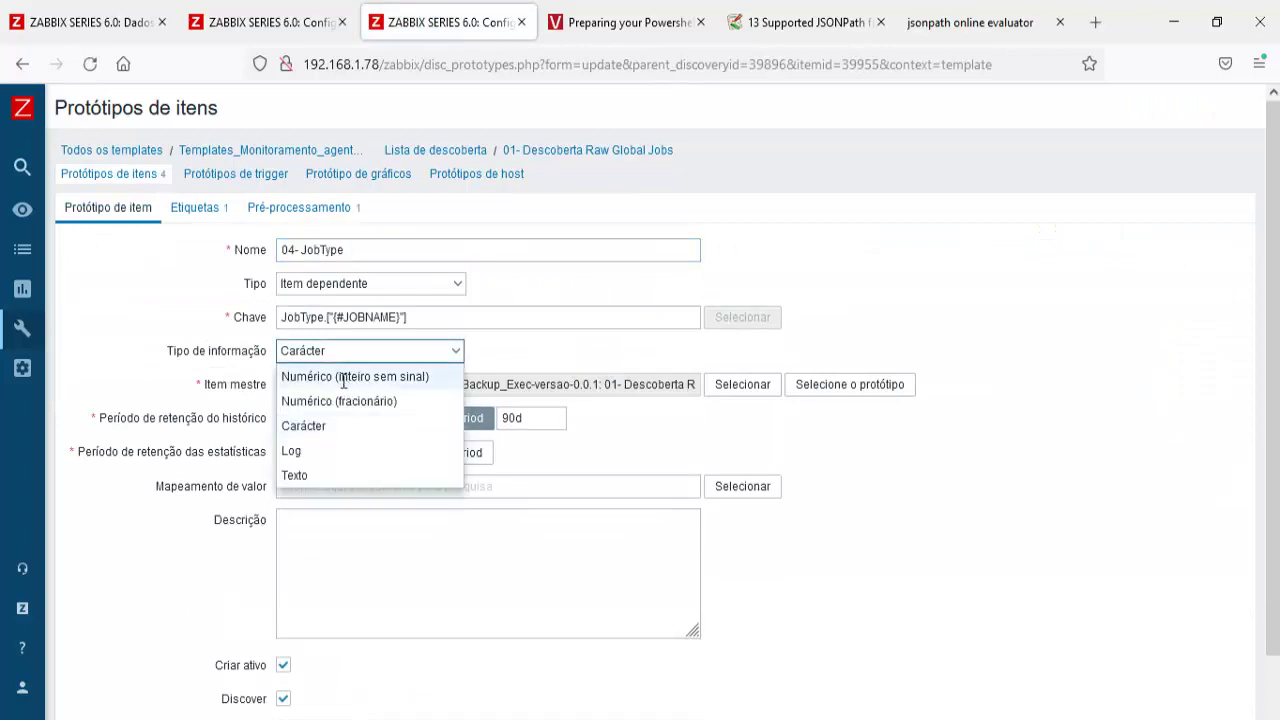
{"action": "left_click", "coordinate": [340, 375]}
{"action": "scroll", "coordinate": [257, 491], "scroll_direction": "down", "scroll_amount": 2}
{"action": "left_click", "coordinate": [288, 640]}
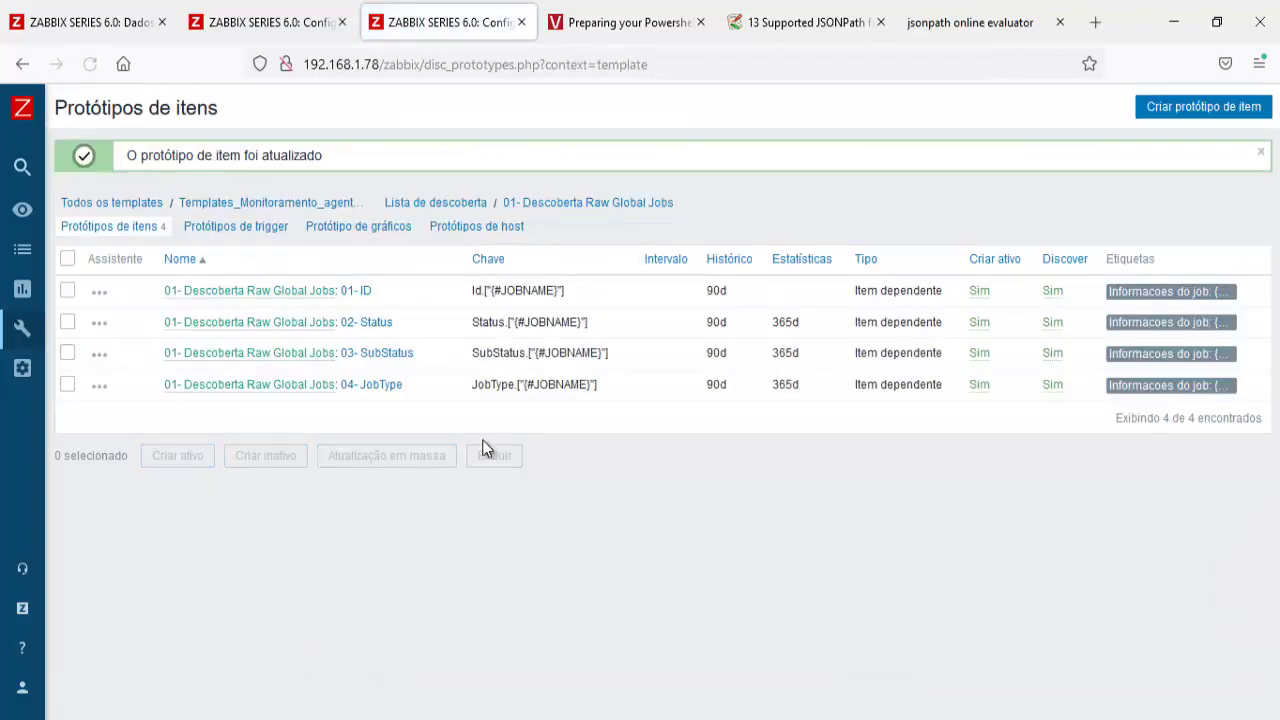
Refresh the latest data for Hosts/BackupExec and look through the ID, Status and SubStatus values of BACKUPEXEC21
{"action": "left_click", "coordinate": [115, 24]}
{"action": "scroll", "coordinate": [685, 497], "scroll_direction": "up", "scroll_amount": 5}
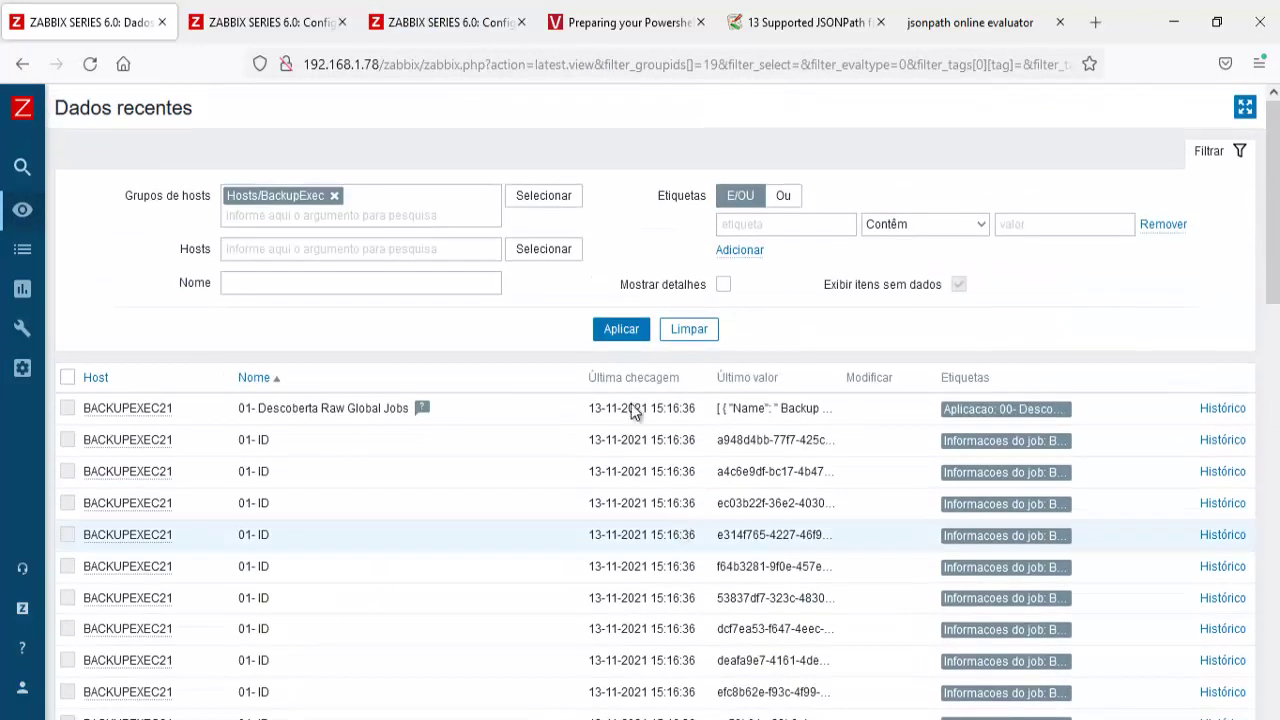
{"action": "left_click", "coordinate": [620, 330]}
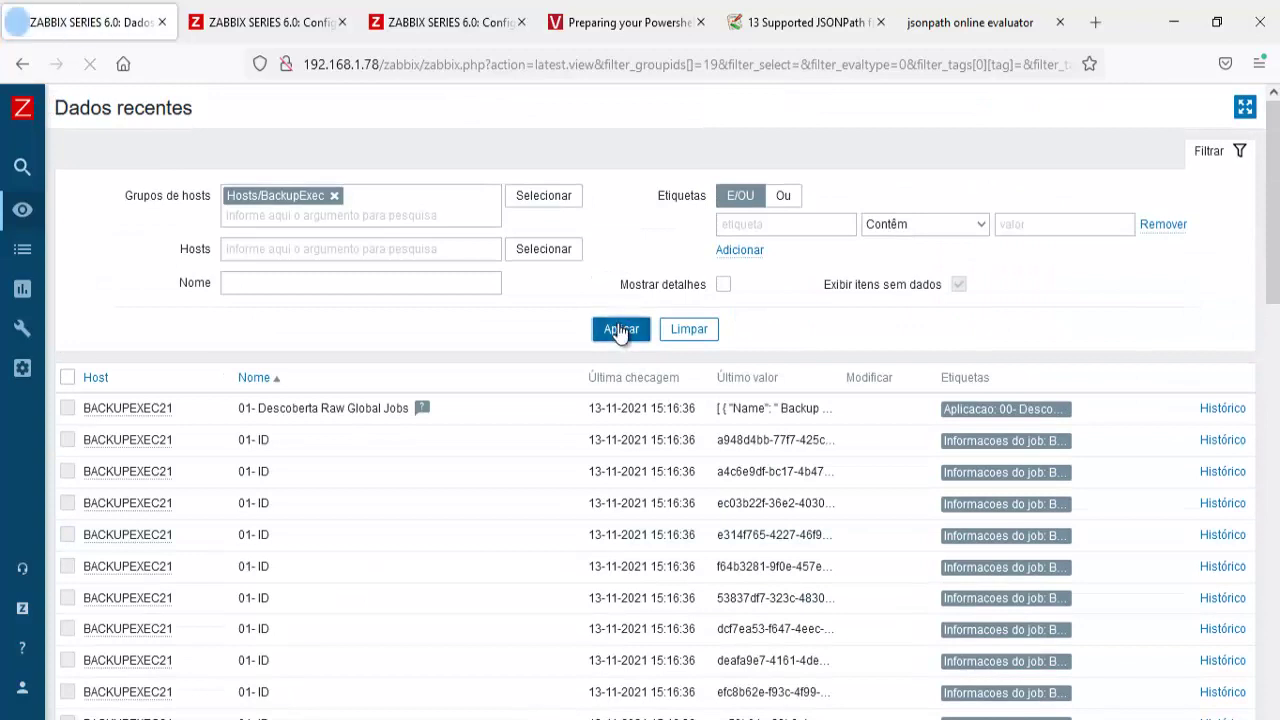
{"action": "left_click", "coordinate": [620, 330]}
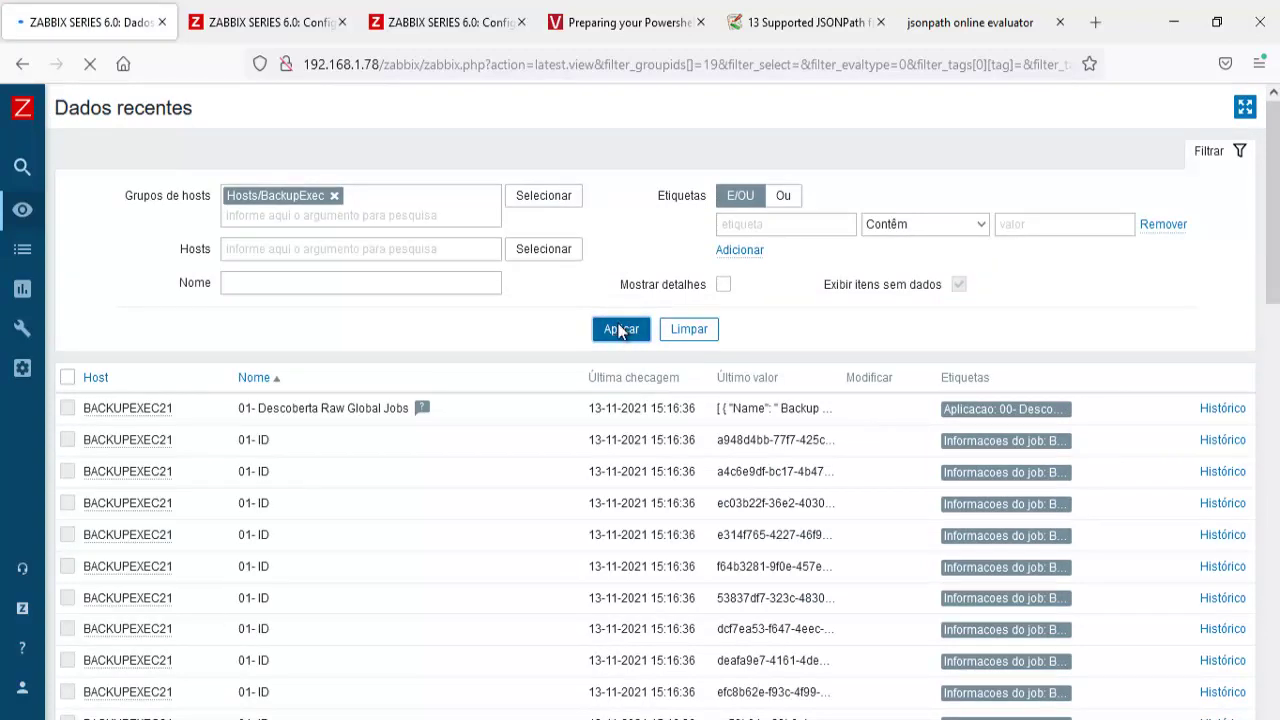
{"action": "left_click", "coordinate": [620, 330]}
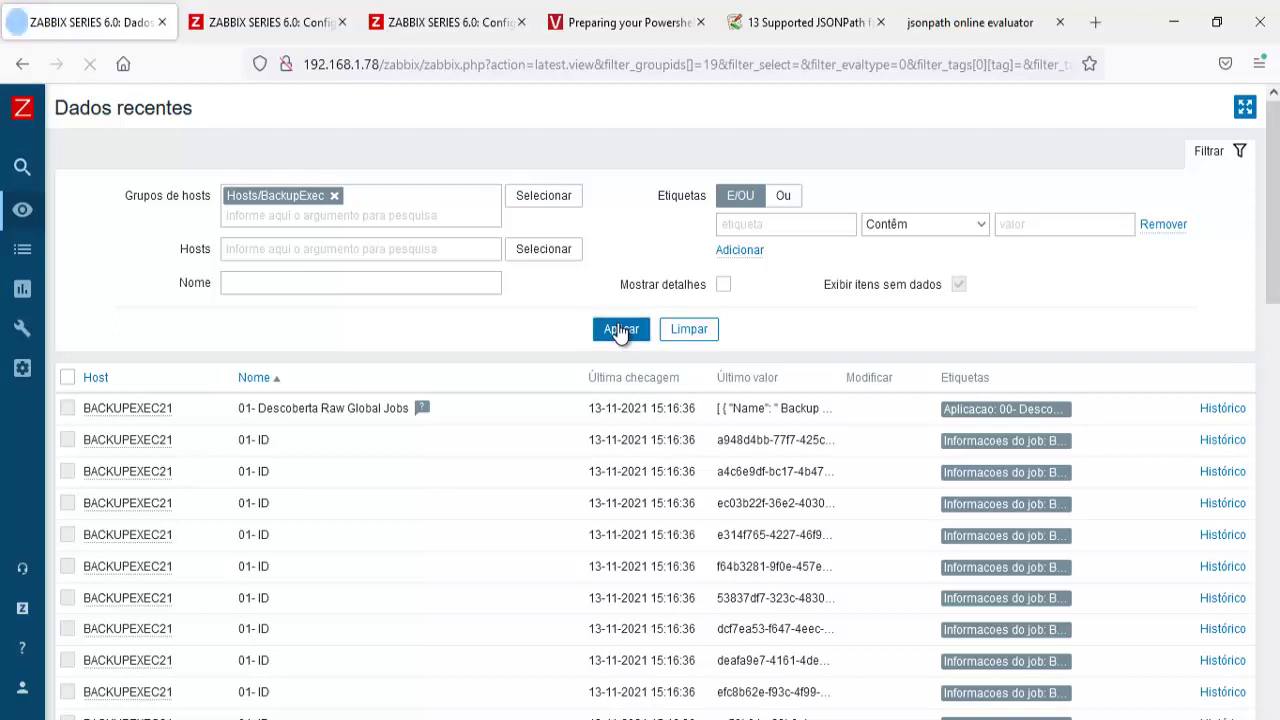
{"action": "left_click", "coordinate": [620, 330]}
{"action": "left_click", "coordinate": [620, 330]}
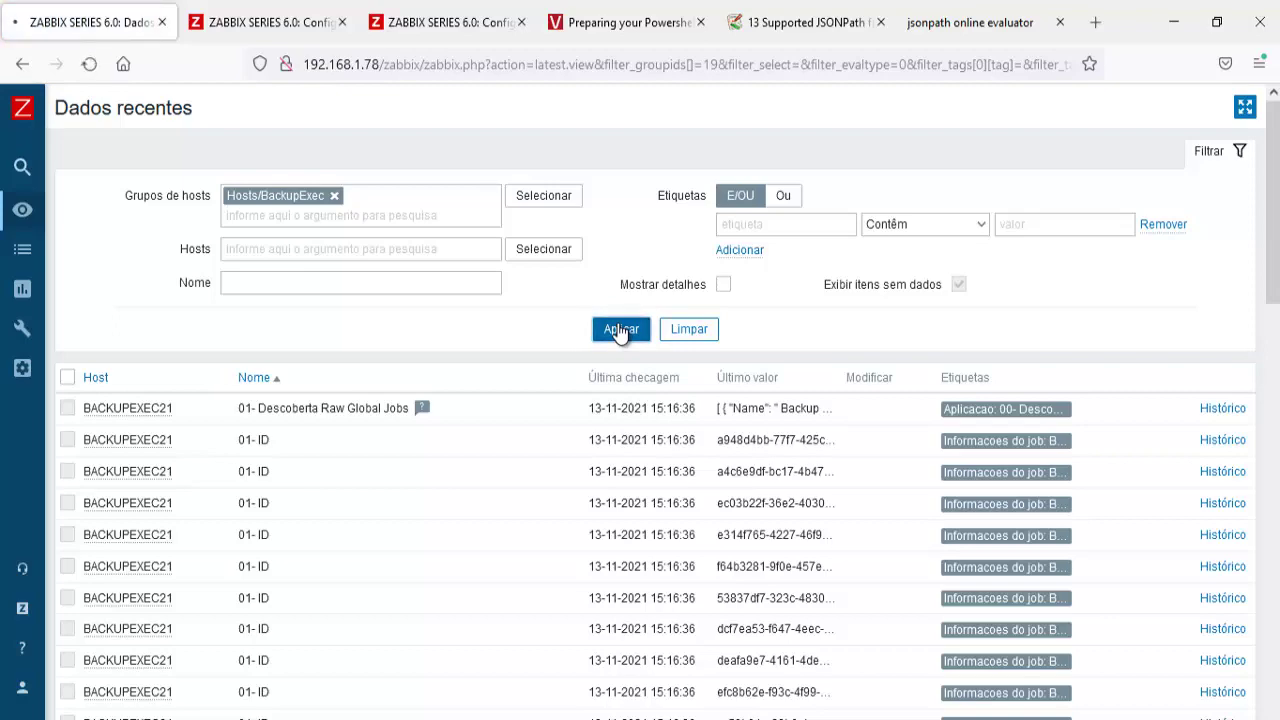
{"action": "scroll", "coordinate": [575, 404], "scroll_direction": "down", "scroll_amount": 3}
{"action": "scroll", "coordinate": [575, 404], "scroll_direction": "down", "scroll_amount": 12}
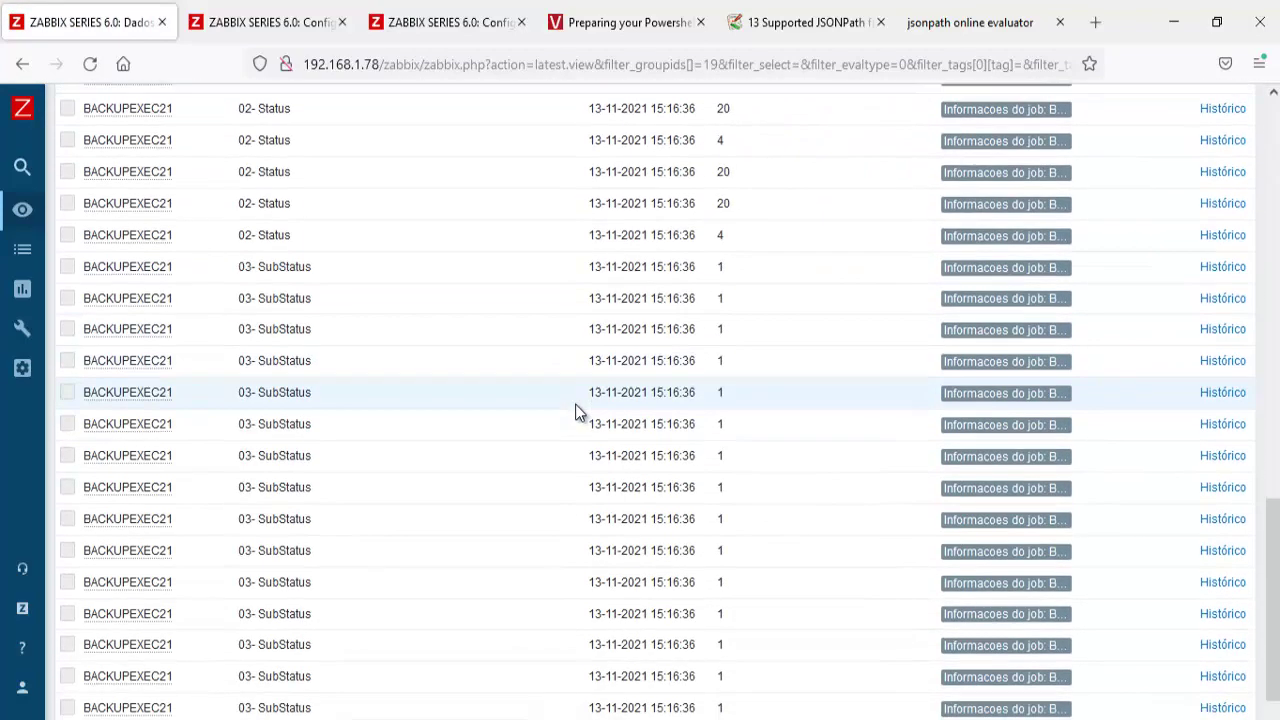
{"action": "scroll", "coordinate": [575, 404], "scroll_direction": "up", "scroll_amount": 15}
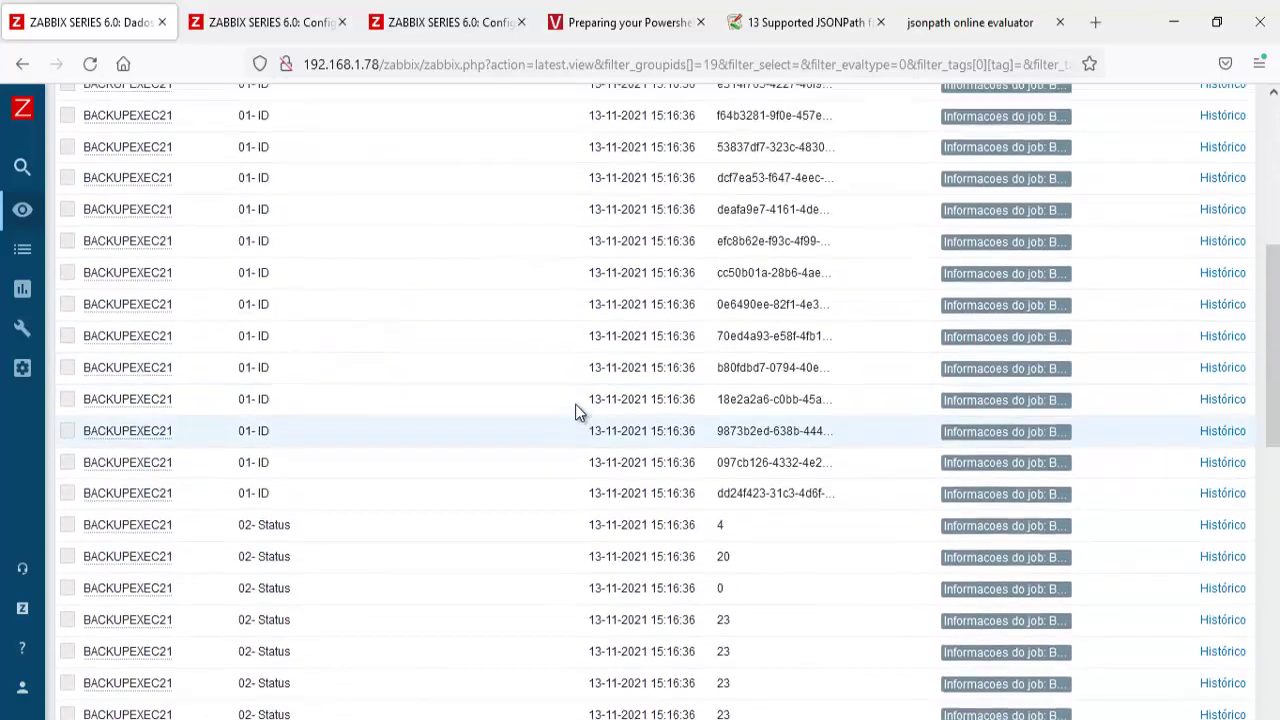
Reapply the latest data filter and view the second page of collected BACKUPEXEC21 items
{"action": "left_click", "coordinate": [630, 330]}
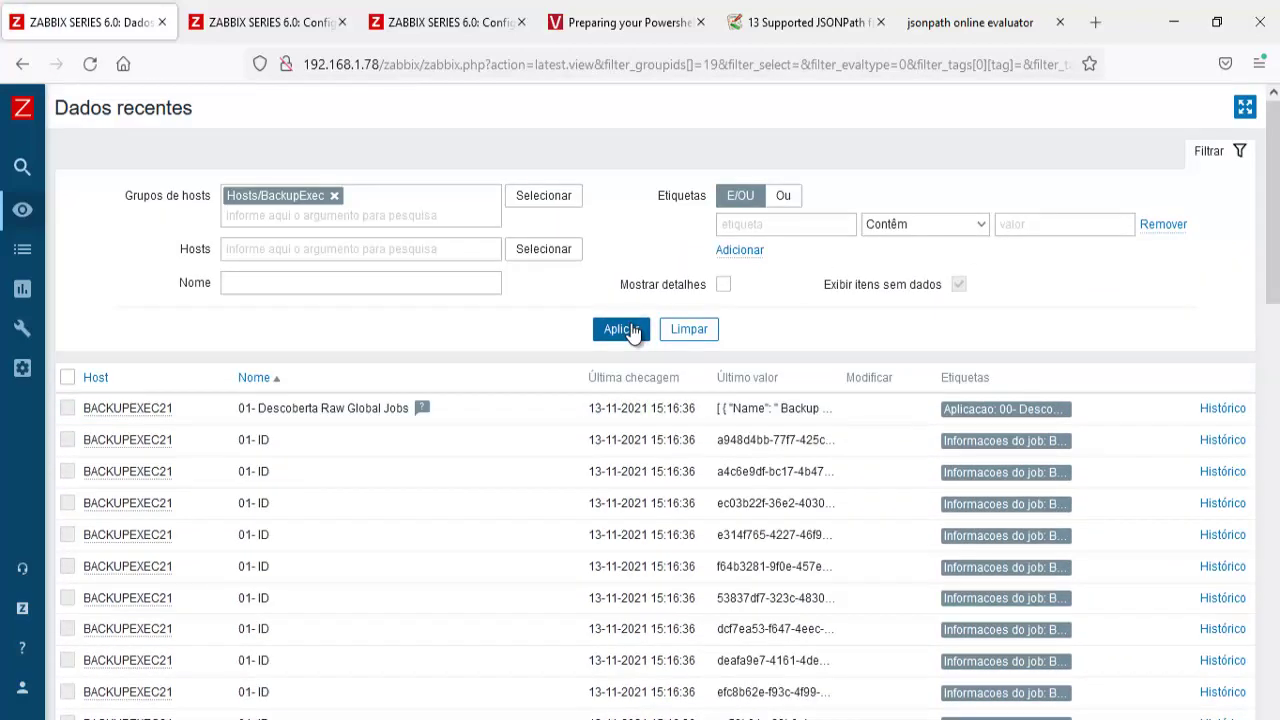
{"action": "left_click", "coordinate": [632, 330]}
{"action": "left_click", "coordinate": [632, 330]}
{"action": "scroll", "coordinate": [629, 334], "scroll_direction": "down", "scroll_amount": 12}
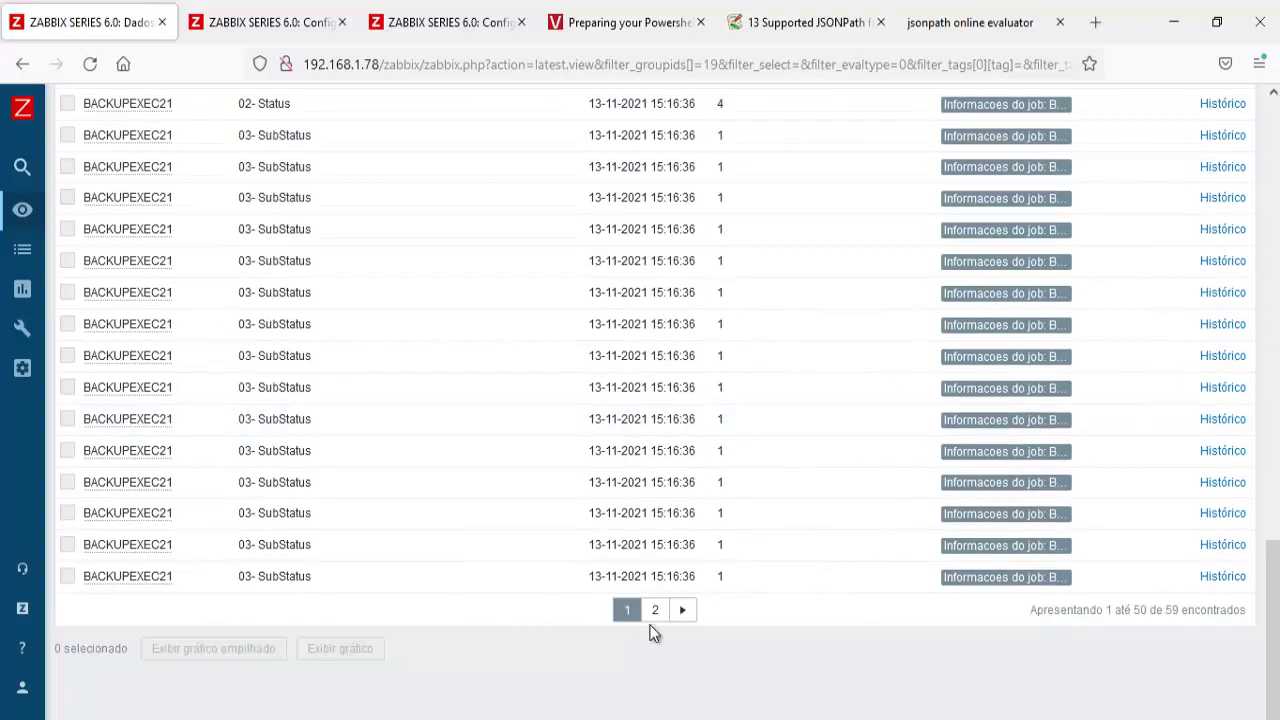
{"action": "left_click", "coordinate": [655, 611]}
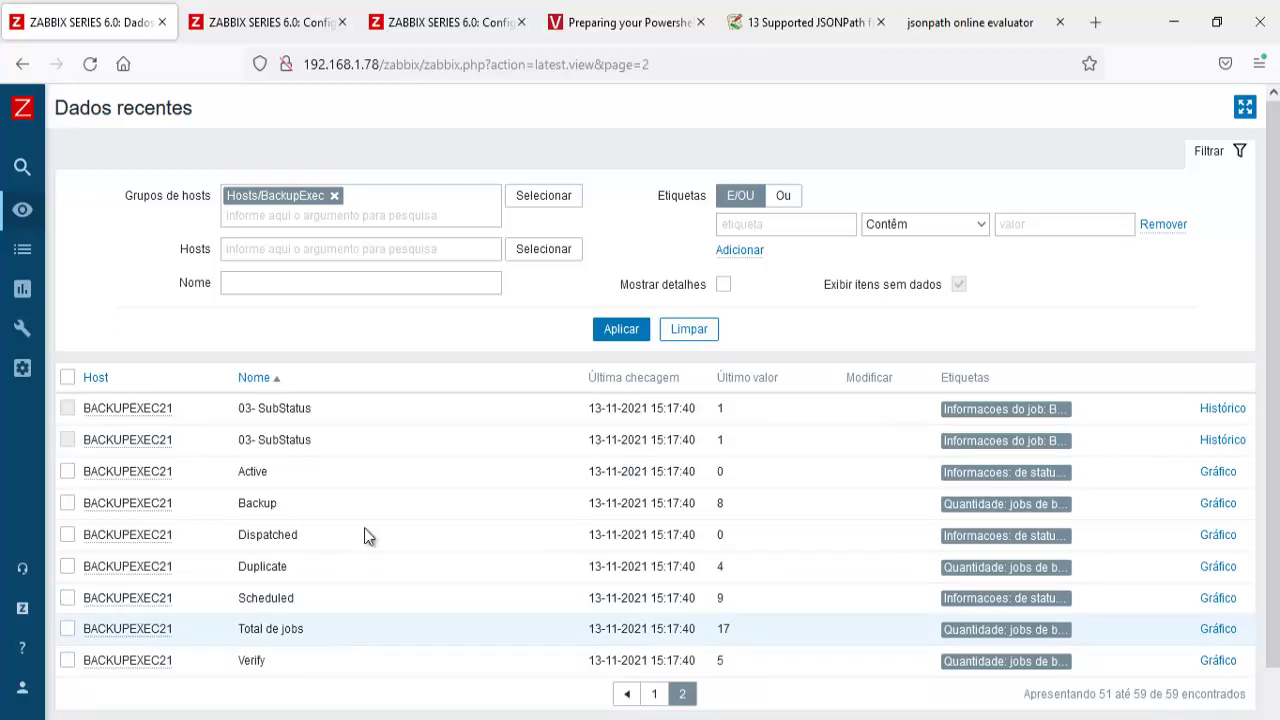
Start a new value mapping named Job Status in the Backup Exec monitoring template
{"action": "left_click", "coordinate": [437, 30]}
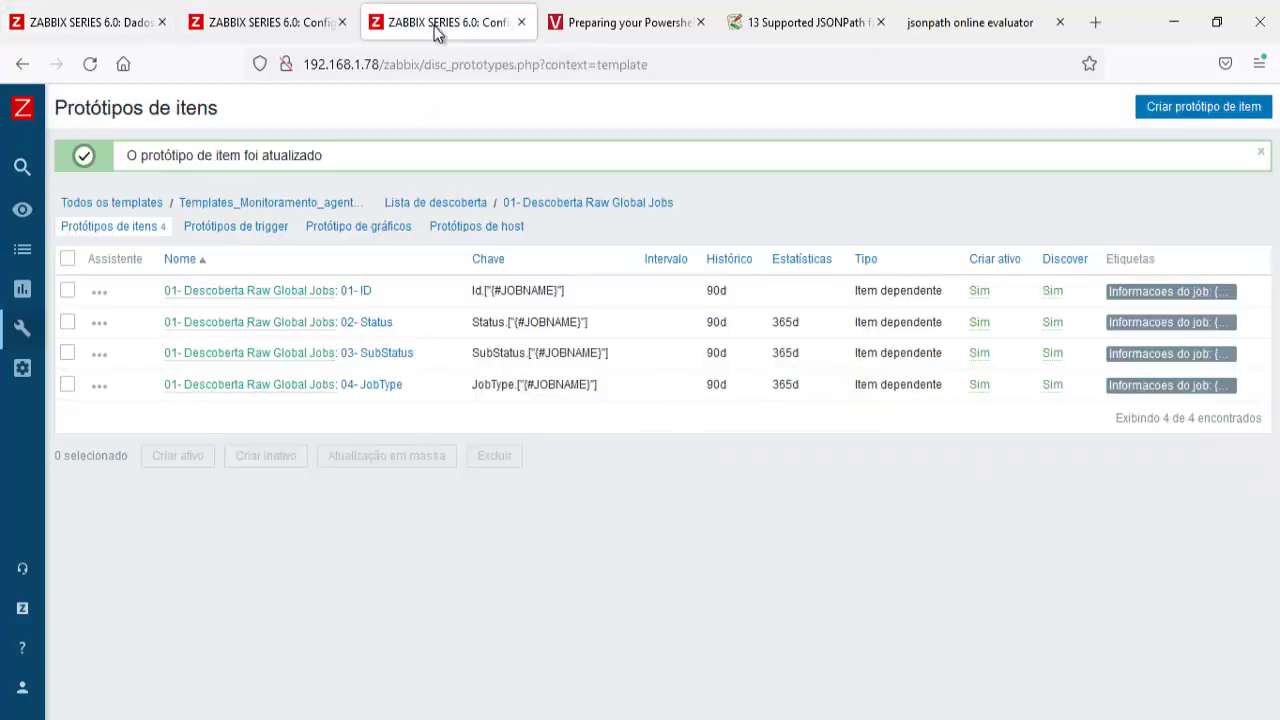
{"action": "left_click", "coordinate": [317, 202]}
{"action": "left_click", "coordinate": [459, 186]}
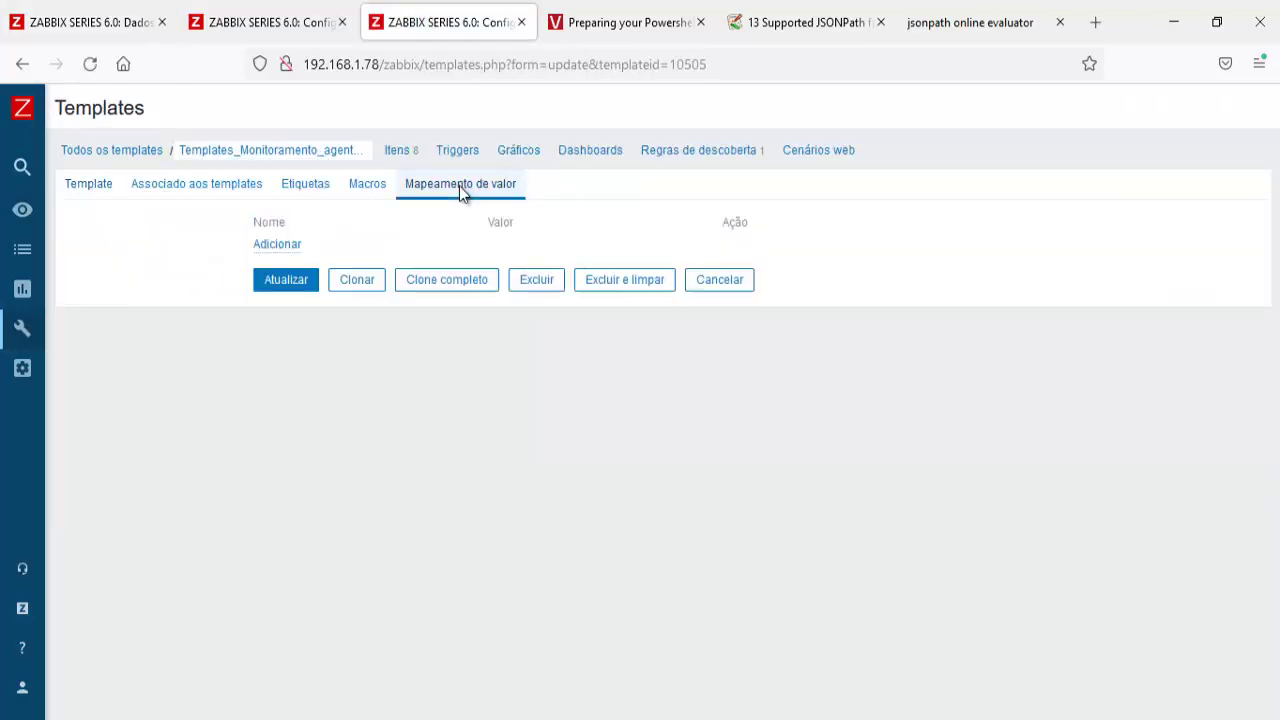
{"action": "left_click", "coordinate": [285, 246]}
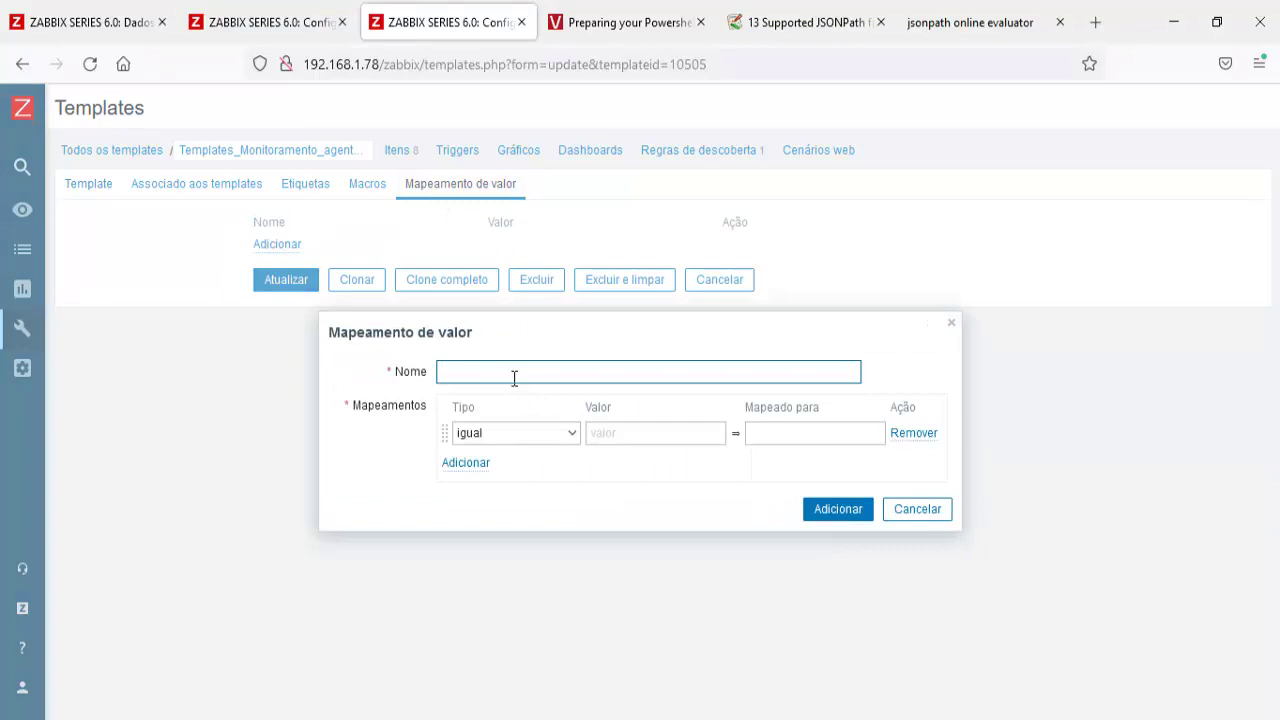
{"action": "type", "text": "Job S"}
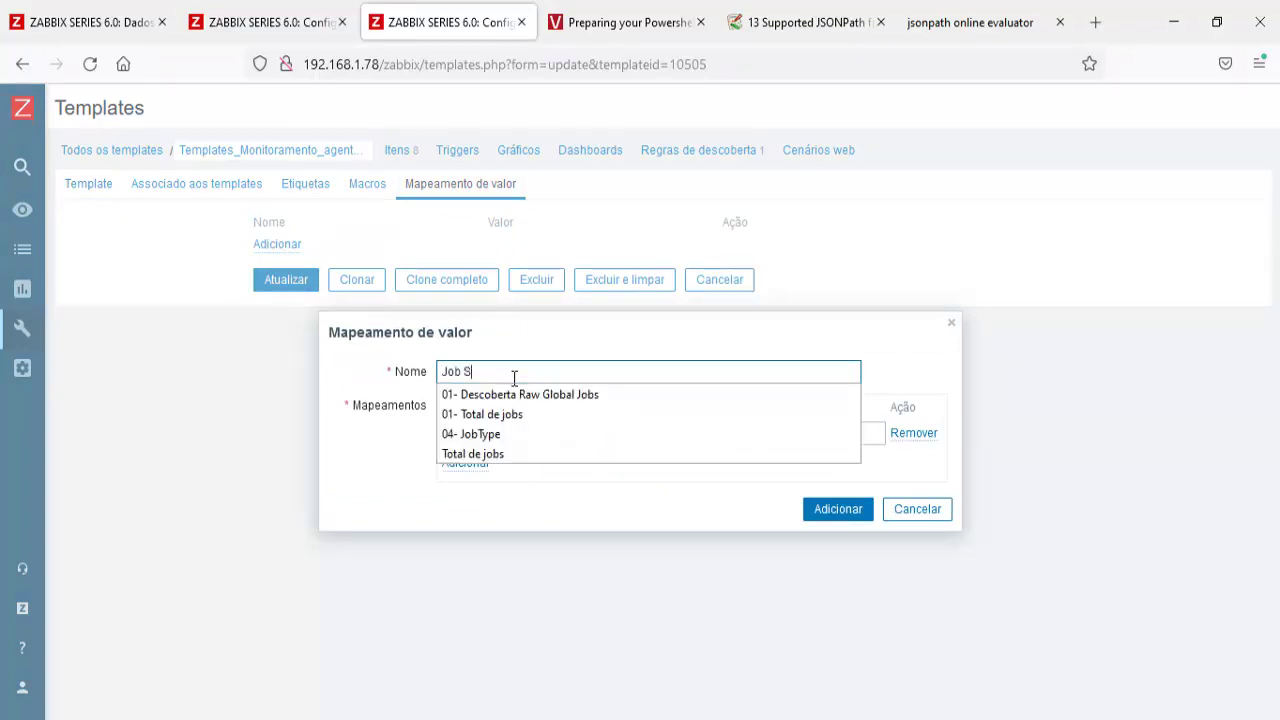
{"action": "type", "text": "tatus"}
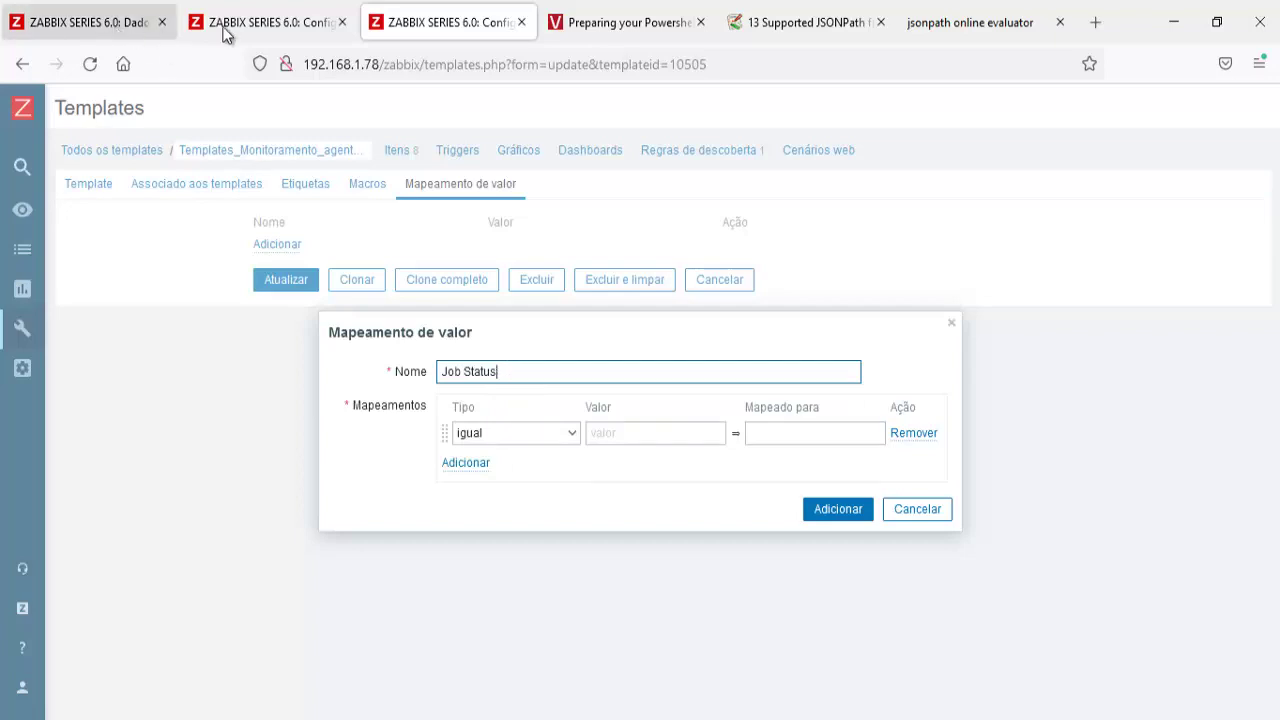
From BACKUPEXEC21's items, open the Backup Exec template's item list and filter it by the tag "Informacoes: de status dos jobs"
{"action": "left_click", "coordinate": [265, 28]}
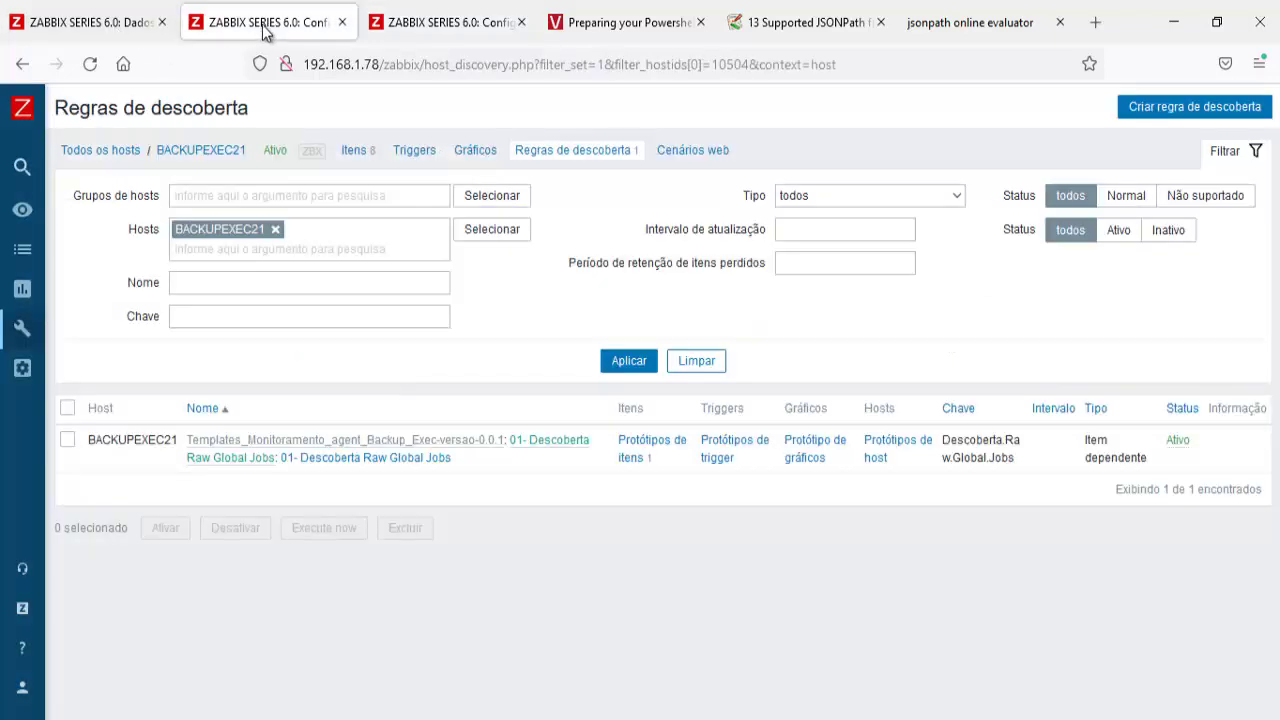
{"action": "left_click", "coordinate": [352, 151]}
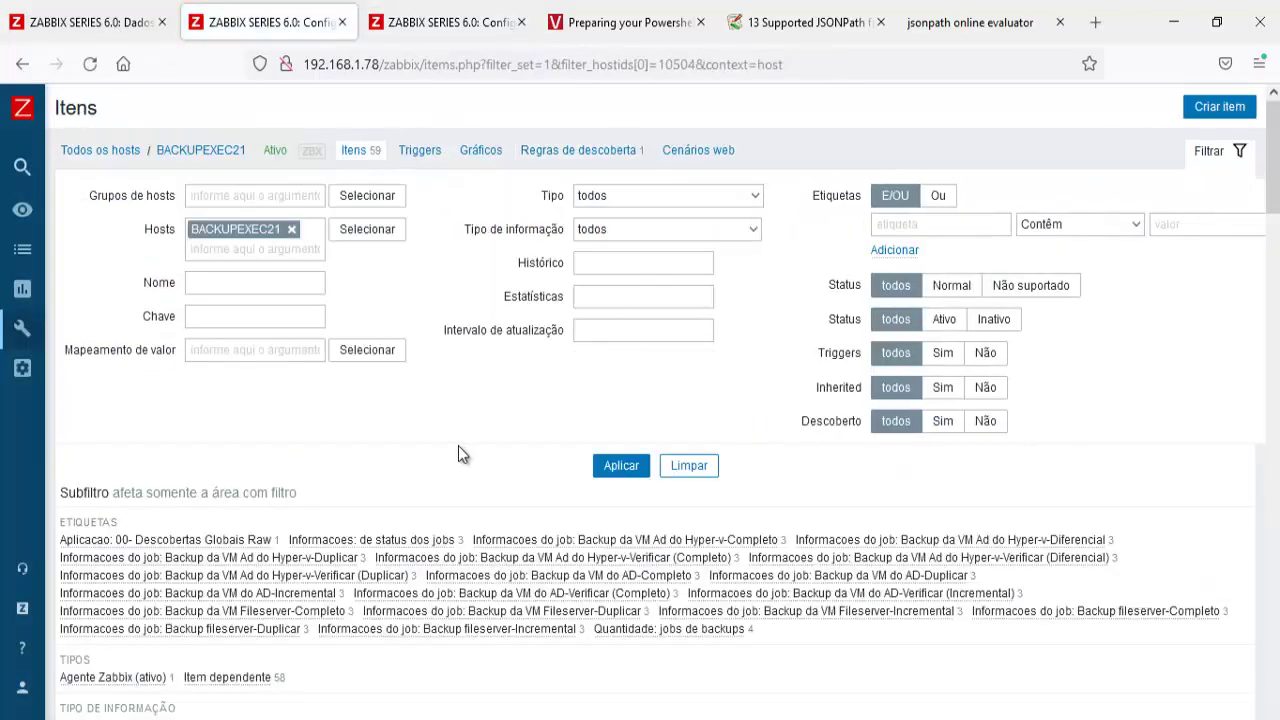
{"action": "scroll", "coordinate": [457, 445], "scroll_direction": "down", "scroll_amount": 5}
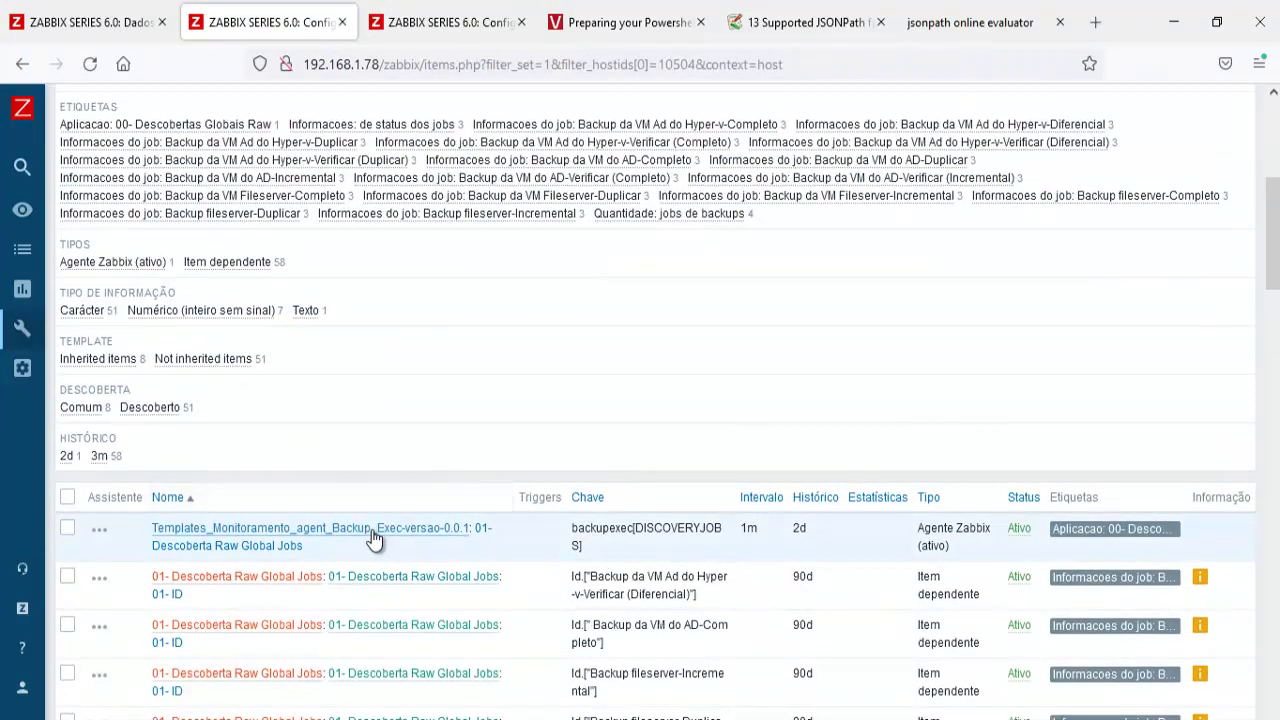
{"action": "left_click", "coordinate": [373, 536]}
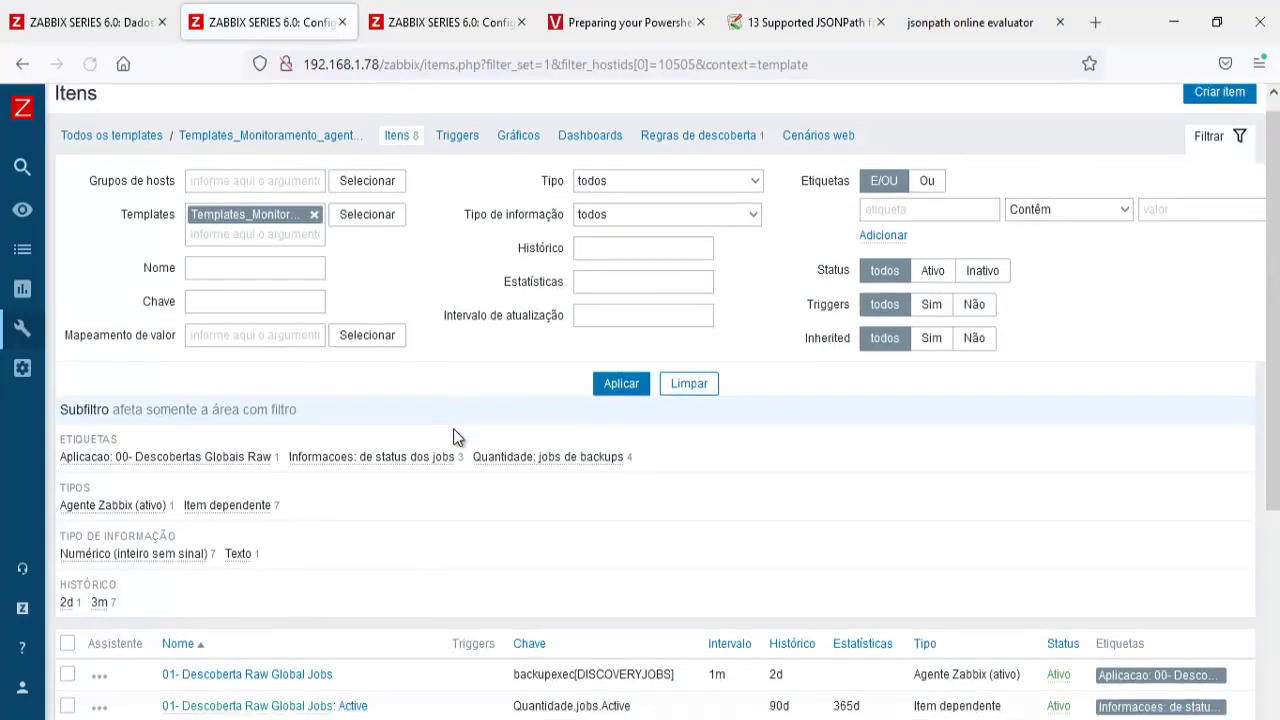
{"action": "scroll", "coordinate": [453, 428], "scroll_direction": "down", "scroll_amount": 1}
{"action": "left_click", "coordinate": [392, 398]}
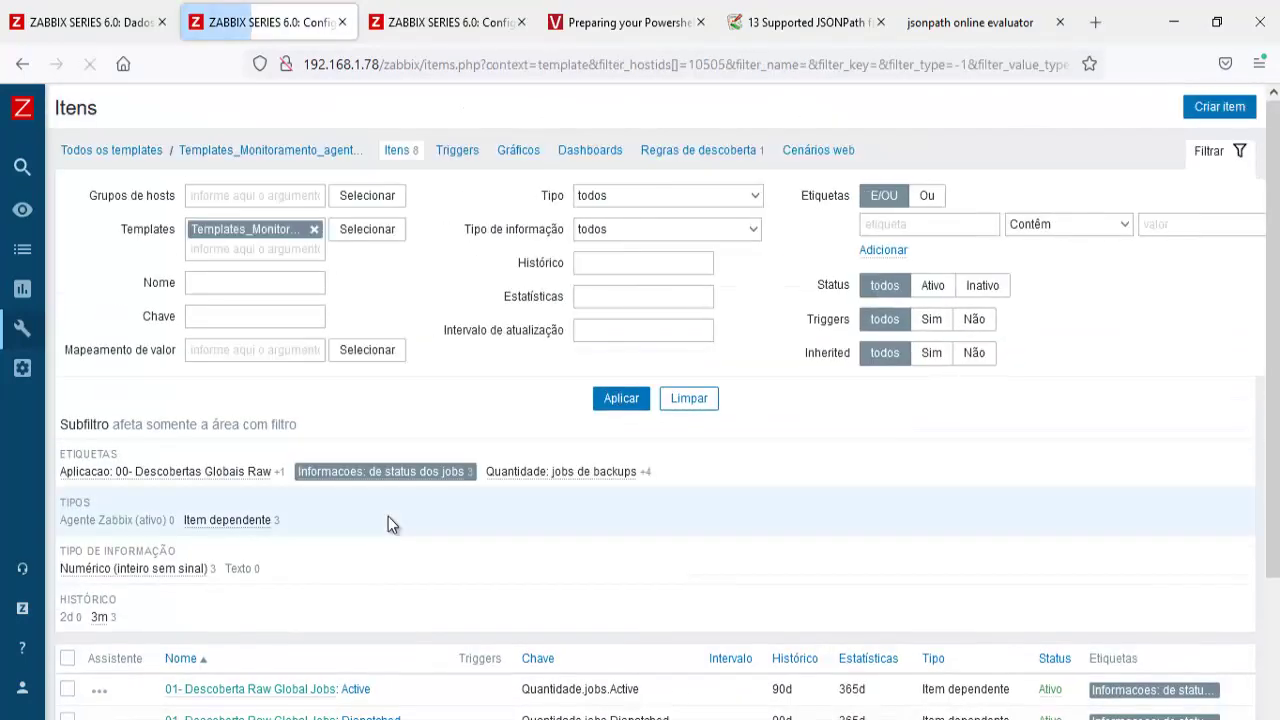
Open the template's Active item and check the status code in its JSONPath preprocessing step
{"action": "scroll", "coordinate": [388, 516], "scroll_direction": "down", "scroll_amount": 2}
{"action": "left_click", "coordinate": [366, 500]}
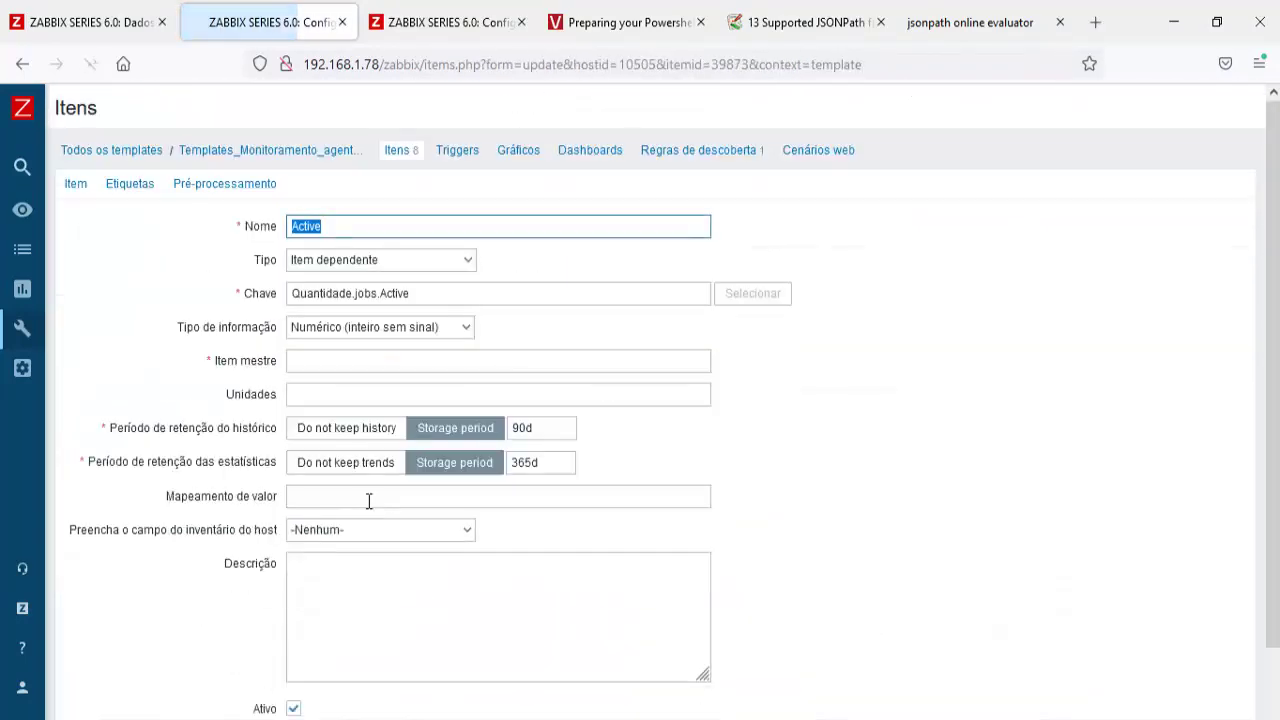
{"action": "left_click", "coordinate": [262, 186]}
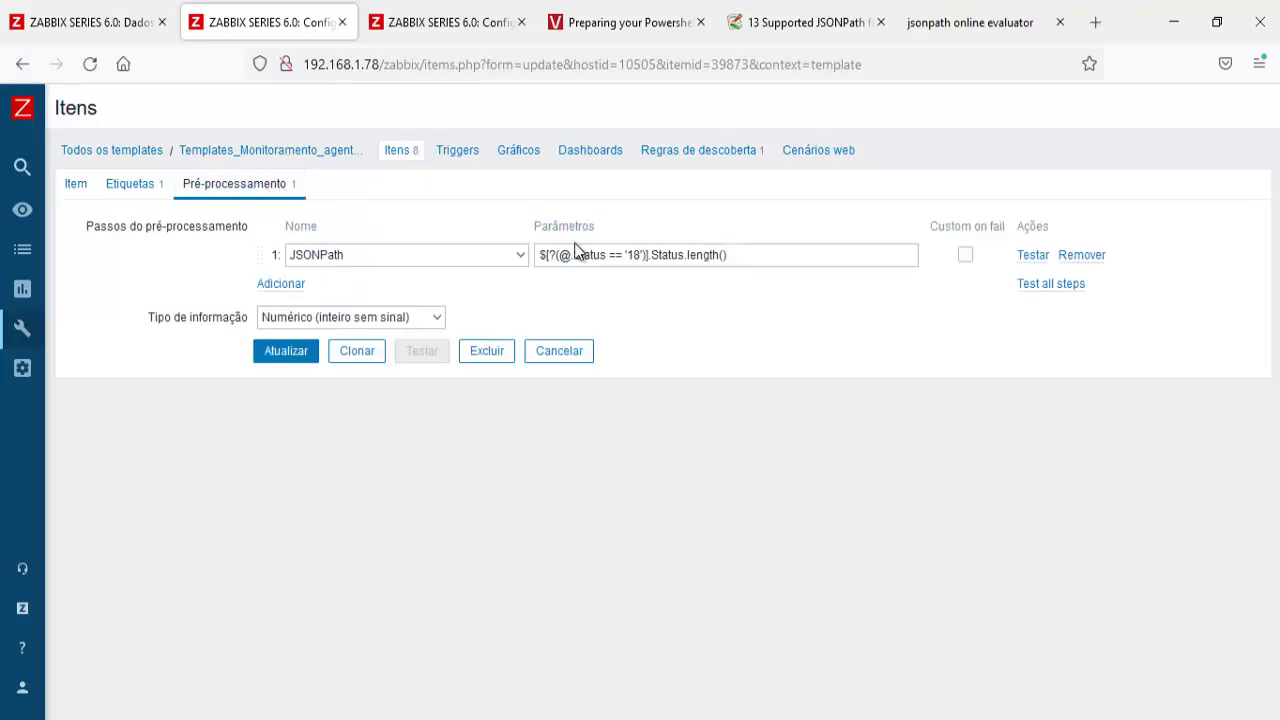
Map value 18 to Active, copied from the item's name, in the Job Status value mapping and add another mapping row
{"action": "left_click", "coordinate": [75, 185]}
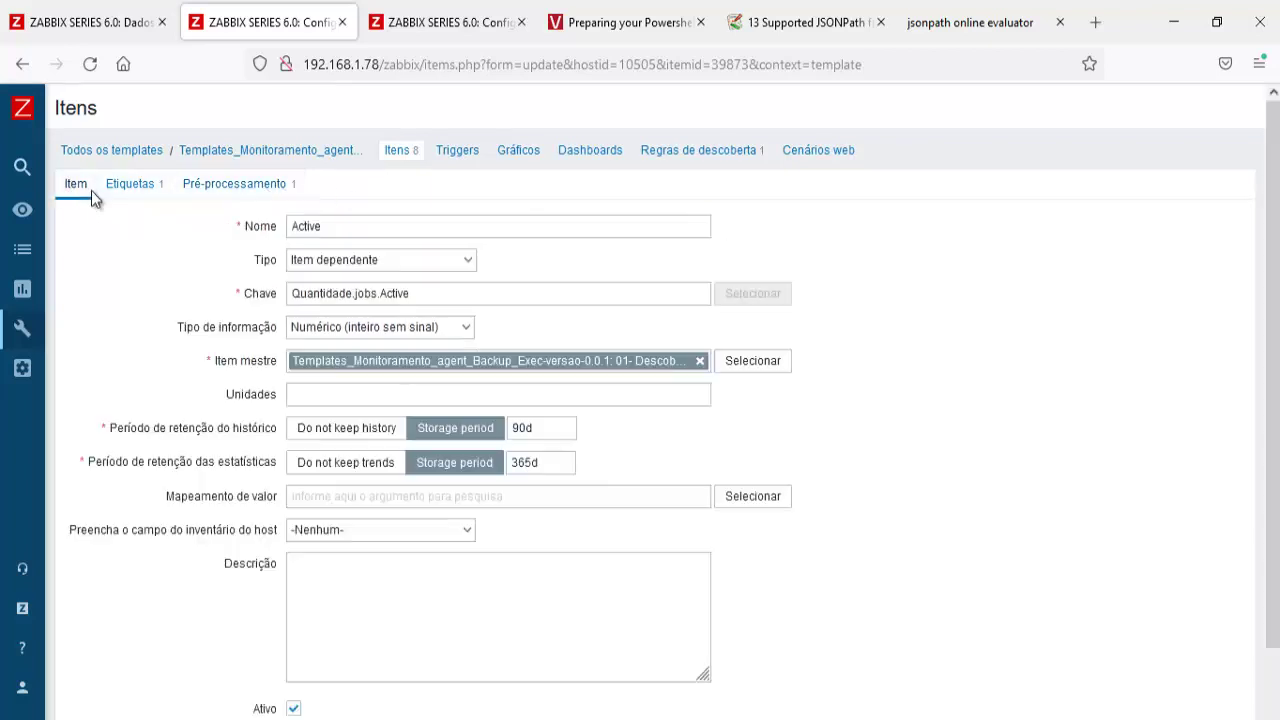
{"action": "double_click", "coordinate": [368, 228]}
{"action": "key", "text": "ctrl+c"}
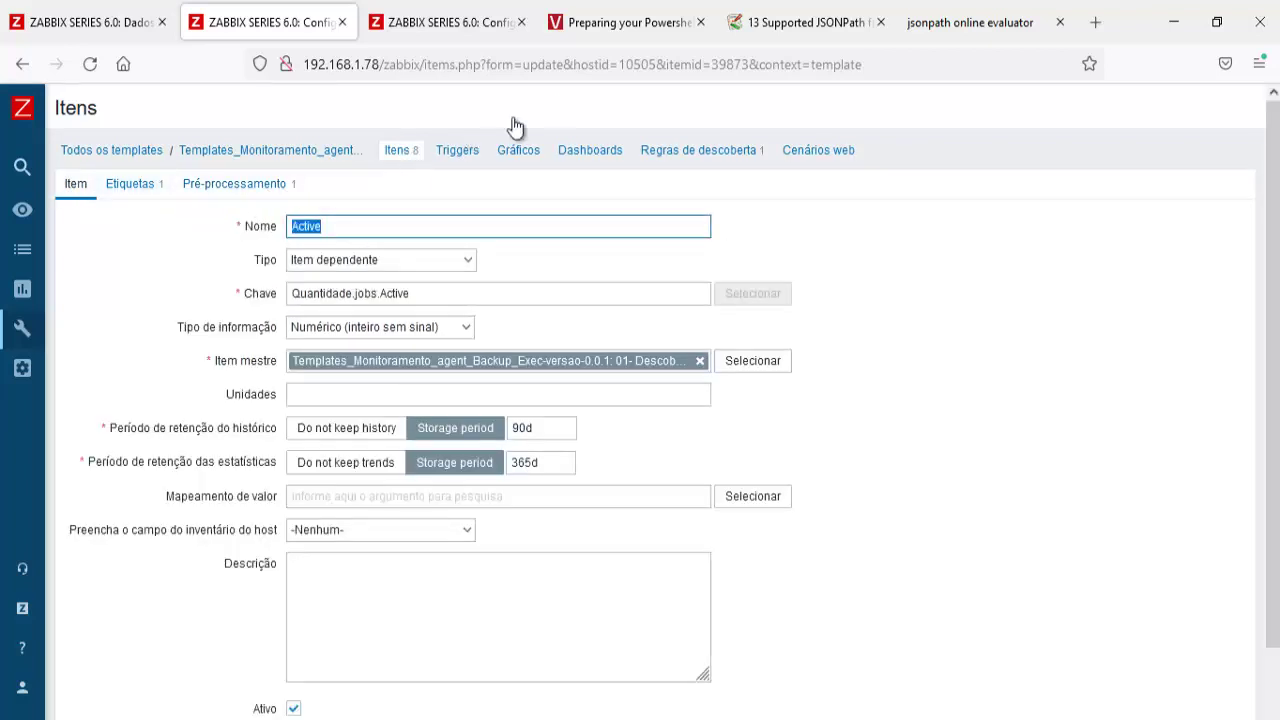
{"action": "left_click", "coordinate": [445, 22]}
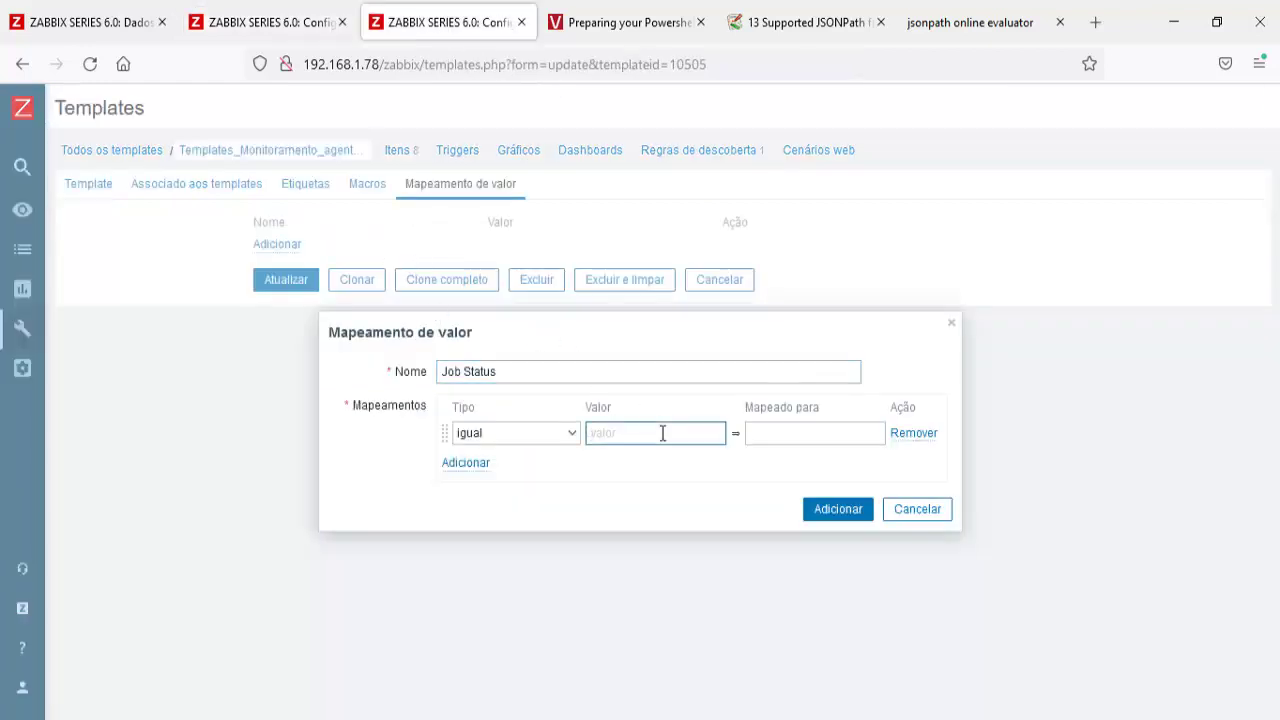
{"action": "left_click", "coordinate": [830, 436]}
{"action": "key", "text": "ctrl+v"}
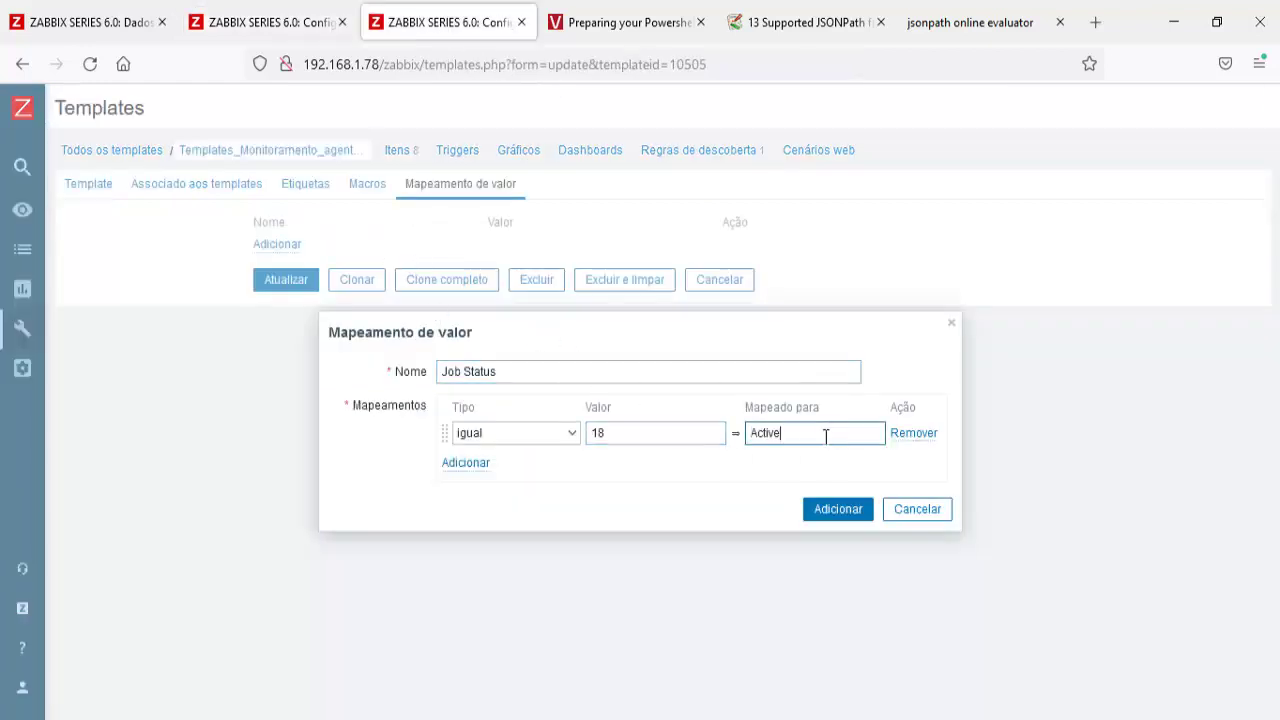
{"action": "left_click", "coordinate": [474, 463]}
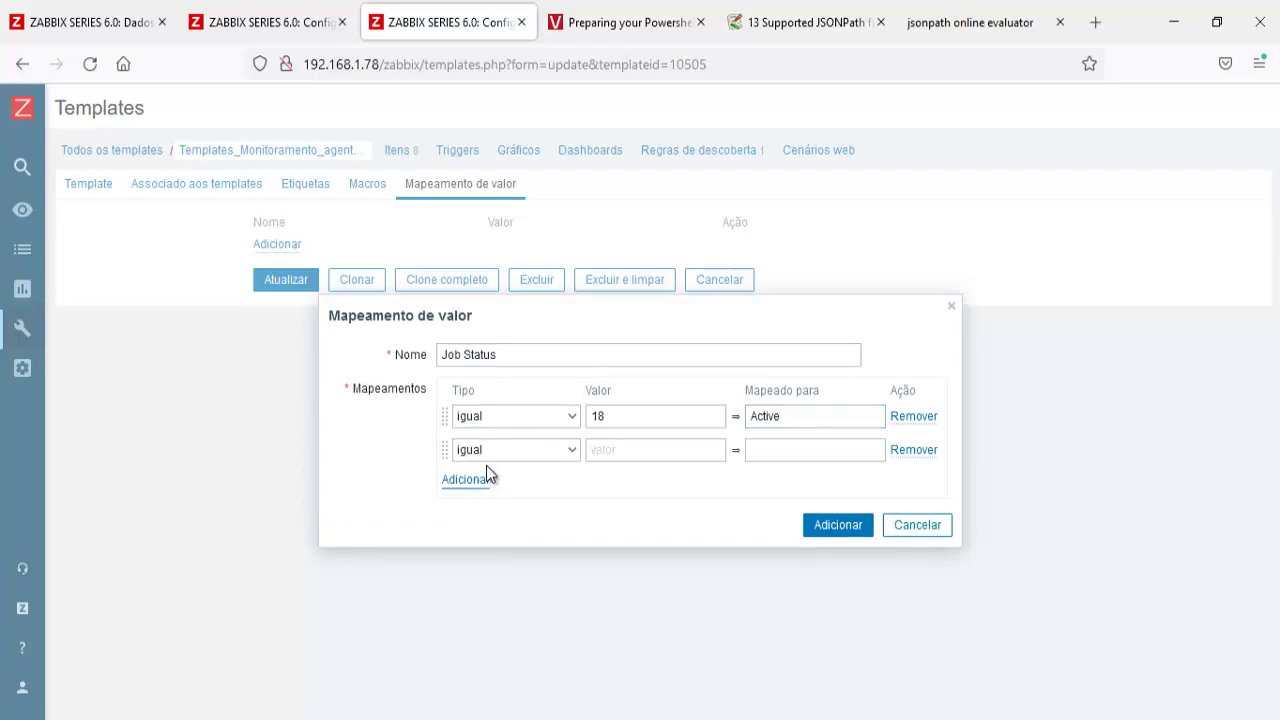
Filter the Backup Exec template's items by the tag "Informacoes: de status dos jobs" and open the Dispatched item
{"action": "left_click", "coordinate": [118, 22]}
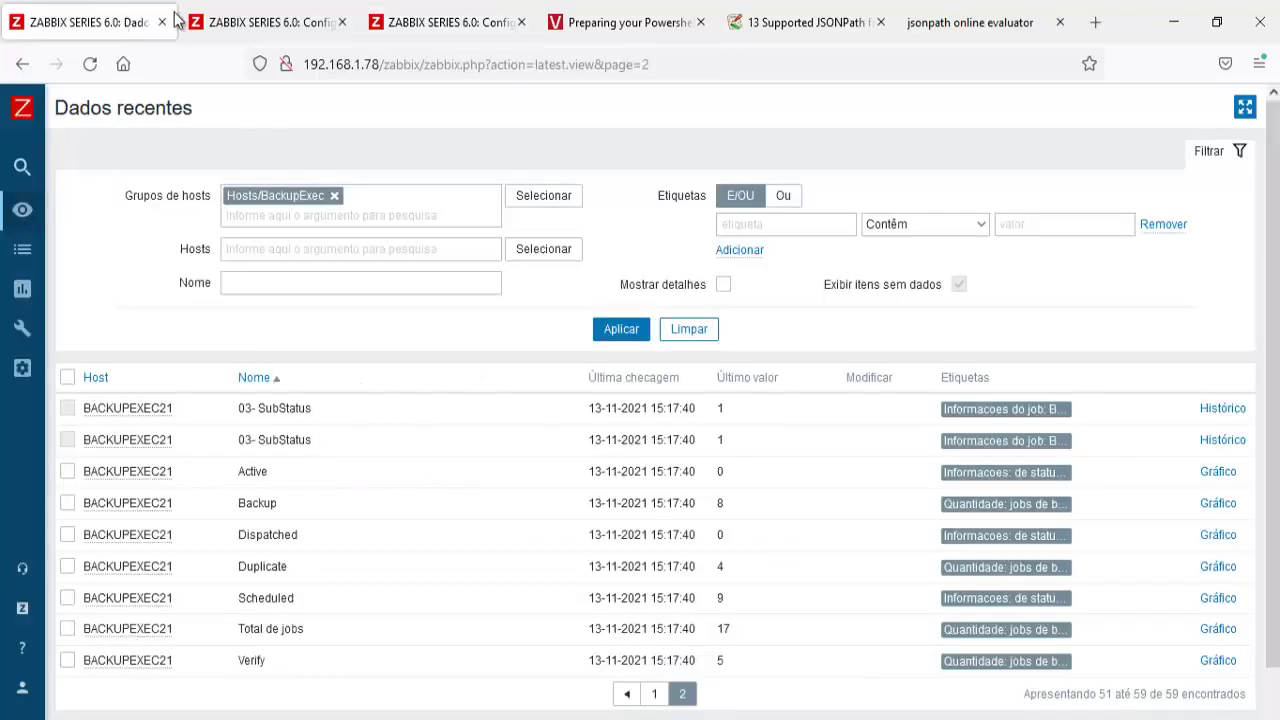
{"action": "left_click", "coordinate": [251, 22]}
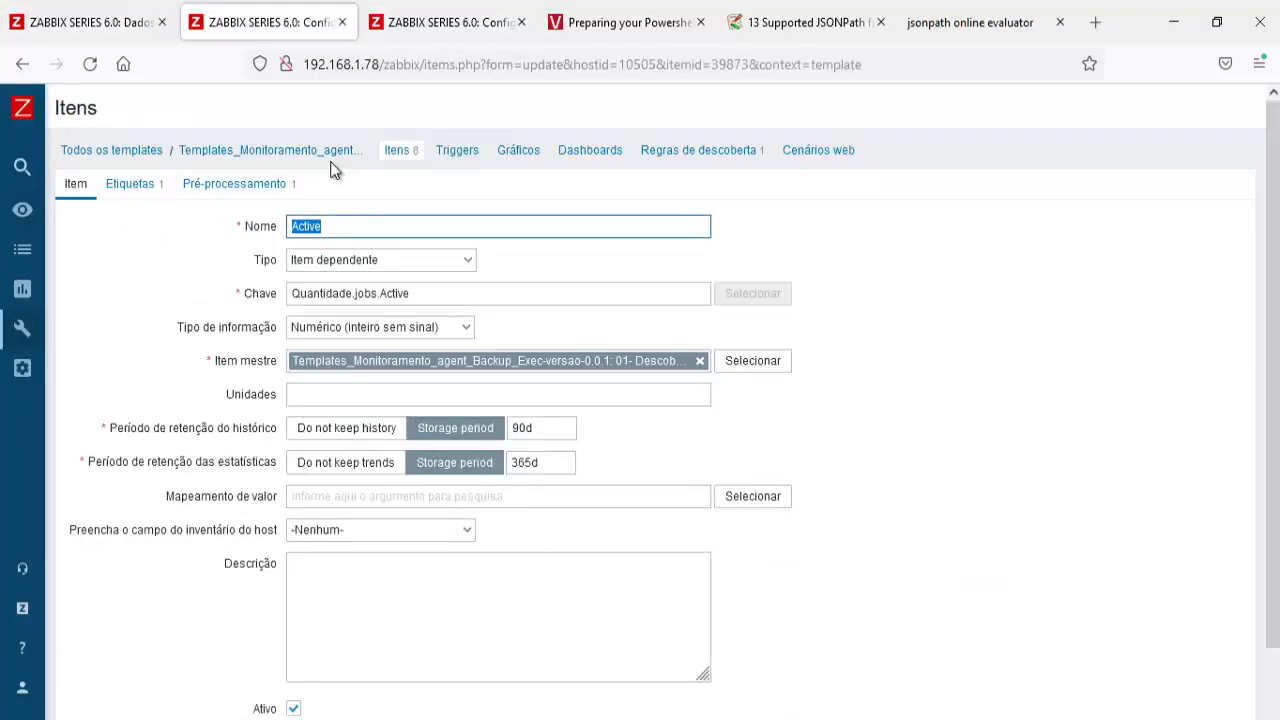
{"action": "left_click", "coordinate": [397, 152]}
{"action": "scroll", "coordinate": [400, 415], "scroll_direction": "down", "scroll_amount": 2}
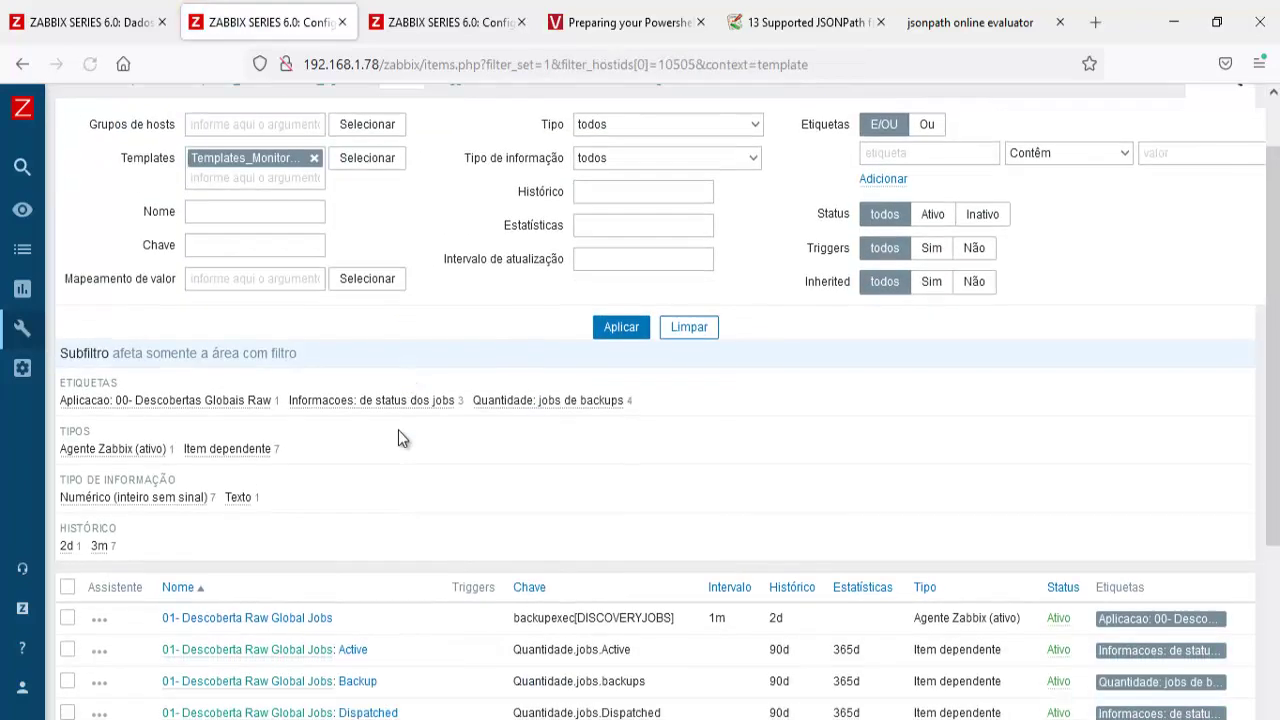
{"action": "left_click", "coordinate": [400, 400]}
{"action": "scroll", "coordinate": [447, 499], "scroll_direction": "down", "scroll_amount": 3}
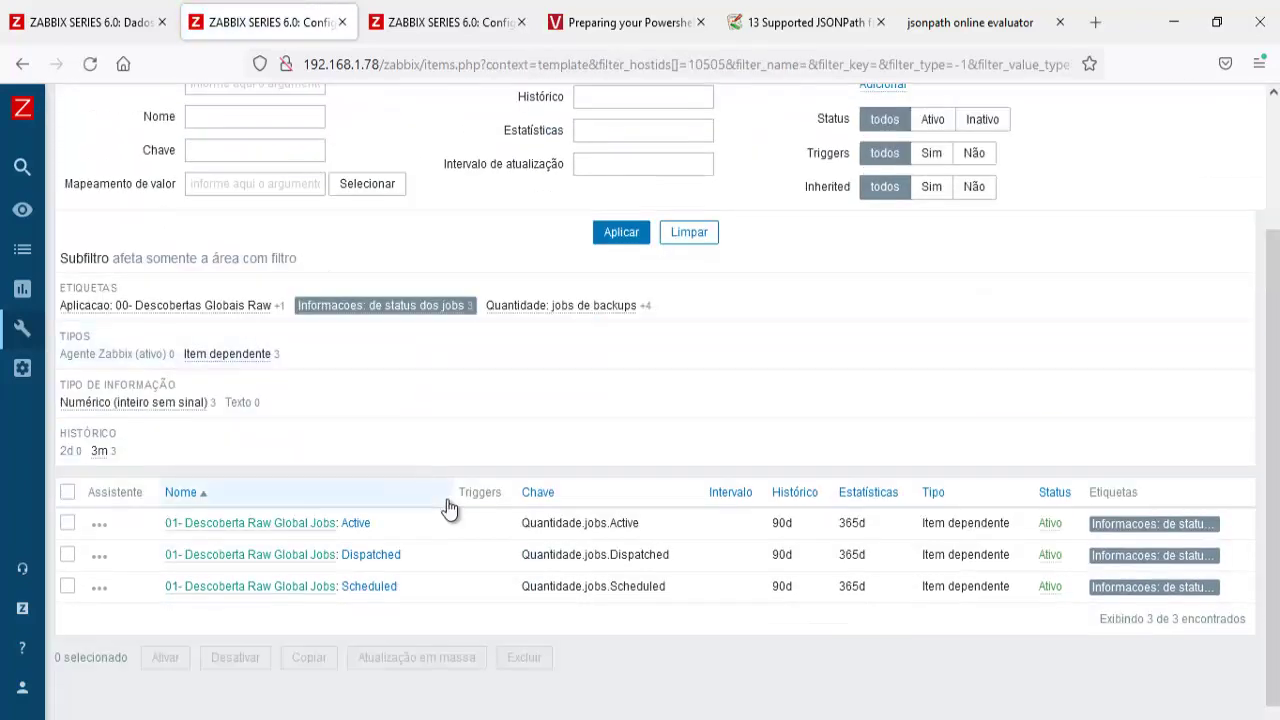
{"action": "left_click", "coordinate": [392, 557]}
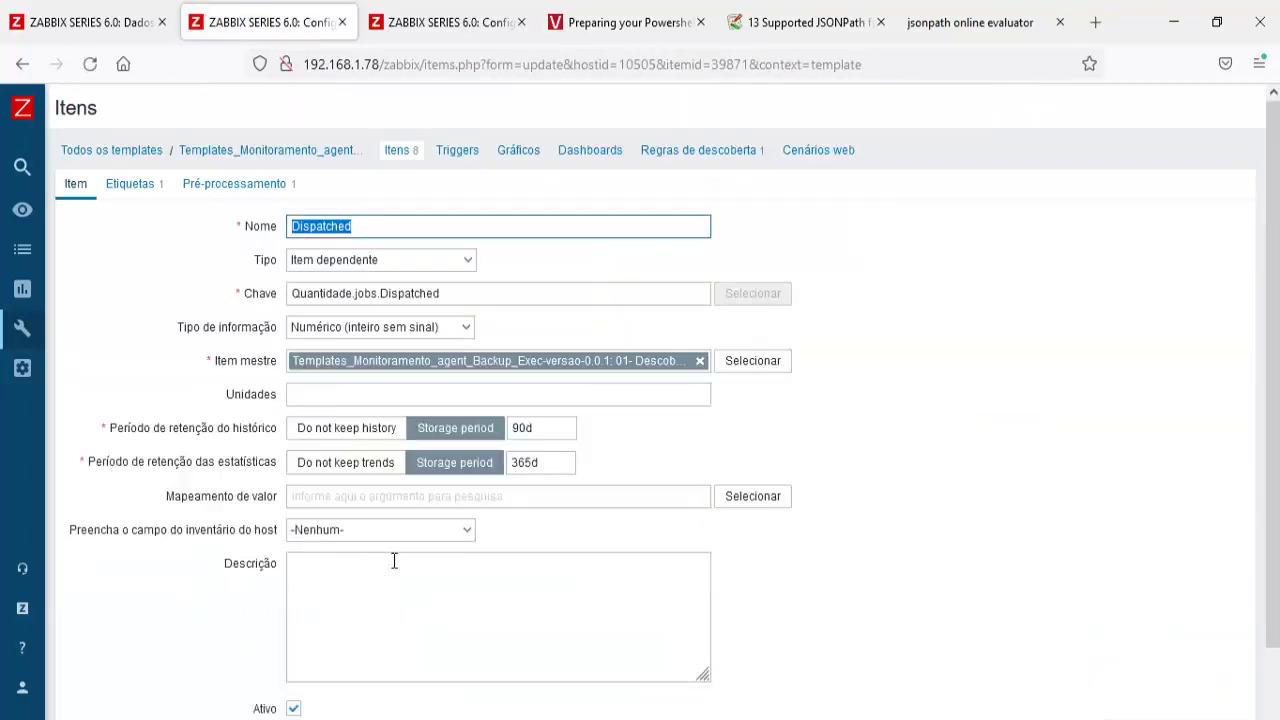
Copy the item's name, Dispatched, into the second row of the Job Status value mapping as its mapped text
{"action": "left_click", "coordinate": [360, 224]}
{"action": "double_click", "coordinate": [296, 220]}
{"action": "key", "text": "ctrl+c"}
{"action": "left_click", "coordinate": [443, 22]}
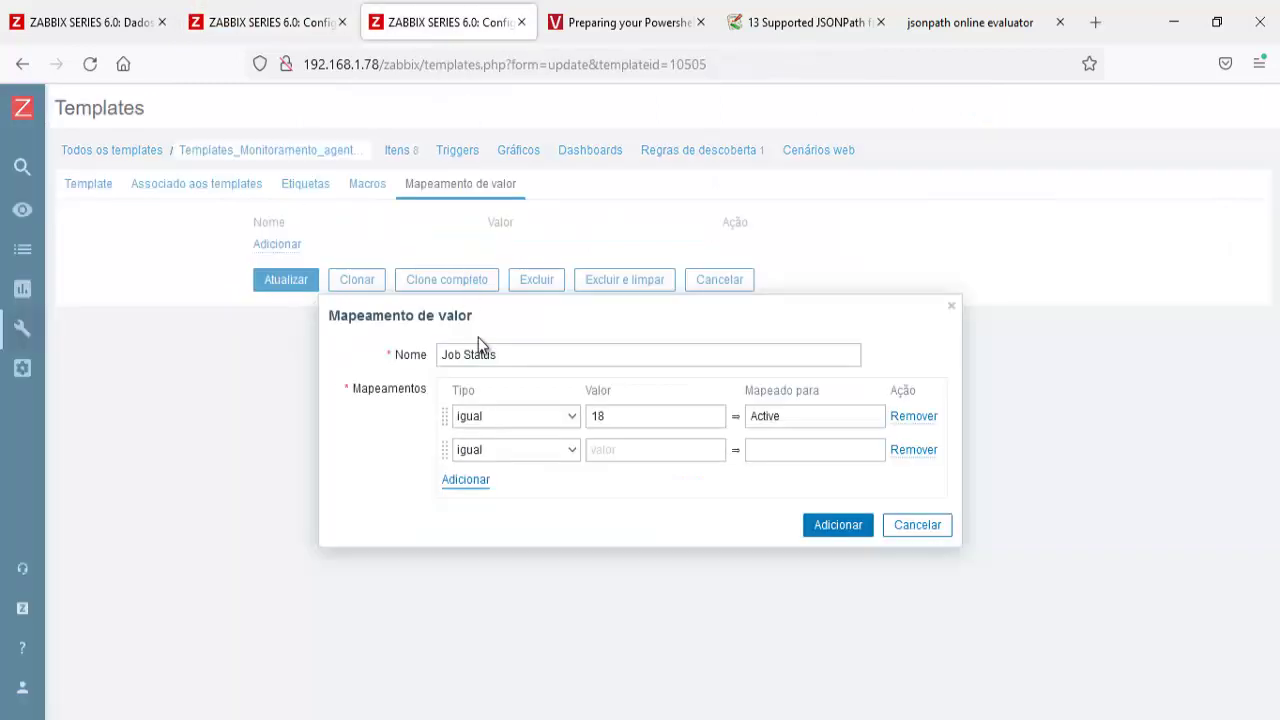
{"action": "left_click", "coordinate": [613, 443]}
{"action": "left_click", "coordinate": [800, 449]}
{"action": "key", "text": "ctrl+v"}
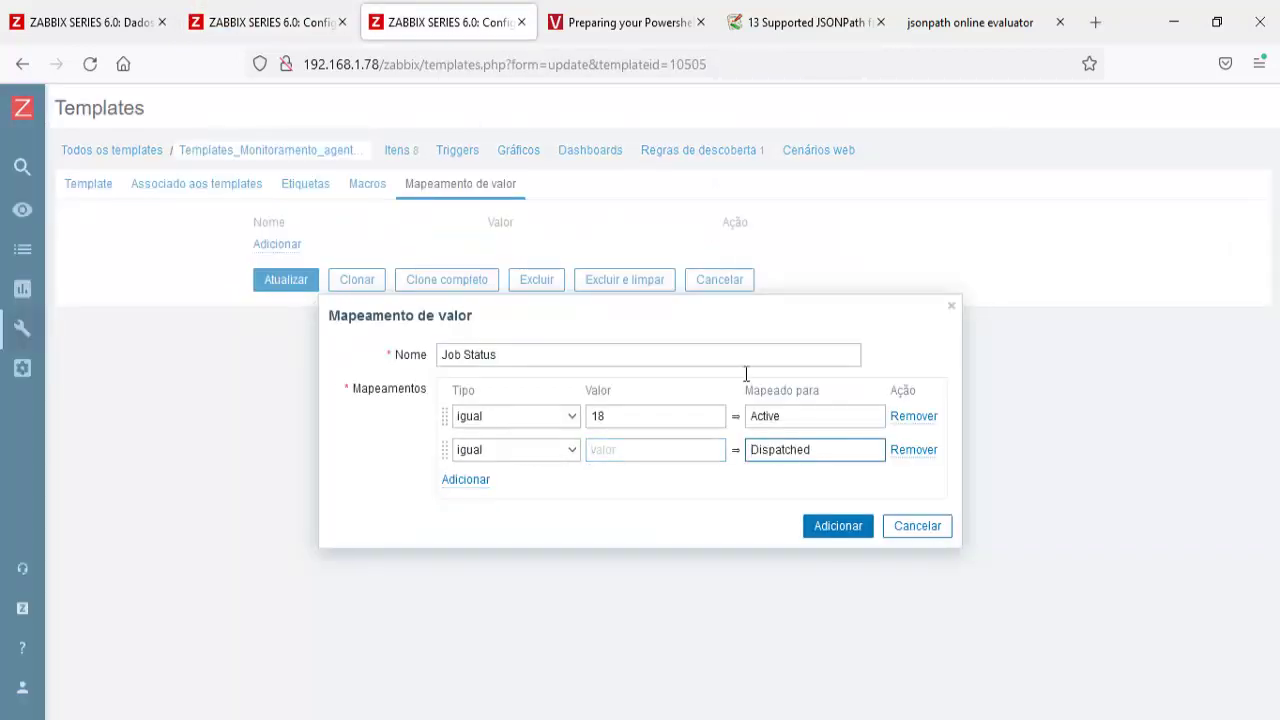
Check the status code in the Dispatched item's JSONPath preprocessing and enter 11 as the value mapped to Dispatched
{"action": "left_click", "coordinate": [254, 30]}
{"action": "left_click", "coordinate": [271, 188]}
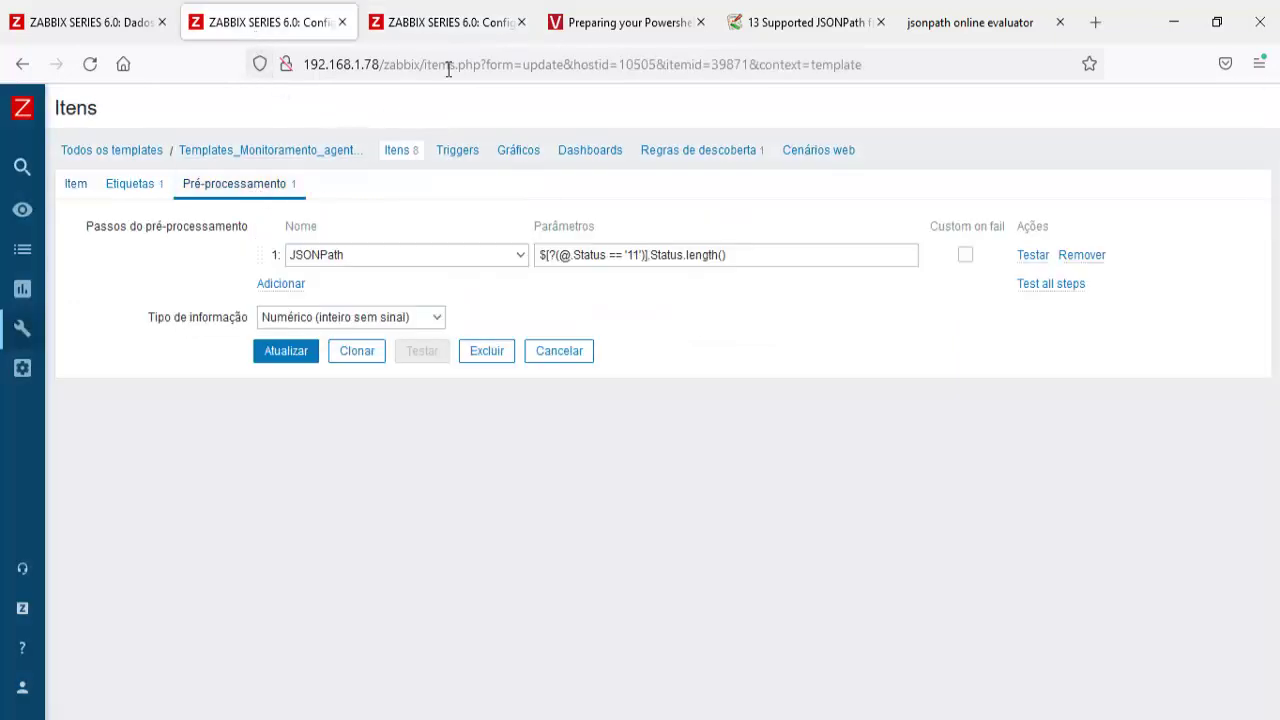
{"action": "left_click", "coordinate": [443, 22]}
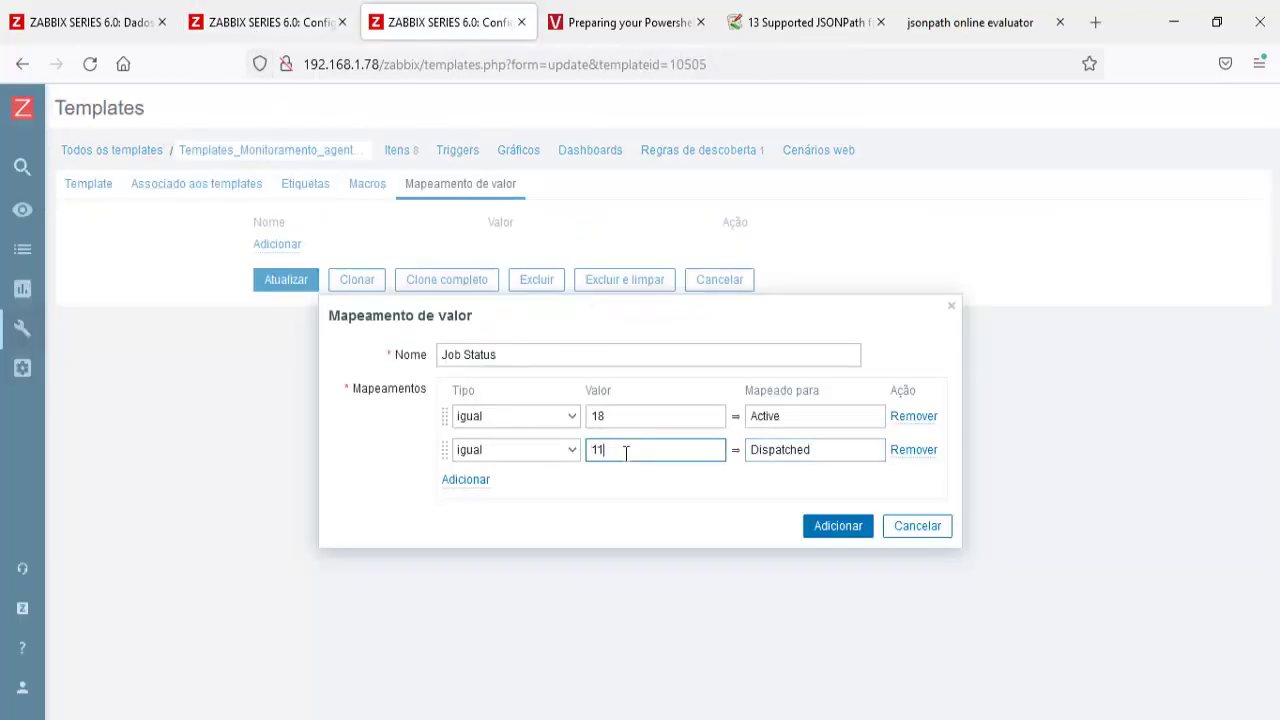
Open the Scheduled item from the items tagged "Informacoes: de status dos jobs" and check the status code in its JSONPath preprocessing
{"action": "left_click", "coordinate": [217, 32]}
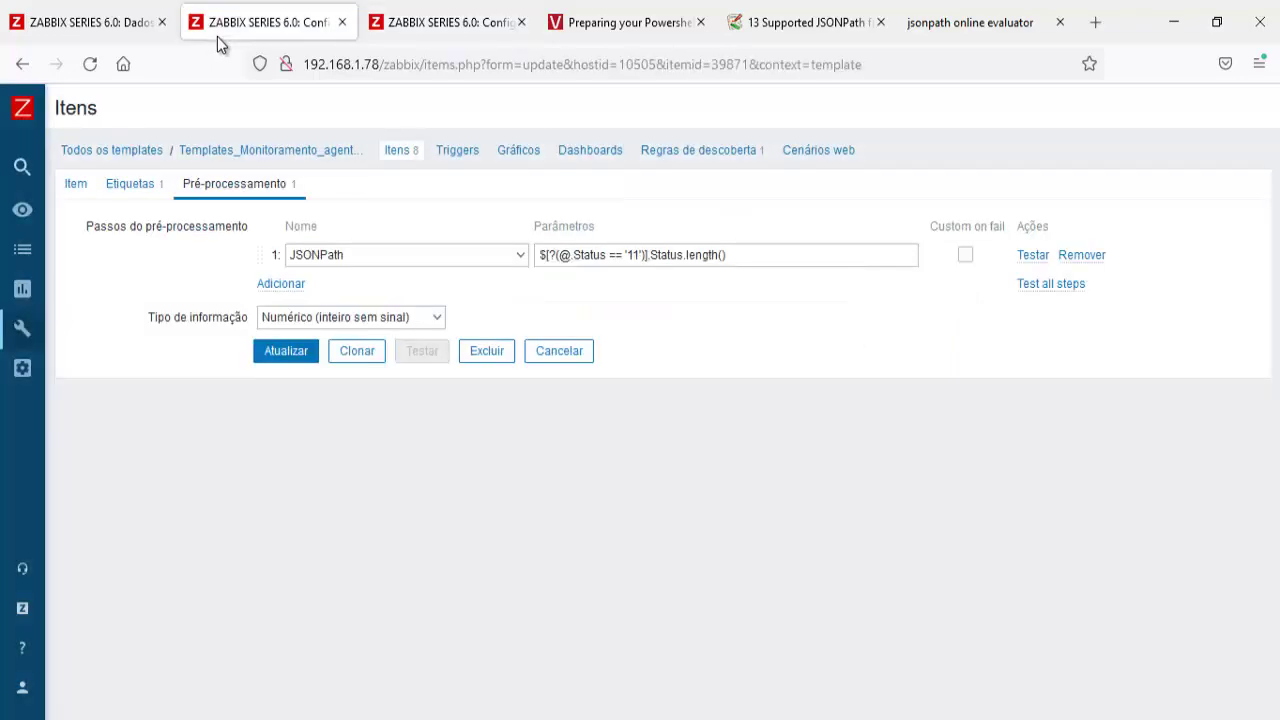
{"action": "left_click", "coordinate": [390, 152]}
{"action": "scroll", "coordinate": [439, 381], "scroll_direction": "down", "scroll_amount": 3}
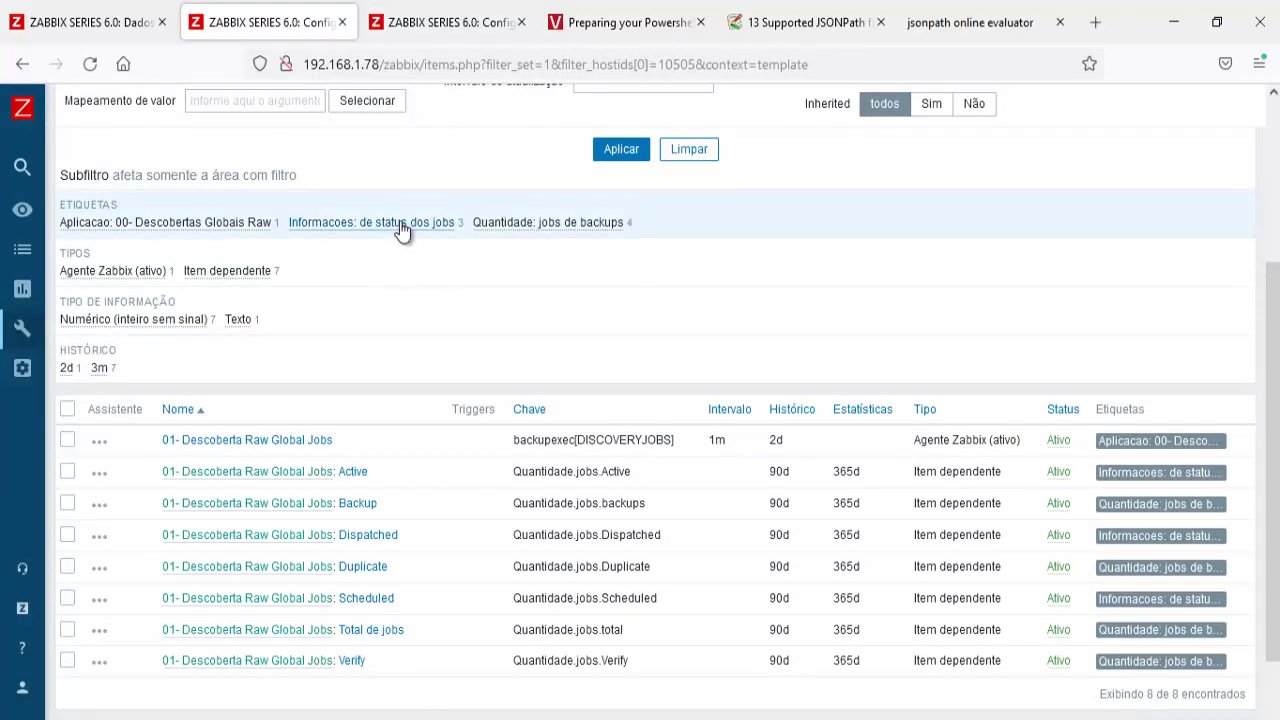
{"action": "left_click", "coordinate": [401, 223]}
{"action": "left_click", "coordinate": [371, 566]}
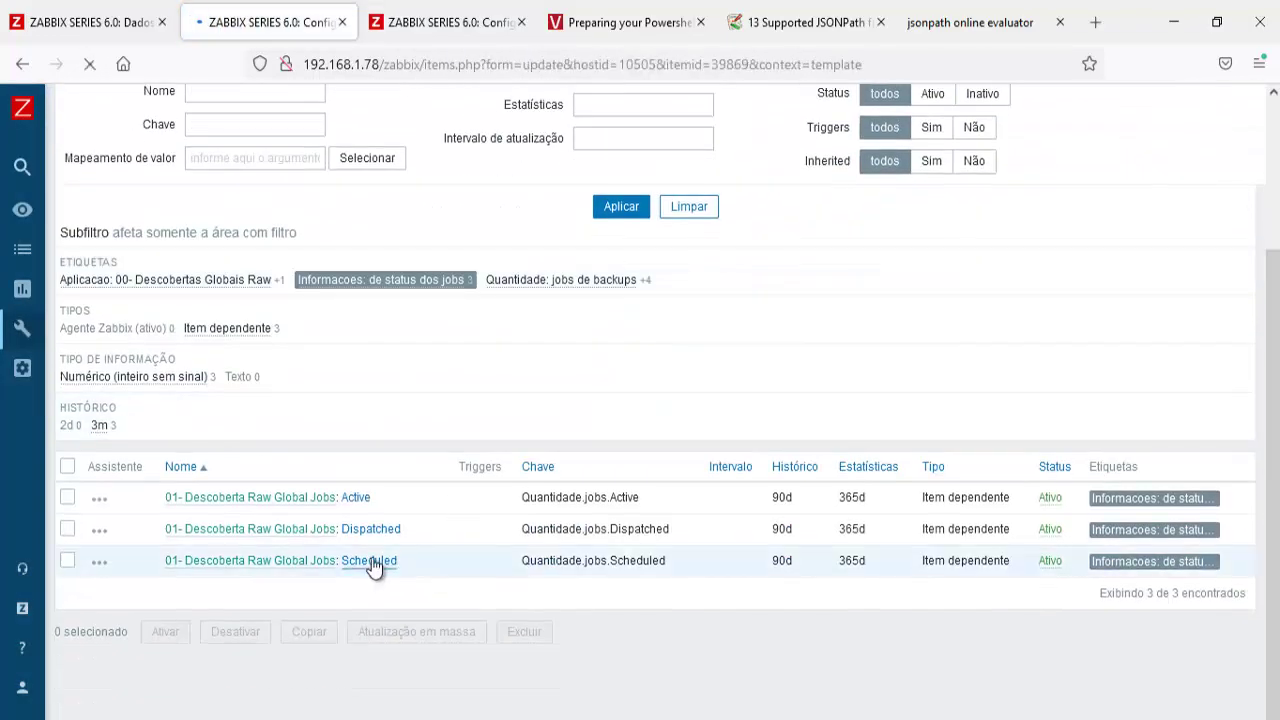
{"action": "left_click", "coordinate": [259, 188]}
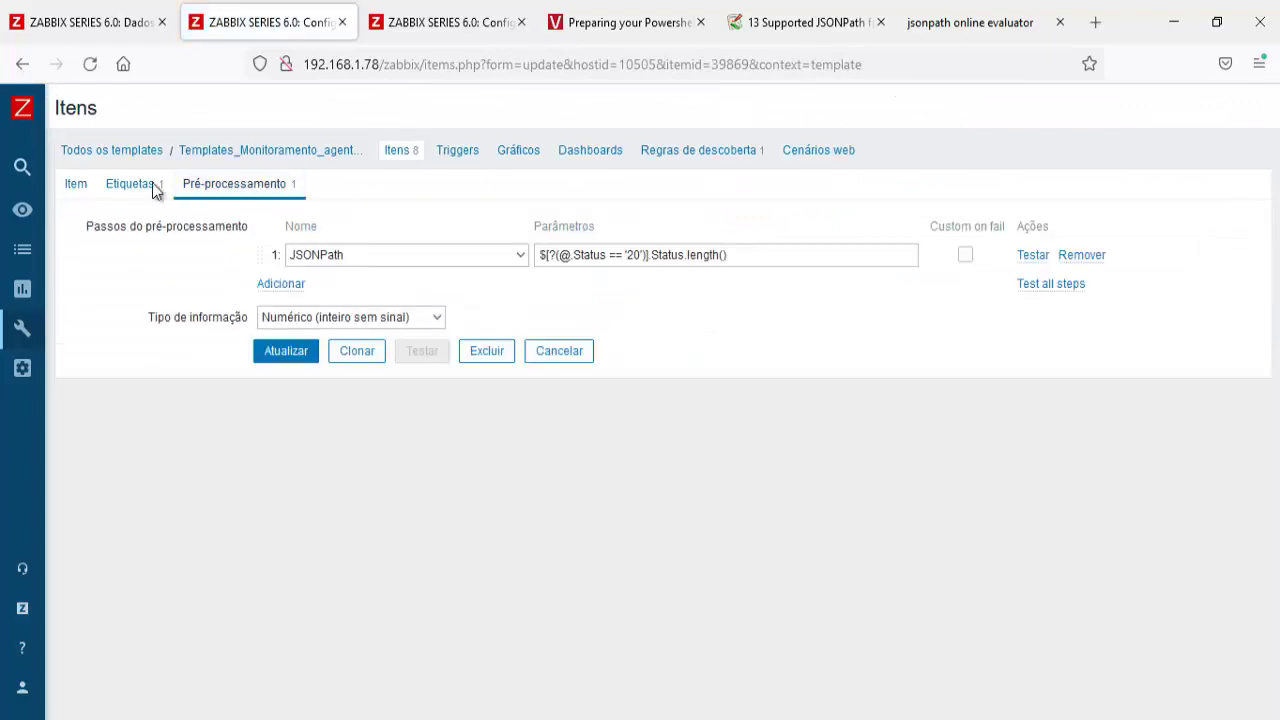
Map value 20 to Scheduled, copied from the item's name, in a new row and add the Job Status value mapping to the template
{"action": "left_click", "coordinate": [76, 184]}
{"action": "left_click_drag", "start_coordinate": [408, 232], "coordinate": [247, 229]}
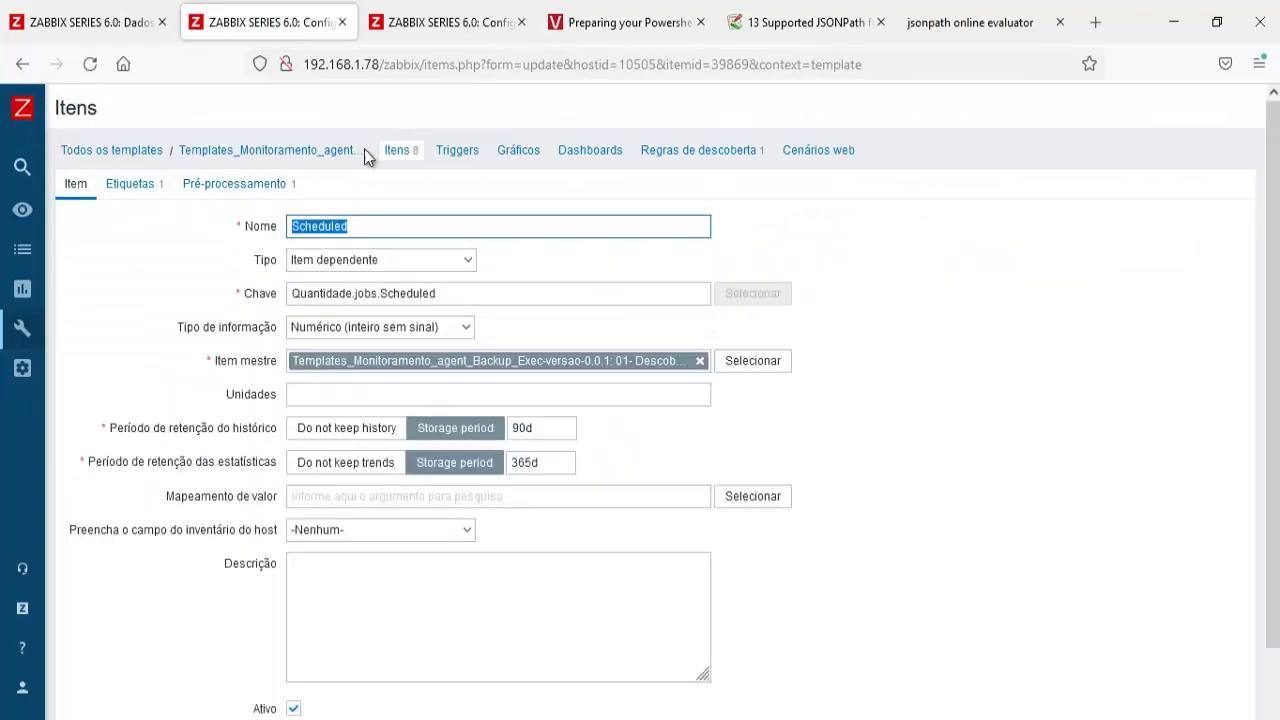
{"action": "key", "text": "ctrl+Tab"}
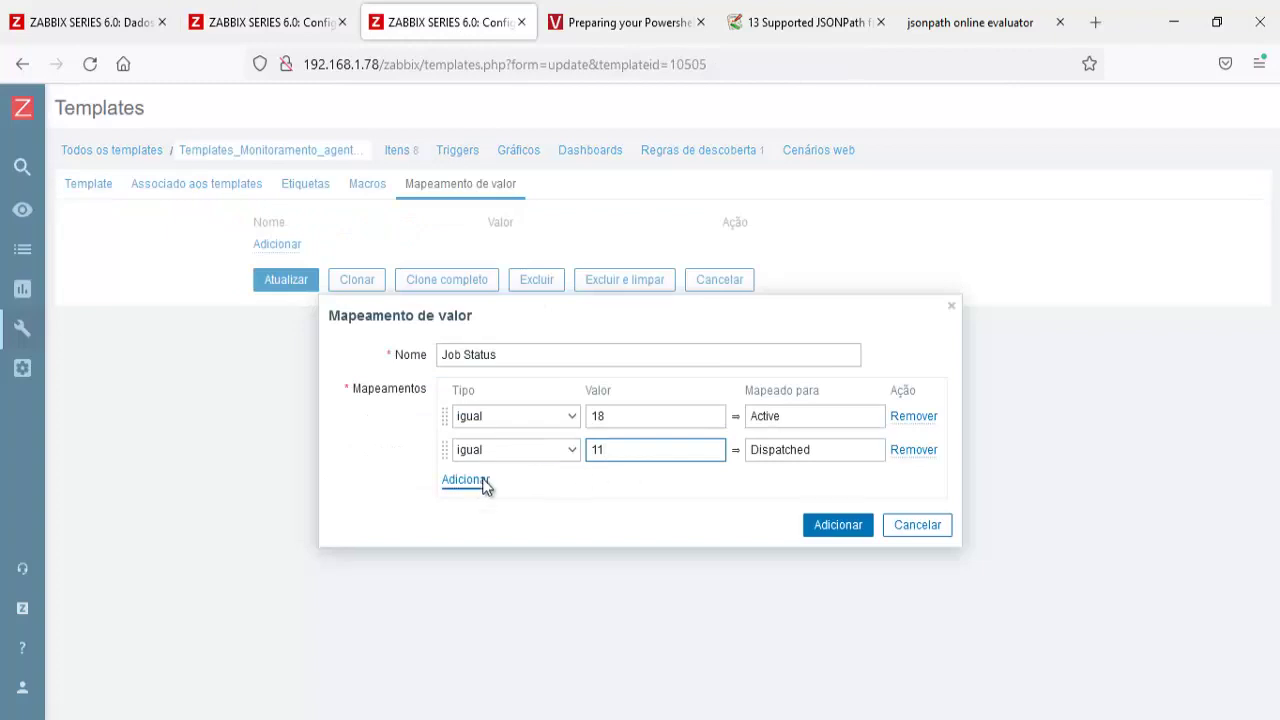
{"action": "left_click", "coordinate": [466, 479]}
{"action": "left_click", "coordinate": [630, 466]}
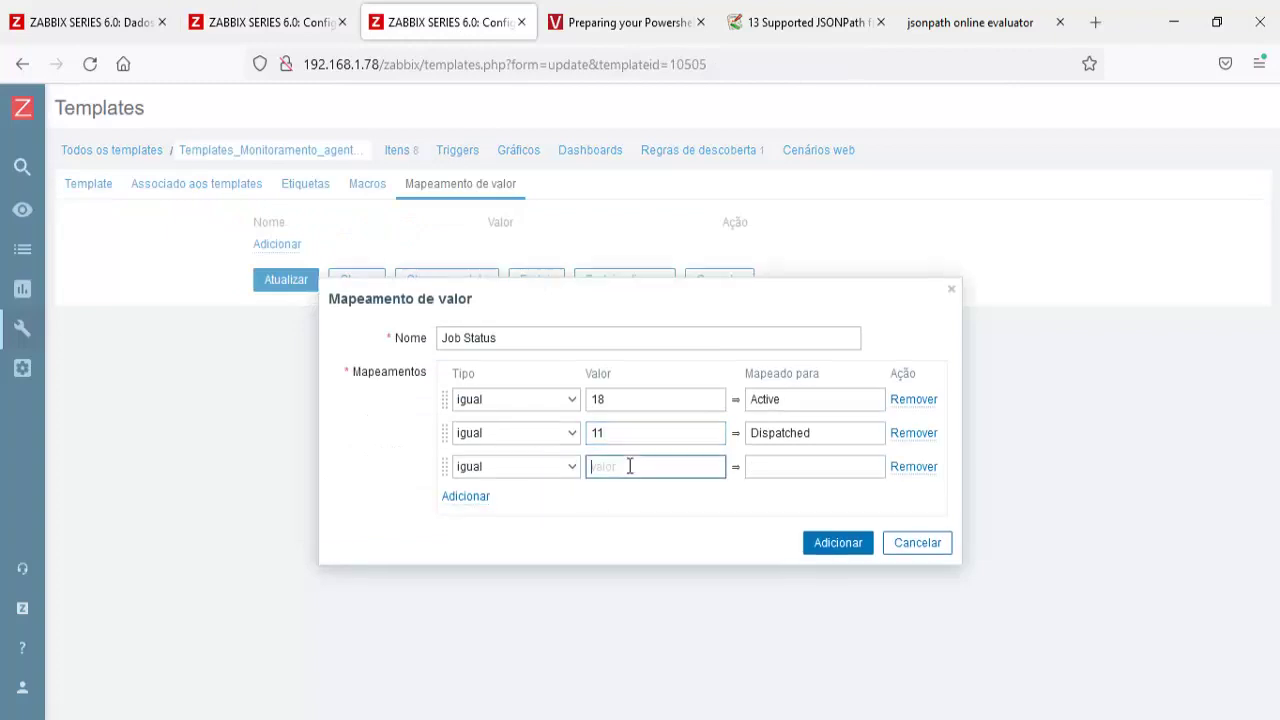
{"action": "left_click", "coordinate": [790, 472]}
{"action": "left_click", "coordinate": [835, 546]}
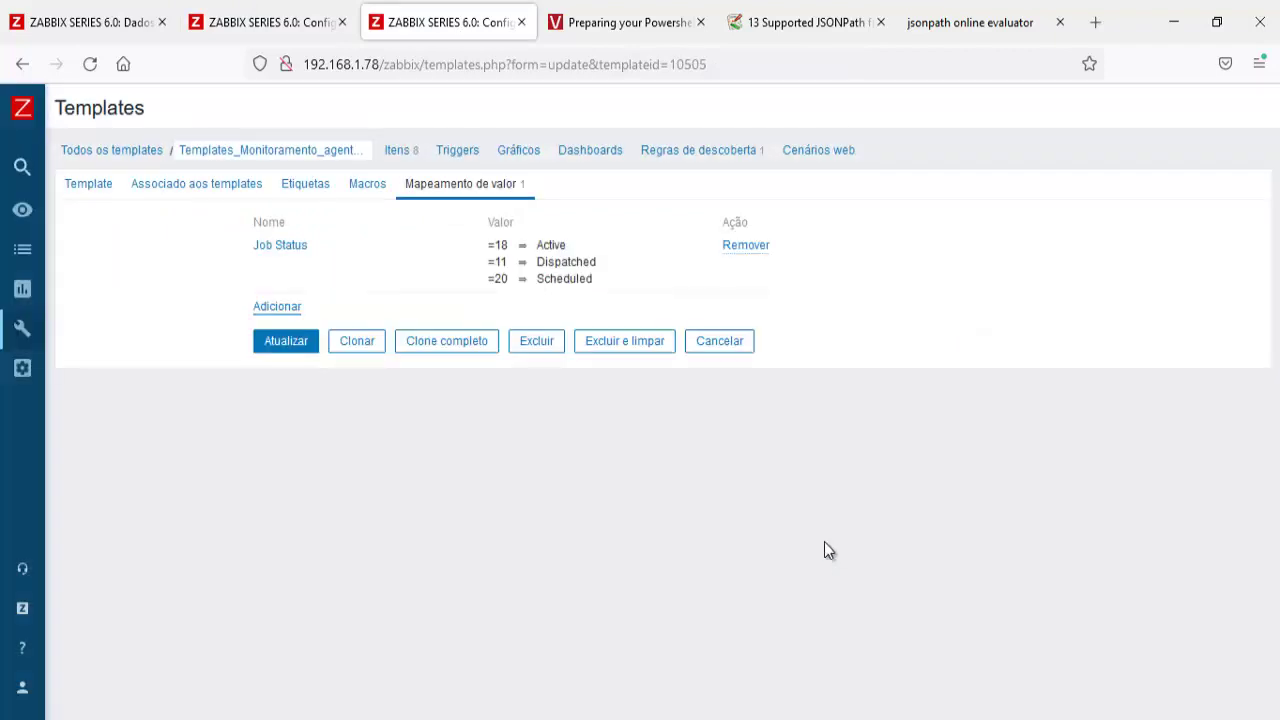
Save the Backup Exec template and reopen it at its value mappings
{"action": "left_click", "coordinate": [266, 345]}
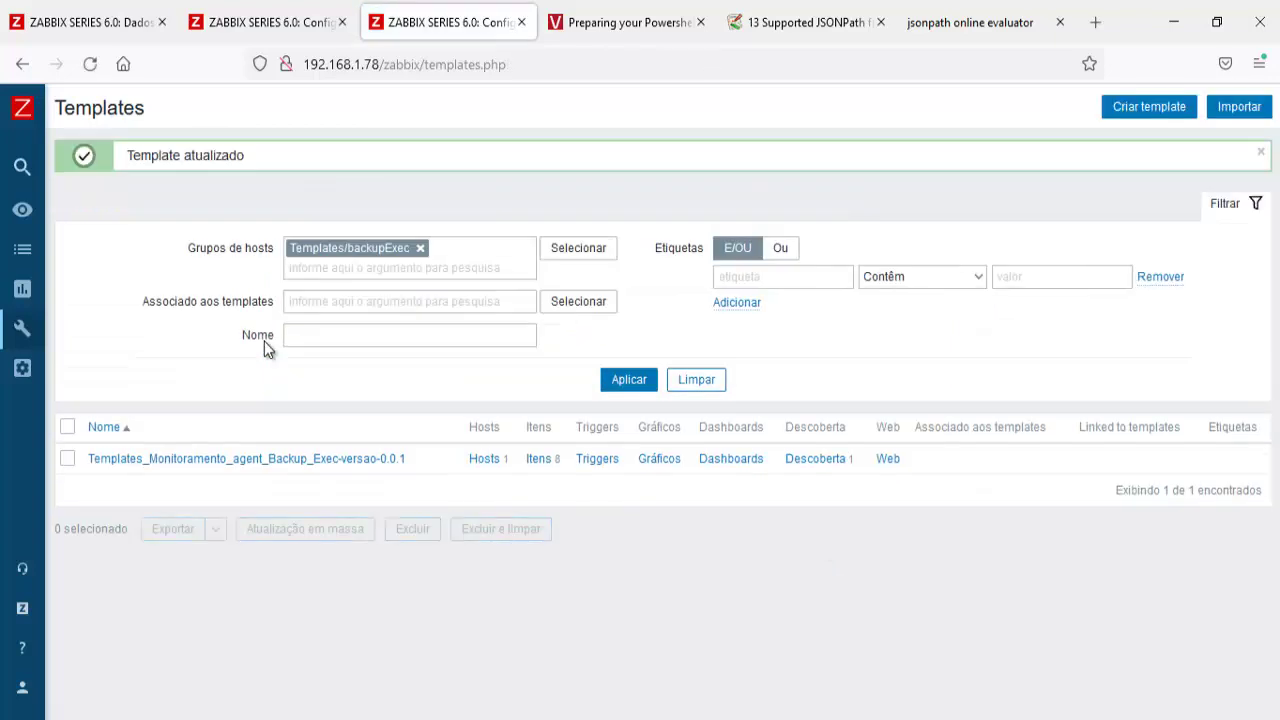
{"action": "left_click", "coordinate": [303, 458]}
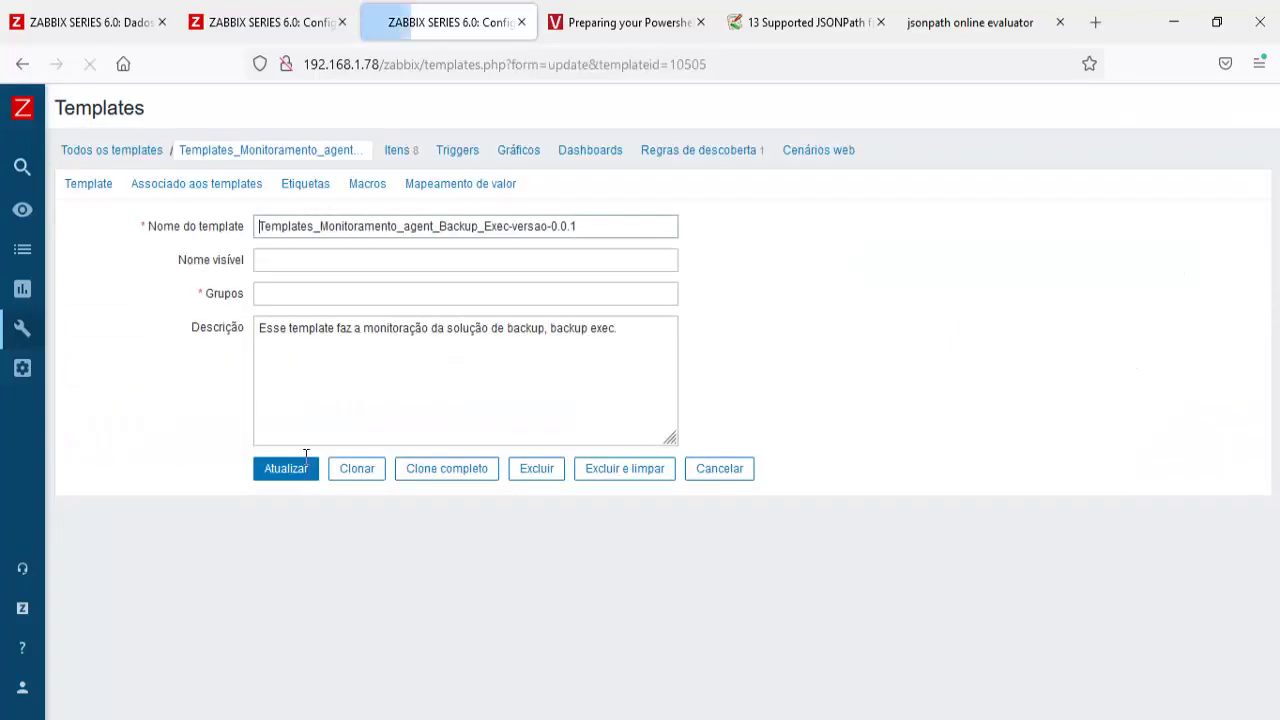
{"action": "left_click", "coordinate": [433, 188]}
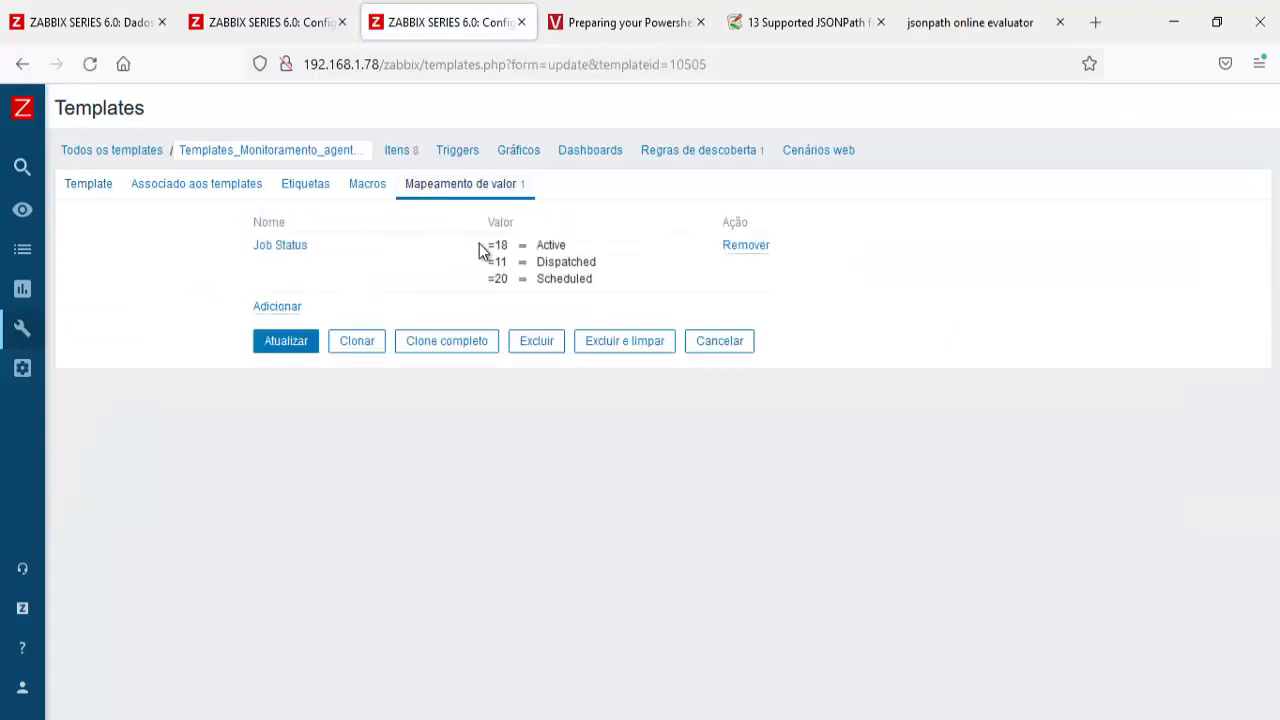
Open the template's discovery rules in a separate browser tab and open the 02- Status item prototype of the raw global jobs rule
{"action": "right_click", "coordinate": [678, 158]}
{"action": "left_click", "coordinate": [686, 176]}
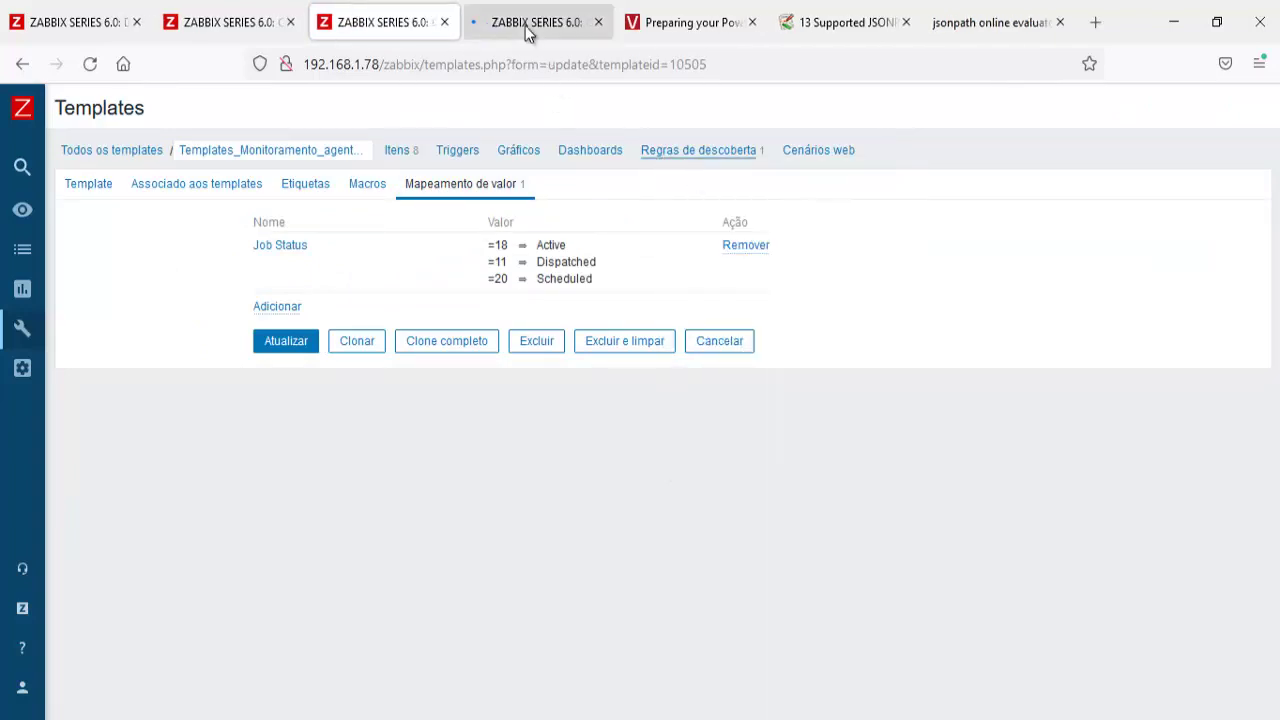
{"action": "left_click", "coordinate": [529, 24]}
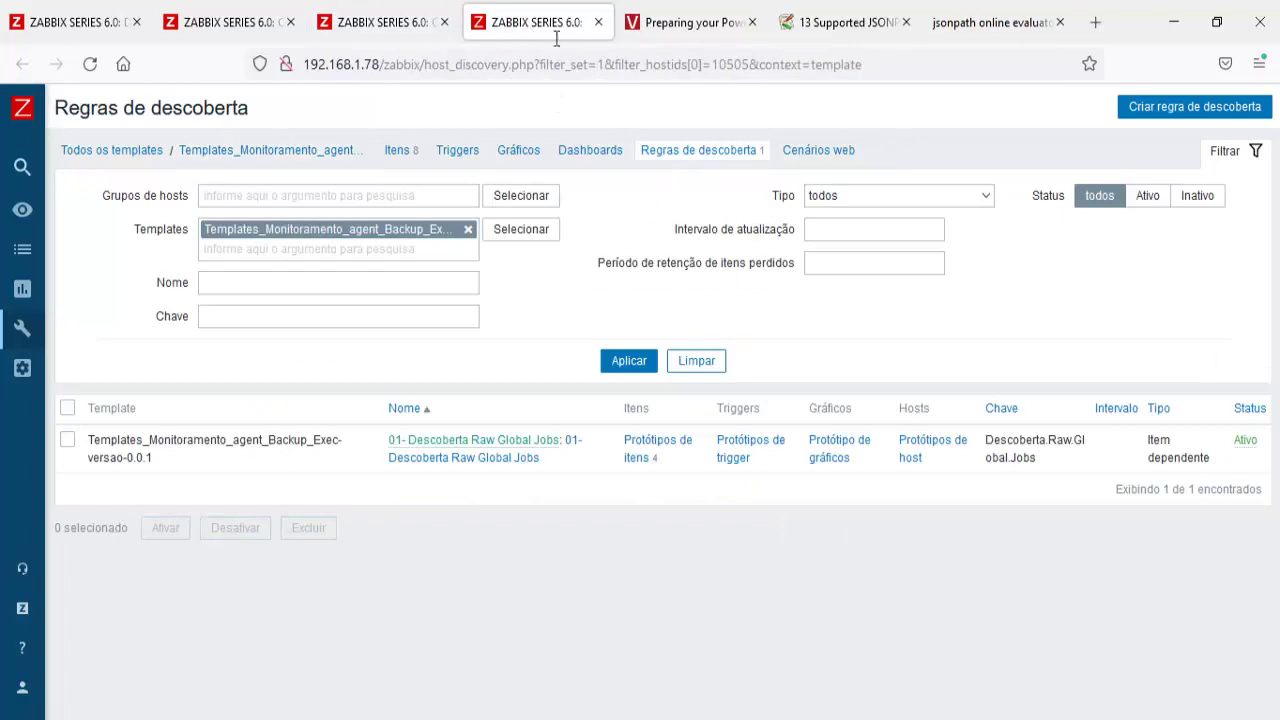
{"action": "left_click", "coordinate": [655, 442]}
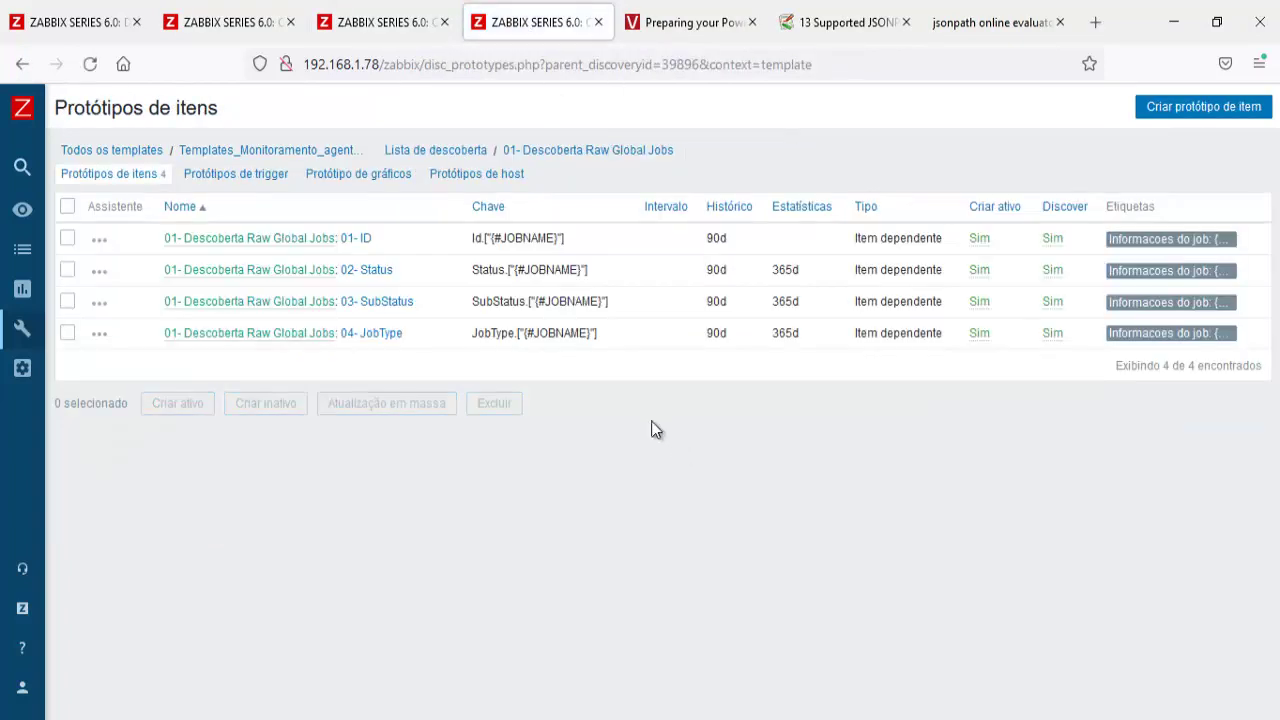
{"action": "left_click", "coordinate": [375, 272]}
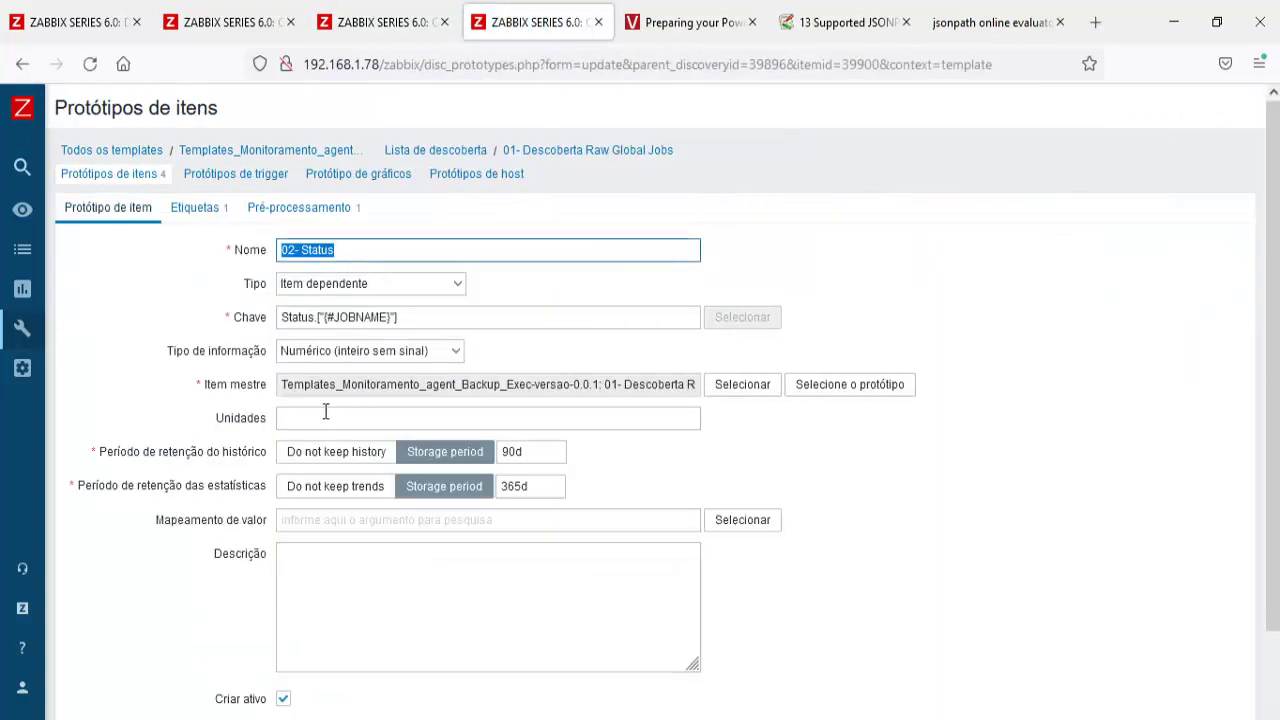
Assign the Job Status value mapping to the 02- Status item prototype and save it
{"action": "left_click", "coordinate": [742, 519]}
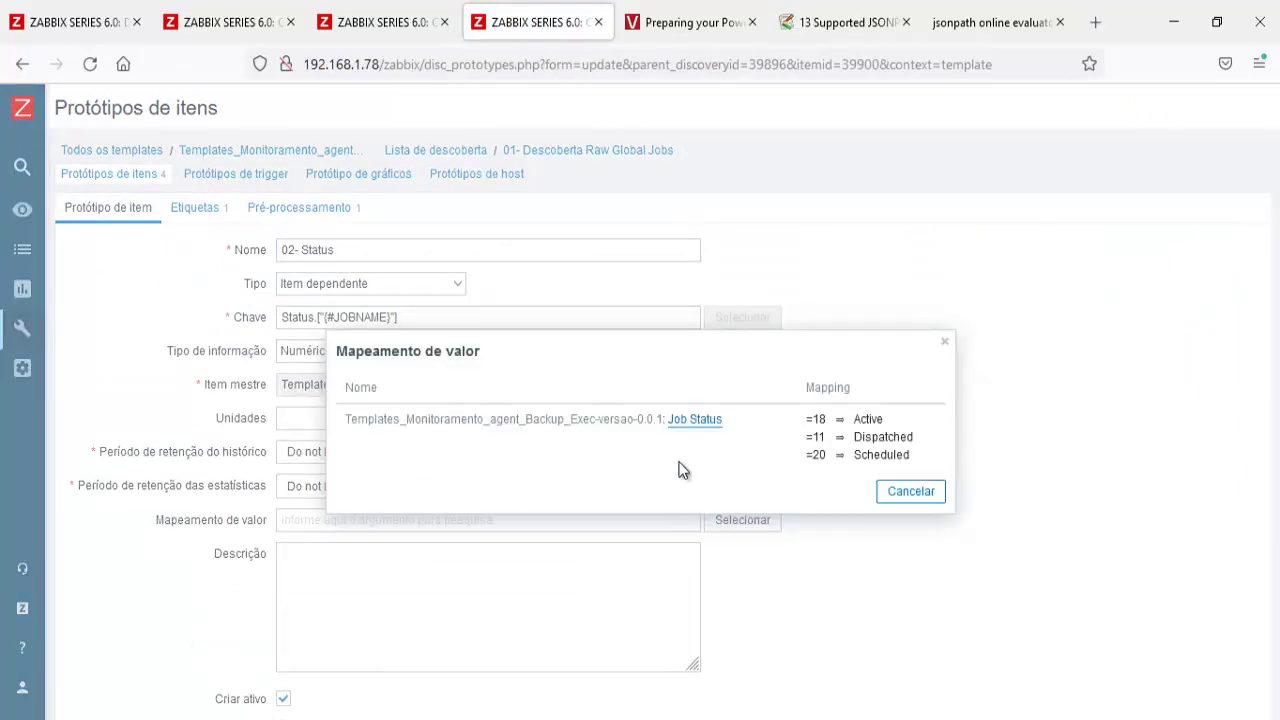
{"action": "left_click", "coordinate": [682, 417]}
{"action": "scroll", "coordinate": [656, 519], "scroll_direction": "down", "scroll_amount": 1}
{"action": "scroll", "coordinate": [656, 511], "scroll_direction": "down", "scroll_amount": 2}
{"action": "left_click", "coordinate": [284, 641]}
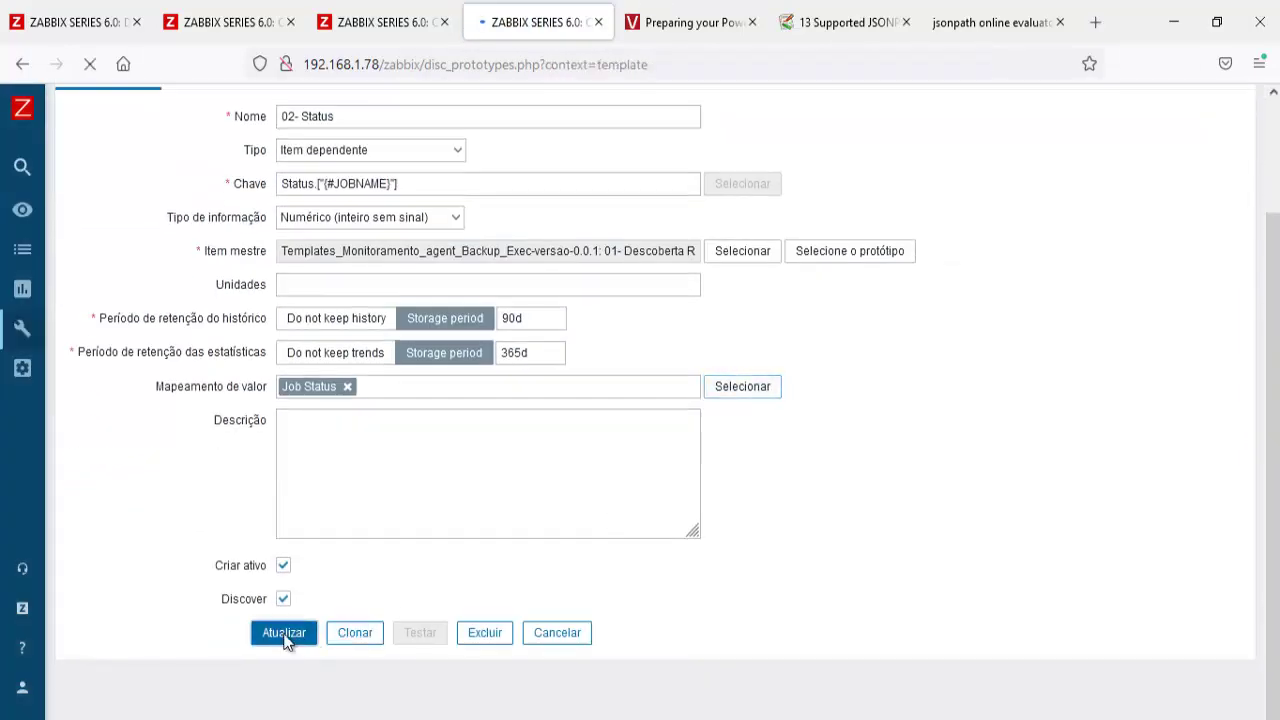
Refresh the latest data for the Hosts/BackupExec group and examine the last values of the 02- Status items
{"action": "left_click", "coordinate": [35, 30]}
{"action": "left_click", "coordinate": [620, 333]}
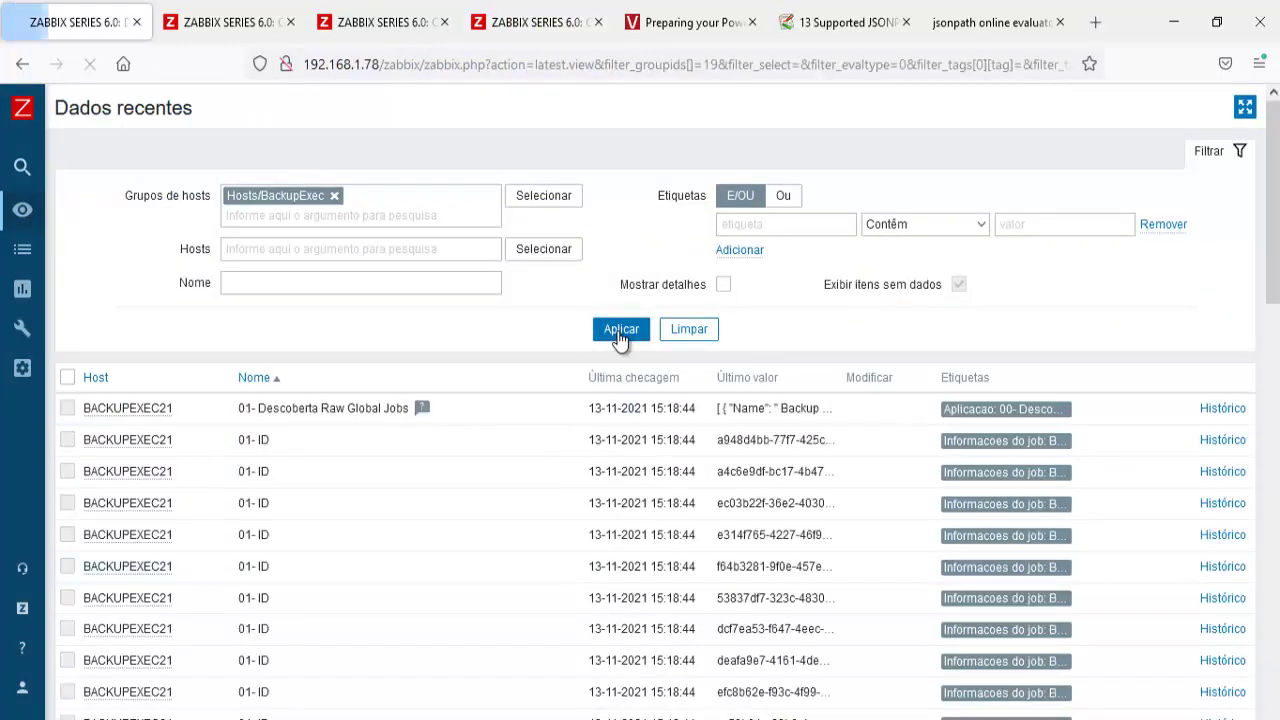
{"action": "scroll", "coordinate": [631, 500], "scroll_direction": "down", "scroll_amount": 12}
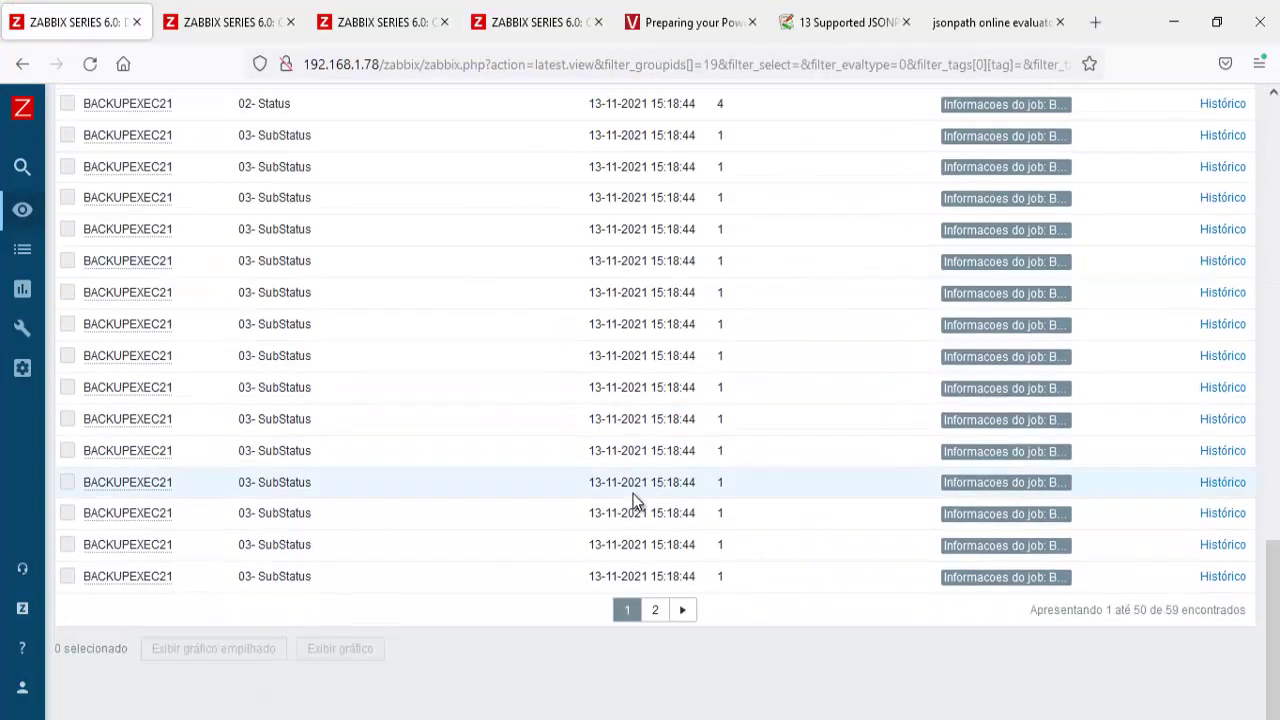
{"action": "scroll", "coordinate": [634, 500], "scroll_direction": "up", "scroll_amount": 10}
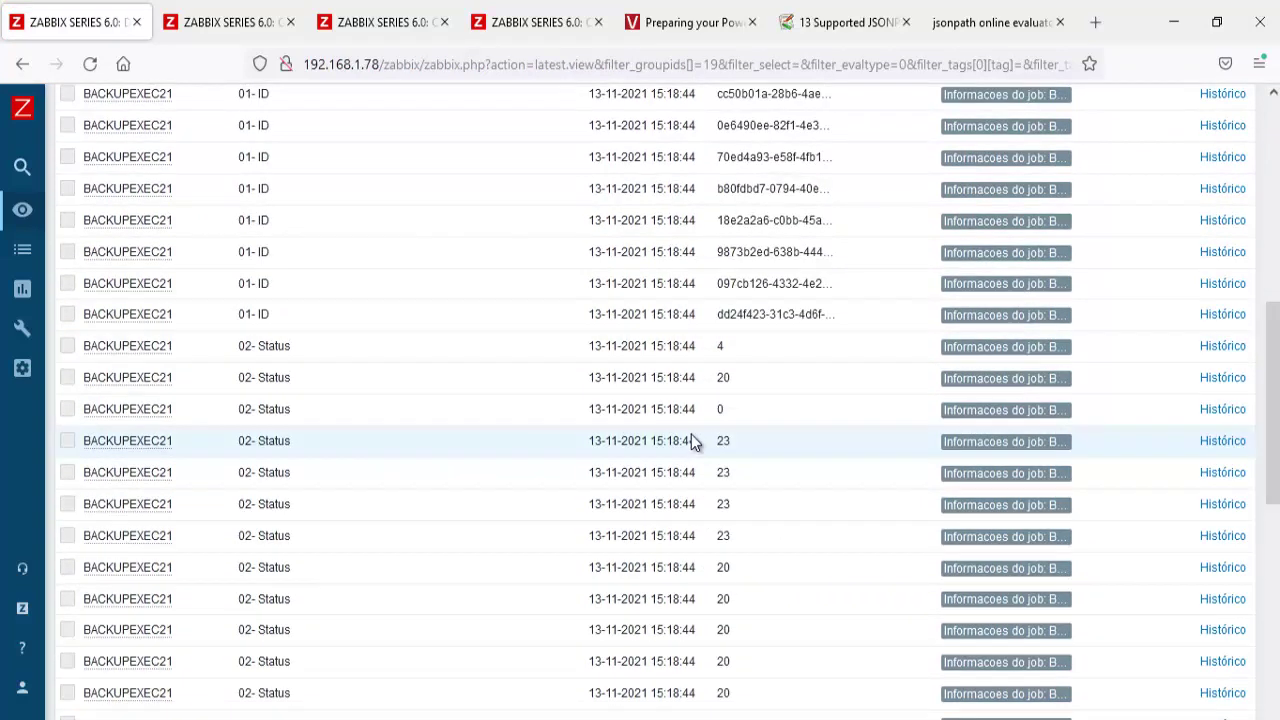
Start another value mapping in the template and open the Backup item from the items tagged "Quantidade: jobs de backups"
{"action": "left_click", "coordinate": [408, 36]}
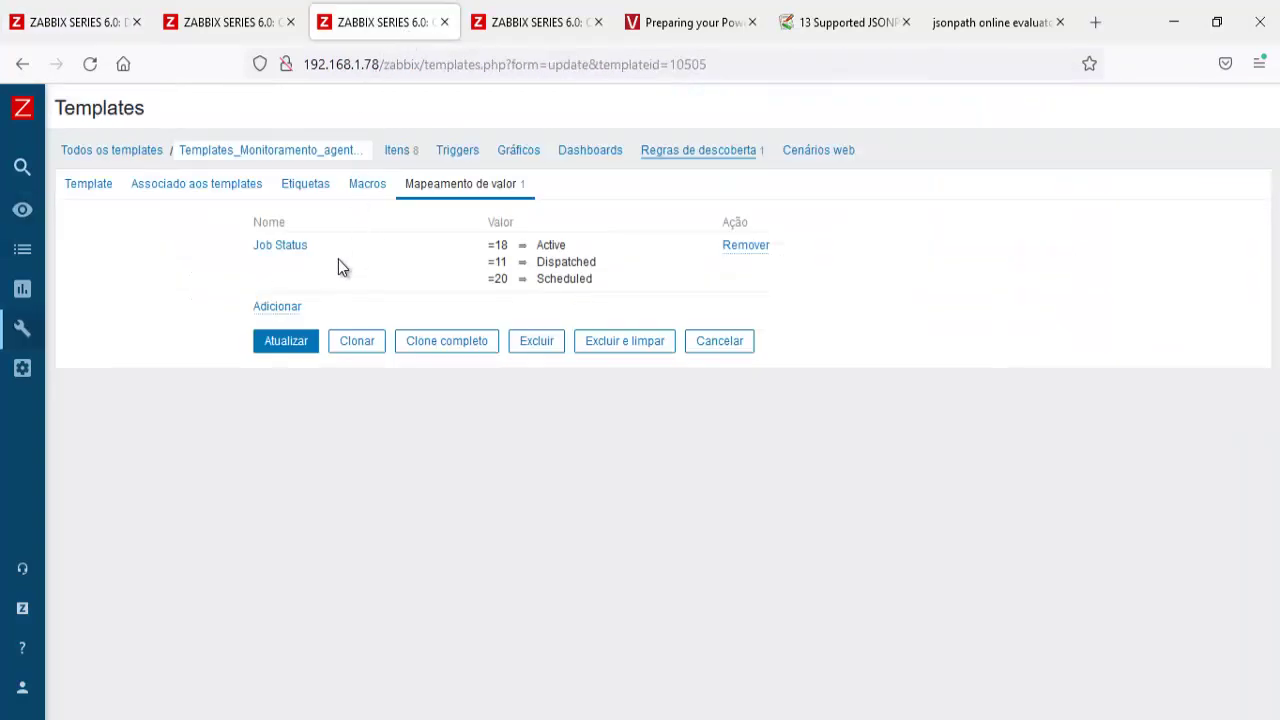
{"action": "left_click", "coordinate": [277, 307]}
{"action": "left_click", "coordinate": [234, 24]}
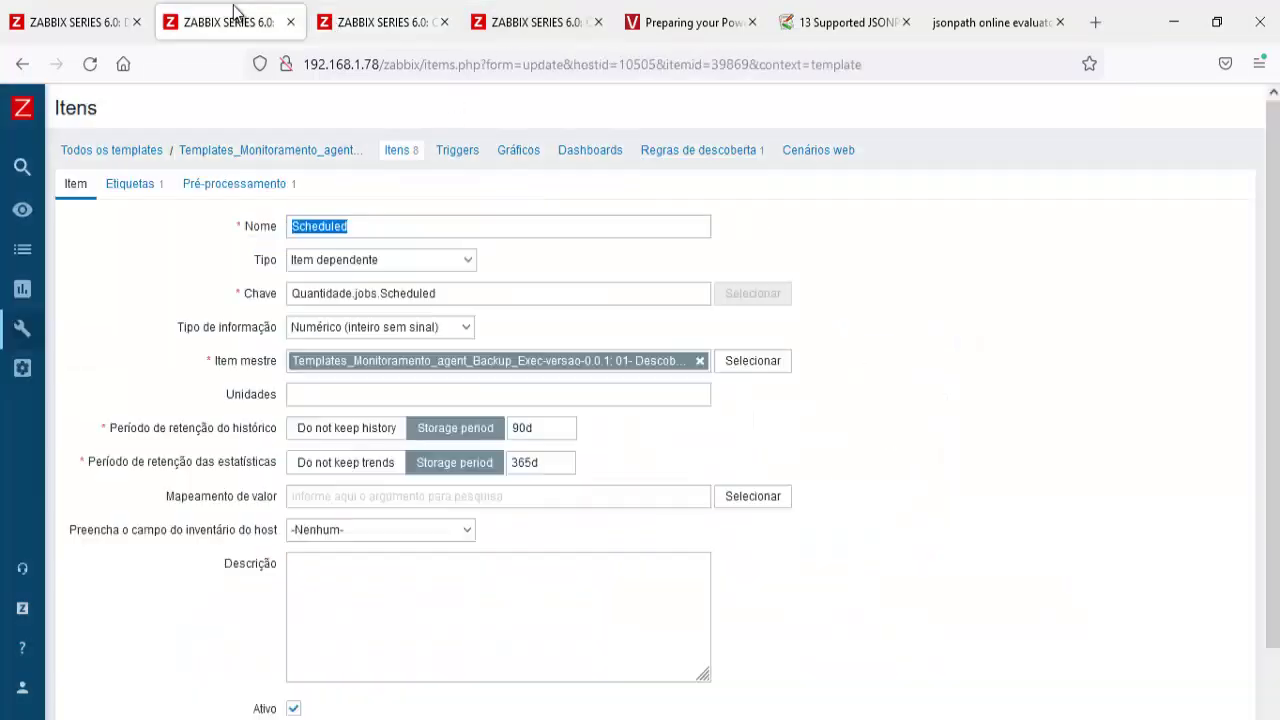
{"action": "left_click", "coordinate": [397, 152]}
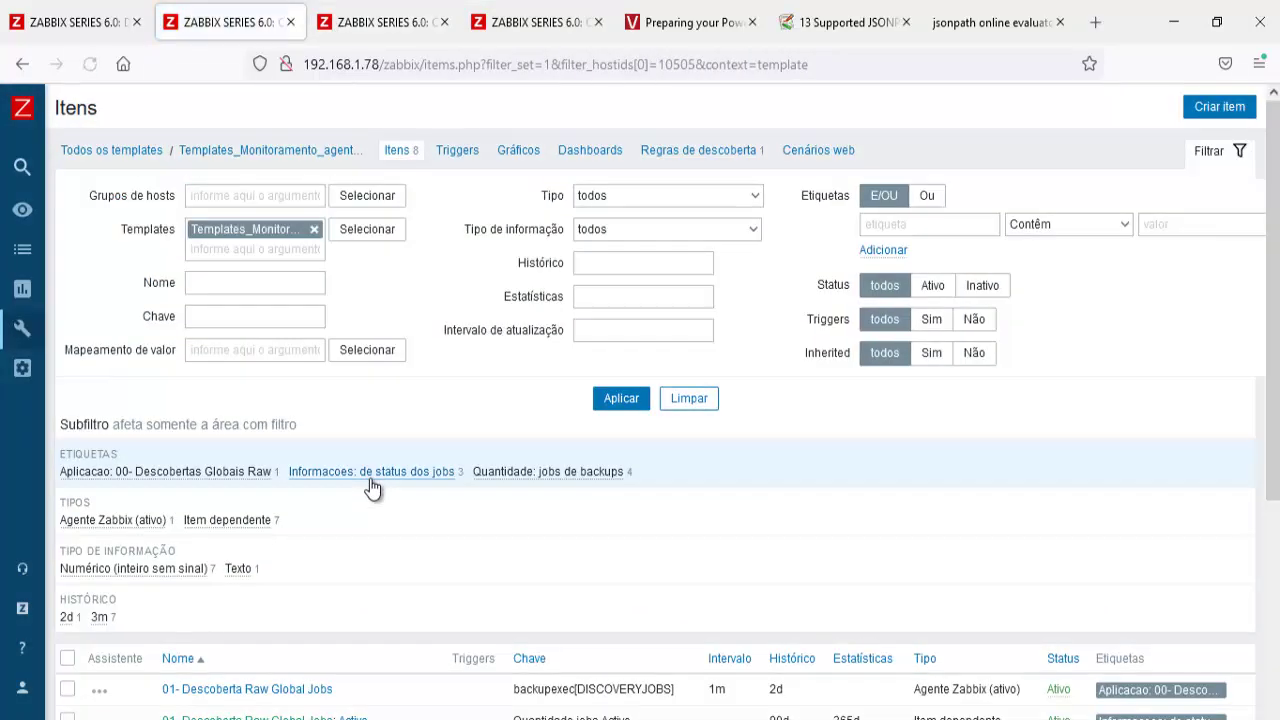
{"action": "scroll", "coordinate": [369, 479], "scroll_direction": "down", "scroll_amount": 5}
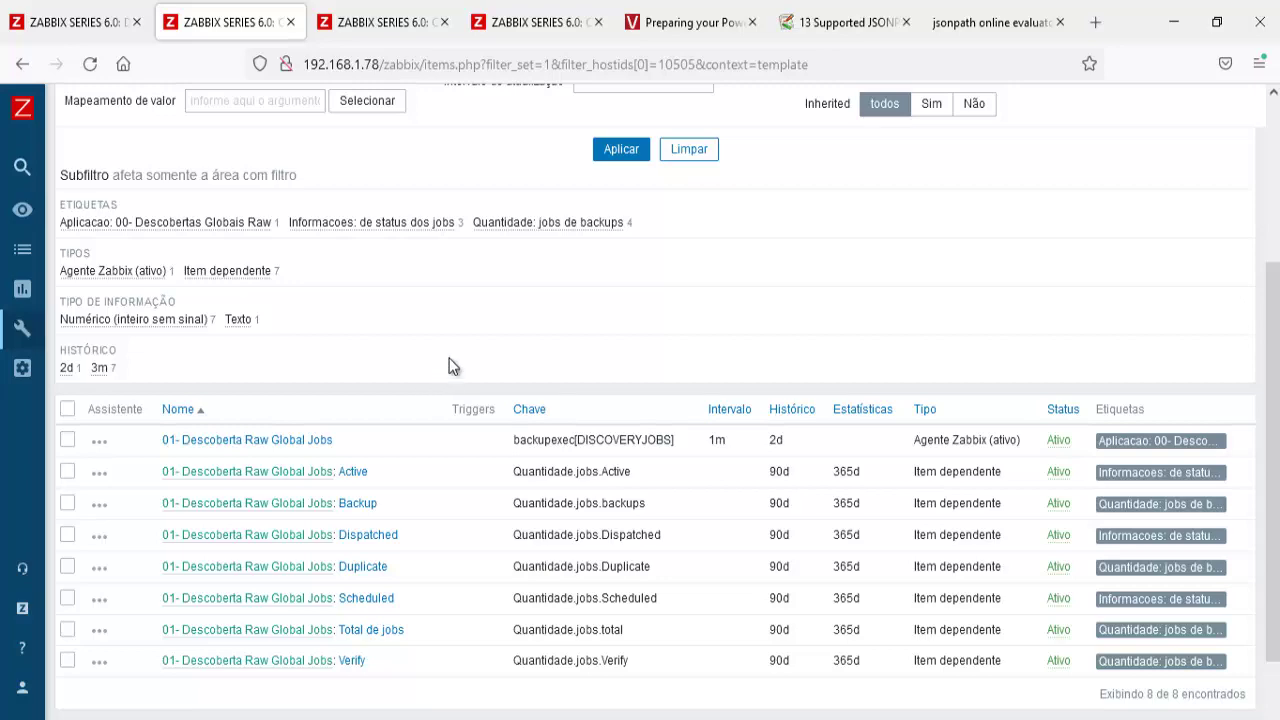
{"action": "left_click", "coordinate": [545, 224]}
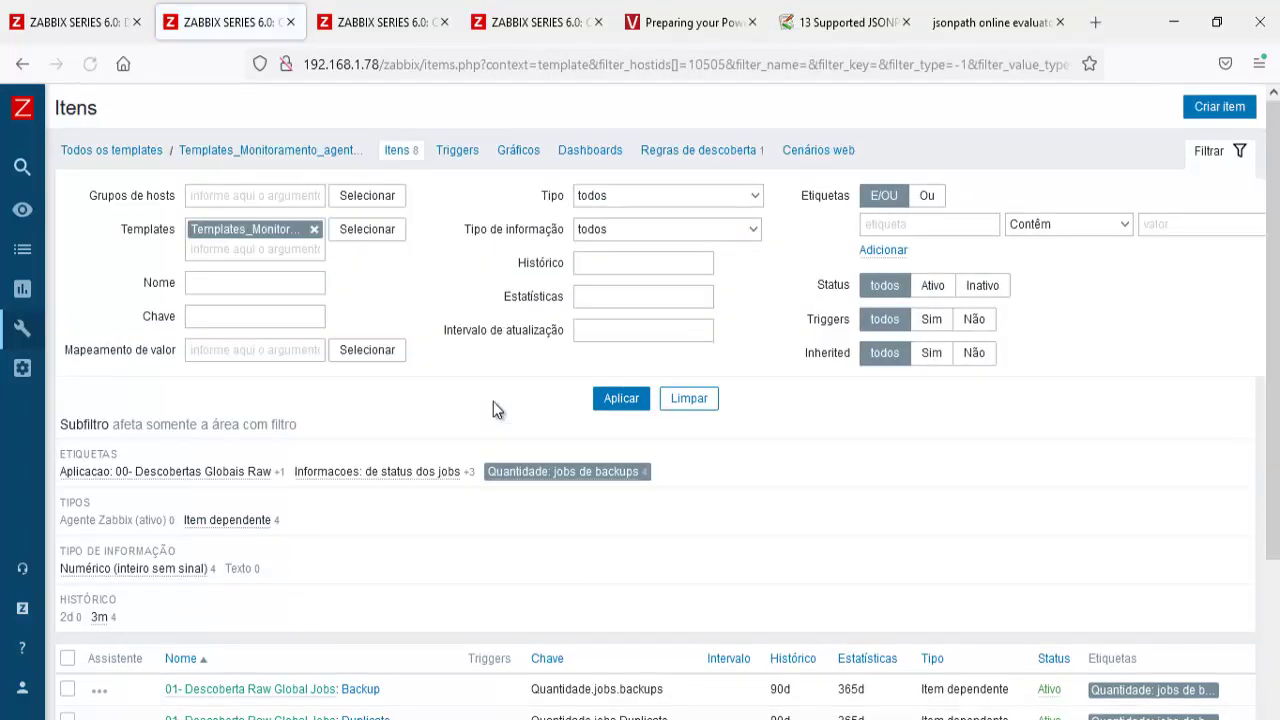
{"action": "scroll", "coordinate": [493, 401], "scroll_direction": "down", "scroll_amount": 3}
{"action": "left_click", "coordinate": [372, 462]}
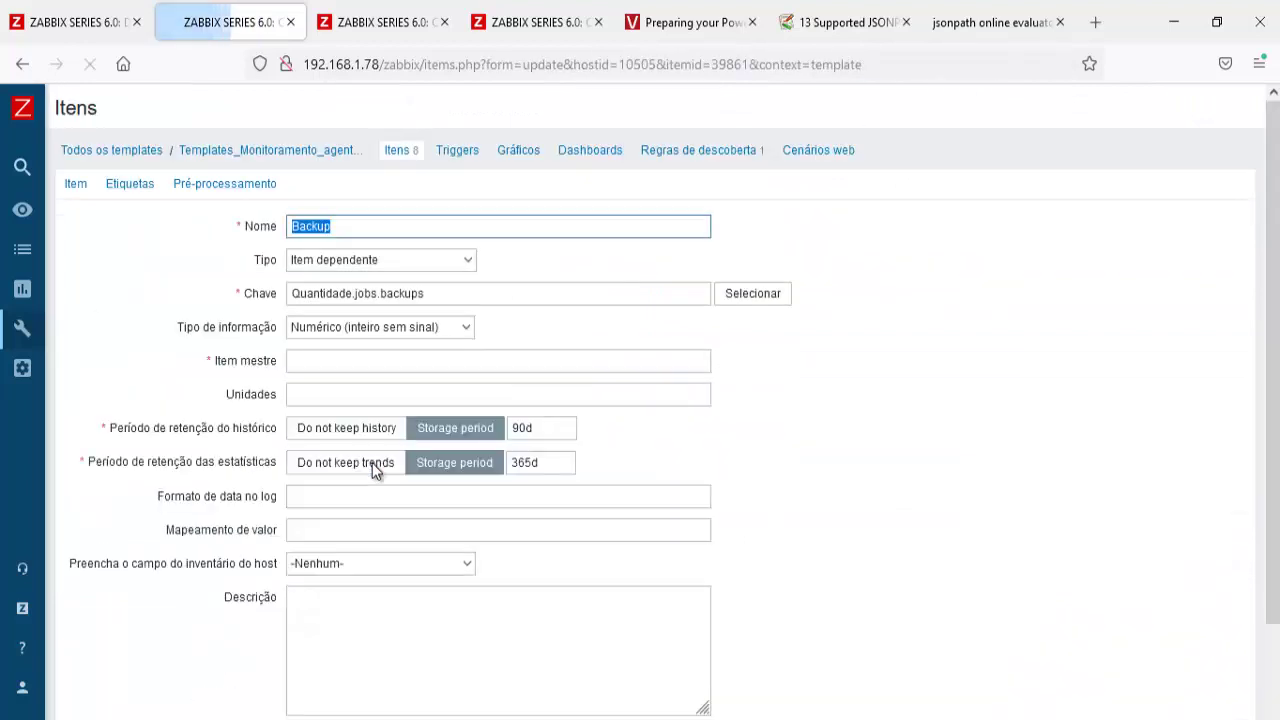
Check the Backup item's preprocessing, name the new value mapping "job tipo" and enter Backup as the mapped text of its first row
{"action": "left_click", "coordinate": [226, 188]}
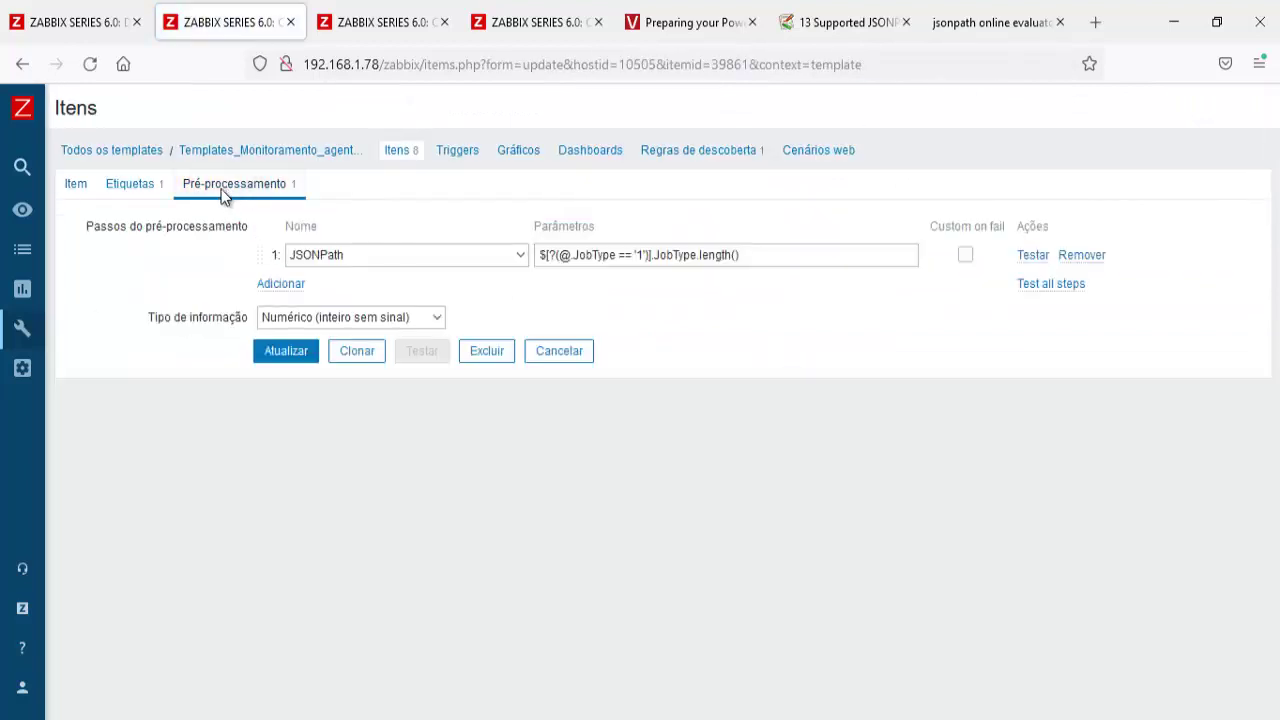
{"action": "left_click", "coordinate": [78, 187]}
{"action": "left_click", "coordinate": [258, 222]}
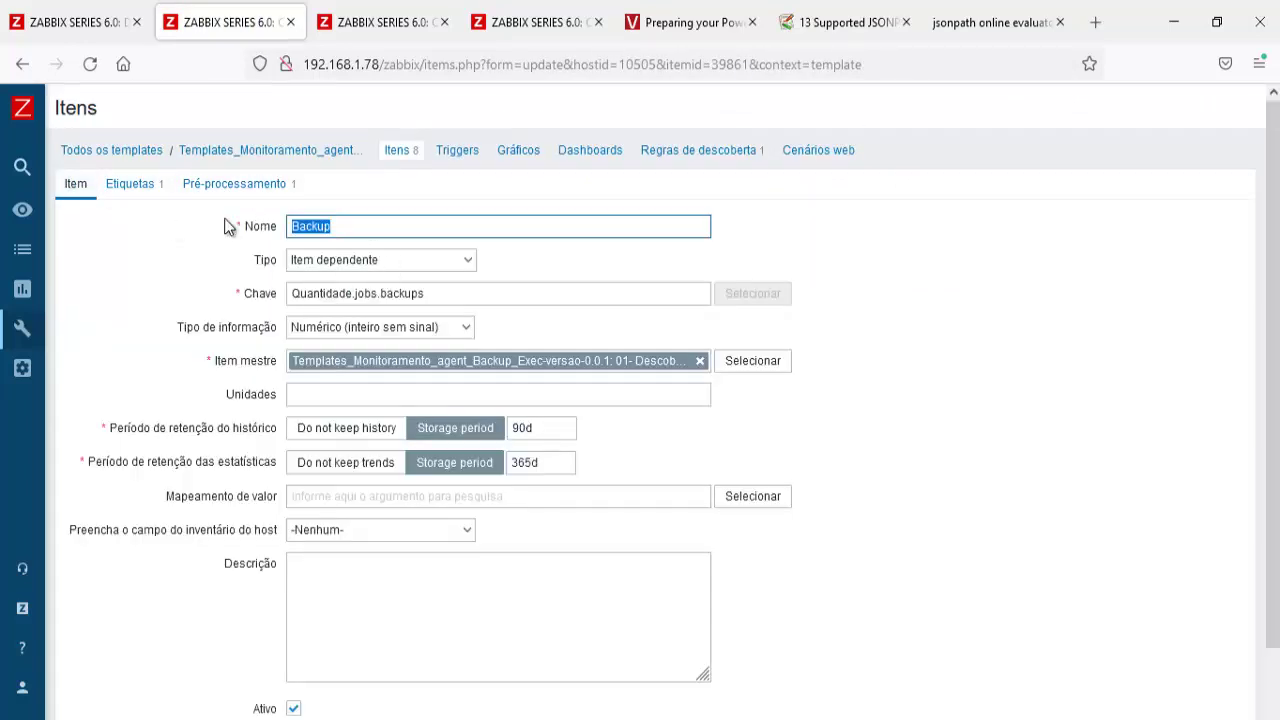
{"action": "left_click", "coordinate": [528, 22]}
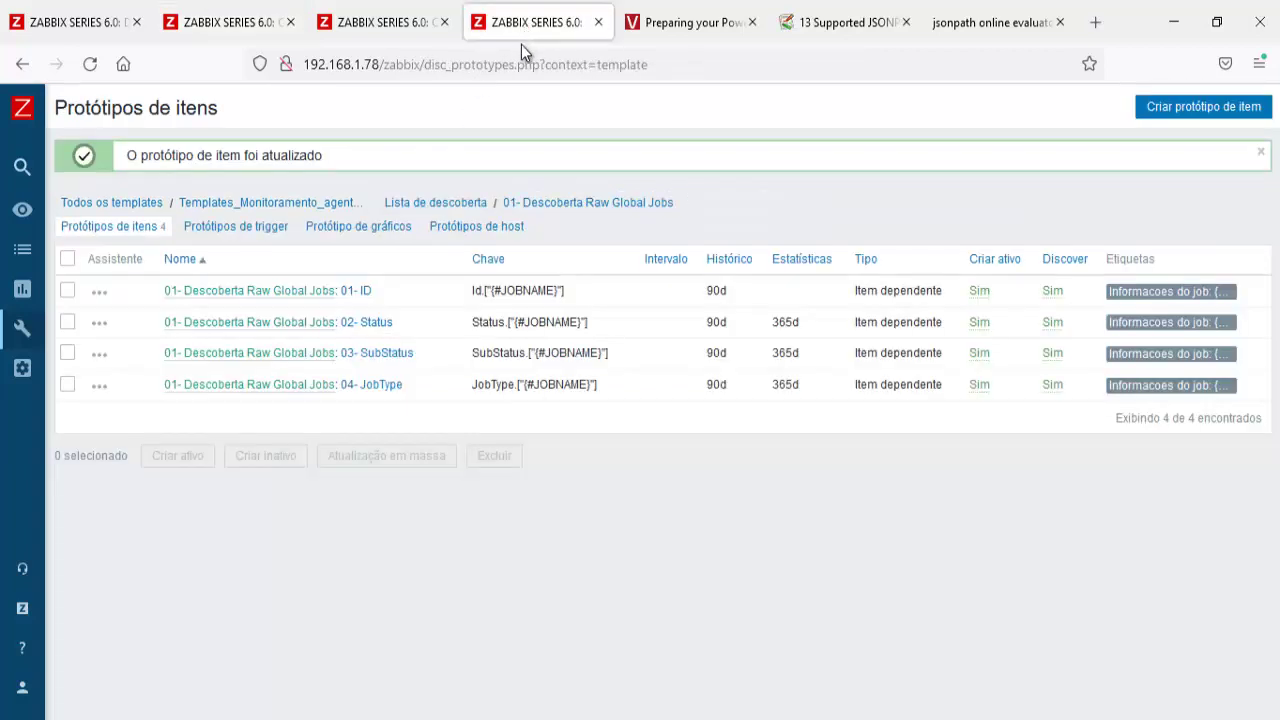
{"action": "left_click", "coordinate": [400, 24]}
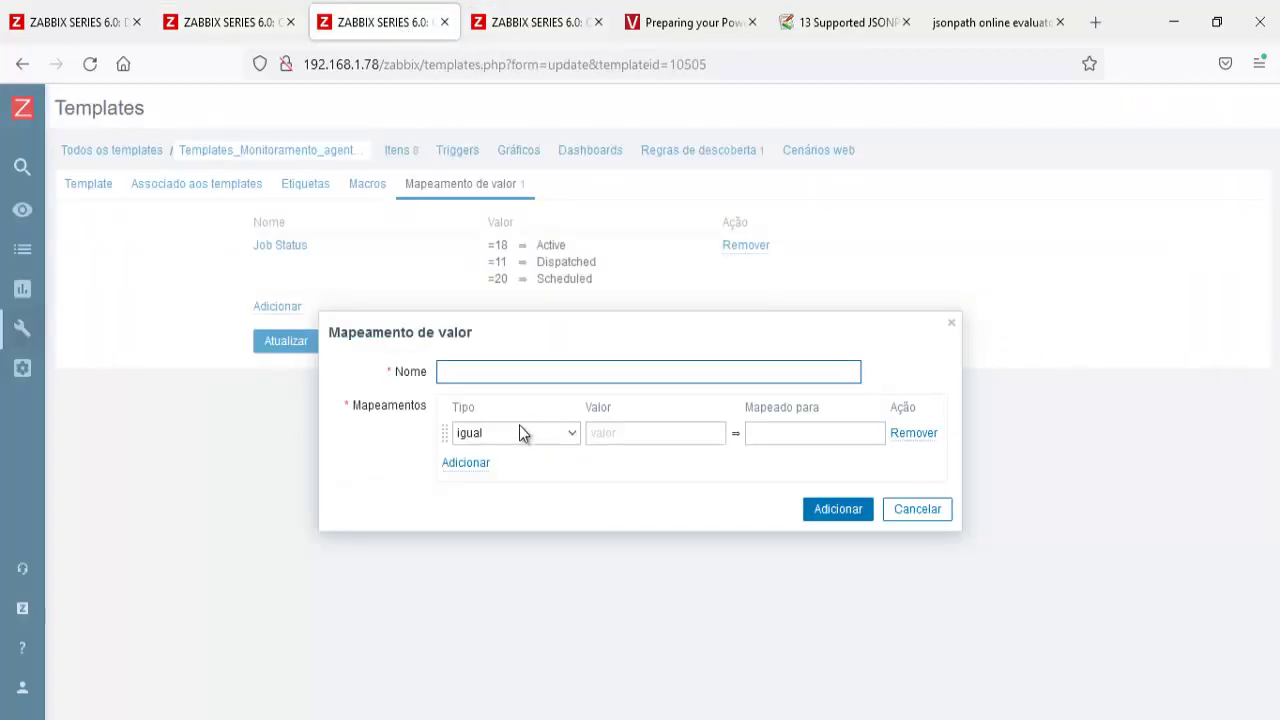
{"action": "type", "text": "job tipo"}
{"action": "left_click", "coordinate": [628, 434]}
{"action": "left_click", "coordinate": [771, 434]}
{"action": "type", "text": "Backup"}
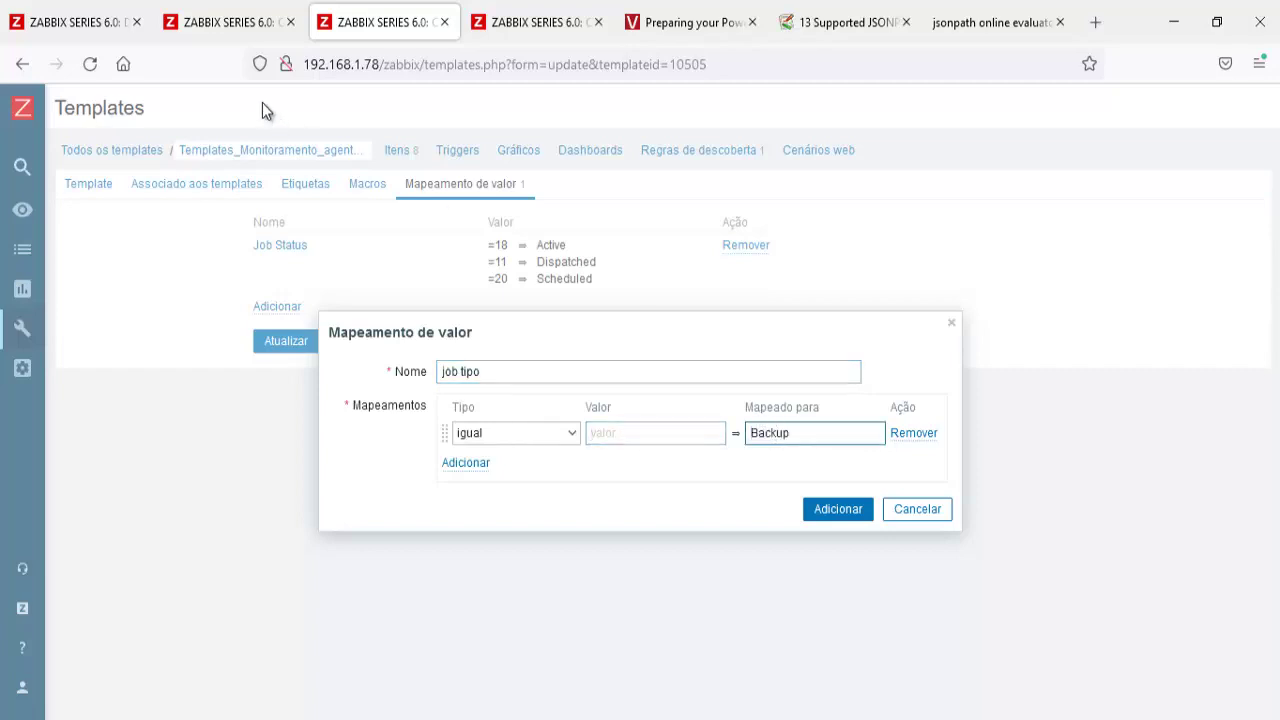
Look up the JobType code in the Backup item's preprocessing and enter 1 as the value mapped to Backup
{"action": "left_click", "coordinate": [222, 22]}
{"action": "left_click", "coordinate": [243, 184]}
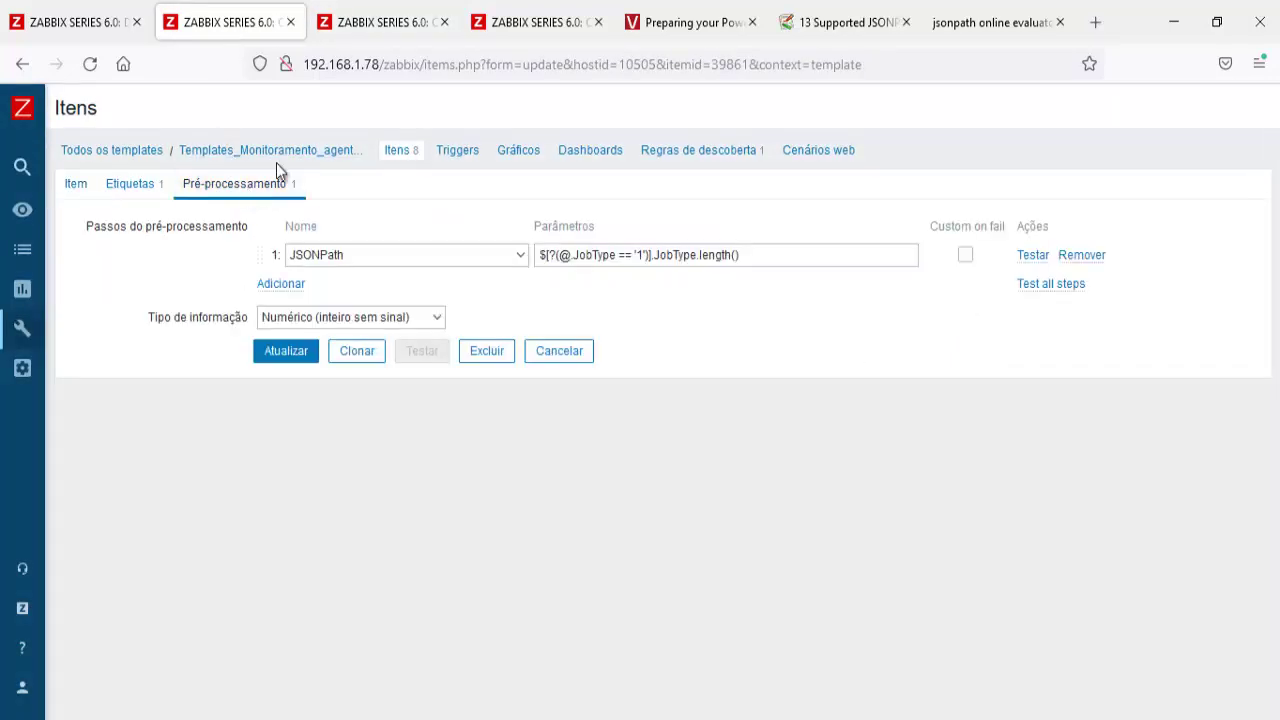
{"action": "left_click", "coordinate": [410, 26]}
{"action": "left_click", "coordinate": [665, 432]}
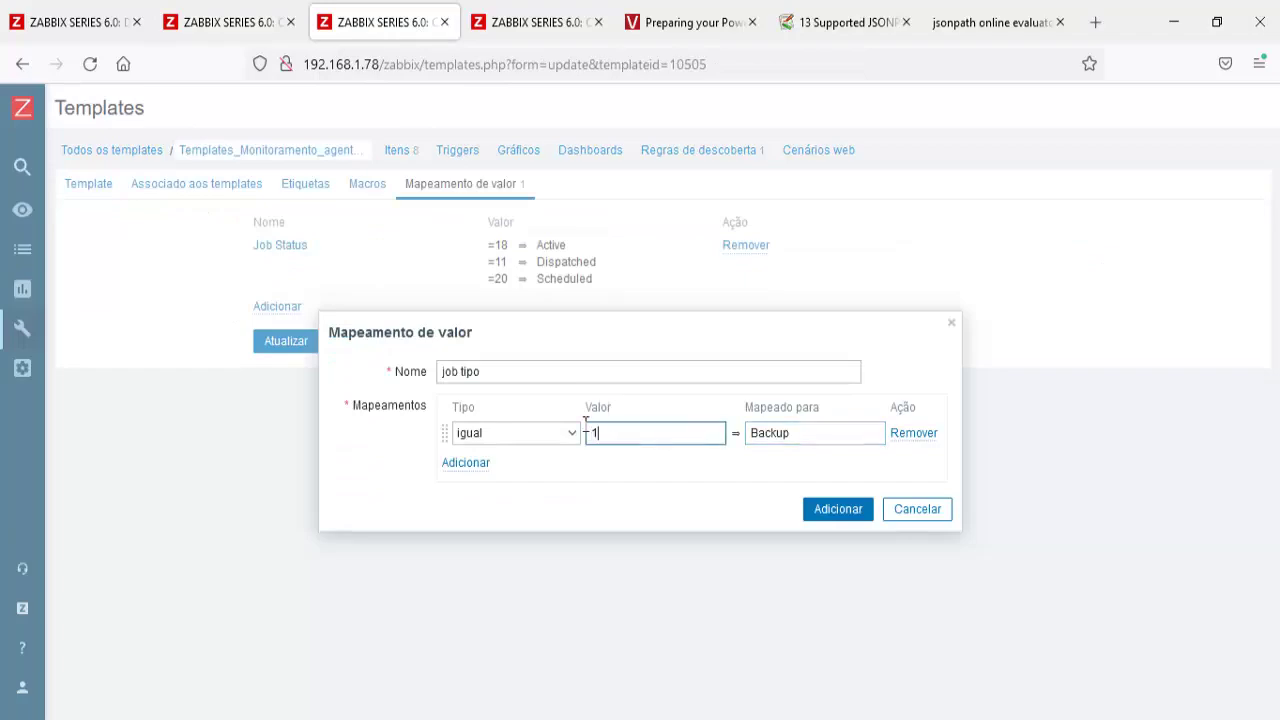
Add a second row to the mapping and open the Duplicate item from the template items tagged "Quantidade: jobs de backups"
{"action": "left_click", "coordinate": [476, 461]}
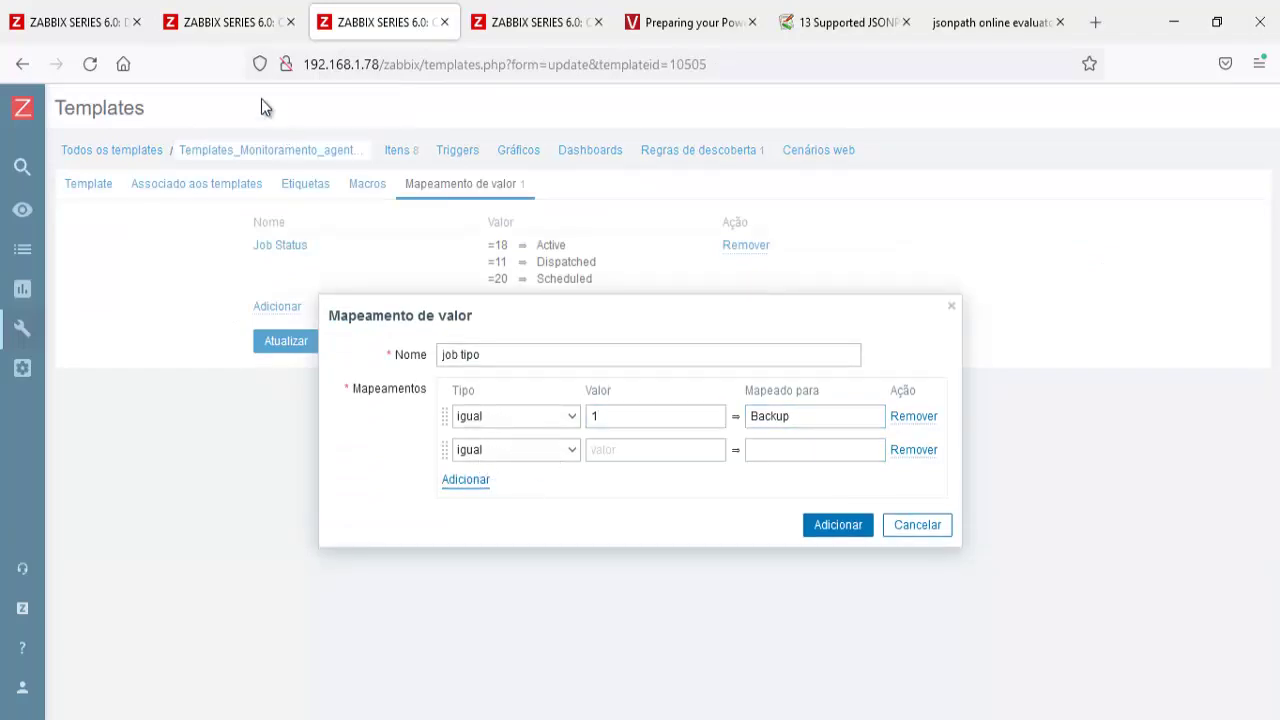
{"action": "left_click", "coordinate": [222, 22]}
{"action": "left_click", "coordinate": [396, 162]}
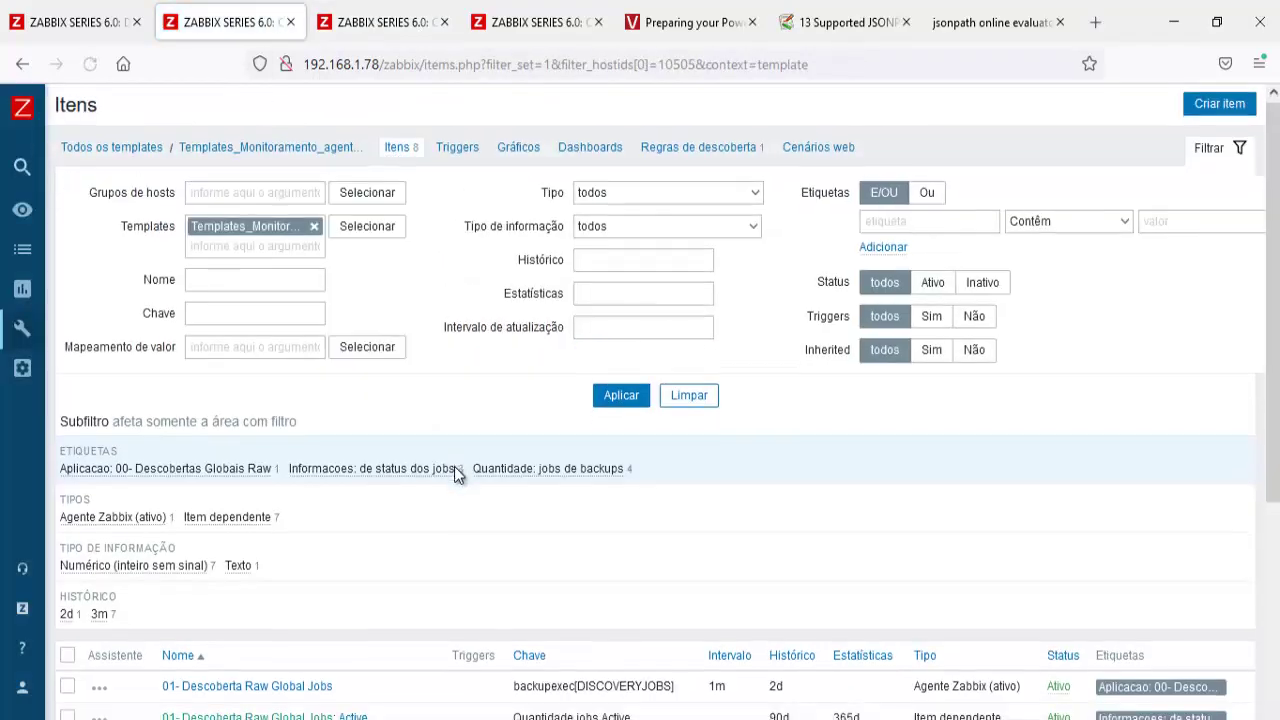
{"action": "scroll", "coordinate": [553, 217], "scroll_direction": "down", "scroll_amount": 3}
{"action": "left_click", "coordinate": [555, 228]}
{"action": "scroll", "coordinate": [477, 423], "scroll_direction": "down", "scroll_amount": 3}
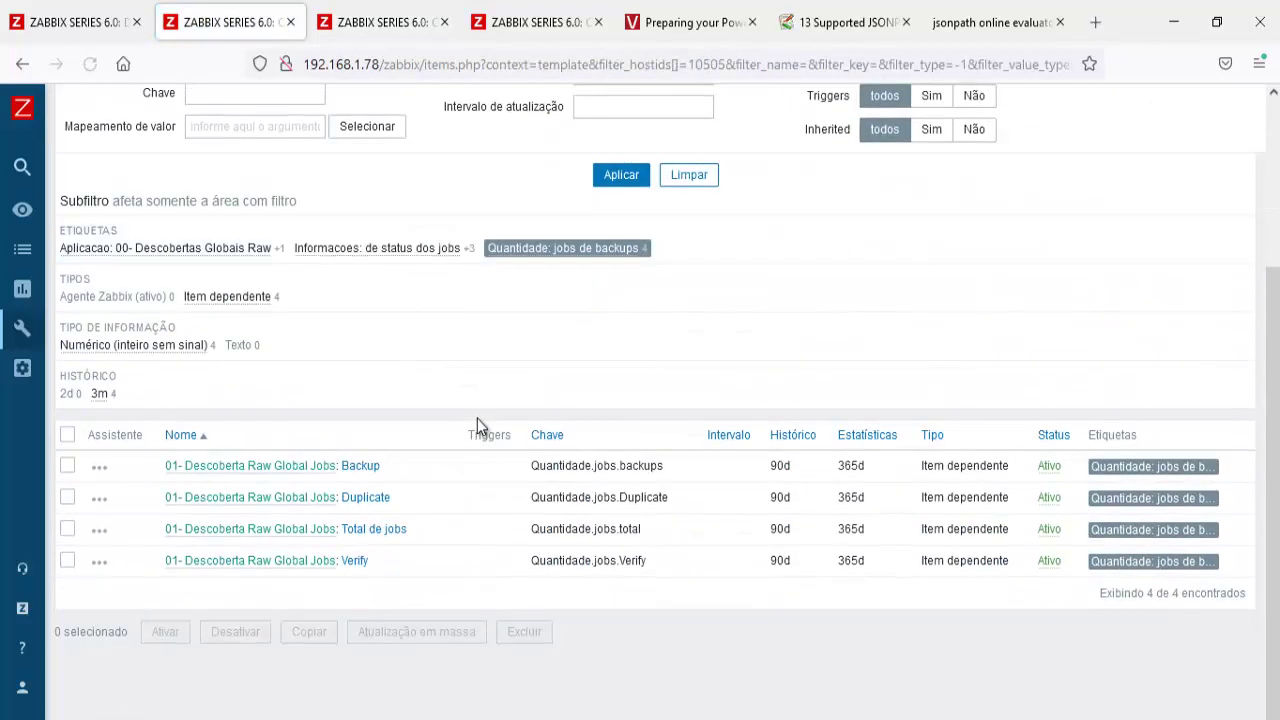
{"action": "left_click", "coordinate": [368, 505]}
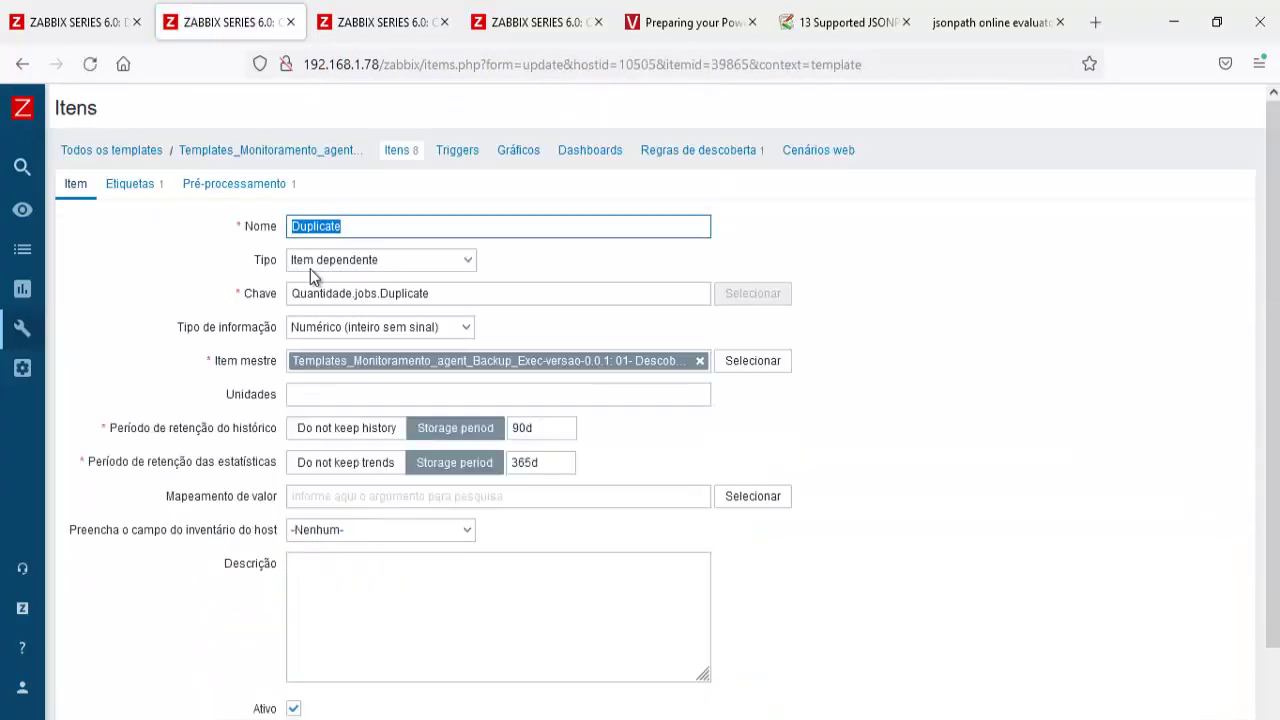
Copy the Duplicate item's name, check its JobType code in the preprocessing, and map value 7 to Duplicate
{"action": "left_click", "coordinate": [366, 223]}
{"action": "left_click", "coordinate": [258, 224]}
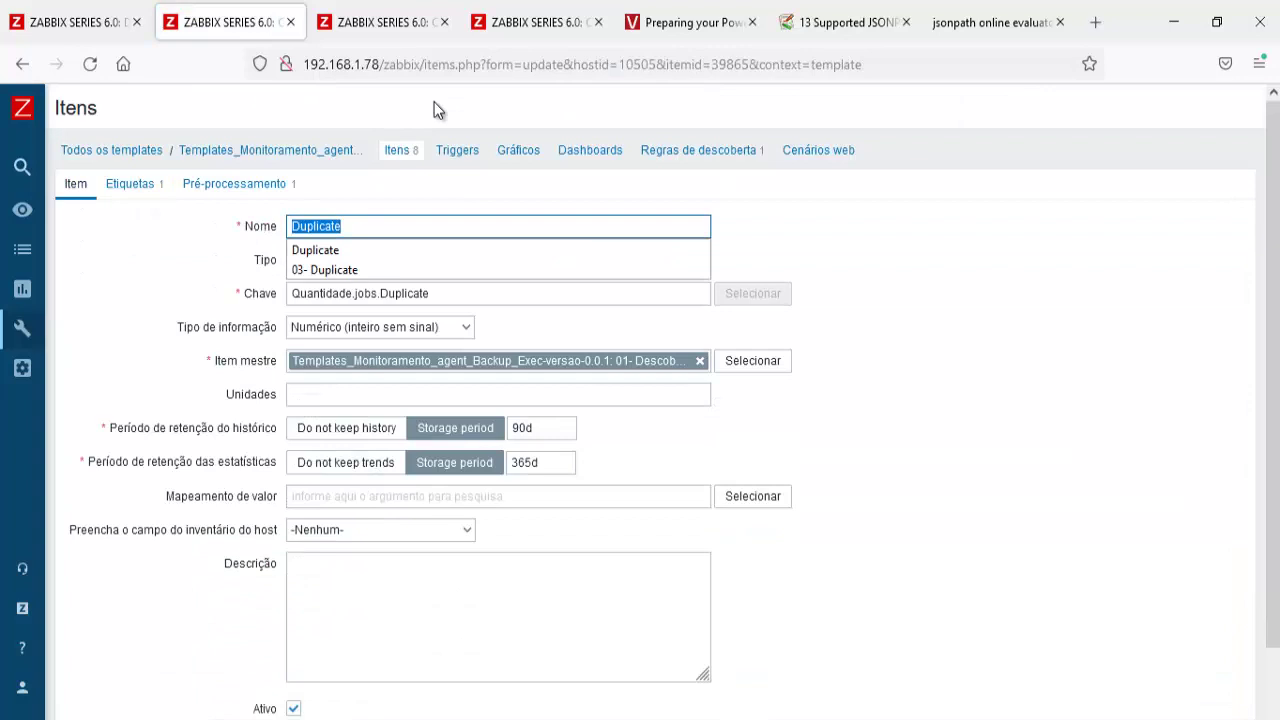
{"action": "left_click", "coordinate": [240, 185]}
{"action": "left_click", "coordinate": [408, 36]}
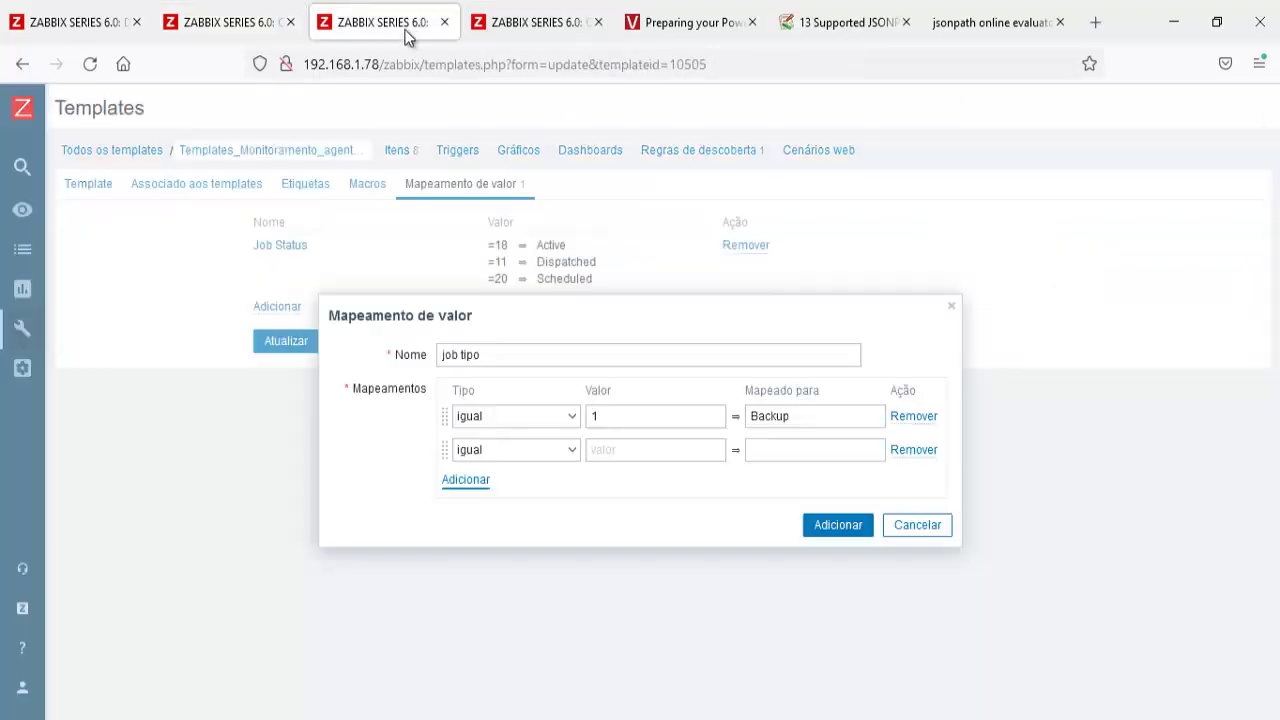
{"action": "left_click", "coordinate": [660, 453]}
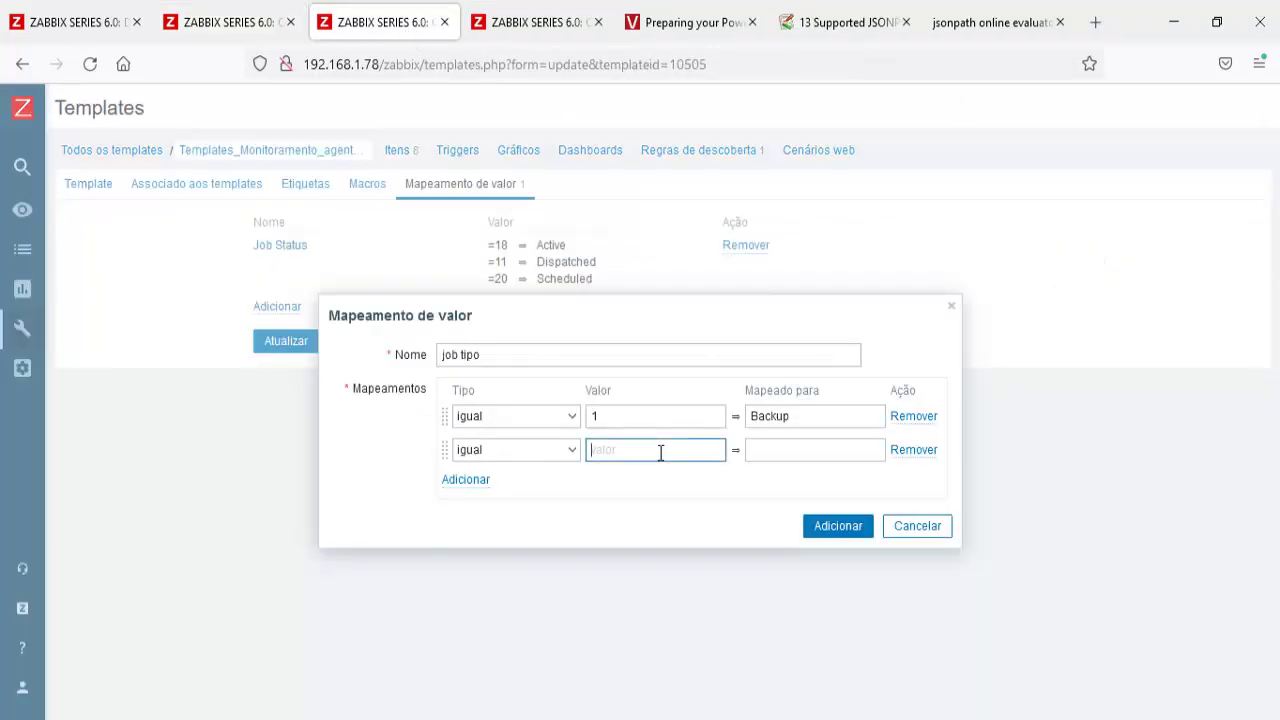
{"action": "left_click", "coordinate": [852, 449]}
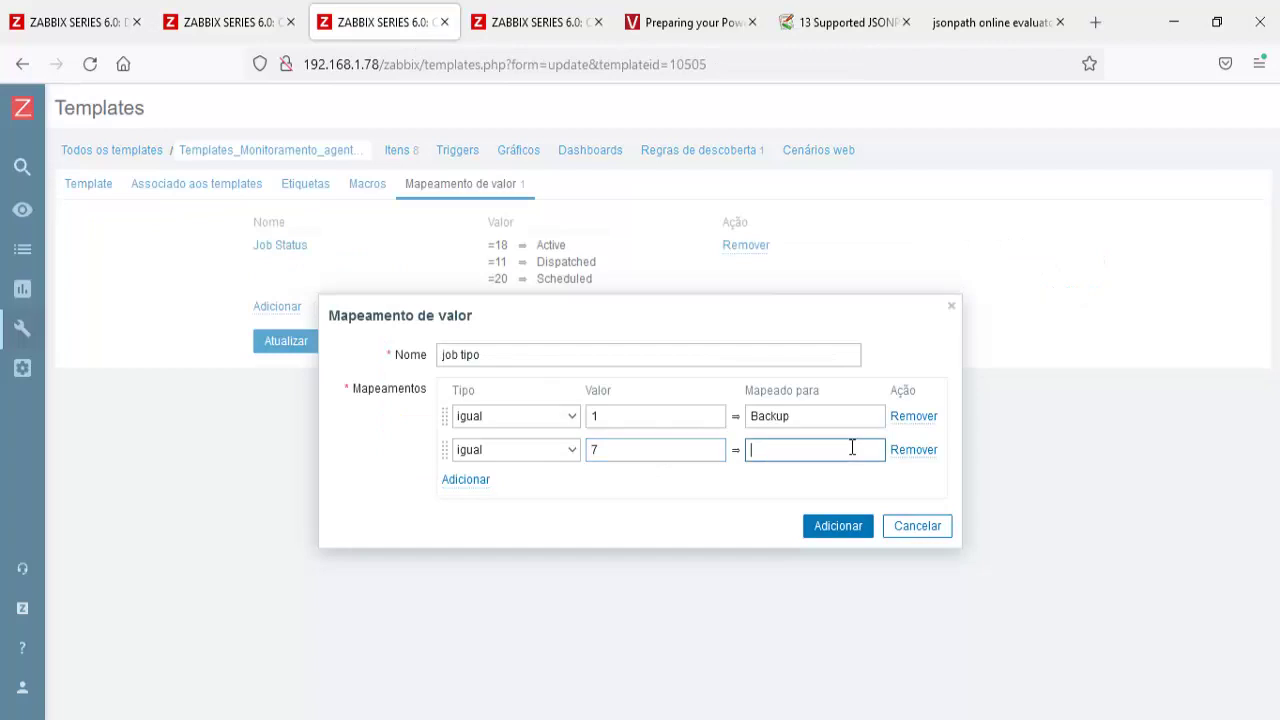
Add a third row to the mapping and open the Verify item from the template items tagged "Quantidade: jobs de backups"
{"action": "left_click", "coordinate": [476, 479]}
{"action": "left_click", "coordinate": [230, 24]}
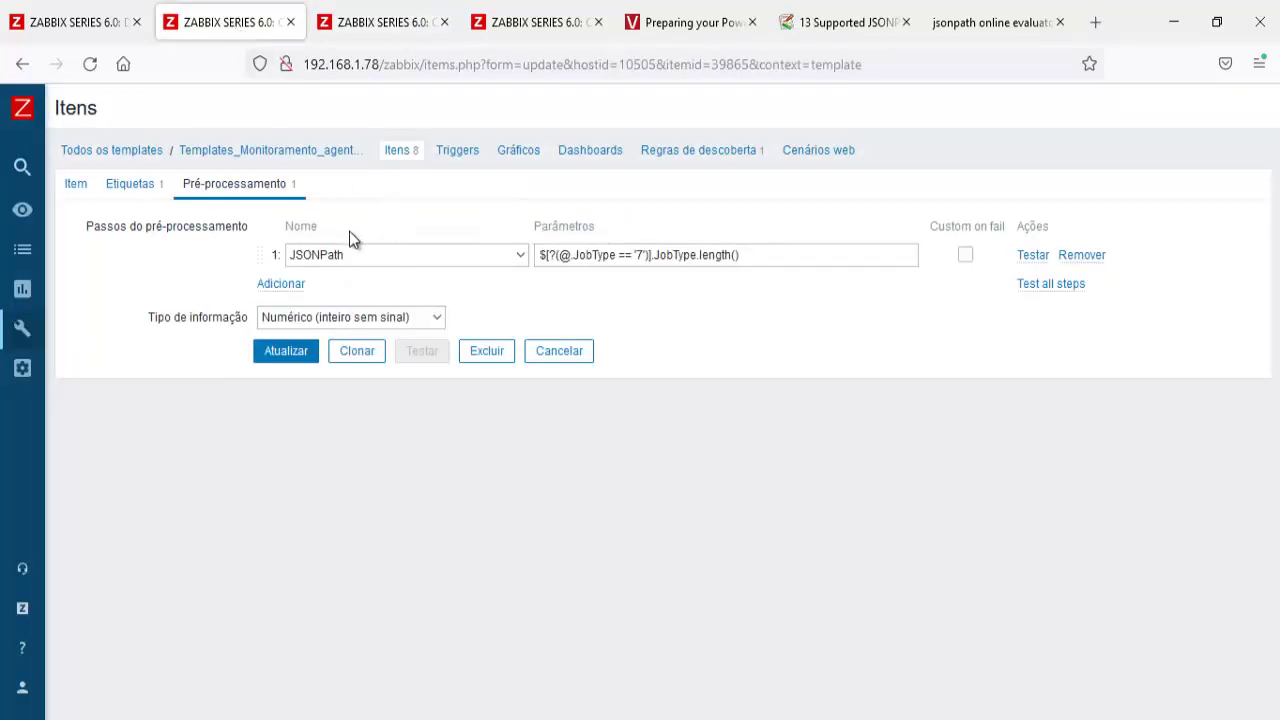
{"action": "left_click", "coordinate": [76, 185]}
{"action": "left_click", "coordinate": [397, 152]}
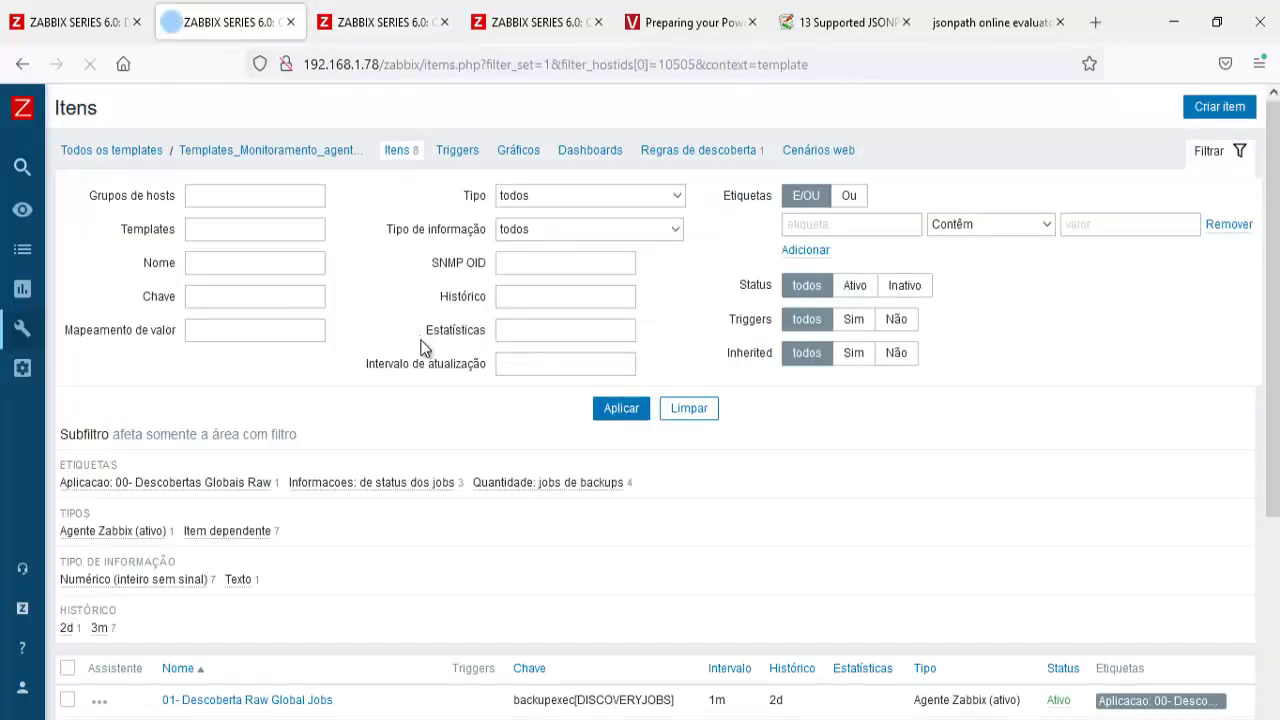
{"action": "left_click", "coordinate": [530, 476]}
{"action": "scroll", "coordinate": [535, 485], "scroll_direction": "down", "scroll_amount": 3}
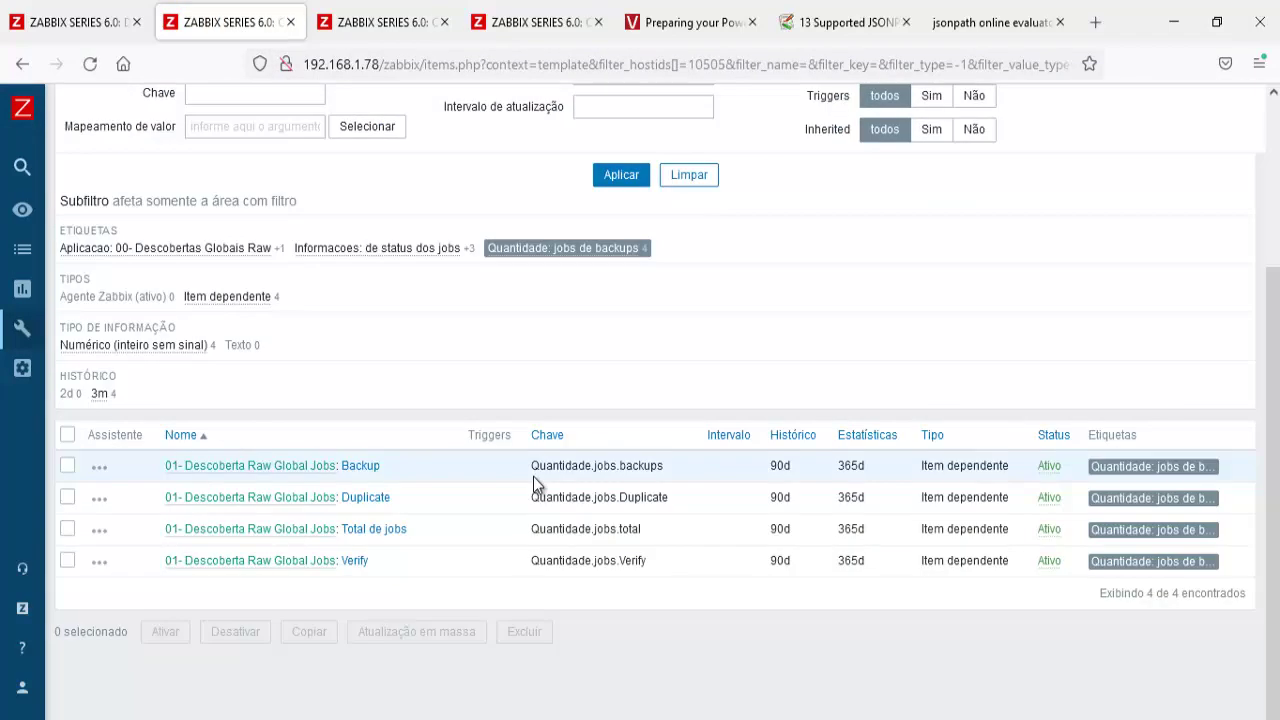
{"action": "left_click", "coordinate": [354, 566]}
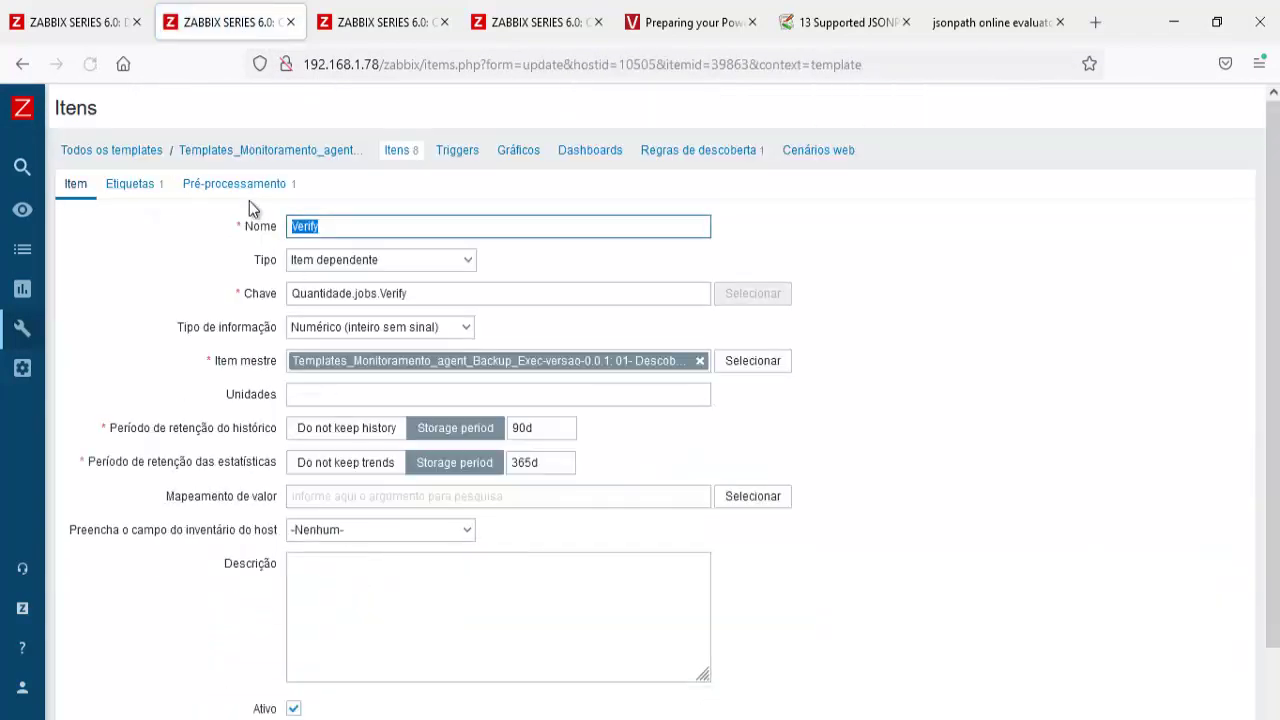
Look up the Verify item's JobType code, map value 3 to Verify in "job tipo", and save the mapping in the template
{"action": "left_click", "coordinate": [249, 186]}
{"action": "left_click", "coordinate": [78, 185]}
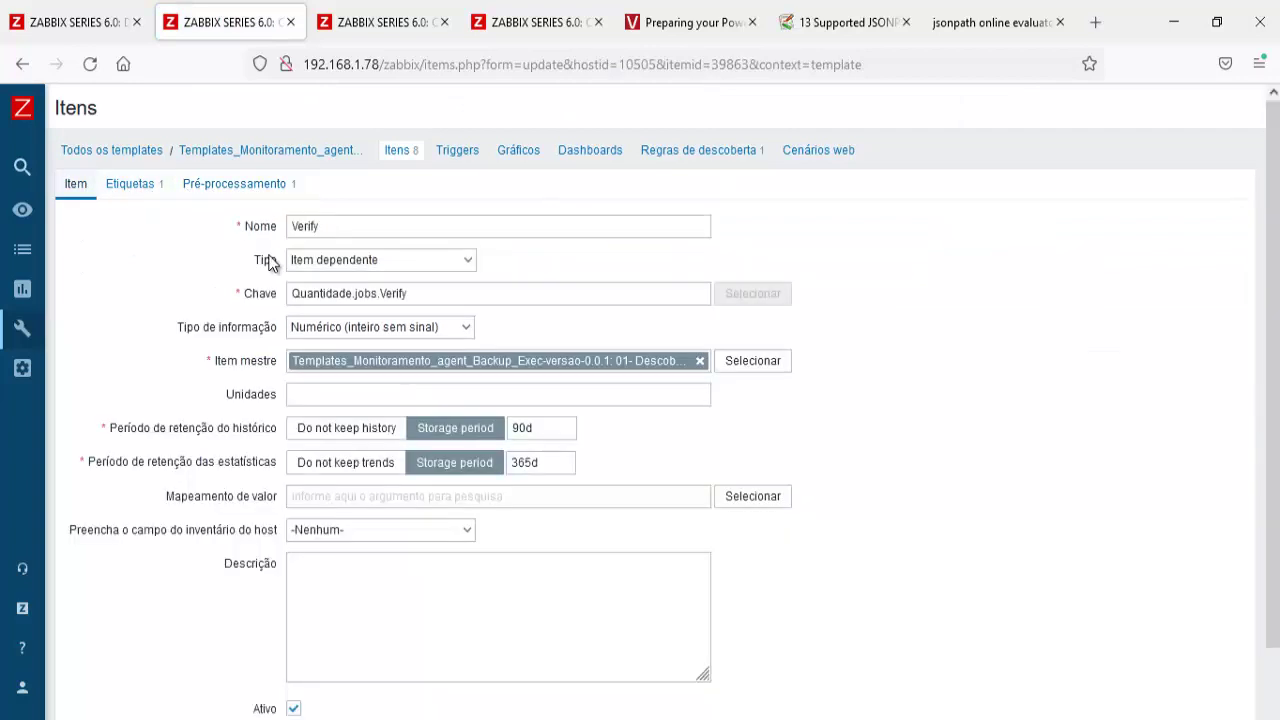
{"action": "left_click_drag", "start_coordinate": [373, 229], "coordinate": [232, 214]}
{"action": "key", "text": "ctrl+c"}
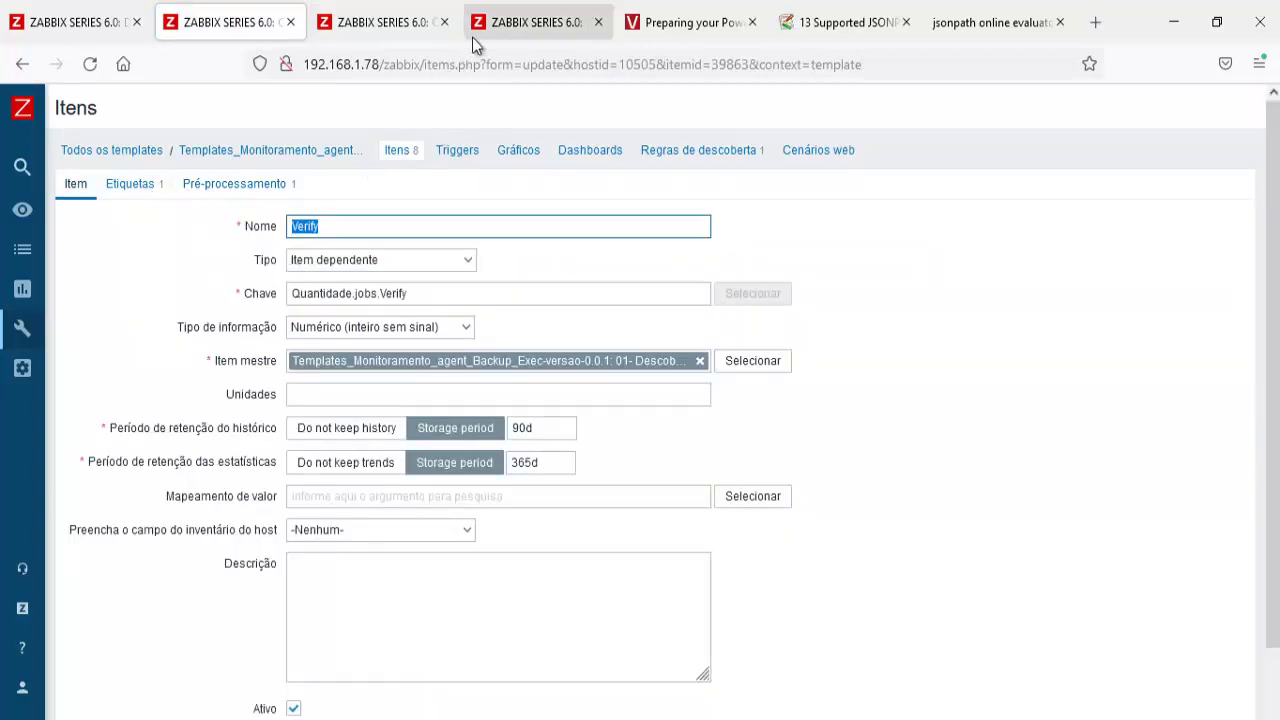
{"action": "left_click", "coordinate": [402, 28]}
{"action": "left_click", "coordinate": [622, 462]}
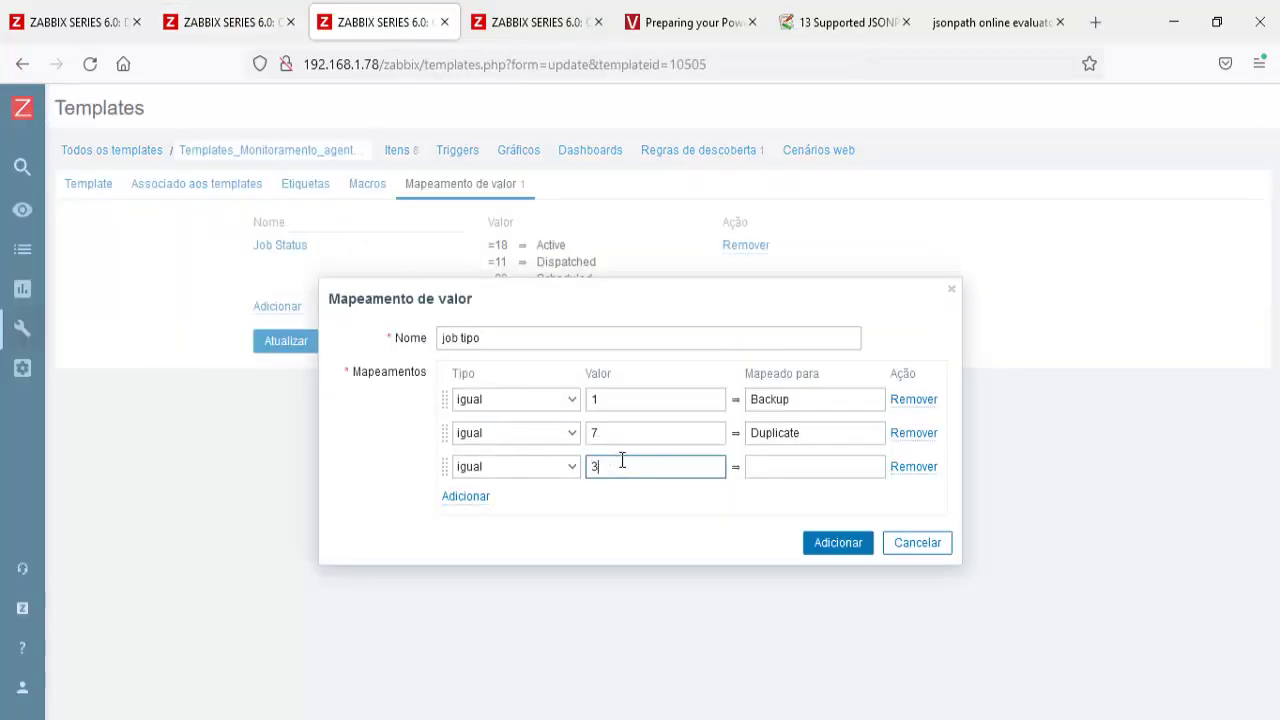
{"action": "left_click", "coordinate": [780, 476]}
{"action": "key", "text": "ctrl+v"}
{"action": "left_click", "coordinate": [837, 543]}
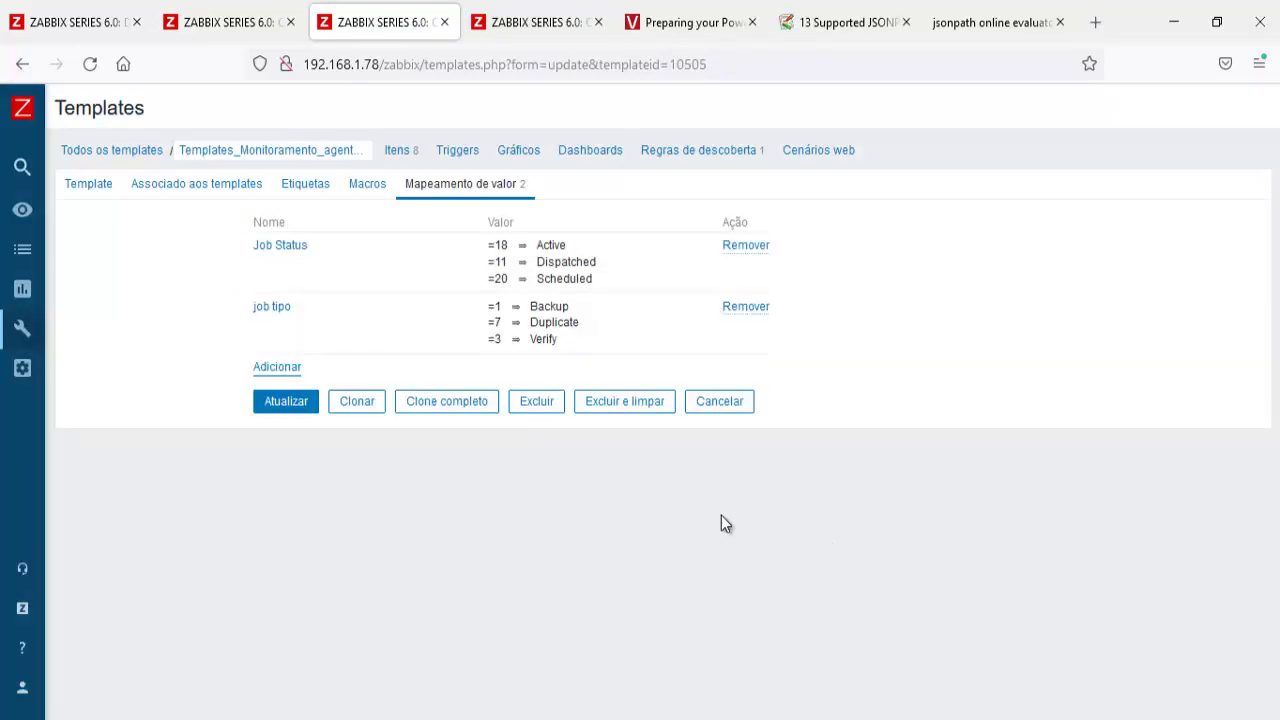
{"action": "left_click", "coordinate": [281, 410]}
Assign the job tipo value mapping to the 04- JobType item prototype and save it
{"action": "left_click", "coordinate": [503, 28]}
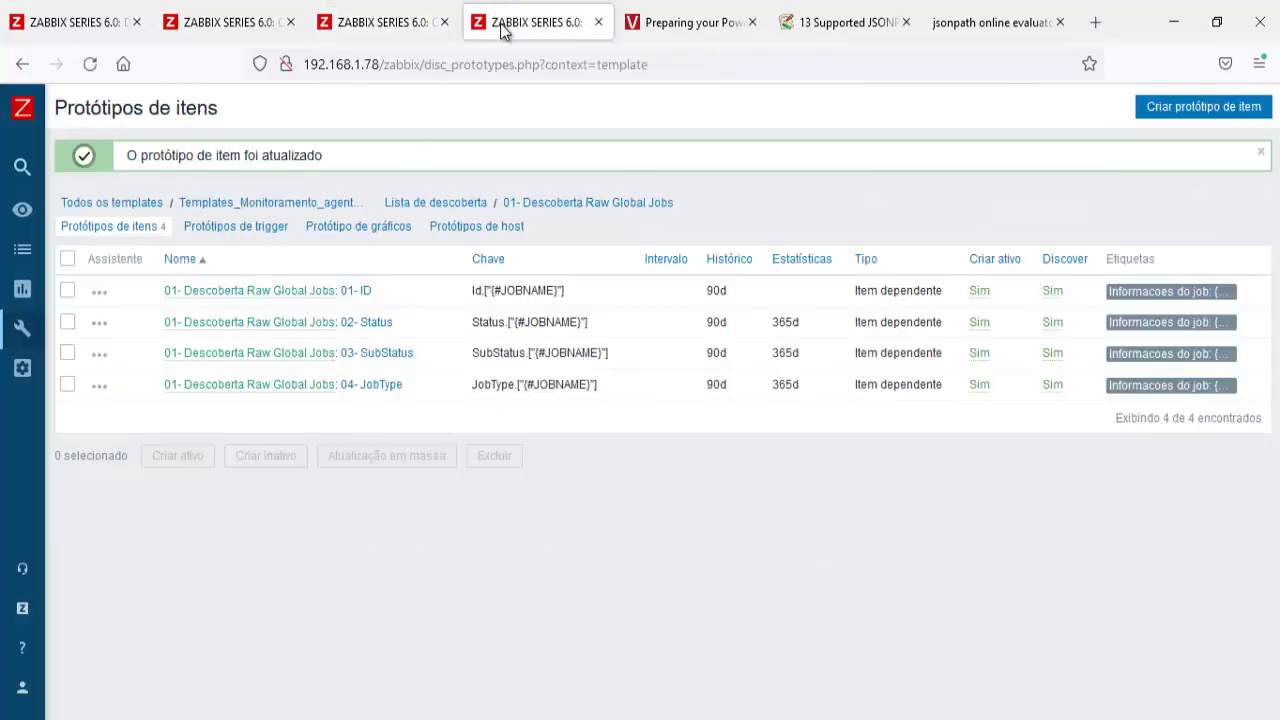
{"action": "left_click", "coordinate": [384, 396]}
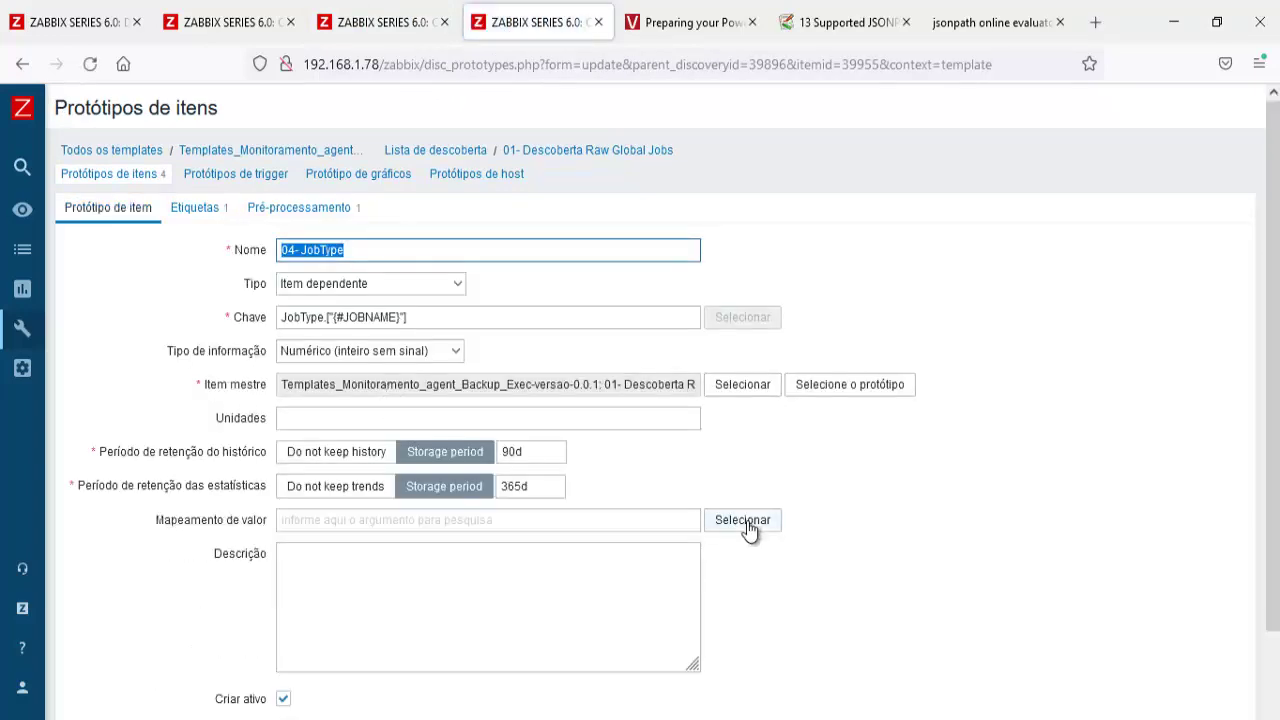
{"action": "left_click", "coordinate": [748, 528]}
{"action": "left_click", "coordinate": [691, 455]}
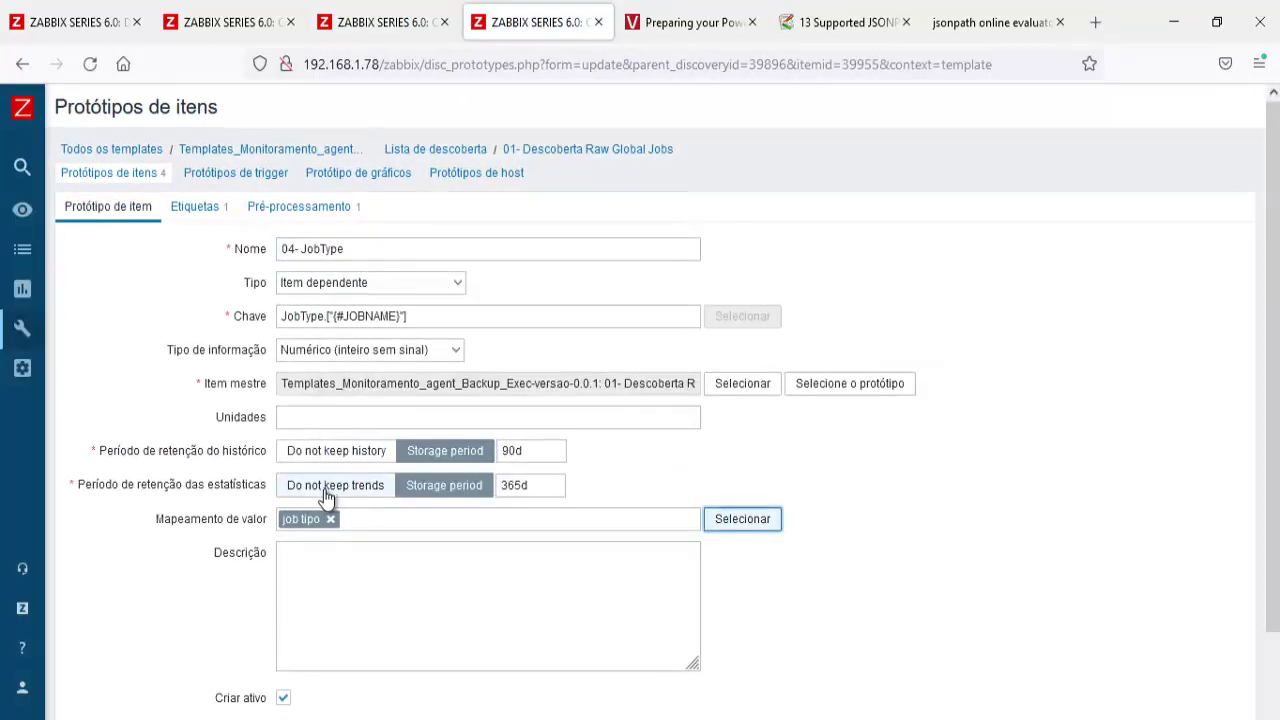
{"action": "scroll", "coordinate": [327, 497], "scroll_direction": "down", "scroll_amount": 3}
{"action": "left_click", "coordinate": [296, 637]}
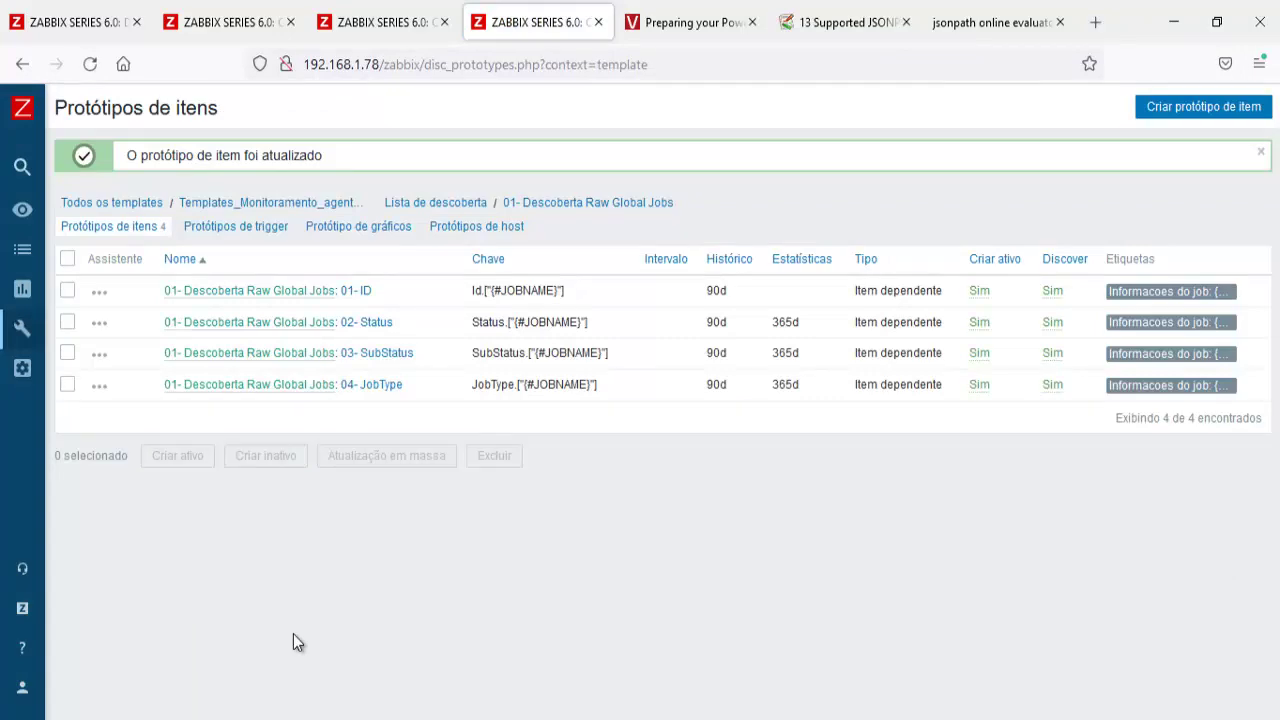
Reapply the Hosts/BackupExec filter in the latest data to refresh the discovered job items
{"action": "left_click", "coordinate": [77, 24]}
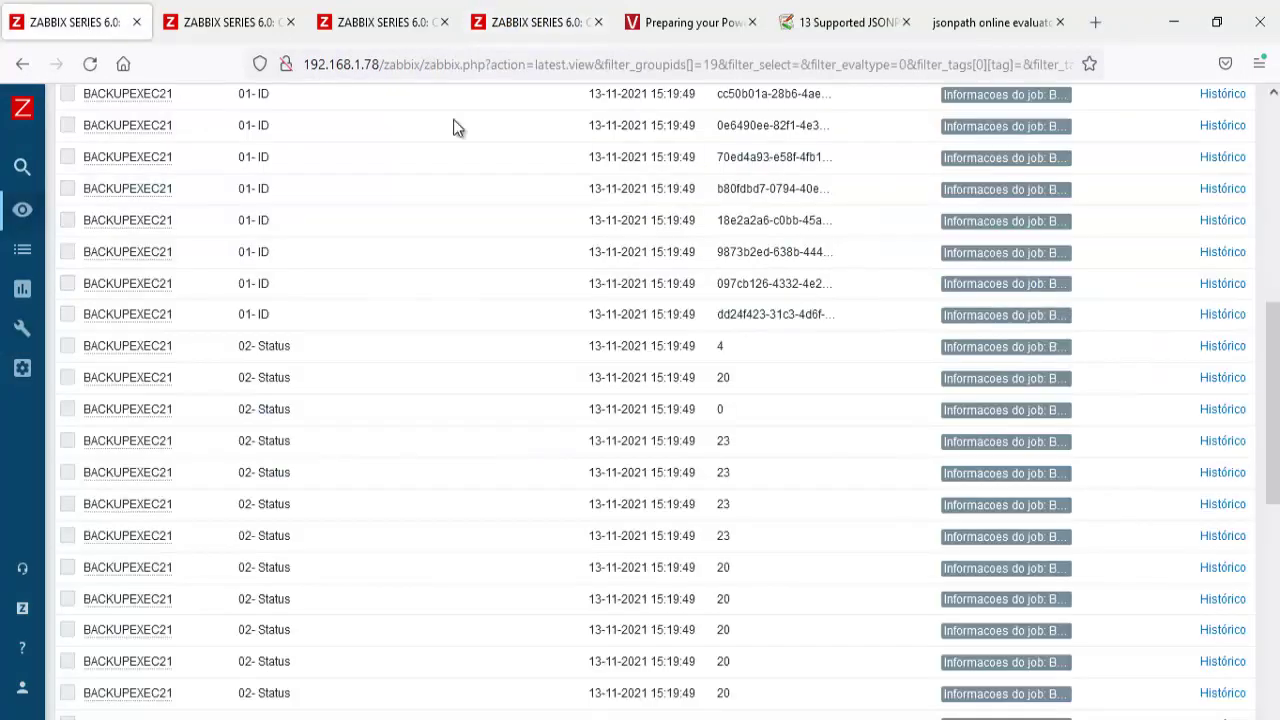
{"action": "scroll", "coordinate": [453, 119], "scroll_direction": "up", "scroll_amount": 5}
{"action": "left_click", "coordinate": [624, 331]}
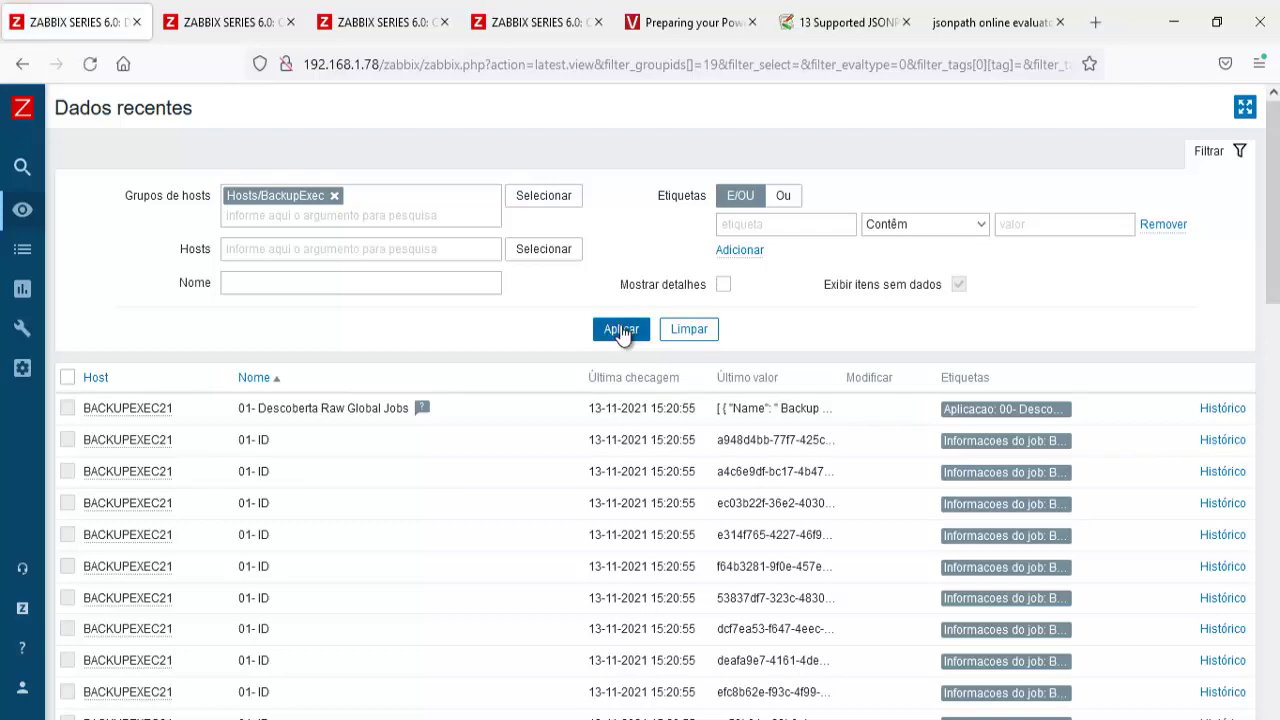
Set the lost items retention period of the 01- Descoberta Raw Global Jobs discovery rule to 0d and save it
{"action": "left_click", "coordinate": [519, 26]}
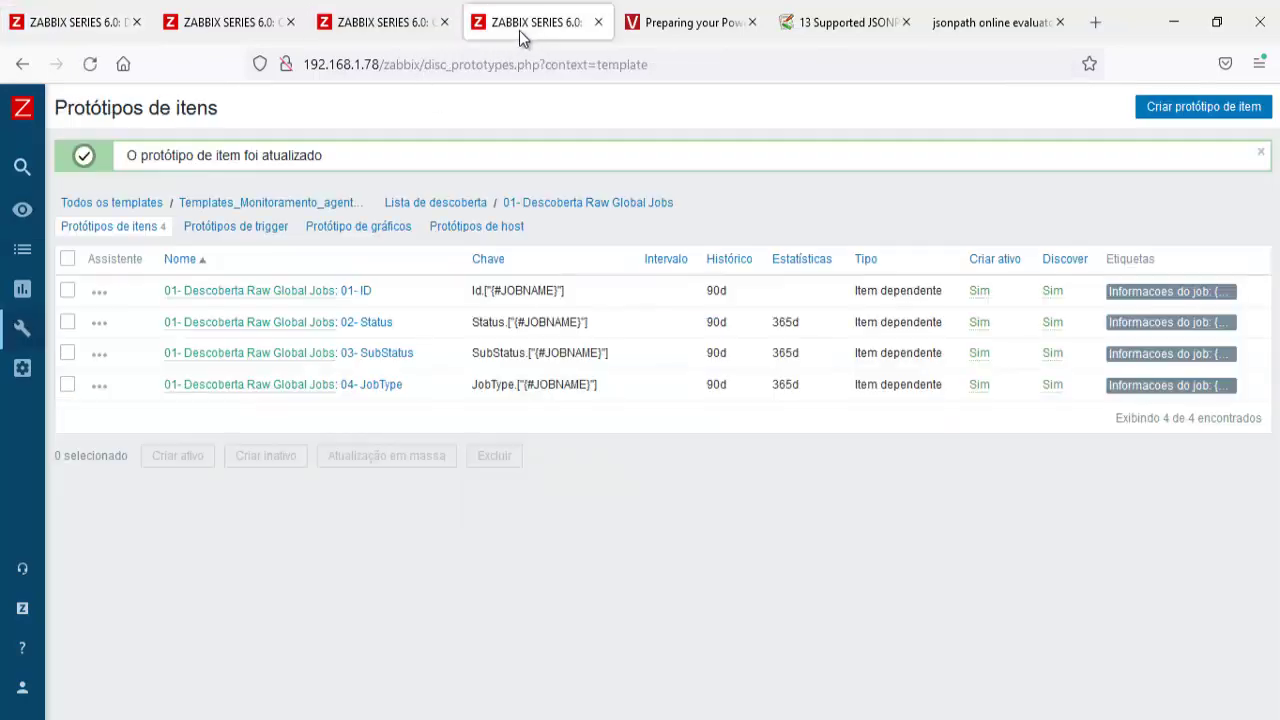
{"action": "left_click", "coordinate": [614, 204]}
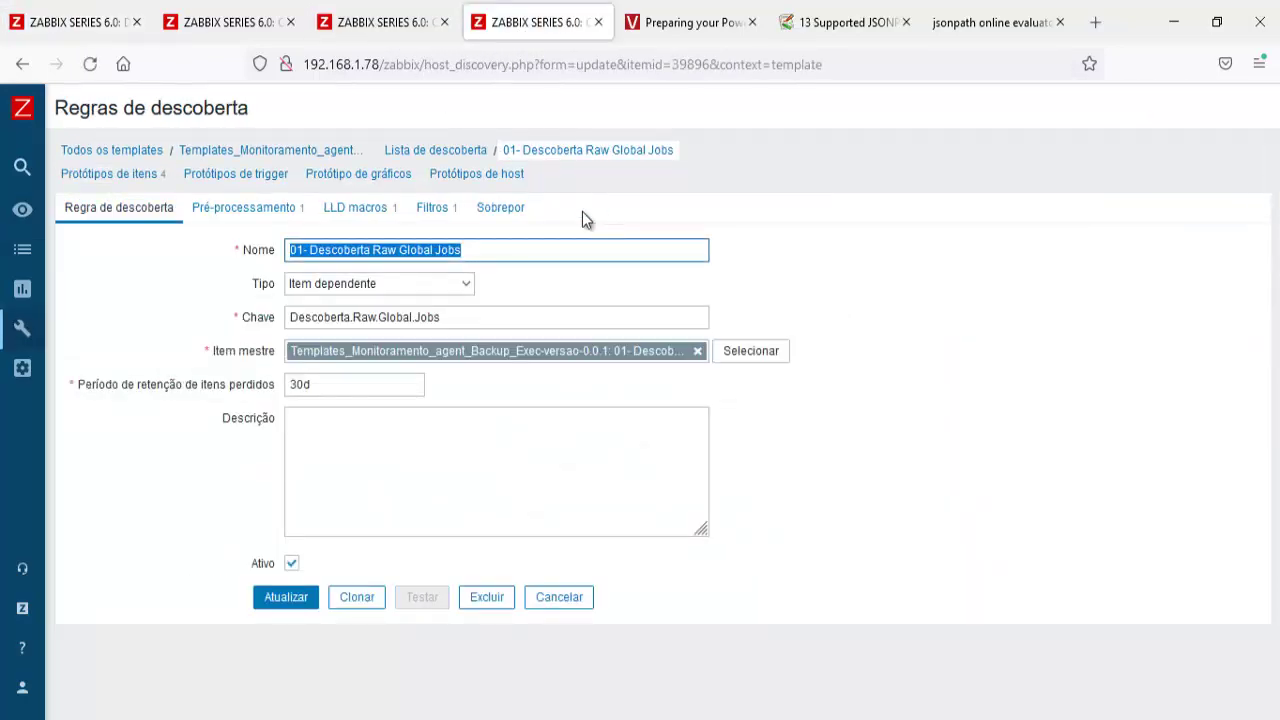
{"action": "left_click", "coordinate": [307, 389]}
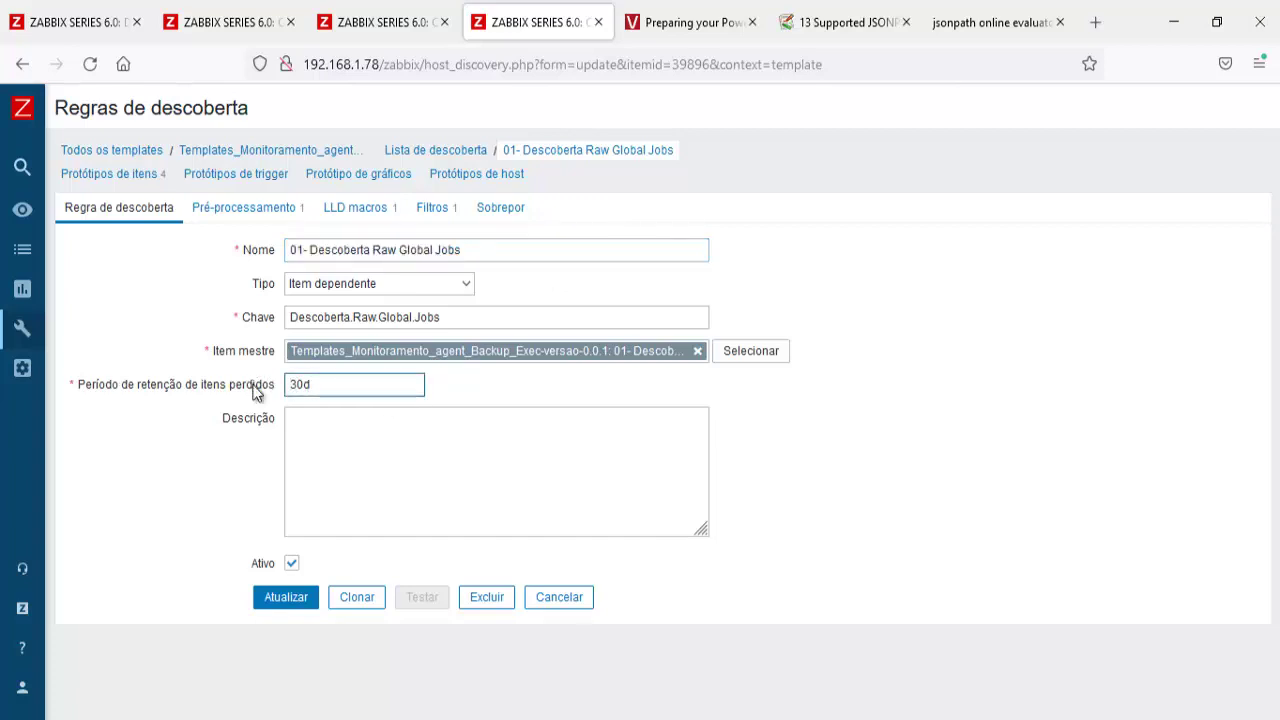
{"action": "left_click", "coordinate": [270, 600]}
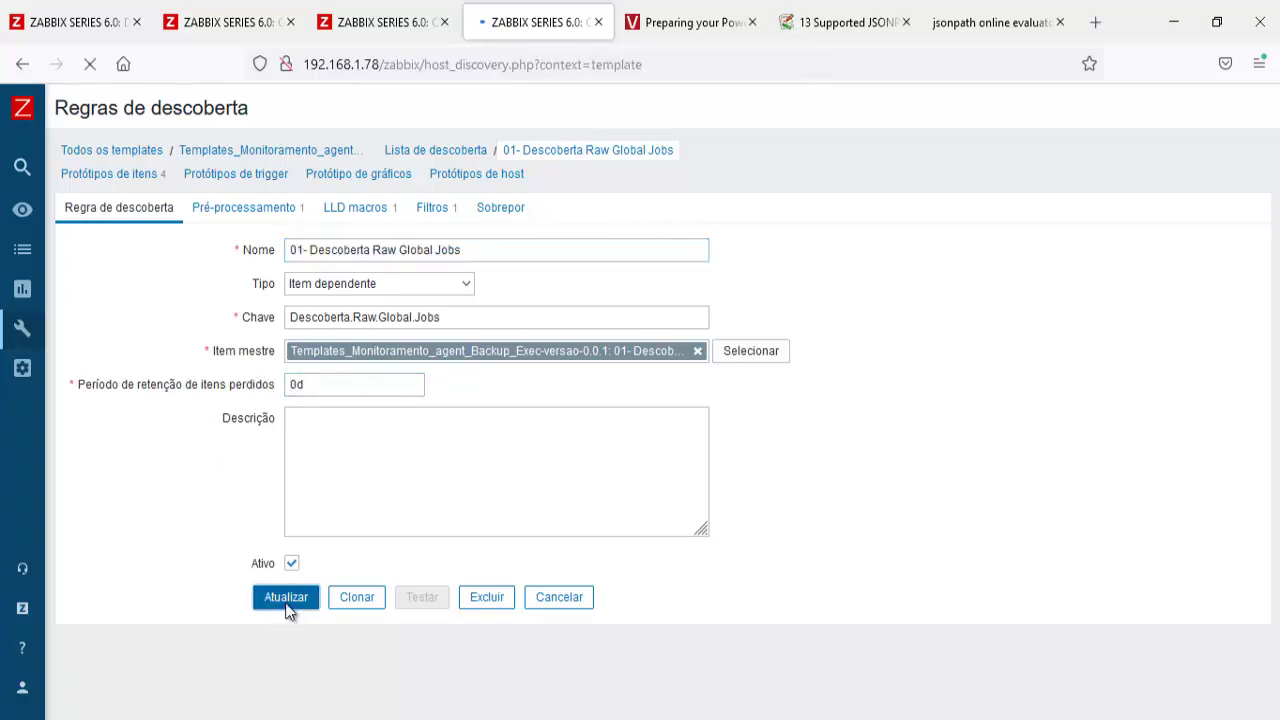
Reapply the Hosts/BackupExec filter in the latest data and look through the discovered ID, Status and SubStatus items
{"action": "key", "text": "ctrl+1"}
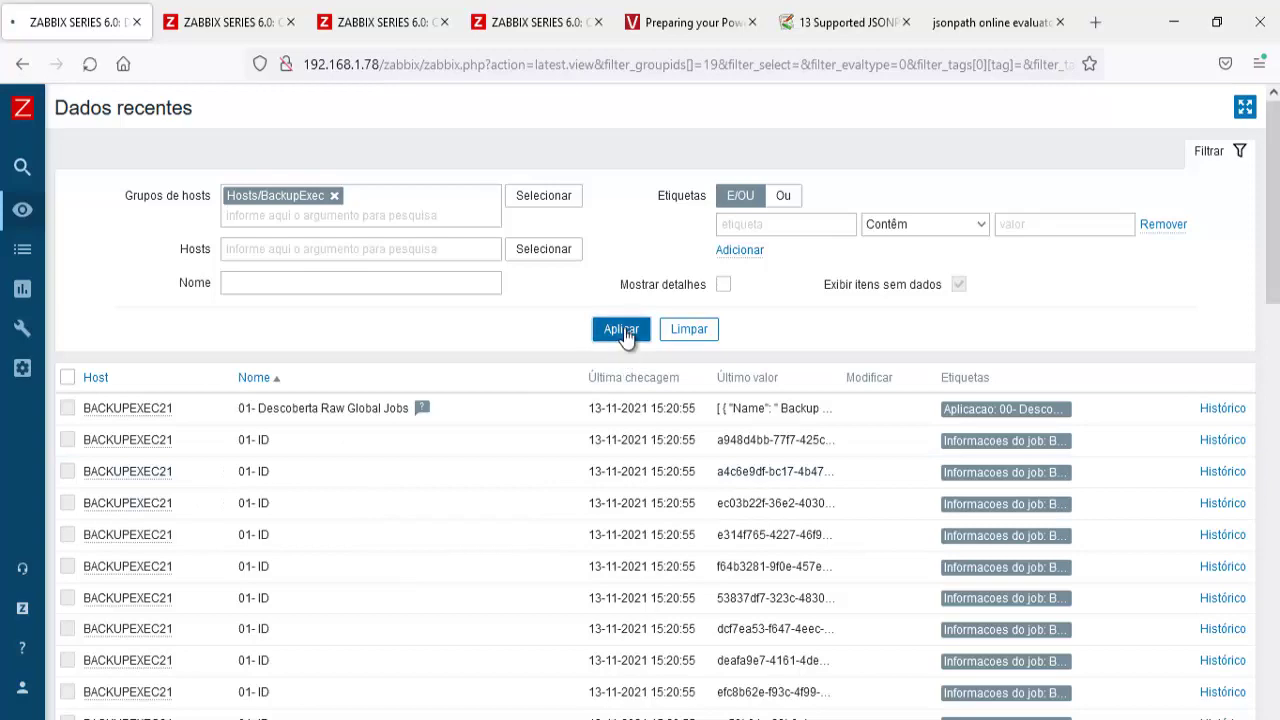
{"action": "left_click", "coordinate": [621, 329]}
{"action": "scroll", "coordinate": [626, 337], "scroll_direction": "down", "scroll_amount": 8}
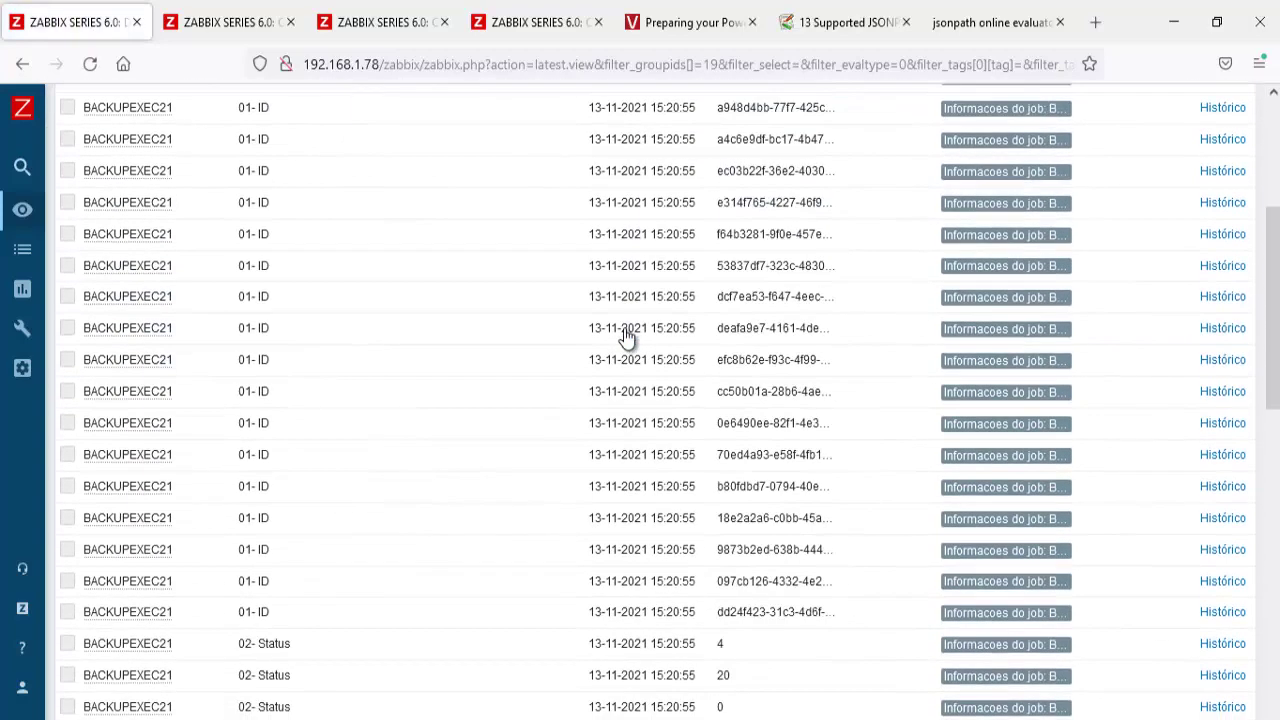
{"action": "scroll", "coordinate": [626, 337], "scroll_direction": "down", "scroll_amount": 5}
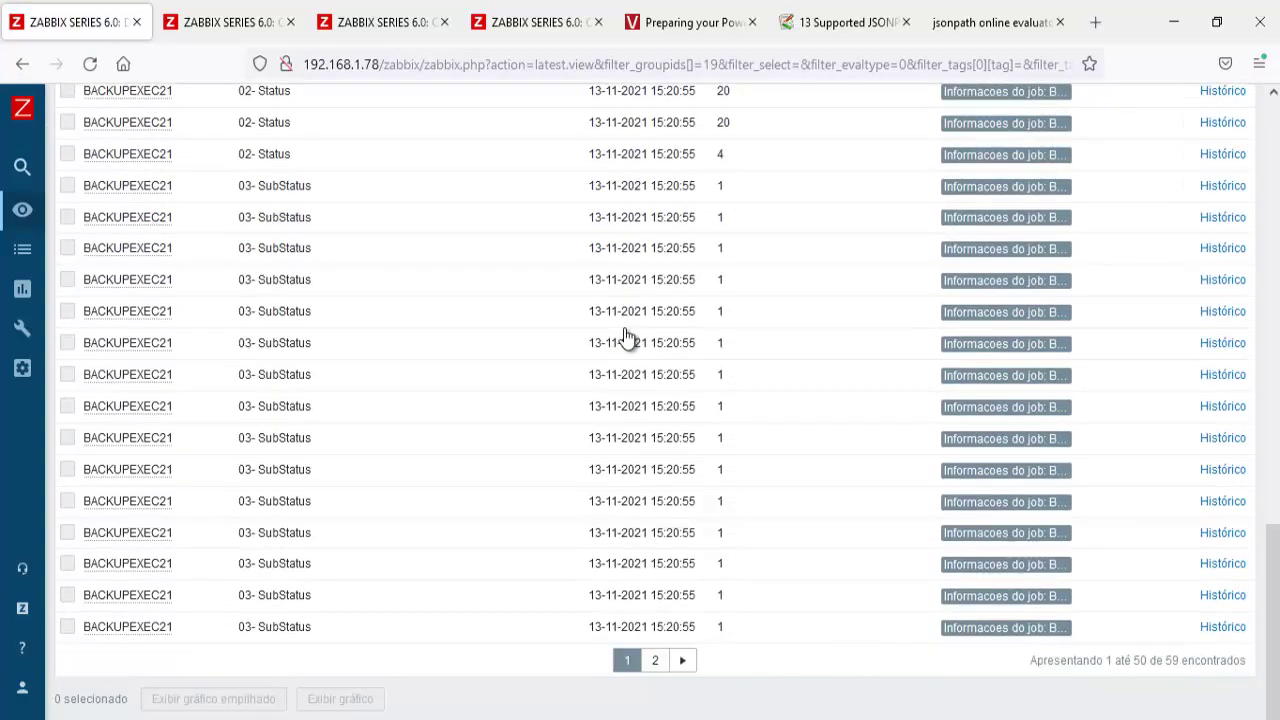
{"action": "scroll", "coordinate": [628, 335], "scroll_direction": "up", "scroll_amount": 10}
Open the item list of host BACKUPEXEC21, check the deletion notice of the first lost 01- ID item, and reapply the item filter
{"action": "left_click", "coordinate": [212, 32]}
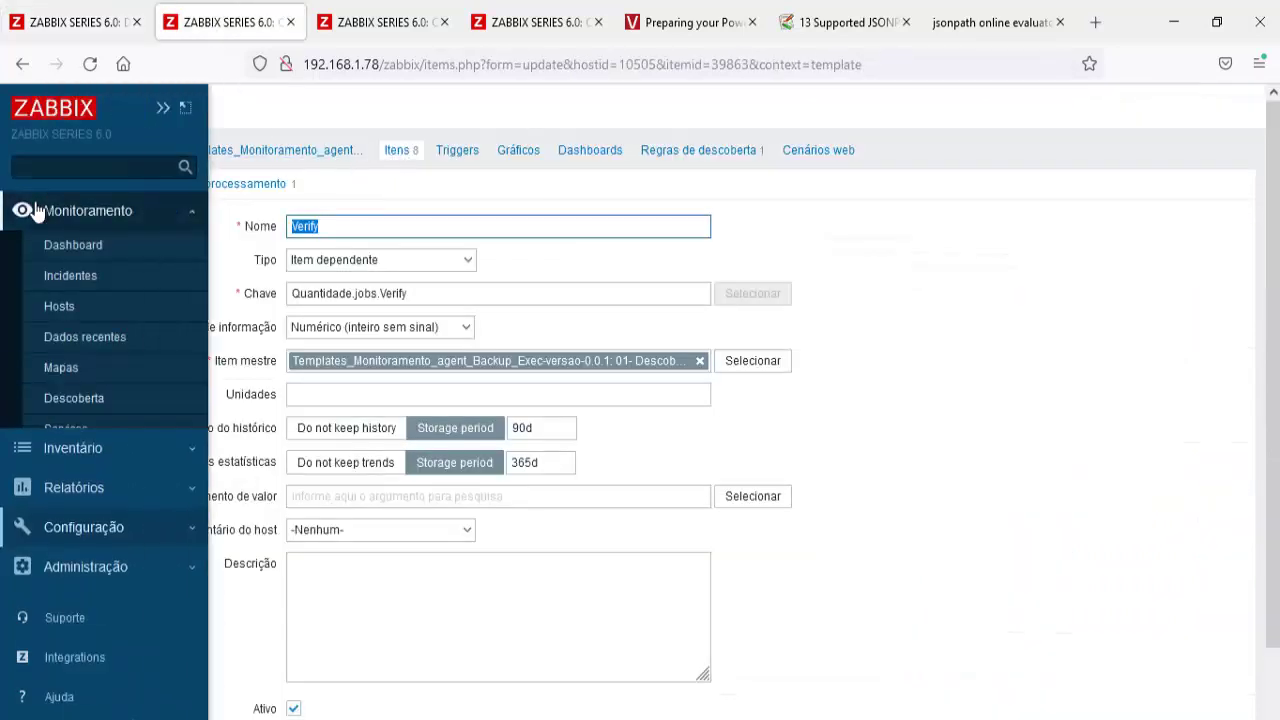
{"action": "mouse_move", "coordinate": [22, 210]}
{"action": "left_click", "coordinate": [107, 548]}
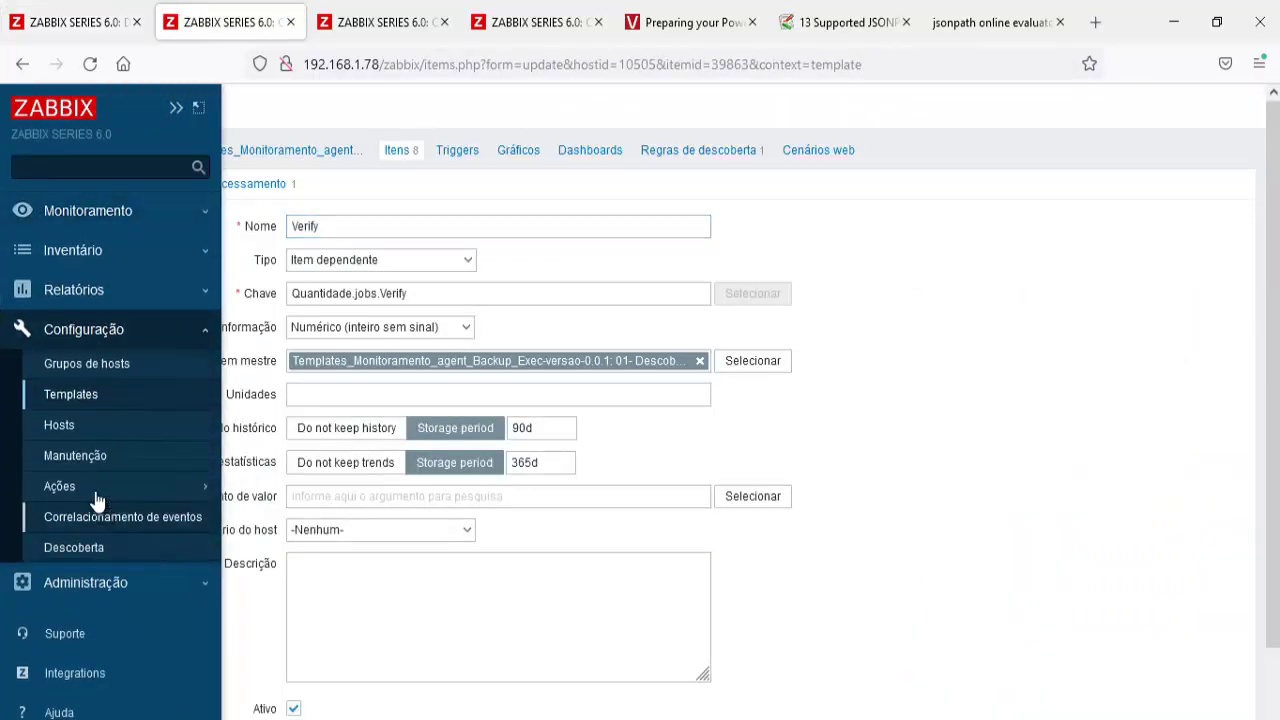
{"action": "left_click", "coordinate": [28, 428]}
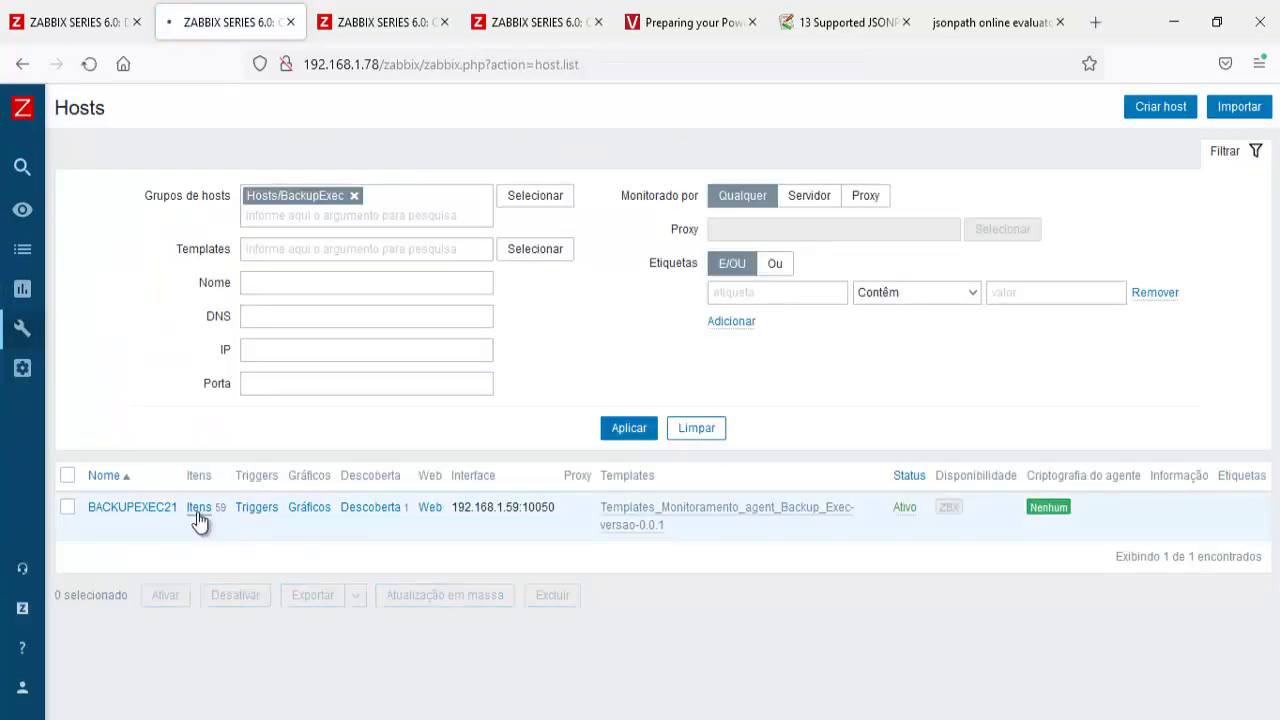
{"action": "left_click", "coordinate": [196, 508]}
{"action": "scroll", "coordinate": [198, 515], "scroll_direction": "down", "scroll_amount": 5}
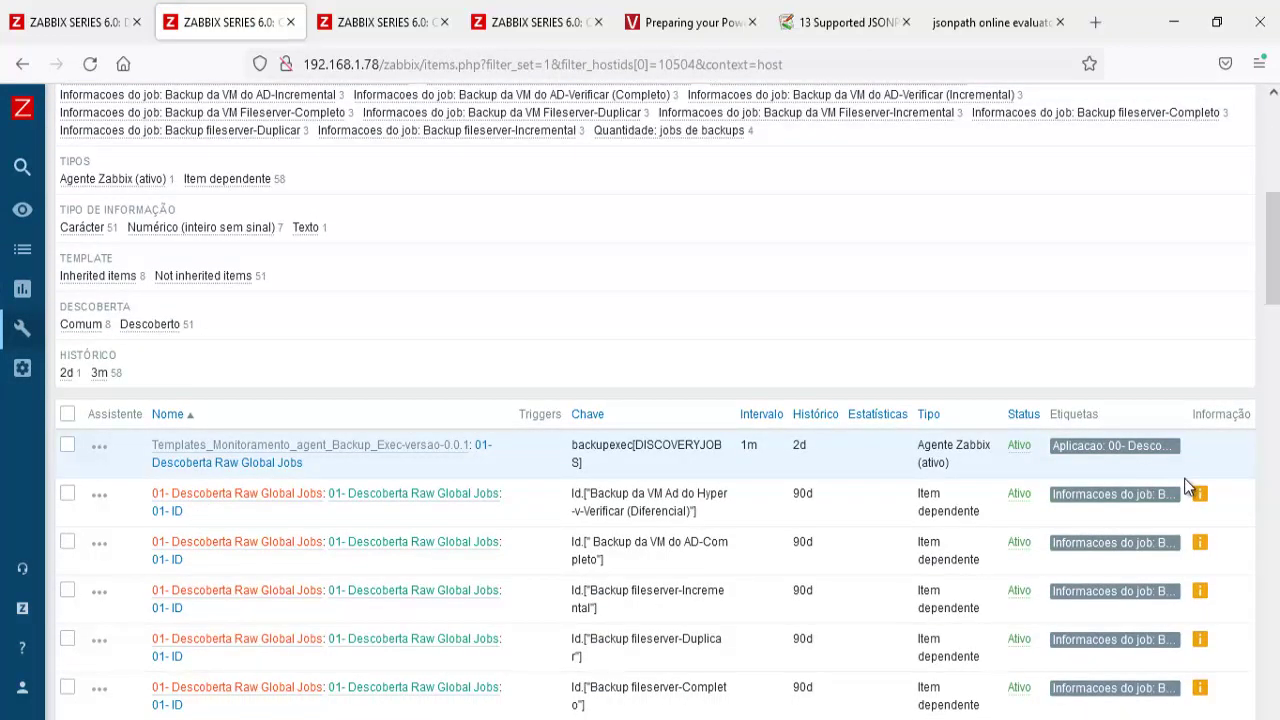
{"action": "left_click", "coordinate": [1192, 495]}
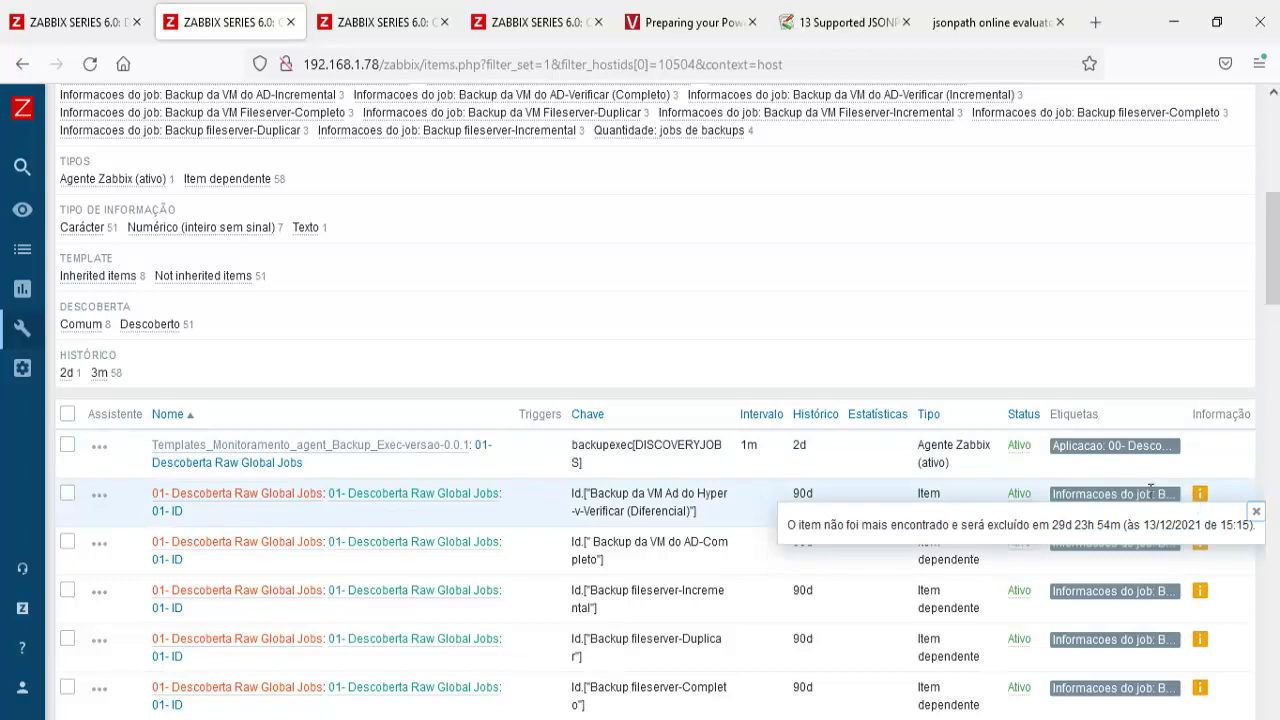
{"action": "scroll", "coordinate": [905, 540], "scroll_direction": "up", "scroll_amount": 5}
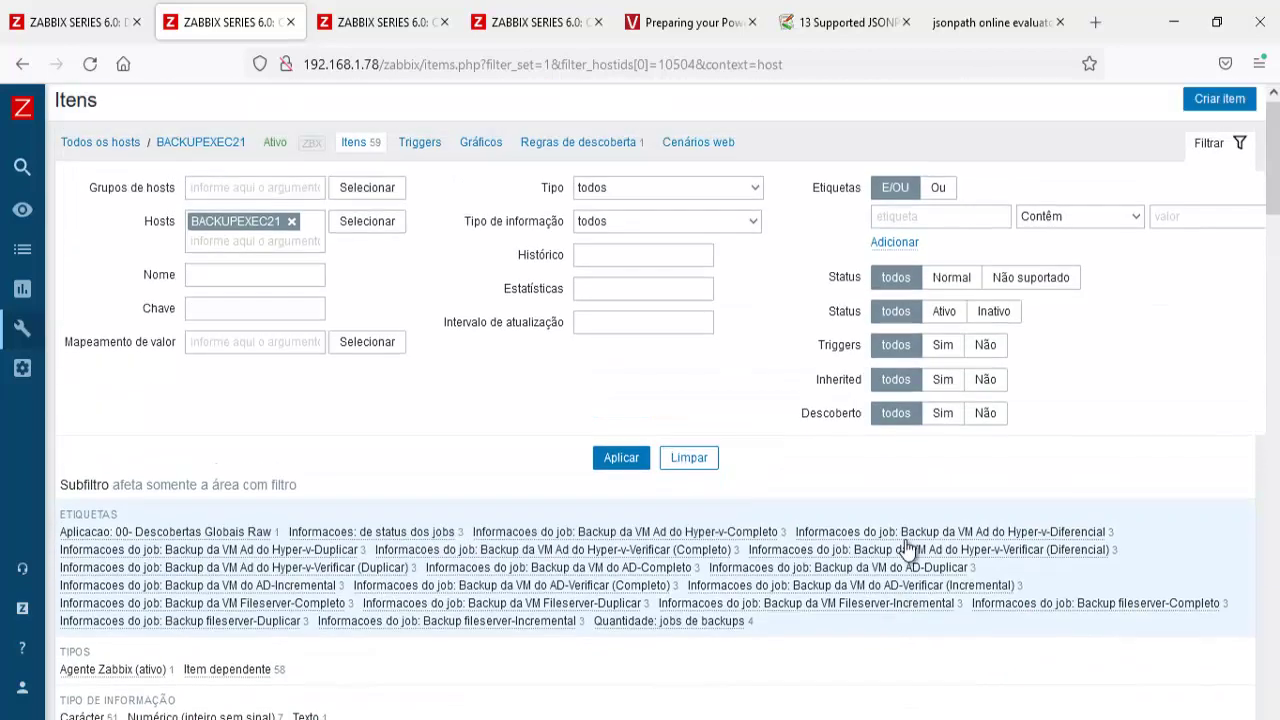
{"action": "left_click", "coordinate": [619, 470]}
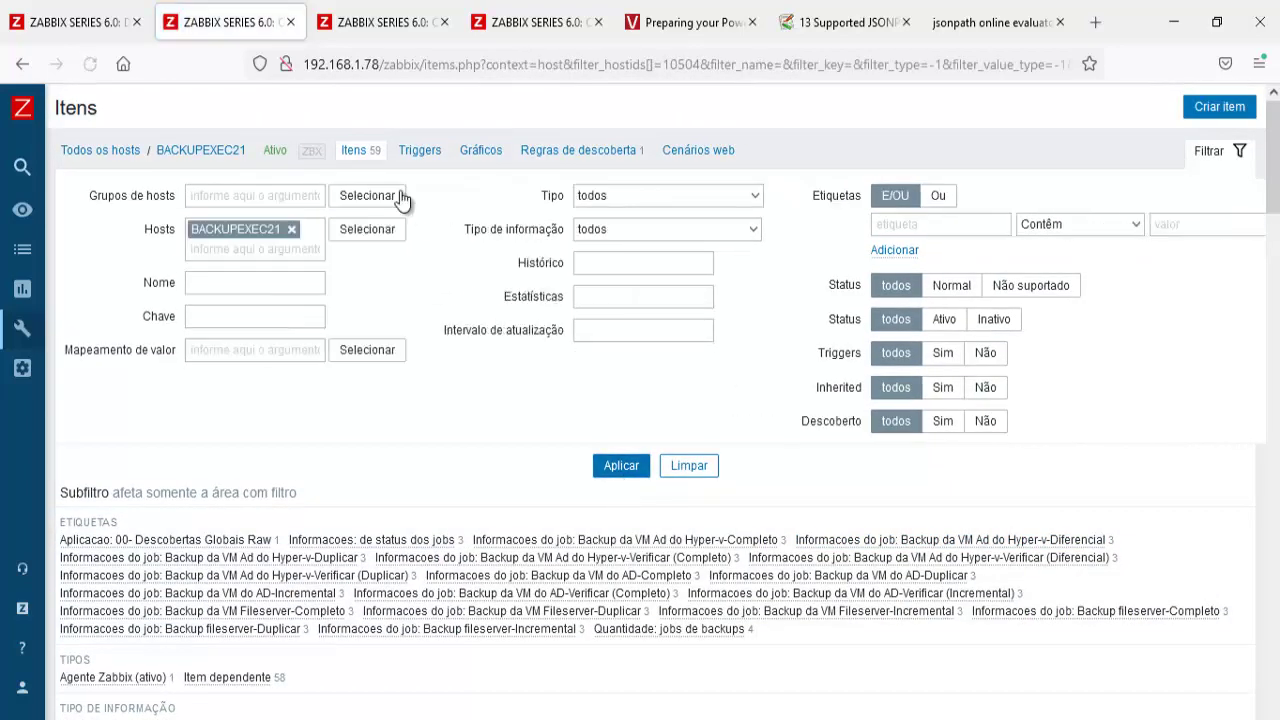
Refresh the Hosts/BackupExec latest data repeatedly and check whether the old discovered job items are still listed
{"action": "left_click", "coordinate": [108, 26]}
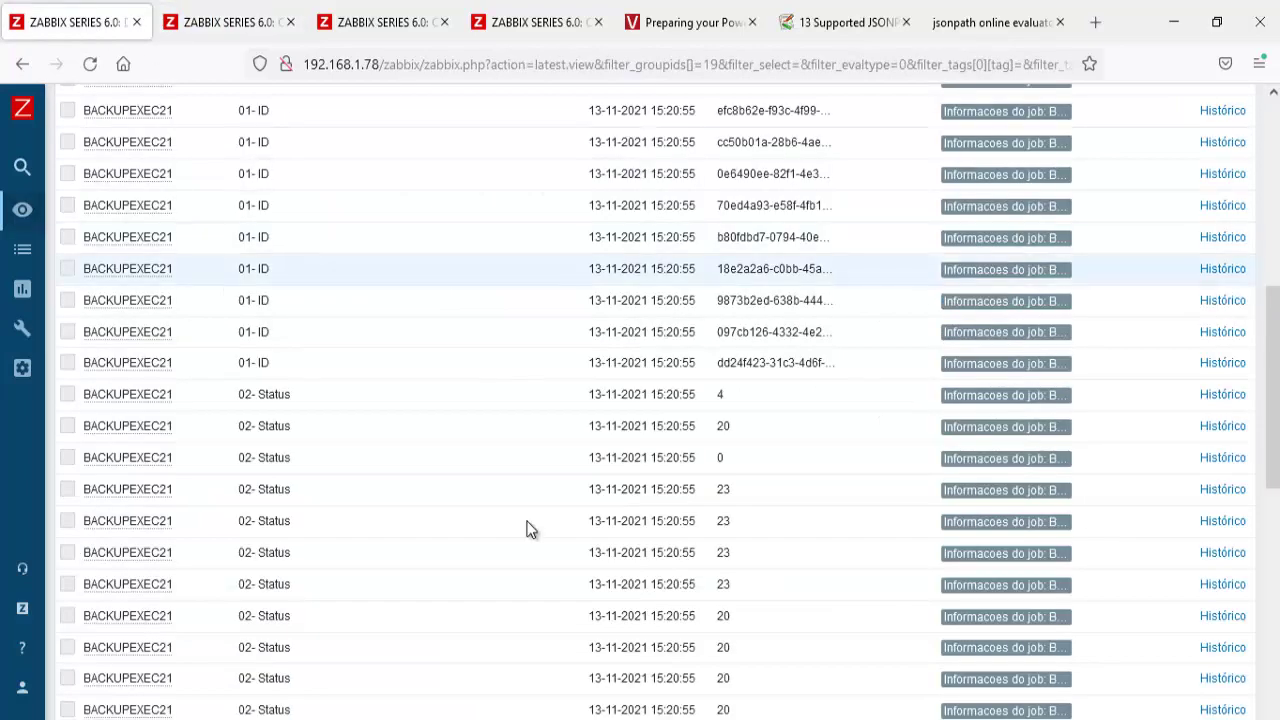
{"action": "scroll", "coordinate": [529, 500], "scroll_direction": "up", "scroll_amount": 5}
{"action": "left_click", "coordinate": [615, 331]}
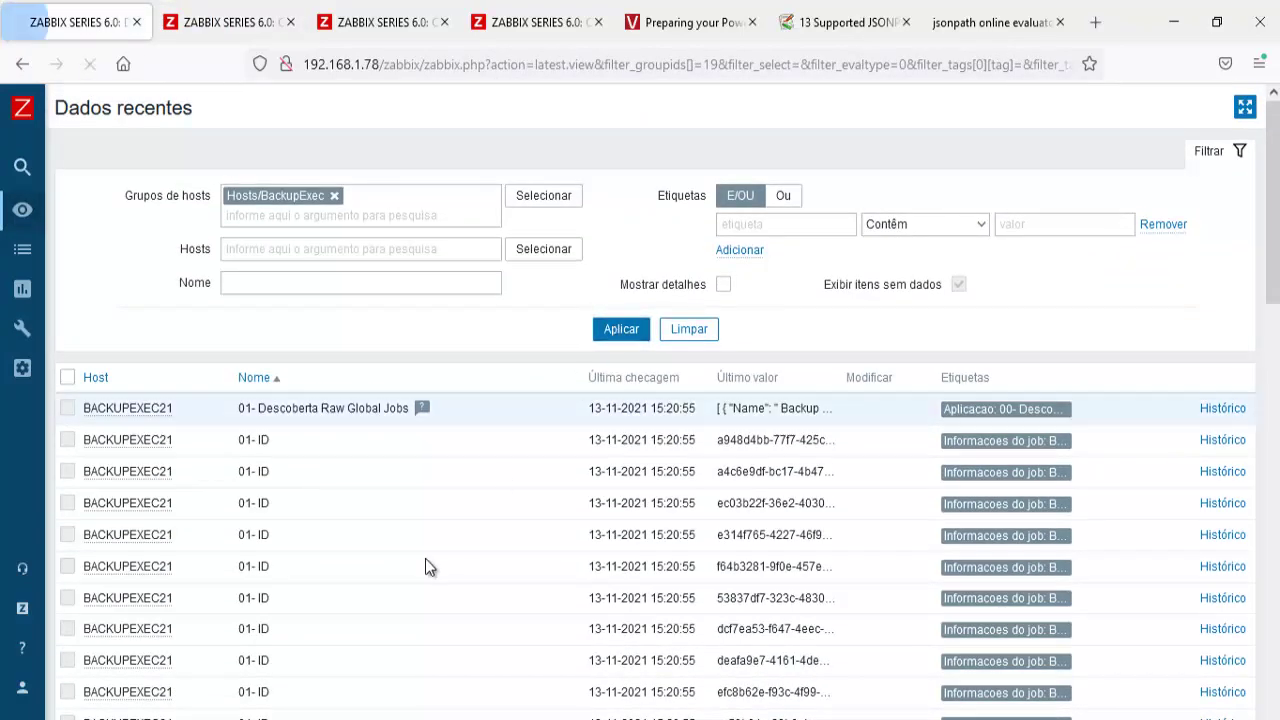
{"action": "left_click", "coordinate": [613, 335]}
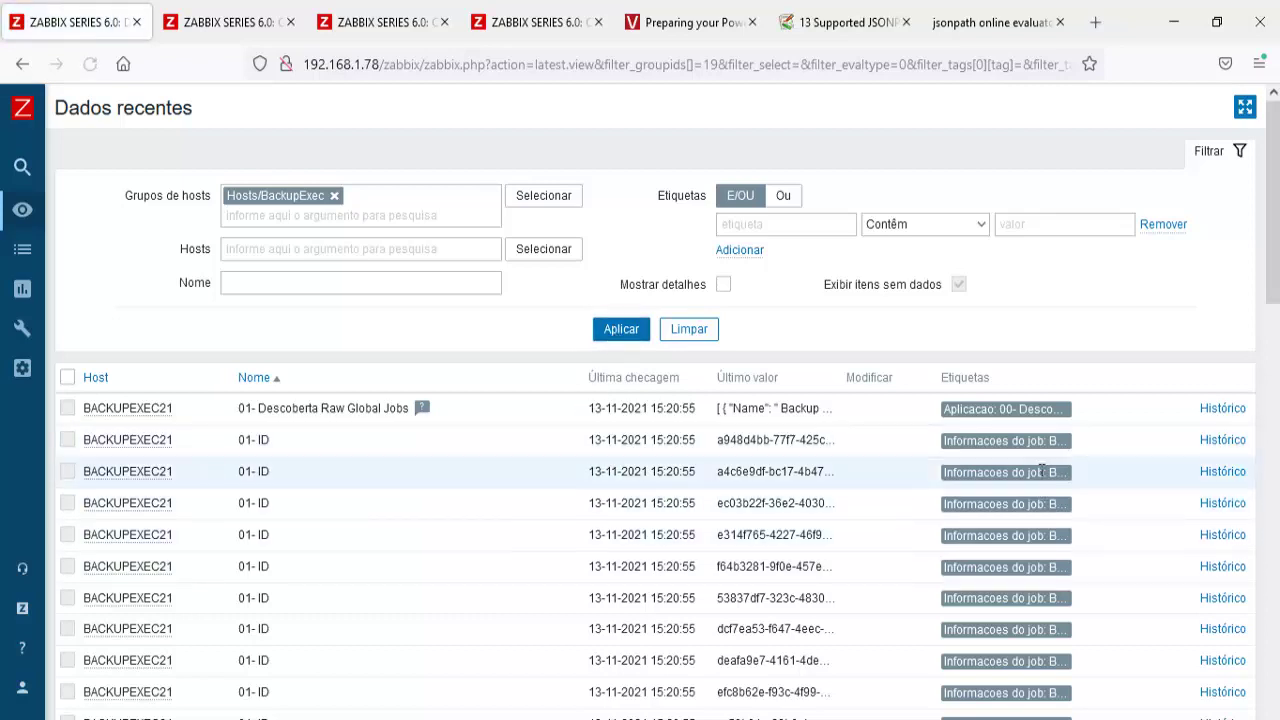
{"action": "left_click", "coordinate": [630, 338]}
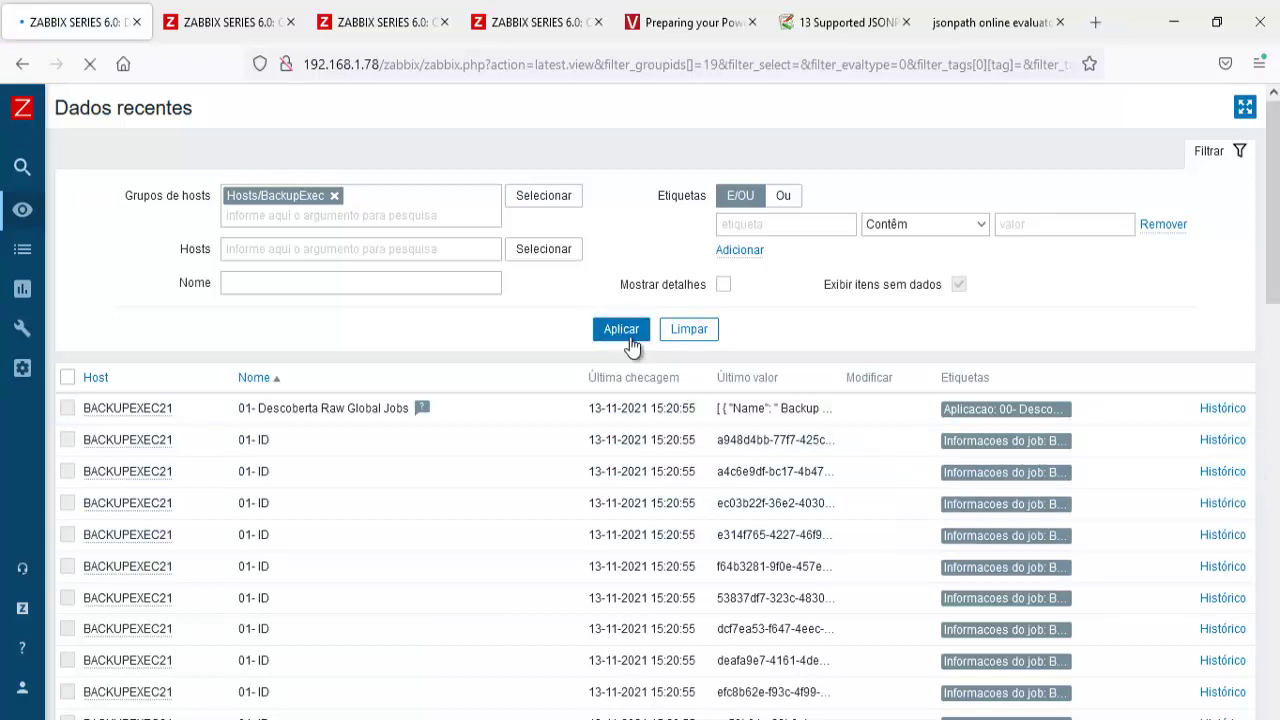
{"action": "left_click", "coordinate": [630, 338]}
{"action": "left_click", "coordinate": [630, 339]}
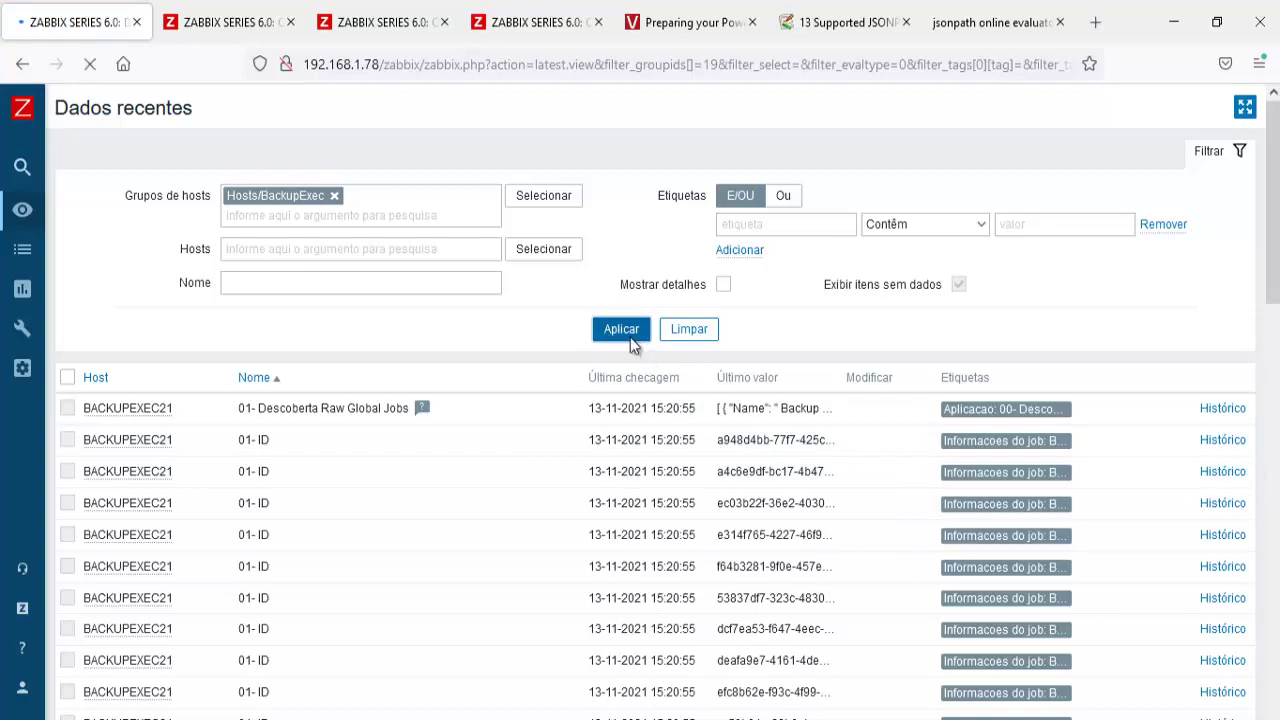
{"action": "left_click", "coordinate": [630, 339]}
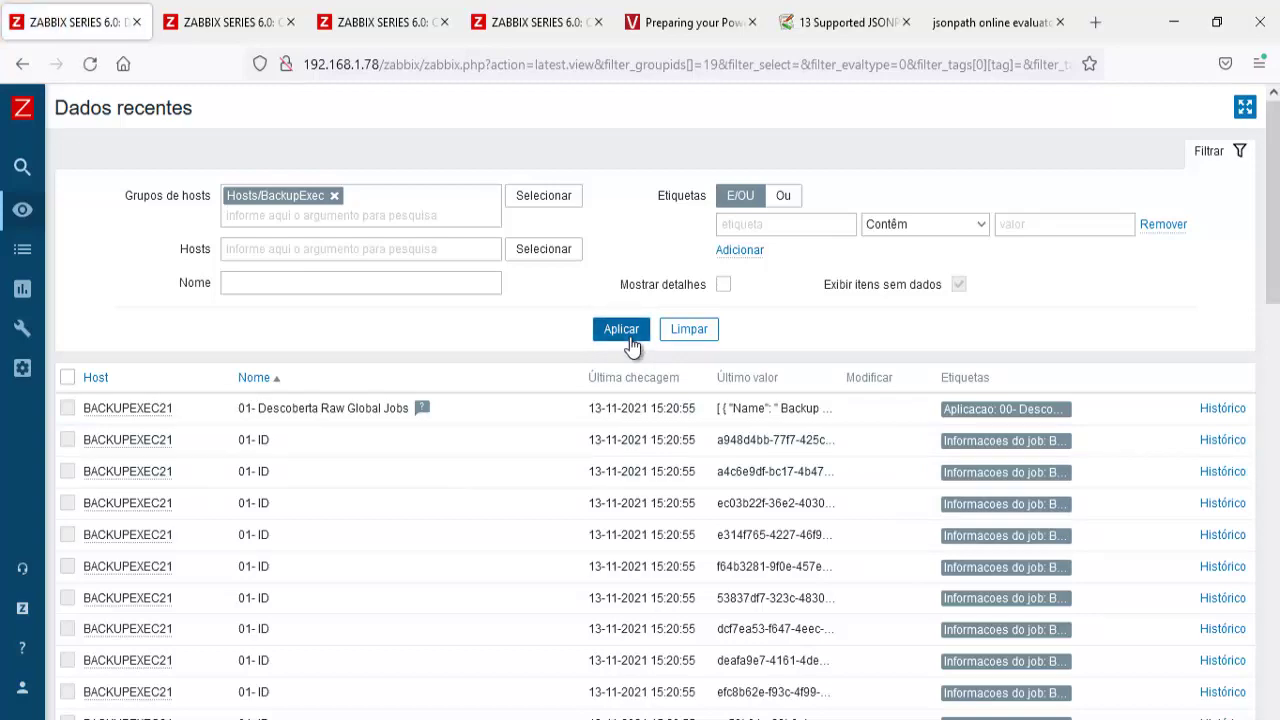
{"action": "scroll", "coordinate": [621, 449], "scroll_direction": "down", "scroll_amount": 12}
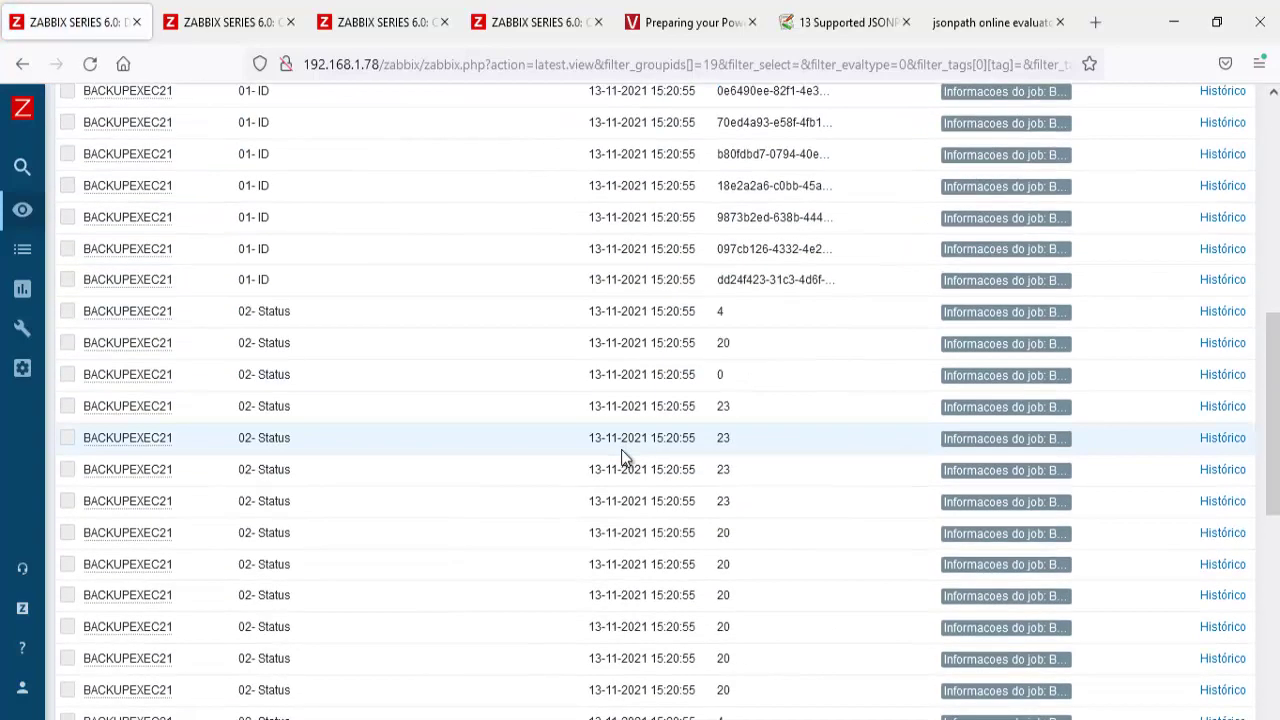
{"action": "scroll", "coordinate": [622, 450], "scroll_direction": "down", "scroll_amount": 3}
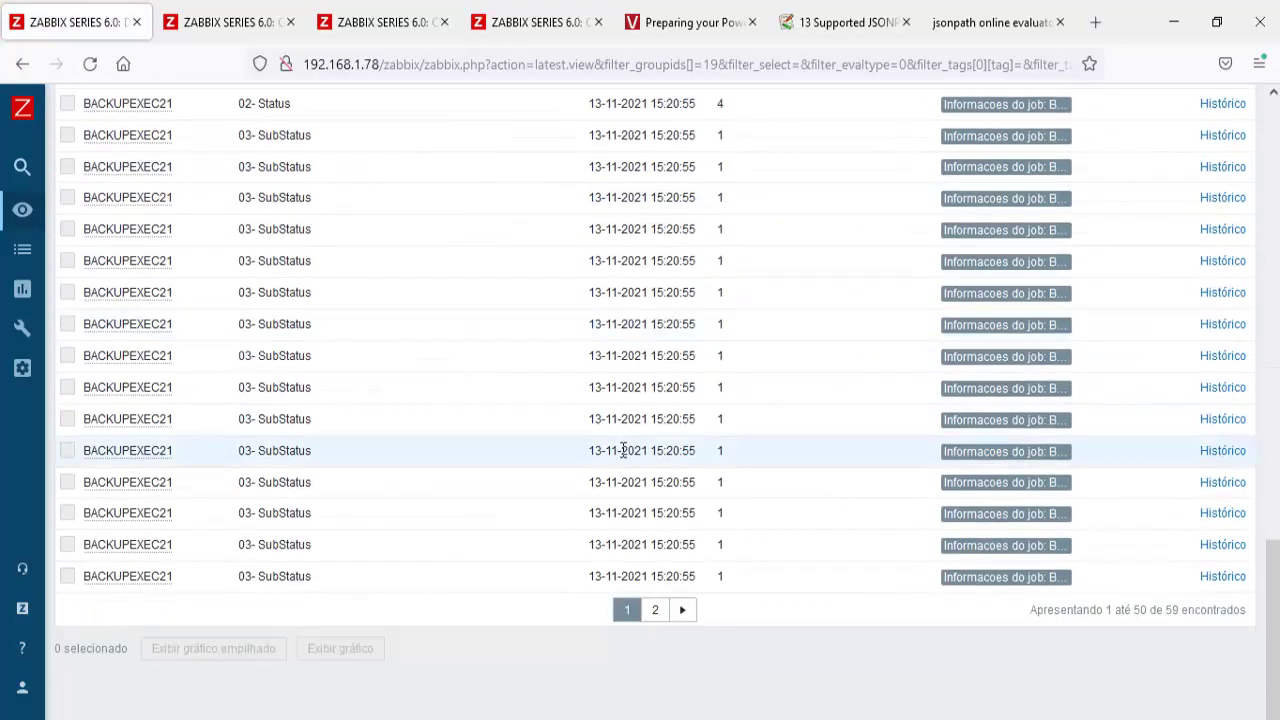
{"action": "scroll", "coordinate": [621, 450], "scroll_direction": "up", "scroll_amount": 6}
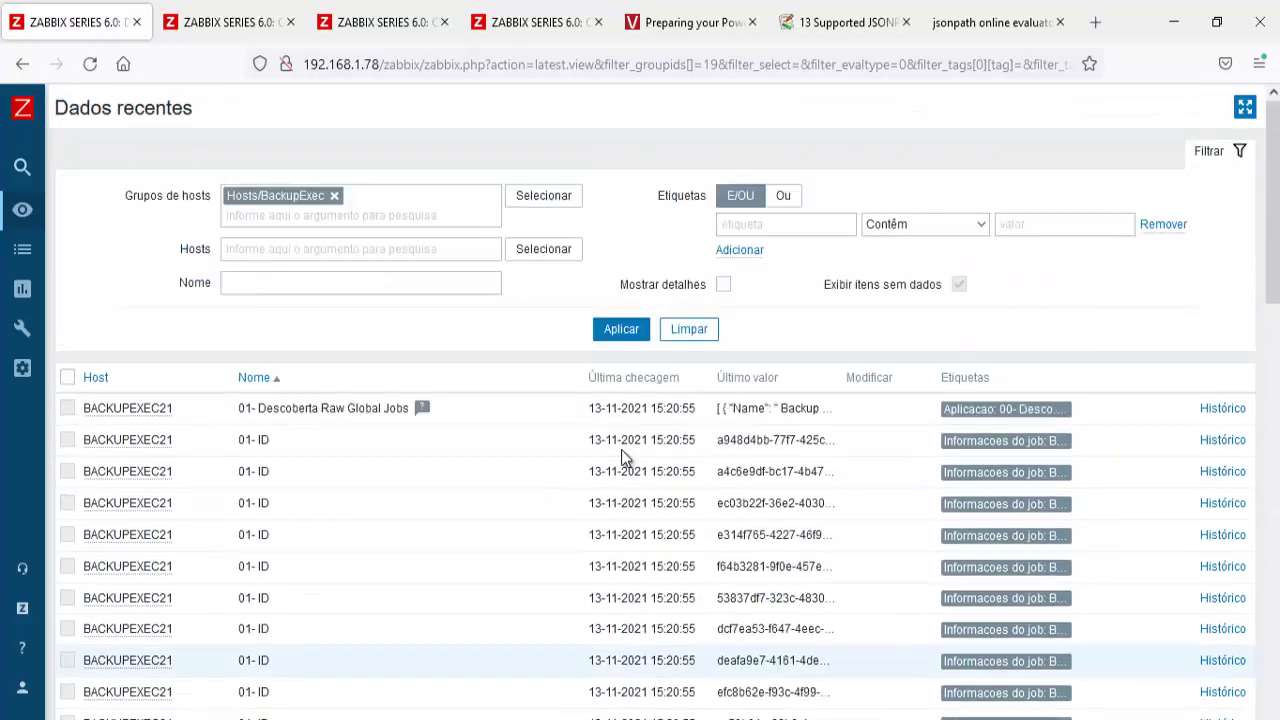
Check both pages of the BackupExec latest data and reapply the filter until the lost job items are removed
{"action": "left_click", "coordinate": [610, 331]}
{"action": "scroll", "coordinate": [640, 440], "scroll_direction": "down", "scroll_amount": 5}
{"action": "scroll", "coordinate": [657, 462], "scroll_direction": "down", "scroll_amount": 5}
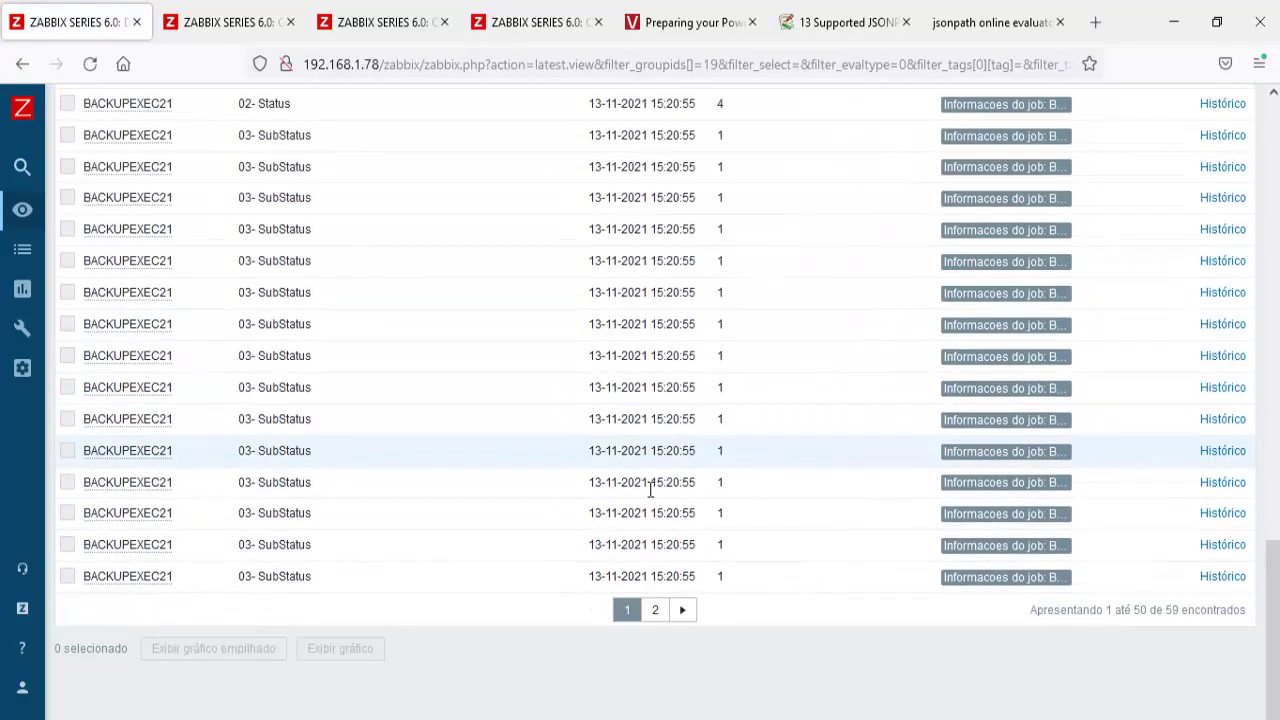
{"action": "left_click", "coordinate": [657, 612]}
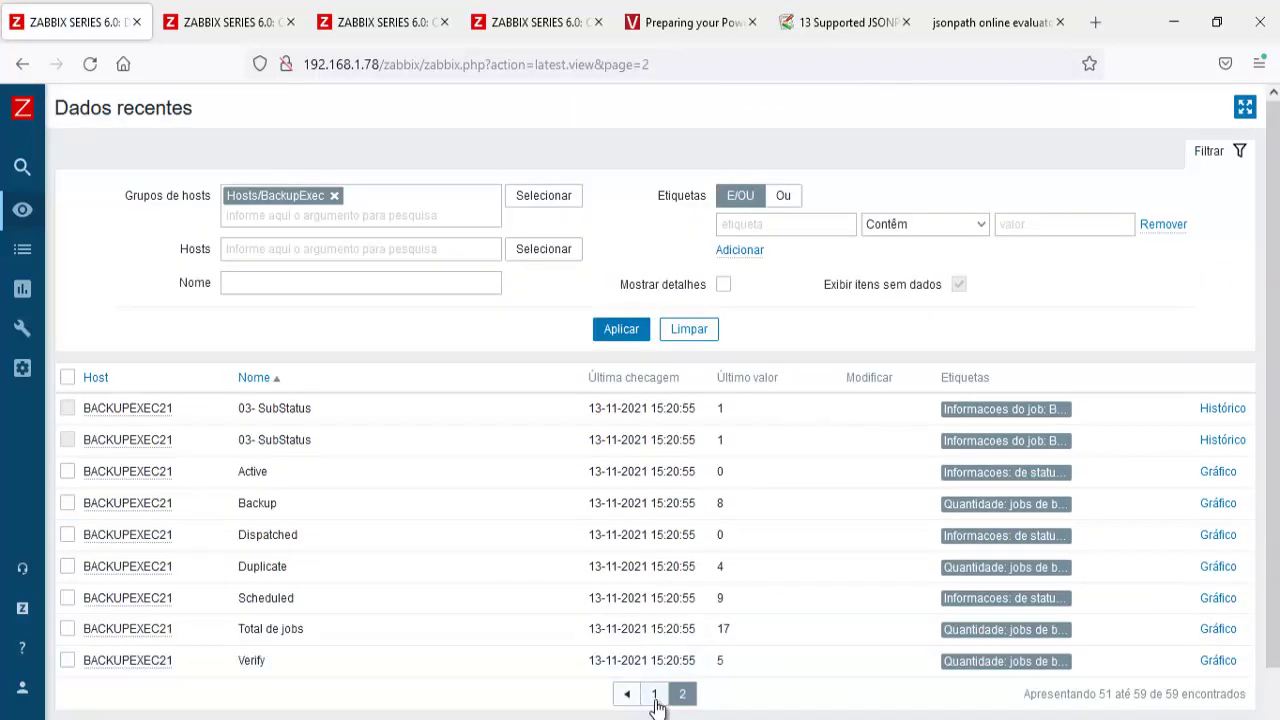
{"action": "left_click", "coordinate": [655, 695]}
{"action": "left_click", "coordinate": [620, 330]}
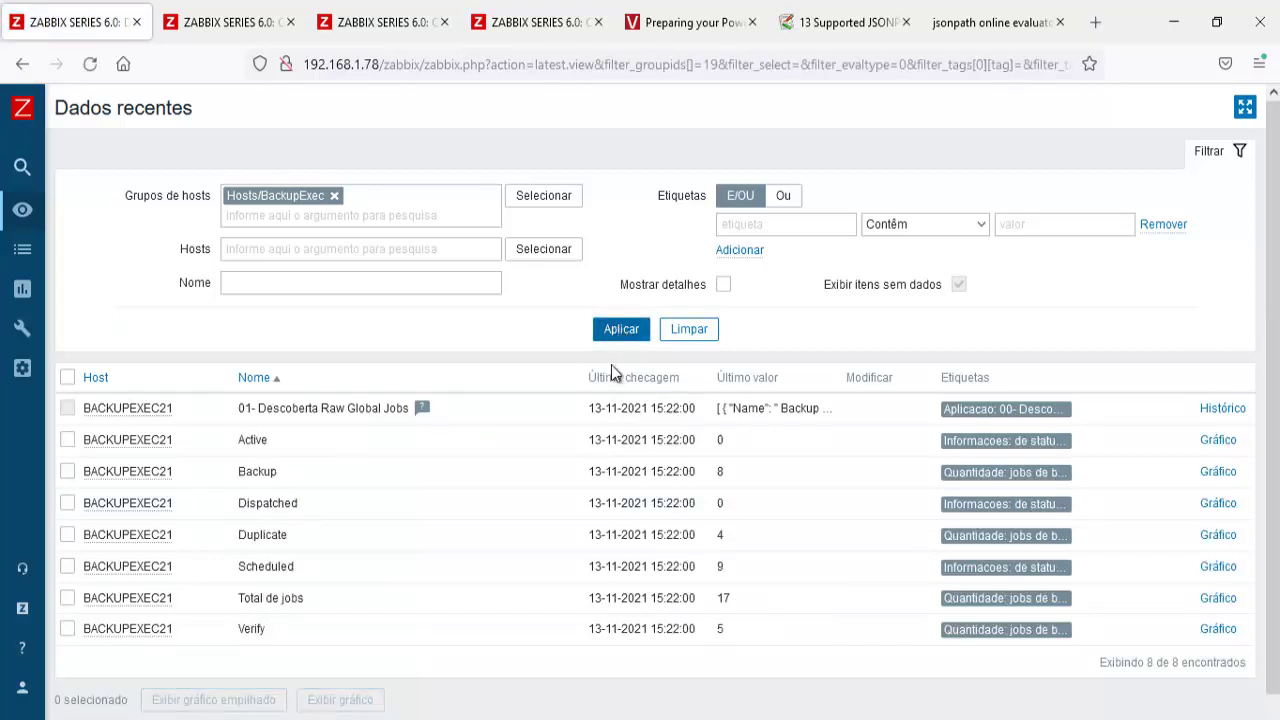
{"action": "left_click", "coordinate": [630, 332]}
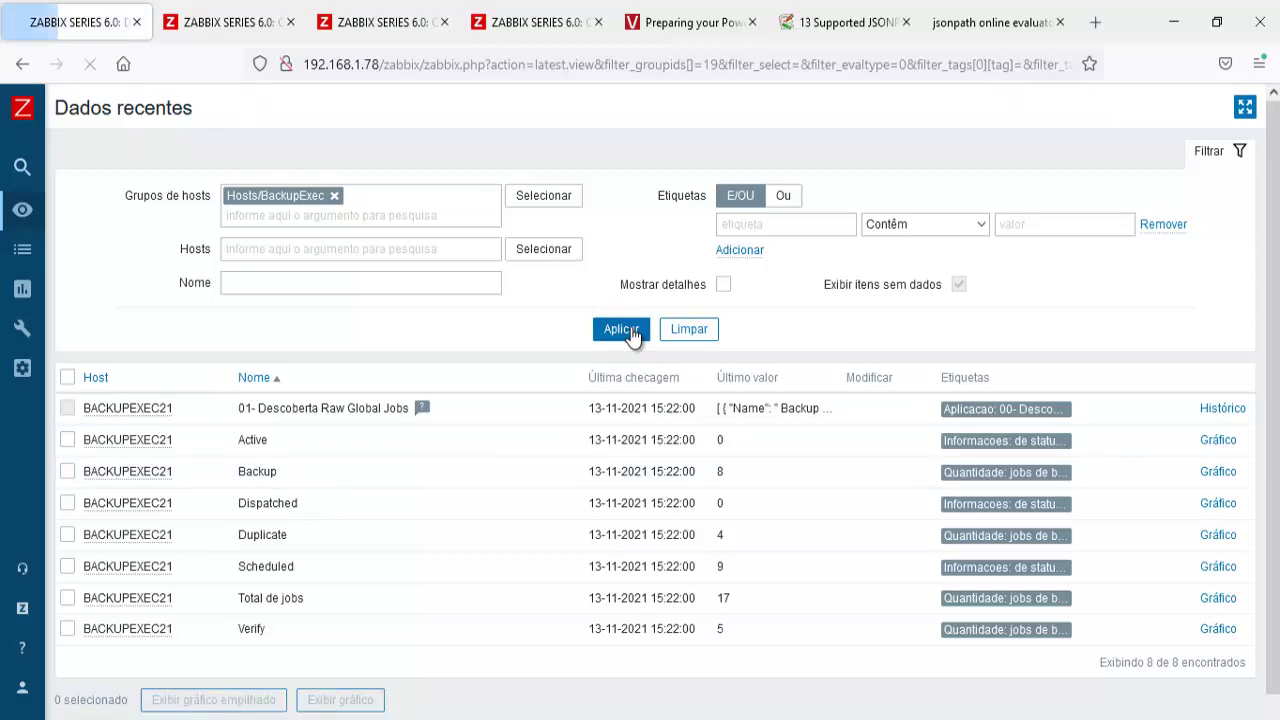
Return to the item list of host BACKUPEXEC21 in the host configuration
{"action": "left_click", "coordinate": [218, 22]}
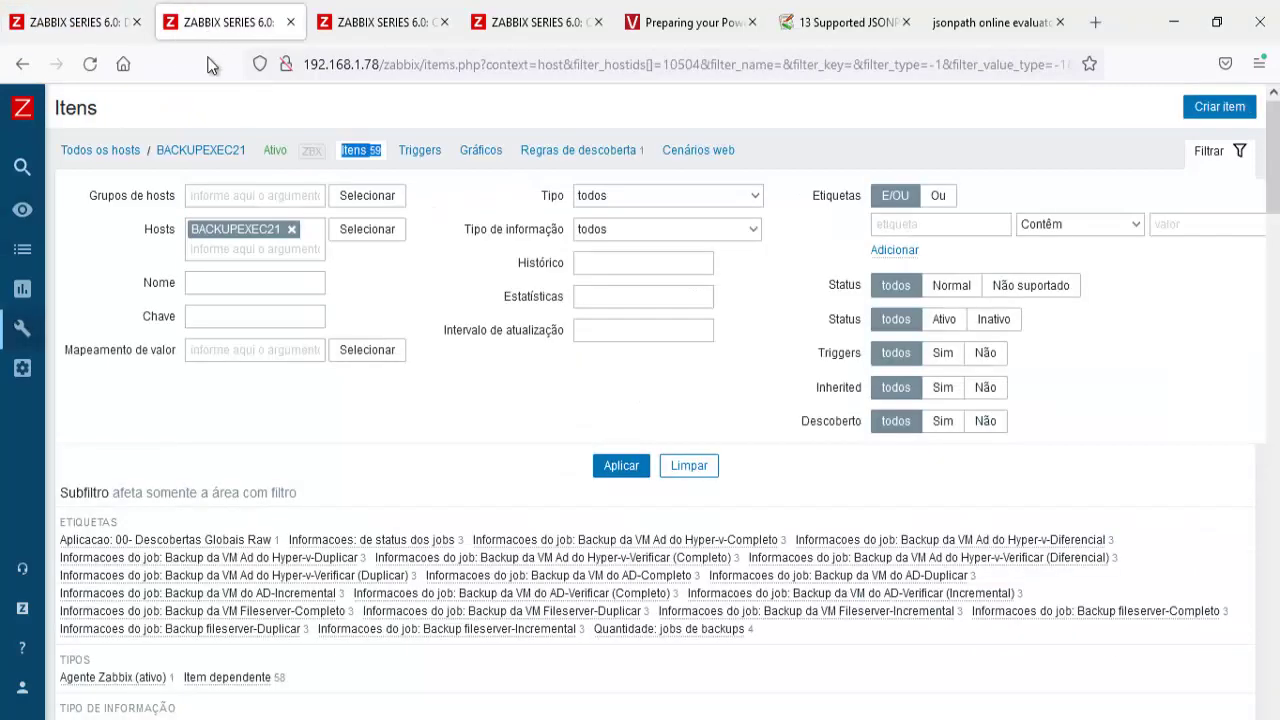
Add a space after the caret in the {#JOBNAME} filter expression of BACKUPEXEC21's discovery rule 01- Descoberta Raw Global Jobs and save the rule
{"action": "left_click", "coordinate": [586, 152]}
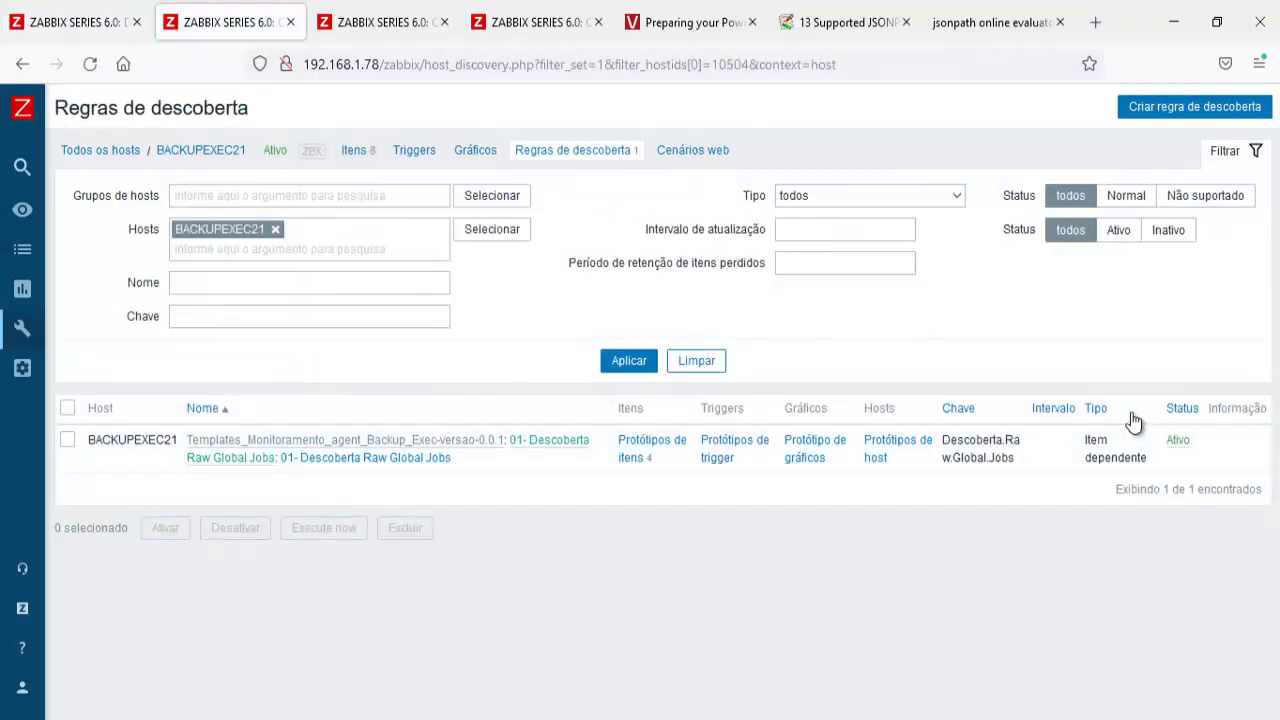
{"action": "left_click", "coordinate": [423, 460]}
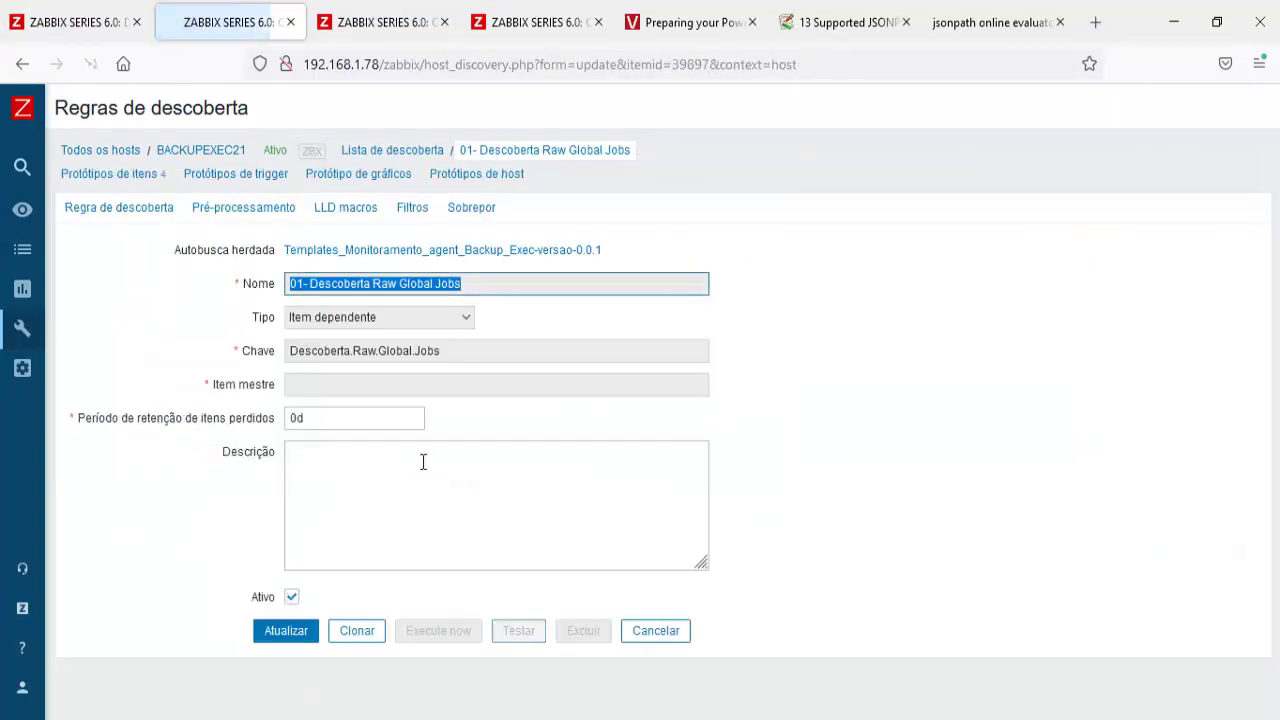
{"action": "left_click", "coordinate": [412, 208]}
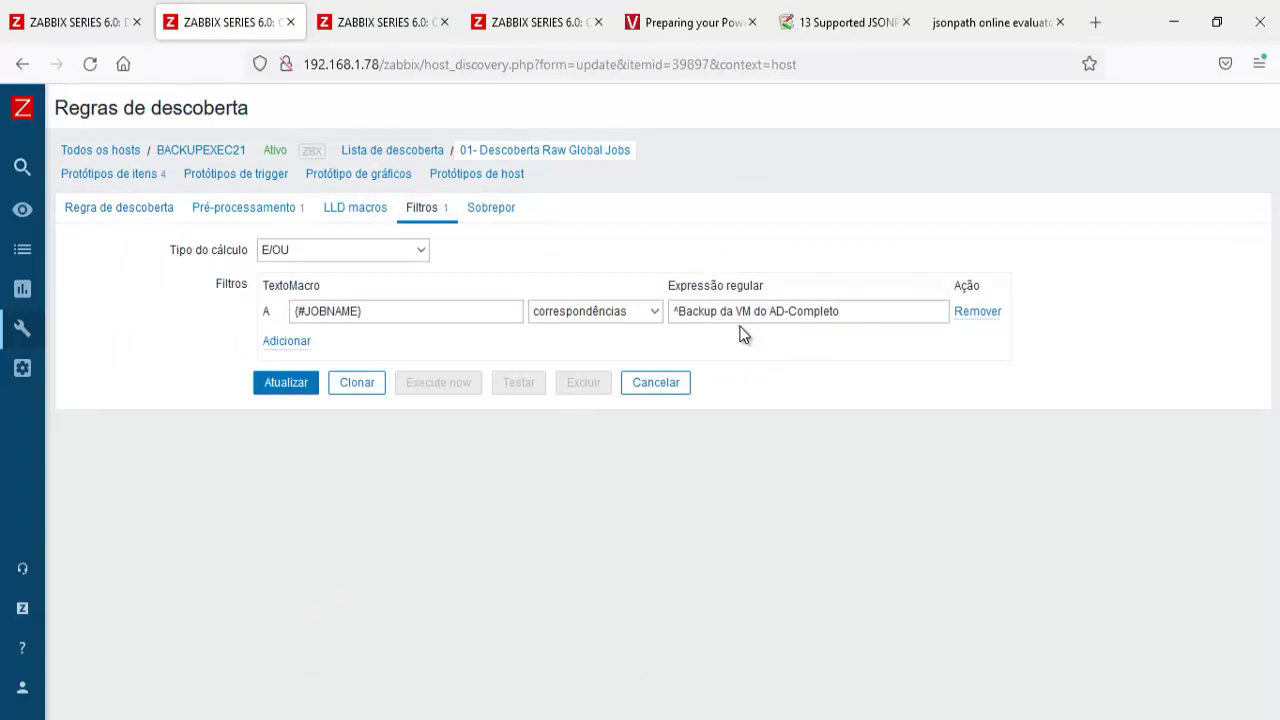
{"action": "left_click", "coordinate": [682, 312]}
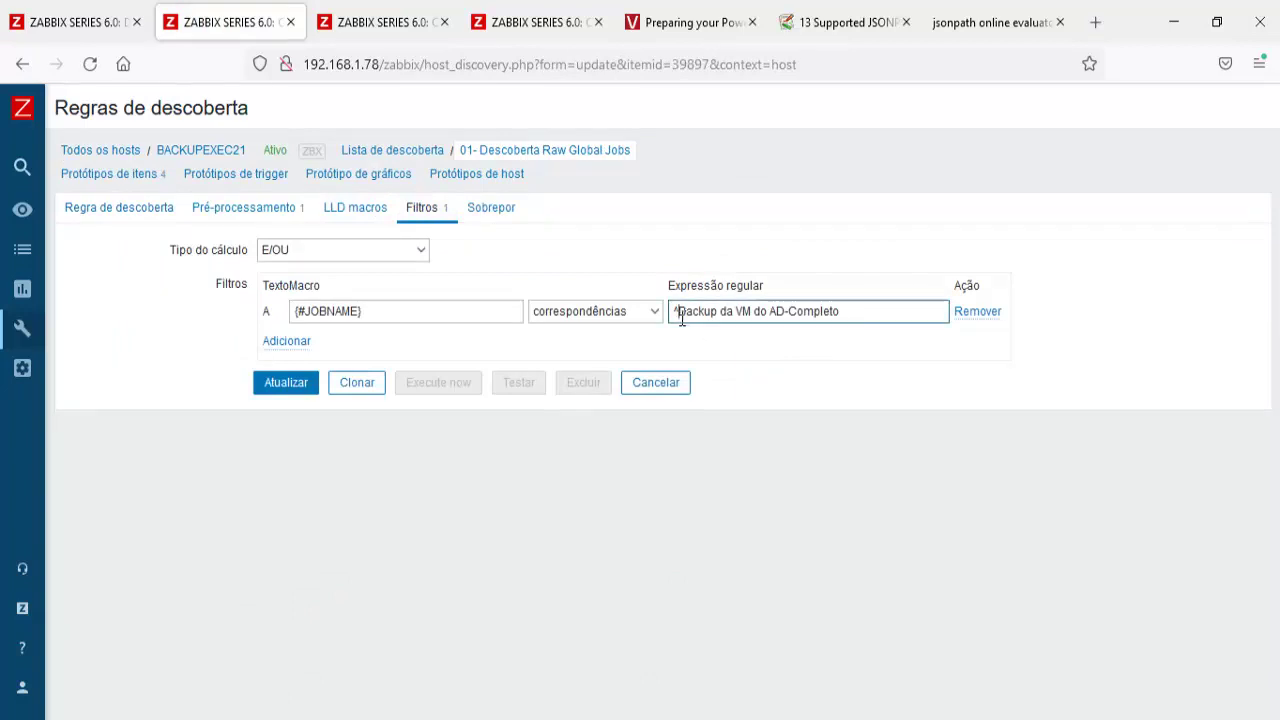
{"action": "left_click", "coordinate": [682, 318]}
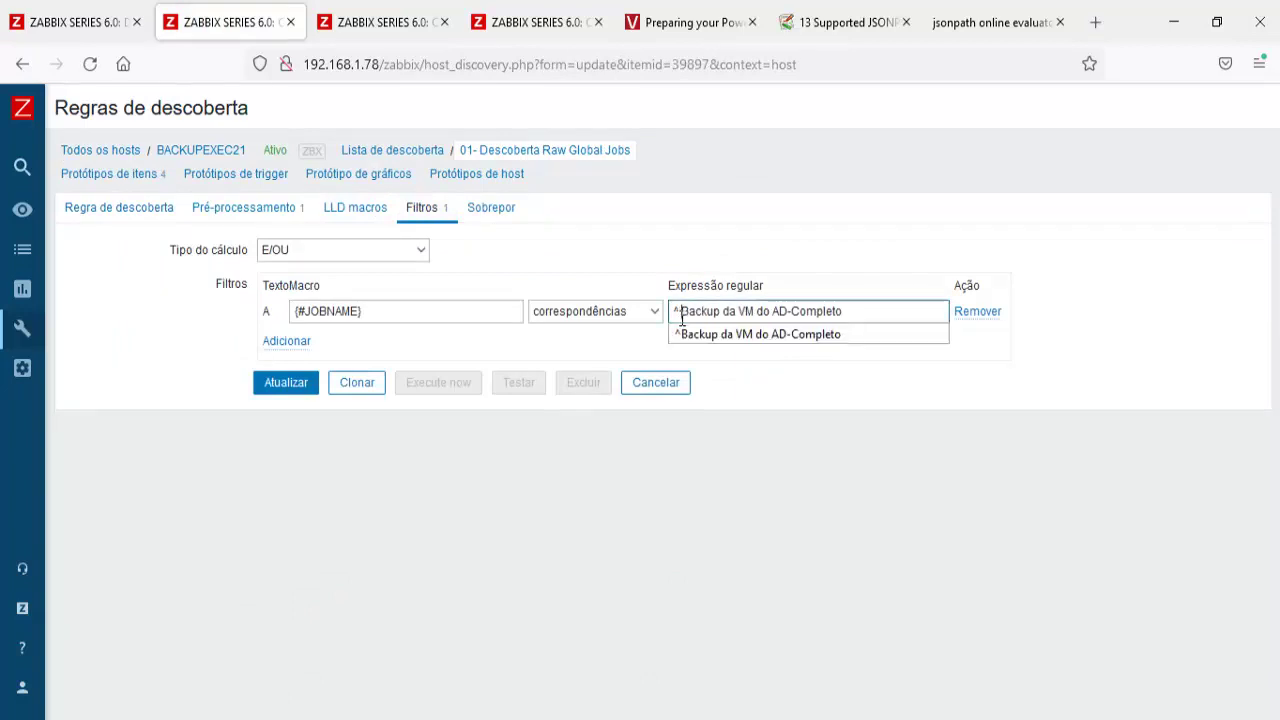
{"action": "left_click", "coordinate": [270, 388]}
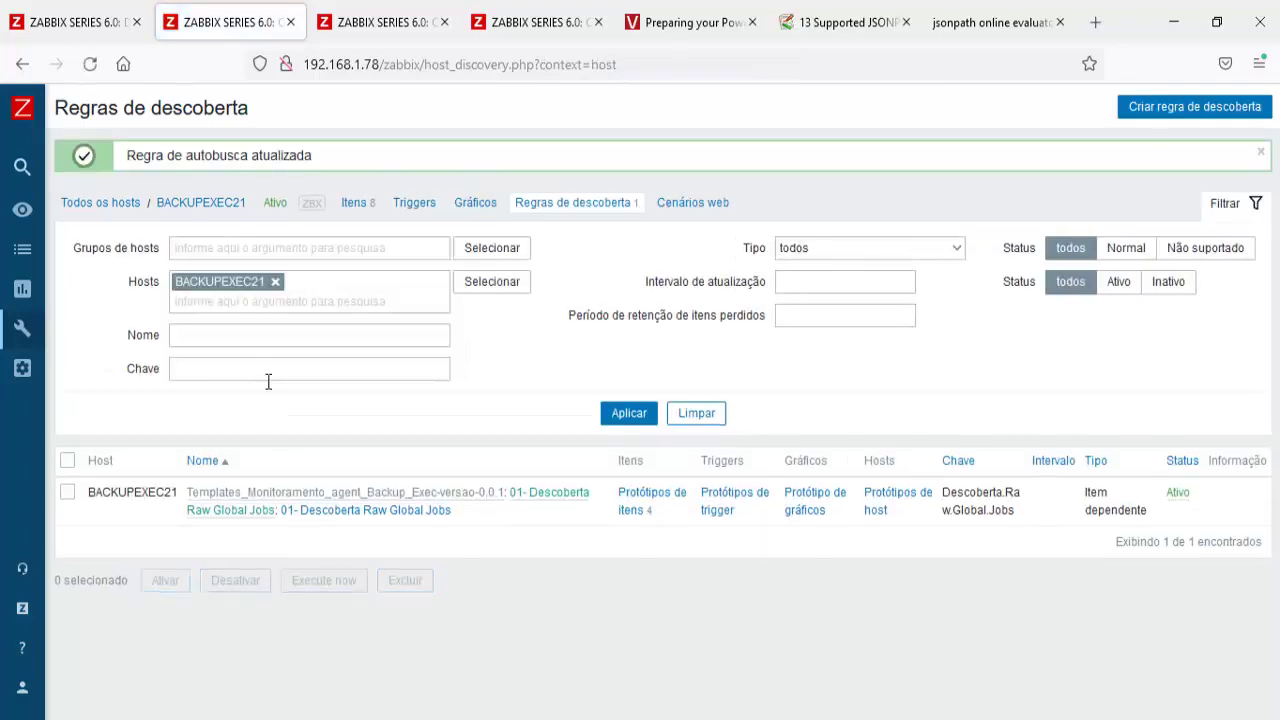
Refresh the latest data of the Hosts/BackupExec group to check for newly discovered job items
{"action": "left_click", "coordinate": [76, 24]}
{"action": "left_click", "coordinate": [638, 333]}
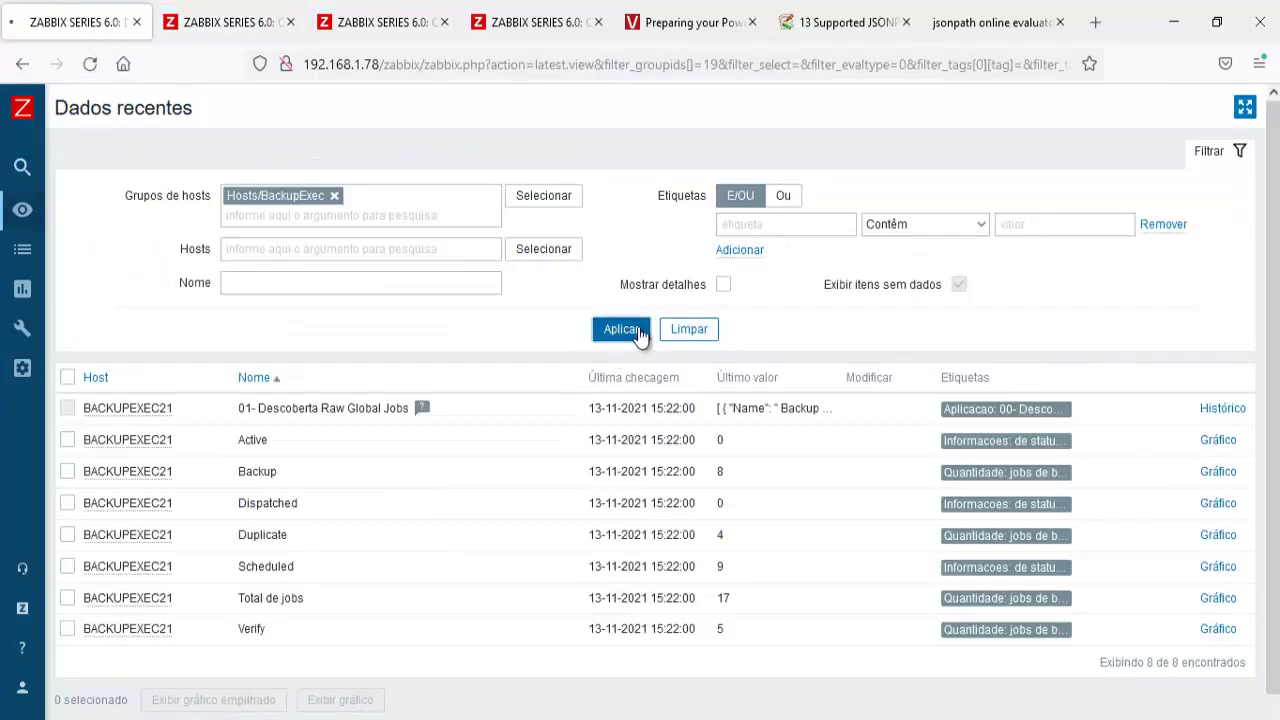
{"action": "left_click", "coordinate": [631, 334]}
{"action": "left_click", "coordinate": [627, 333]}
In the template's discovery rule 01- Descoberta Raw Global Jobs, add an LLD macro {#JOBID} with the JSONPath $.Id
{"action": "left_click", "coordinate": [550, 30]}
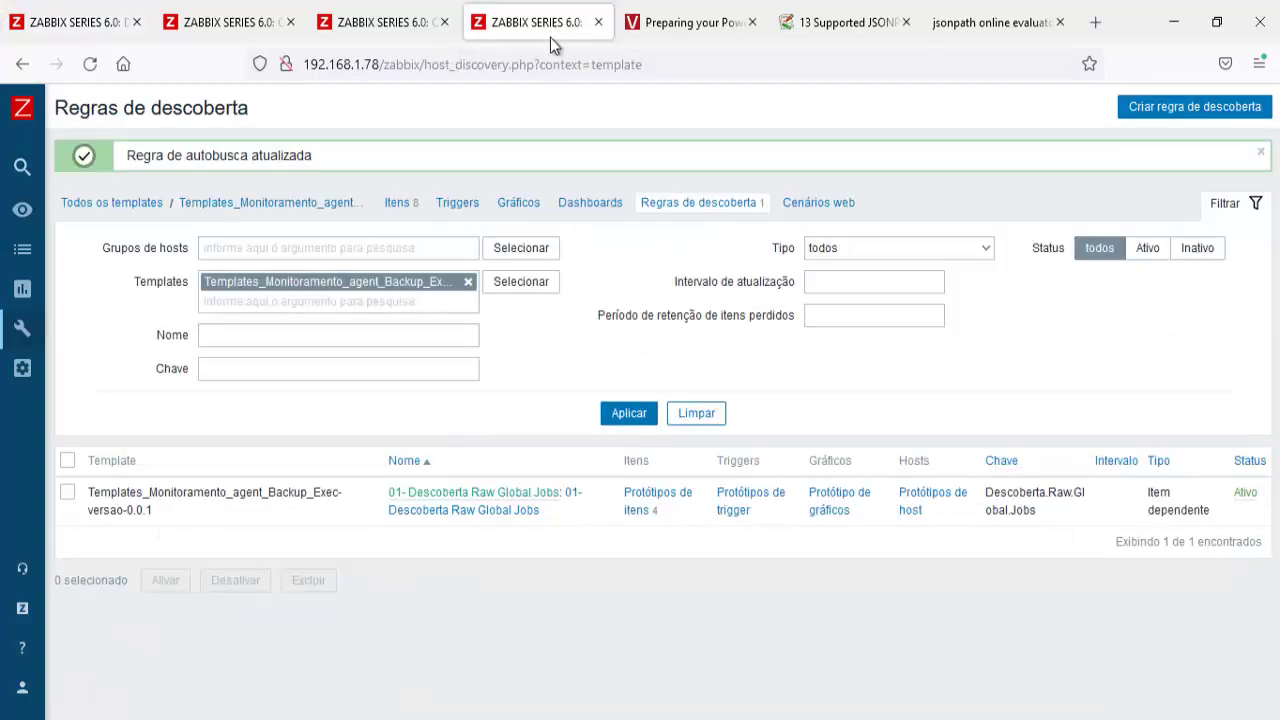
{"action": "left_click", "coordinate": [528, 512]}
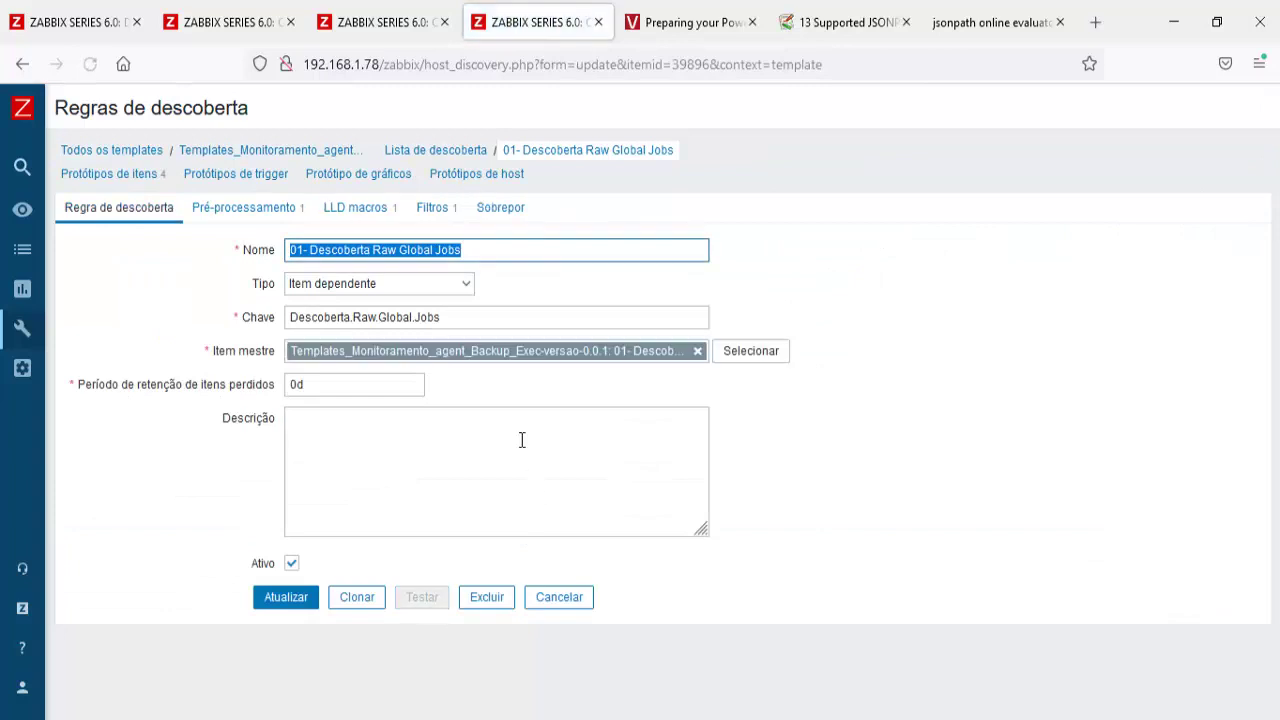
{"action": "left_click", "coordinate": [383, 208]}
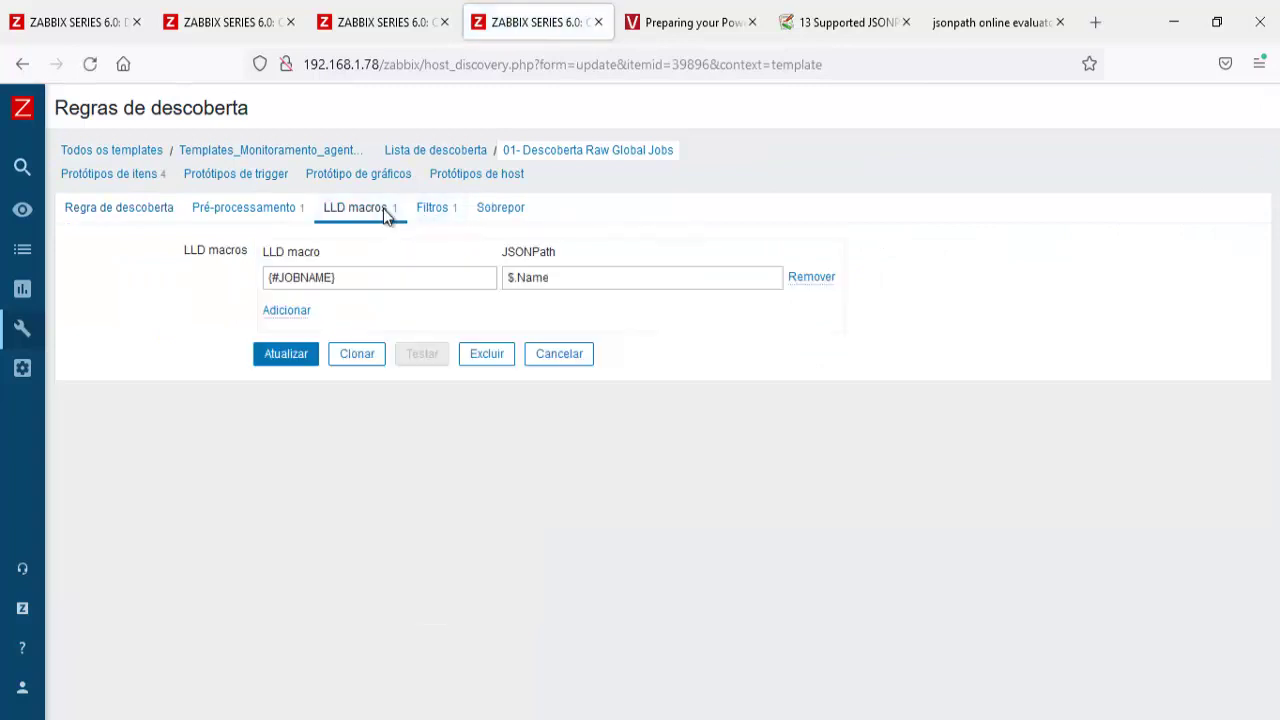
{"action": "left_click", "coordinate": [302, 311]}
{"action": "left_click_drag", "start_coordinate": [338, 278], "coordinate": [187, 268]}
{"action": "key", "text": "ctrl+c"}
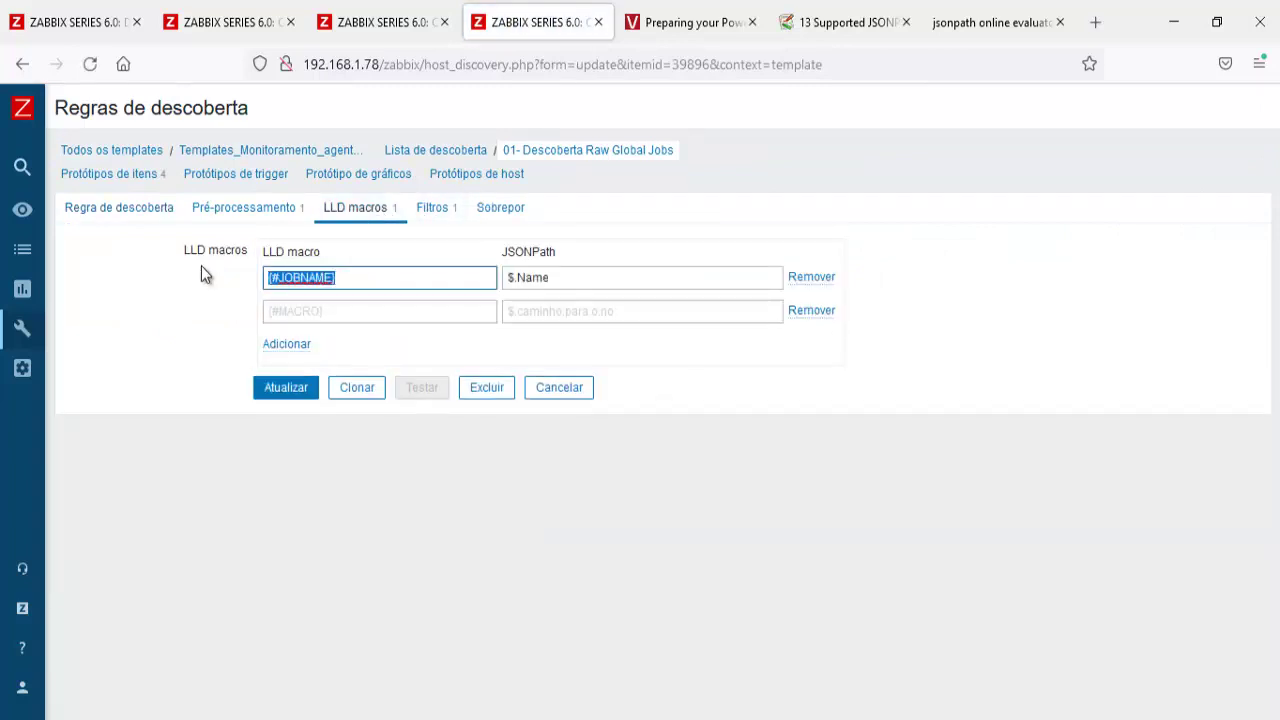
{"action": "left_click", "coordinate": [280, 311]}
{"action": "key", "text": "ctrl+v"}
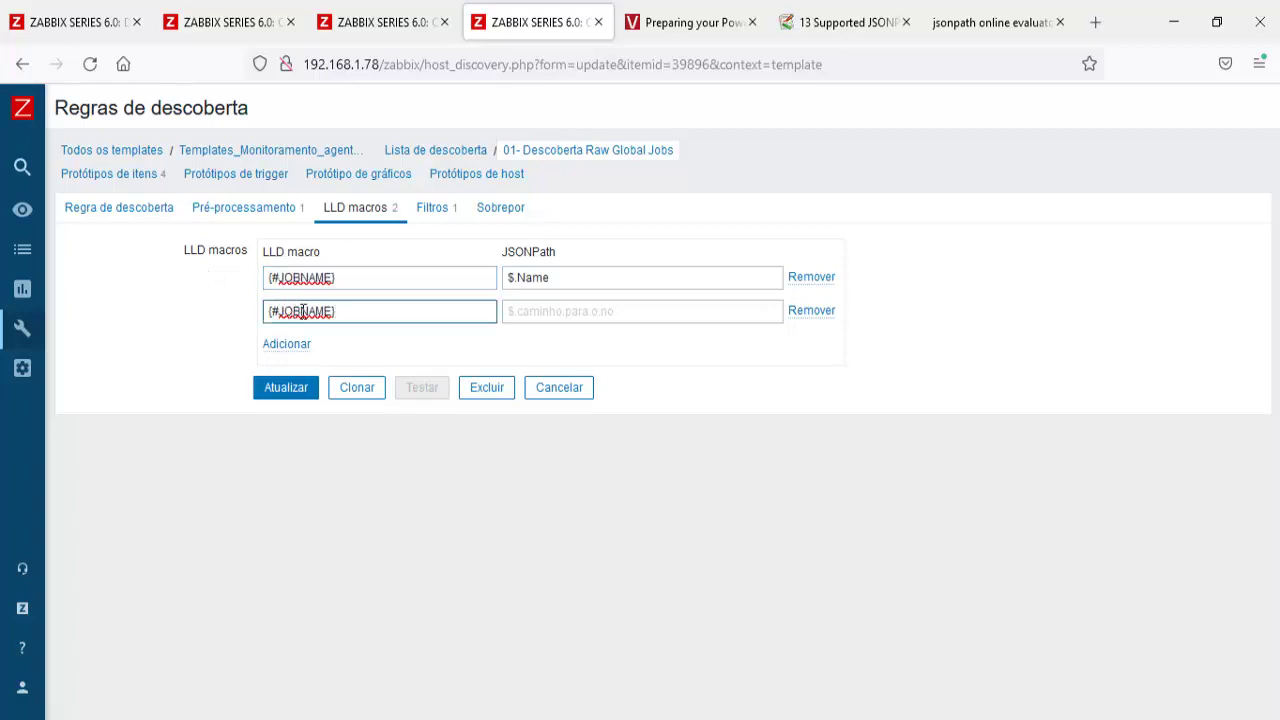
{"action": "left_click_drag", "start_coordinate": [302, 311], "coordinate": [313, 311]}
{"action": "type", "text": "ID"}
{"action": "left_click", "coordinate": [552, 318]}
{"action": "type", "text": "$.Id"}
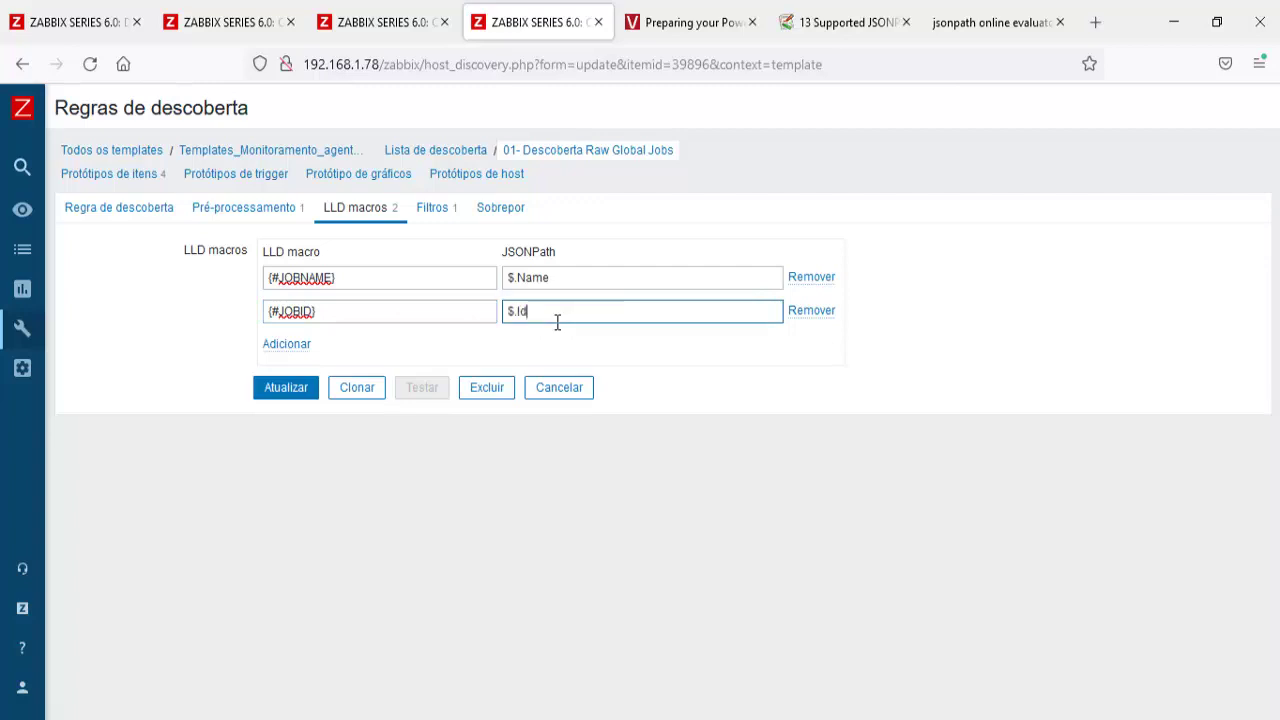
Check the Id key in the value history of 01- Descoberta Raw Global Jobs and return to the template's discovery rule
{"action": "left_click", "coordinate": [75, 22]}
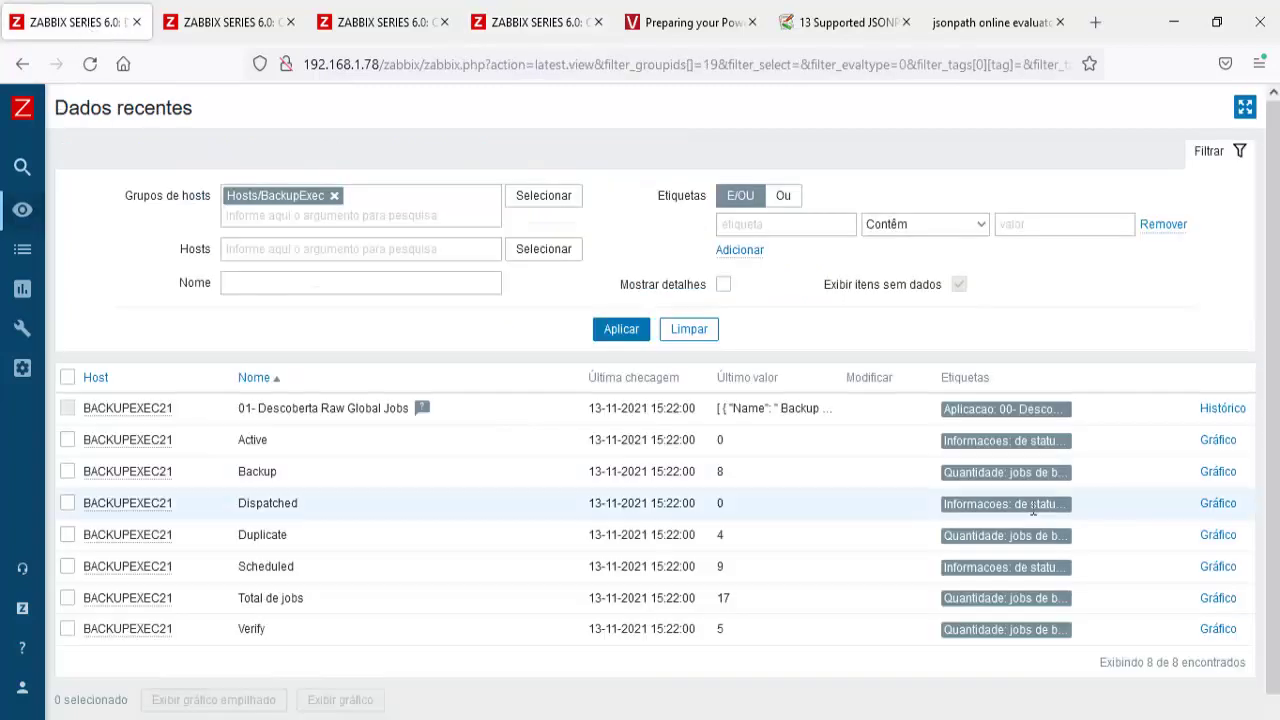
{"action": "left_click", "coordinate": [1222, 408]}
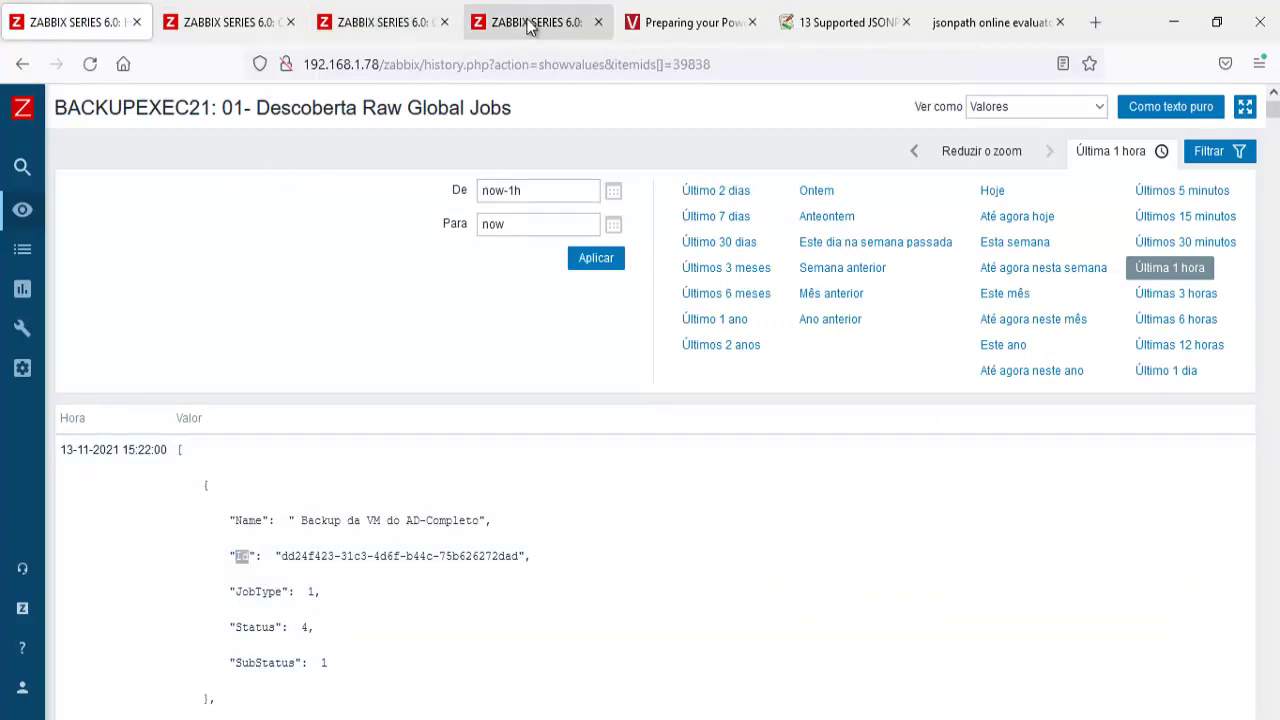
{"action": "left_click", "coordinate": [530, 22]}
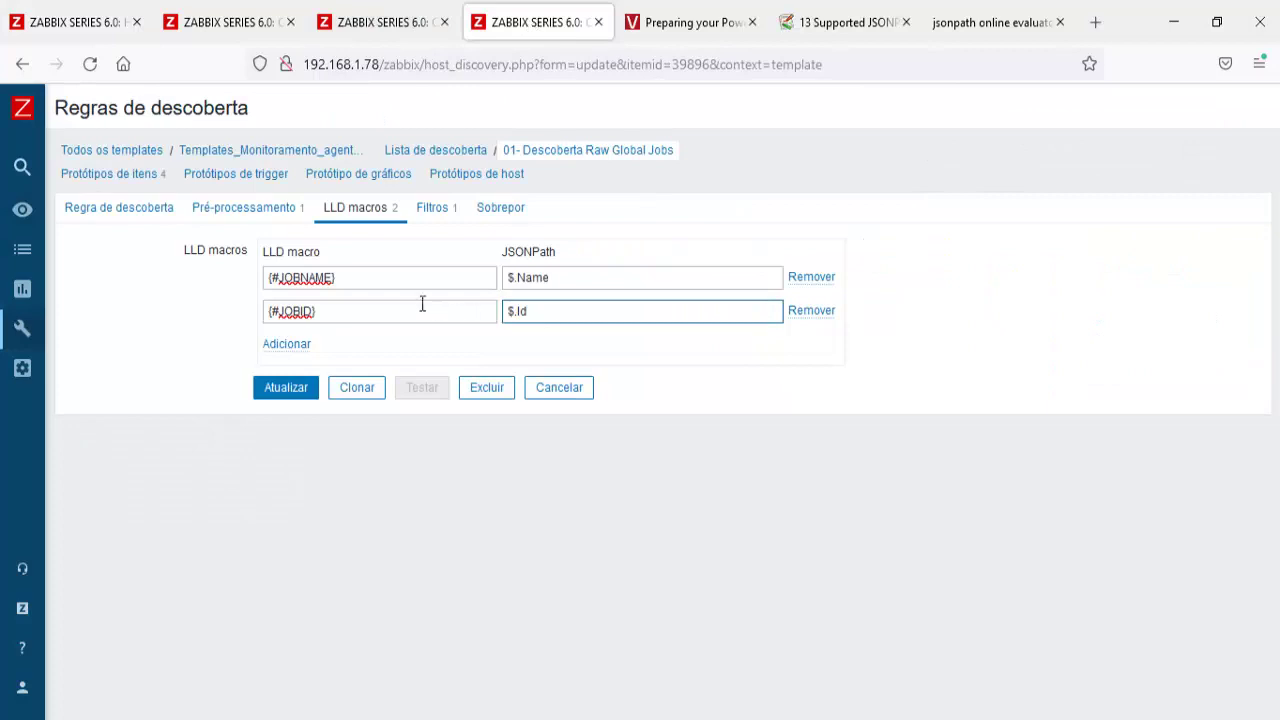
Change the macro of discovery filter A to {#JOBID}, copied from the LLD macros
{"action": "left_click_drag", "start_coordinate": [422, 304], "coordinate": [166, 321]}
{"action": "key", "text": "ctrl+c"}
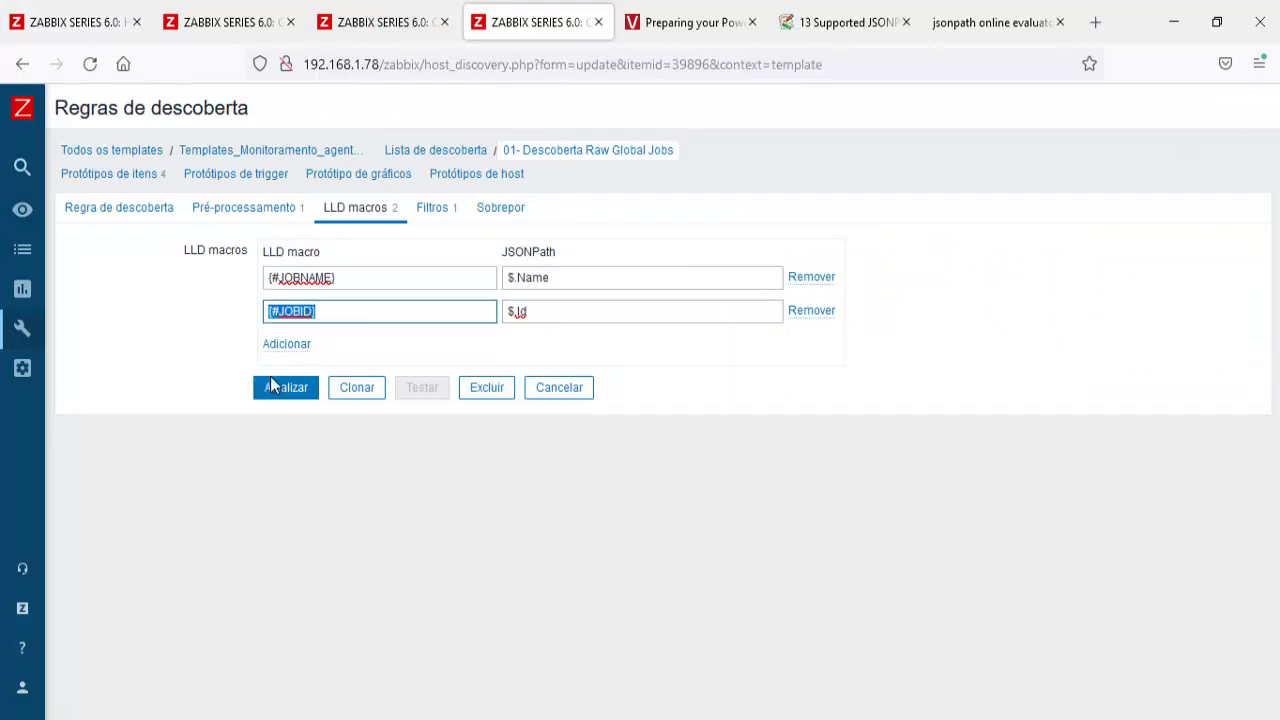
{"action": "left_click", "coordinate": [435, 209]}
{"action": "left_click_drag", "start_coordinate": [434, 311], "coordinate": [266, 320]}
{"action": "key", "text": "ctrl+v"}
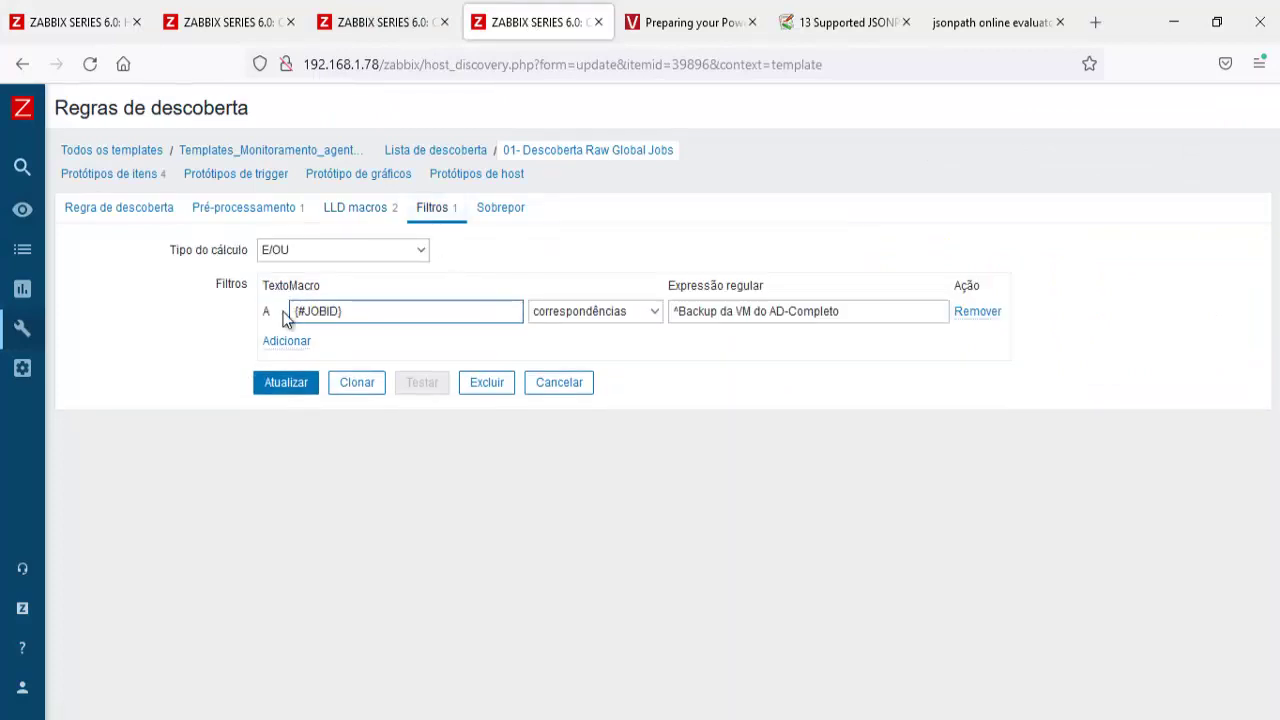
Replace filter A's regular expression with the job Id dd24f423-31c3-4d6f-b44c-75b626272dad copied from the raw job history, and save the discovery rule
{"action": "left_click_drag", "start_coordinate": [676, 316], "coordinate": [916, 315]}
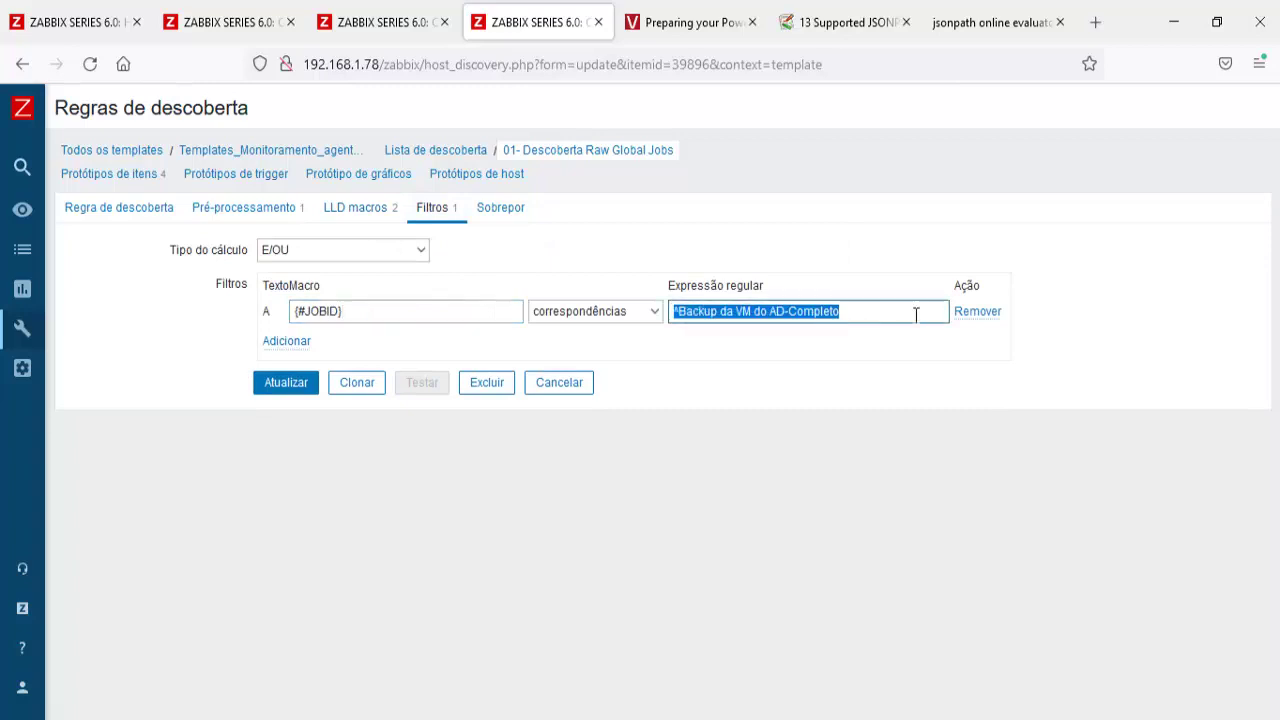
{"action": "key", "text": "ctrl+x"}
{"action": "left_click", "coordinate": [100, 22]}
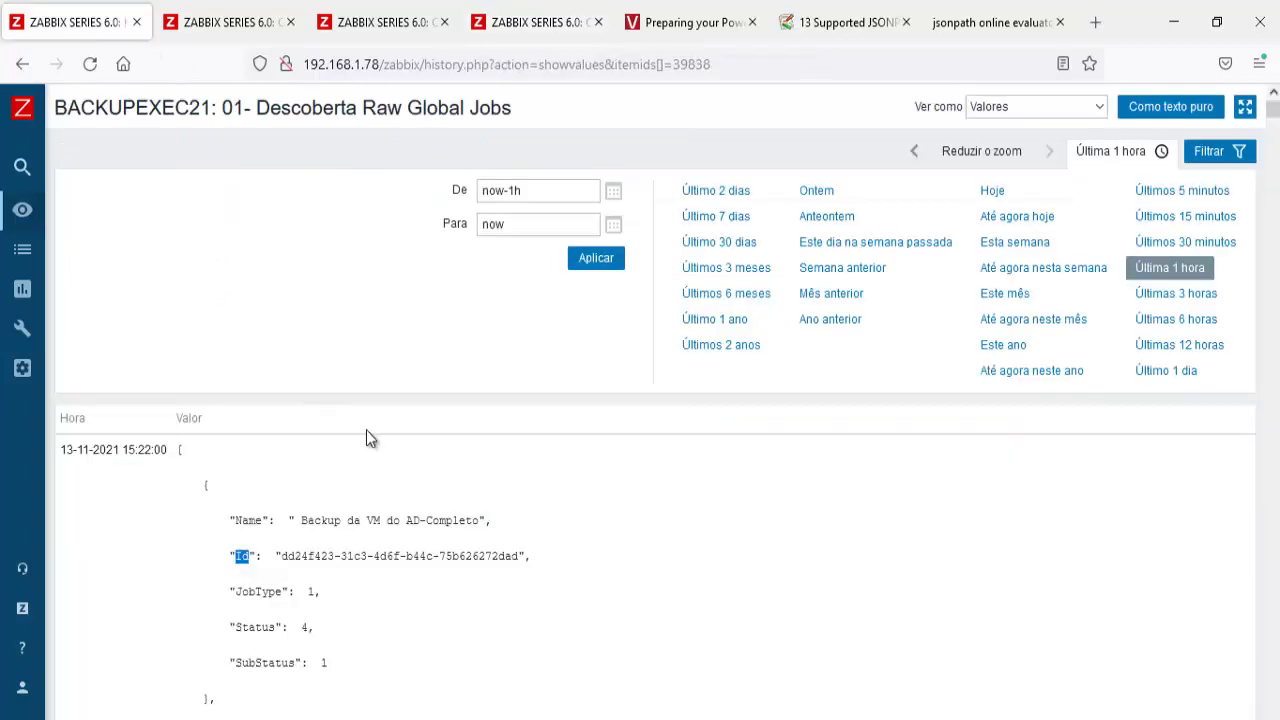
{"action": "left_click_drag", "start_coordinate": [520, 556], "coordinate": [282, 556]}
{"action": "right_click", "coordinate": [284, 554]}
{"action": "left_click", "coordinate": [314, 311]}
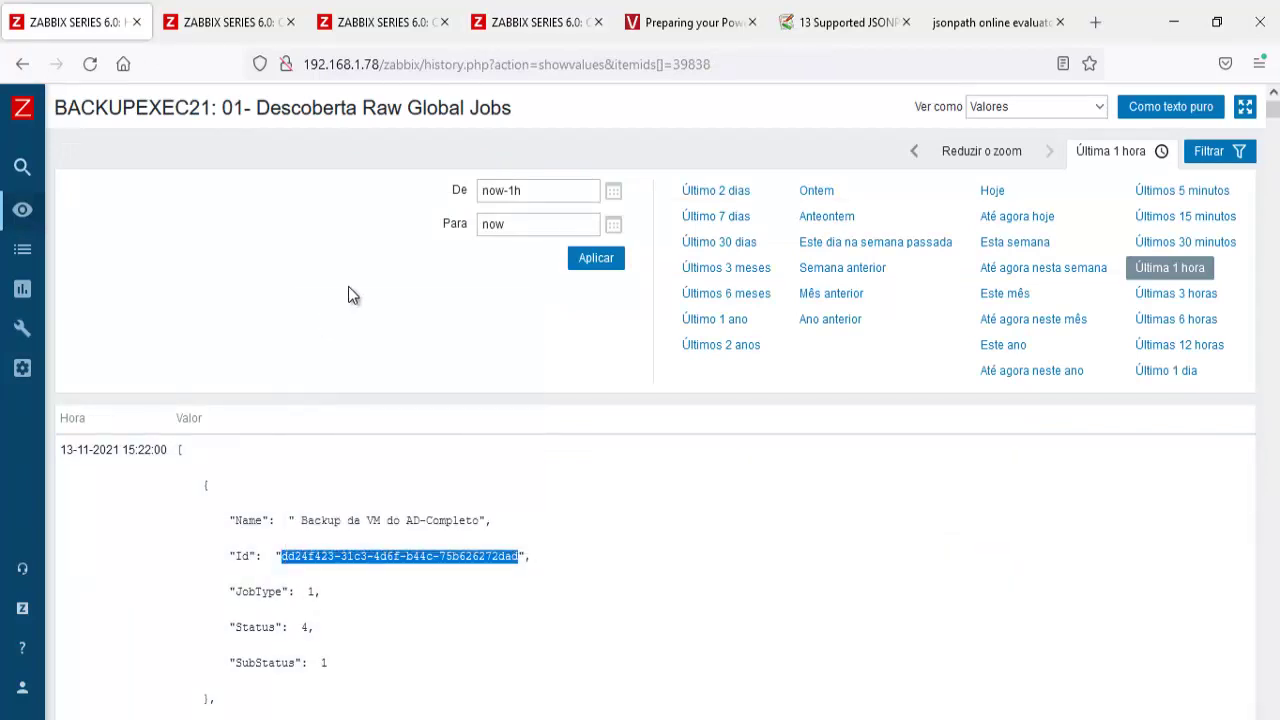
{"action": "left_click", "coordinate": [530, 22]}
{"action": "key", "text": "ctrl+v"}
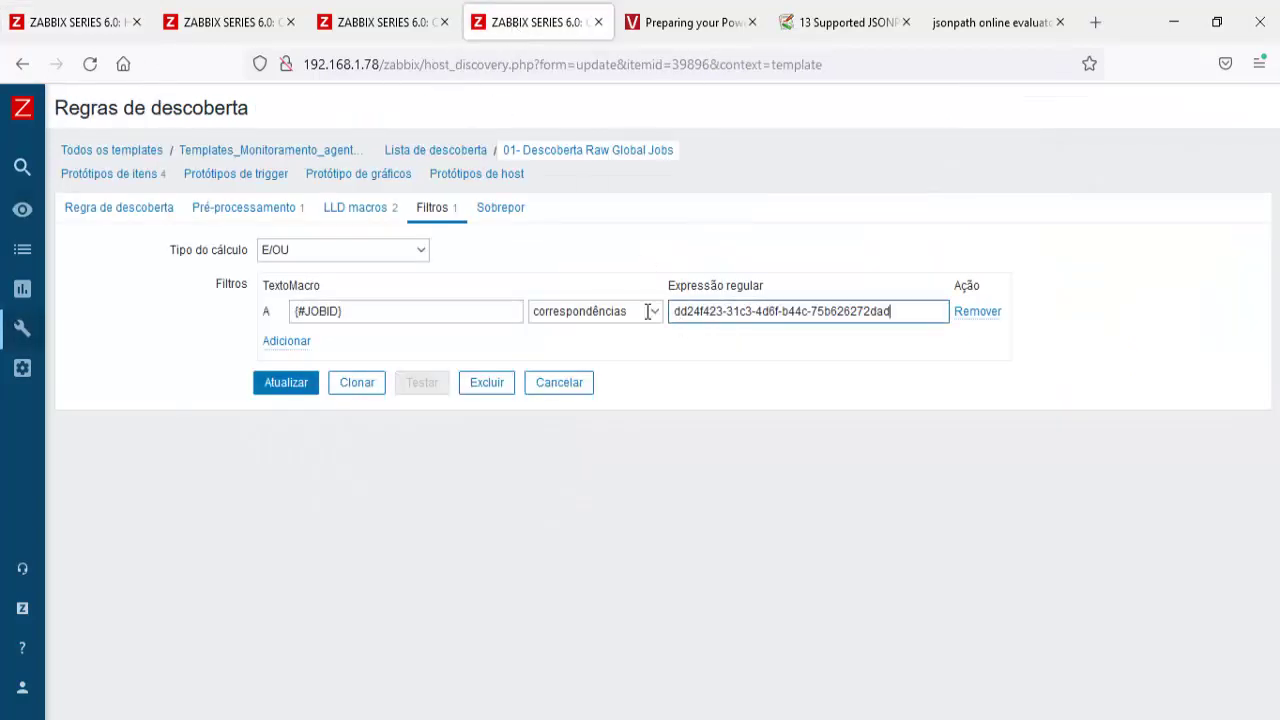
{"action": "left_click", "coordinate": [284, 383]}
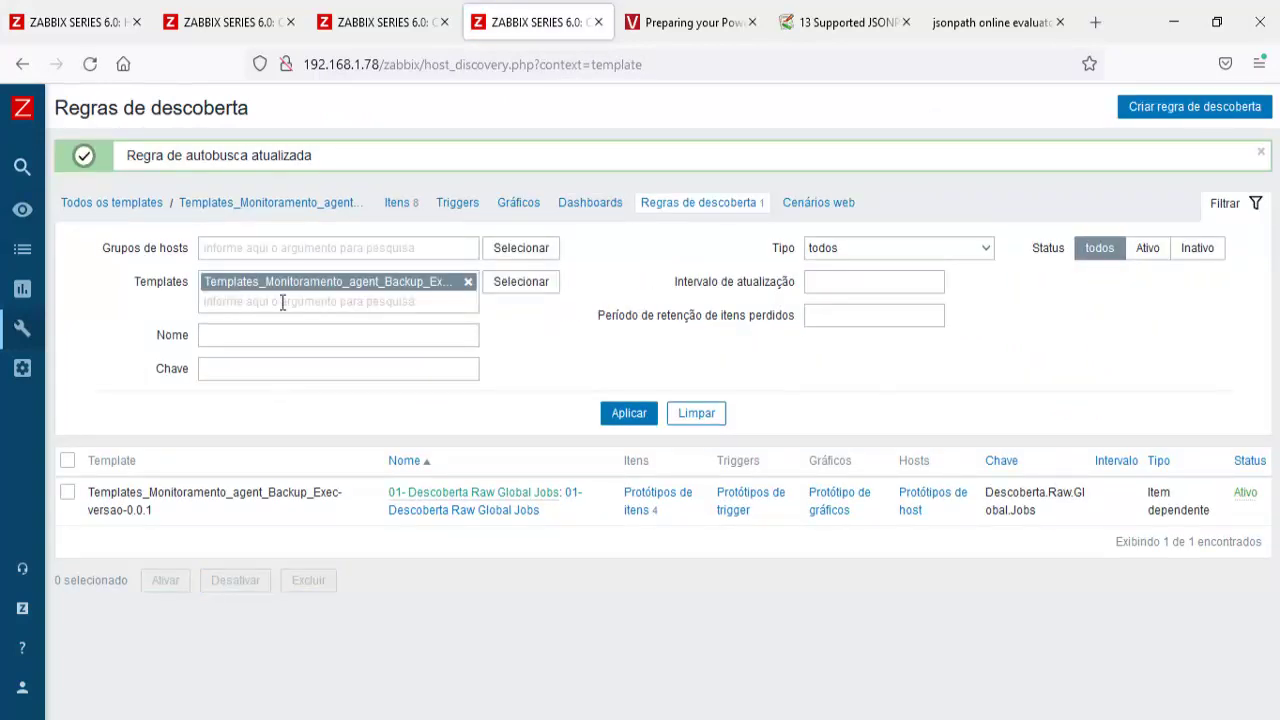
Open the latest data for the Hosts/BackupExec group and refresh it repeatedly to check the discovered job items and their values
{"action": "left_click", "coordinate": [80, 26]}
{"action": "mouse_move", "coordinate": [10, 318]}
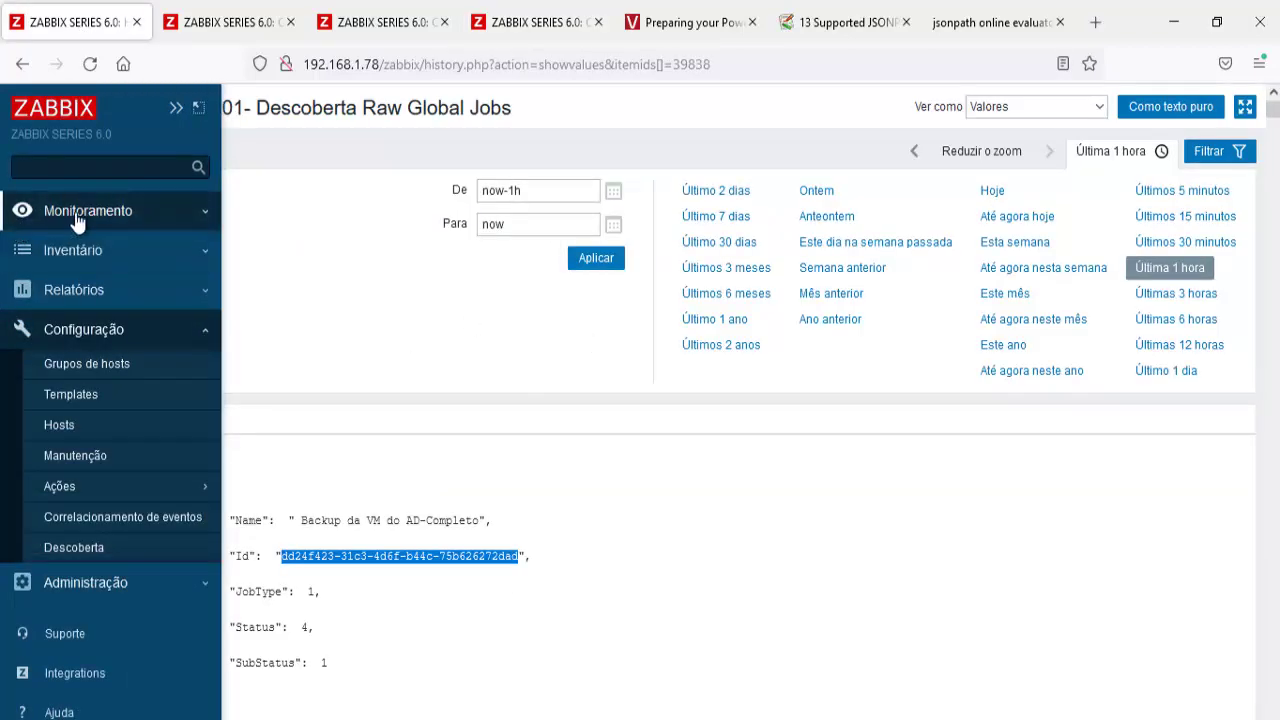
{"action": "left_click", "coordinate": [85, 214]}
{"action": "left_click", "coordinate": [124, 340]}
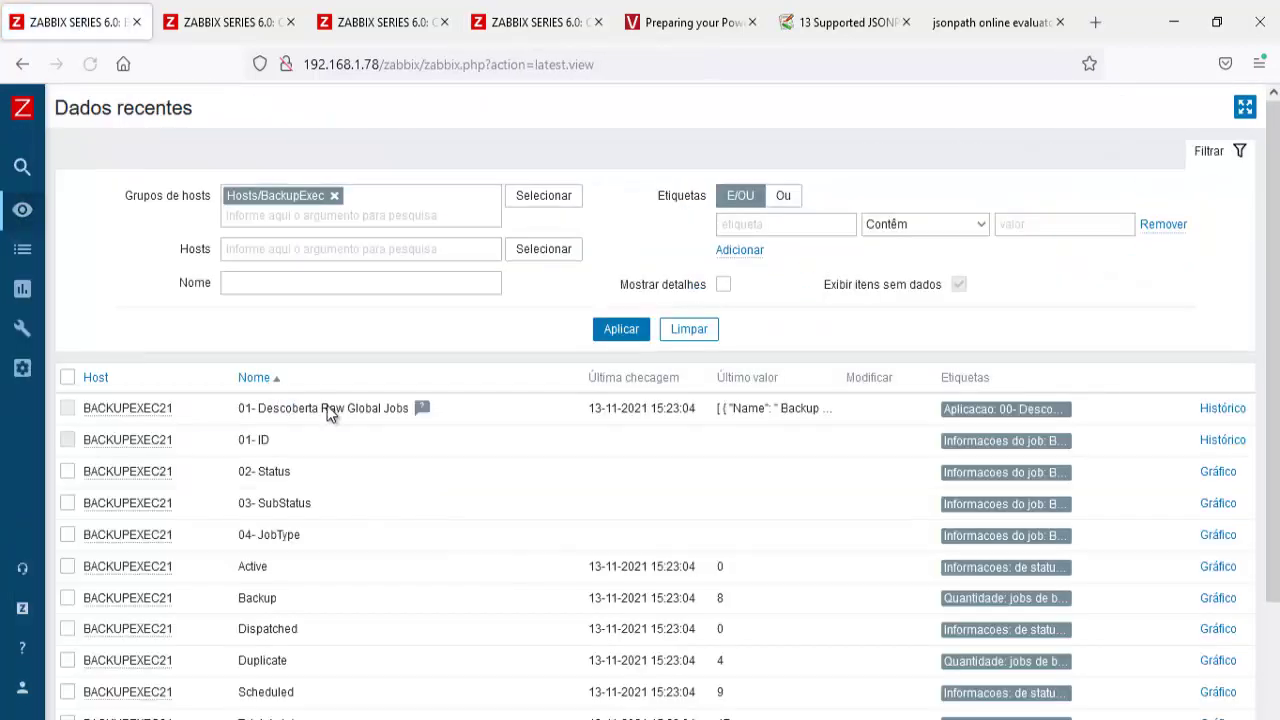
{"action": "scroll", "coordinate": [373, 424], "scroll_direction": "down", "scroll_amount": 2}
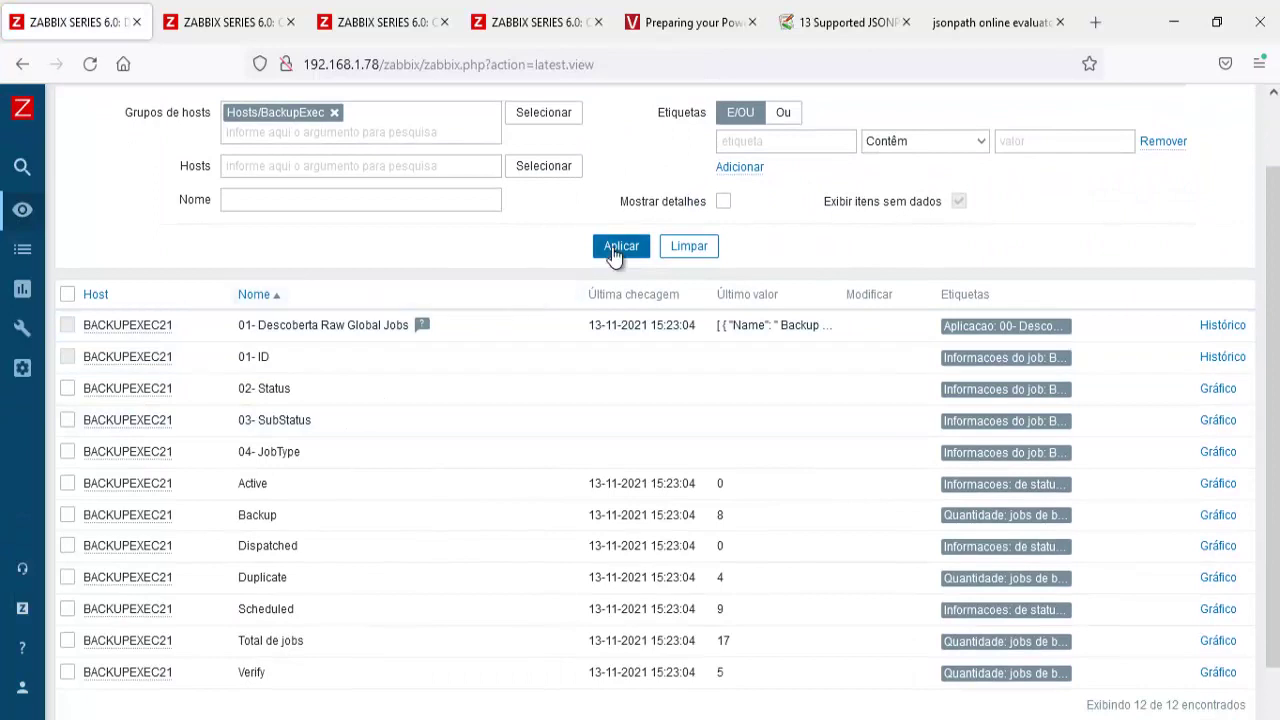
{"action": "scroll", "coordinate": [564, 567], "scroll_direction": "down", "scroll_amount": 2}
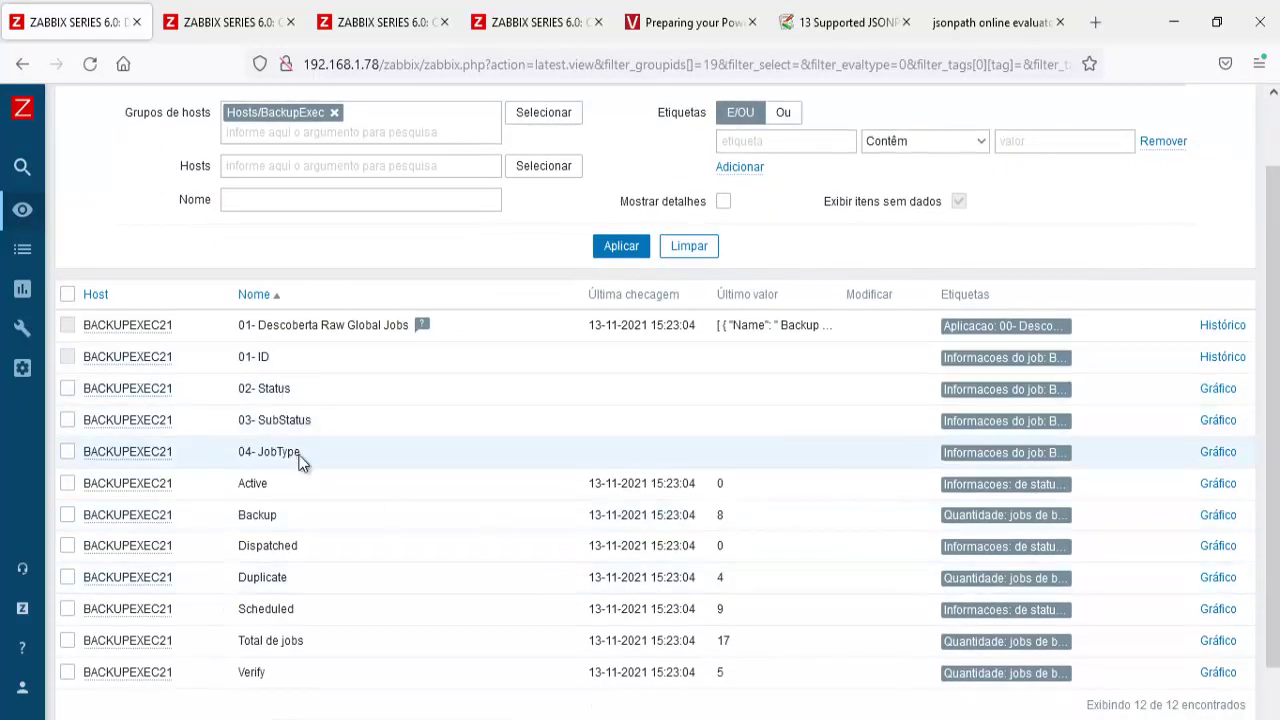
{"action": "left_click", "coordinate": [621, 246]}
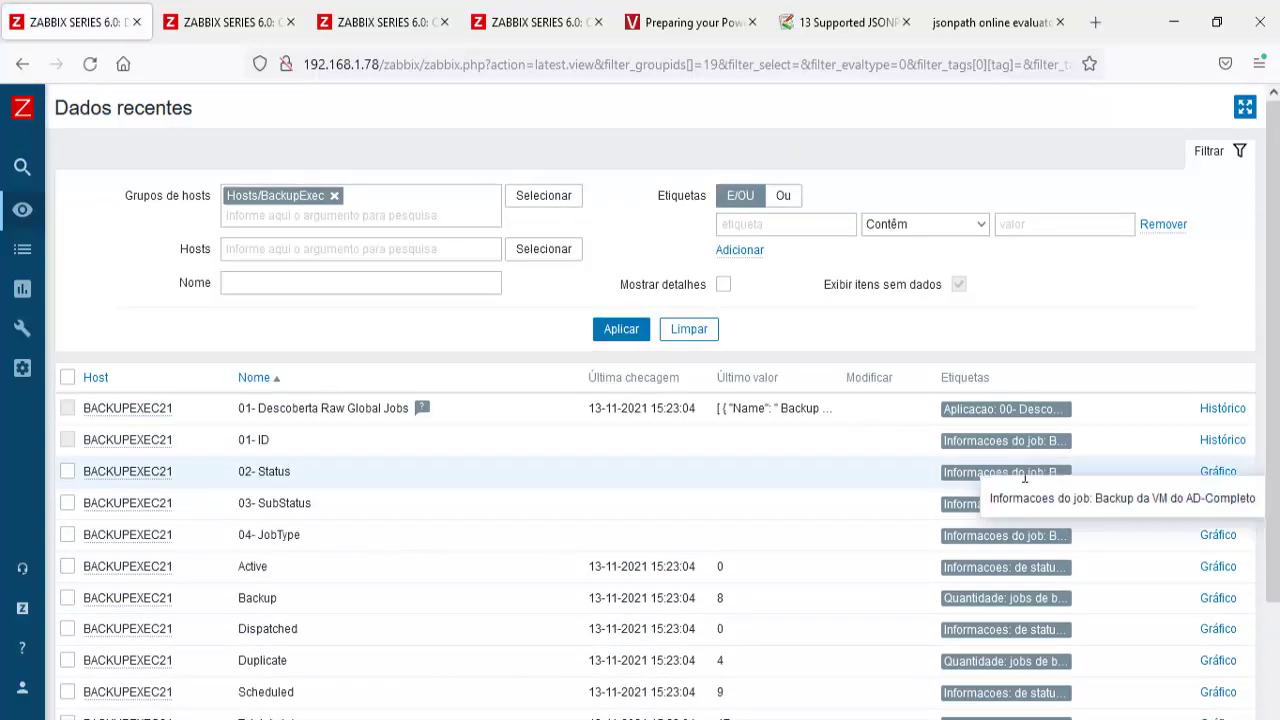
{"action": "left_click", "coordinate": [627, 332]}
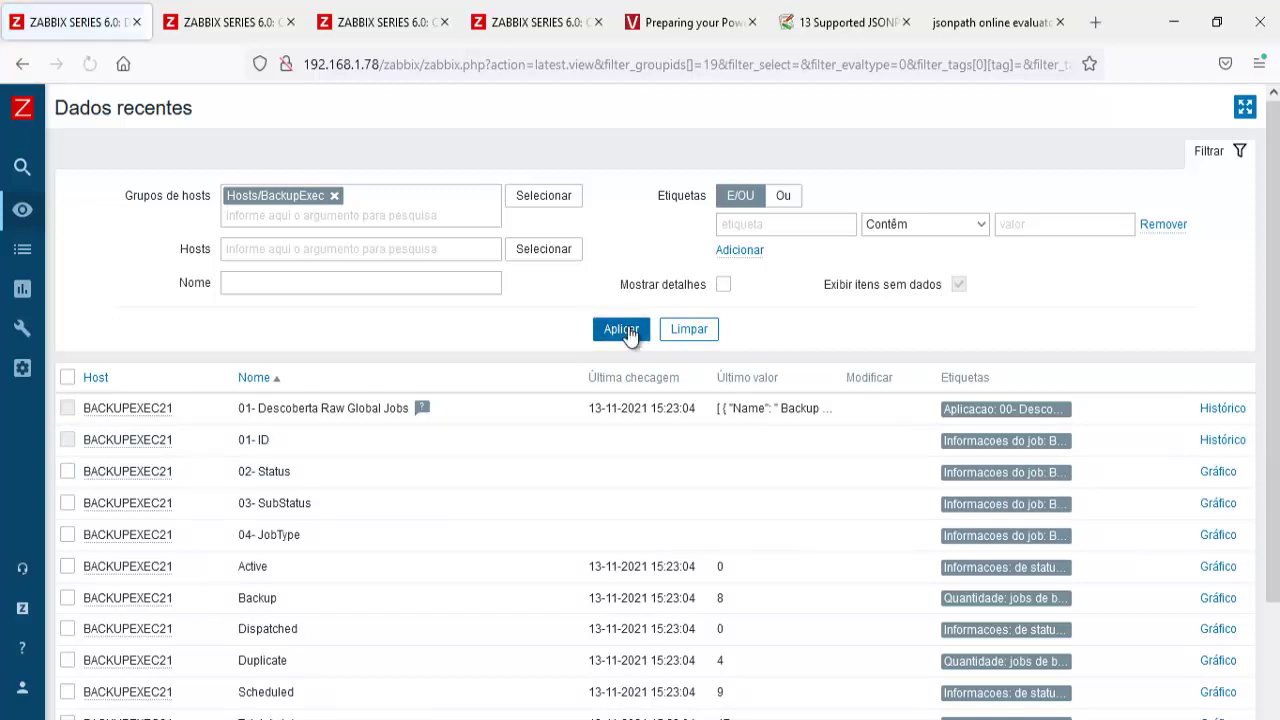
{"action": "left_click", "coordinate": [627, 332]}
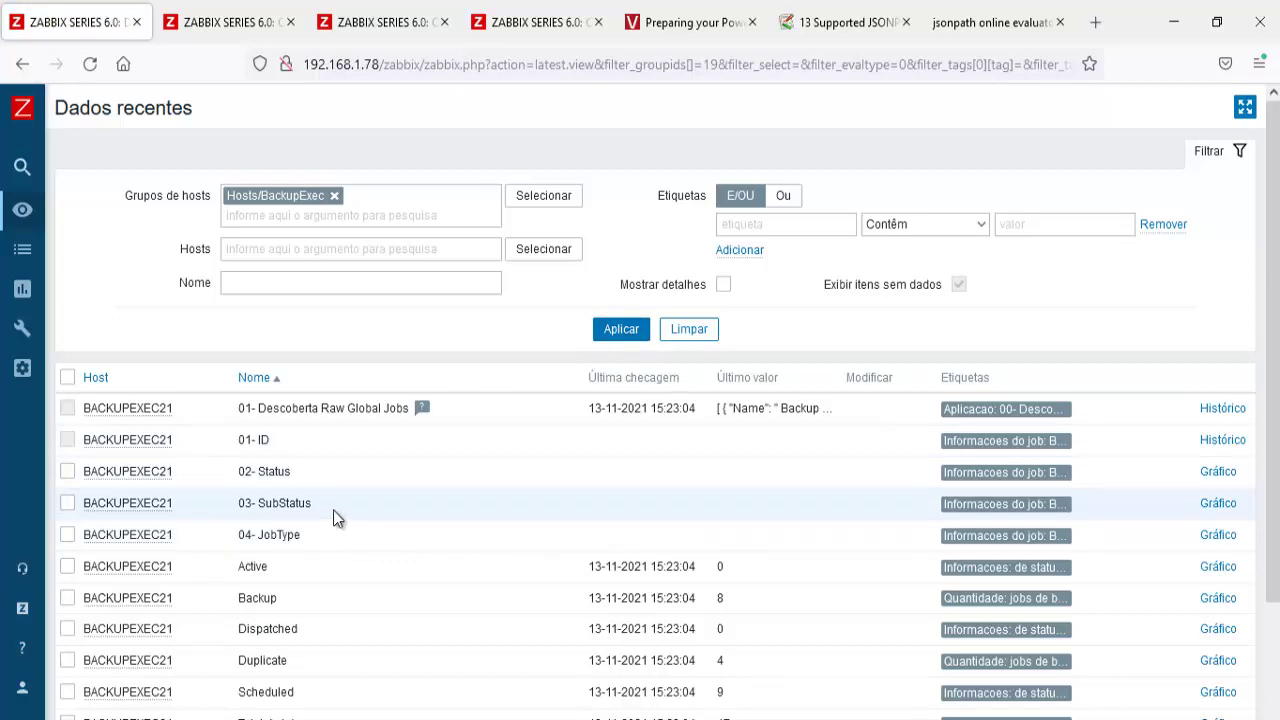
{"action": "left_click", "coordinate": [608, 338]}
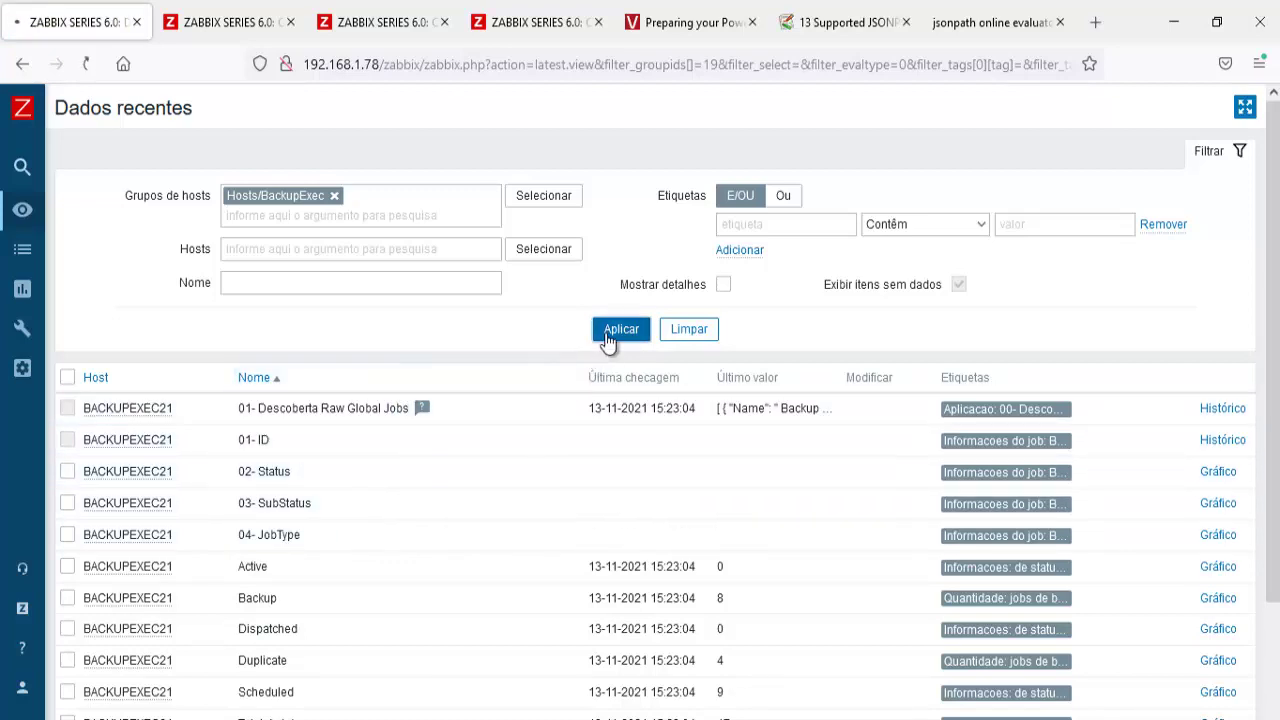
{"action": "left_click", "coordinate": [608, 340]}
Close the discovery rule page and list the Backup Exec template's items, filtered by the tag Aplicacao: 00- Descobertas Globais Raw
{"action": "left_click", "coordinate": [597, 22]}
{"action": "left_click", "coordinate": [395, 22]}
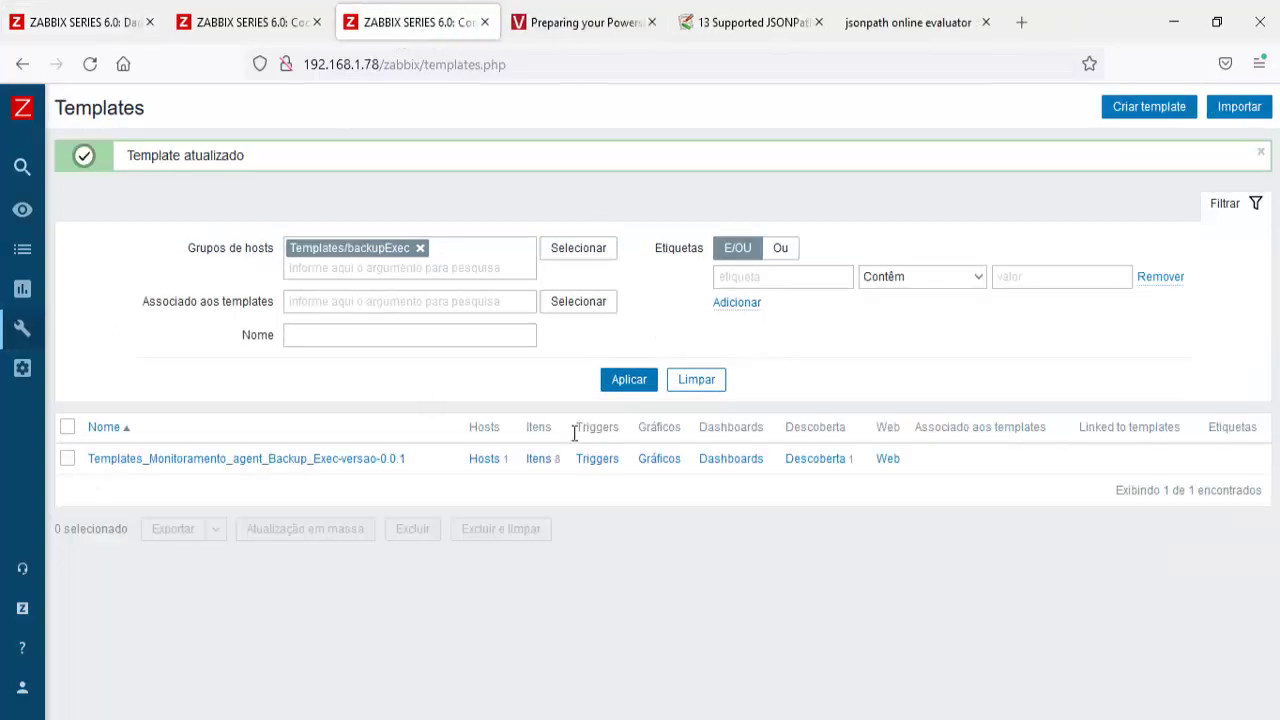
{"action": "left_click", "coordinate": [628, 377]}
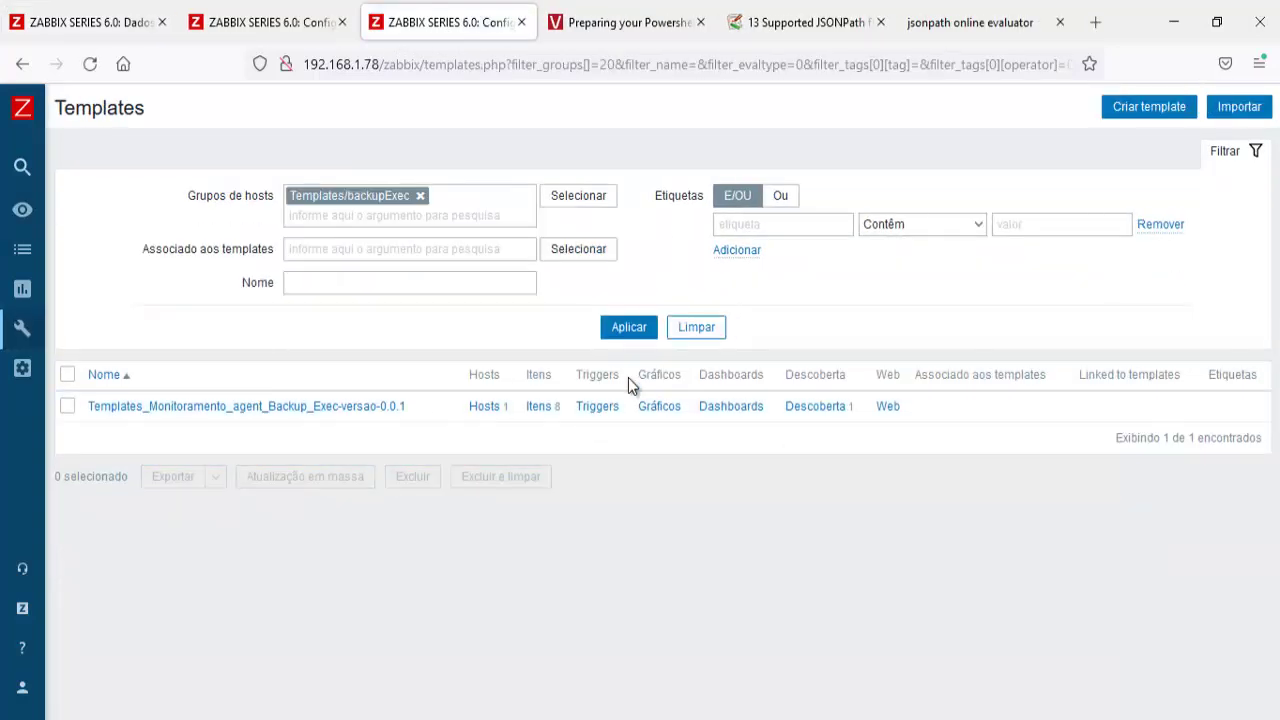
{"action": "left_click", "coordinate": [537, 406]}
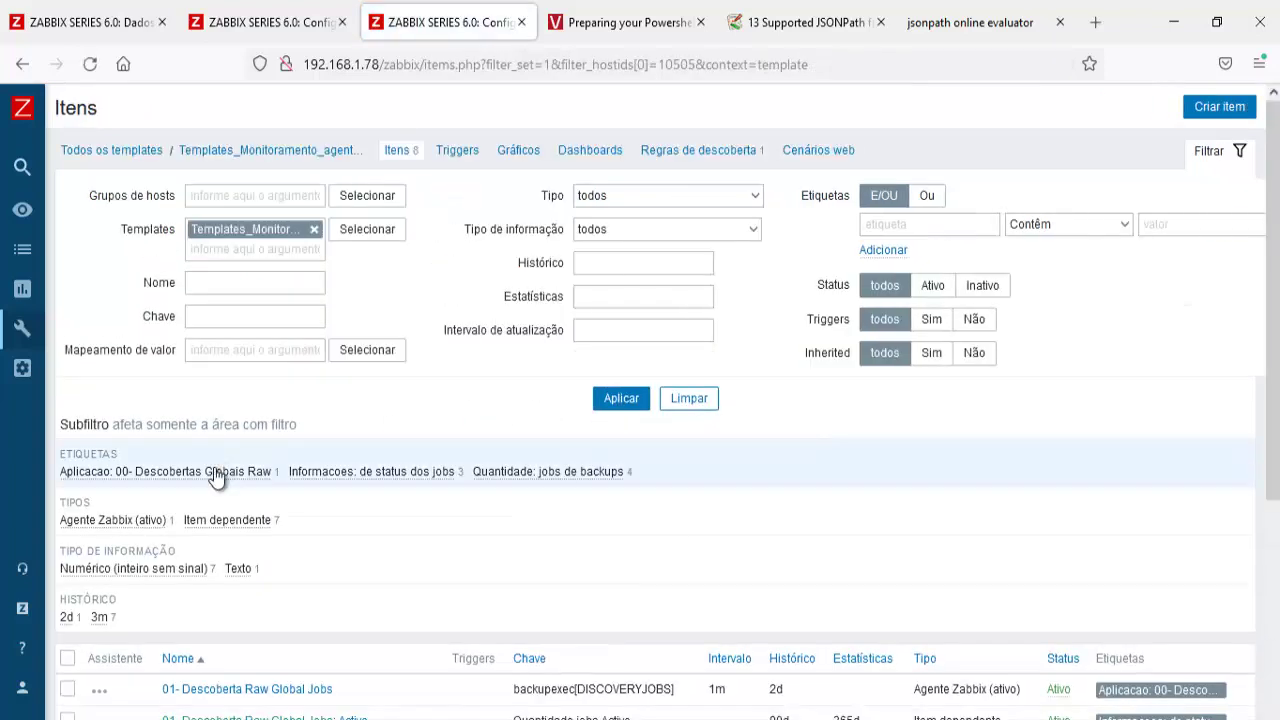
{"action": "left_click", "coordinate": [214, 471]}
{"action": "scroll", "coordinate": [372, 535], "scroll_direction": "down", "scroll_amount": 3}
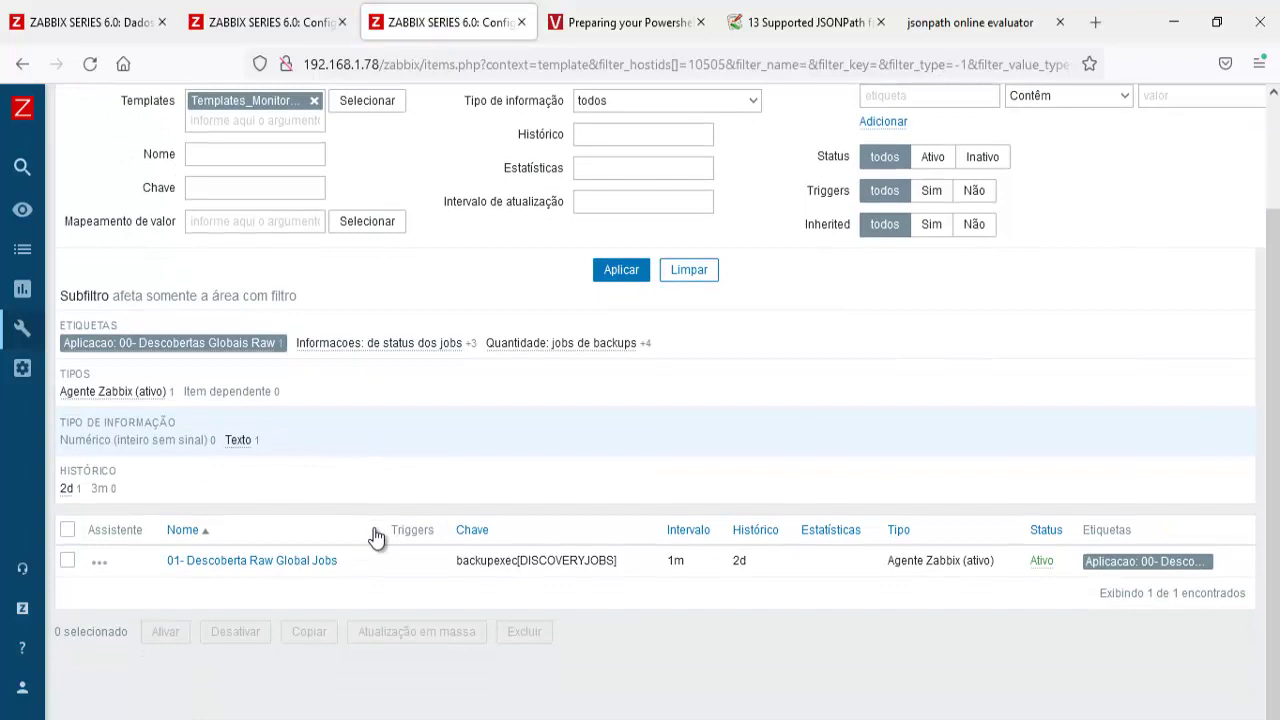
Review the dependent-creation options of the raw jobs item and open the template's discovery rule 01- Descoberta Raw Global Jobs
{"action": "left_click", "coordinate": [99, 562]}
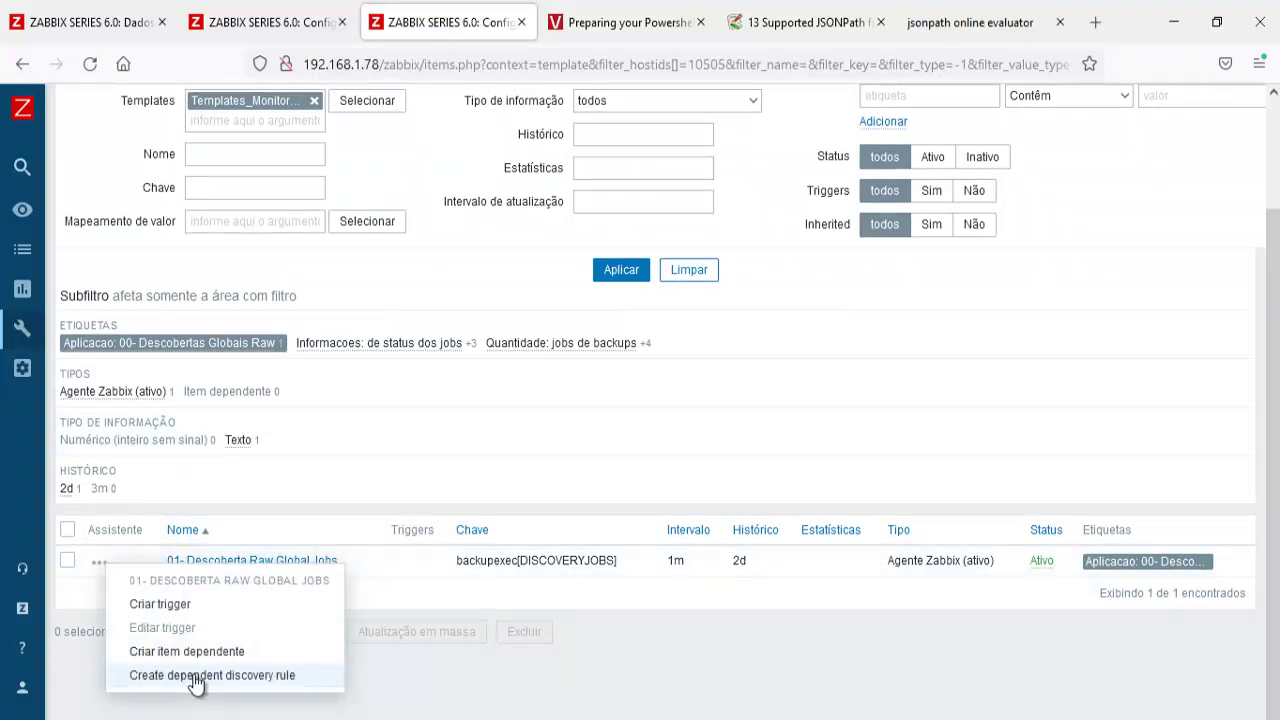
{"action": "left_click", "coordinate": [471, 671]}
{"action": "scroll", "coordinate": [470, 671], "scroll_direction": "up", "scroll_amount": 3}
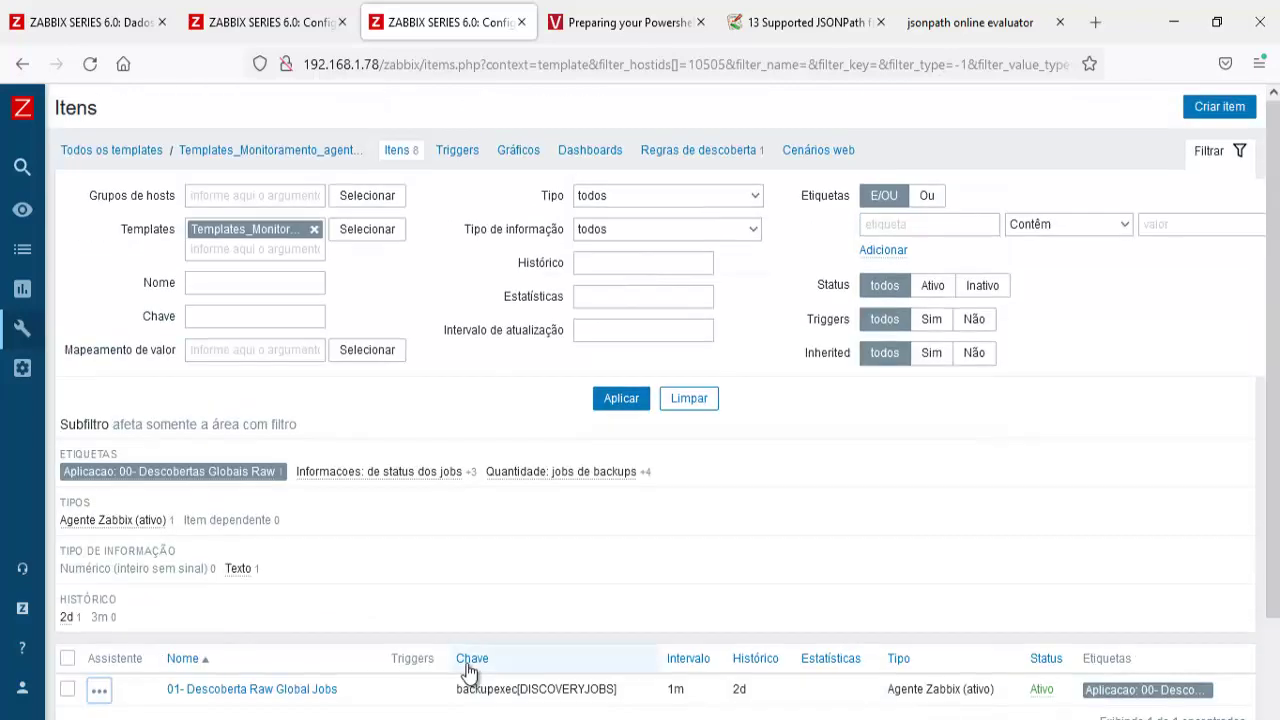
{"action": "left_click", "coordinate": [703, 152]}
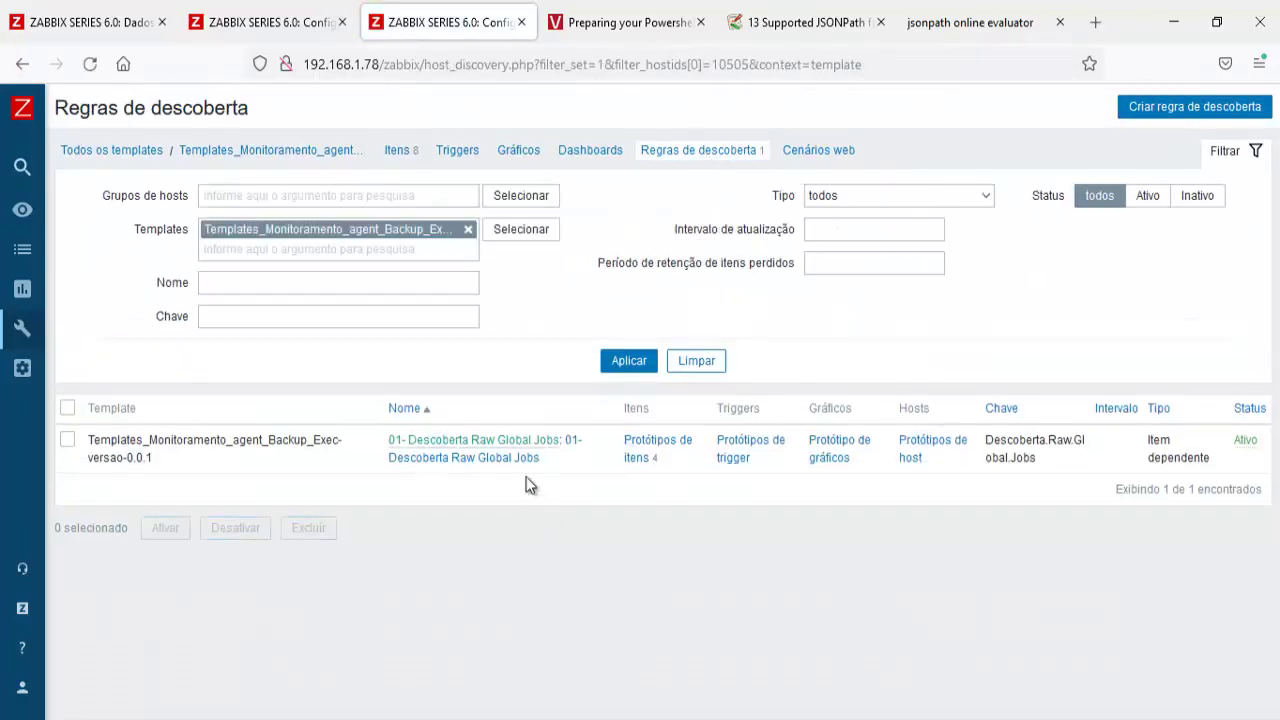
{"action": "left_click", "coordinate": [522, 460]}
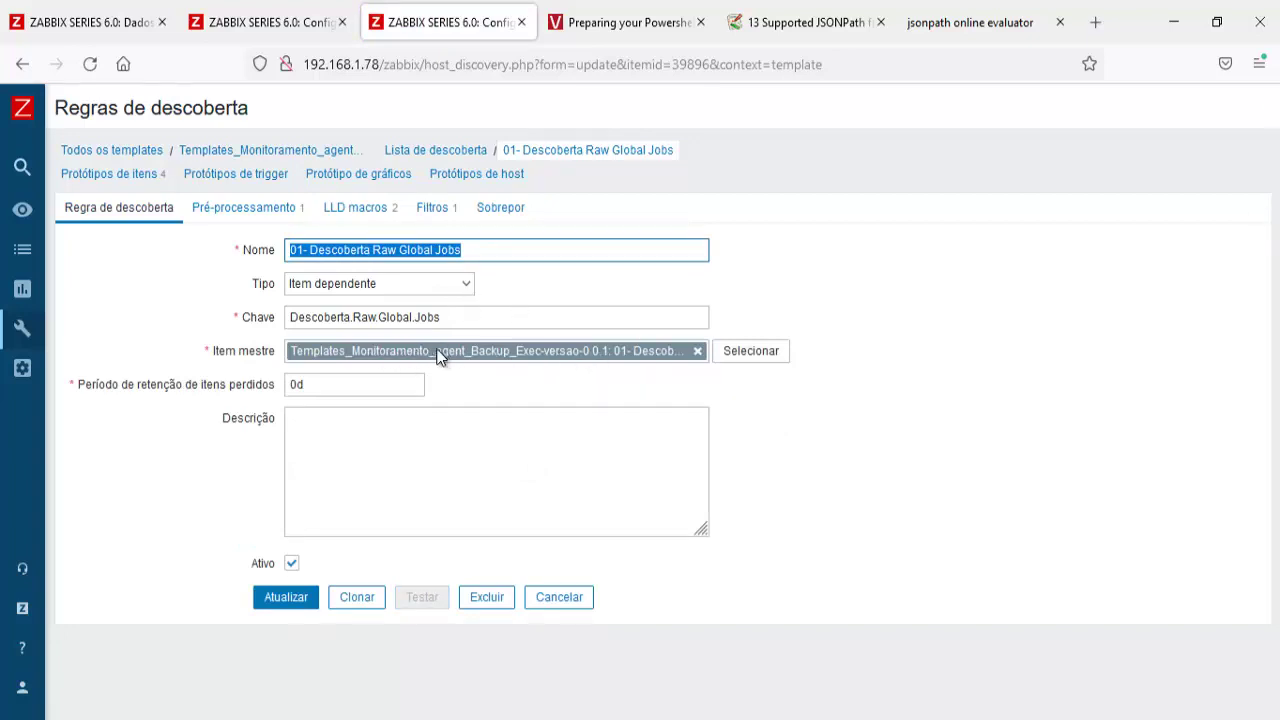
Examine the discovery rule's name, key, master item and lost-items retention settings
{"action": "left_click_drag", "start_coordinate": [466, 317], "coordinate": [258, 318]}
{"action": "left_click", "coordinate": [479, 248]}
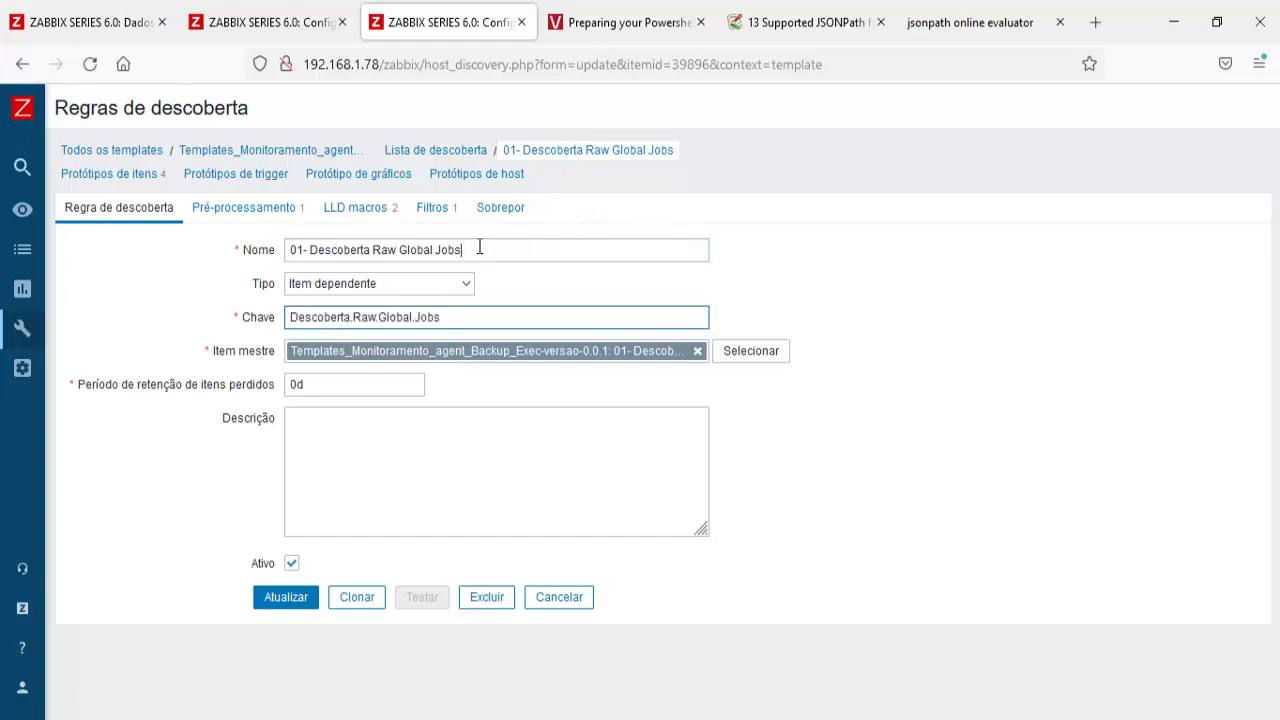
{"action": "left_click_drag", "start_coordinate": [479, 248], "coordinate": [265, 252]}
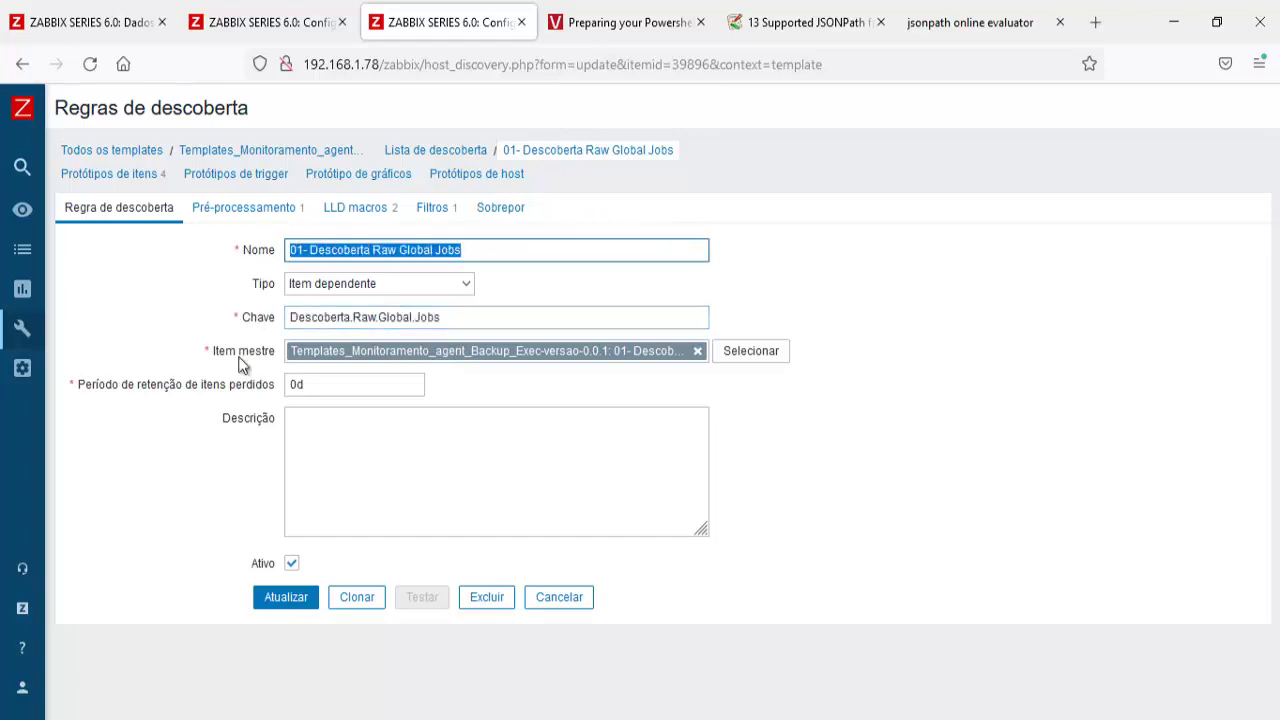
{"action": "left_click", "coordinate": [287, 485]}
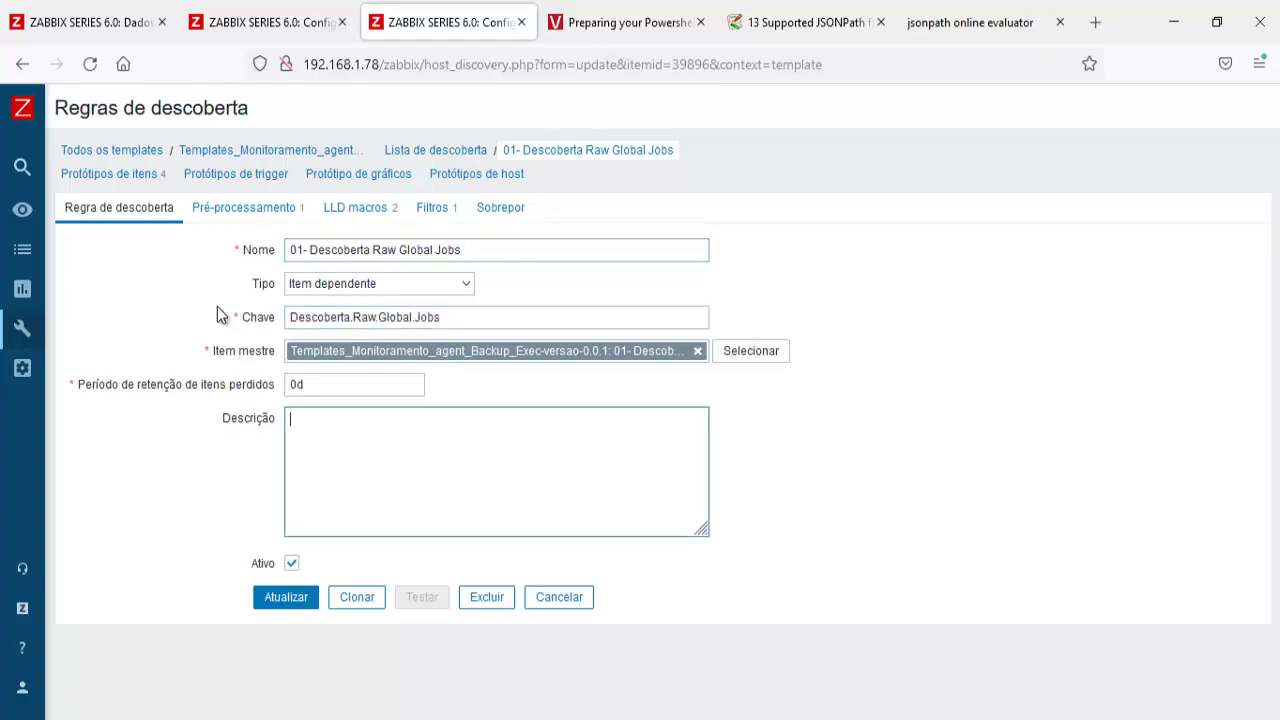
Examine the discovery rule's JSONPath preprocessing parameter and compare it with the raw jobs value in the BackupExec latest data
{"action": "left_click", "coordinate": [244, 212]}
{"action": "left_click_drag", "start_coordinate": [580, 278], "coordinate": [520, 282]}
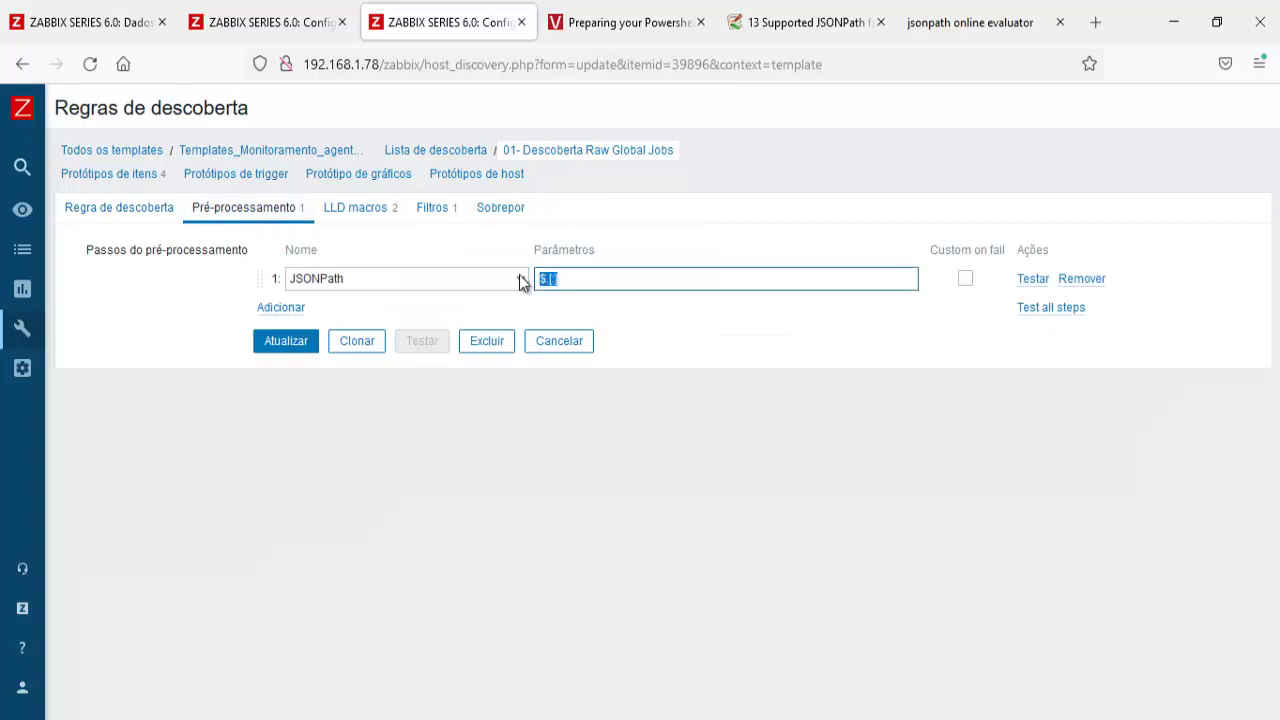
{"action": "left_click", "coordinate": [591, 283]}
{"action": "double_click", "coordinate": [591, 283]}
{"action": "key", "text": "ctrl+c"}
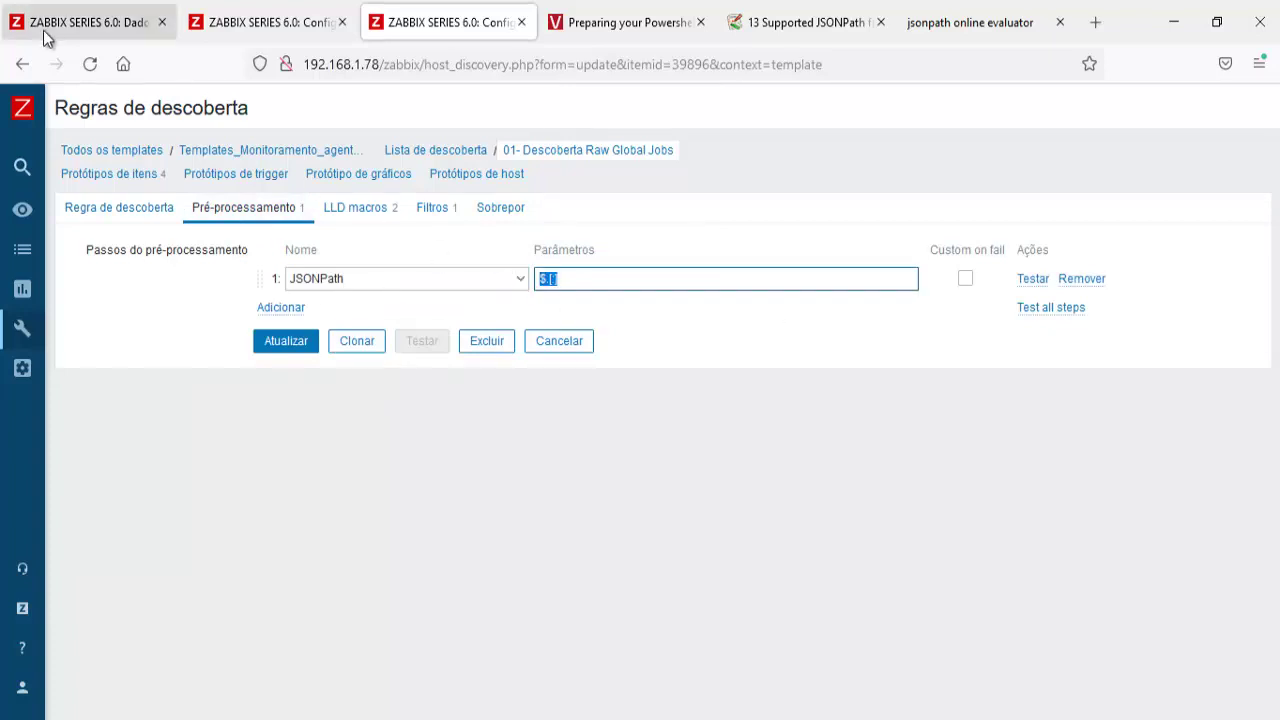
{"action": "left_click", "coordinate": [43, 30]}
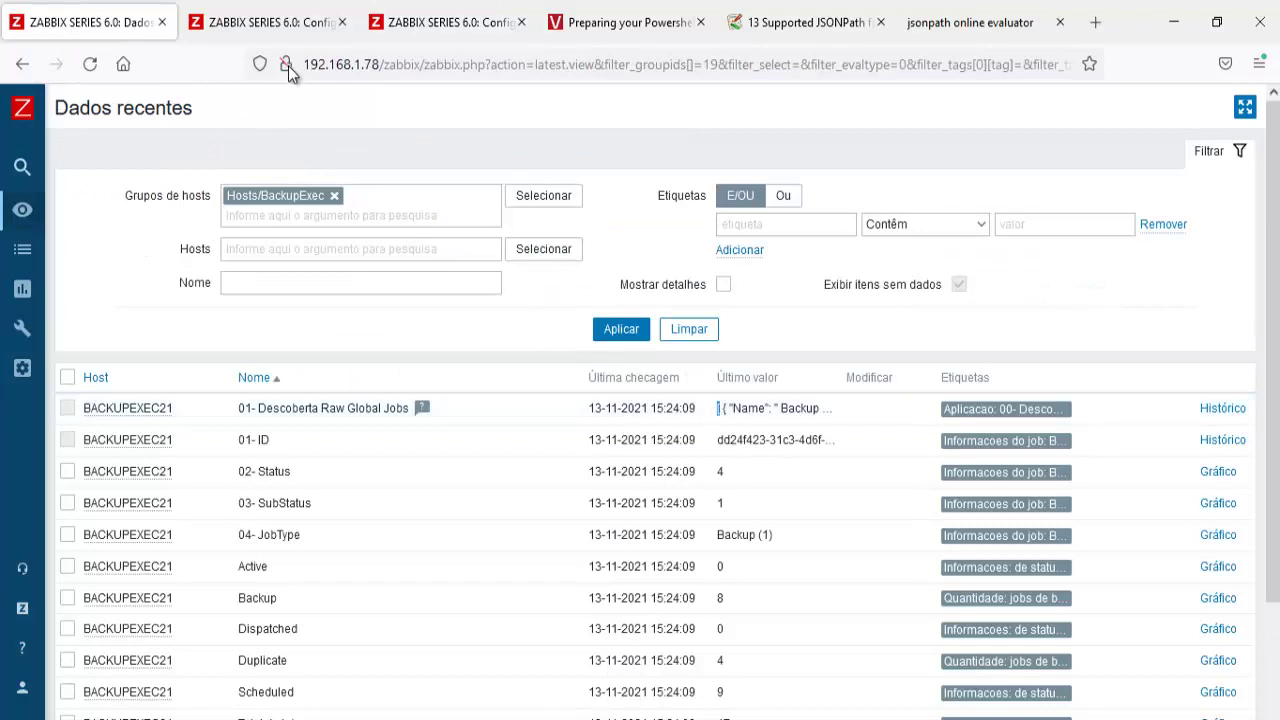
{"action": "left_click", "coordinate": [410, 30]}
Review the discovery rule's LLD macros {#JOBID} and {#JOBNAME} together with their JSONPath expressions
{"action": "left_click", "coordinate": [350, 210]}
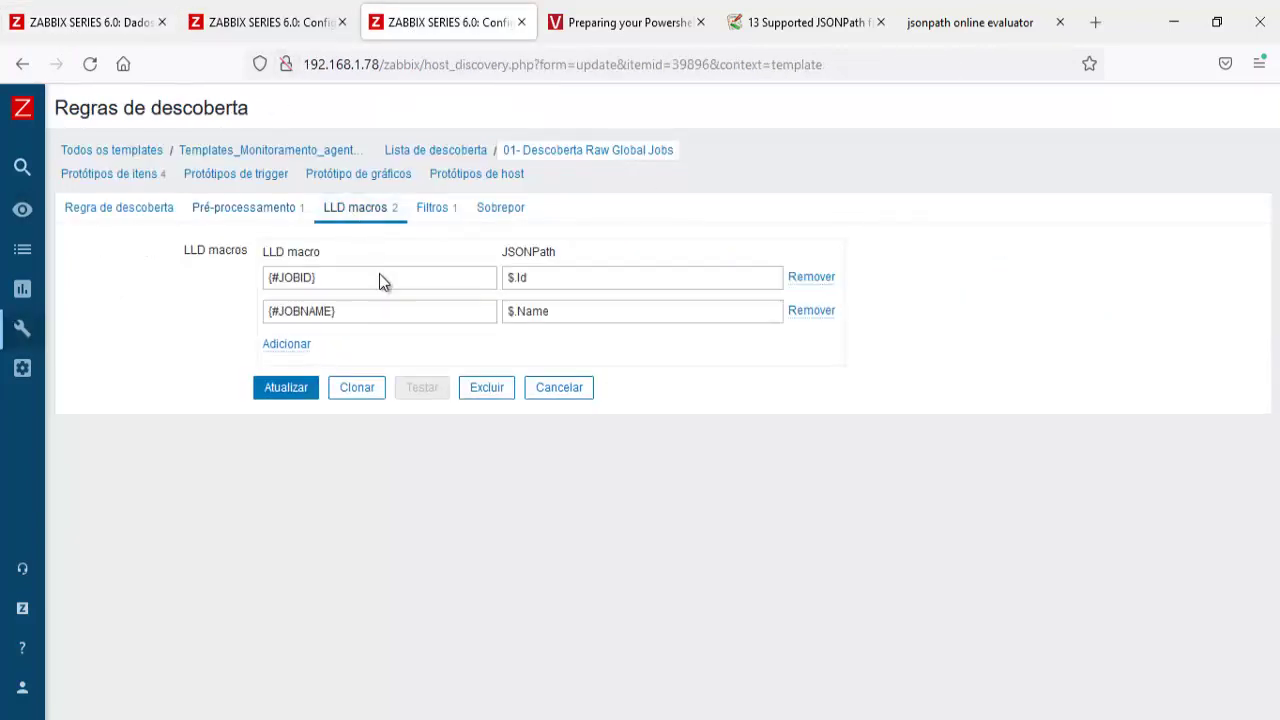
{"action": "left_click", "coordinate": [381, 282]}
{"action": "left_click", "coordinate": [380, 303]}
{"action": "left_click", "coordinate": [380, 286]}
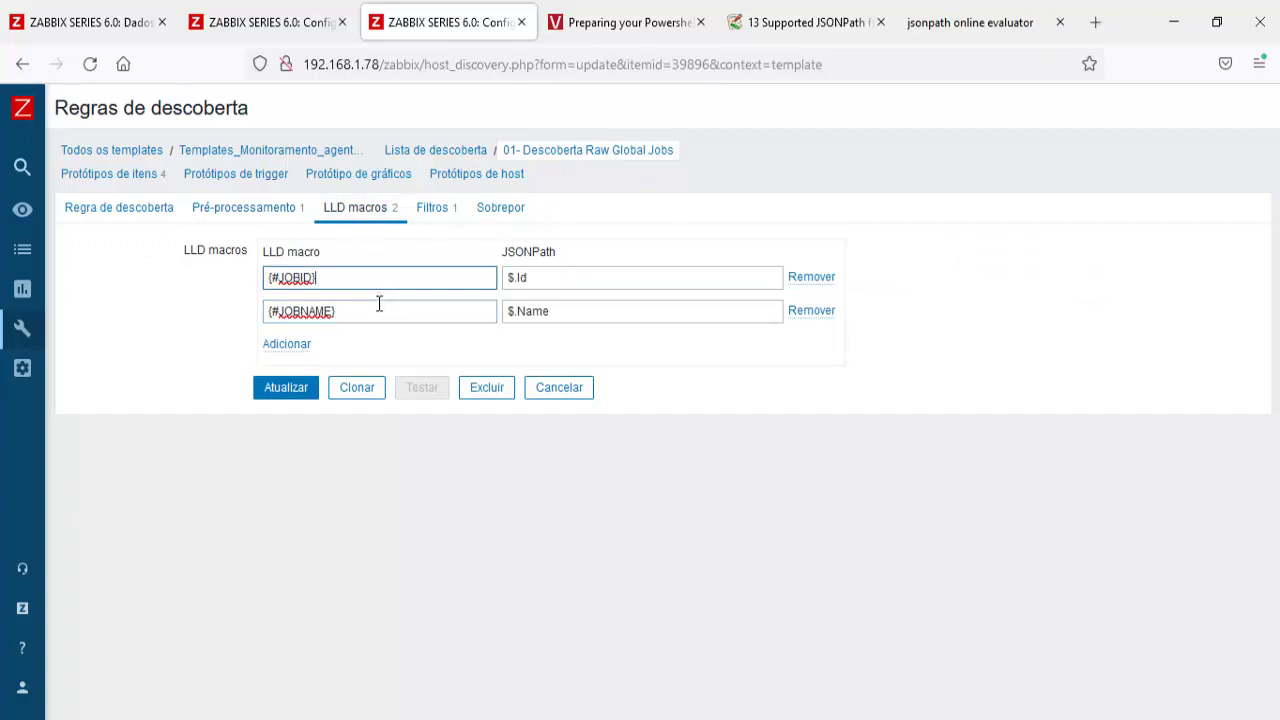
{"action": "left_click", "coordinate": [435, 301]}
{"action": "triple_click", "coordinate": [534, 278]}
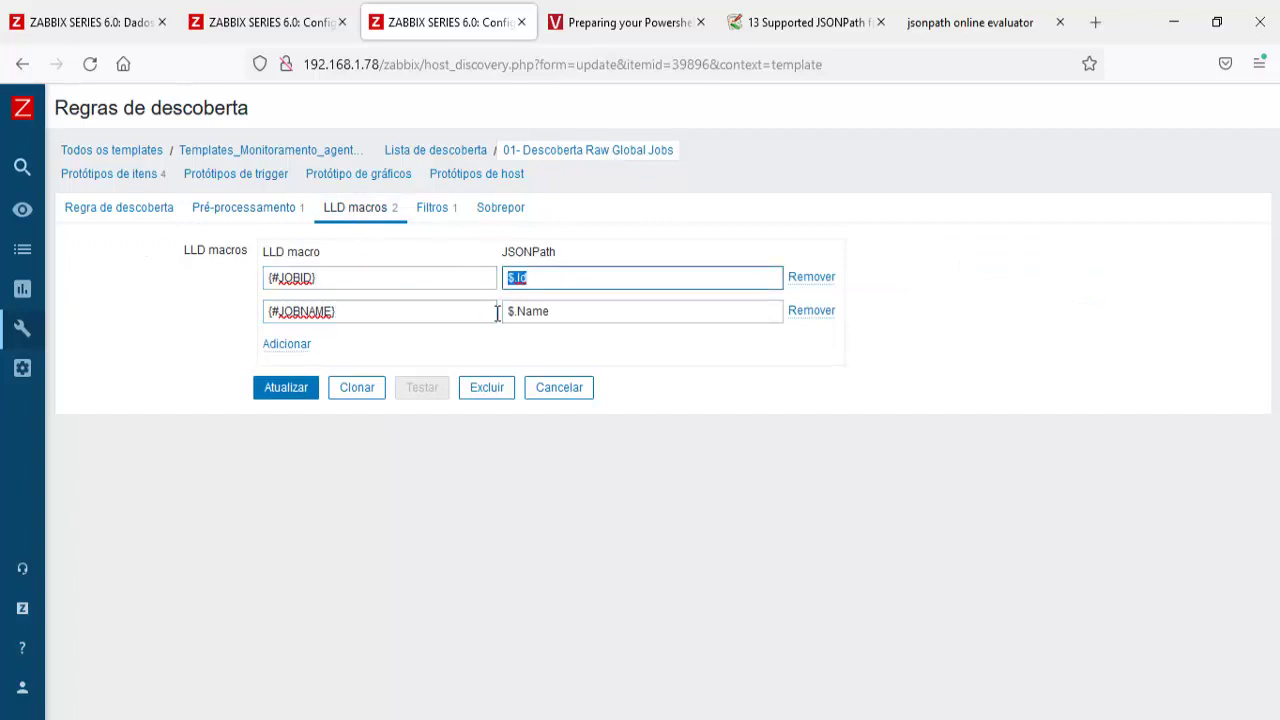
{"action": "triple_click", "coordinate": [572, 312]}
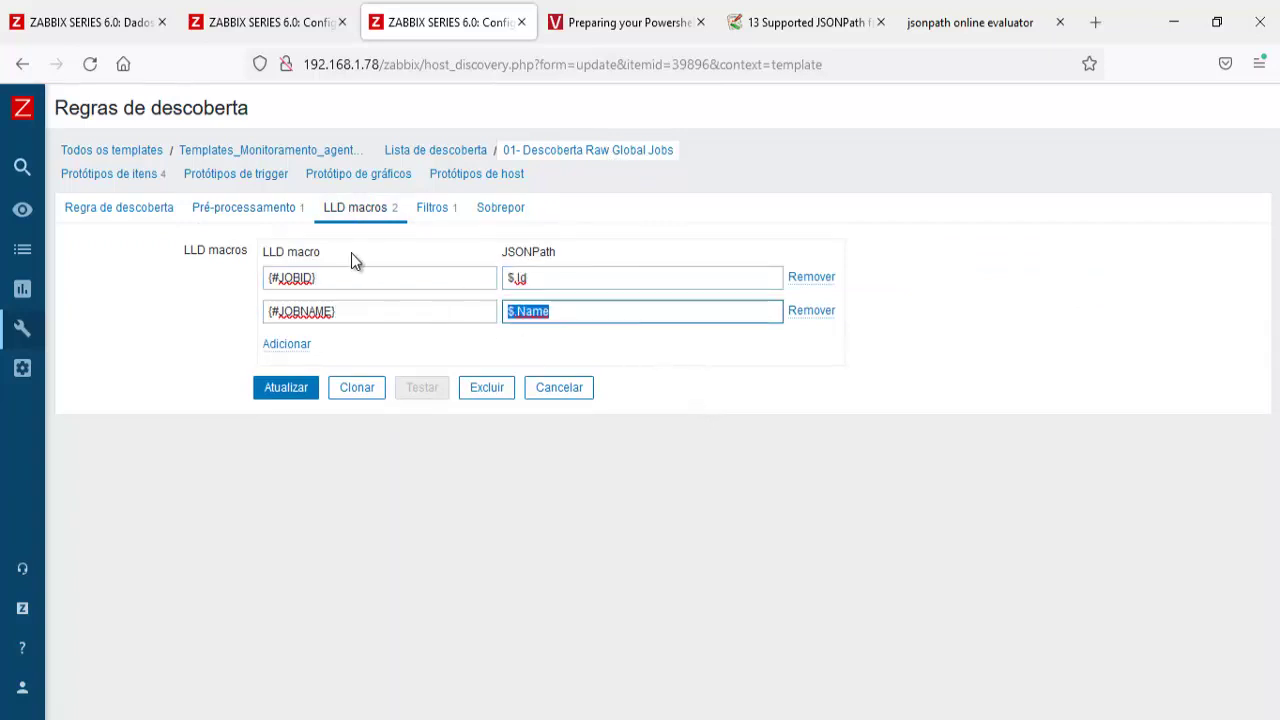
{"action": "left_click", "coordinate": [165, 238]}
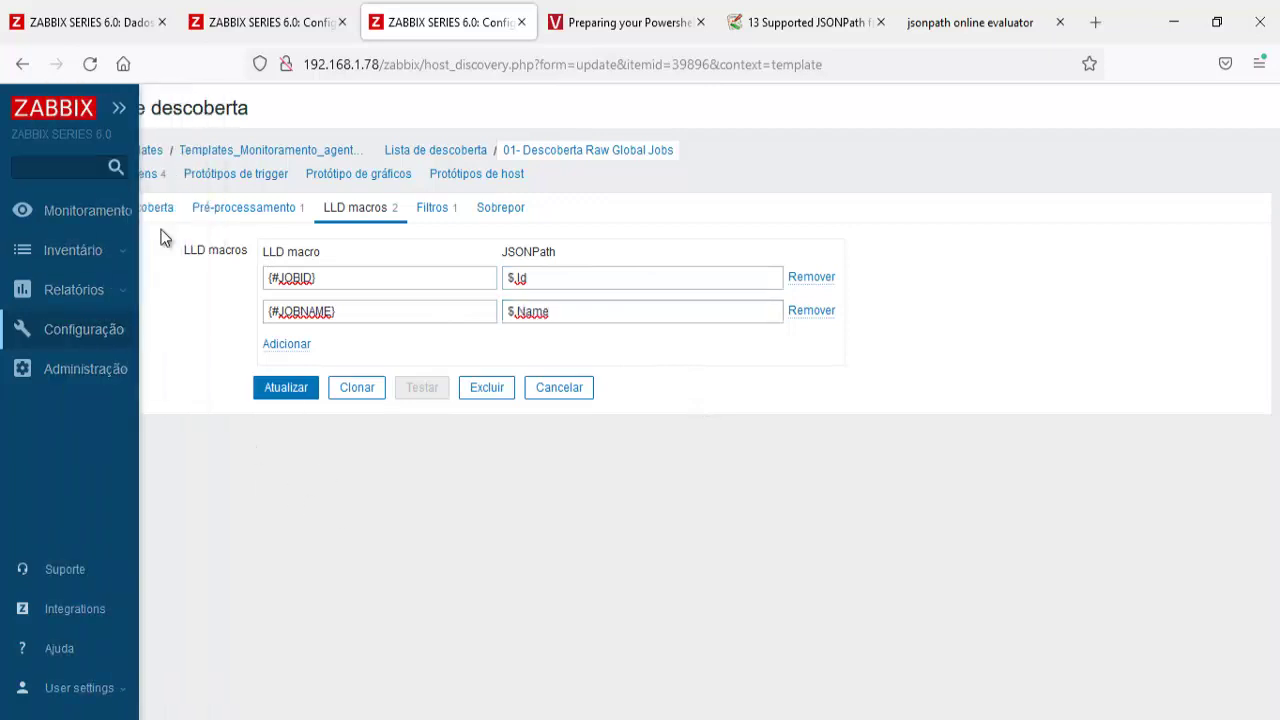
Open the item prototype 01- ID and examine its master item and the {#JOBNAME} macro in its key
{"action": "left_click", "coordinate": [146, 176]}
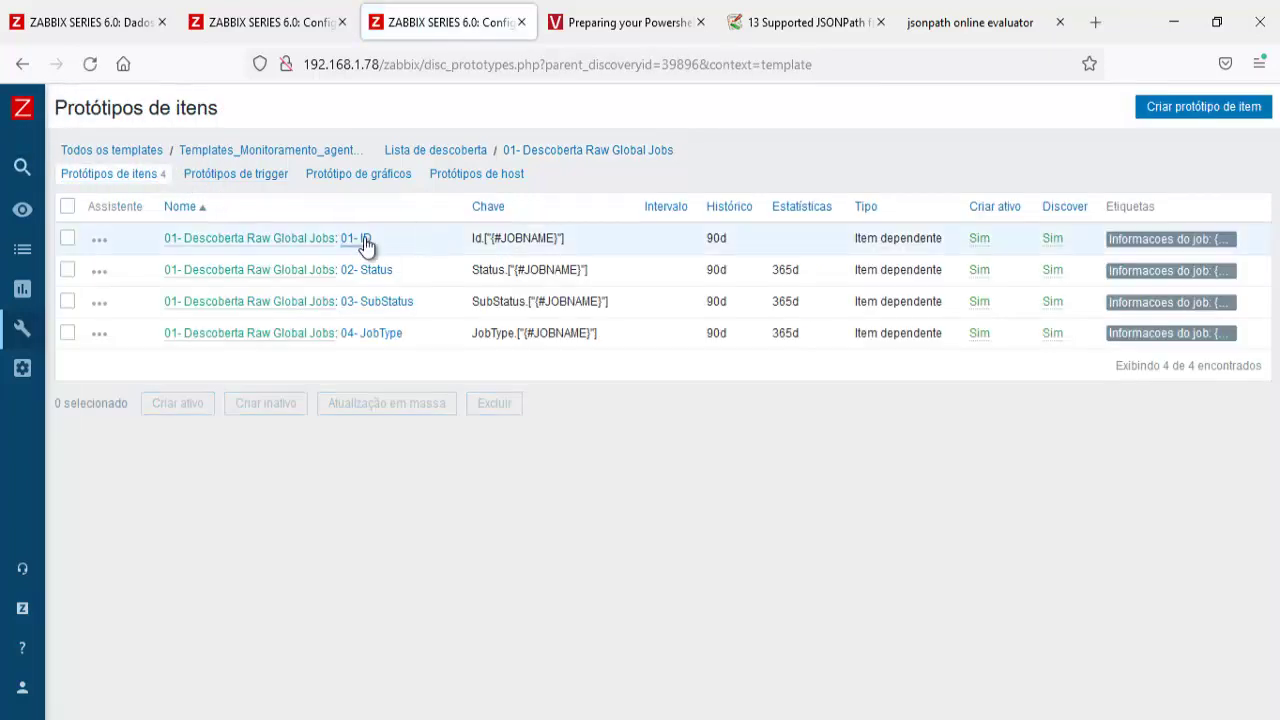
{"action": "left_click", "coordinate": [364, 238]}
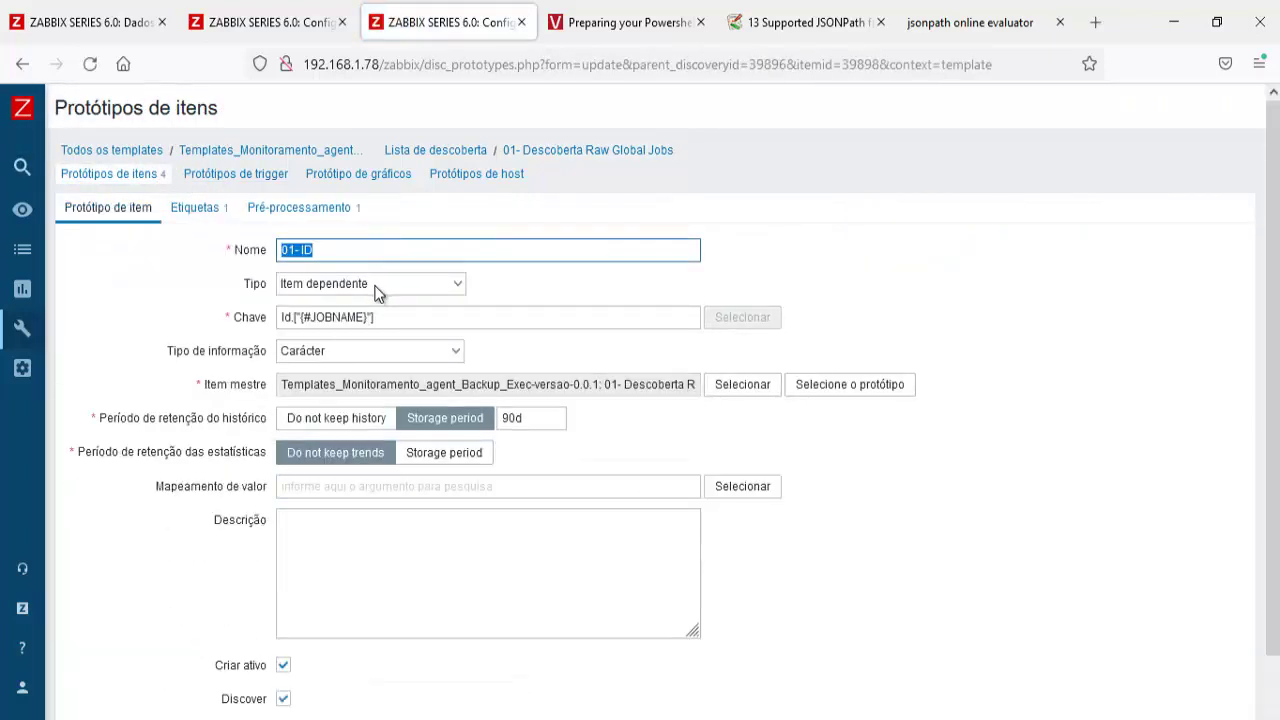
{"action": "left_click", "coordinate": [645, 384]}
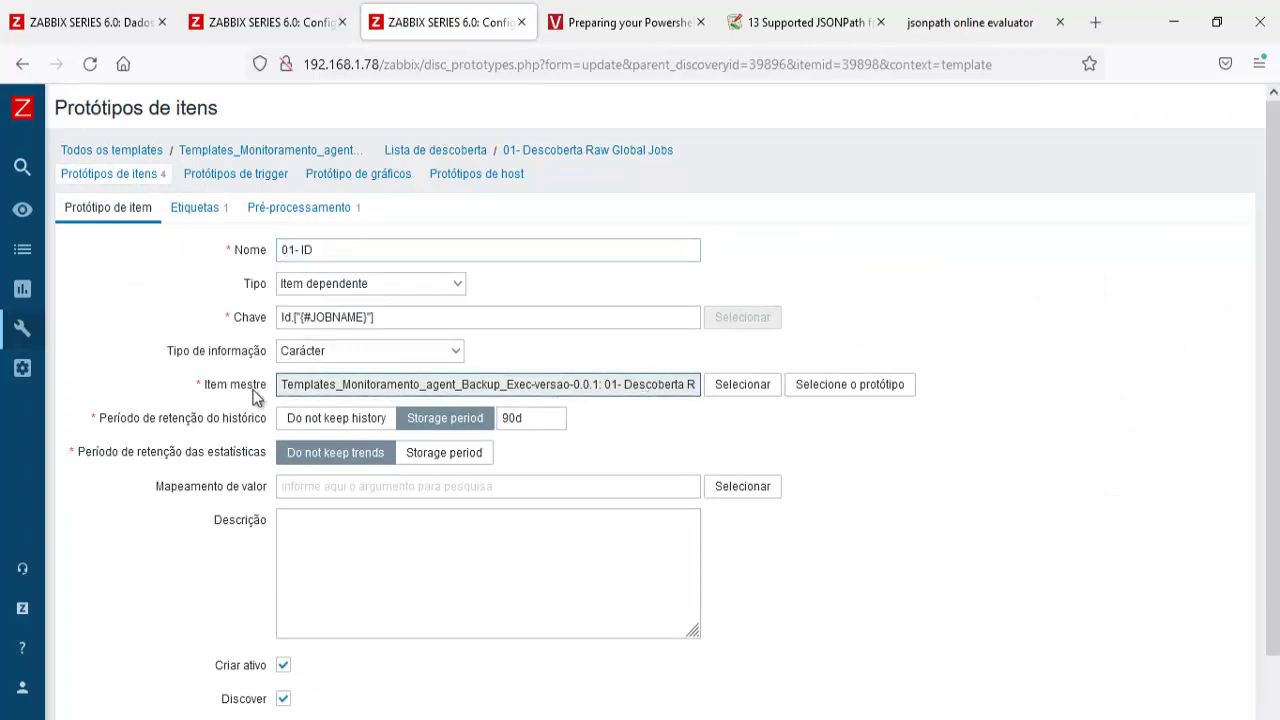
{"action": "left_click", "coordinate": [404, 317]}
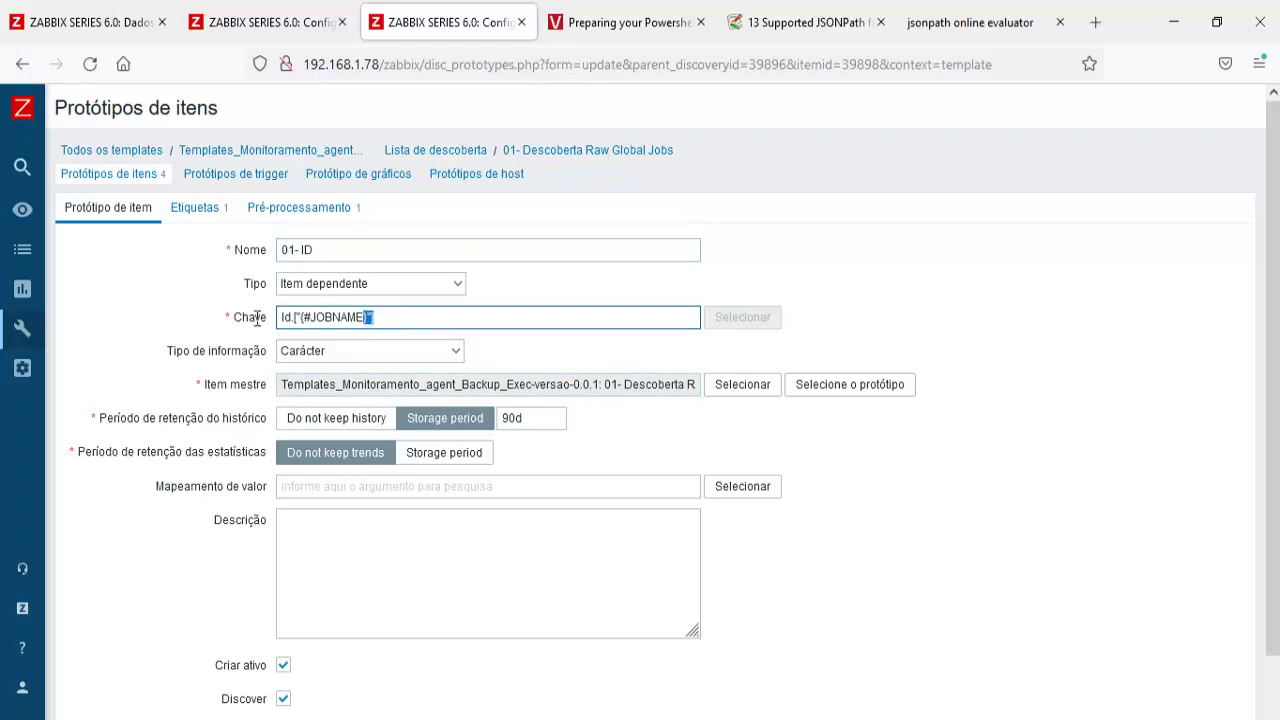
{"action": "left_click_drag", "start_coordinate": [257, 318], "coordinate": [307, 317]}
{"action": "left_click", "coordinate": [362, 318]}
{"action": "left_click", "coordinate": [372, 317]}
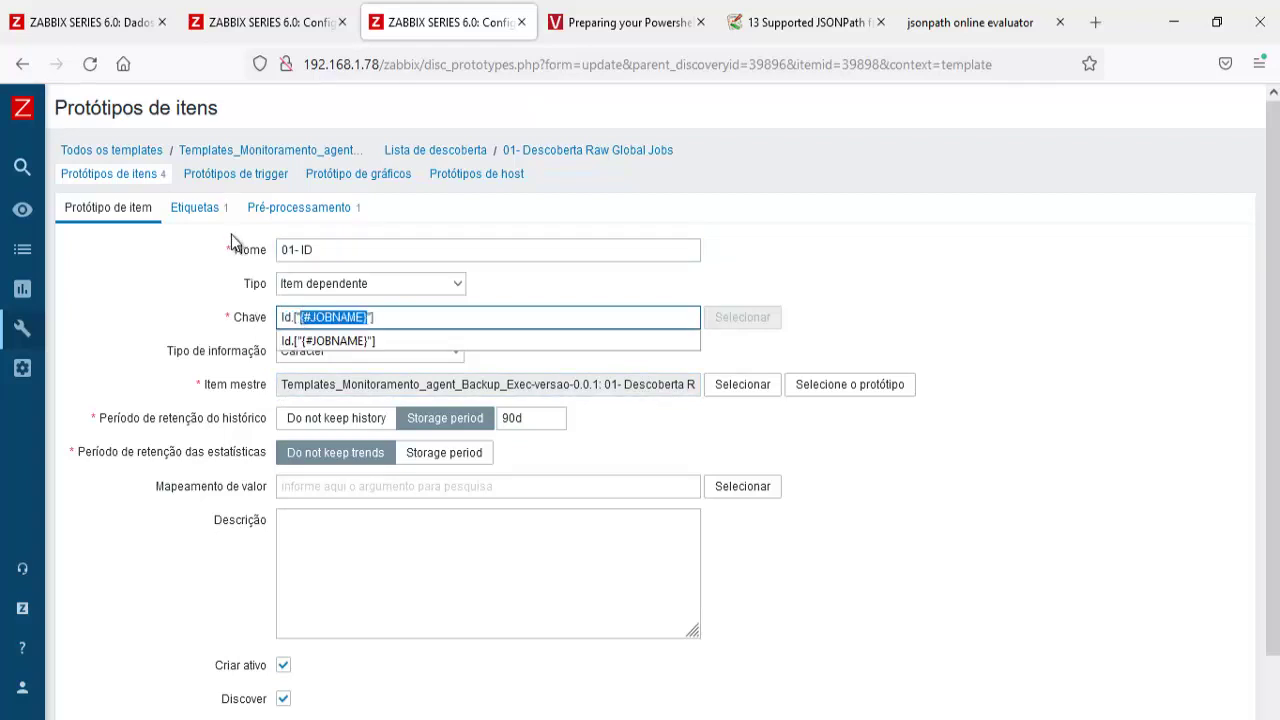
Examine the name and the {#JOBNAME} value of the tag on the 01- ID item prototype
{"action": "left_click", "coordinate": [200, 215]}
{"action": "left_click_drag", "start_coordinate": [408, 306], "coordinate": [240, 306]}
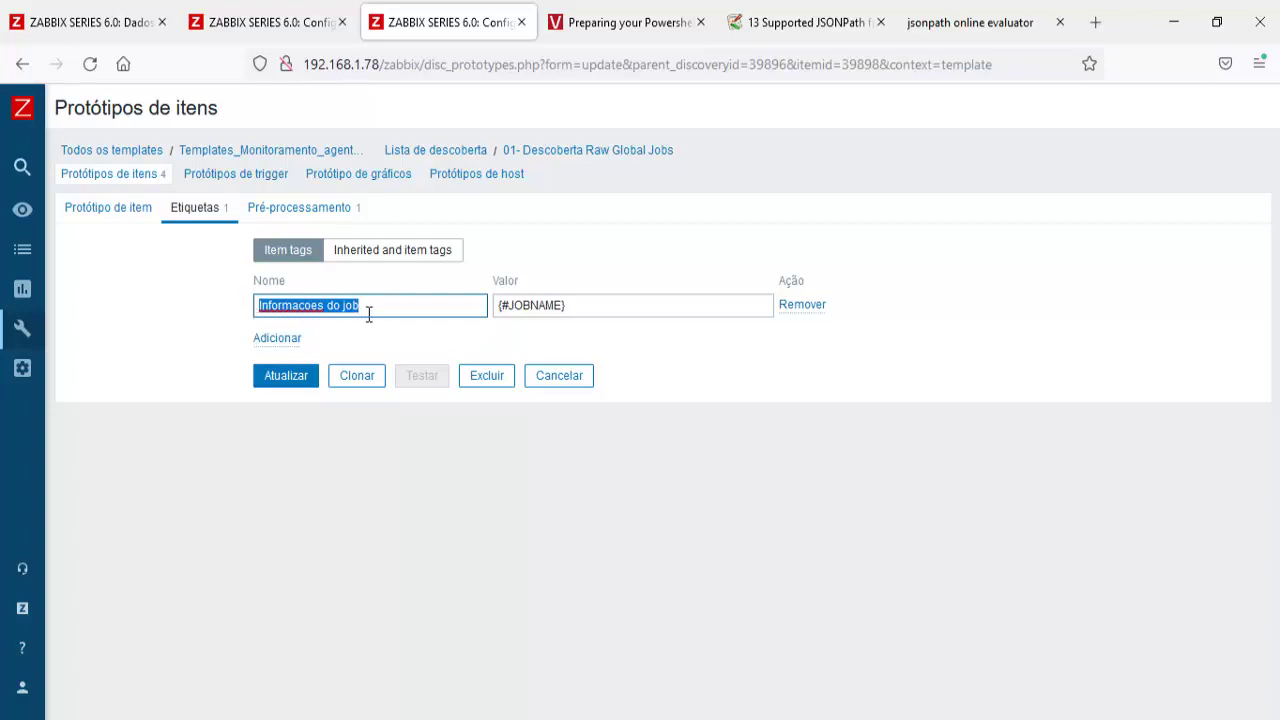
{"action": "left_click_drag", "start_coordinate": [631, 311], "coordinate": [487, 310]}
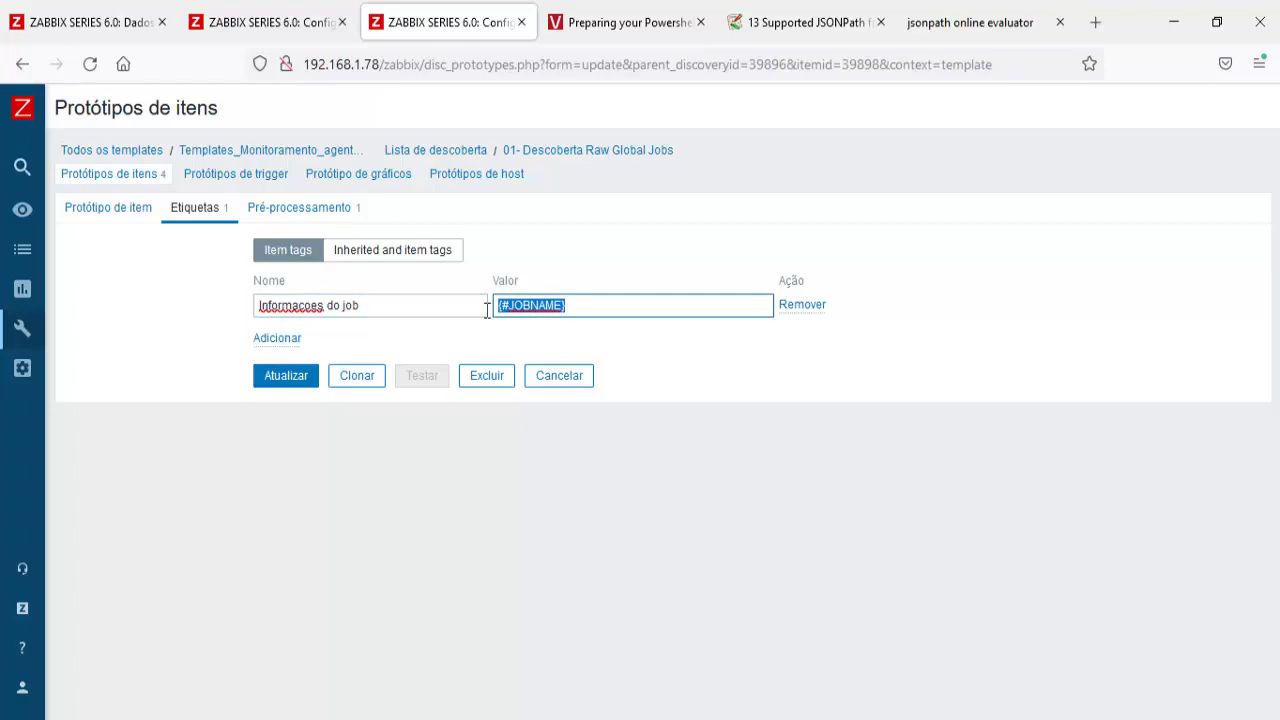
{"action": "left_click_drag", "start_coordinate": [428, 309], "coordinate": [261, 309]}
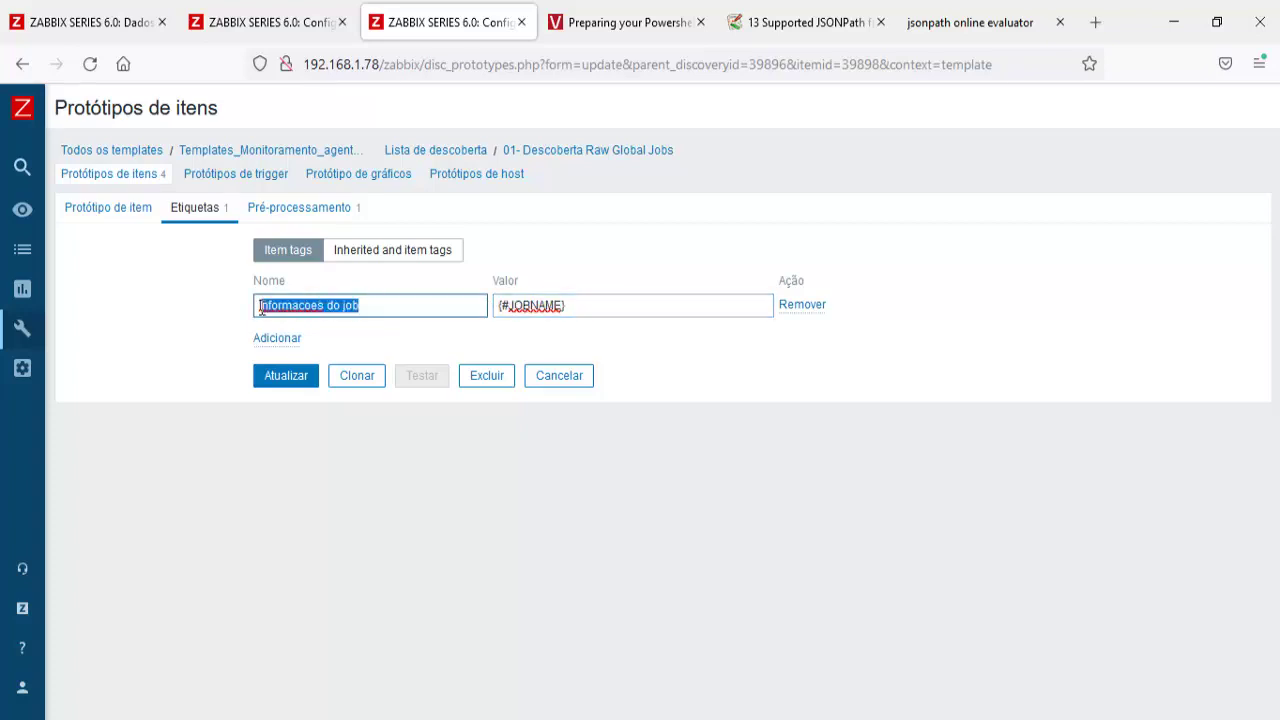
{"action": "key", "text": "Tab"}
{"action": "left_click", "coordinate": [596, 305]}
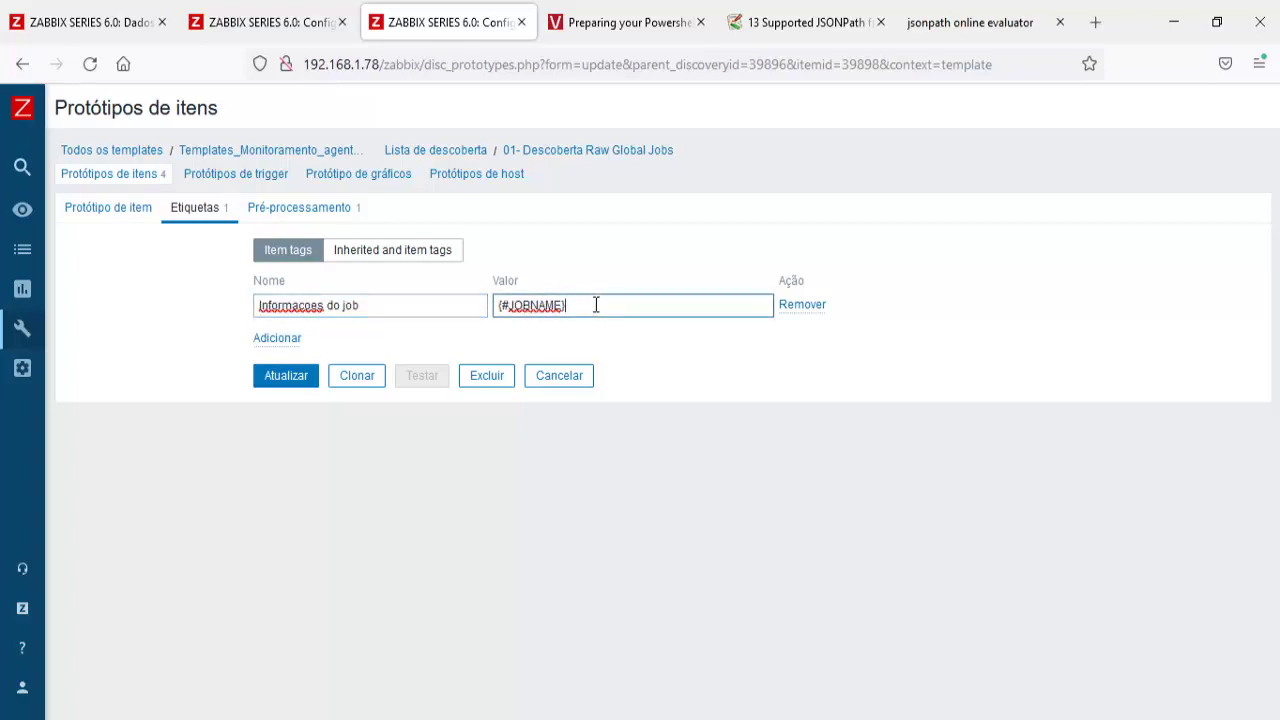
{"action": "left_click_drag", "start_coordinate": [591, 305], "coordinate": [488, 303]}
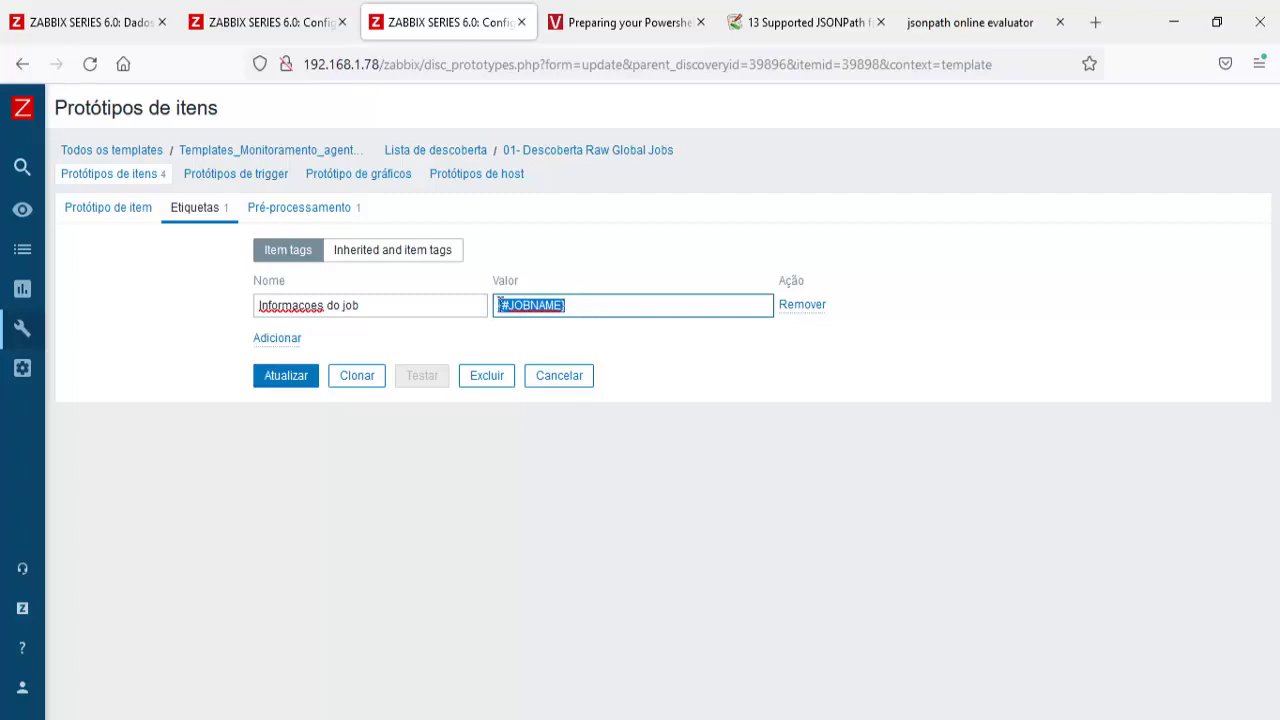
{"action": "left_click", "coordinate": [587, 307]}
{"action": "left_click_drag", "start_coordinate": [587, 306], "coordinate": [448, 301]}
Examine the 01- ID prototype's JSONPath preprocessing, from the job-name filter to the extracted Id field and the first() function
{"action": "left_click", "coordinate": [320, 212]}
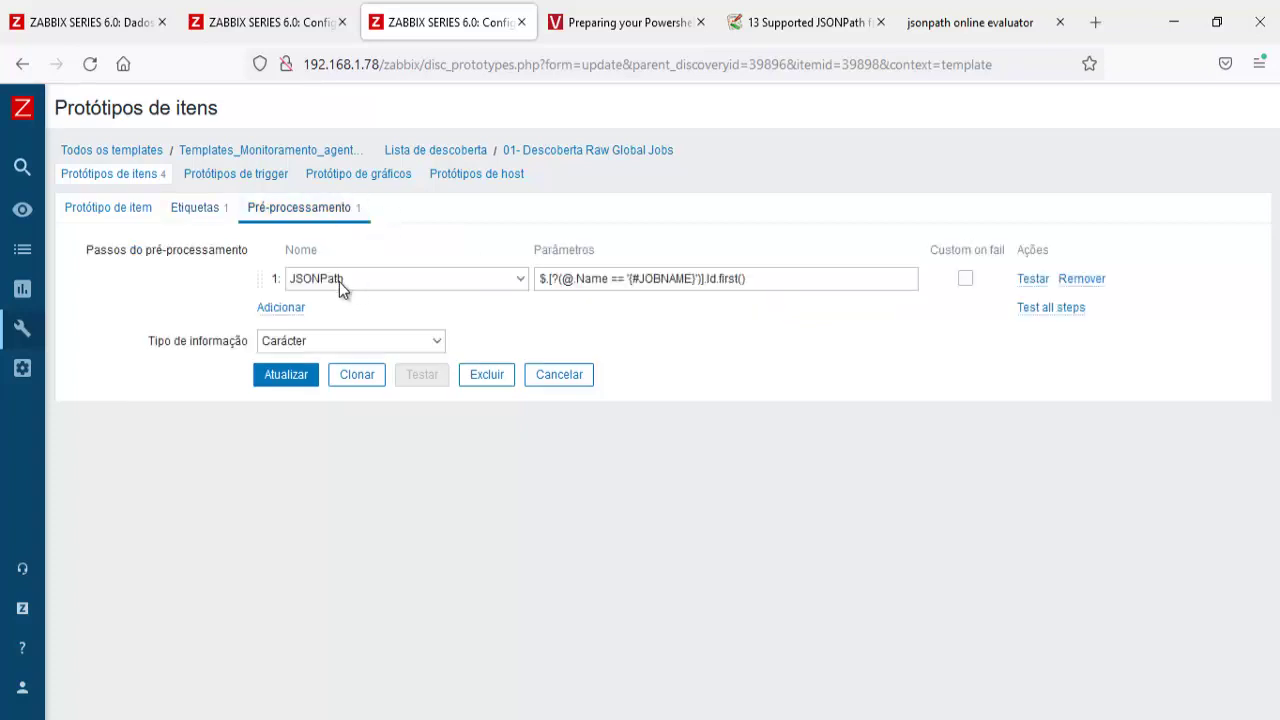
{"action": "left_click_drag", "start_coordinate": [543, 285], "coordinate": [694, 283]}
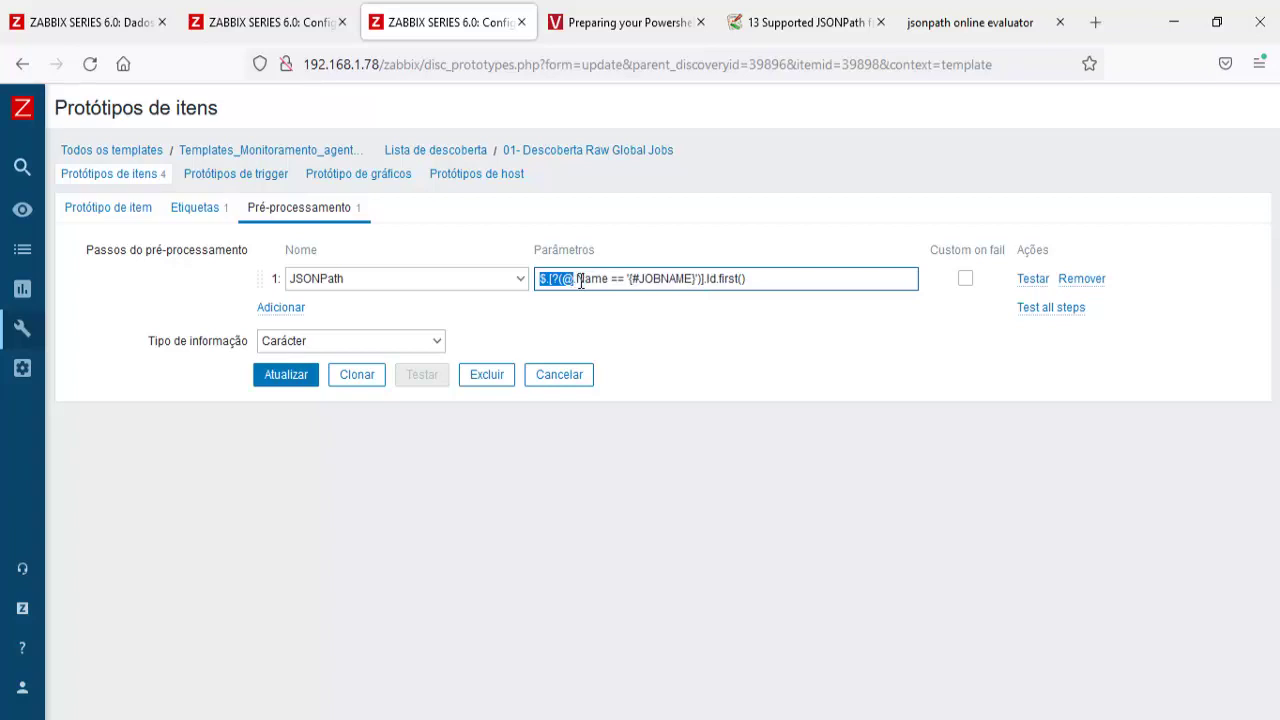
{"action": "left_click_drag", "start_coordinate": [607, 283], "coordinate": [696, 281]}
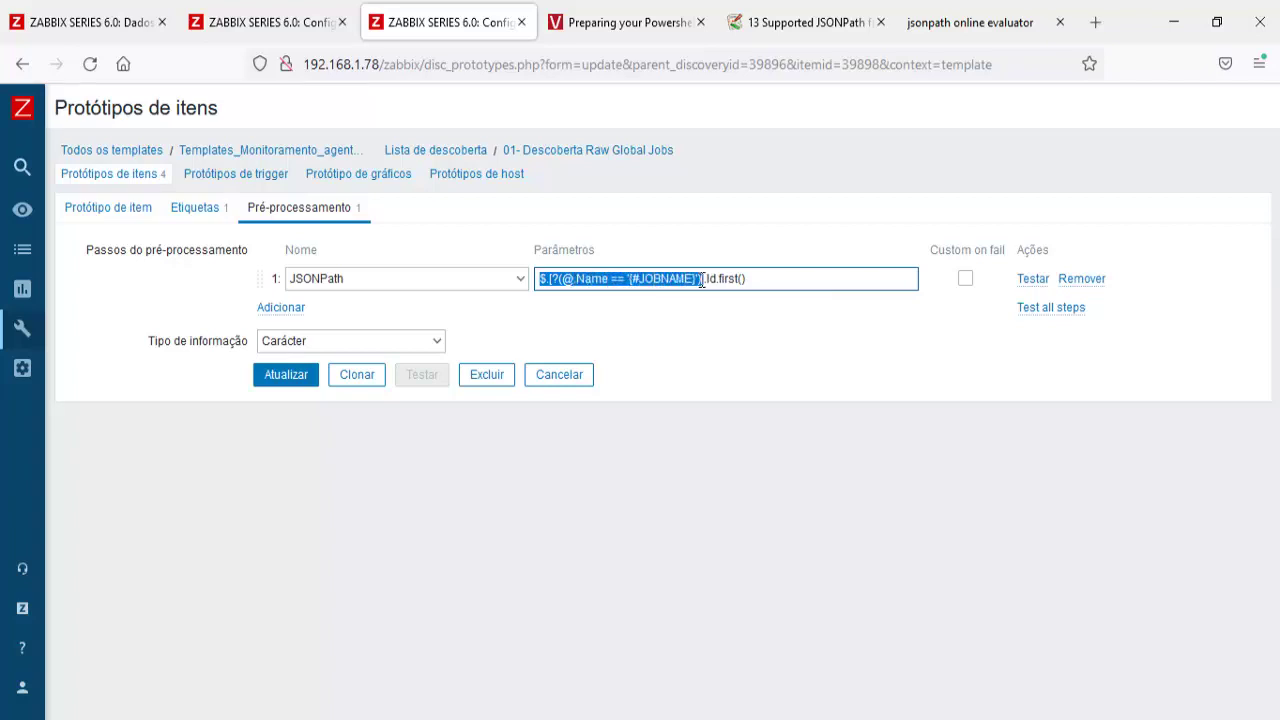
{"action": "left_click", "coordinate": [705, 279]}
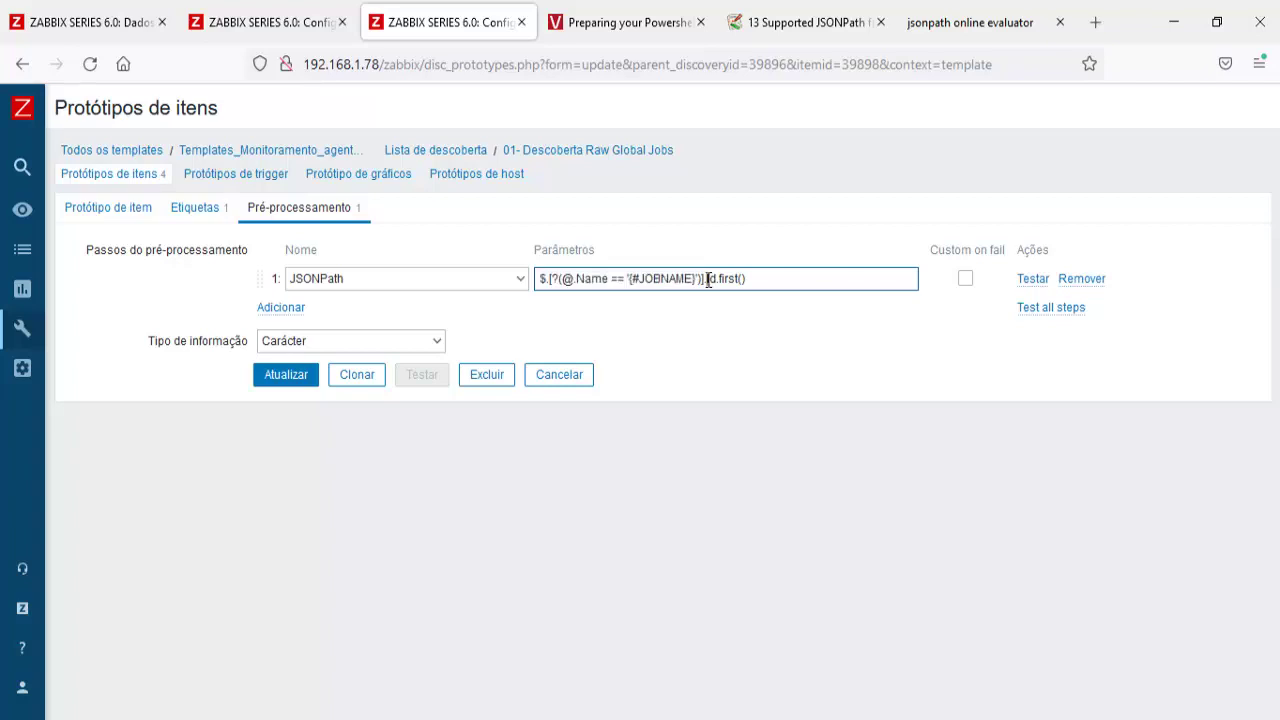
{"action": "double_click", "coordinate": [712, 279]}
{"action": "left_click", "coordinate": [745, 279]}
{"action": "left_click", "coordinate": [736, 281]}
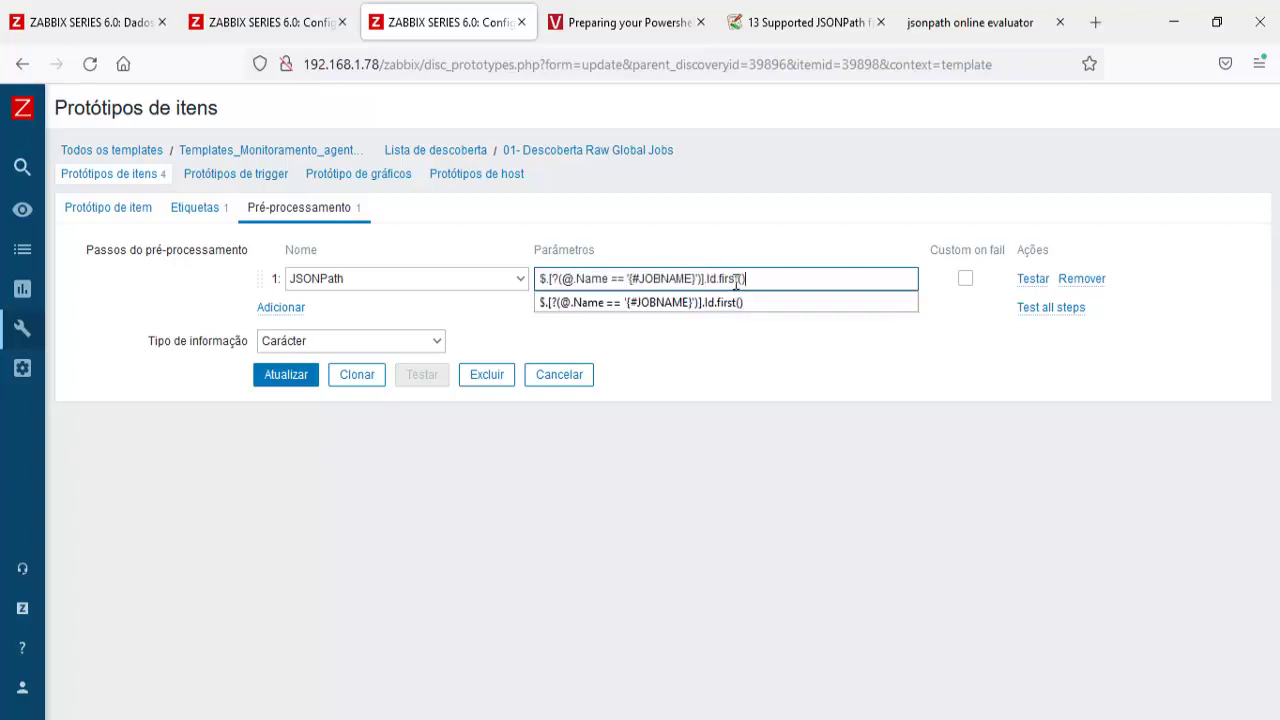
Consult the Zabbix documentation's JSONPath overview for the example that filters by name and returns a field with first()
{"action": "left_click", "coordinate": [950, 31]}
{"action": "left_click", "coordinate": [860, 25]}
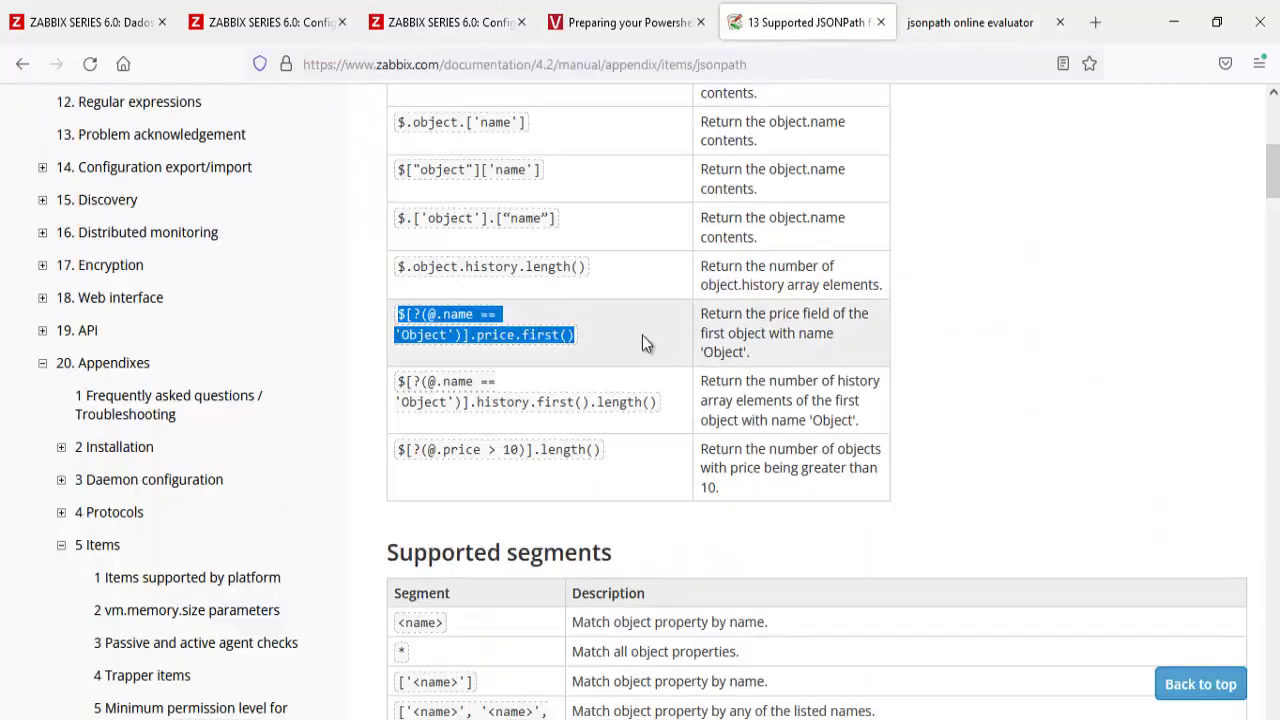
{"action": "scroll", "coordinate": [642, 335], "scroll_direction": "up", "scroll_amount": 3}
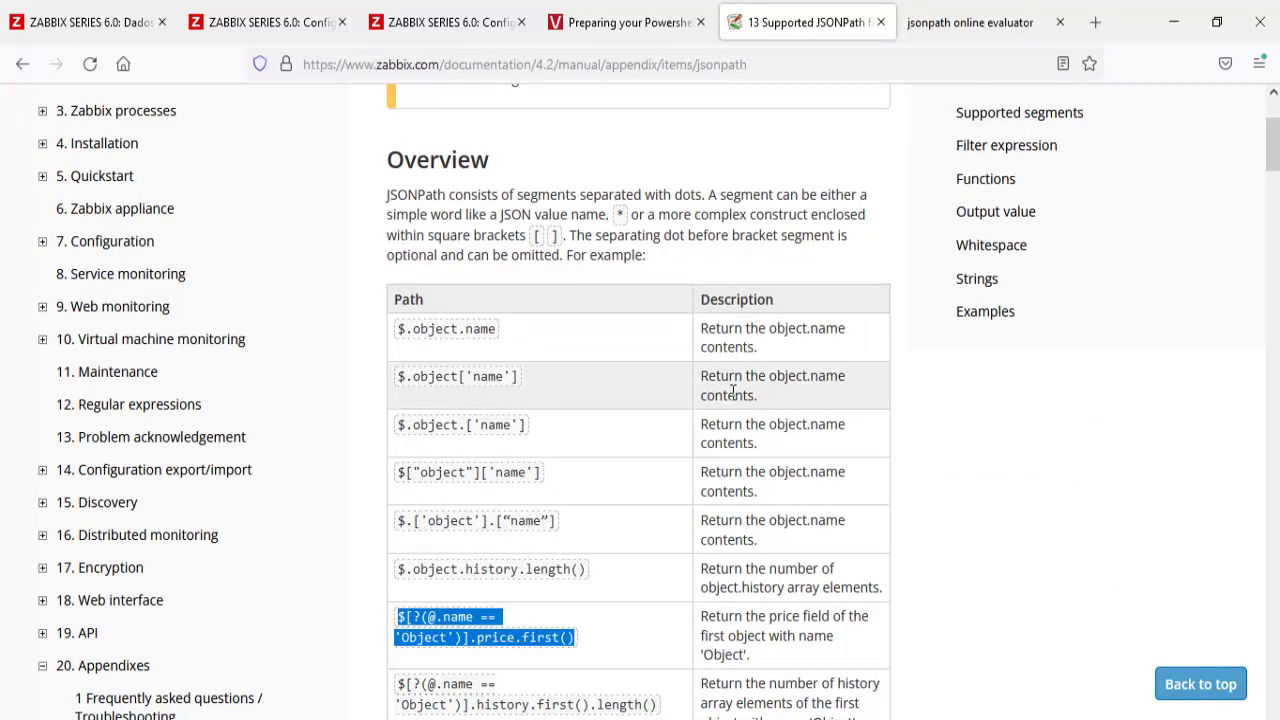
{"action": "scroll", "coordinate": [732, 404], "scroll_direction": "down", "scroll_amount": 1}
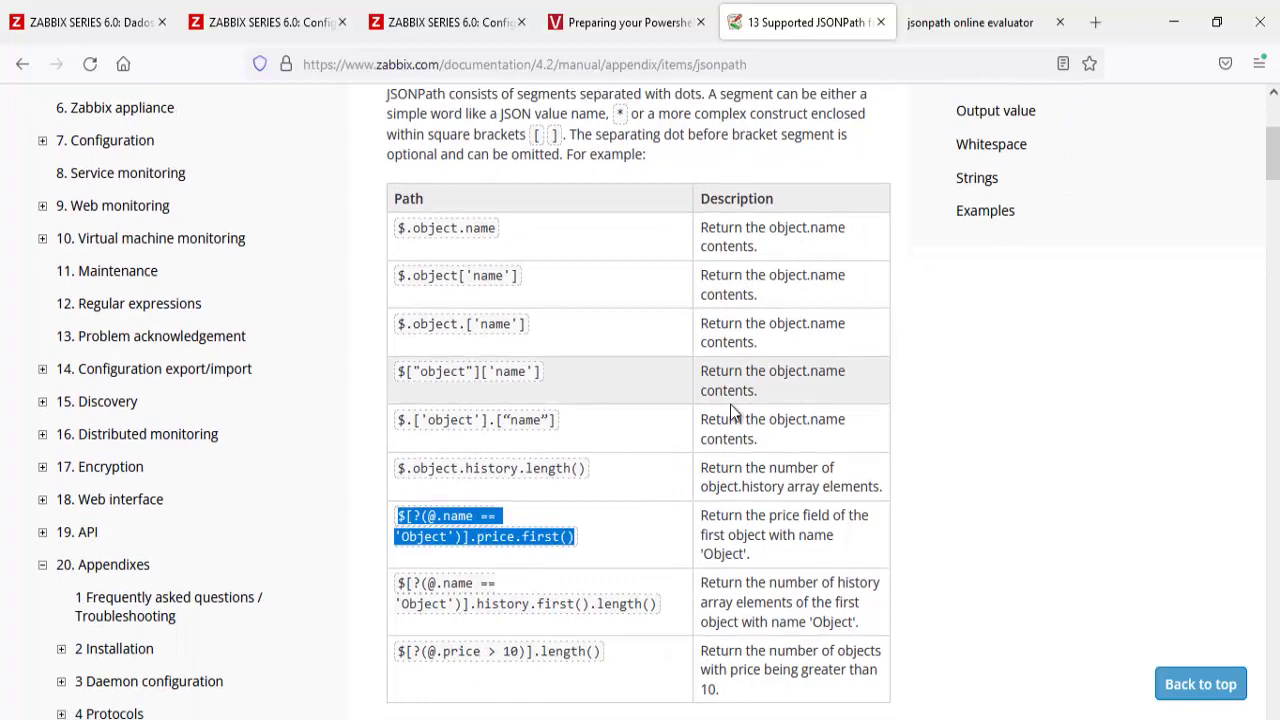
Refresh the latest data of the Hosts/BackupExec group to check the discovered job's items
{"action": "left_click", "coordinate": [110, 24]}
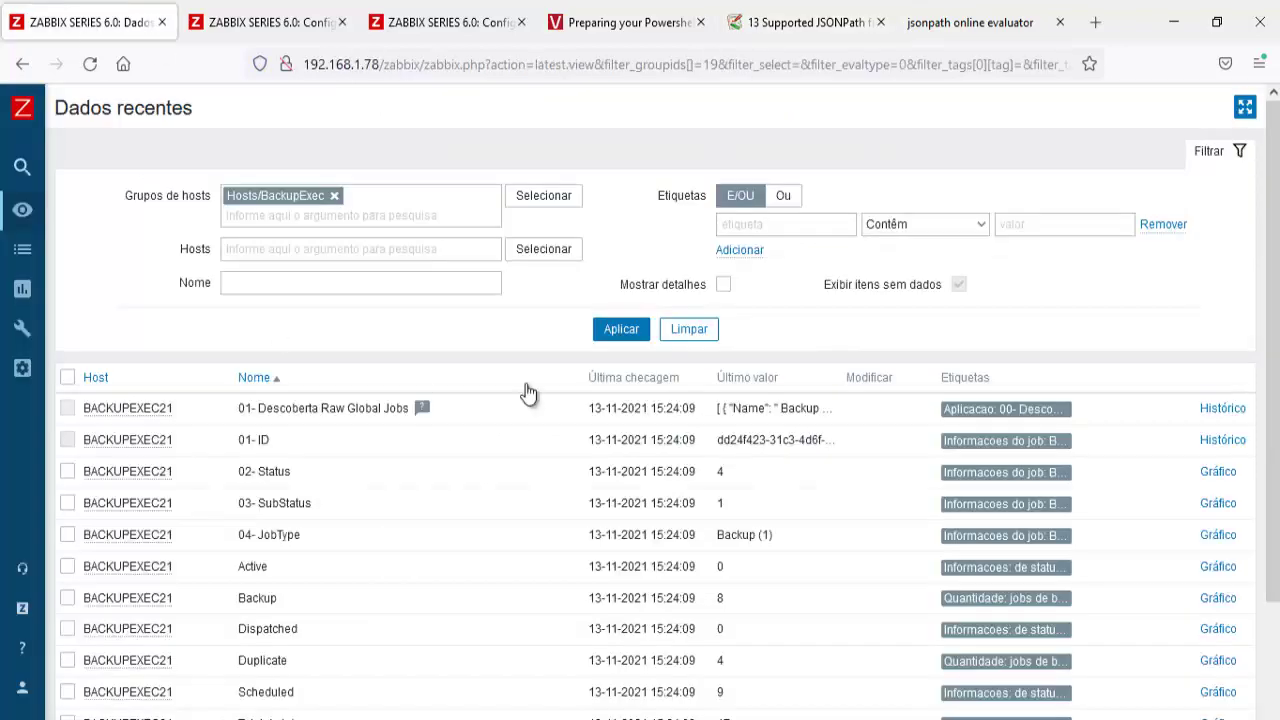
{"action": "left_click", "coordinate": [600, 328]}
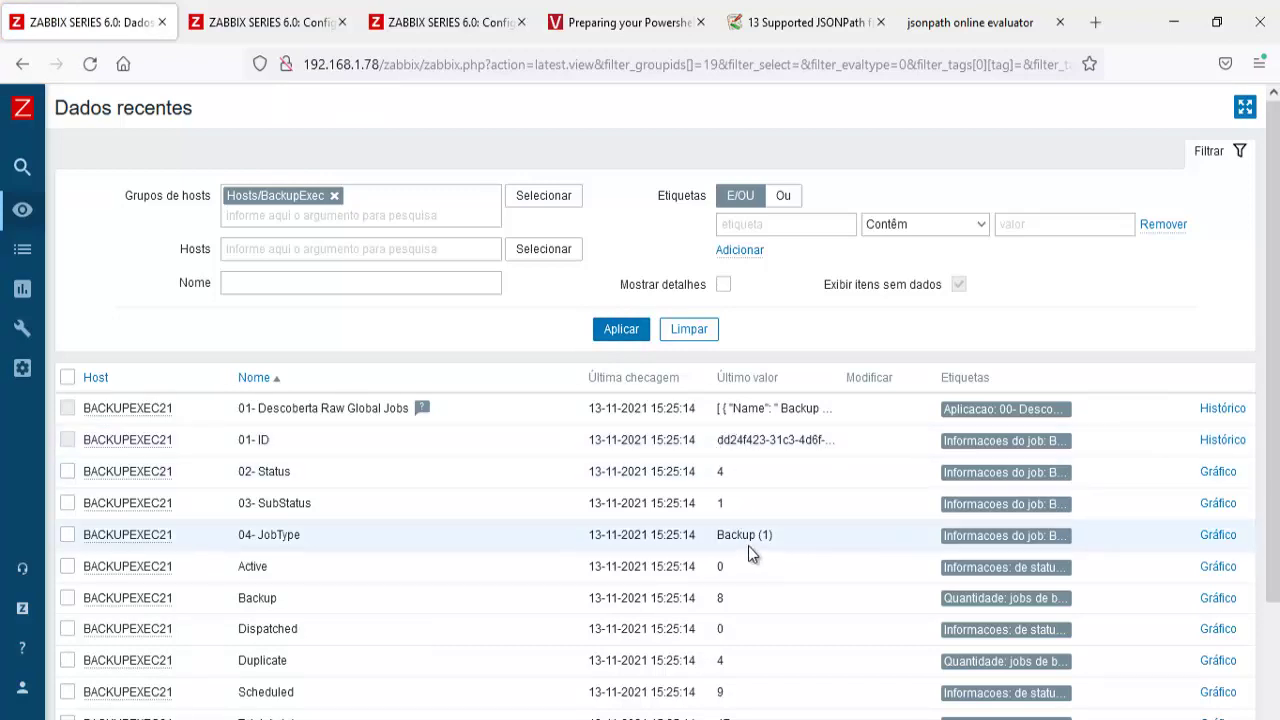
Compare the value mapping settings of the 02- Status, 03- SubStatus and 04- JobType item prototypes
{"action": "triple_click", "coordinate": [714, 534]}
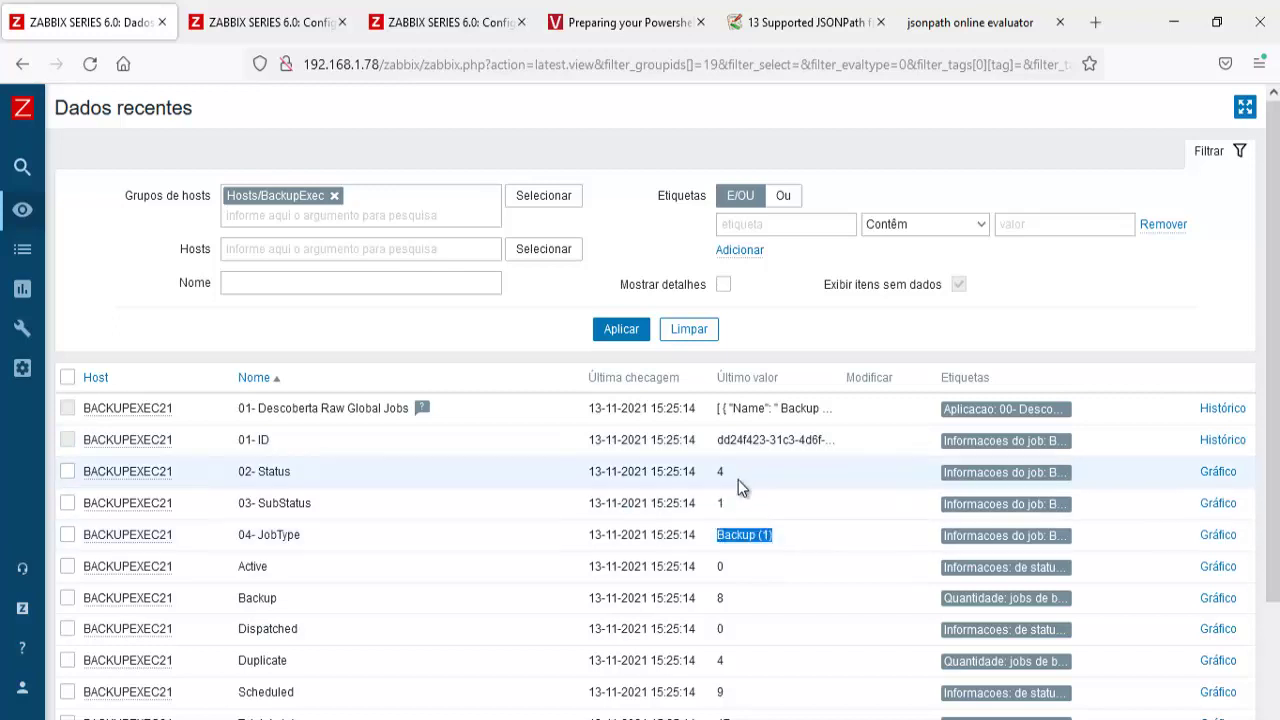
{"action": "left_click", "coordinate": [440, 24]}
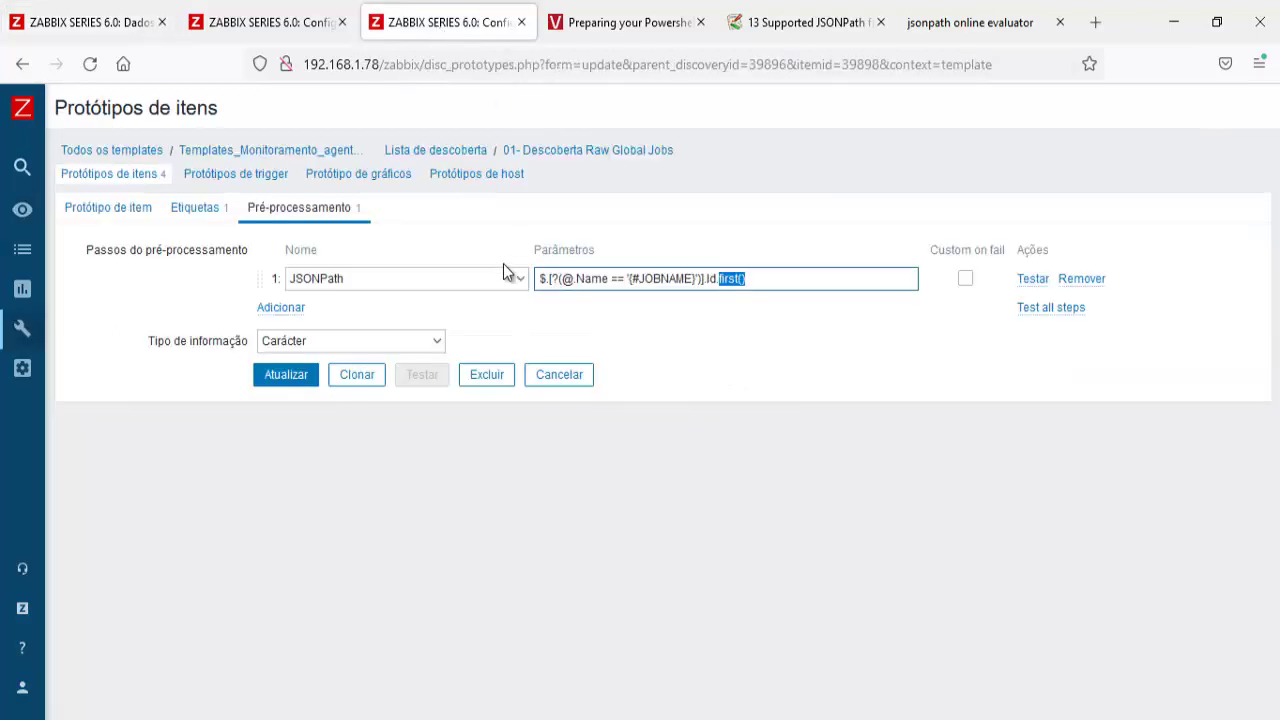
{"action": "left_click", "coordinate": [126, 178]}
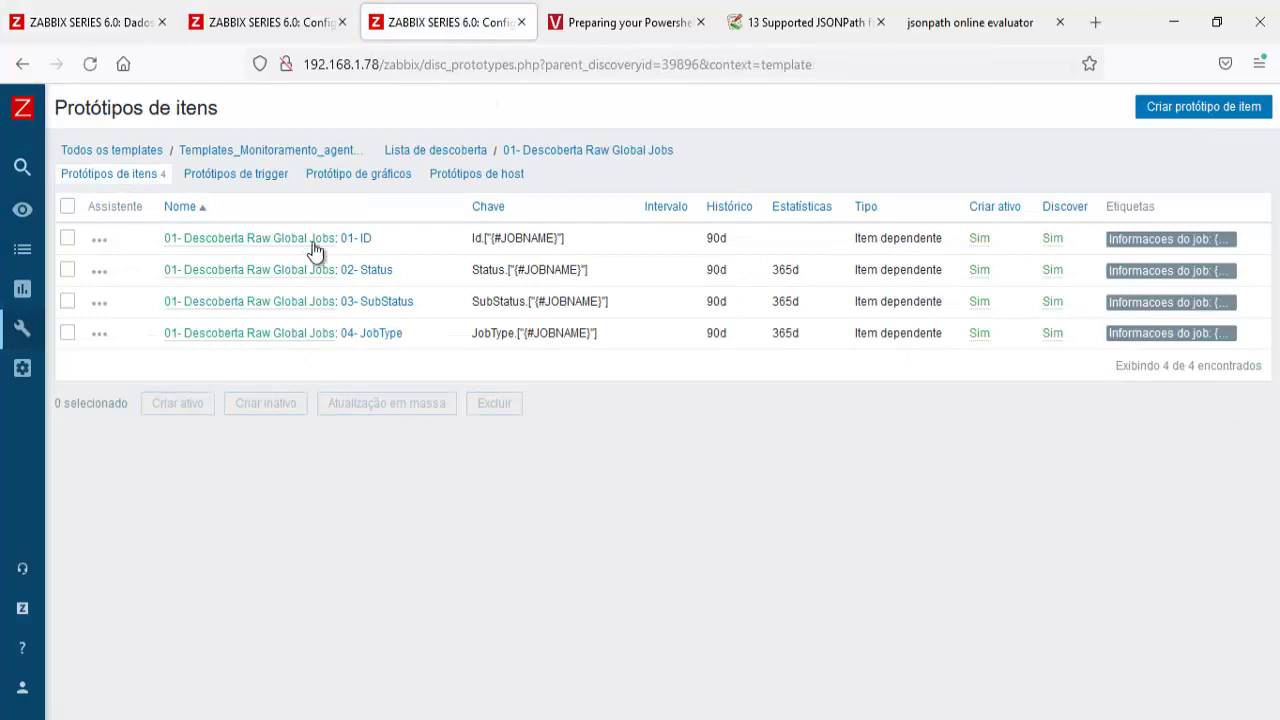
{"action": "left_click", "coordinate": [372, 270]}
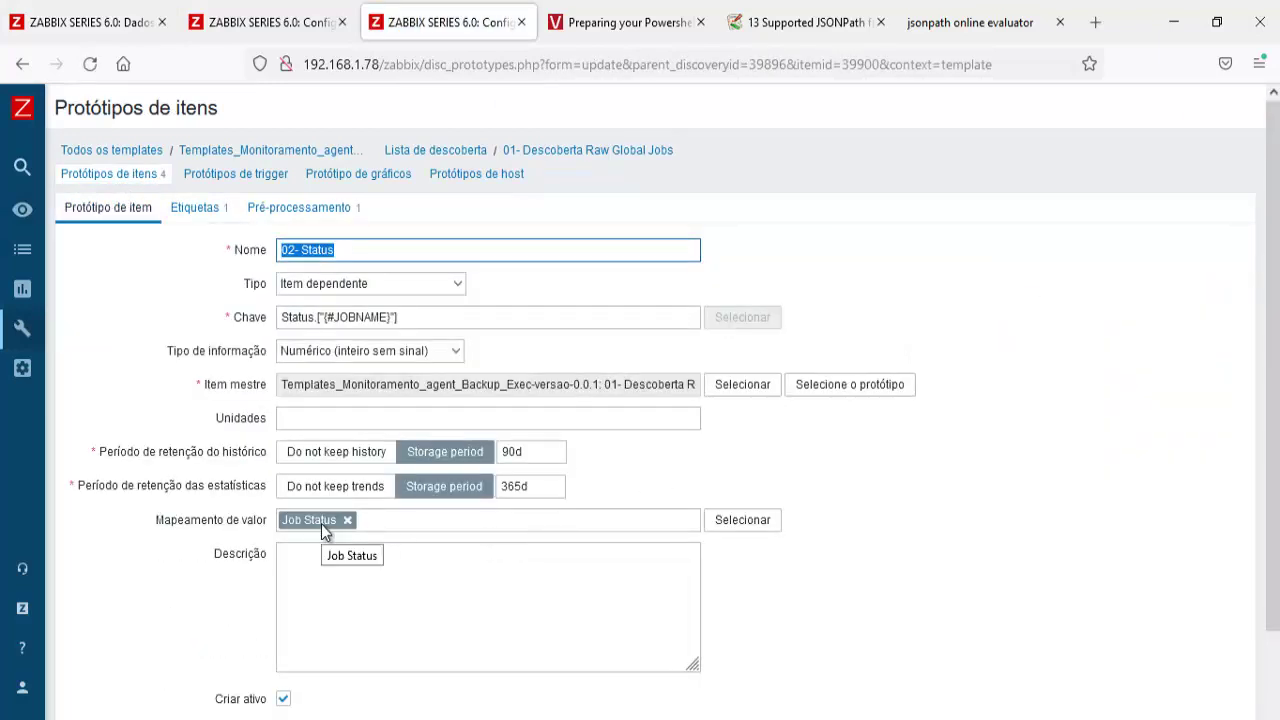
{"action": "left_click", "coordinate": [120, 177]}
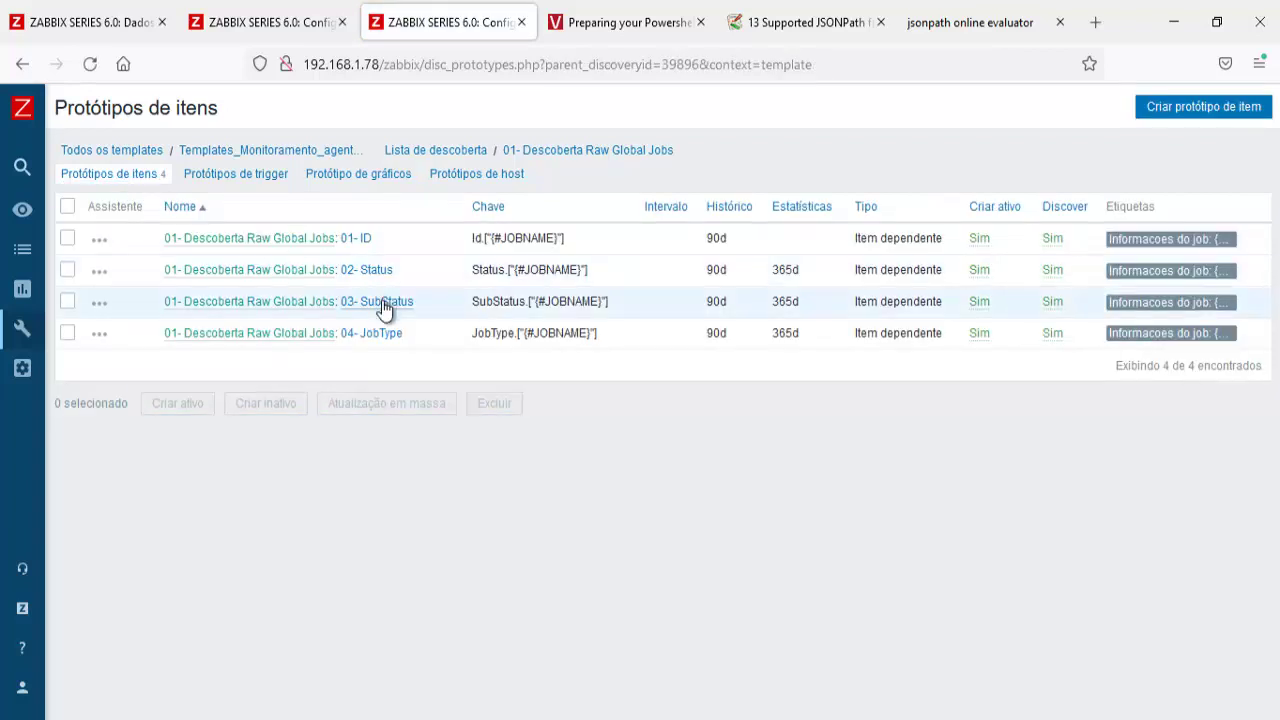
{"action": "left_click", "coordinate": [384, 305]}
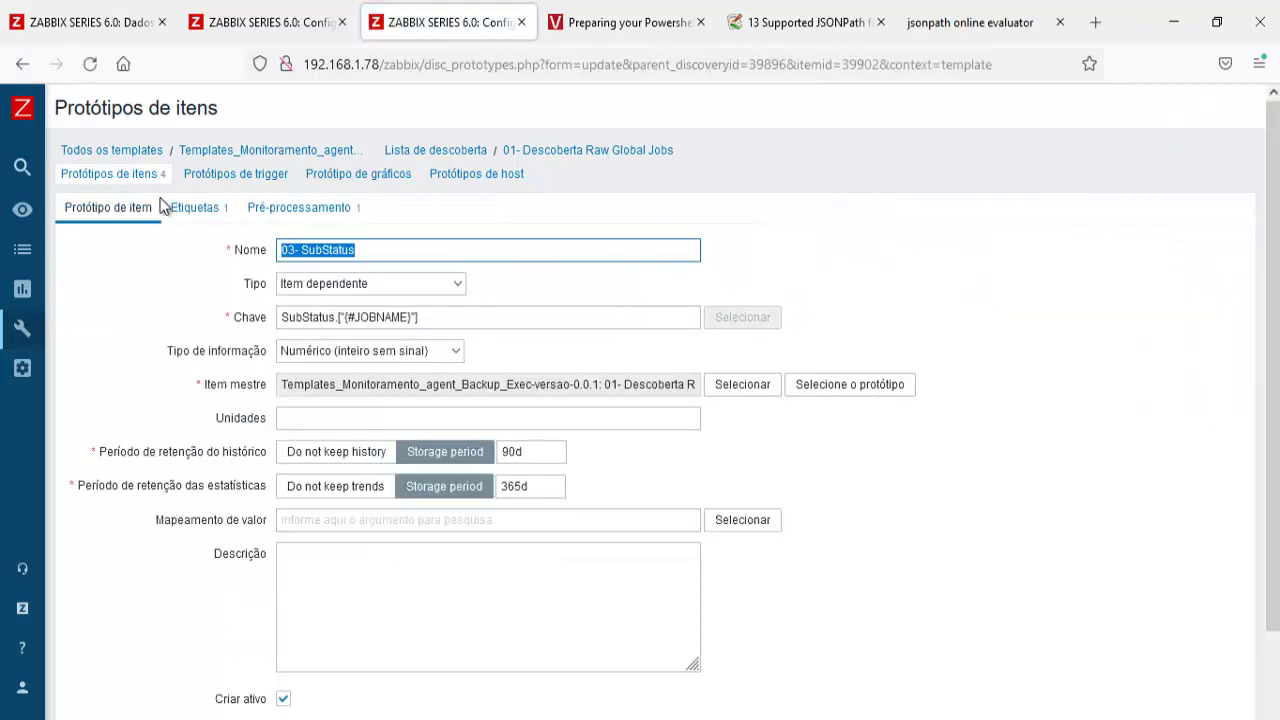
{"action": "left_click", "coordinate": [128, 175]}
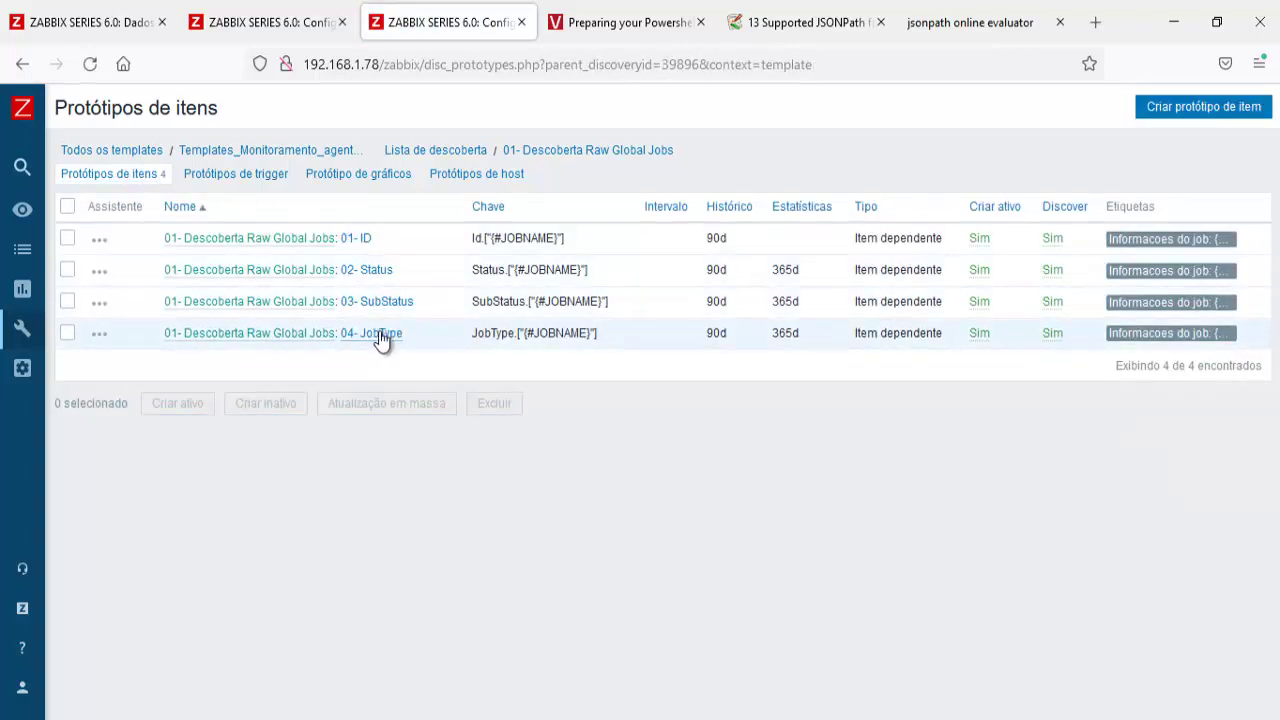
{"action": "left_click", "coordinate": [381, 336]}
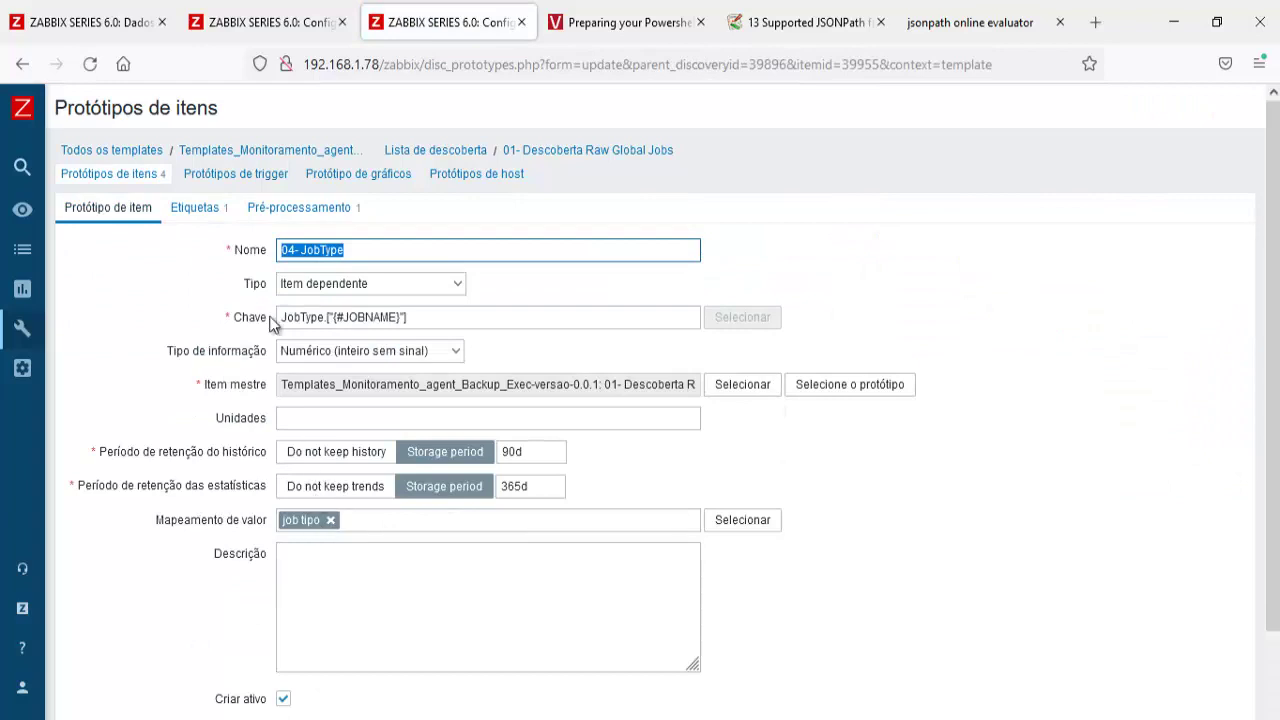
Refresh the latest data of the BackupExec hosts and check the job states in the Backup Exec job monitor
{"action": "left_click", "coordinate": [35, 20]}
{"action": "left_click", "coordinate": [621, 329]}
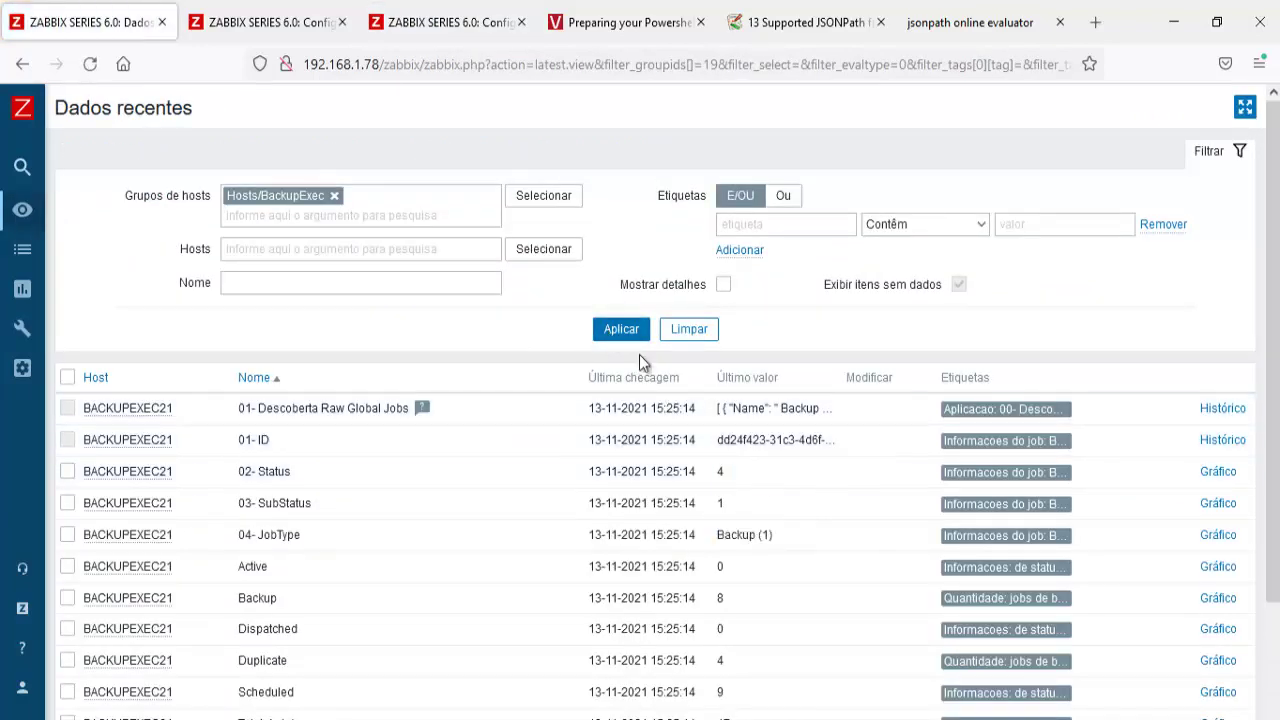
{"action": "left_click", "coordinate": [626, 336]}
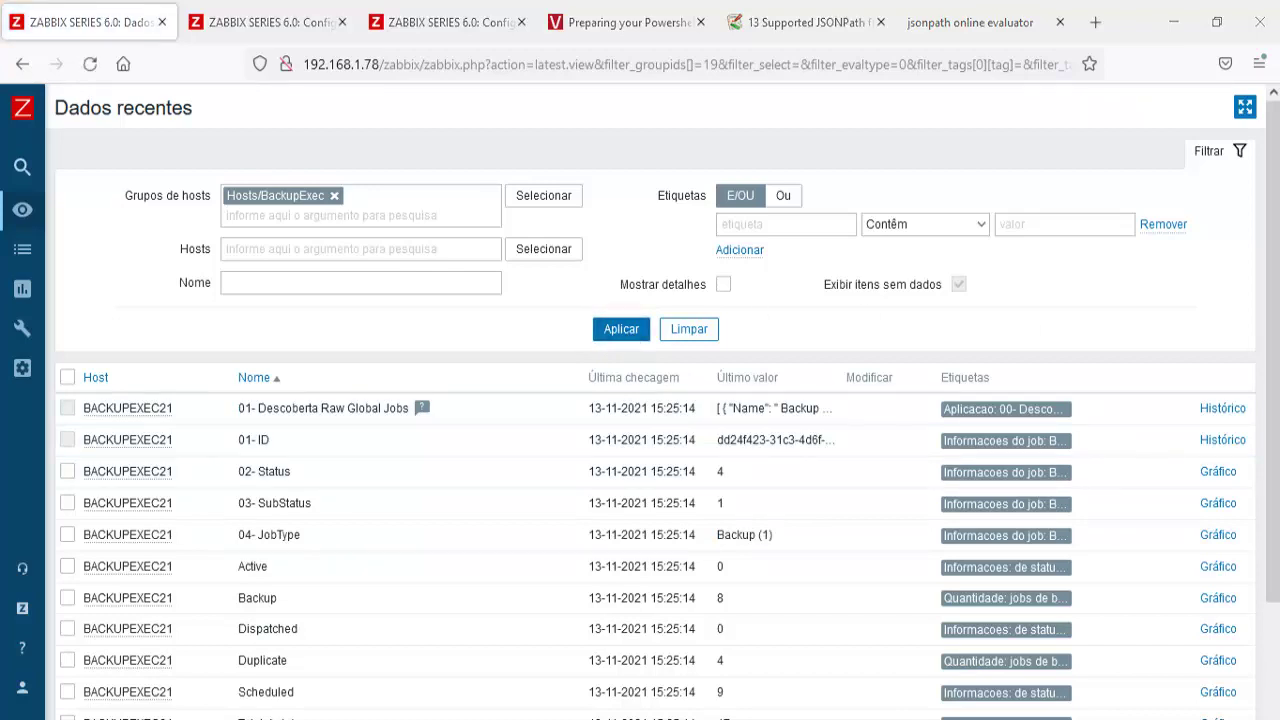
{"action": "key", "text": "alt+Tab"}
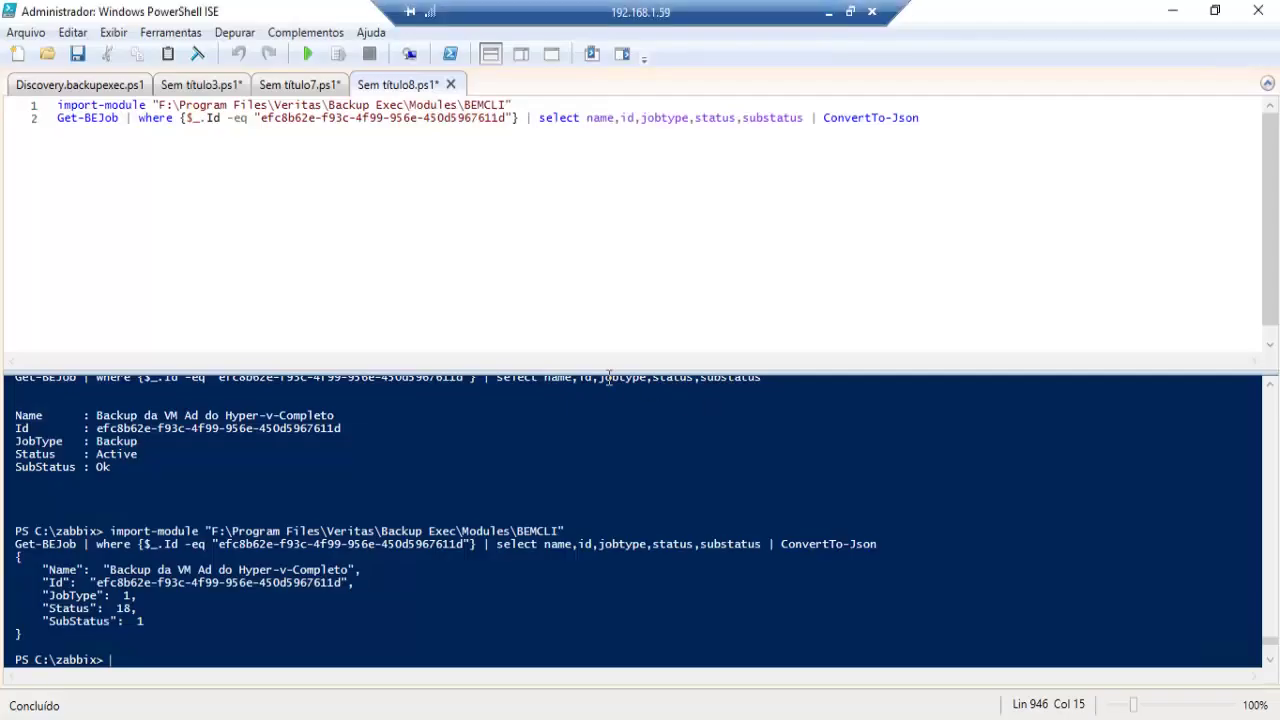
{"action": "key", "text": "alt+Tab"}
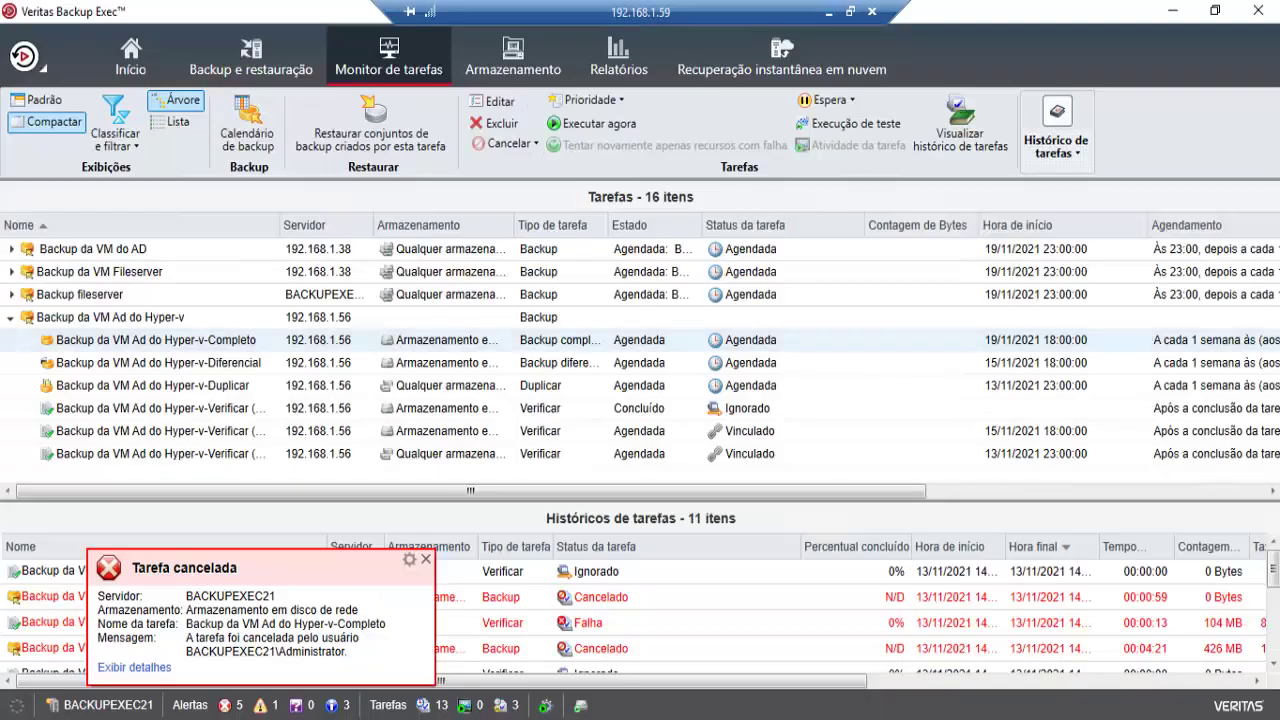
{"action": "key", "text": "alt+Tab"}
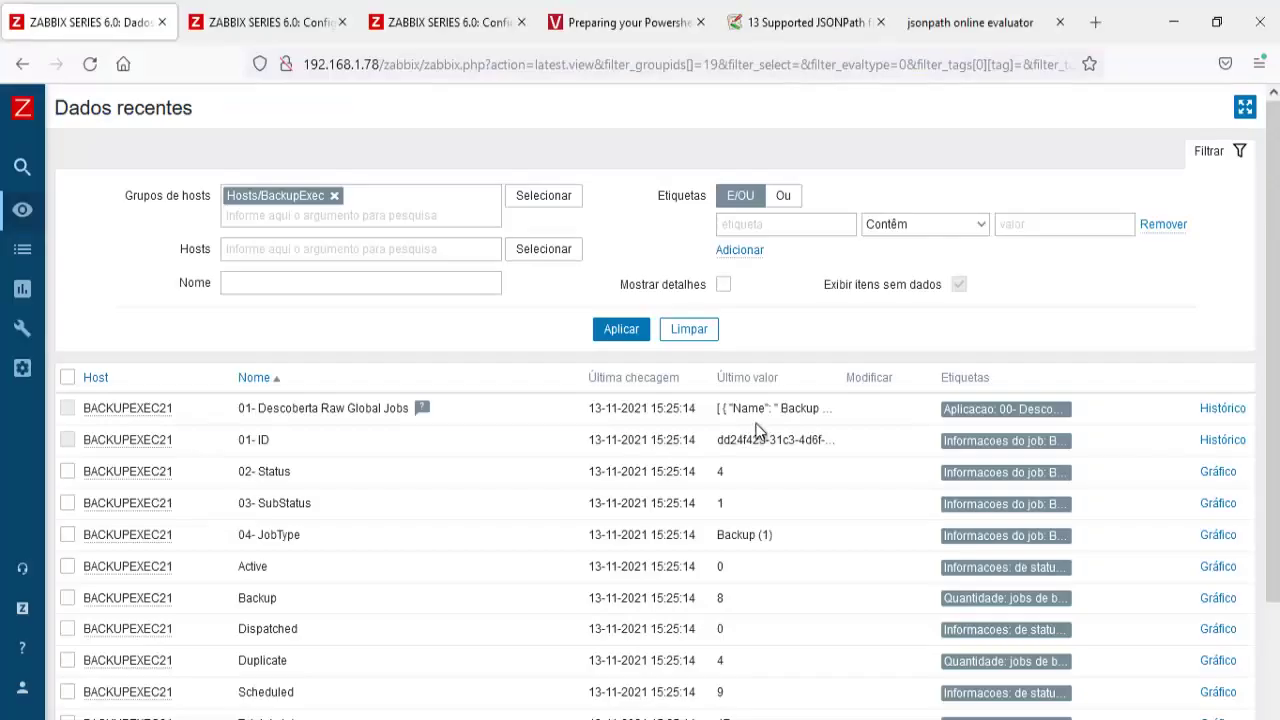
{"action": "left_click", "coordinate": [830, 10]}
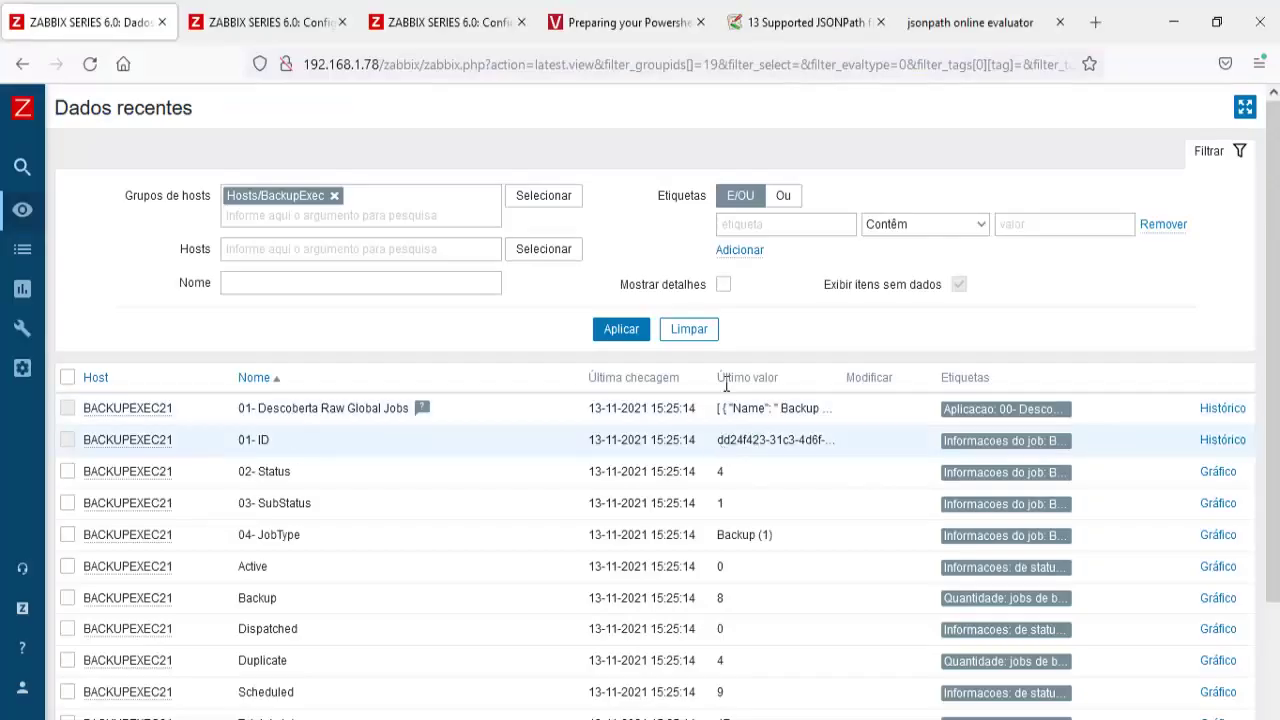
Copy the job ID from the {#JOBID} filter of the 01- Descoberta Raw Global Jobs discovery rule
{"action": "key", "text": "ctrl+Tab"}
{"action": "key", "text": "ctrl+Tab"}
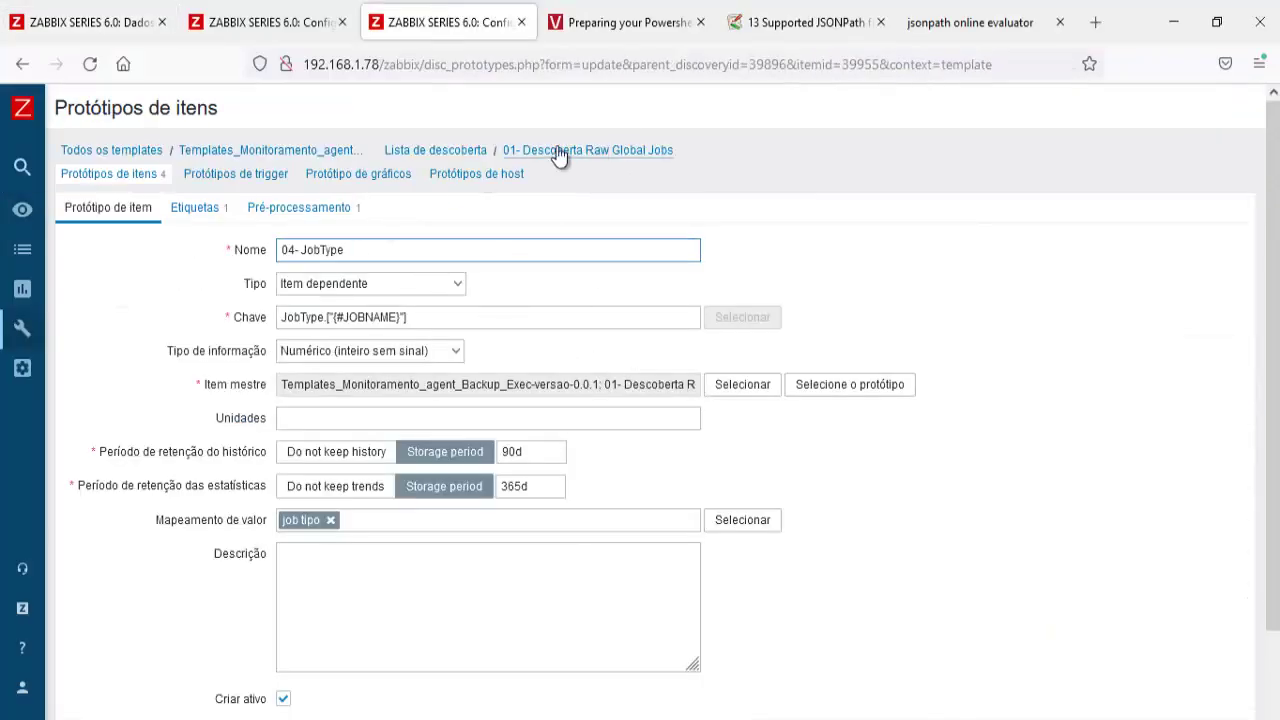
{"action": "left_click", "coordinate": [560, 152]}
{"action": "left_click", "coordinate": [430, 207]}
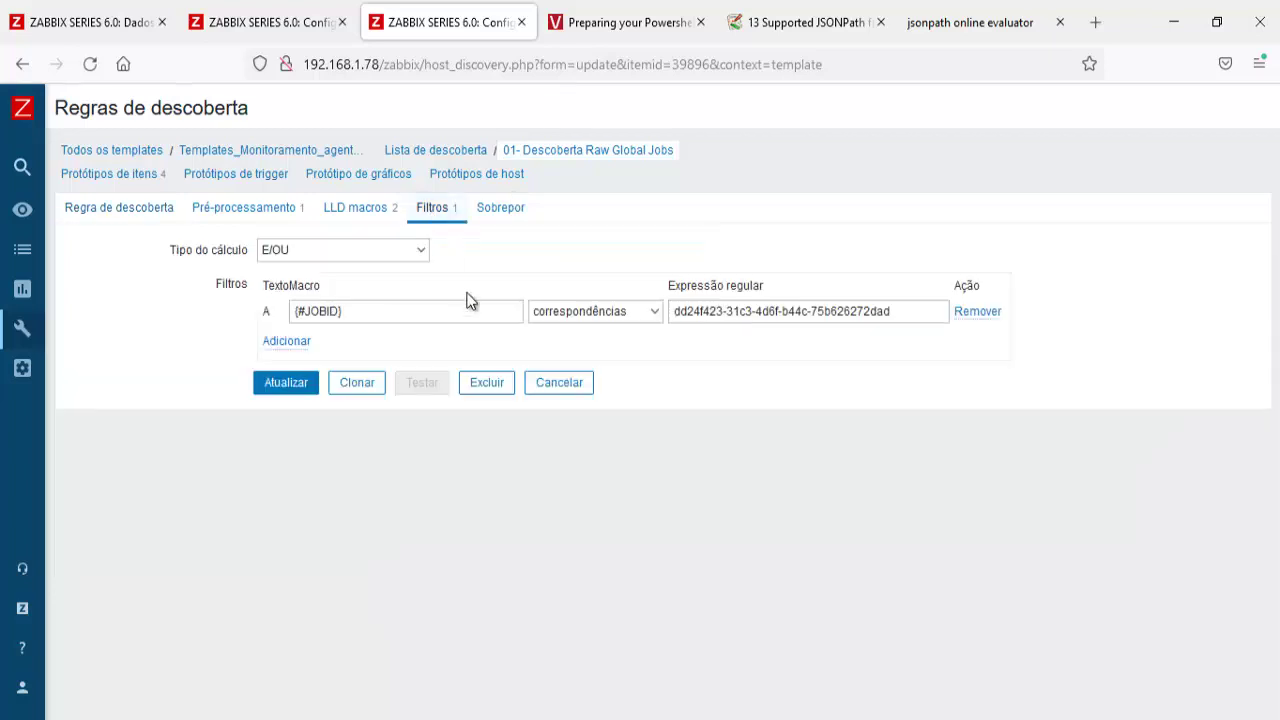
{"action": "left_click", "coordinate": [701, 321]}
{"action": "key", "text": "ctrl+a"}
{"action": "key", "text": "ctrl+c"}
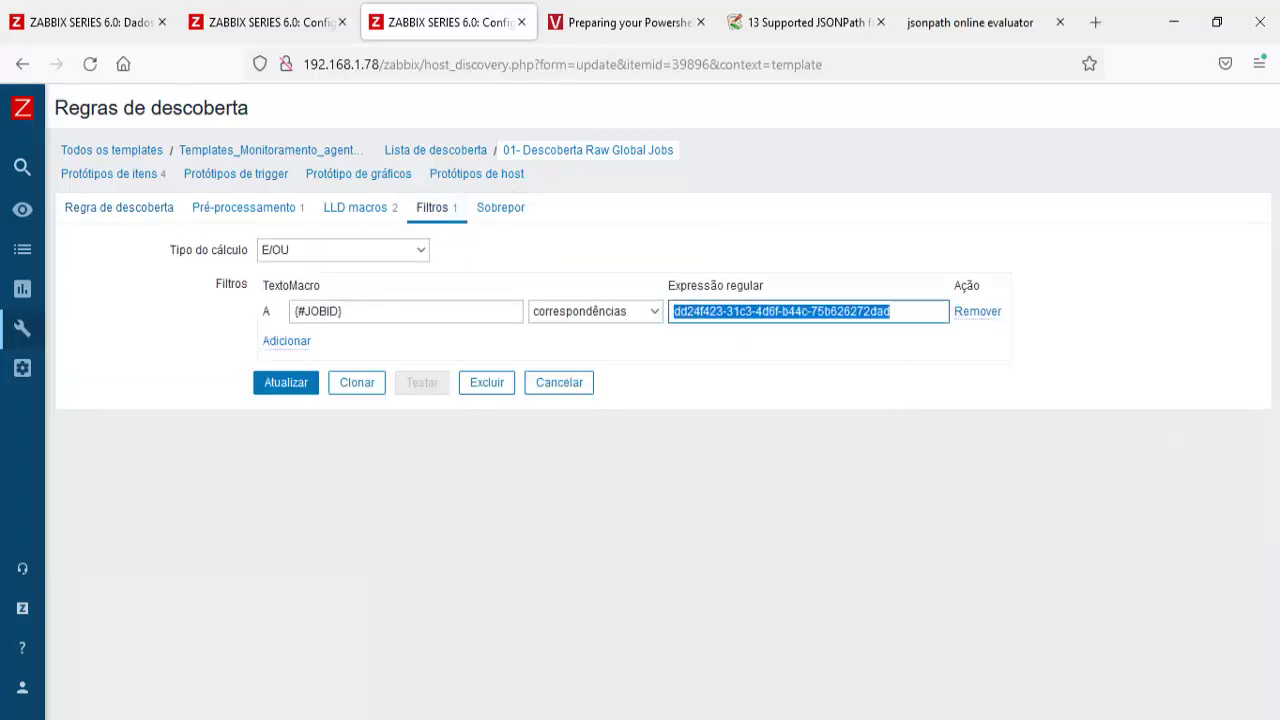
In PowerShell ISE, run the Get-BEJob query with JSON conversion for job Id dd24f423-31c3-4d6f-b44c-75b626272dad
{"action": "key", "text": "alt+Tab"}
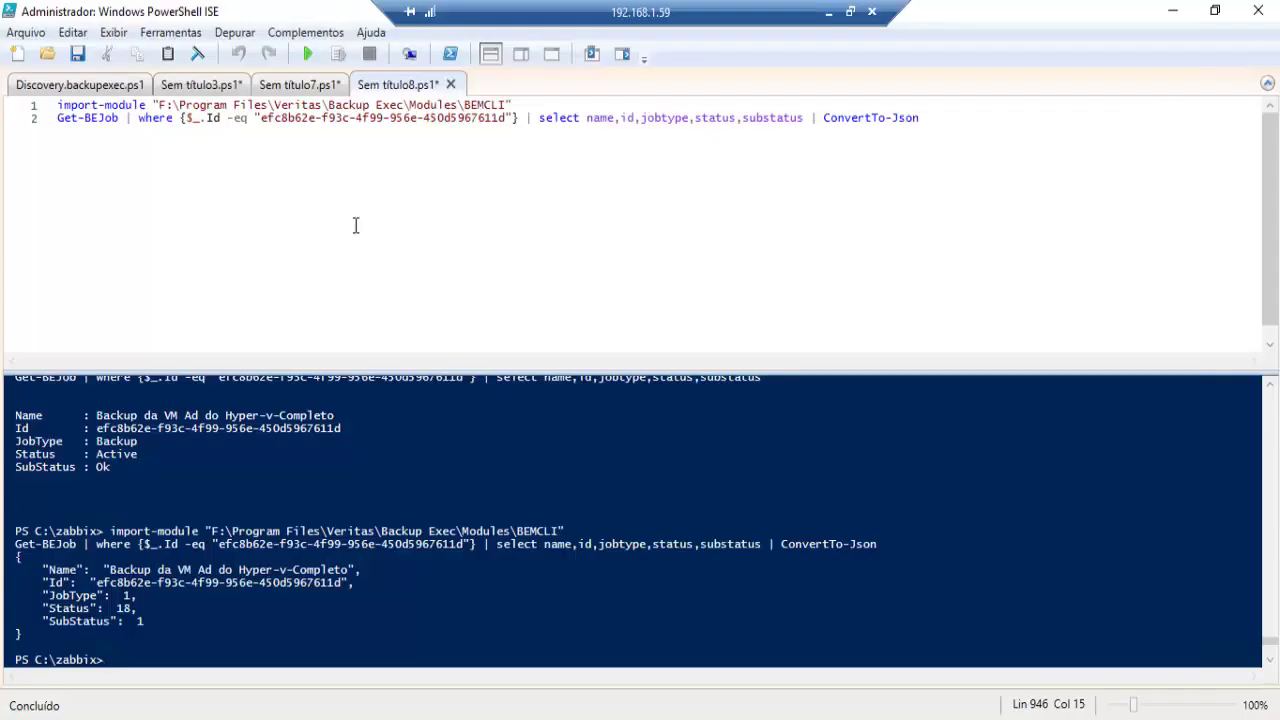
{"action": "left_click_drag", "start_coordinate": [510, 121], "coordinate": [265, 120]}
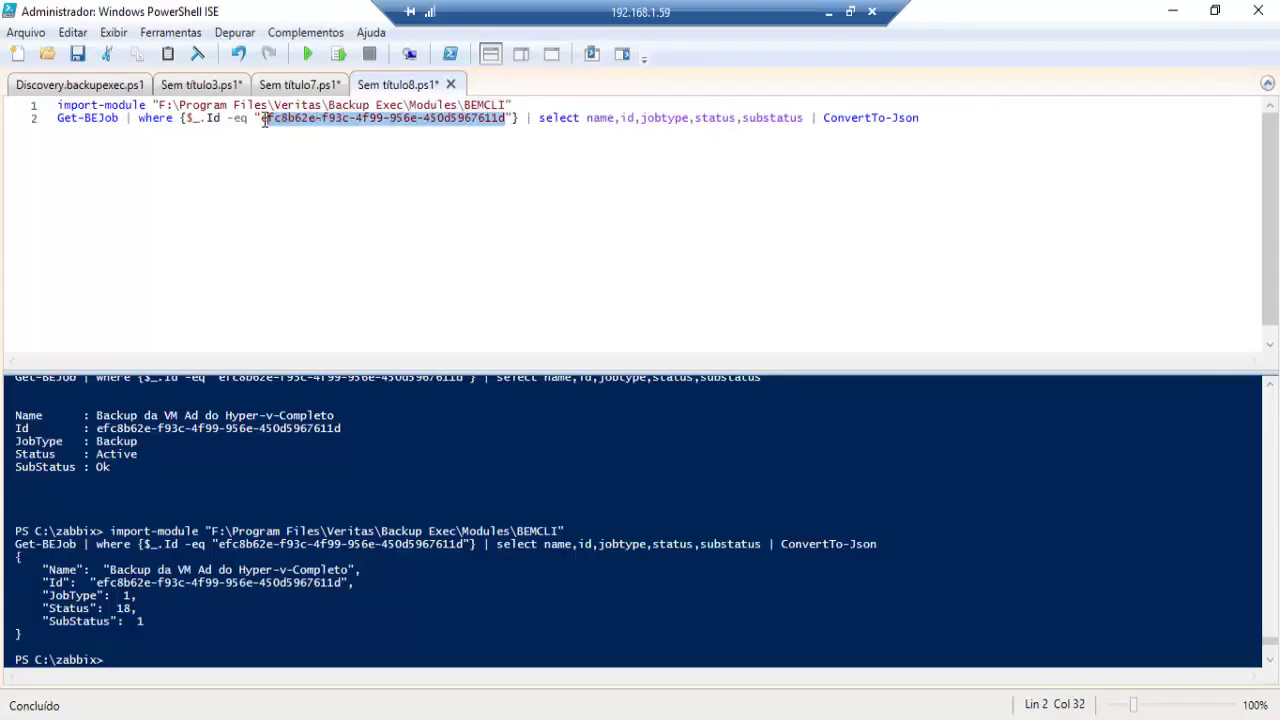
{"action": "key", "text": "ctrl+v"}
{"action": "left_click", "coordinate": [308, 54]}
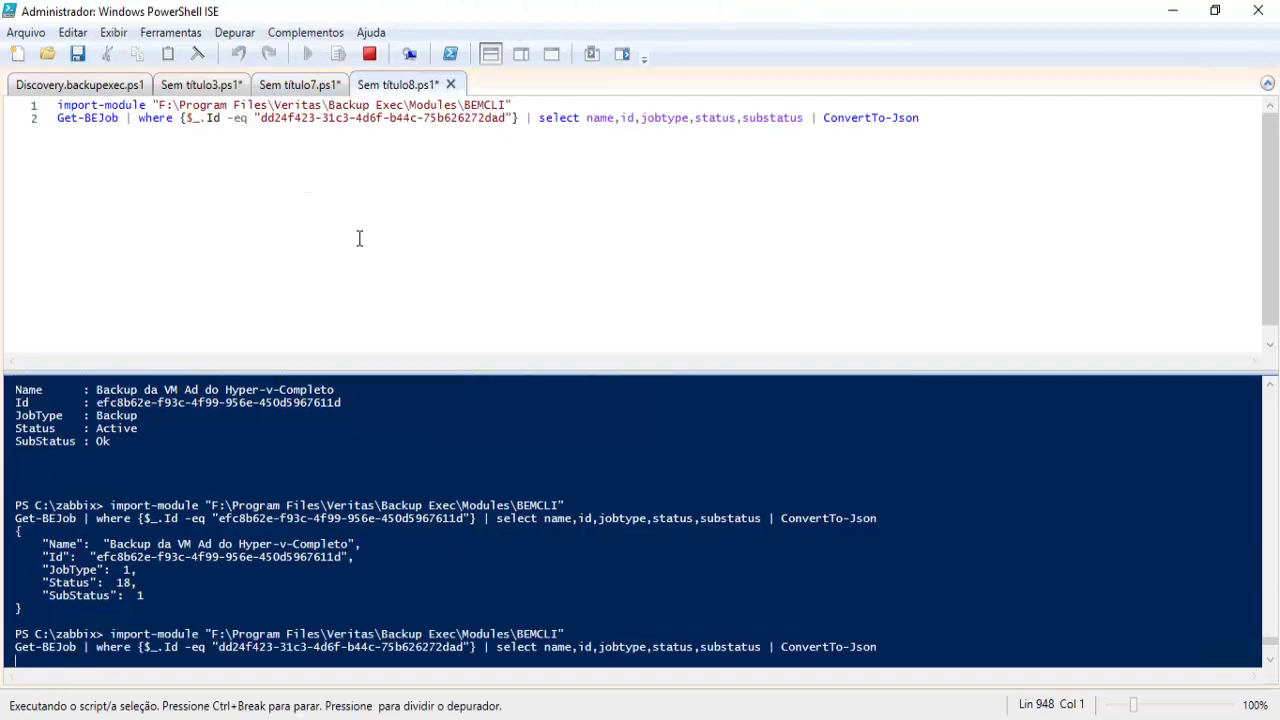
Run the Get-BEJob query without JSON conversion for Id dd24f423-31c3-4d6f-b44c-75b626272dad and copy the OnHold status from the output
{"action": "key", "text": "ctrl+shift+Tab"}
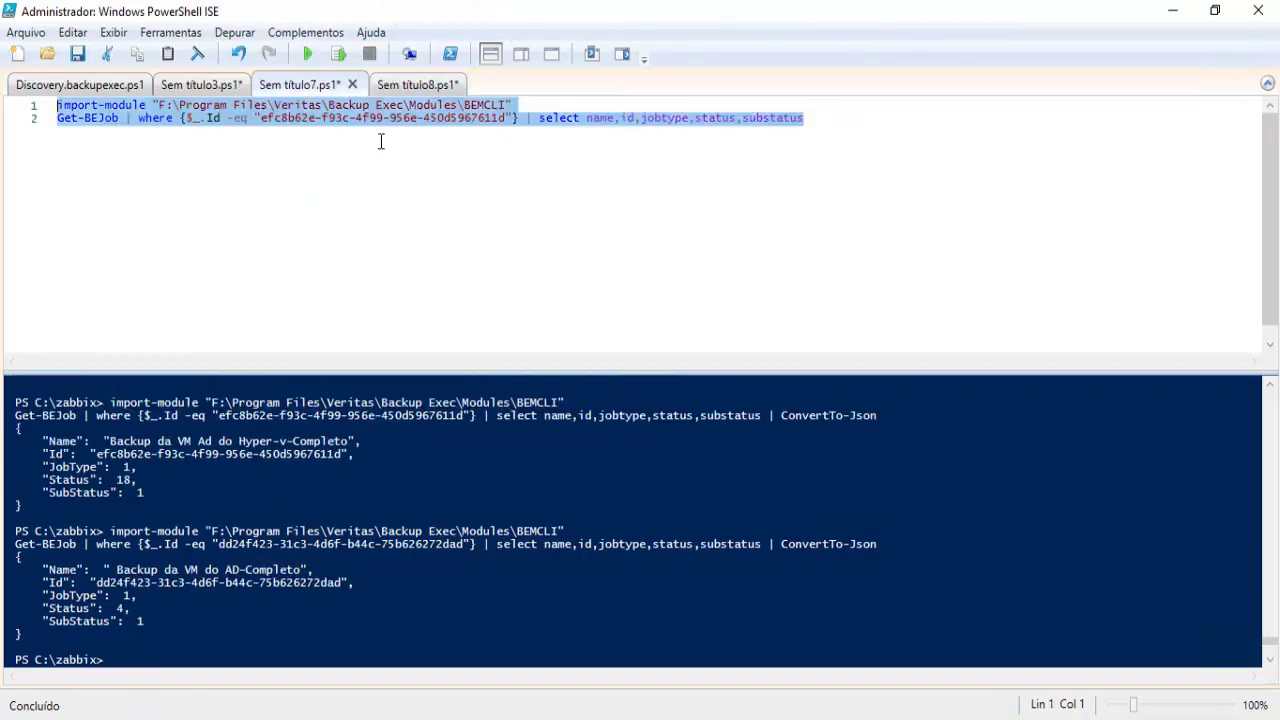
{"action": "left_click_drag", "start_coordinate": [508, 118], "coordinate": [262, 118]}
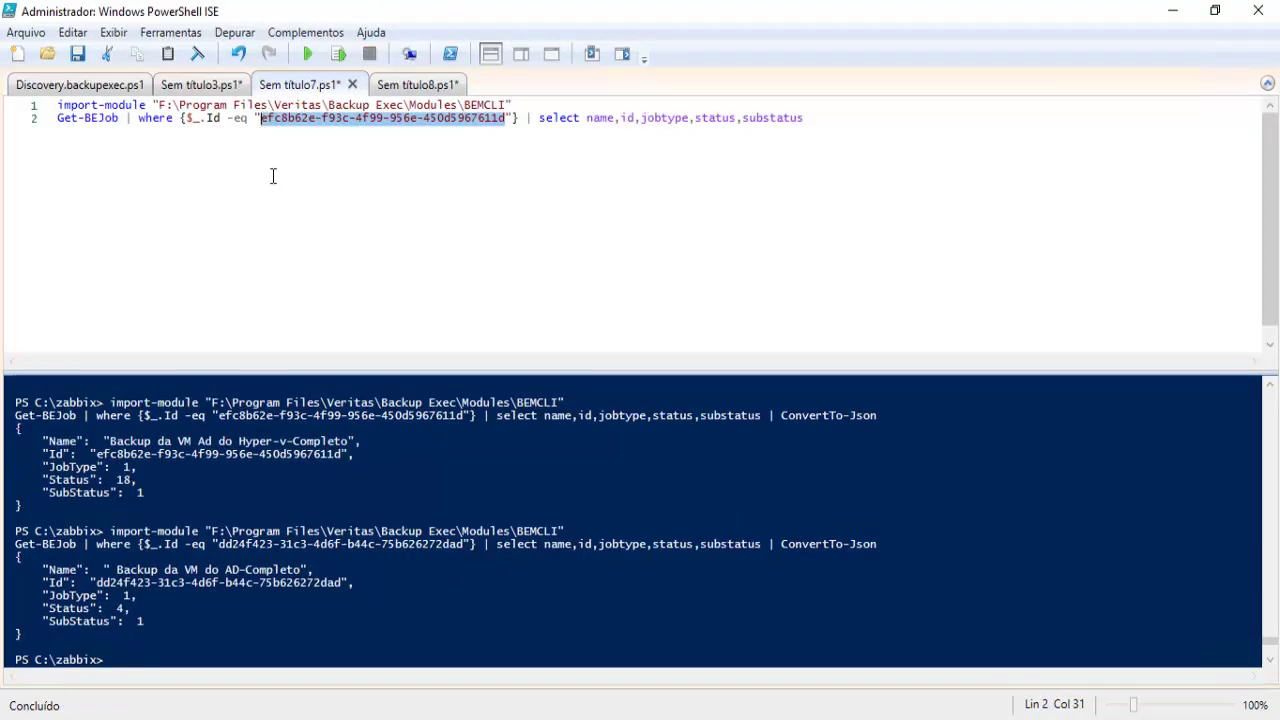
{"action": "key", "text": "ctrl+v"}
{"action": "left_click", "coordinate": [307, 58]}
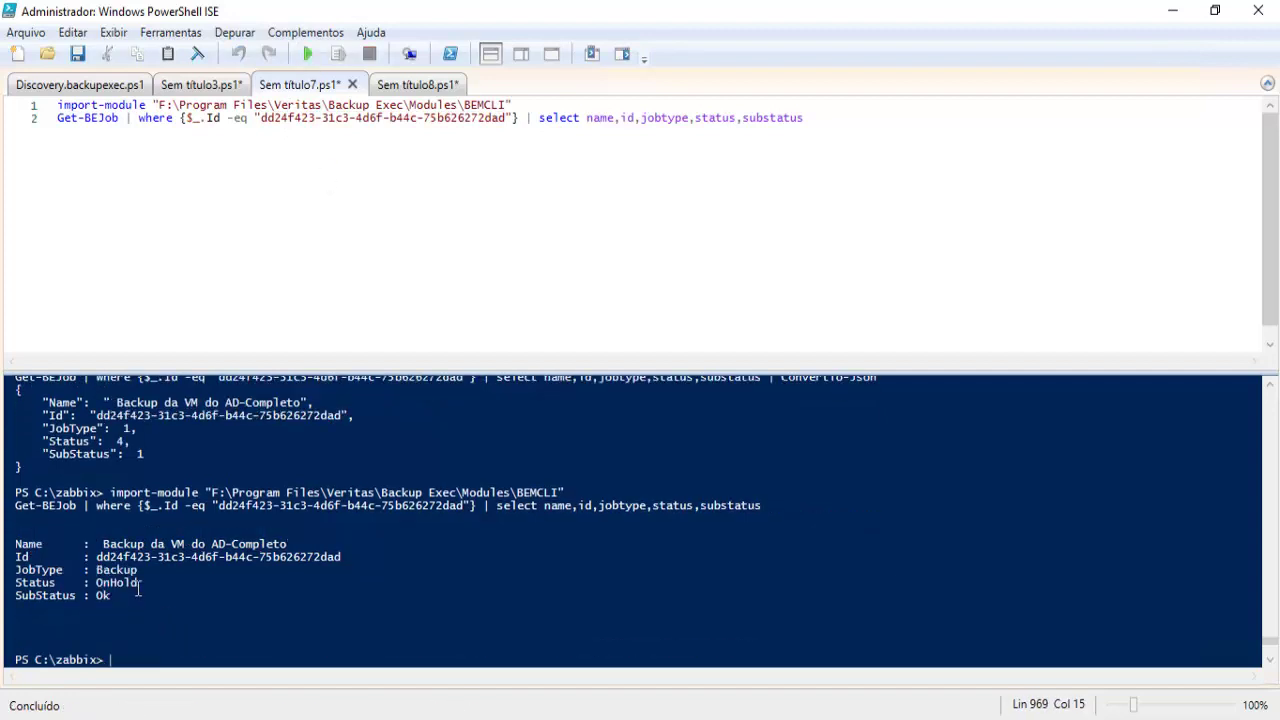
{"action": "left_click_drag", "start_coordinate": [98, 582], "coordinate": [137, 582]}
{"action": "right_click", "coordinate": [128, 583]}
{"action": "left_click", "coordinate": [187, 615]}
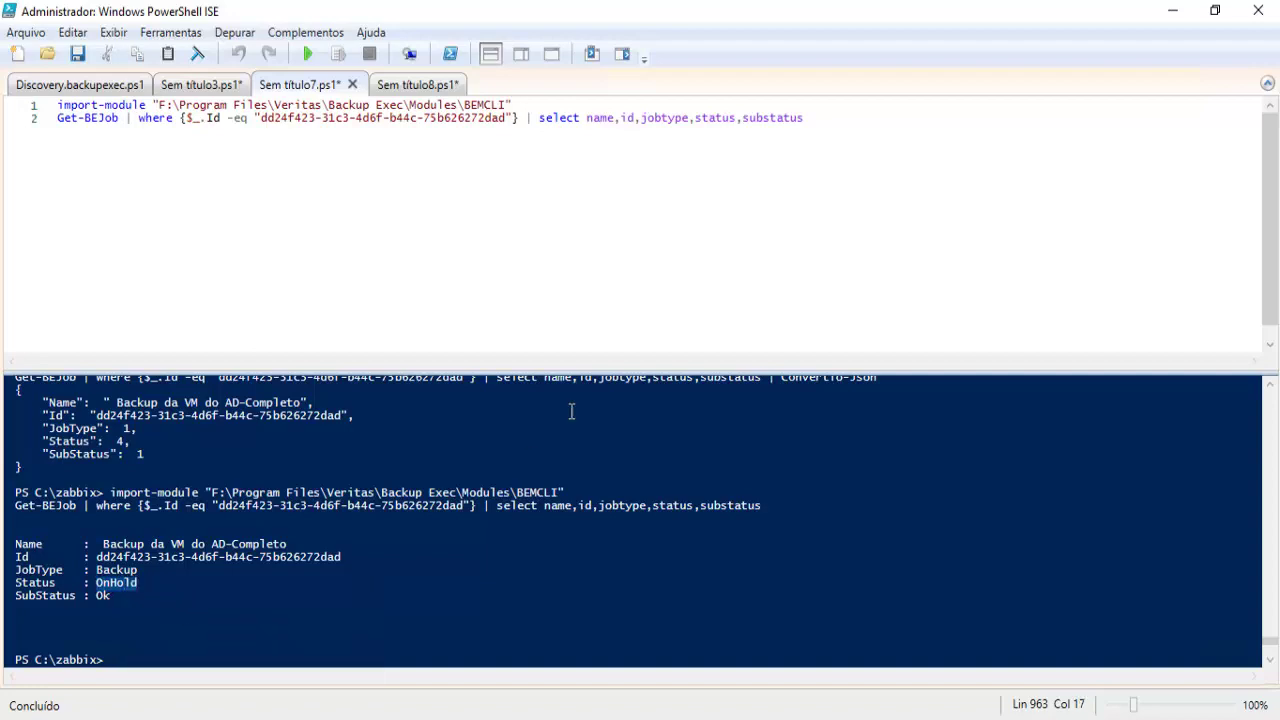
Switch back to Zabbix, add a mapping of value 4 to OnHold in the template's Job Status value map, and save the template
{"action": "key", "text": "alt+Tab"}
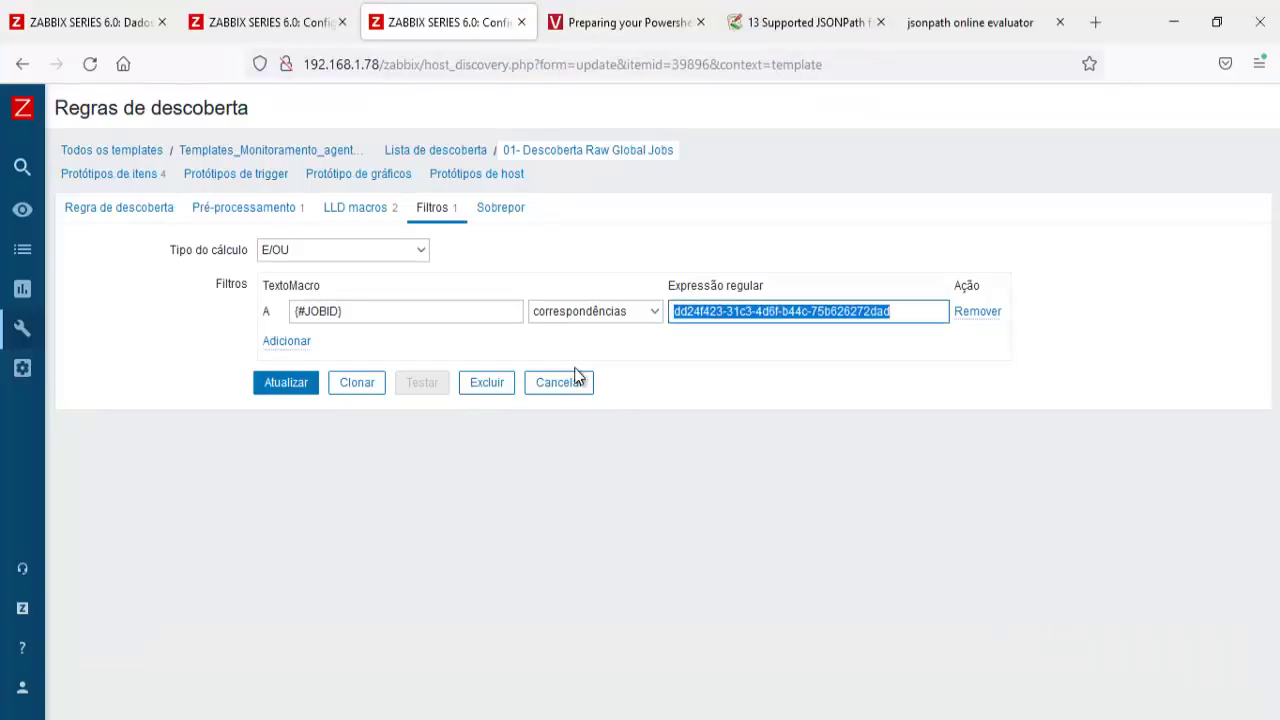
{"action": "left_click", "coordinate": [327, 151]}
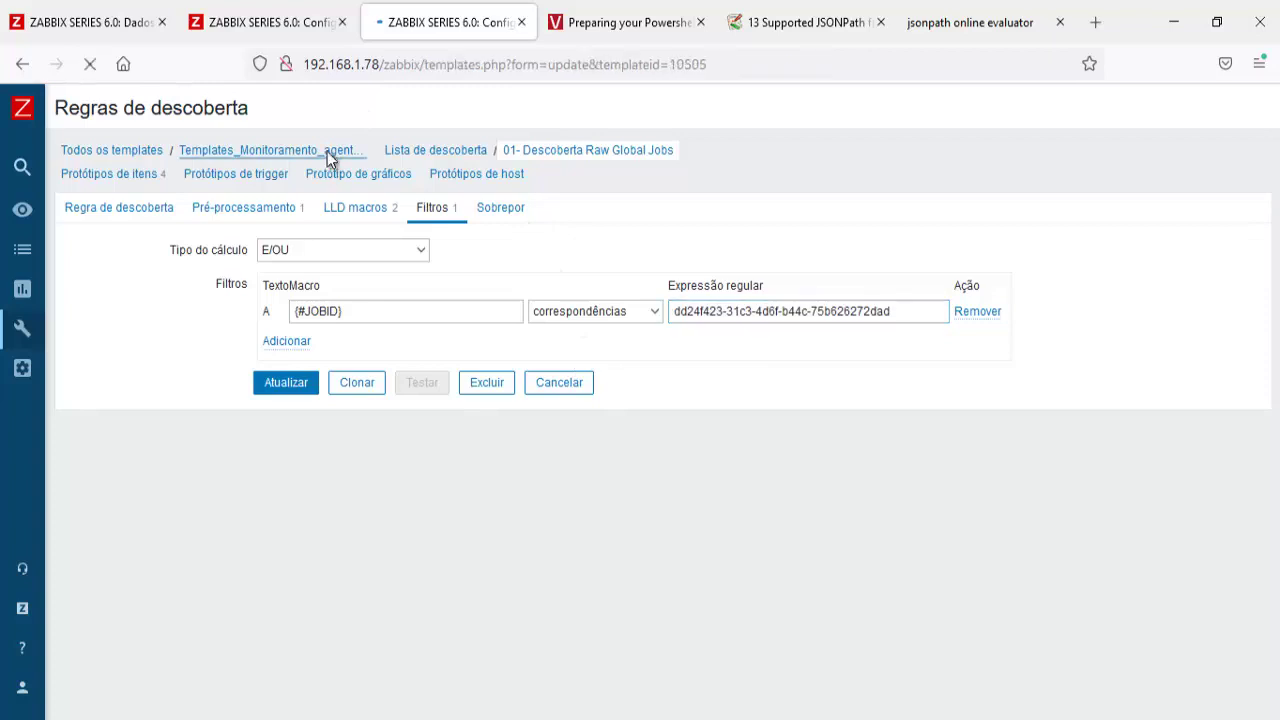
{"action": "left_click", "coordinate": [421, 183]}
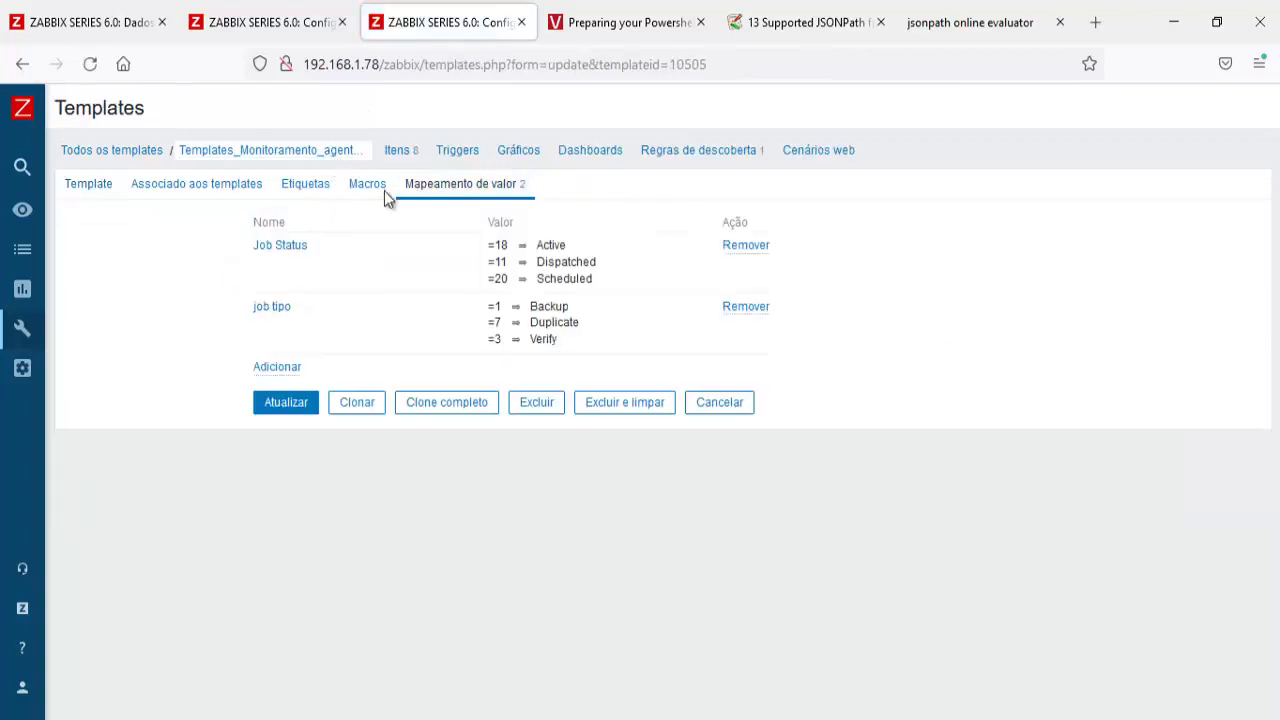
{"action": "left_click", "coordinate": [280, 248]}
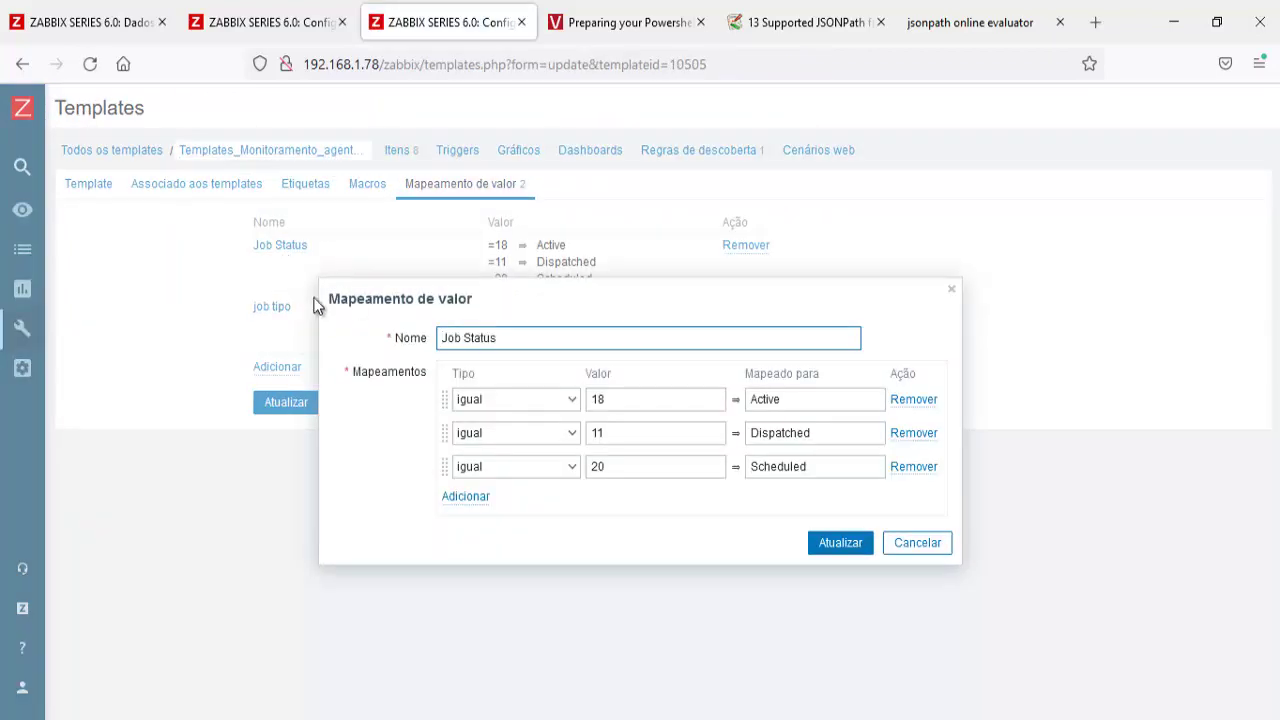
{"action": "left_click", "coordinate": [465, 496]}
{"action": "left_click", "coordinate": [629, 485]}
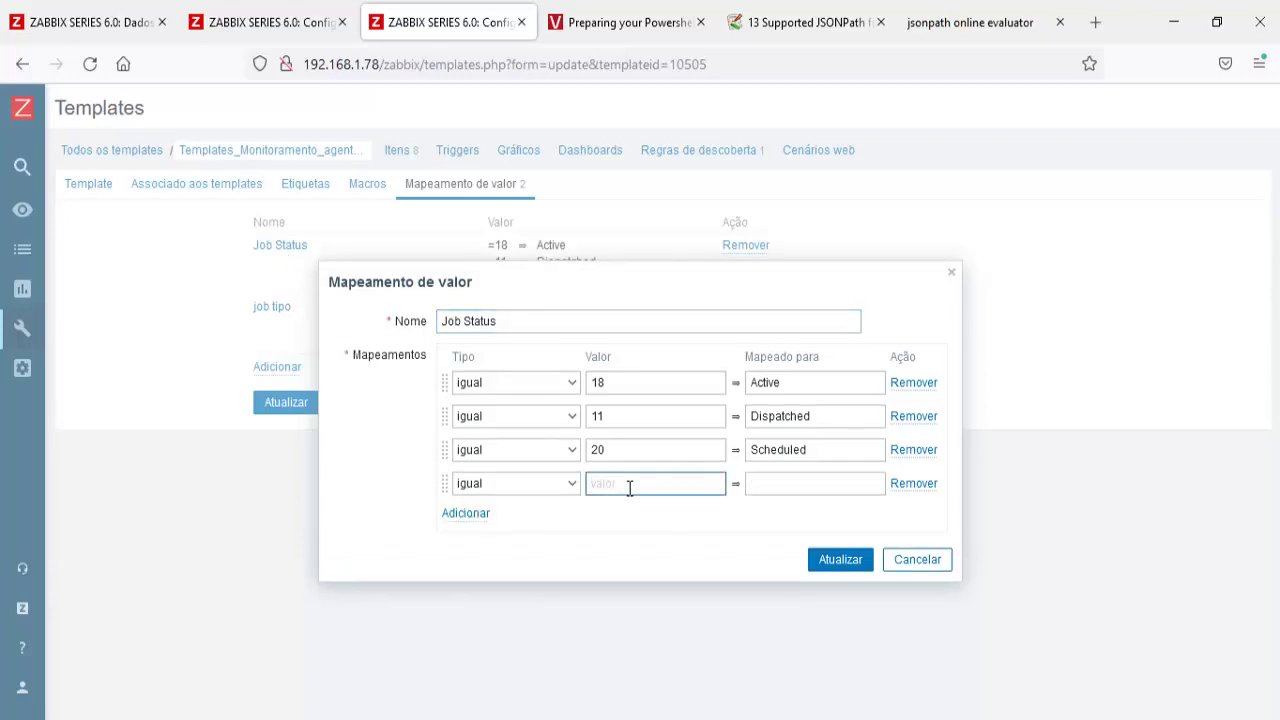
{"action": "left_click", "coordinate": [791, 486]}
{"action": "type", "text": "Deleted"}
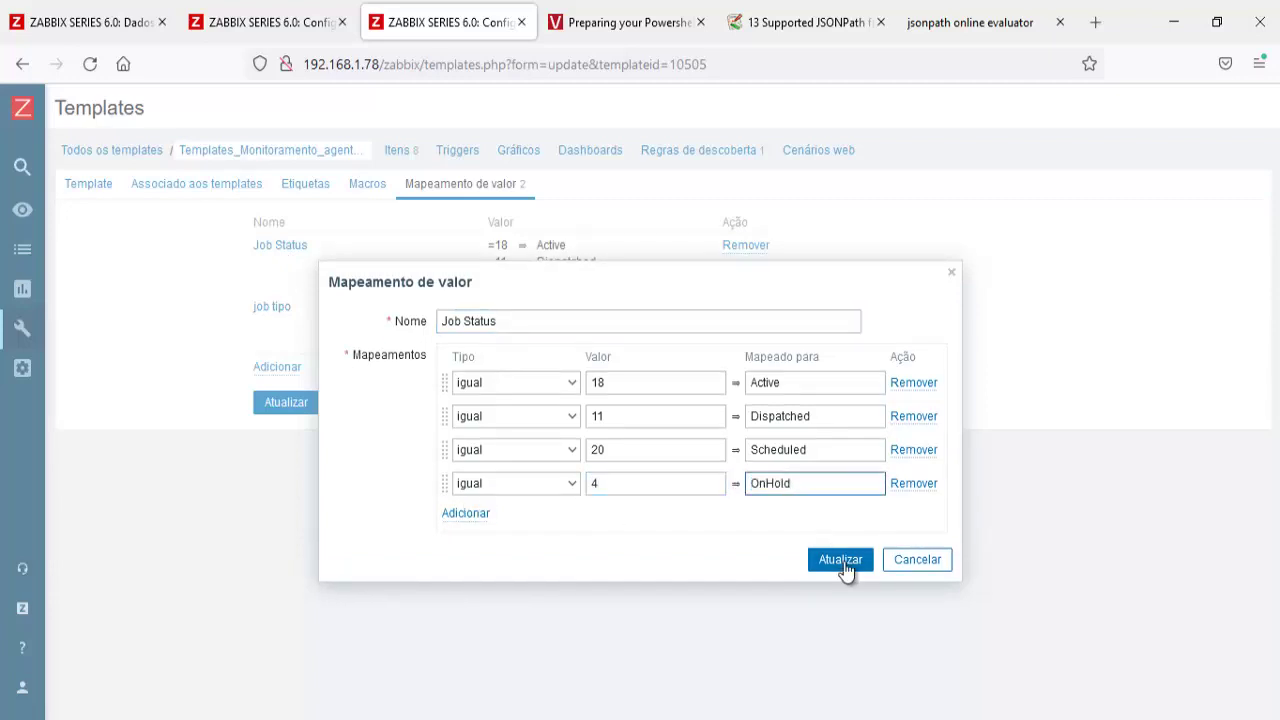
{"action": "left_click", "coordinate": [840, 559]}
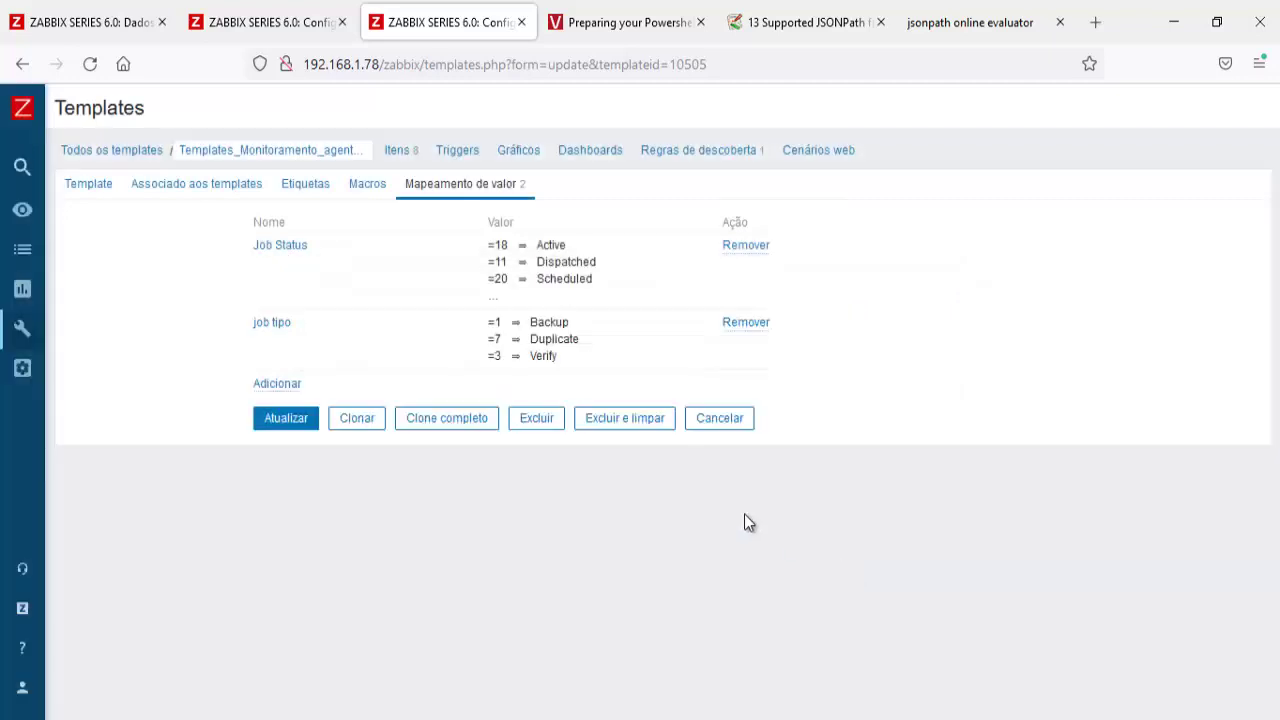
{"action": "left_click", "coordinate": [286, 420]}
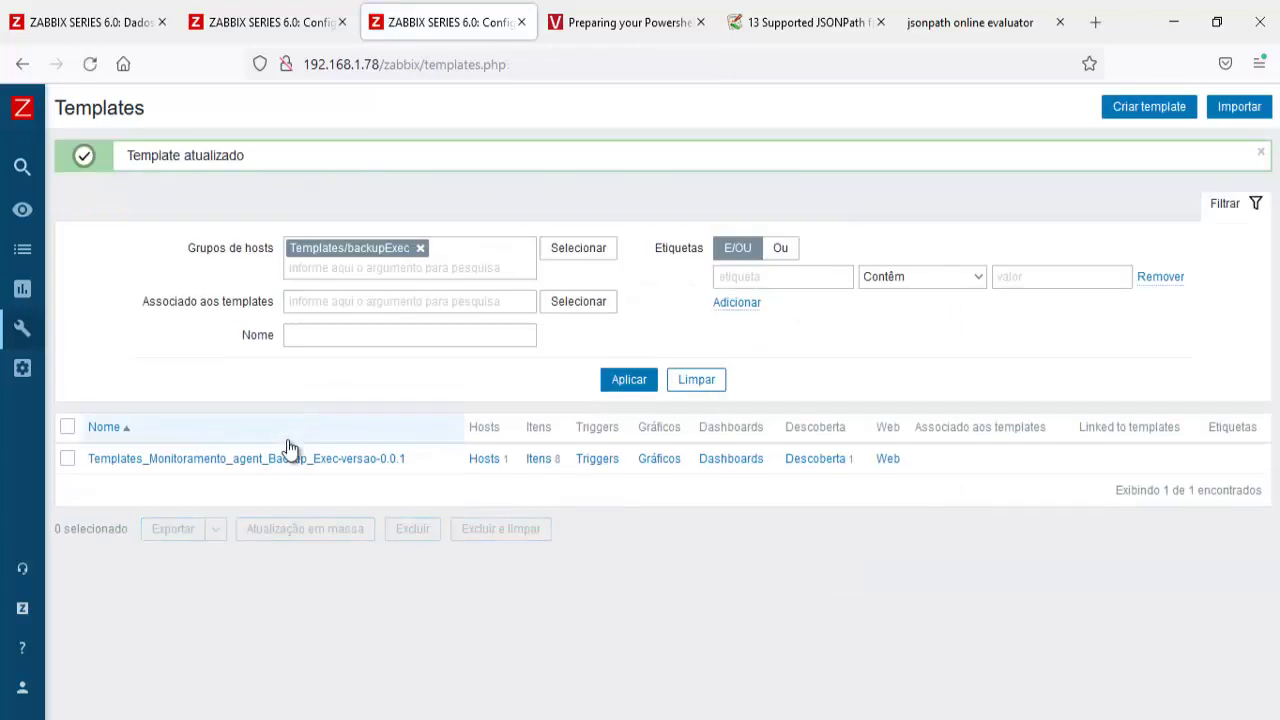
Check the saved entries of the template's Job Status value map and the 02- Status item in the latest data
{"action": "left_click", "coordinate": [286, 459]}
{"action": "left_click", "coordinate": [431, 192]}
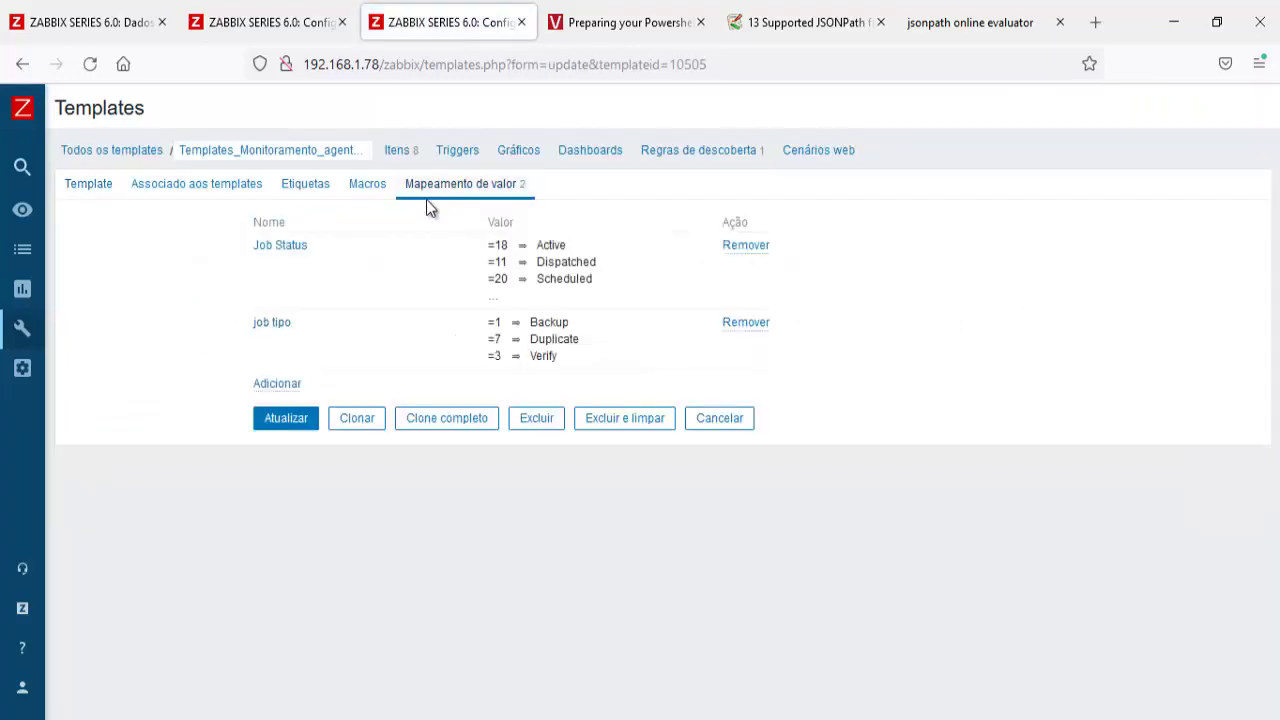
{"action": "left_click", "coordinate": [290, 244]}
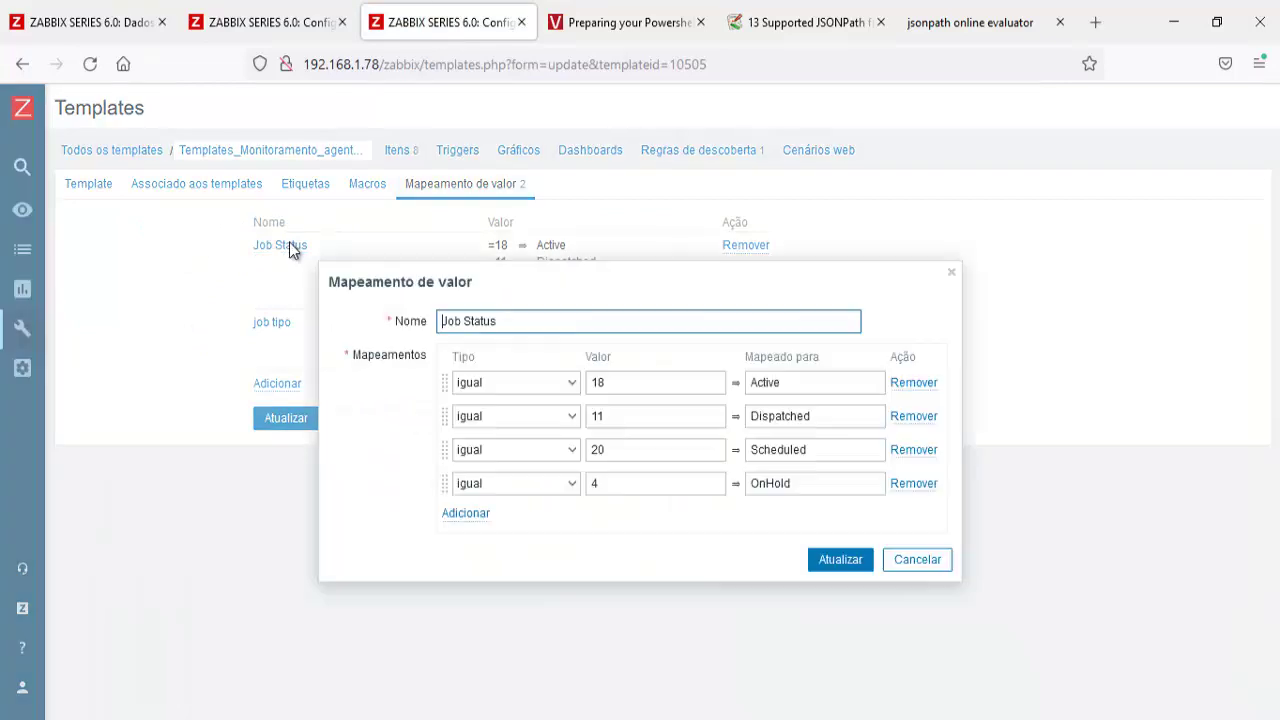
{"action": "left_click", "coordinate": [914, 560]}
{"action": "left_click", "coordinate": [90, 22]}
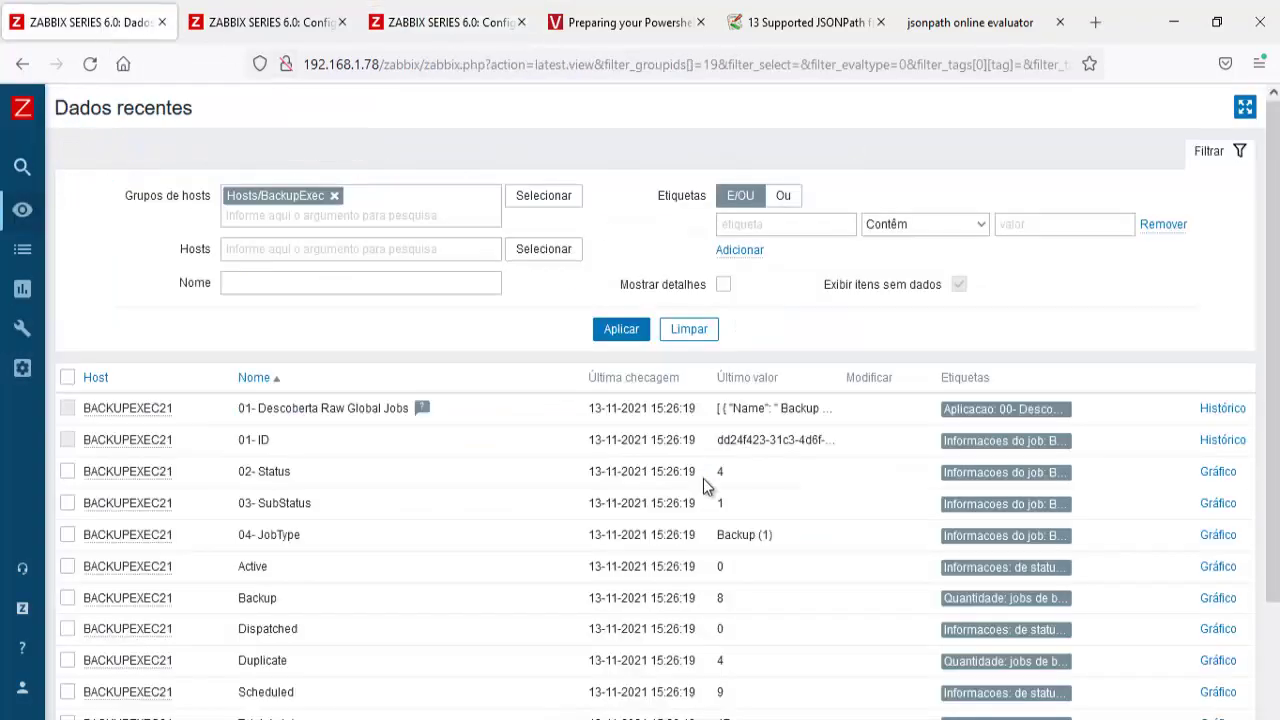
Refresh the latest data and check the mapped values of the 02- Status, 03- SubStatus and 04- JobType items
{"action": "left_click", "coordinate": [621, 332]}
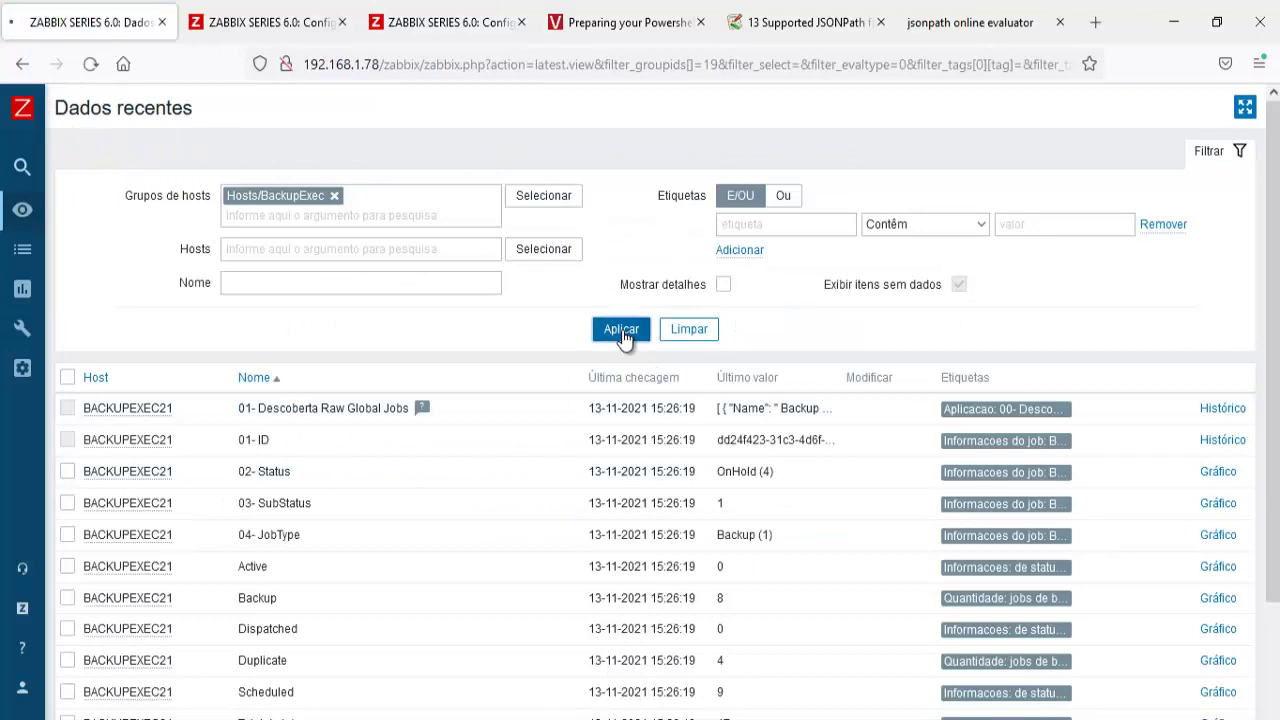
{"action": "left_click_drag", "start_coordinate": [795, 477], "coordinate": [716, 478]}
{"action": "left_click_drag", "start_coordinate": [795, 532], "coordinate": [708, 537]}
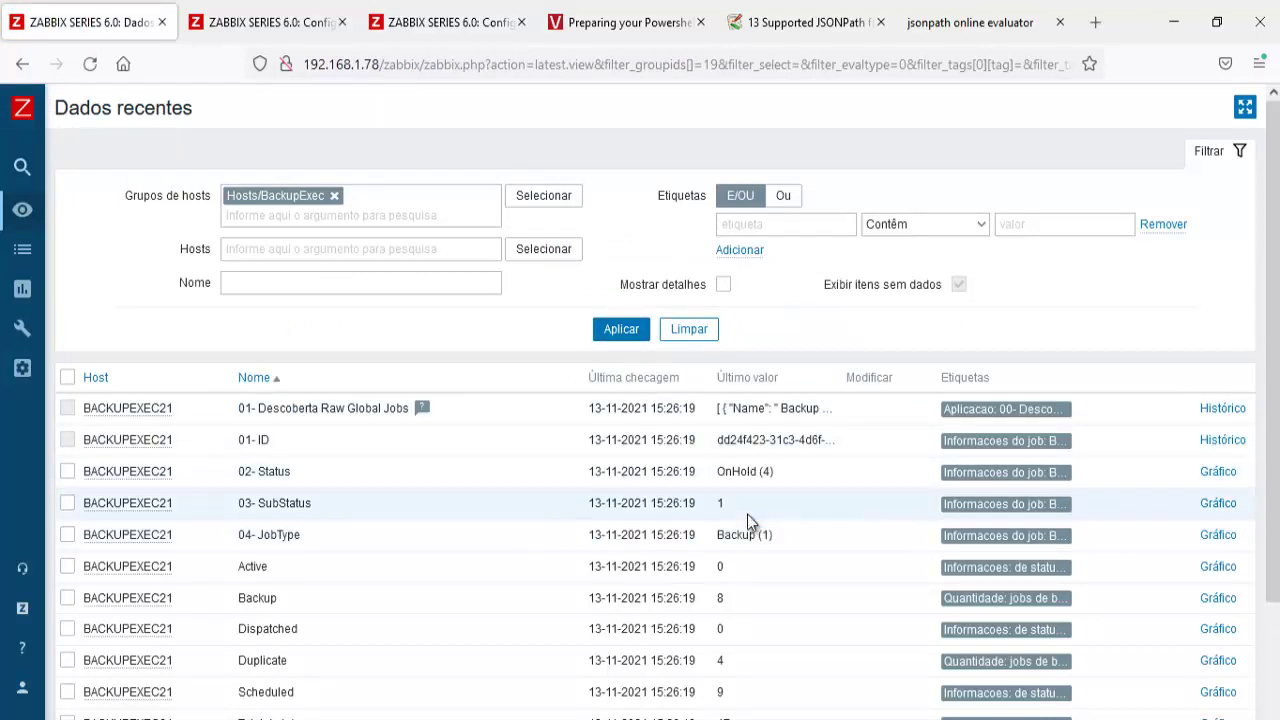
{"action": "left_click", "coordinate": [747, 513]}
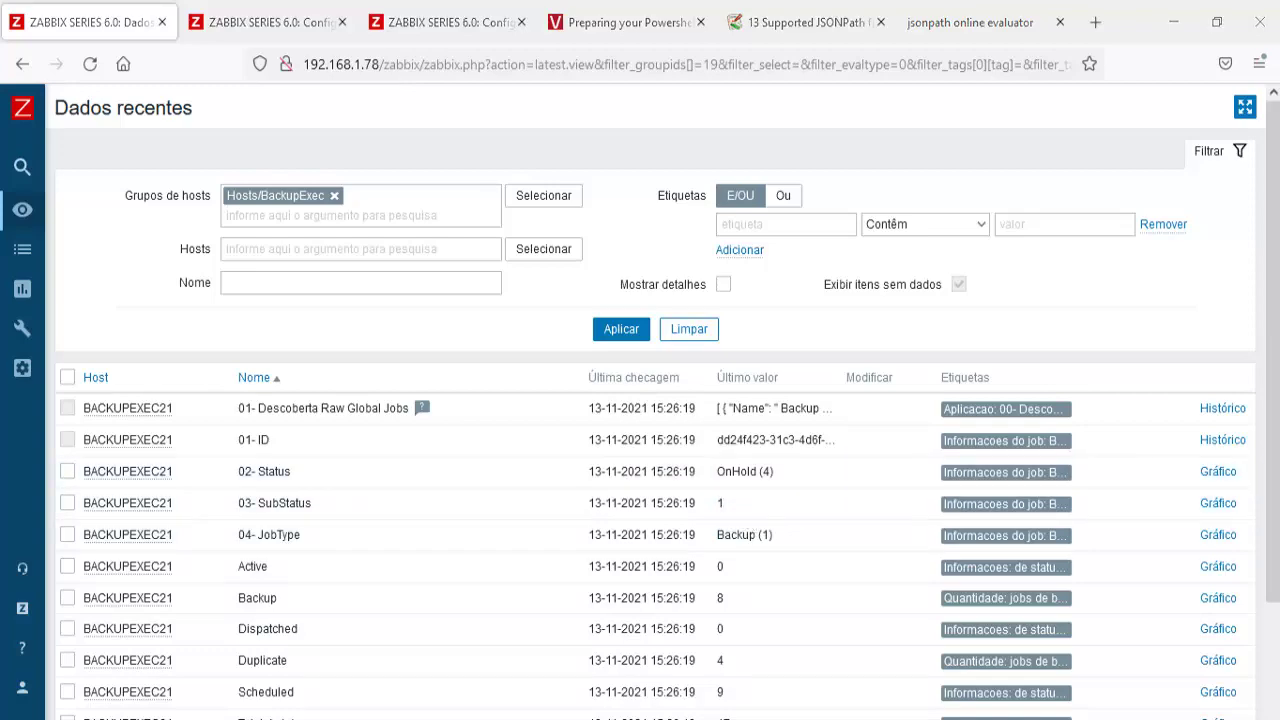
Switch to PowerShell ISE and copy the Ok SubStatus value from the Get-BEJob output
{"action": "key", "text": "alt+Tab"}
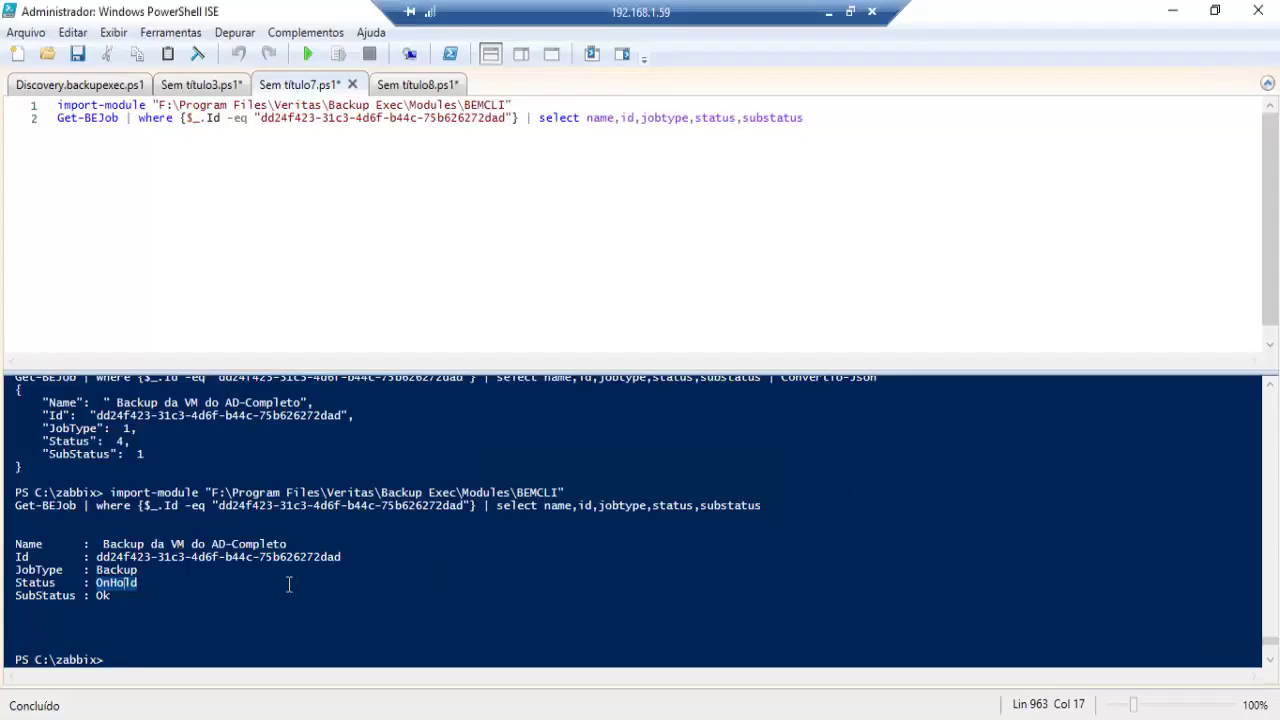
{"action": "left_click", "coordinate": [110, 597]}
{"action": "right_click", "coordinate": [98, 596]}
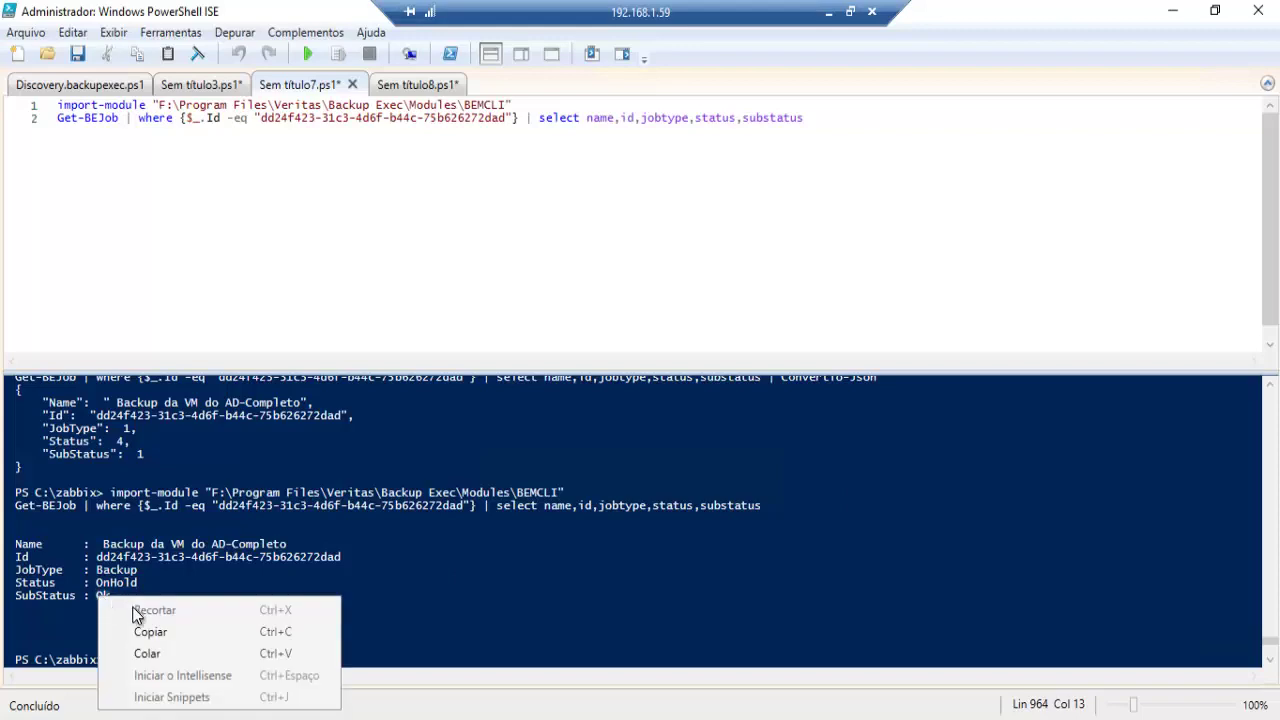
{"action": "left_click", "coordinate": [146, 631]}
Switch back to Zabbix, add a value map named Job sub status mapping 1 to Ok in the template, and save the template
{"action": "left_click", "coordinate": [829, 11]}
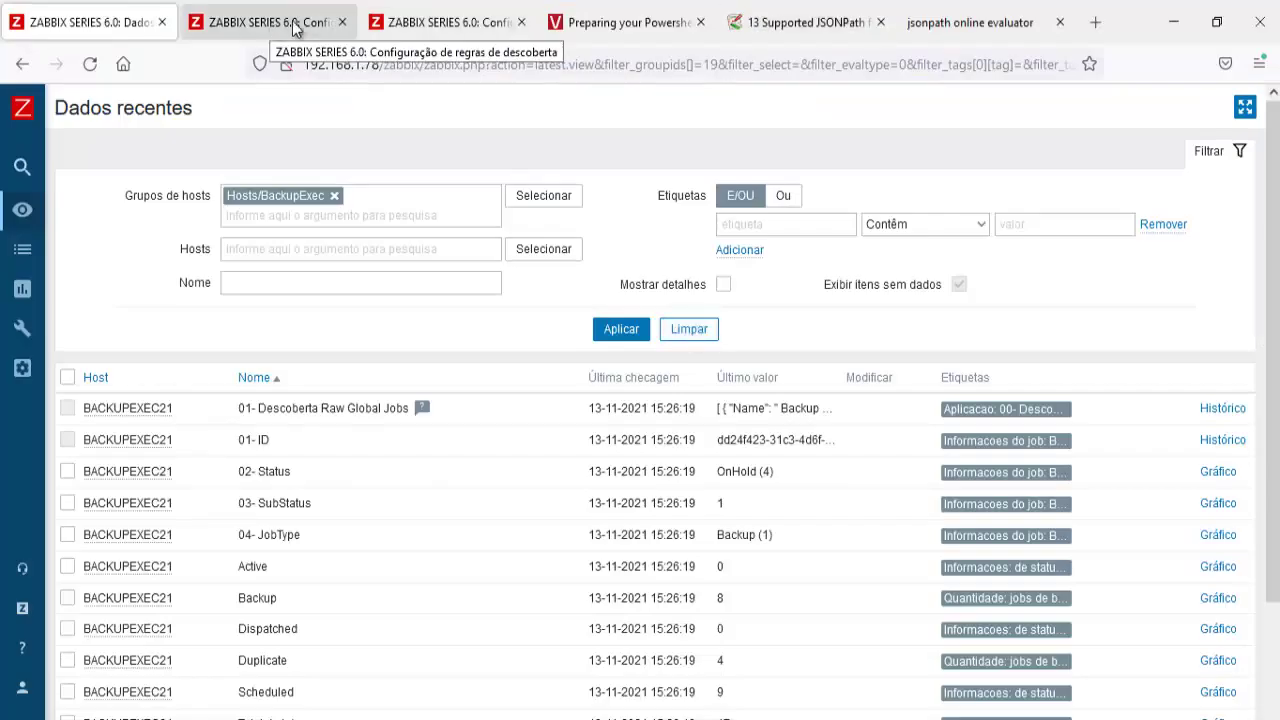
{"action": "left_click", "coordinate": [445, 22]}
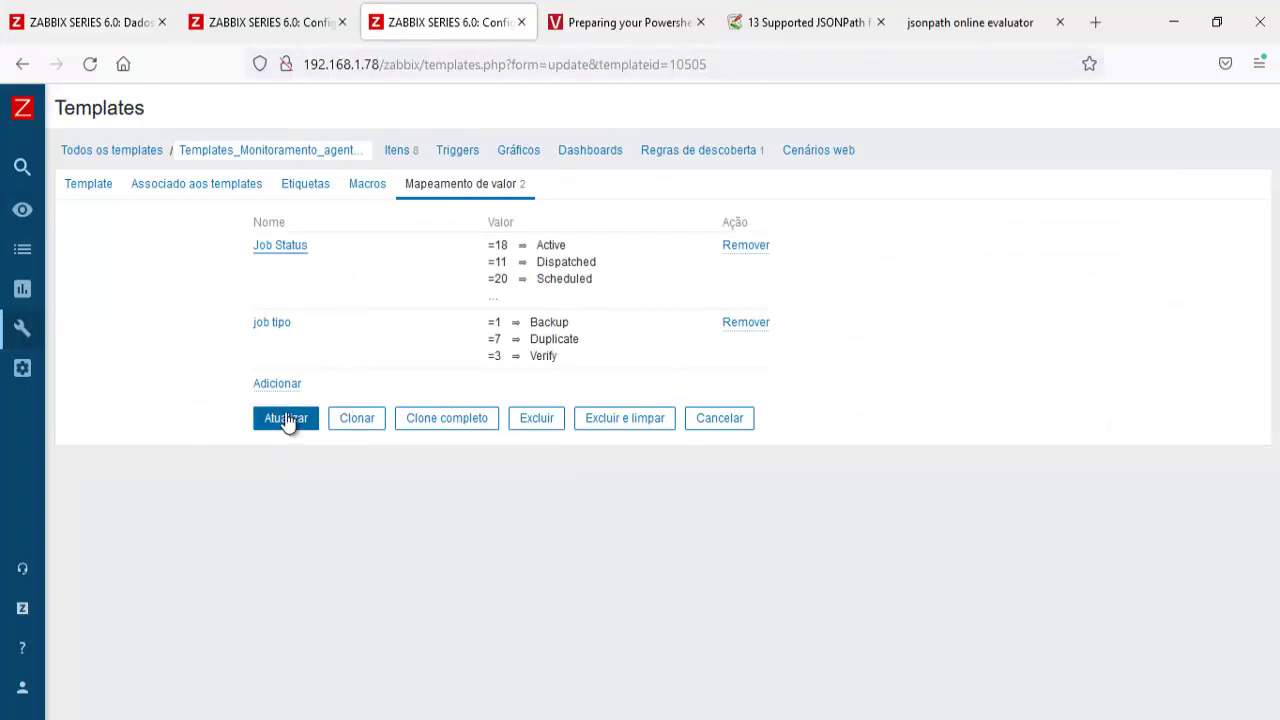
{"action": "left_click", "coordinate": [286, 389]}
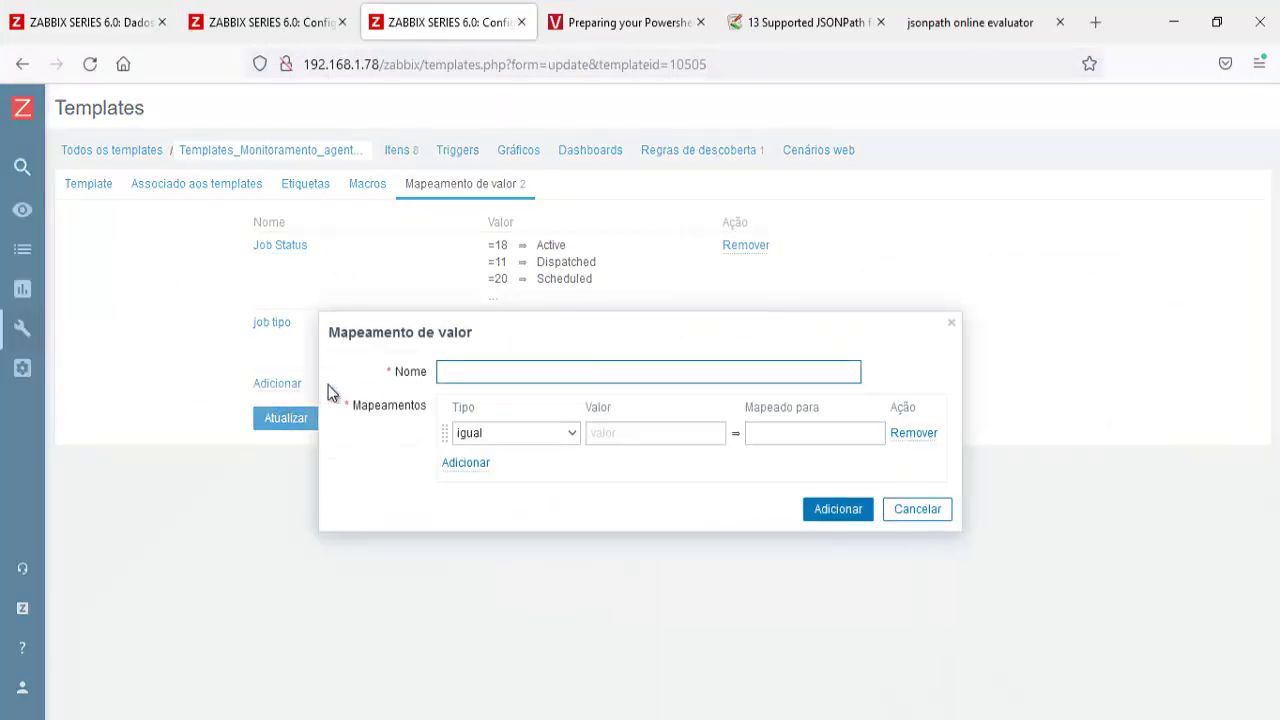
{"action": "type", "text": "Job"}
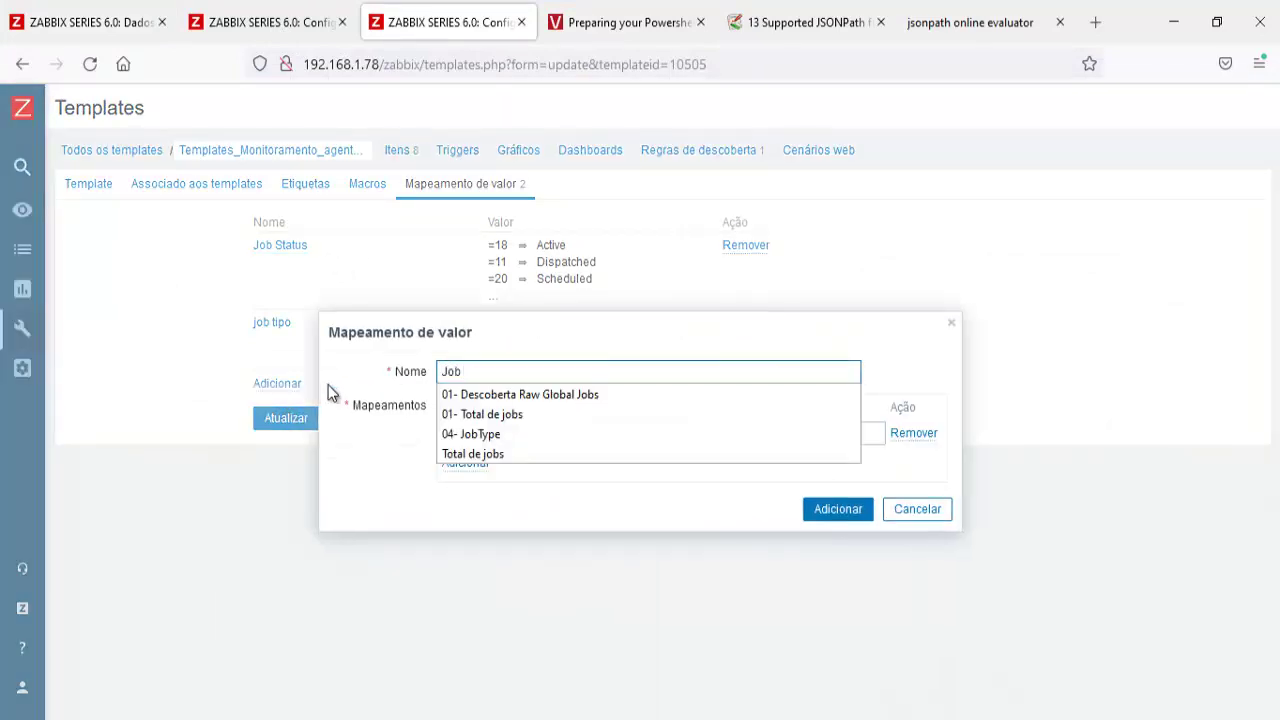
{"action": "type", "text": " sub status"}
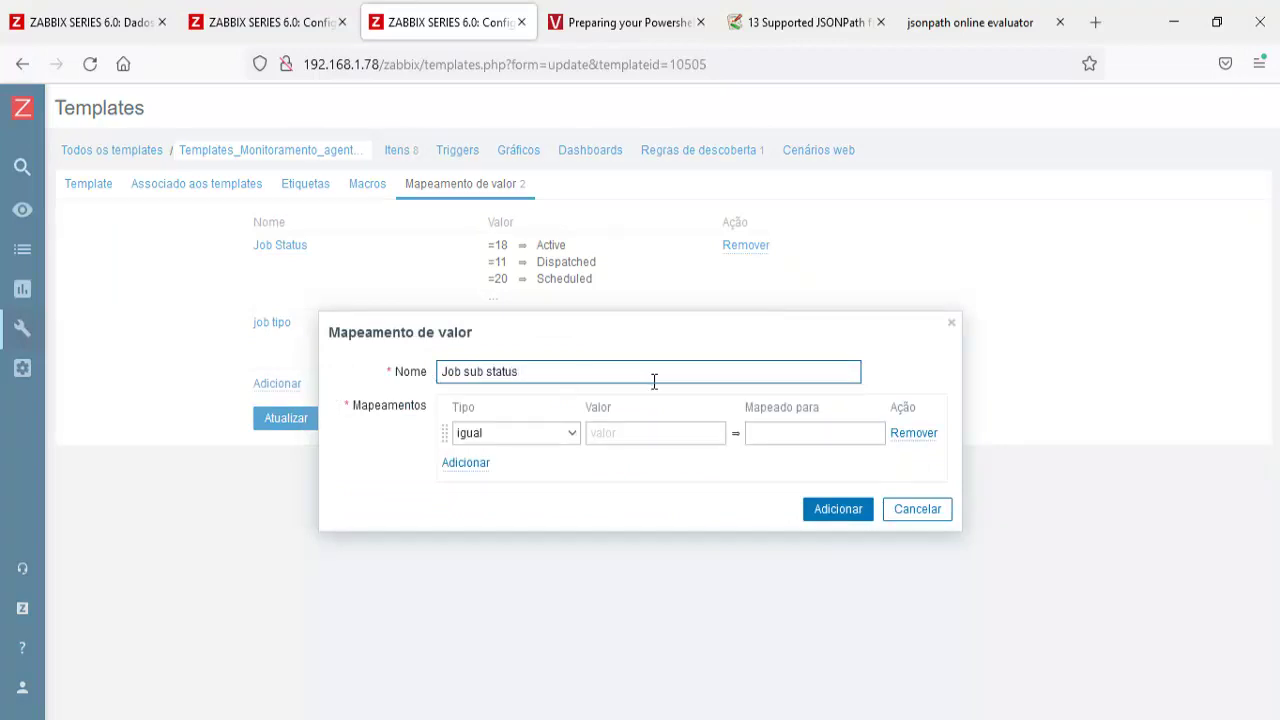
{"action": "left_click", "coordinate": [646, 425]}
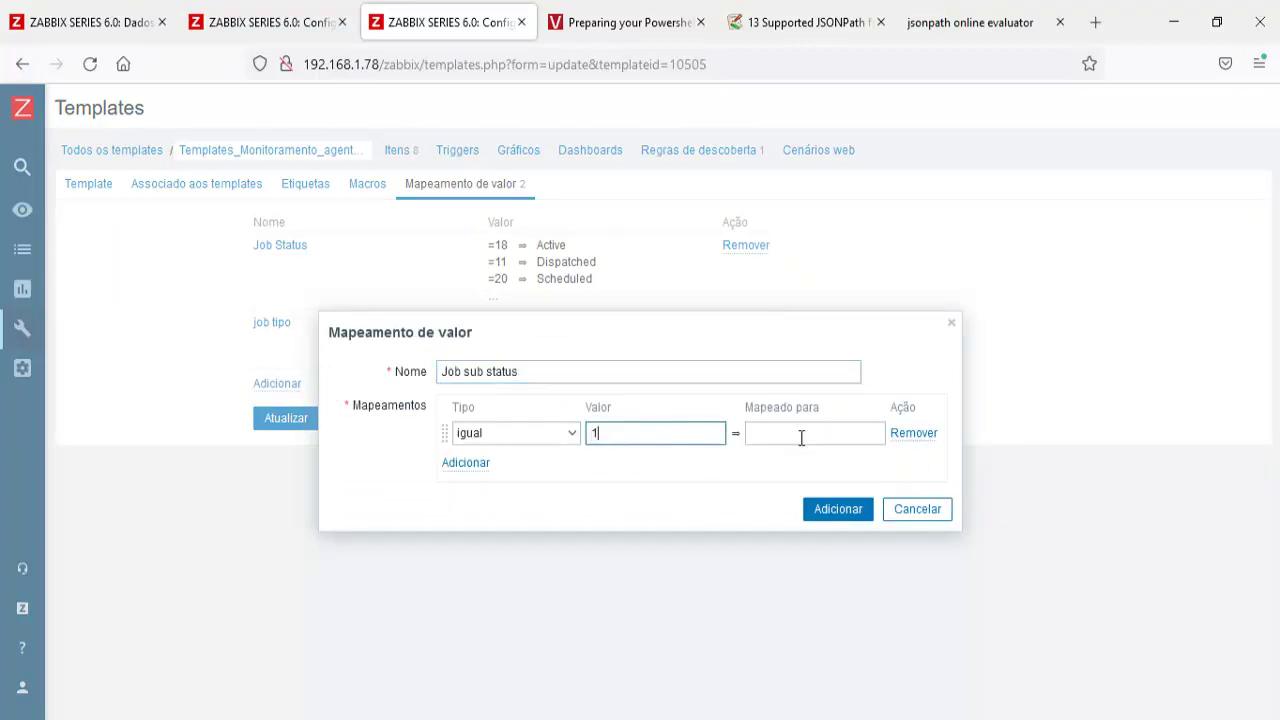
{"action": "left_click", "coordinate": [801, 437]}
{"action": "type", "text": "OK"}
{"action": "left_click", "coordinate": [836, 510]}
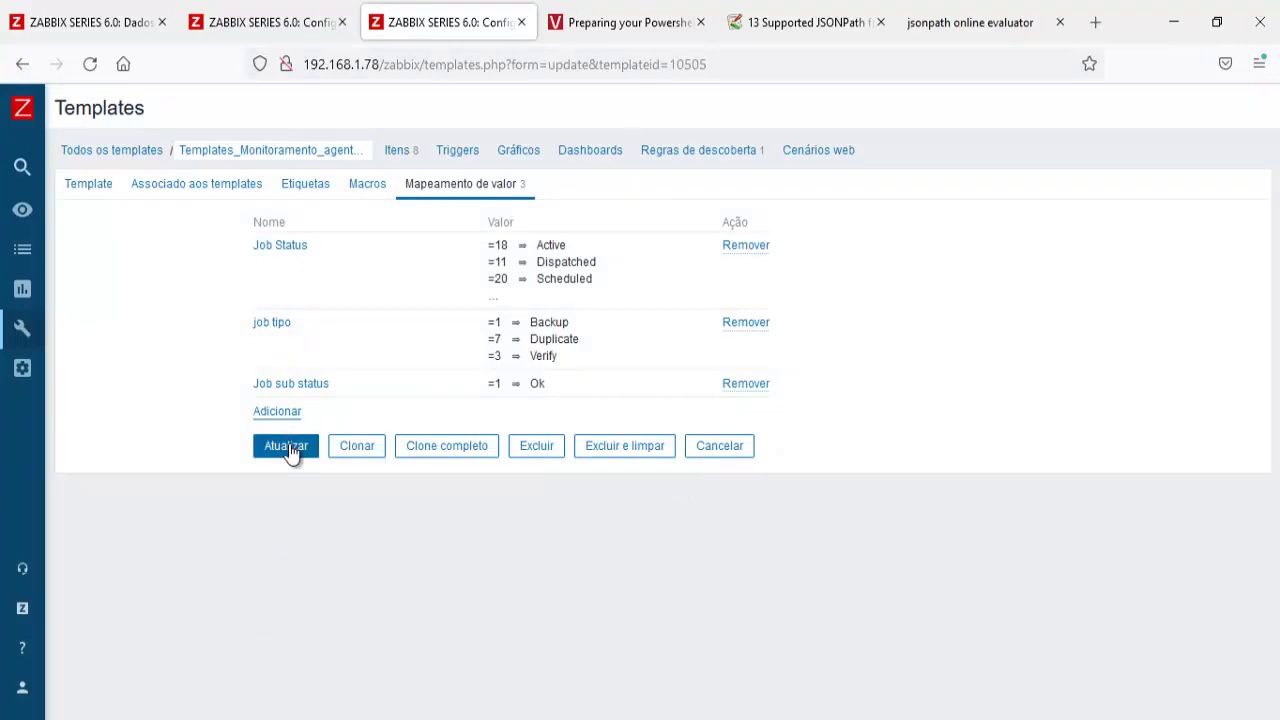
{"action": "left_click", "coordinate": [288, 446]}
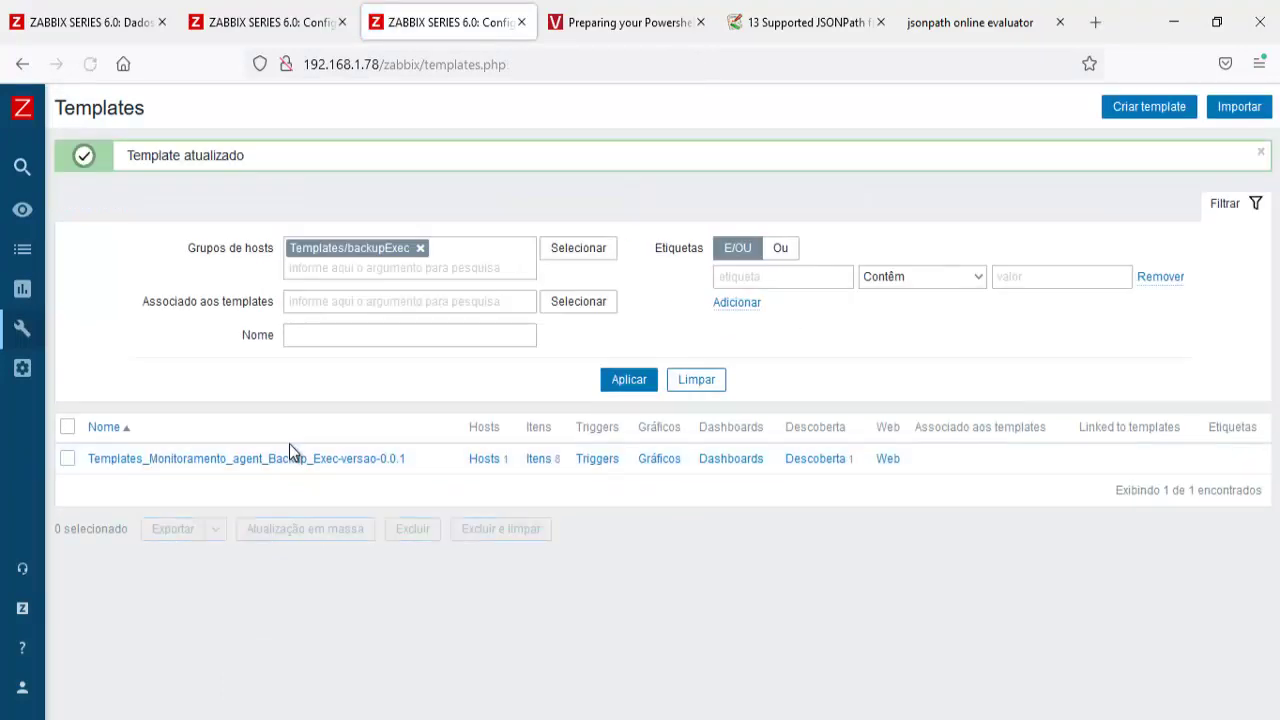
Assign the Job sub status value map to the template's 03- SubStatus item prototype and save the prototype
{"action": "left_click", "coordinate": [811, 461]}
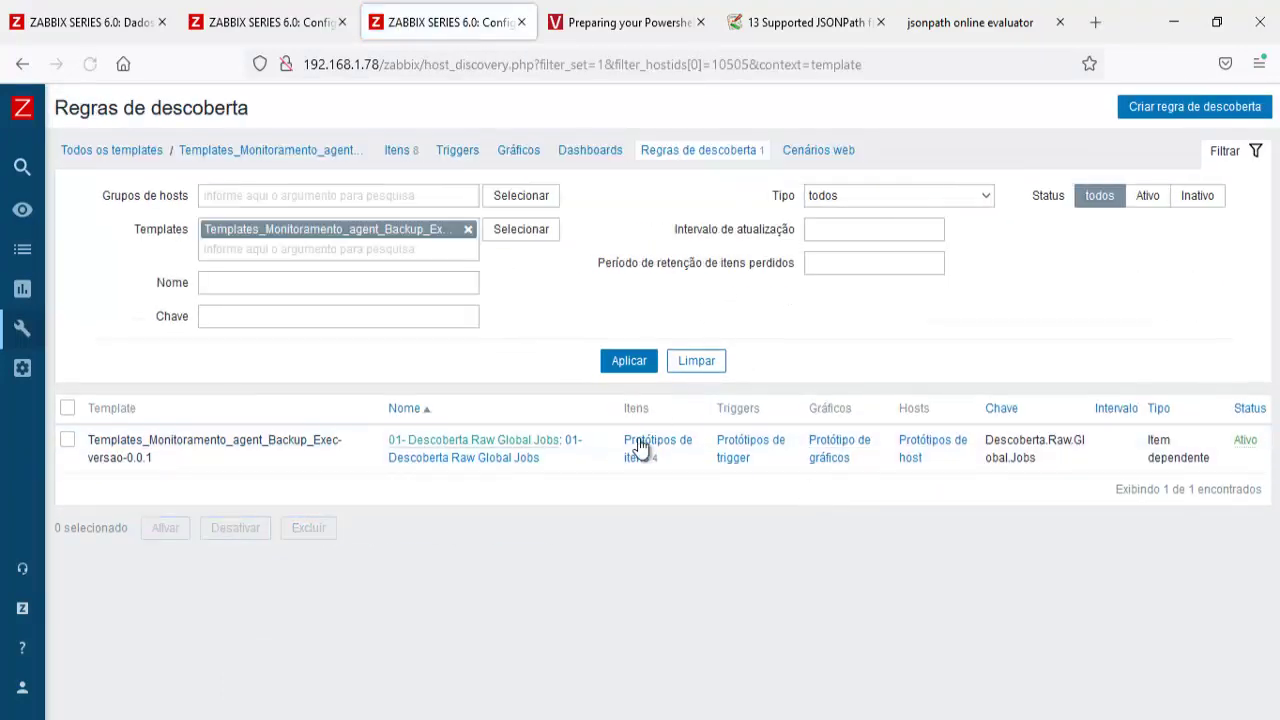
{"action": "left_click", "coordinate": [641, 452]}
{"action": "left_click", "coordinate": [389, 302]}
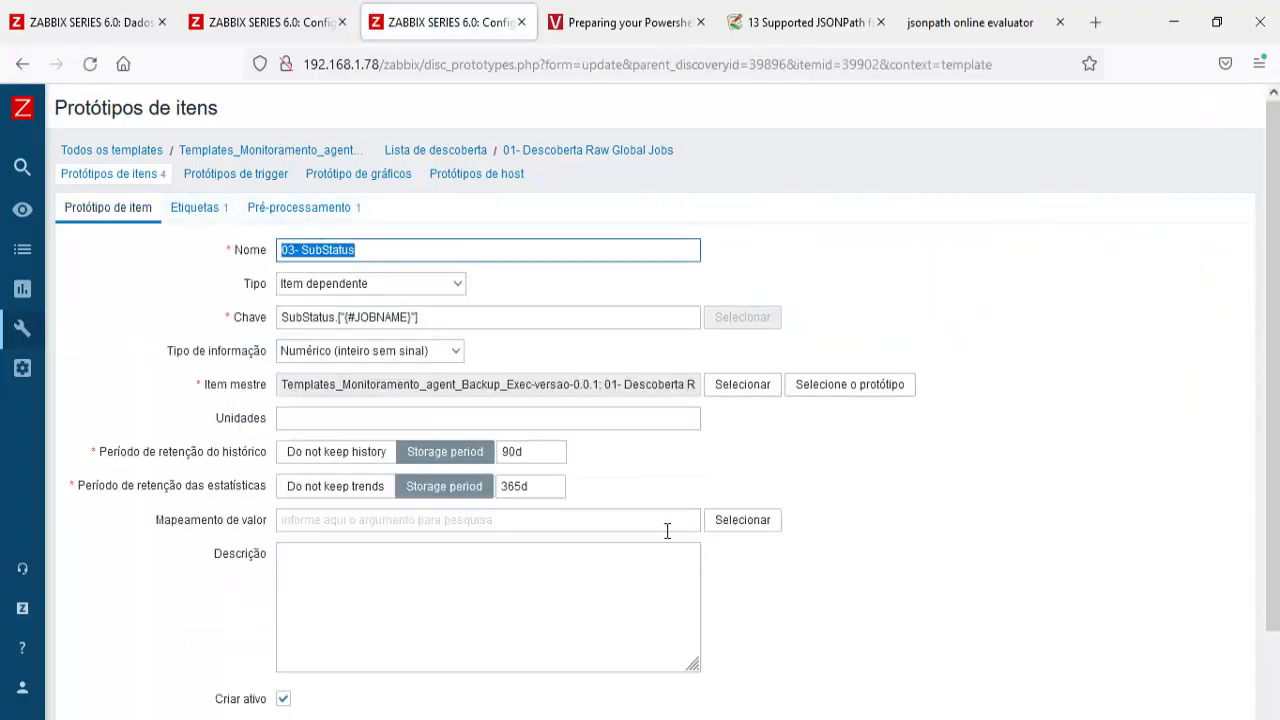
{"action": "left_click", "coordinate": [738, 521]}
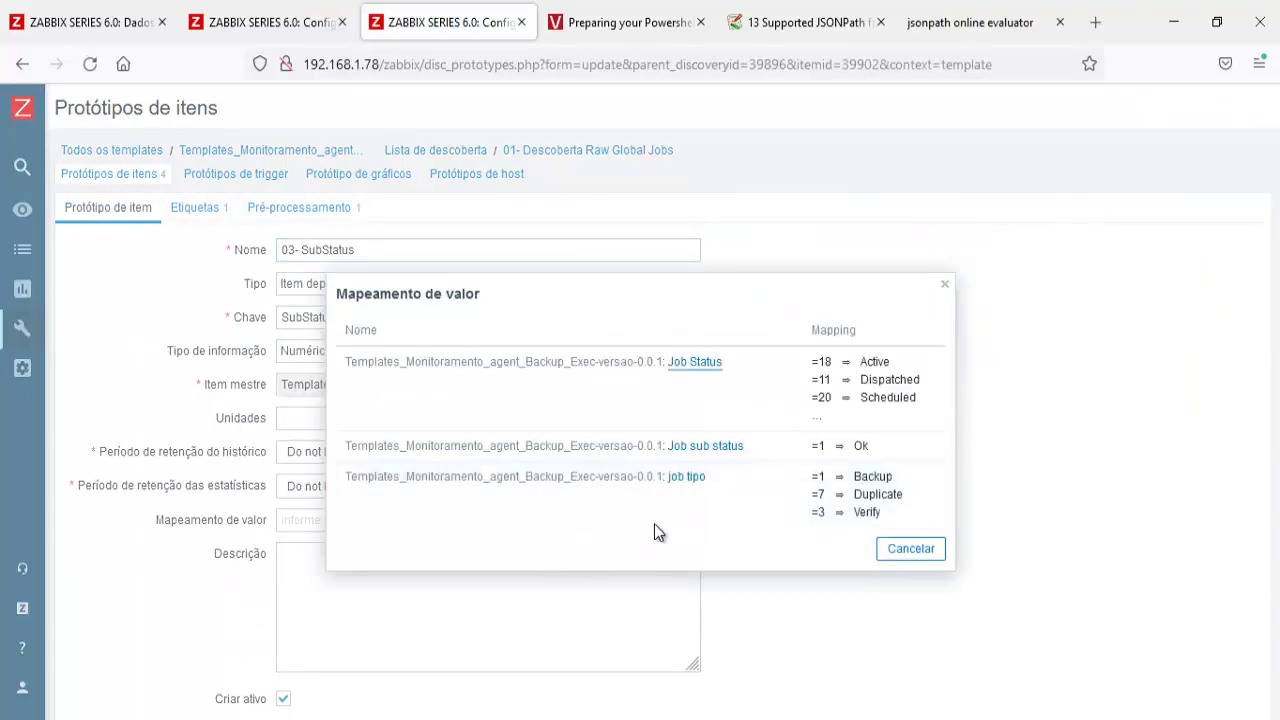
{"action": "left_click", "coordinate": [725, 447]}
{"action": "scroll", "coordinate": [465, 587], "scroll_direction": "down", "scroll_amount": 2}
{"action": "left_click", "coordinate": [281, 638]}
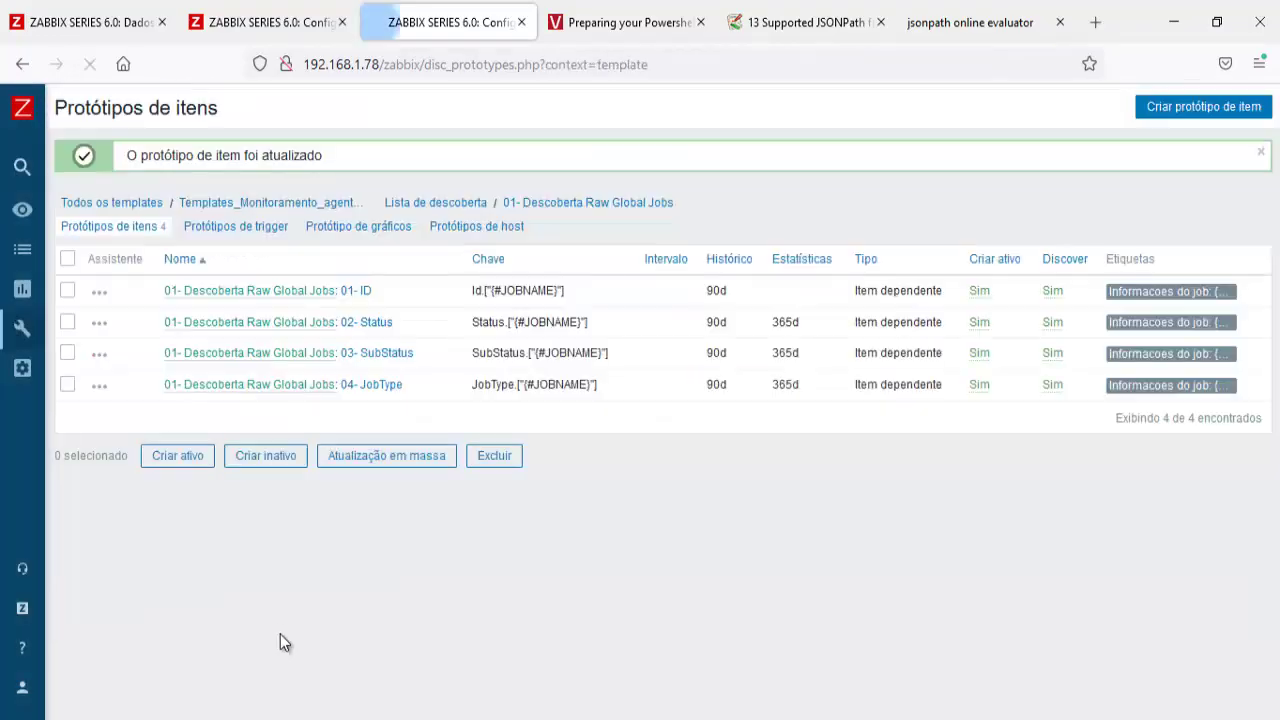
Refresh the latest data and check the last value of the 03- SubStatus item
{"action": "left_click", "coordinate": [74, 18]}
{"action": "left_click", "coordinate": [615, 335]}
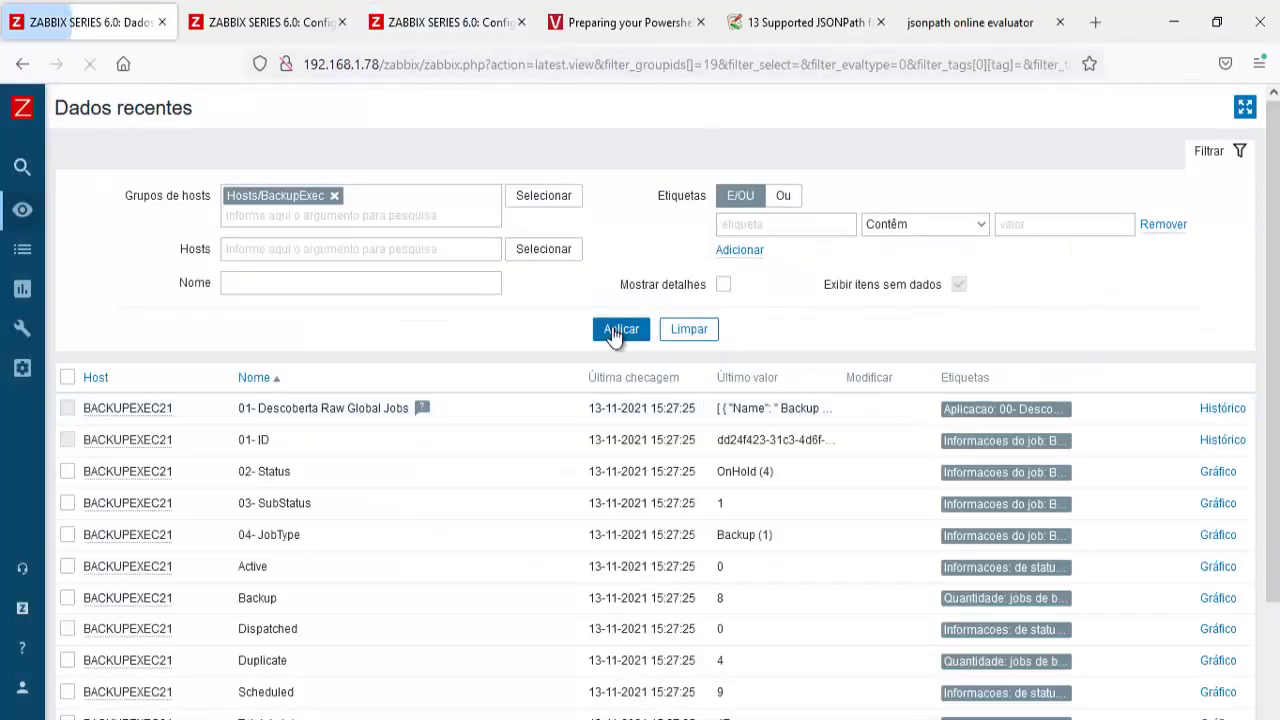
{"action": "left_click", "coordinate": [615, 335]}
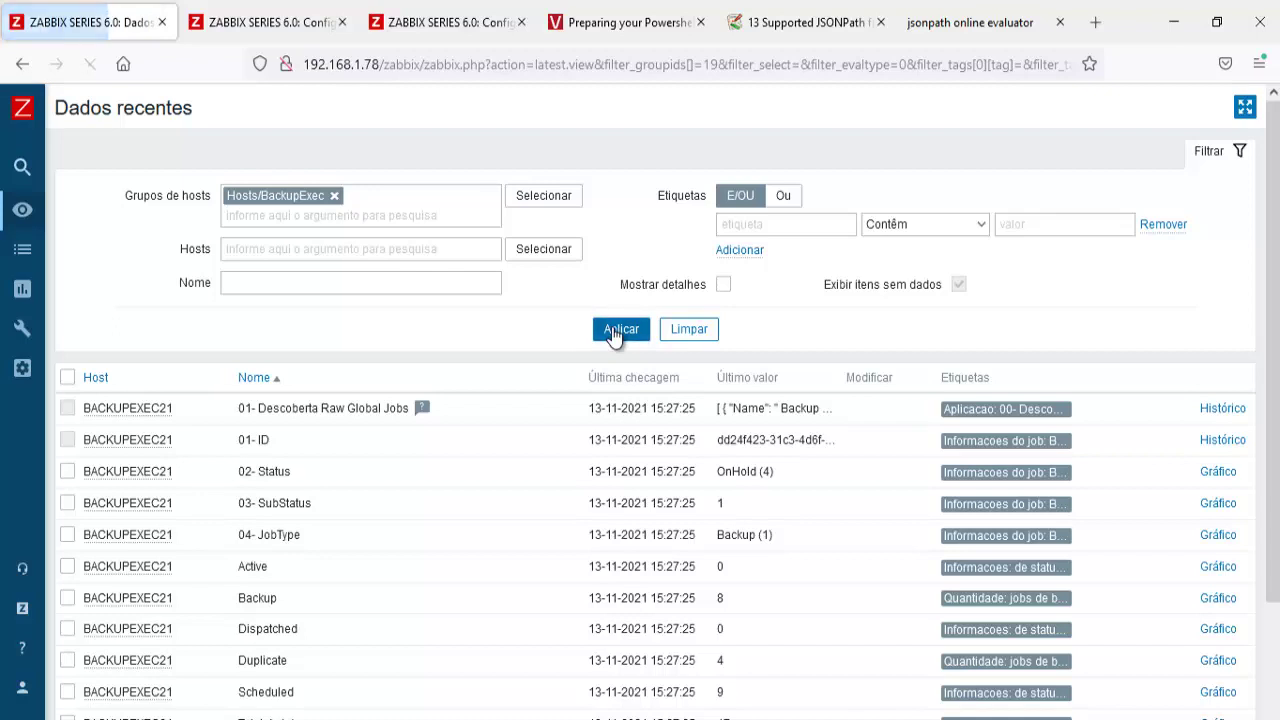
{"action": "left_click", "coordinate": [615, 335]}
{"action": "left_click", "coordinate": [615, 335]}
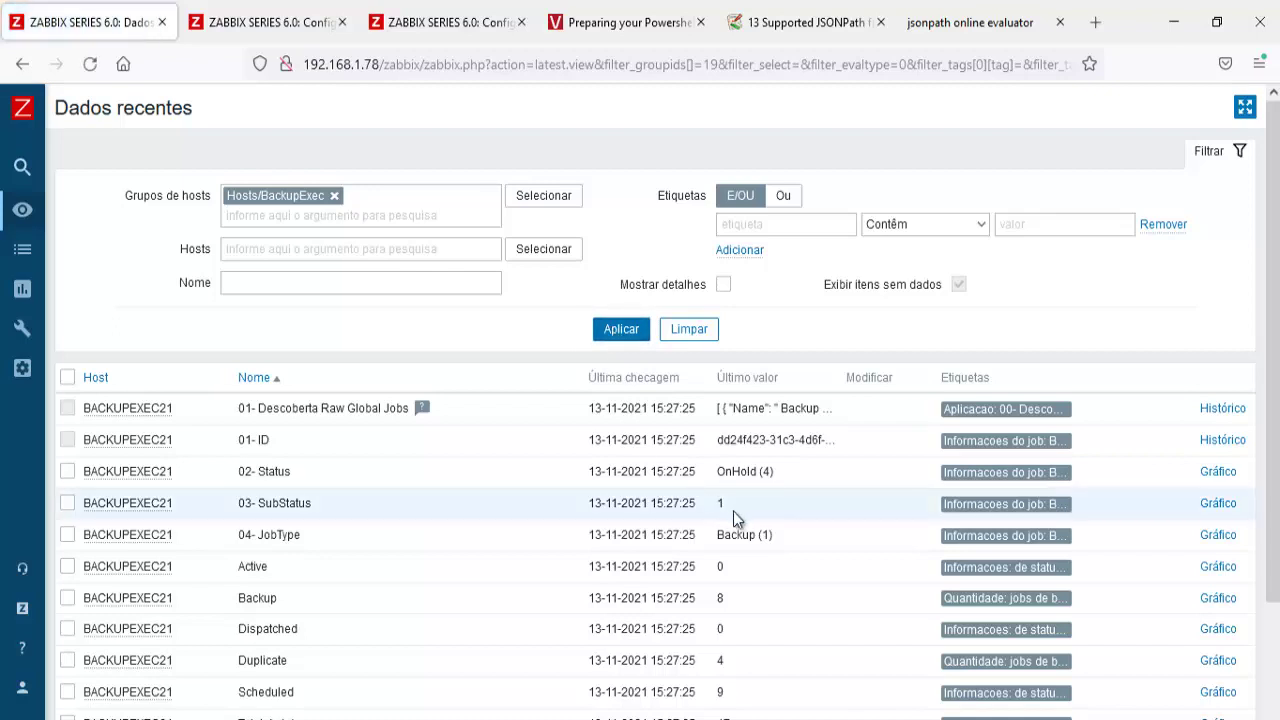
{"action": "double_click", "coordinate": [721, 503]}
{"action": "left_click", "coordinate": [615, 335]}
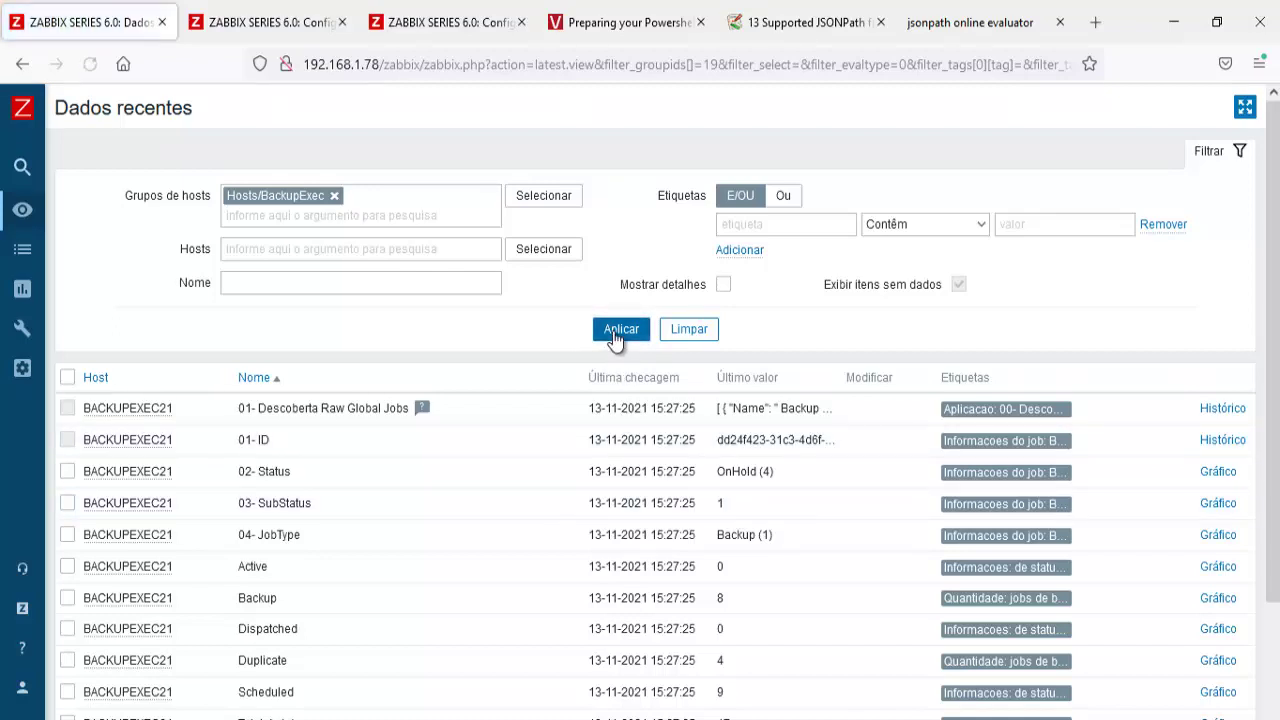
{"action": "left_click", "coordinate": [615, 335]}
{"action": "left_click", "coordinate": [615, 335]}
Remove the {#JOBID} filter from the template's 01- Descoberta Raw Global Jobs discovery rule and save the rule
{"action": "left_click", "coordinate": [476, 30]}
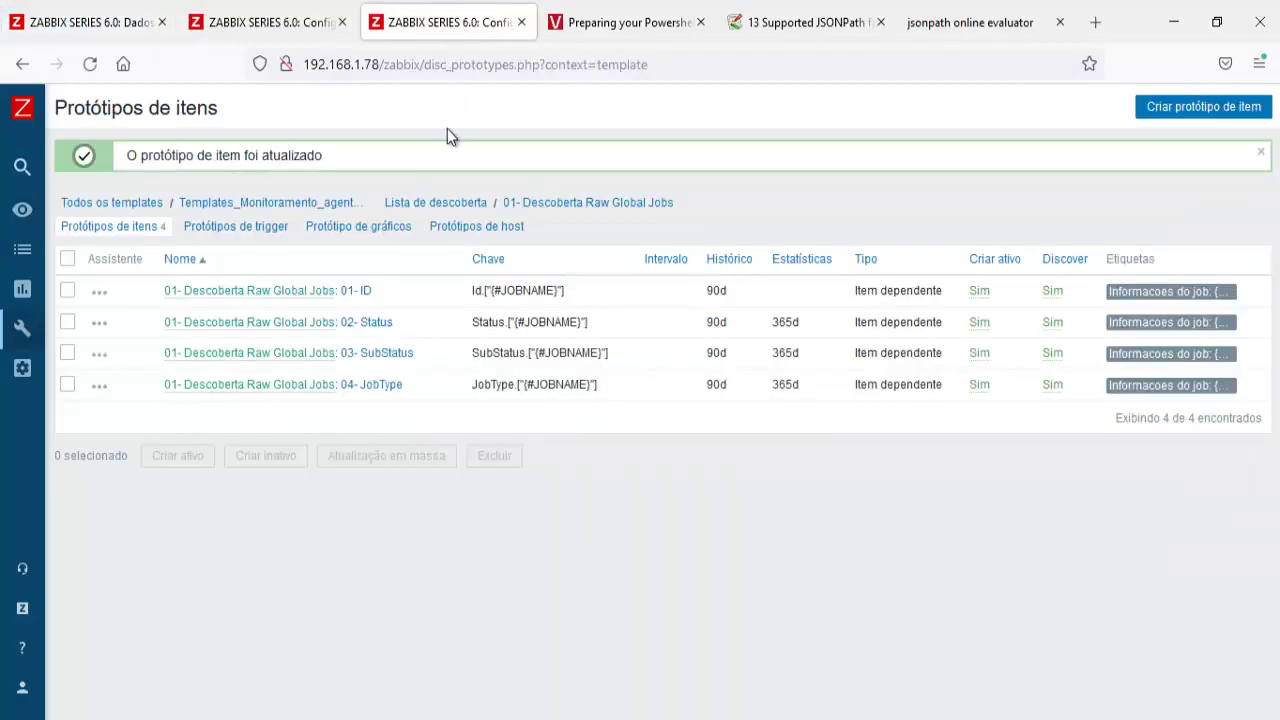
{"action": "left_click", "coordinate": [530, 206]}
{"action": "left_click", "coordinate": [445, 212]}
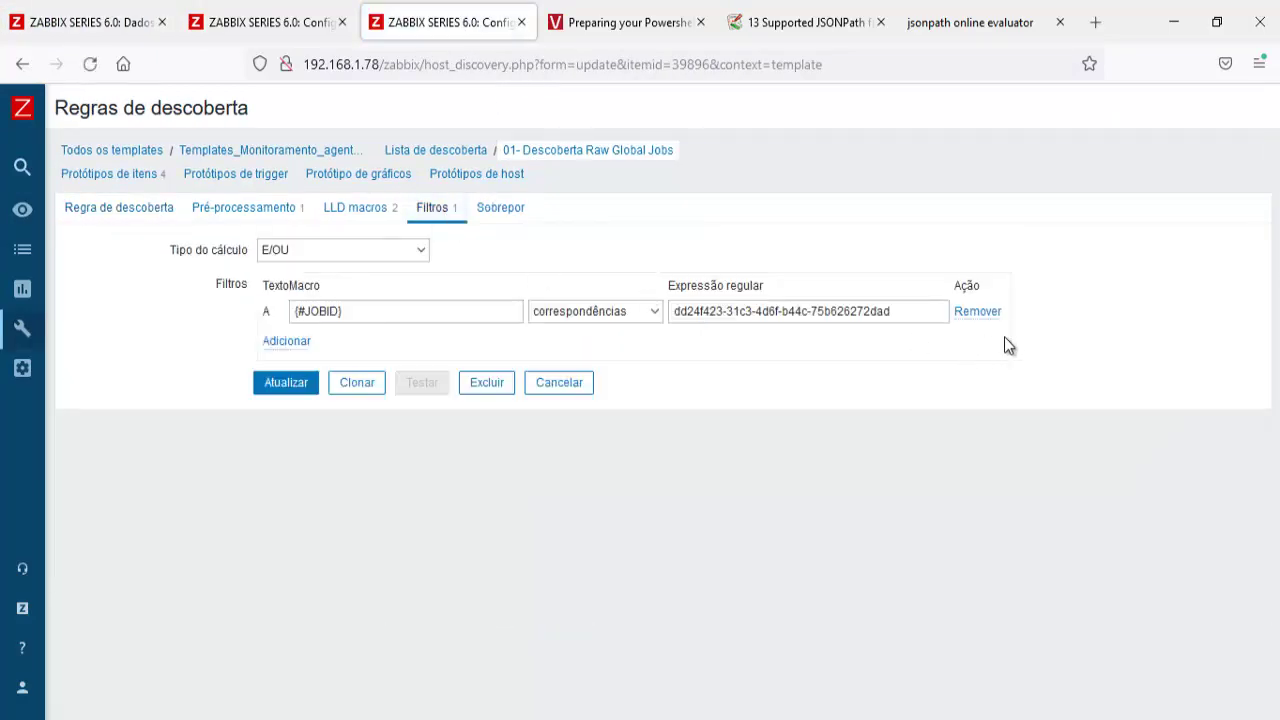
{"action": "left_click", "coordinate": [976, 346]}
{"action": "left_click", "coordinate": [272, 355]}
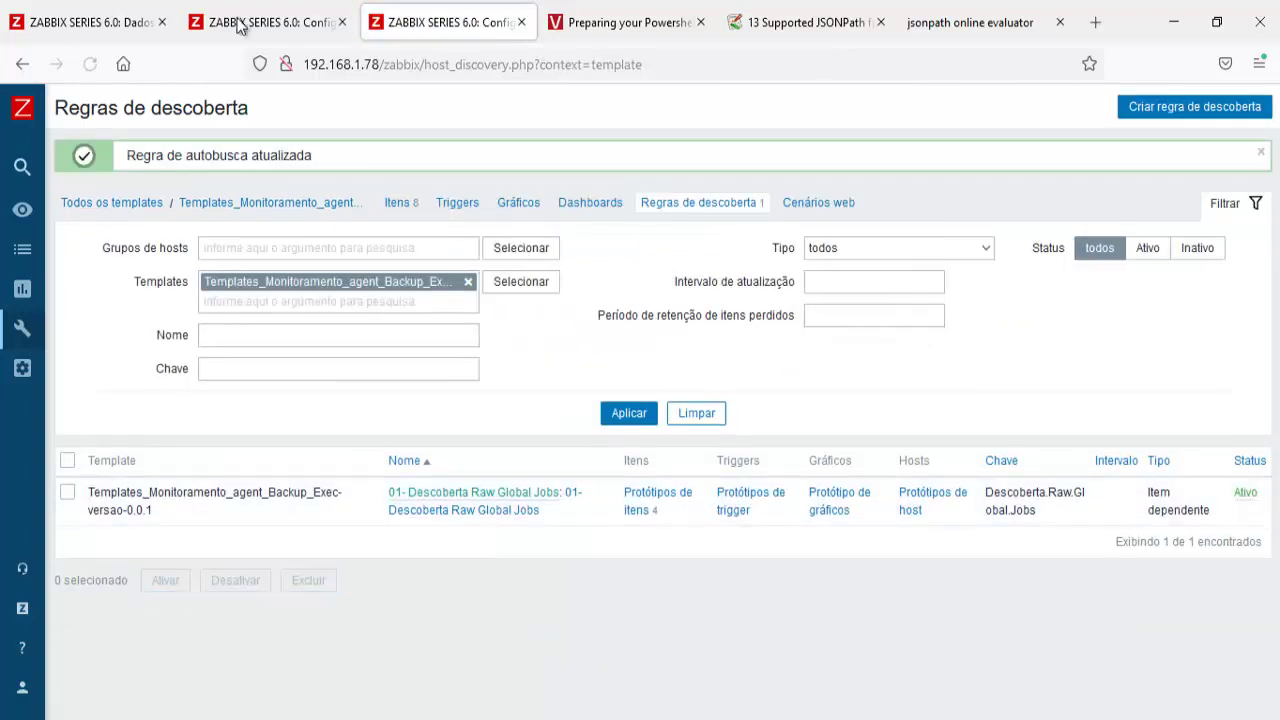
Refresh the latest data repeatedly and look through the item list for newly discovered jobs
{"action": "left_click", "coordinate": [97, 24]}
{"action": "left_click", "coordinate": [617, 330]}
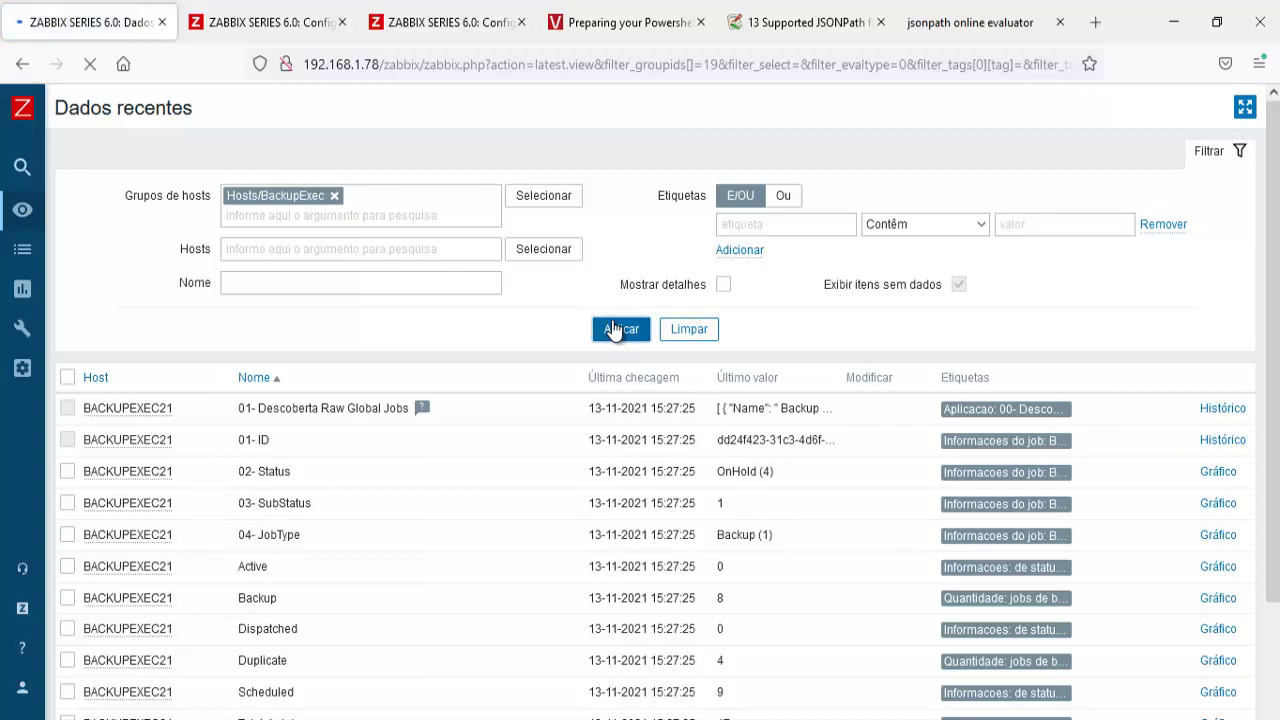
{"action": "left_click", "coordinate": [617, 330]}
{"action": "left_click", "coordinate": [617, 330]}
{"action": "left_click", "coordinate": [617, 330]}
{"action": "left_click", "coordinate": [617, 330]}
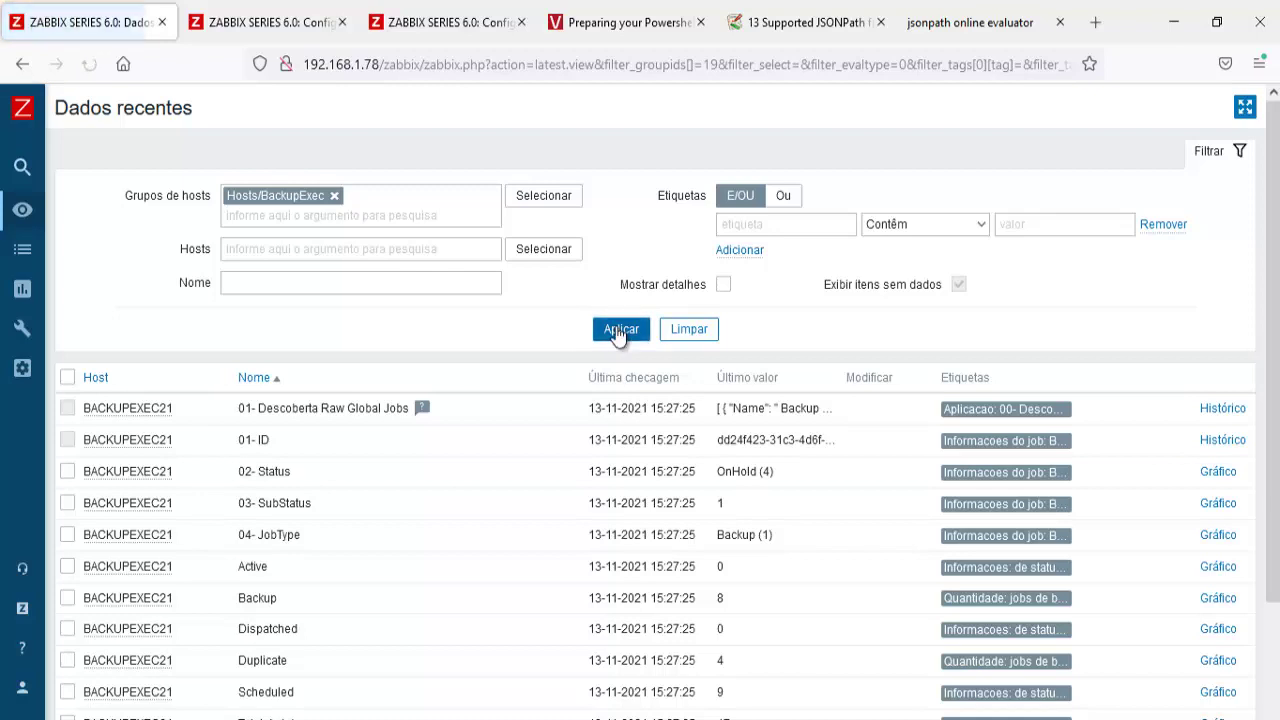
{"action": "left_click", "coordinate": [617, 330]}
{"action": "left_click", "coordinate": [617, 330]}
{"action": "left_click", "coordinate": [617, 330]}
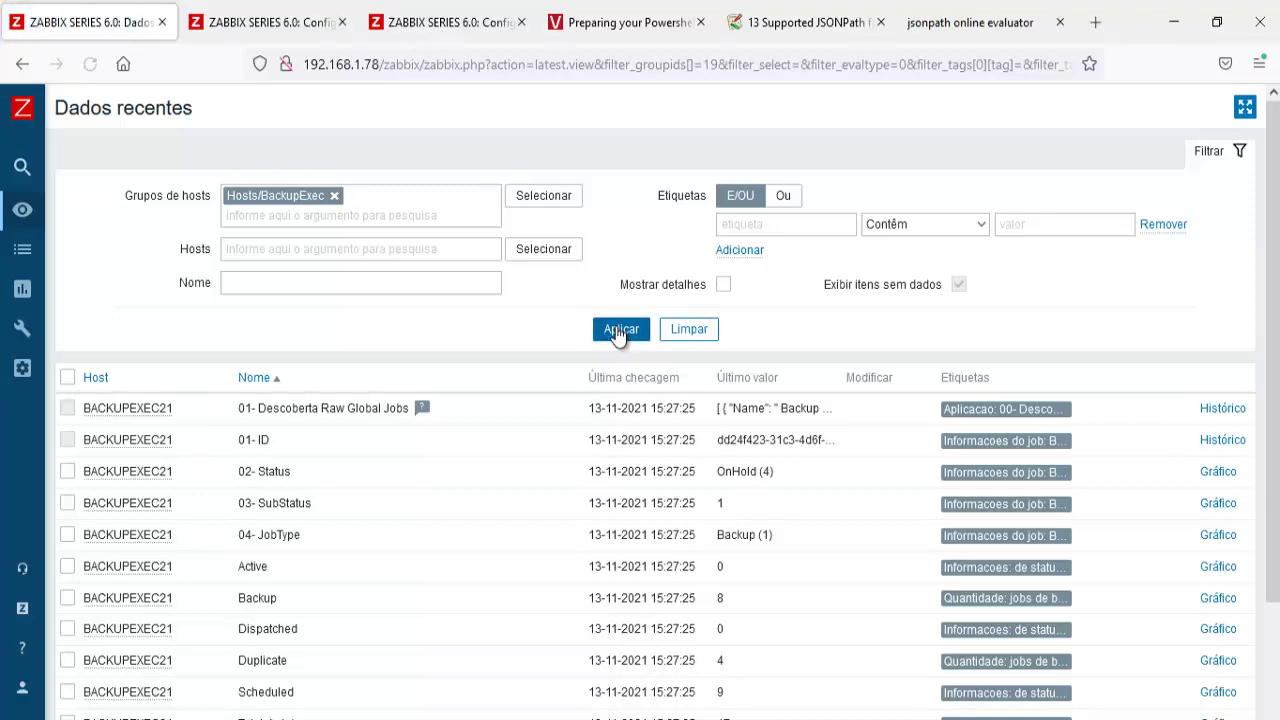
{"action": "left_click", "coordinate": [617, 330]}
{"action": "left_click", "coordinate": [617, 330]}
{"action": "left_click", "coordinate": [617, 330]}
{"action": "left_click", "coordinate": [617, 332]}
{"action": "left_click", "coordinate": [617, 331]}
{"action": "left_click", "coordinate": [617, 331]}
{"action": "left_click", "coordinate": [617, 331]}
{"action": "left_click", "coordinate": [618, 331]}
{"action": "scroll", "coordinate": [699, 550], "scroll_direction": "down", "scroll_amount": 3}
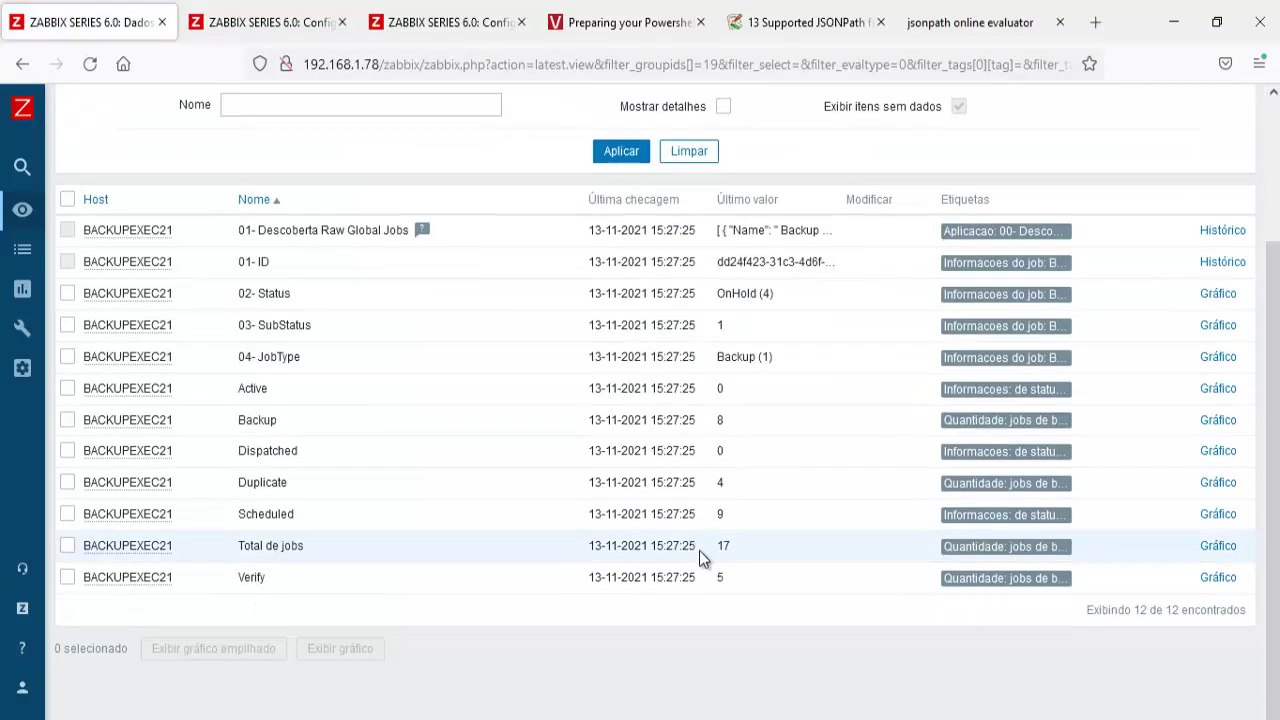
{"action": "scroll", "coordinate": [699, 550], "scroll_direction": "up", "scroll_amount": 3}
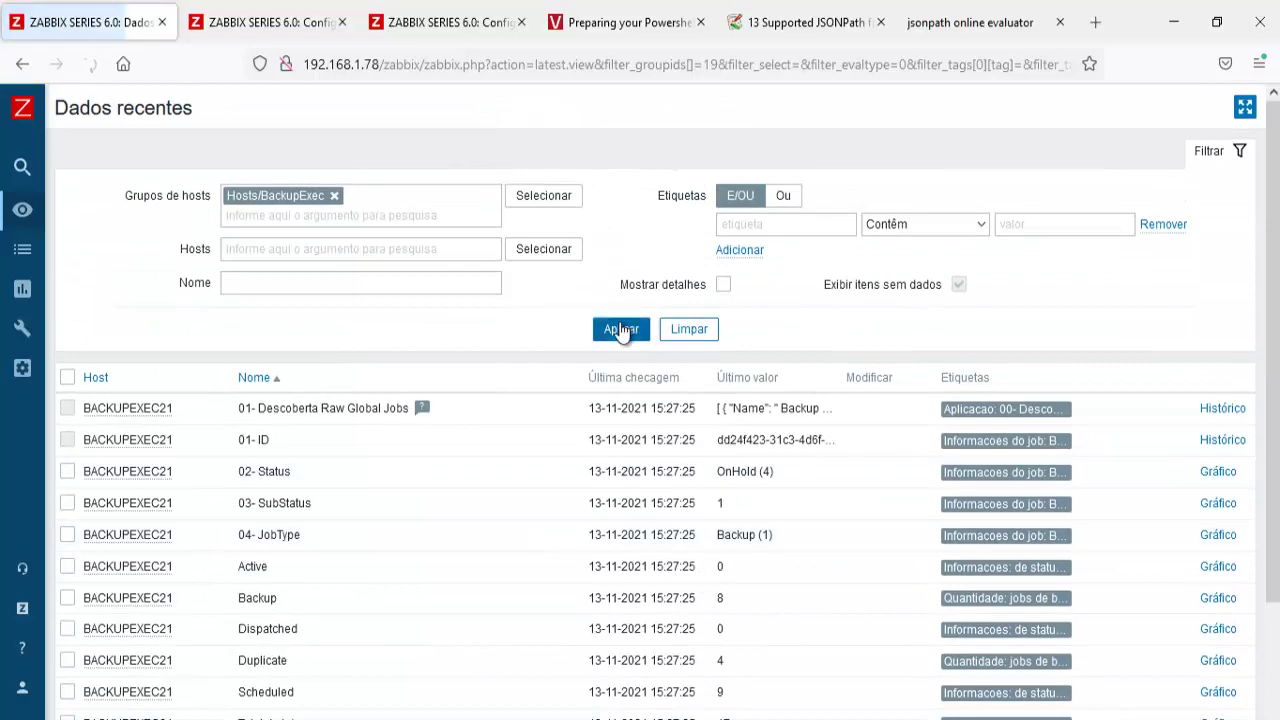
Reload the discovery rules of host BACKUPEXEC21 and check its item count for newly created items
{"action": "left_click", "coordinate": [243, 22]}
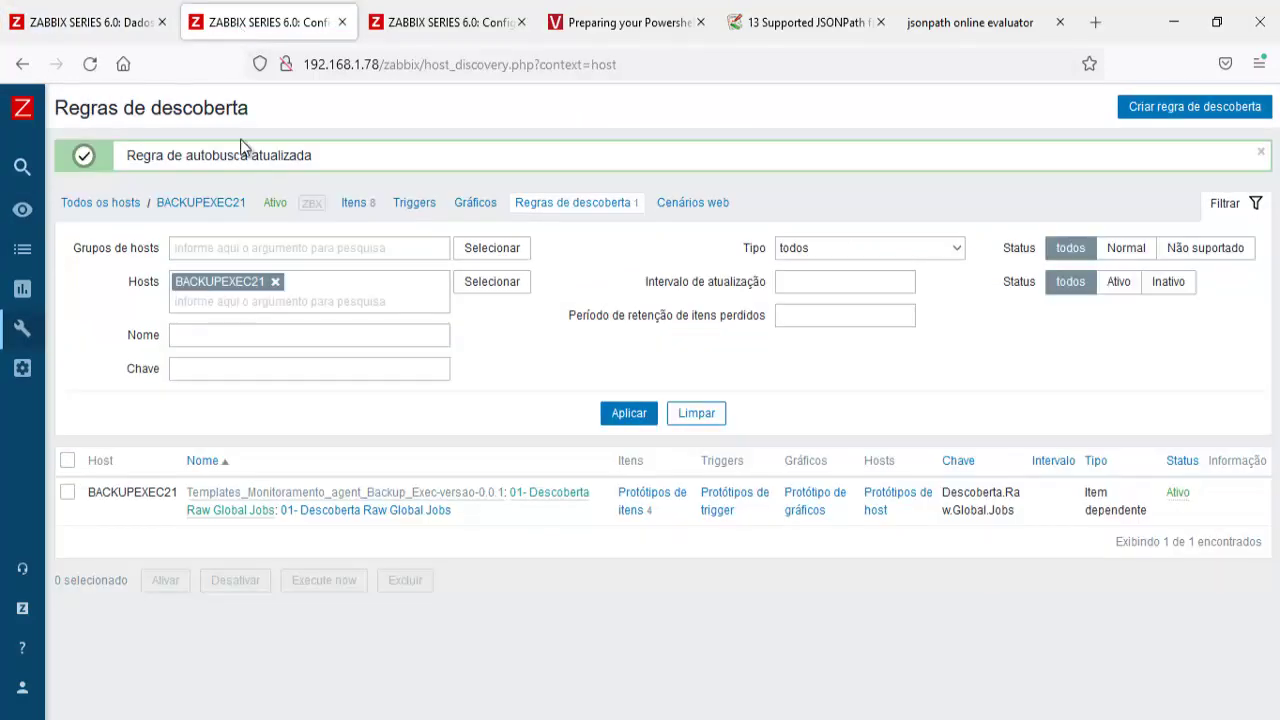
{"action": "left_click", "coordinate": [565, 205]}
{"action": "left_click", "coordinate": [583, 152]}
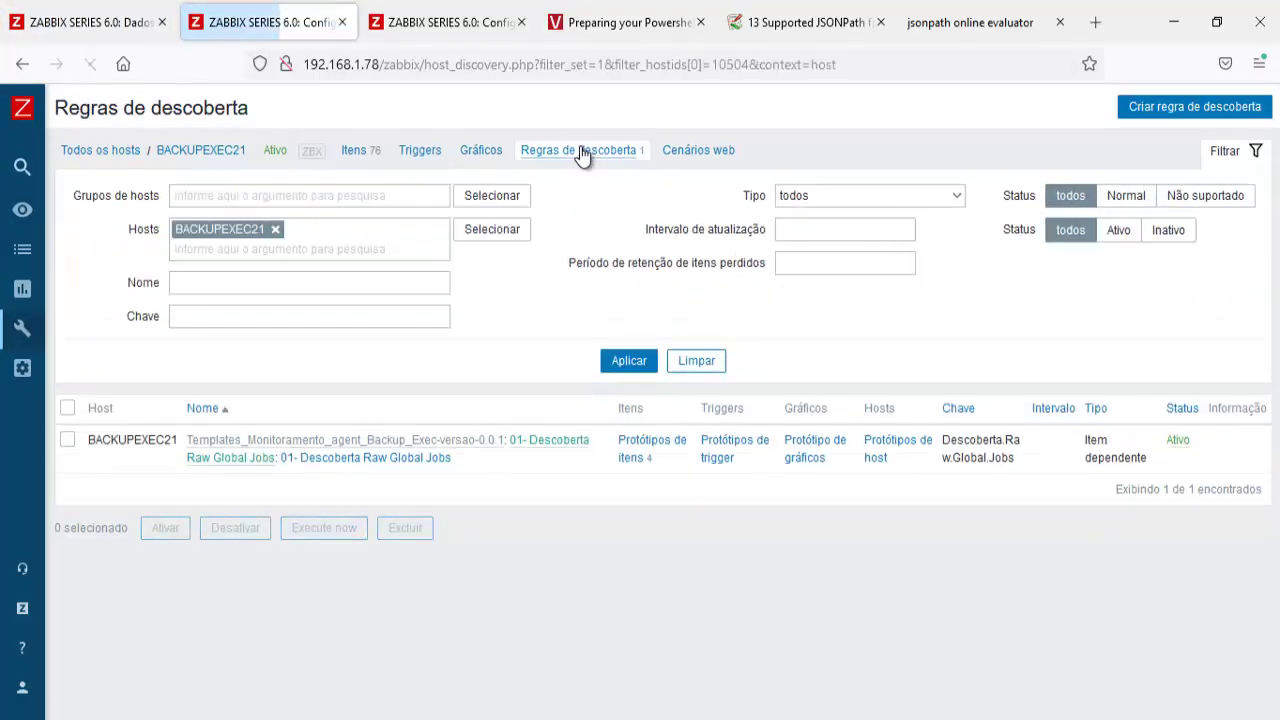
Return to the latest data, refresh it, and browse both result pages for the discovered jobs' items
{"action": "left_click", "coordinate": [100, 20]}
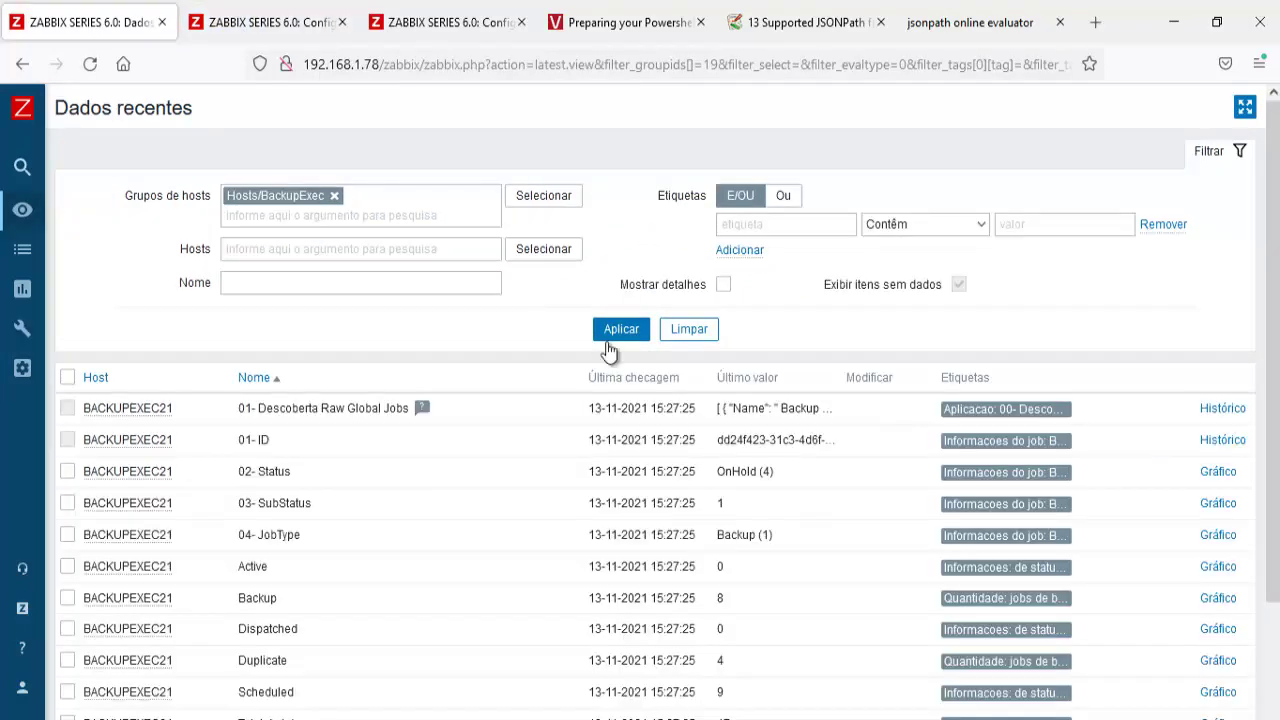
{"action": "left_click", "coordinate": [612, 332]}
{"action": "scroll", "coordinate": [621, 397], "scroll_direction": "down", "scroll_amount": 3}
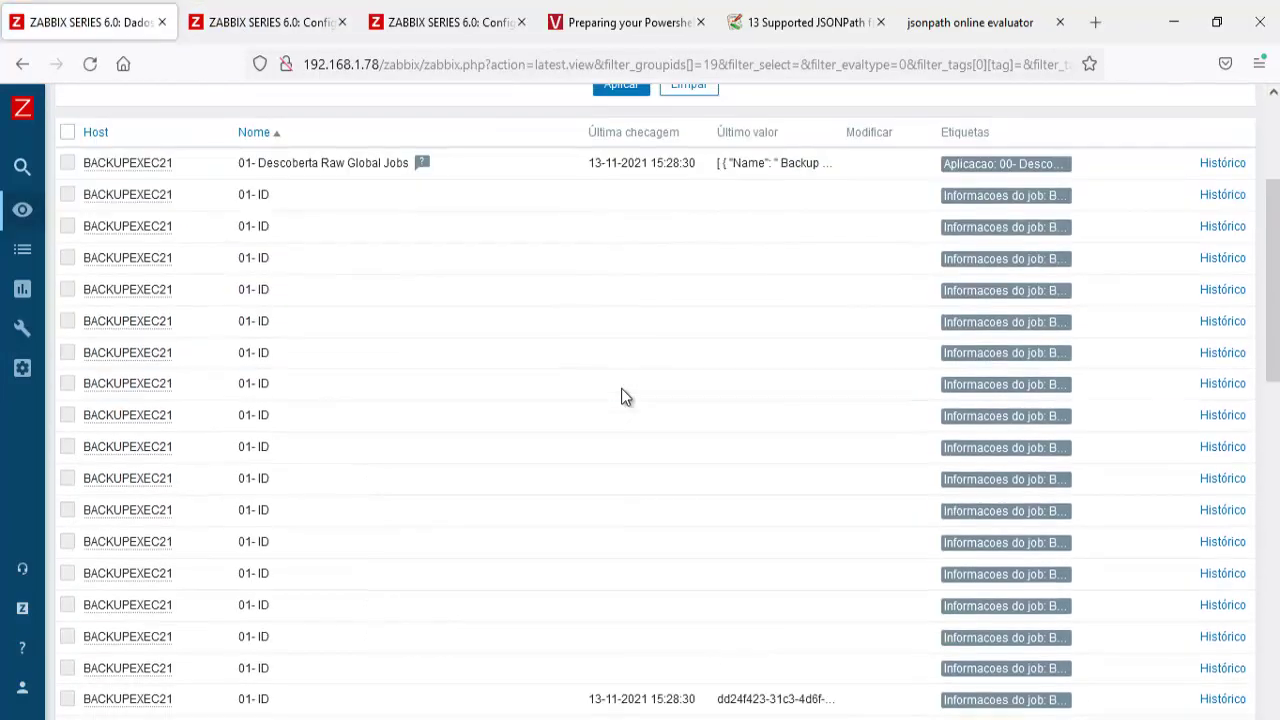
{"action": "scroll", "coordinate": [621, 392], "scroll_direction": "down", "scroll_amount": 10}
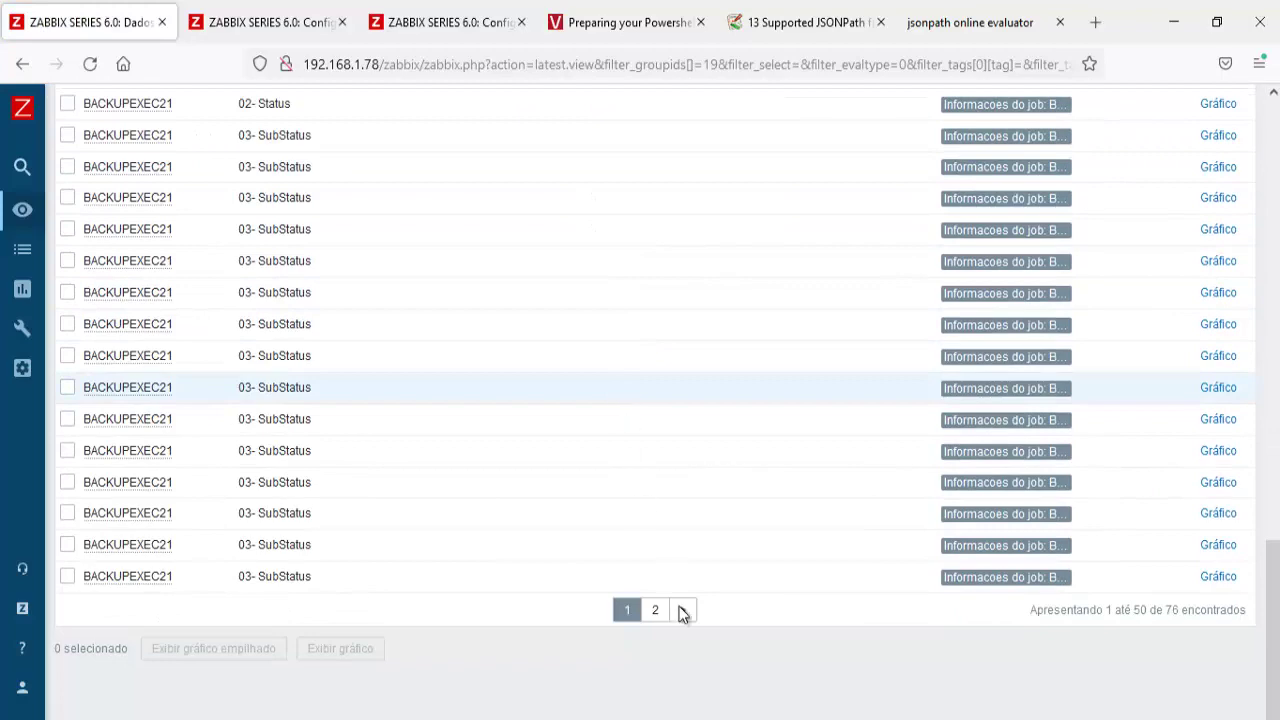
{"action": "left_click", "coordinate": [655, 611]}
{"action": "scroll", "coordinate": [656, 613], "scroll_direction": "down", "scroll_amount": 3}
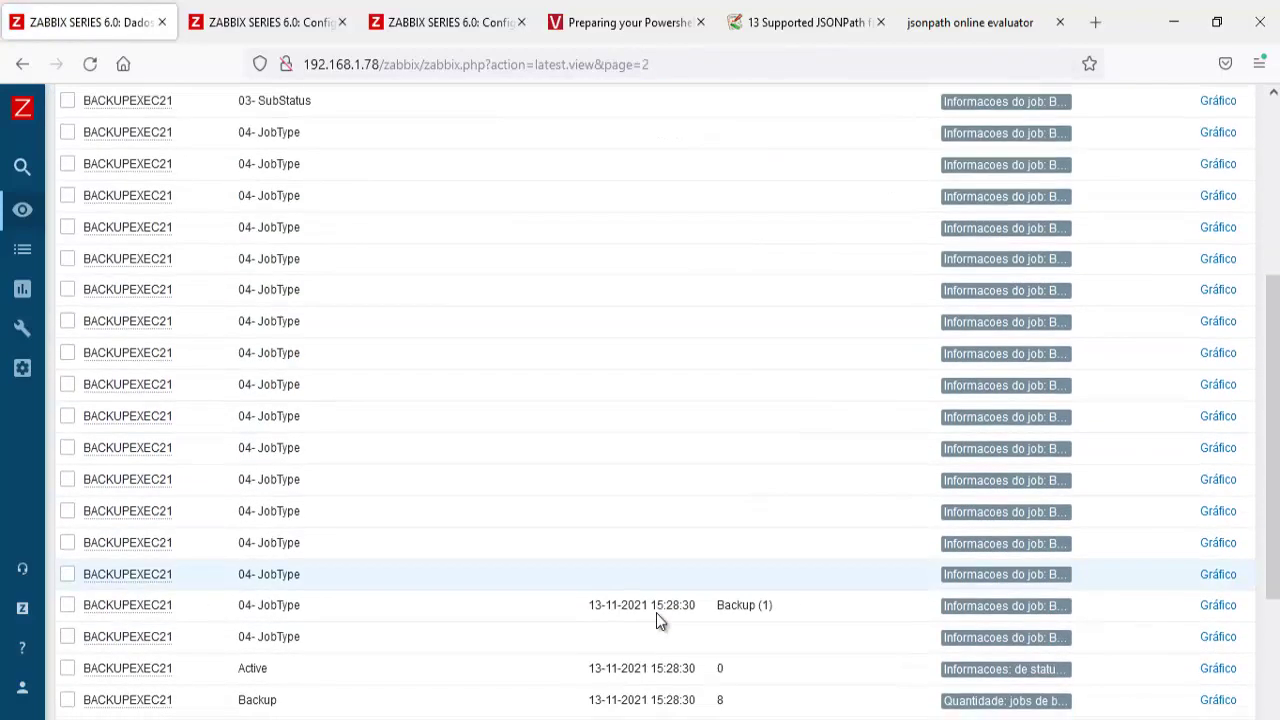
Examine the SubStatus and JobType values on the second results page, and reload the first page to look through its job items
{"action": "scroll", "coordinate": [656, 613], "scroll_direction": "down", "scroll_amount": 3}
{"action": "scroll", "coordinate": [656, 615], "scroll_direction": "up", "scroll_amount": 10}
{"action": "left_click_drag", "start_coordinate": [749, 287], "coordinate": [695, 284]}
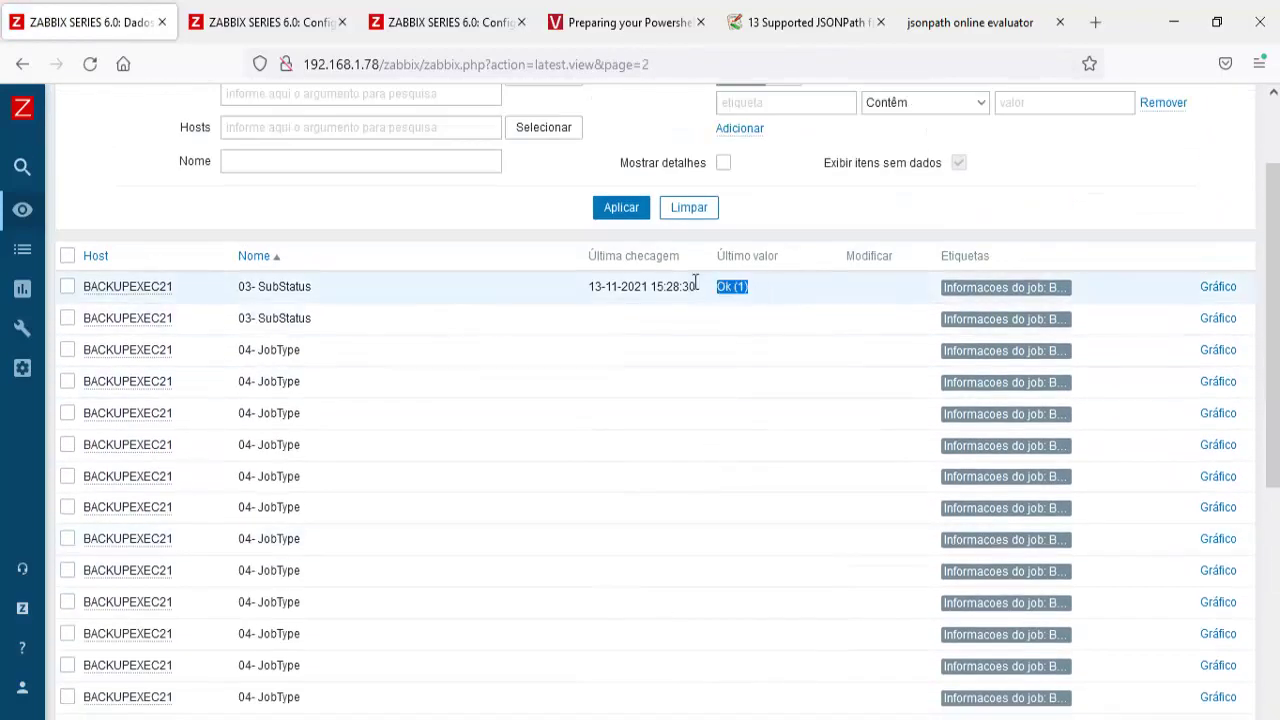
{"action": "scroll", "coordinate": [657, 410], "scroll_direction": "down", "scroll_amount": 5}
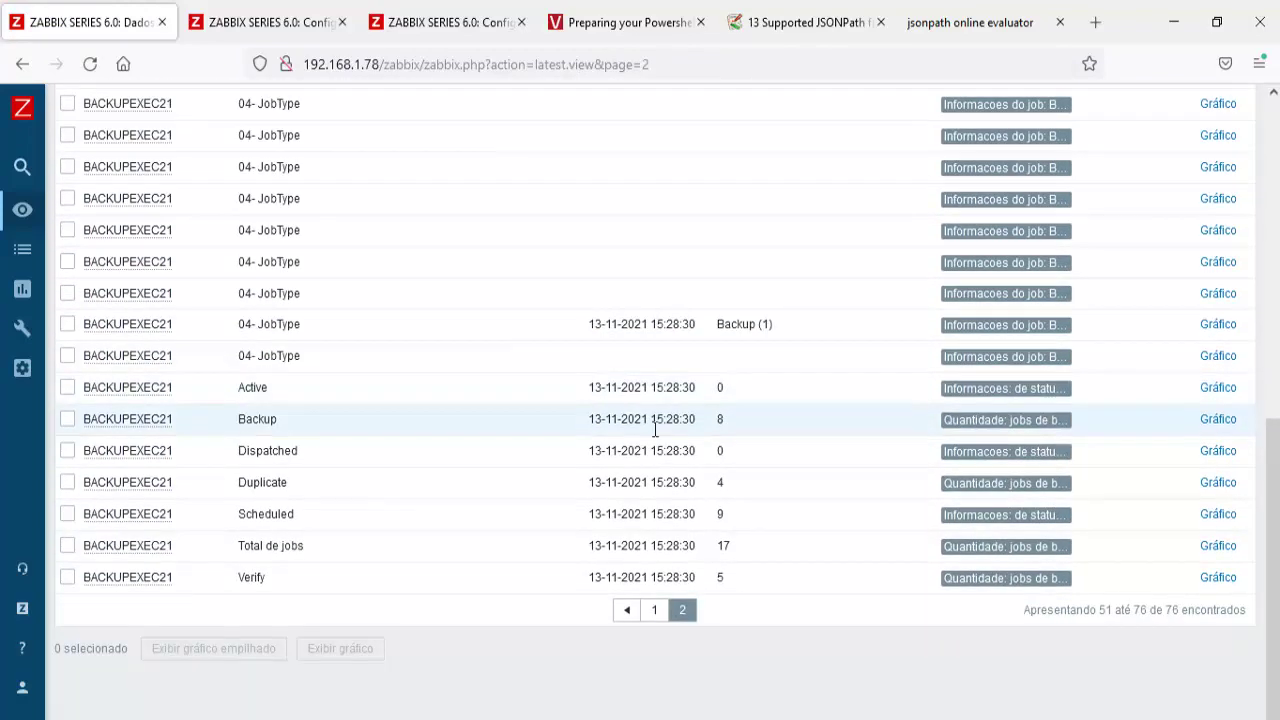
{"action": "left_click", "coordinate": [654, 610]}
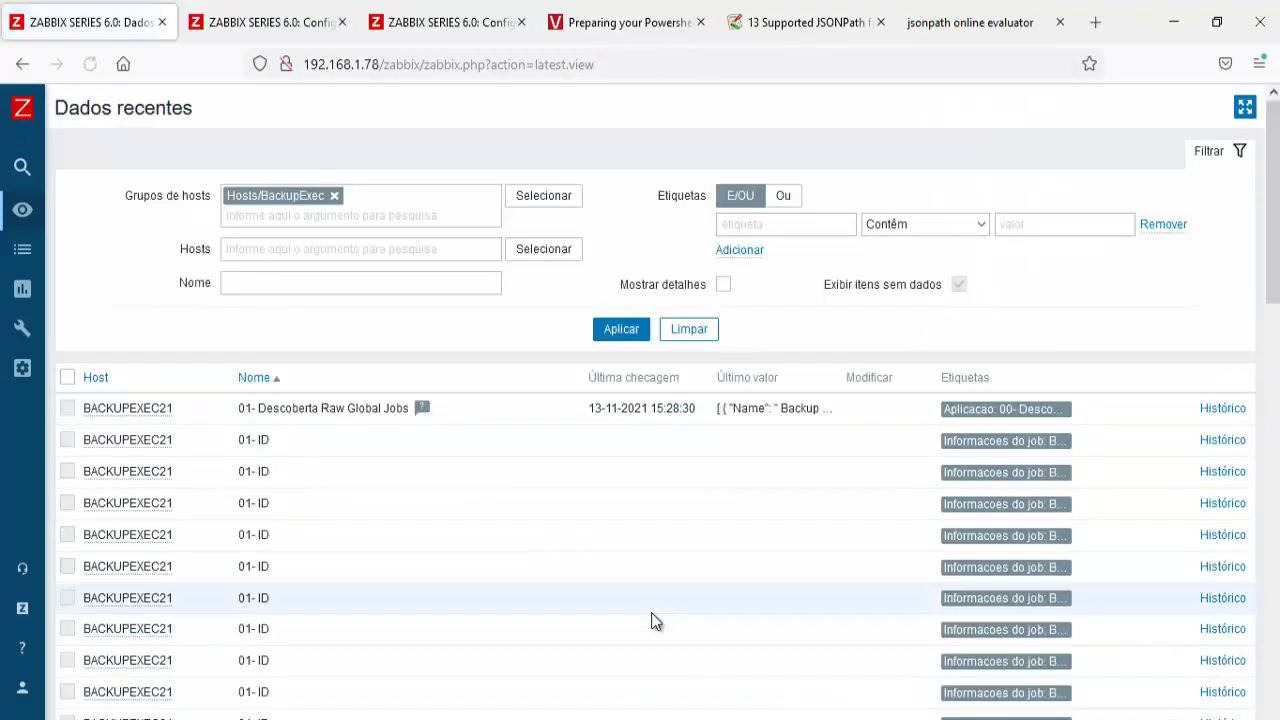
{"action": "left_click", "coordinate": [614, 336]}
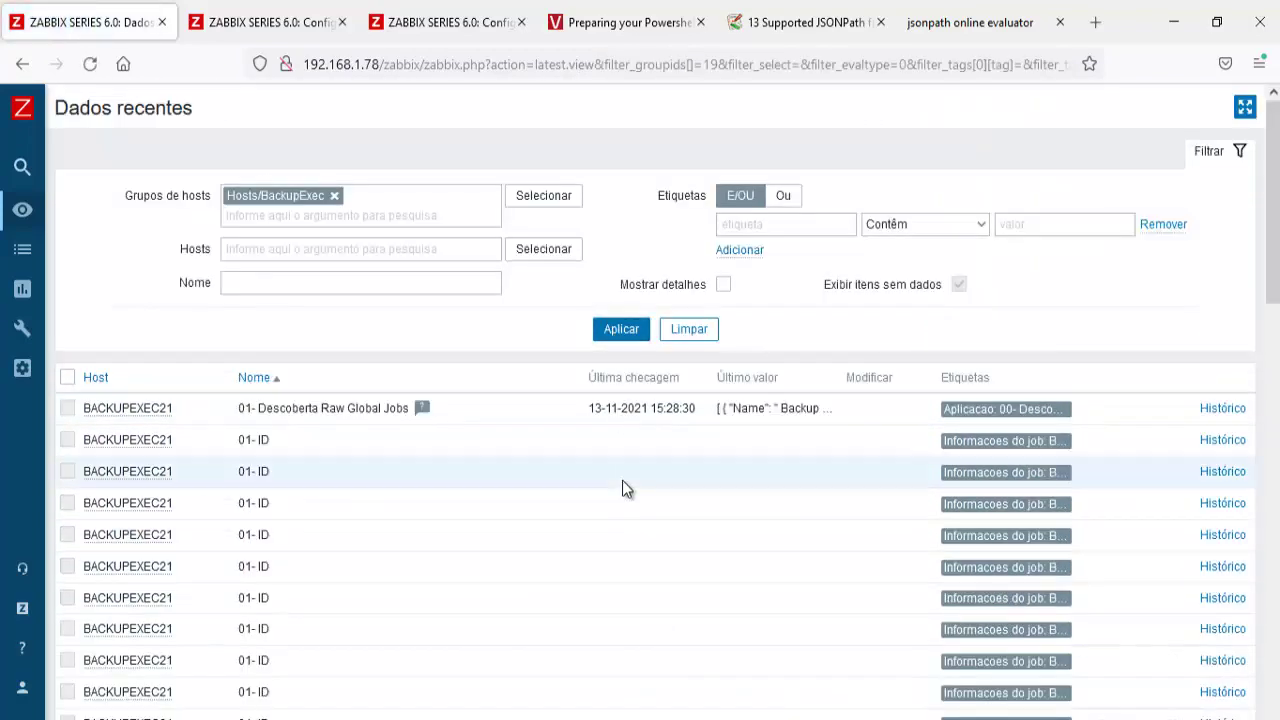
{"action": "scroll", "coordinate": [622, 480], "scroll_direction": "down", "scroll_amount": 5}
{"action": "scroll", "coordinate": [624, 487], "scroll_direction": "down", "scroll_amount": 10}
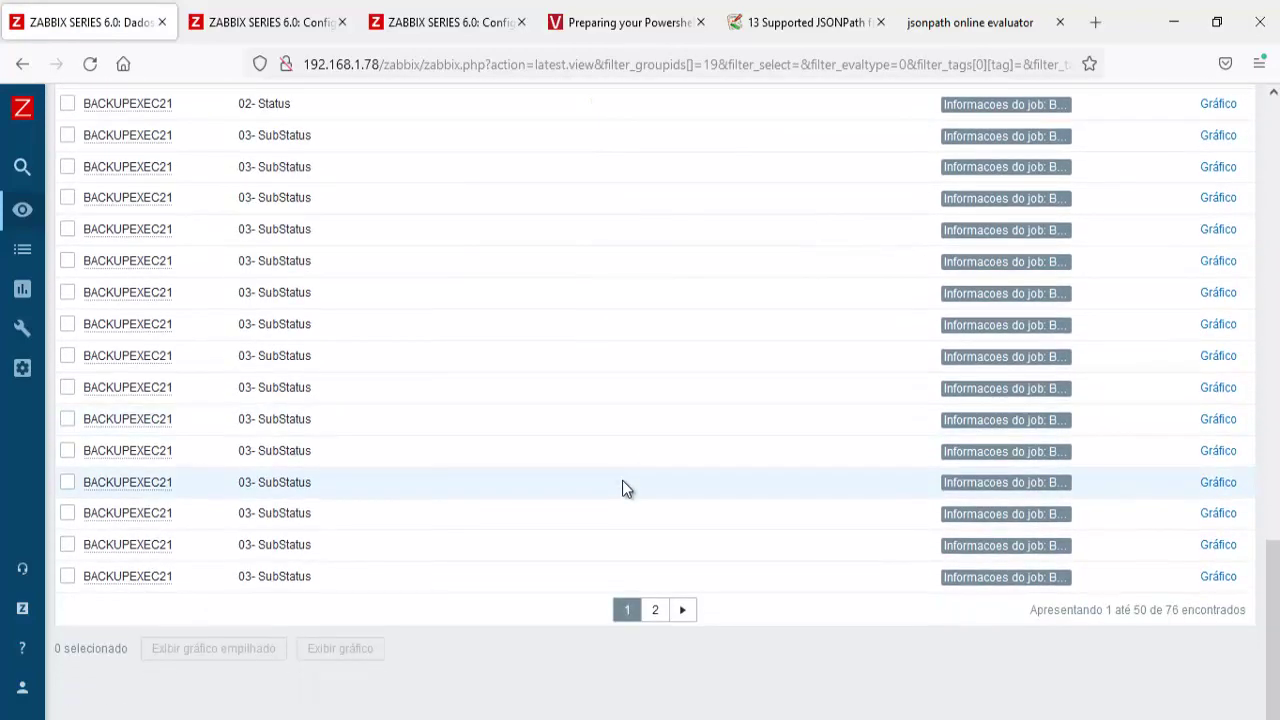
{"action": "scroll", "coordinate": [637, 566], "scroll_direction": "up", "scroll_amount": 10}
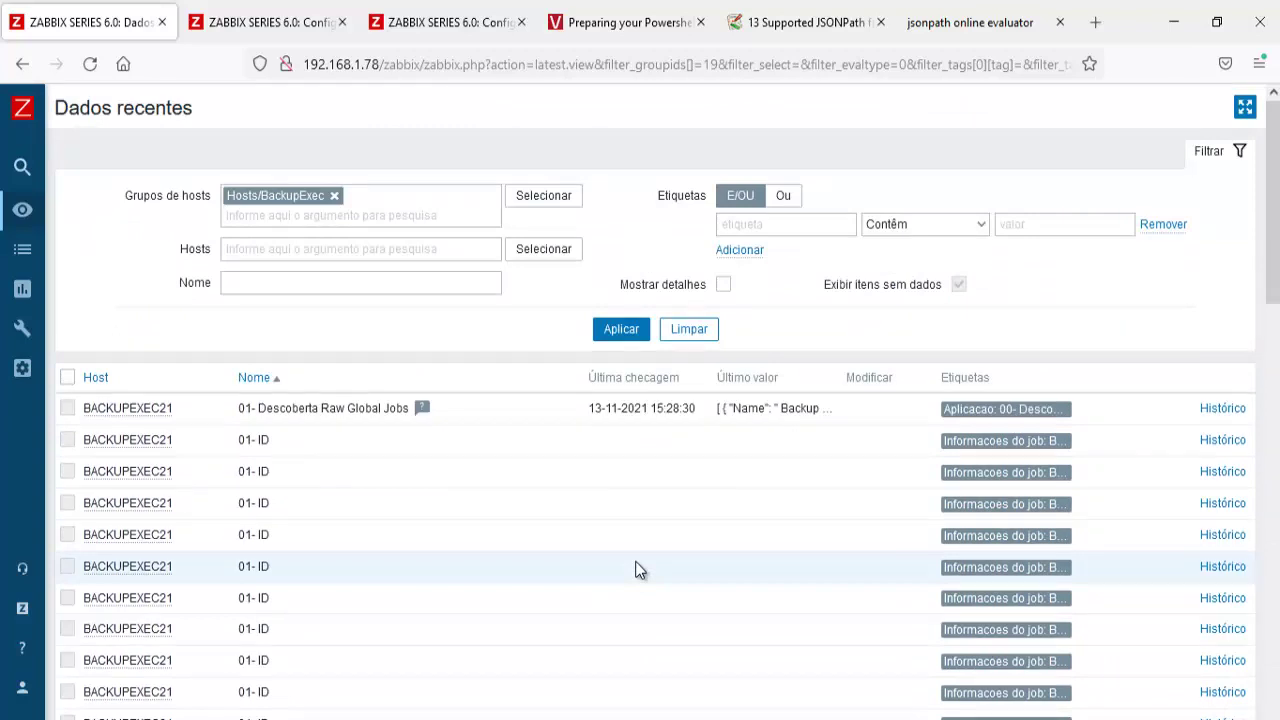
Open the template's 01- Descoberta Raw Global Jobs discovery rule and copy the {#JOBNAME} macro from its LLD macros
{"action": "left_click", "coordinate": [455, 24]}
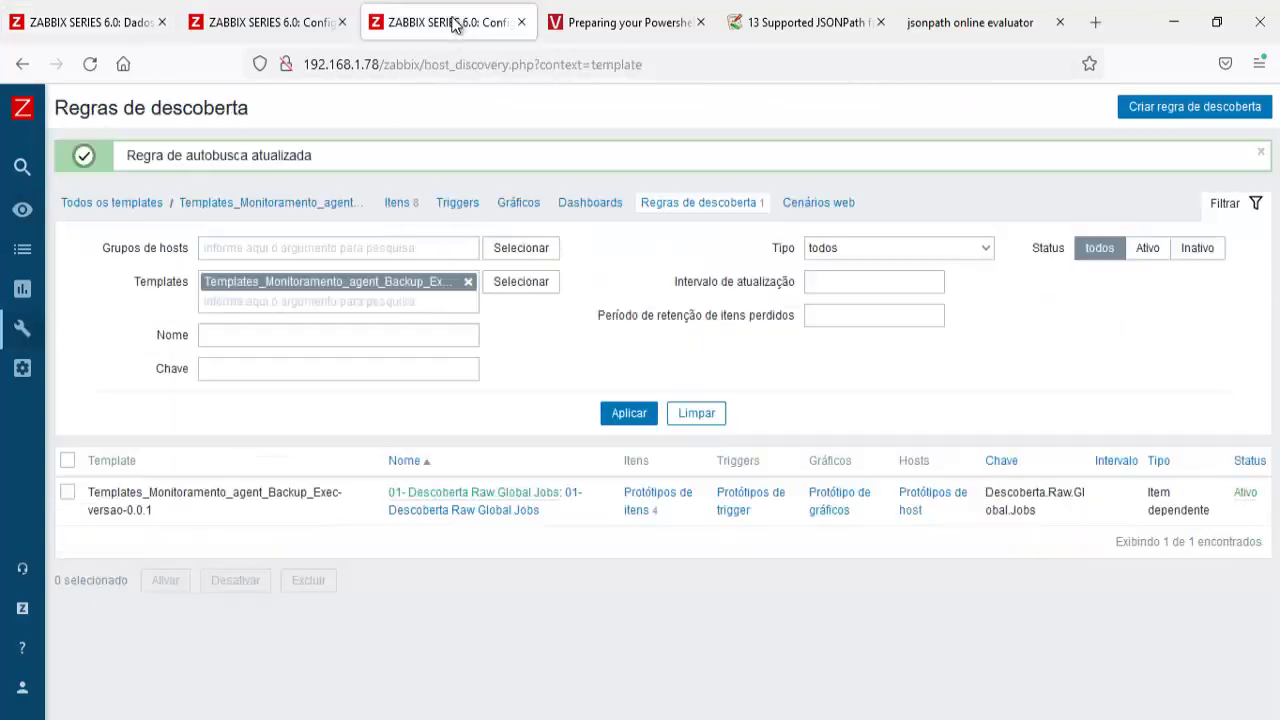
{"action": "left_click", "coordinate": [504, 514]}
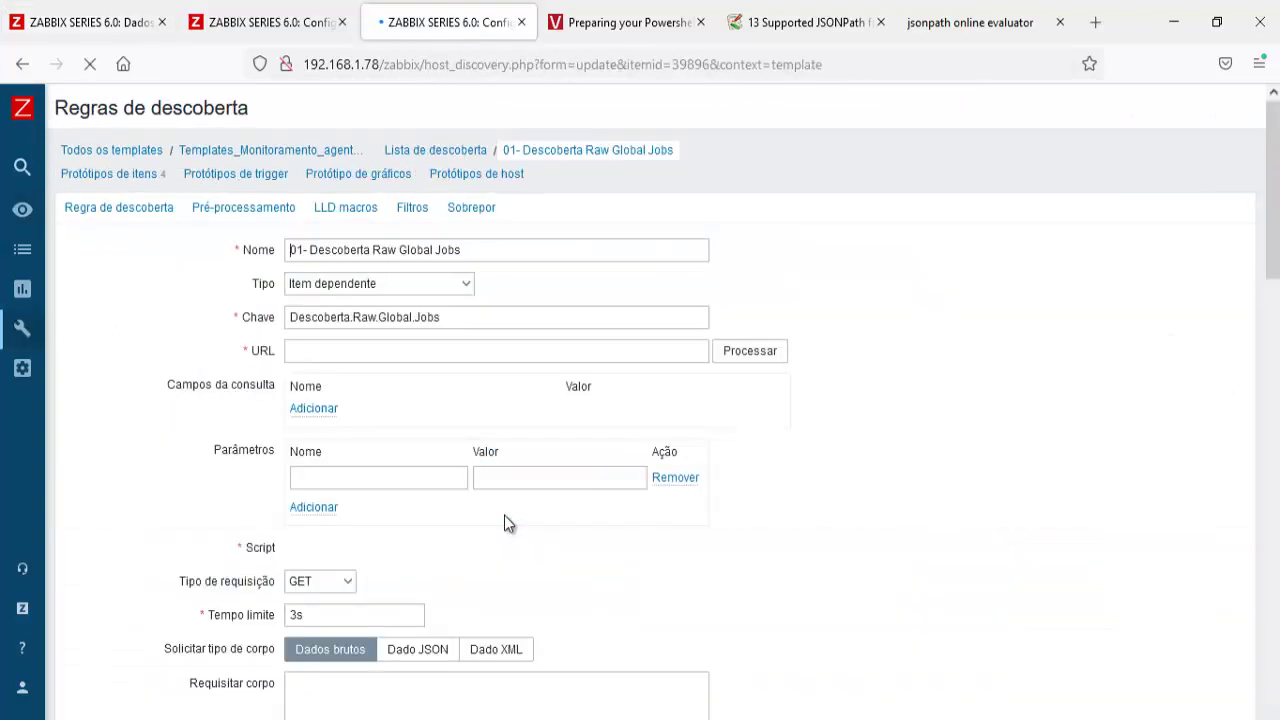
{"action": "left_click", "coordinate": [431, 210]}
{"action": "left_click", "coordinate": [358, 208]}
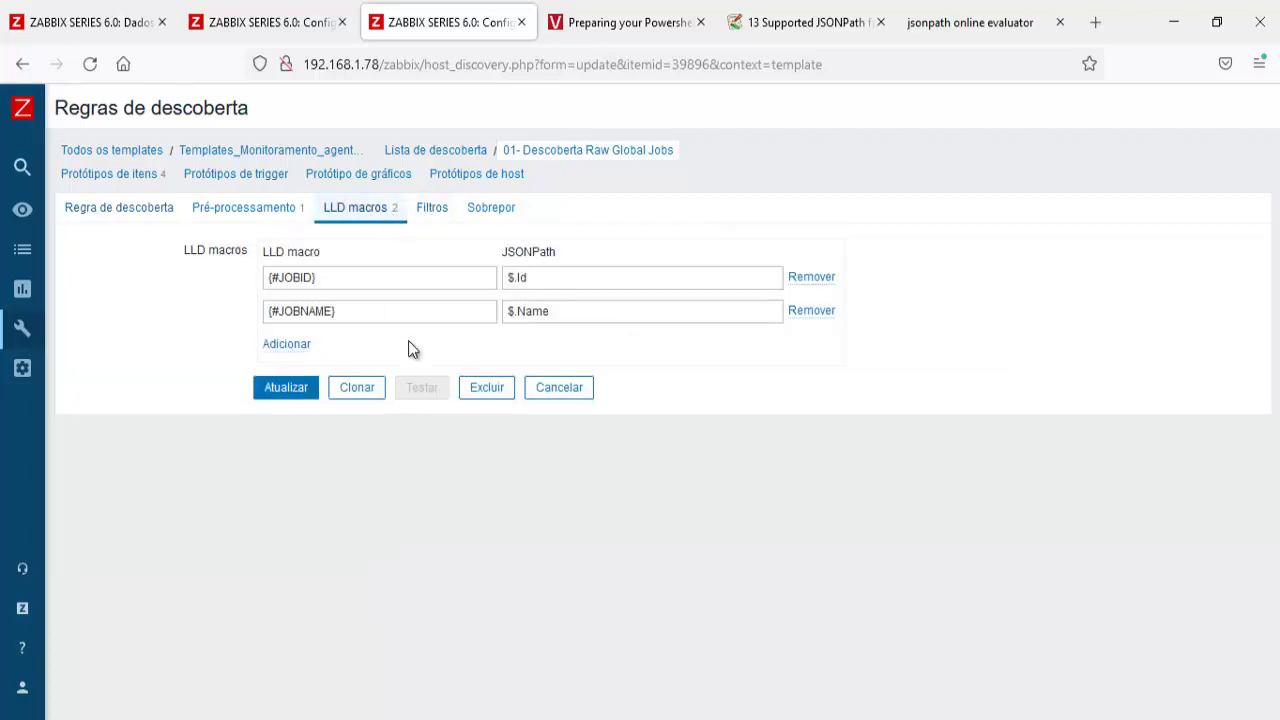
{"action": "triple_click", "coordinate": [375, 280]}
{"action": "triple_click", "coordinate": [360, 313]}
{"action": "key", "text": "ctrl+c"}
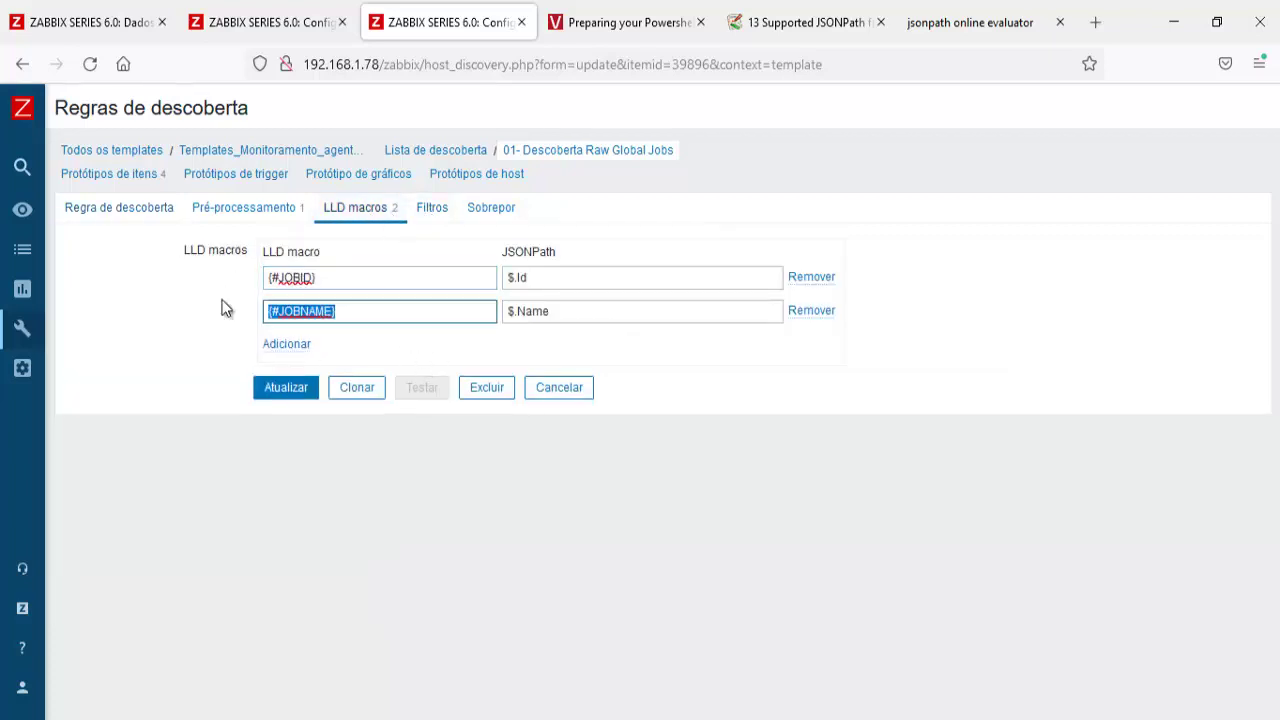
Add a discovery filter where {#JOBNAME} matches ^Backup da VM do AD-Completo and save the rule
{"action": "left_click", "coordinate": [430, 212]}
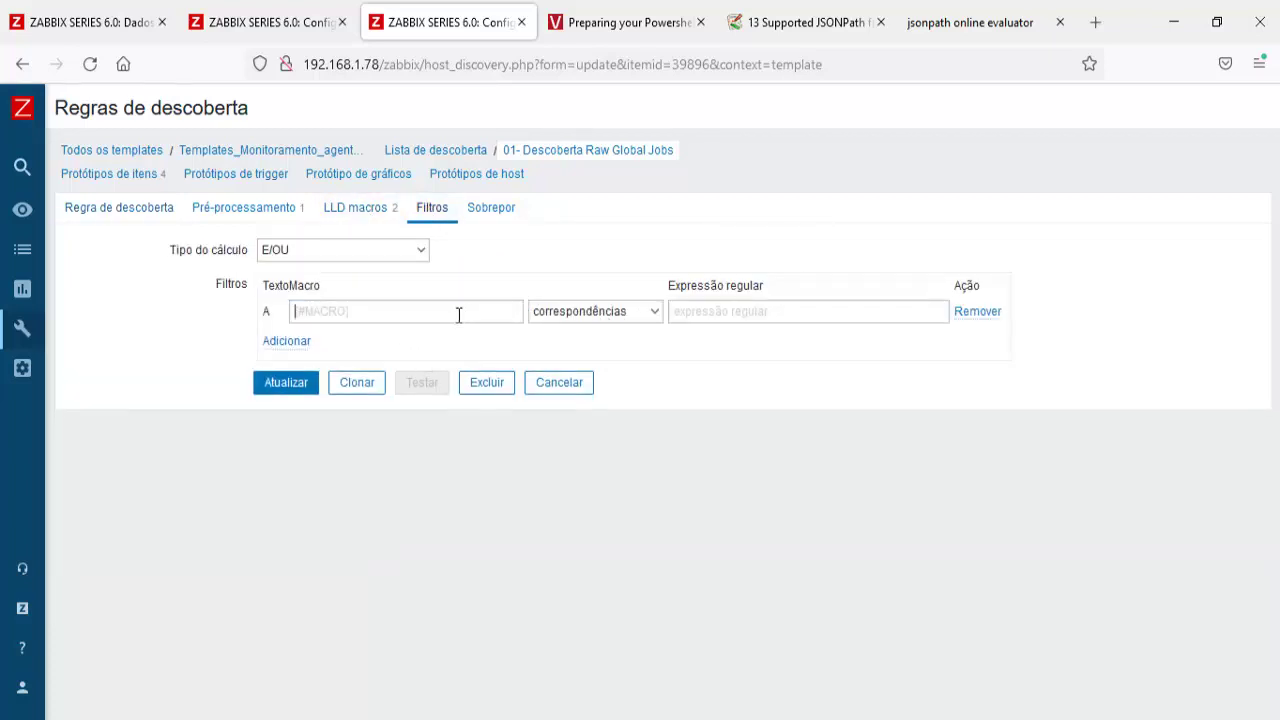
{"action": "key", "text": "ctrl+v"}
{"action": "left_click", "coordinate": [732, 314]}
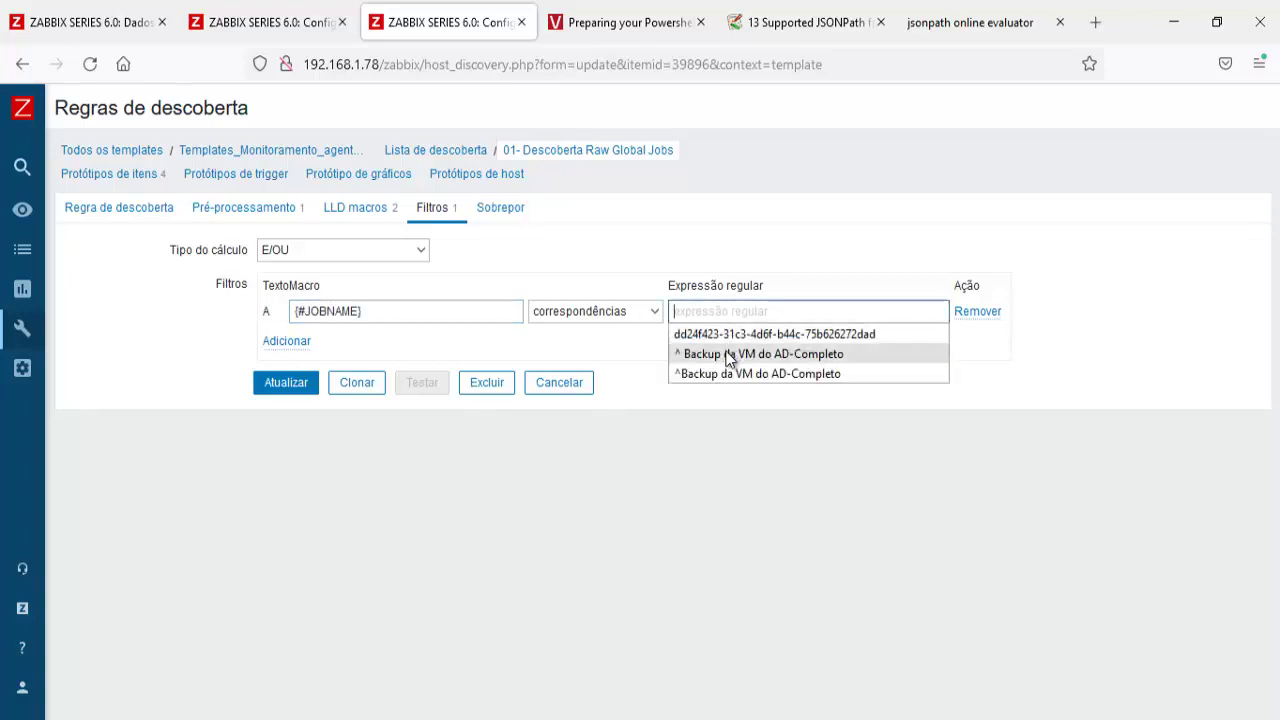
{"action": "left_click", "coordinate": [729, 354]}
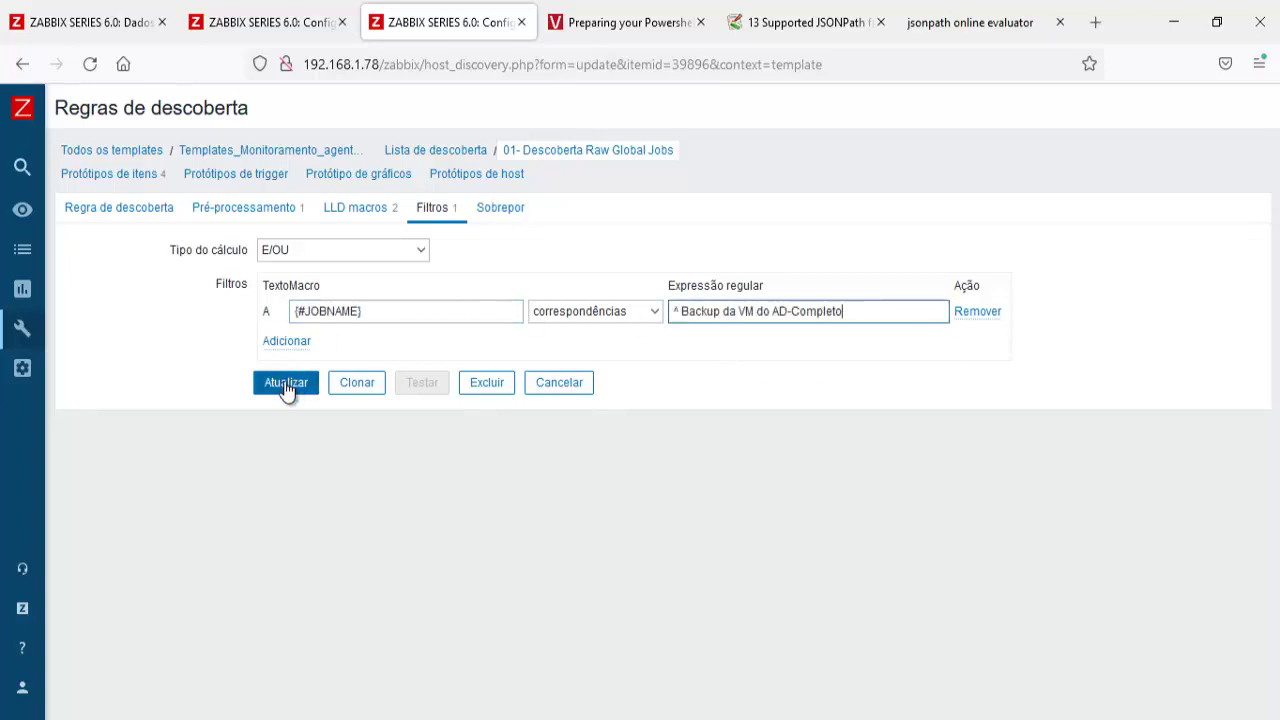
{"action": "triple_click", "coordinate": [867, 318]}
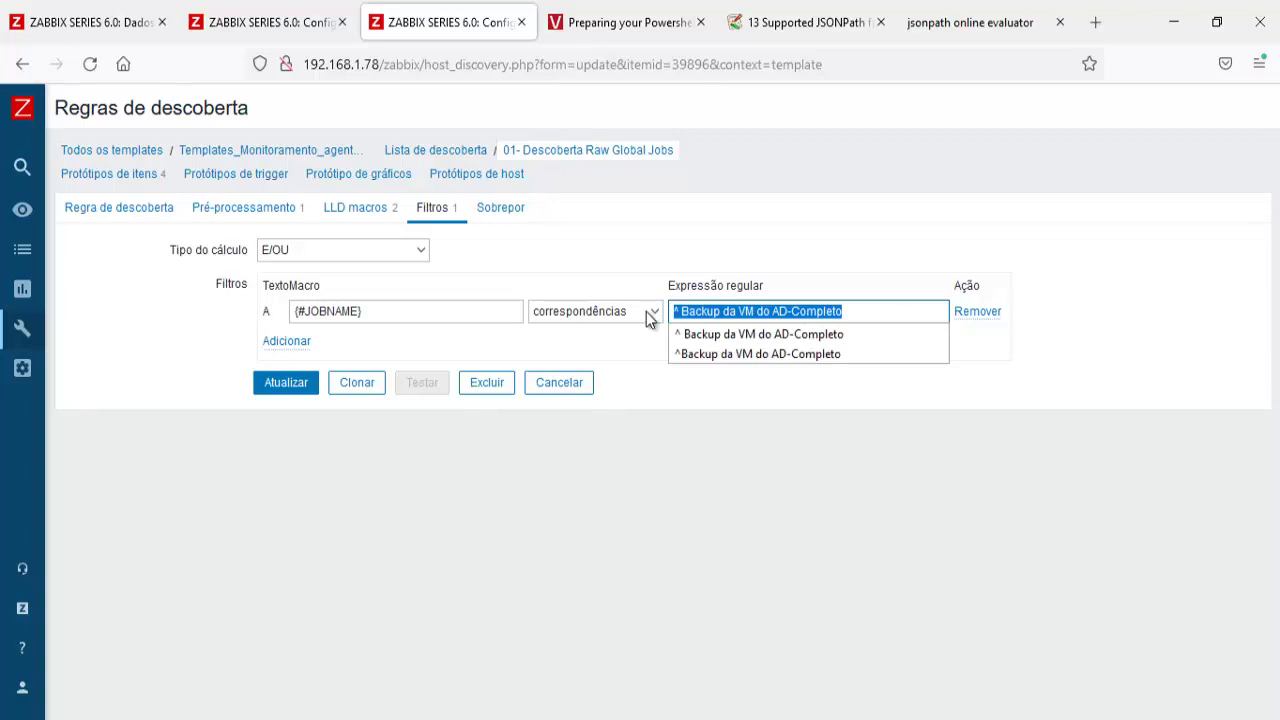
{"action": "left_click", "coordinate": [692, 352]}
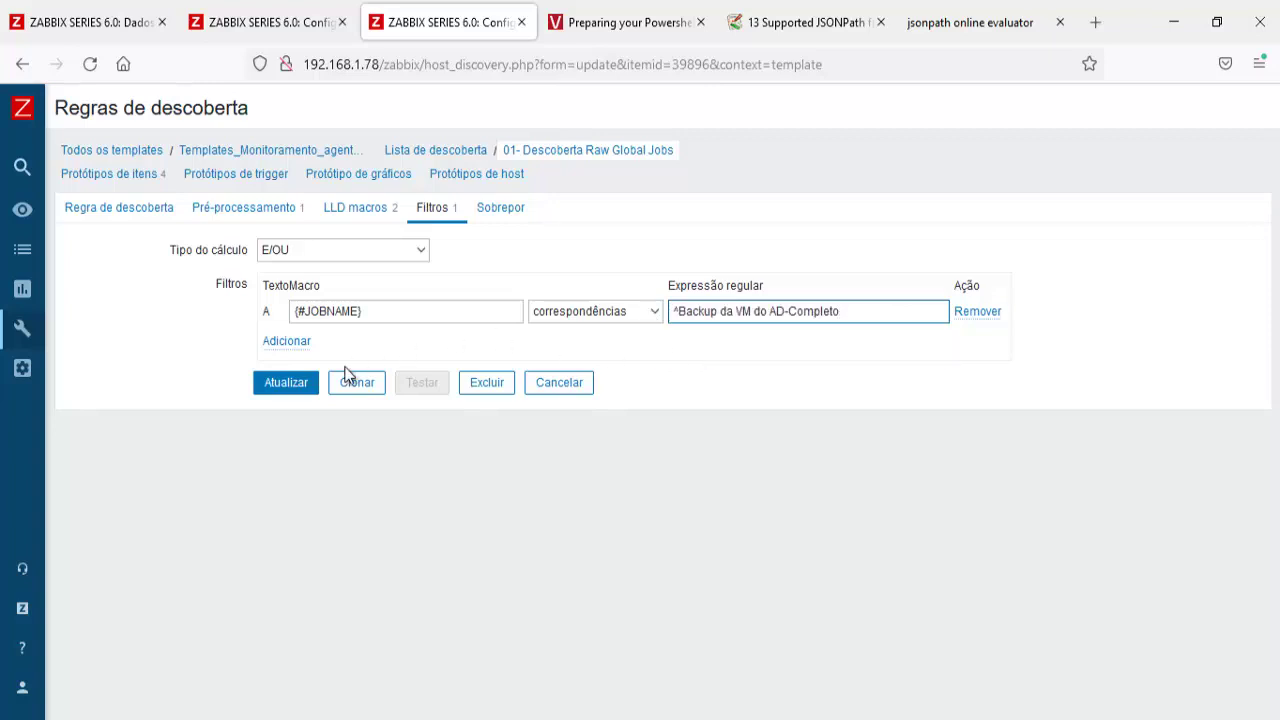
{"action": "left_click", "coordinate": [291, 385]}
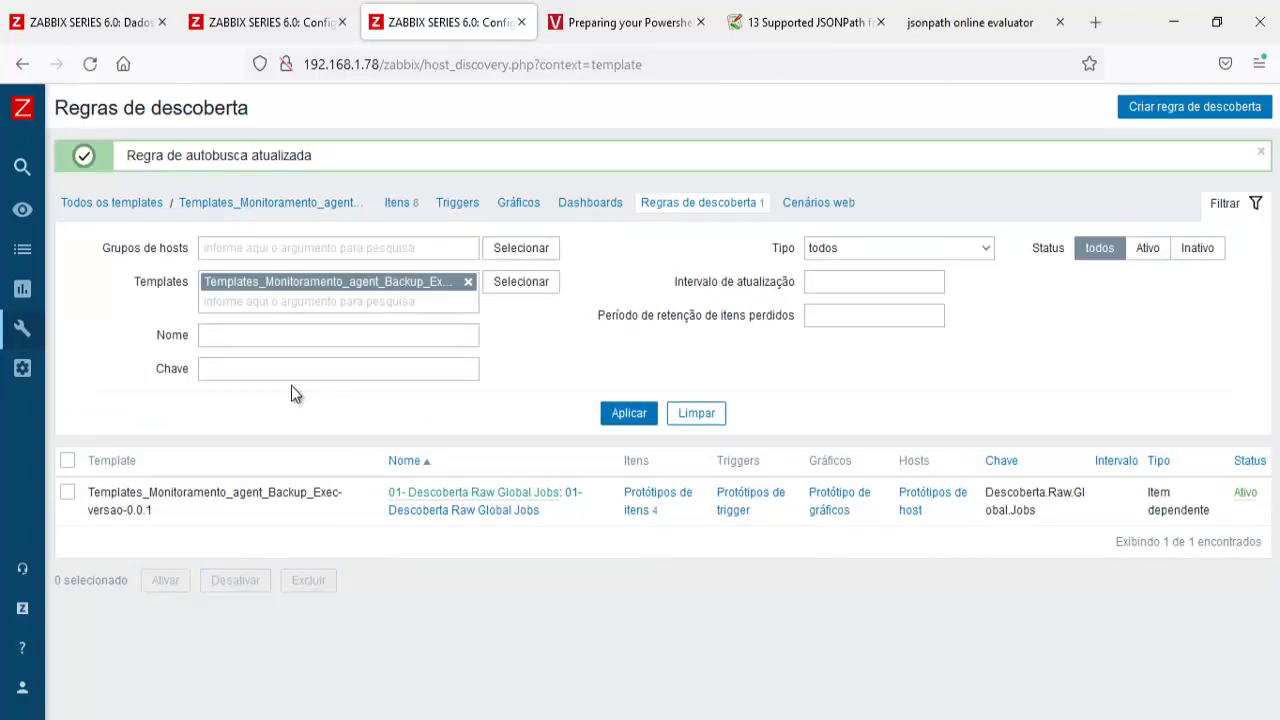
Switch to the latest data and look through both result pages for the effect of the job name filter
{"action": "left_click", "coordinate": [100, 22]}
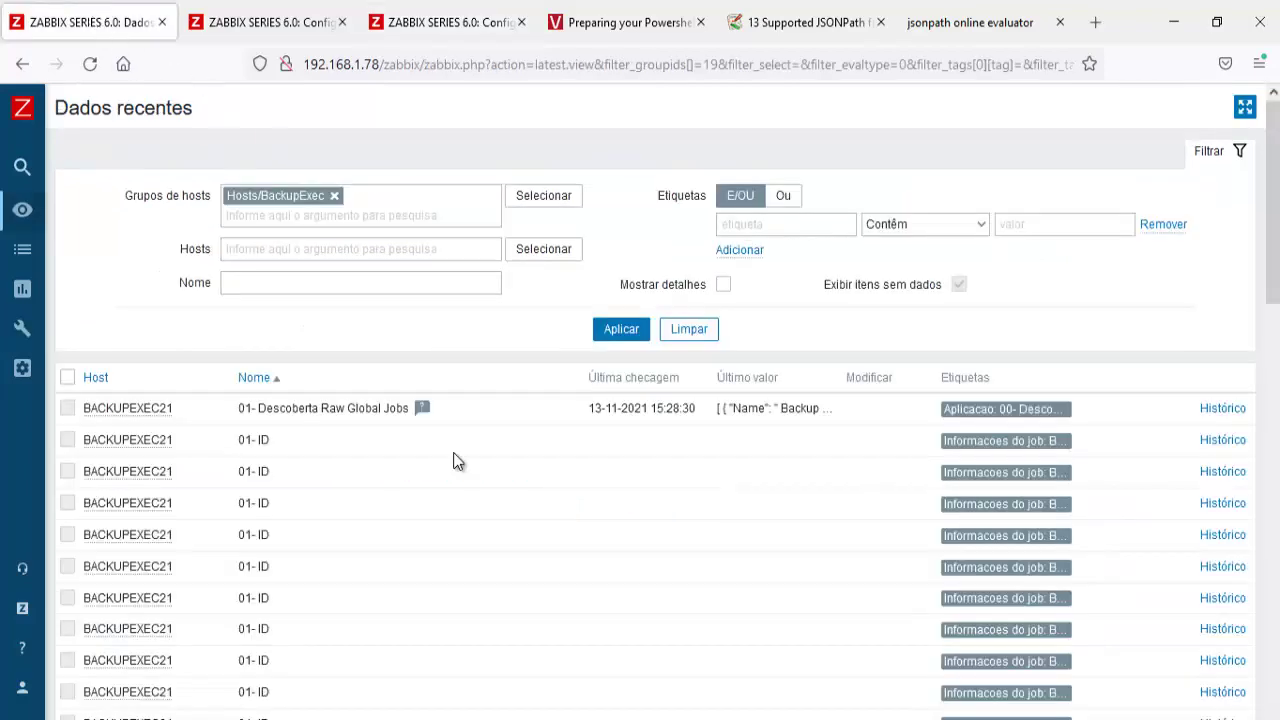
{"action": "scroll", "coordinate": [455, 460], "scroll_direction": "down", "scroll_amount": 15}
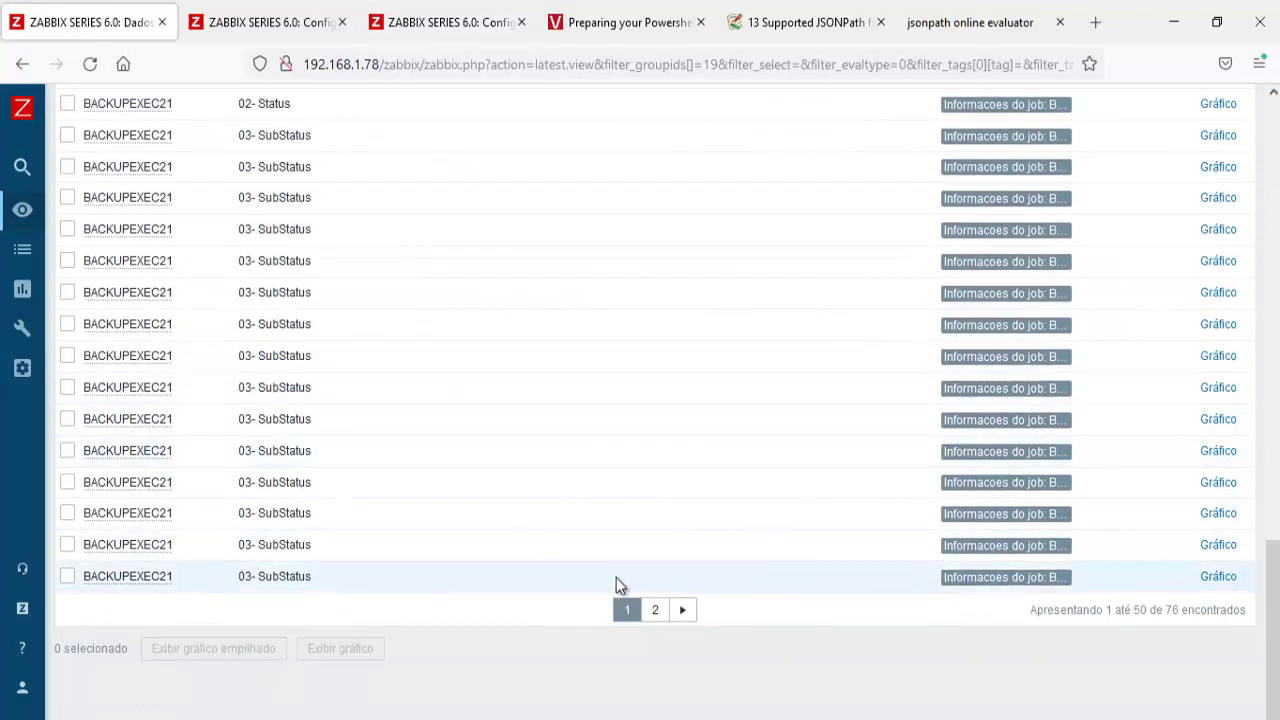
{"action": "left_click", "coordinate": [655, 610]}
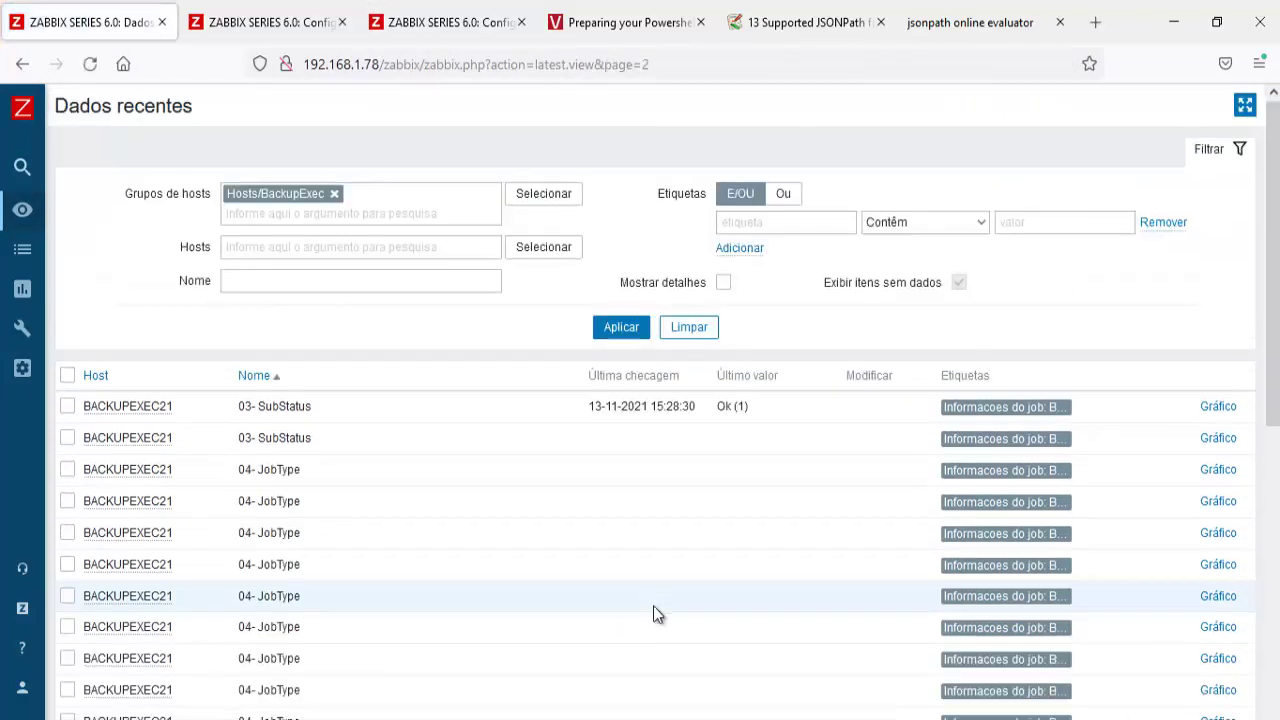
{"action": "scroll", "coordinate": [653, 605], "scroll_direction": "down", "scroll_amount": 15}
{"action": "left_click", "coordinate": [653, 608]}
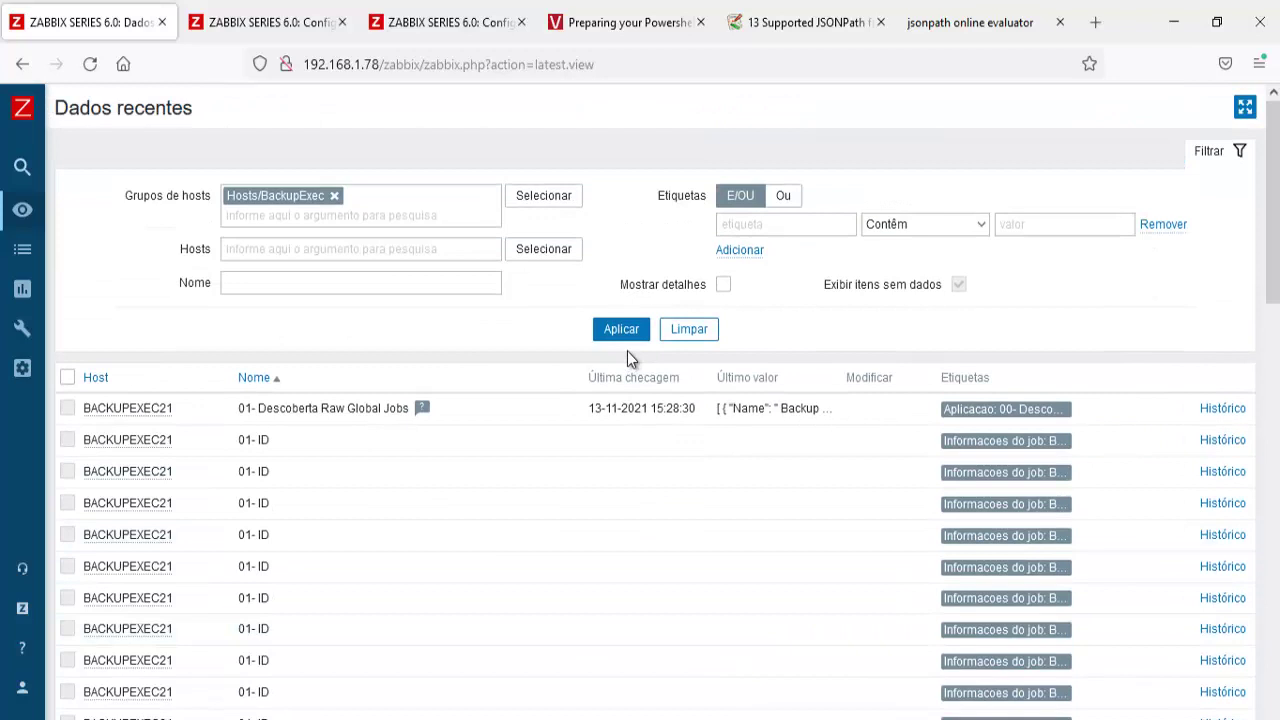
Refresh the latest data for Hosts/BackupExec repeatedly to check which job items remain with the name filter
{"action": "left_click", "coordinate": [624, 334]}
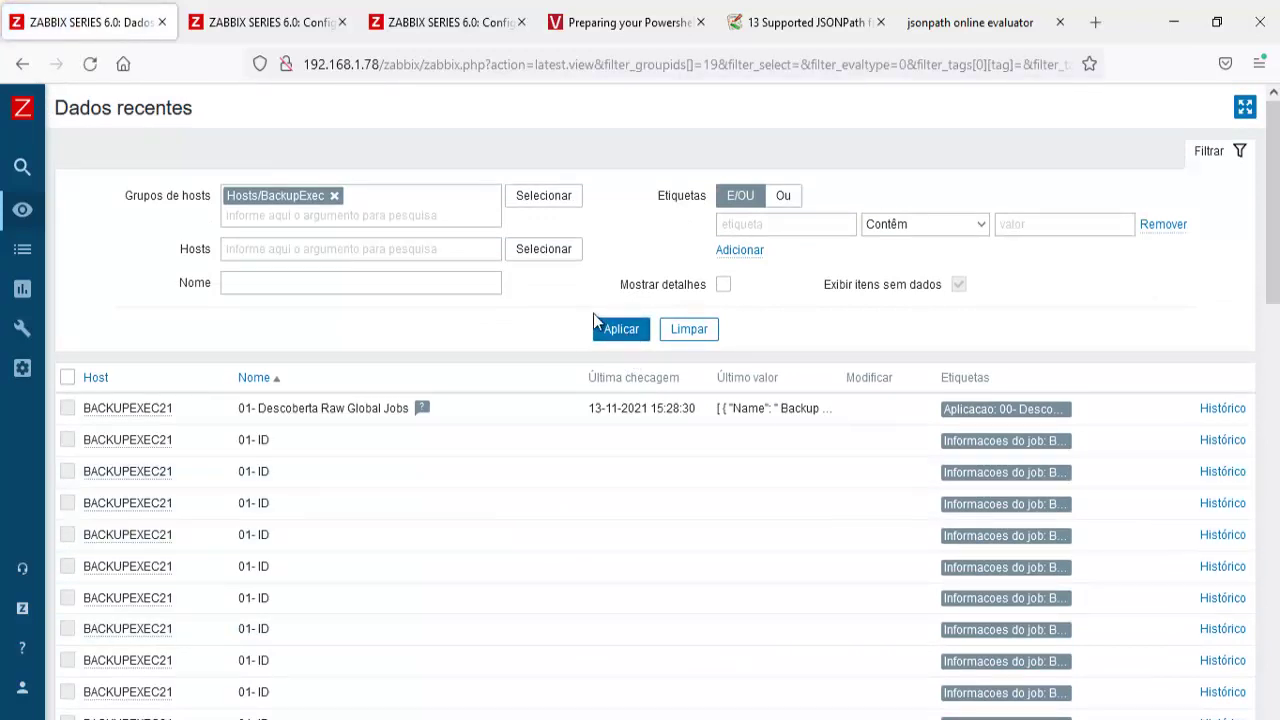
{"action": "left_click", "coordinate": [617, 337]}
{"action": "left_click", "coordinate": [617, 337]}
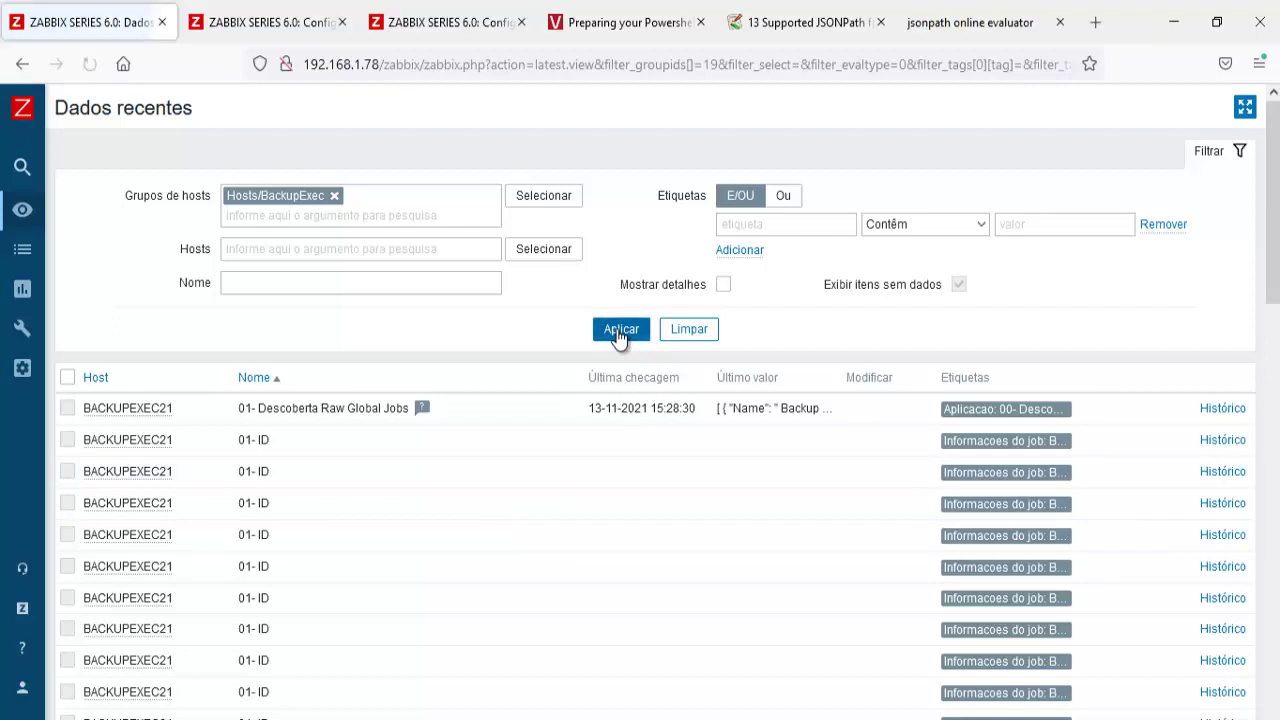
{"action": "left_click", "coordinate": [617, 337]}
{"action": "left_click", "coordinate": [617, 337]}
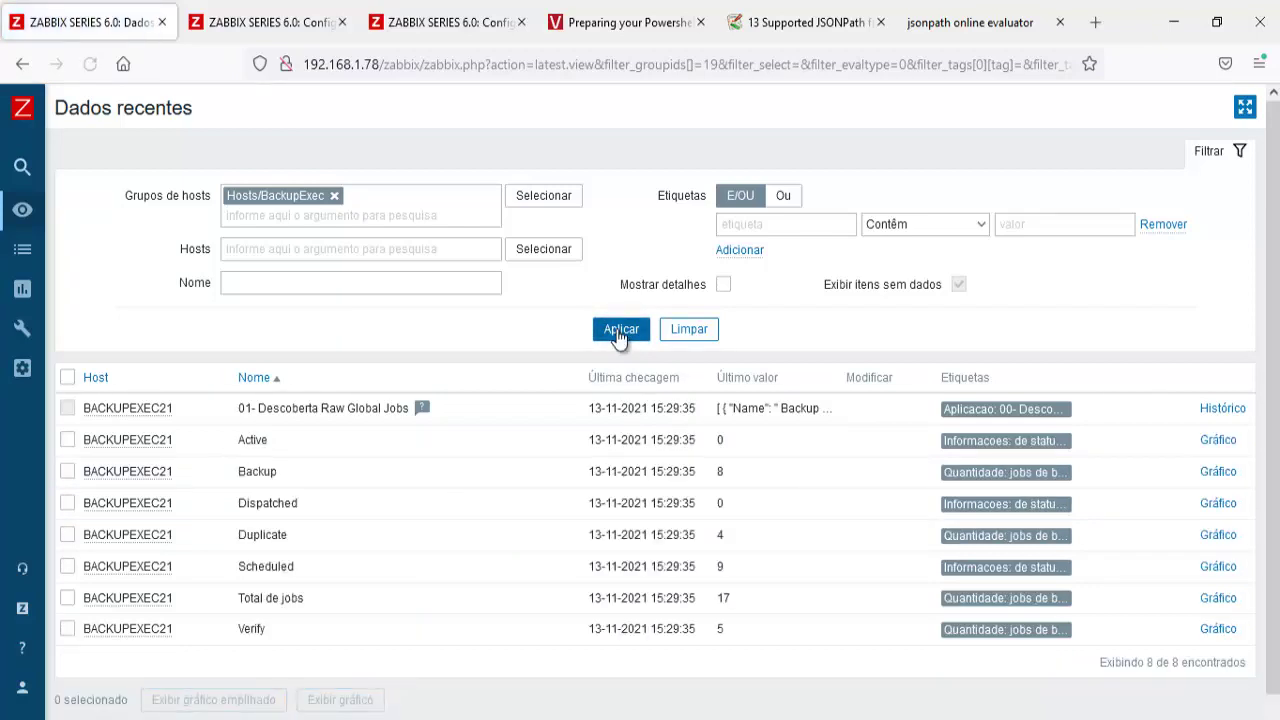
{"action": "left_click", "coordinate": [617, 337]}
{"action": "left_click", "coordinate": [617, 337]}
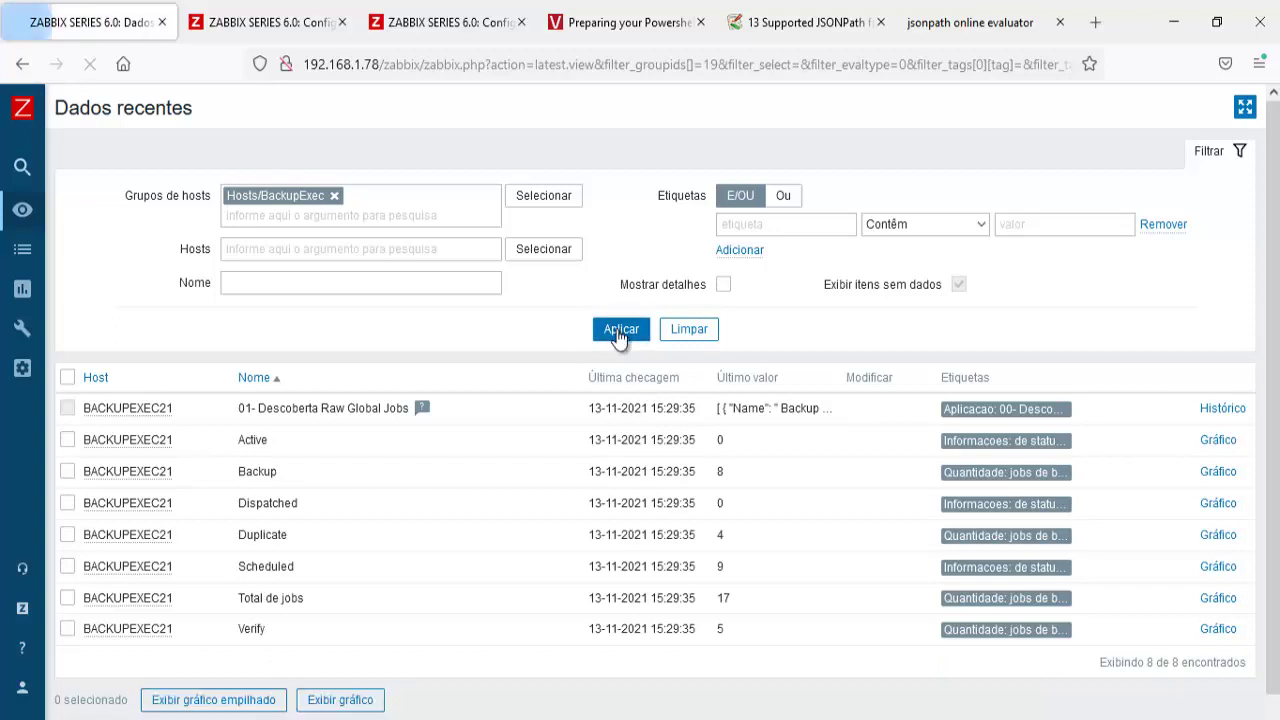
{"action": "left_click", "coordinate": [617, 337]}
{"action": "left_click", "coordinate": [617, 337]}
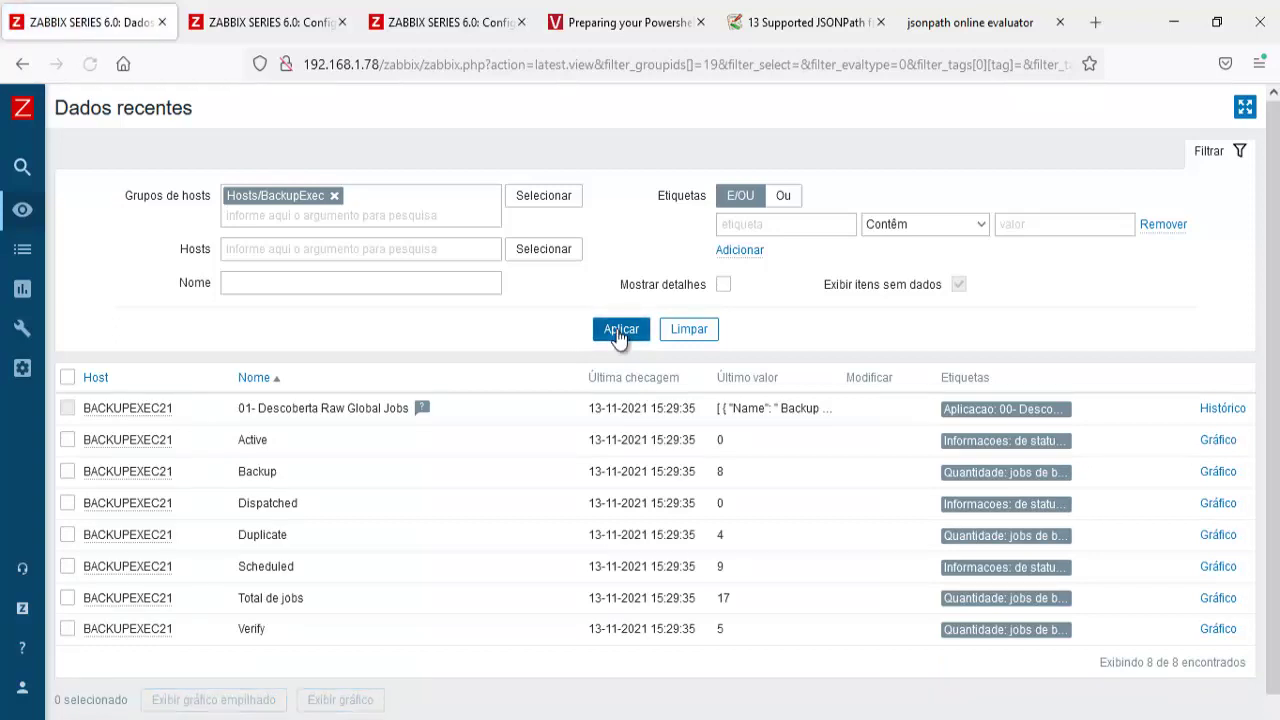
{"action": "left_click", "coordinate": [617, 337]}
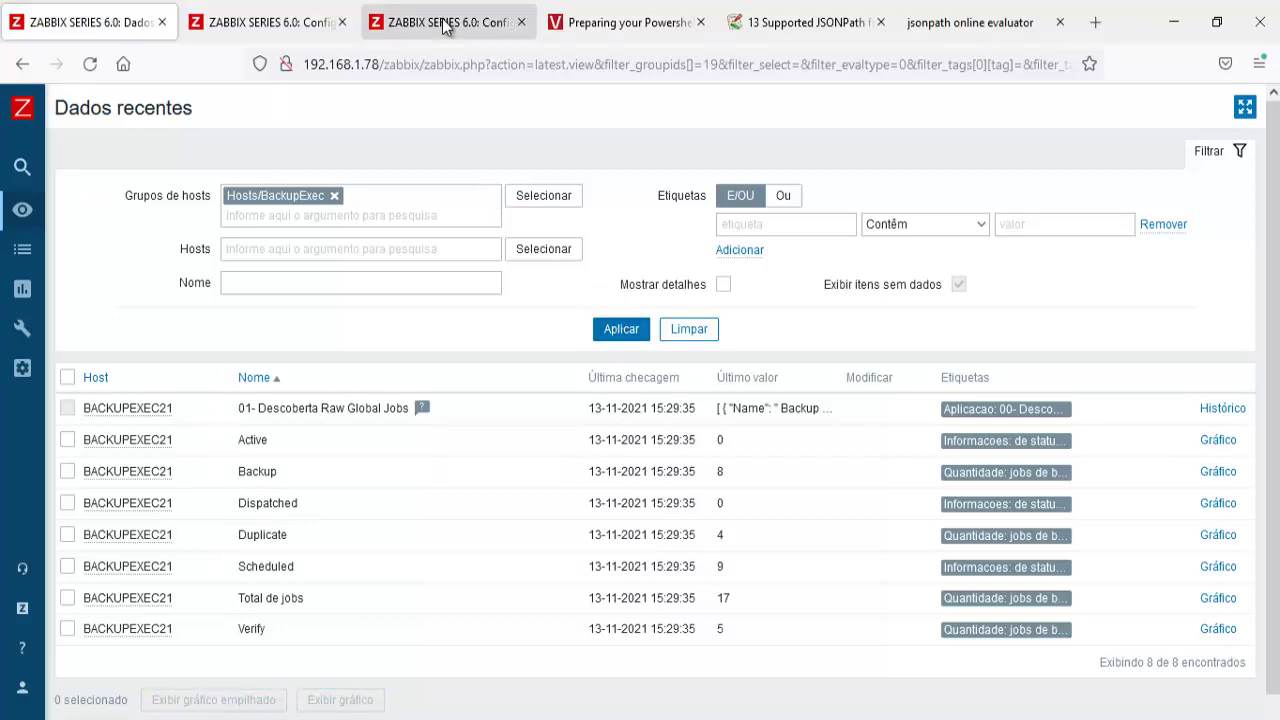
Open the Backup Exec template's Job Status value mapping and select the value mapped to OnHold
{"action": "left_click", "coordinate": [315, 14]}
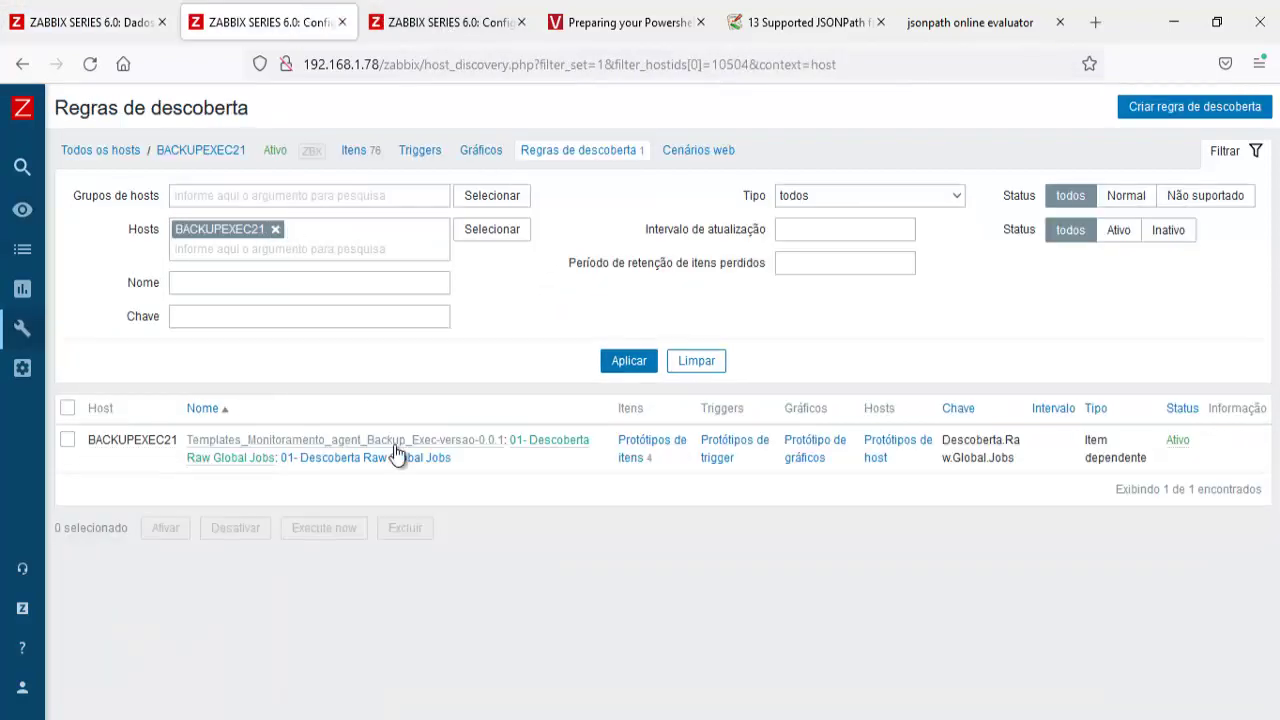
{"action": "left_click", "coordinate": [475, 442]}
{"action": "left_click", "coordinate": [300, 152]}
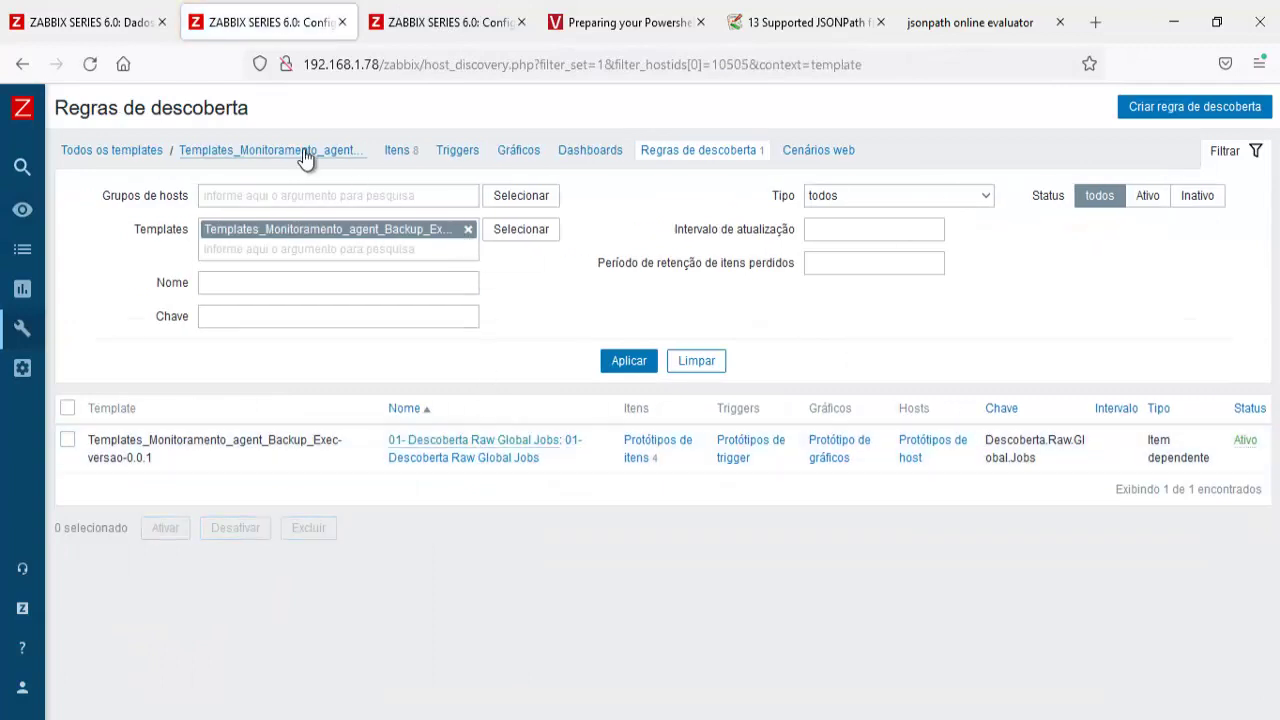
{"action": "left_click", "coordinate": [455, 190]}
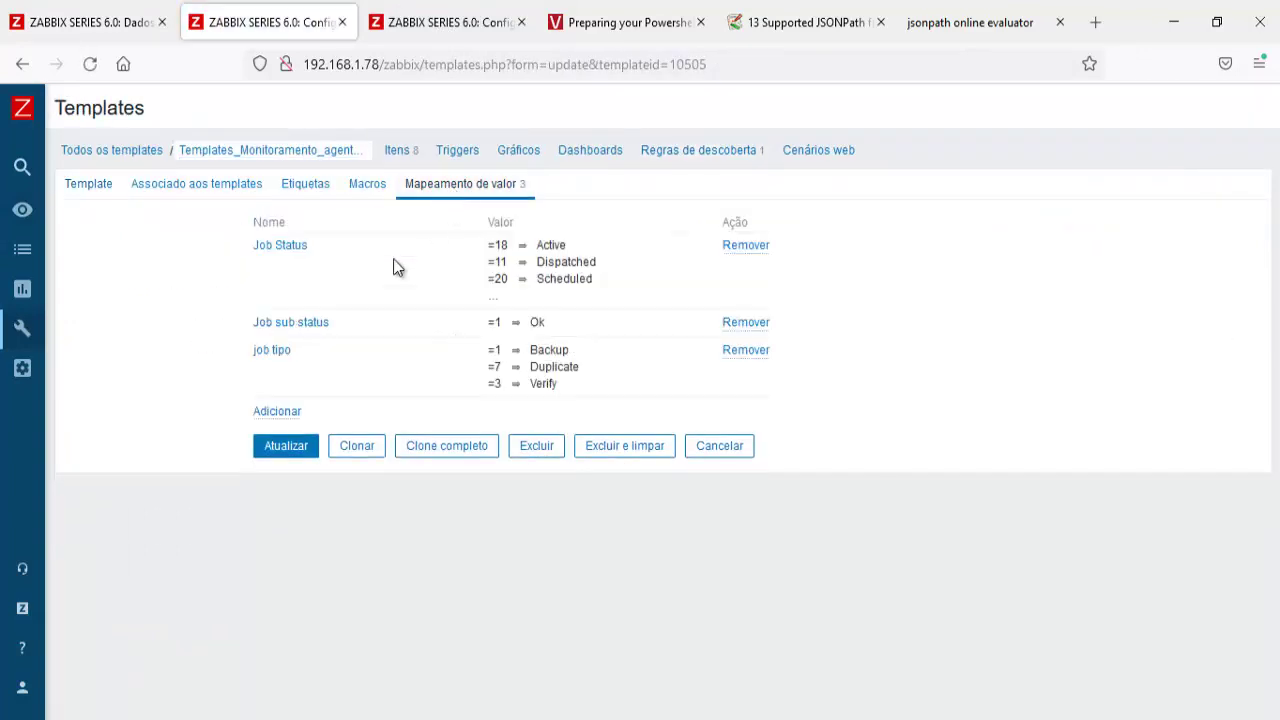
{"action": "left_click", "coordinate": [303, 245]}
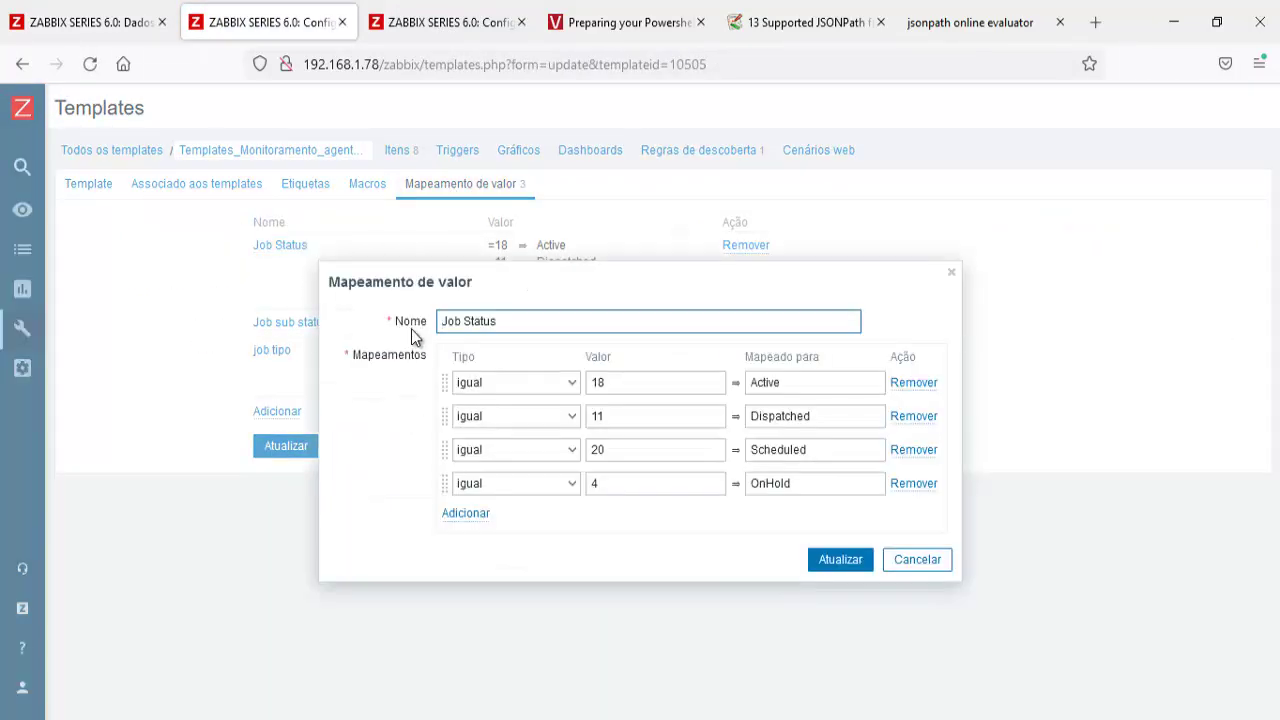
{"action": "double_click", "coordinate": [628, 481]}
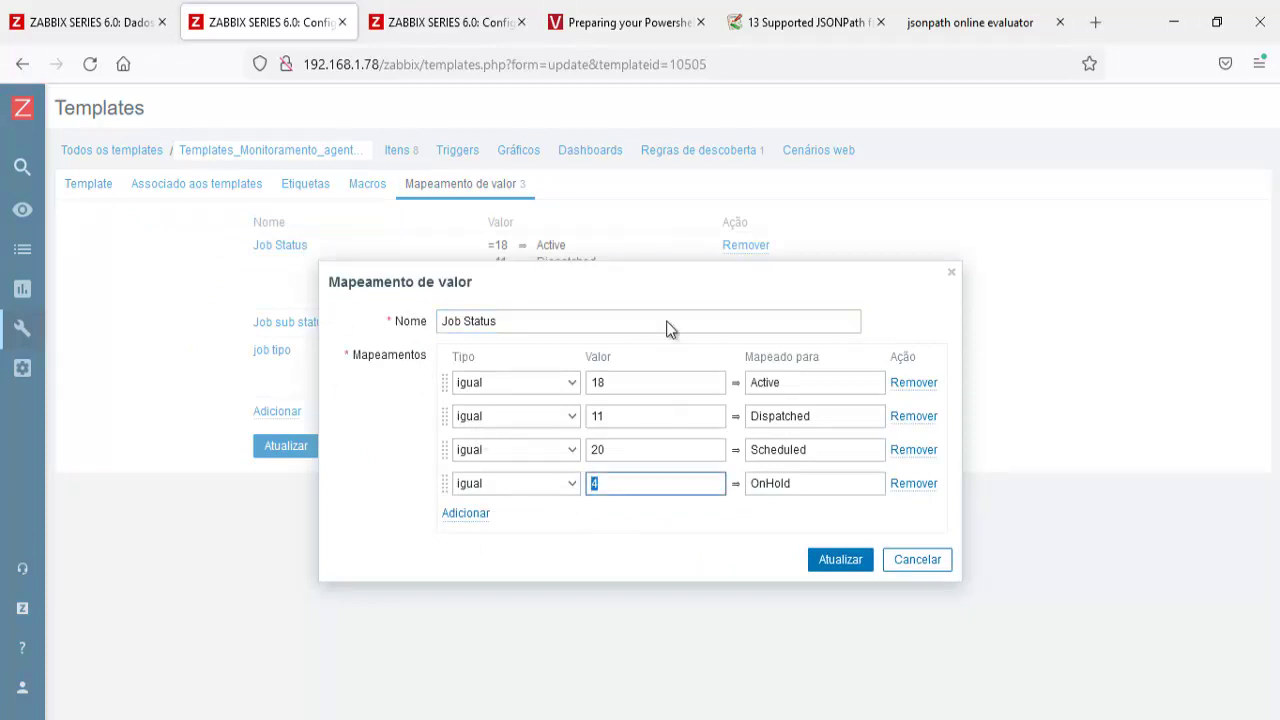
Filter the template's items by the tag Informacoes: de status dos jobs and clone the Scheduled item
{"action": "left_click", "coordinate": [455, 28]}
{"action": "left_click", "coordinate": [400, 204]}
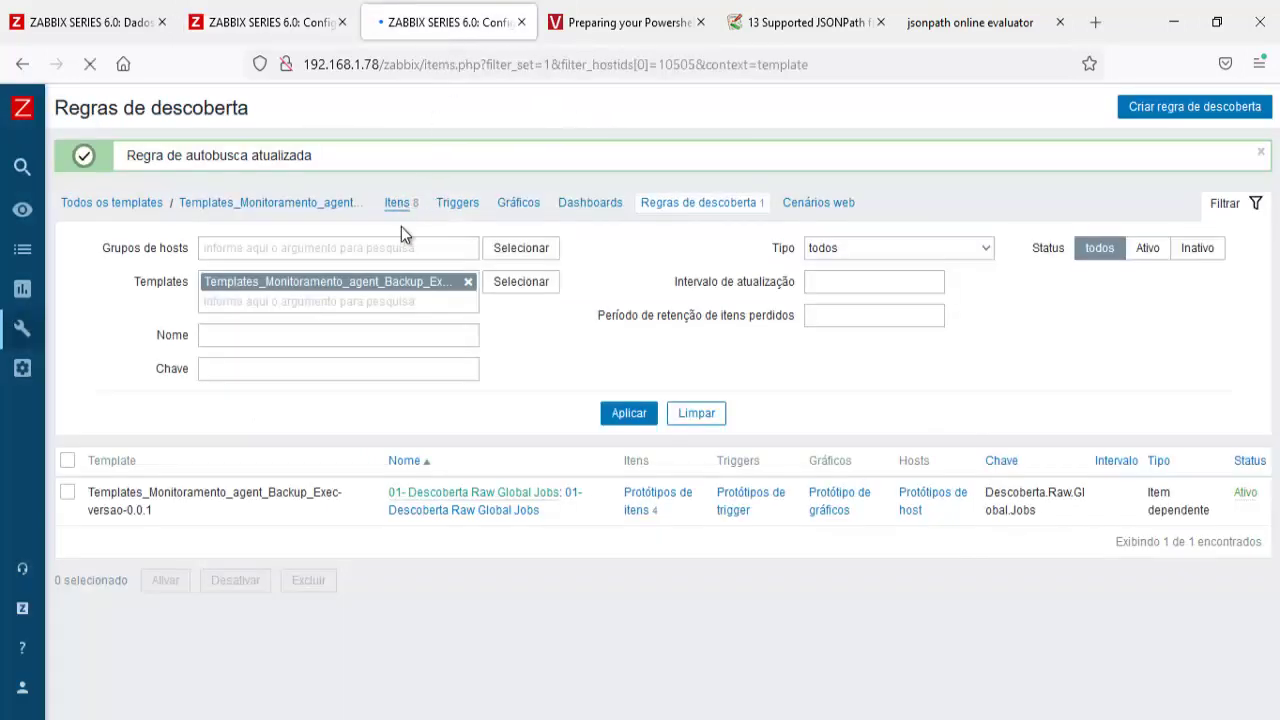
{"action": "left_click", "coordinate": [404, 475]}
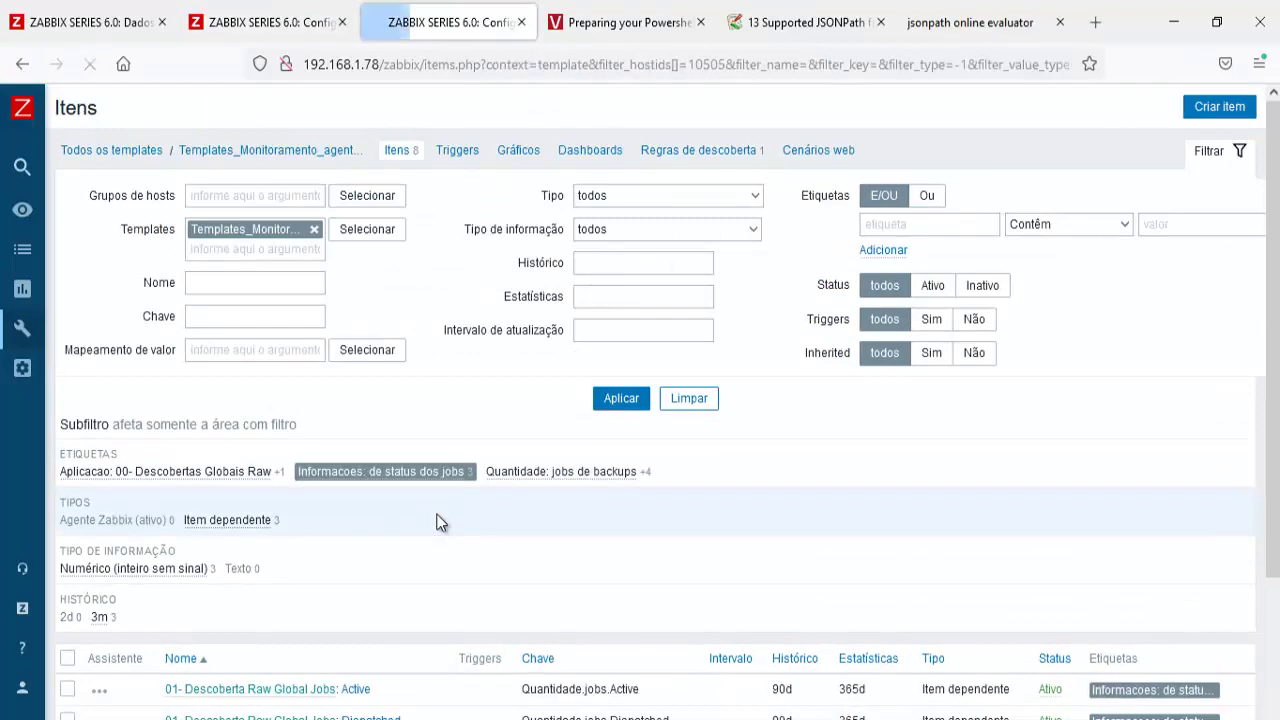
{"action": "scroll", "coordinate": [434, 523], "scroll_direction": "down", "scroll_amount": 2}
{"action": "left_click", "coordinate": [388, 566]}
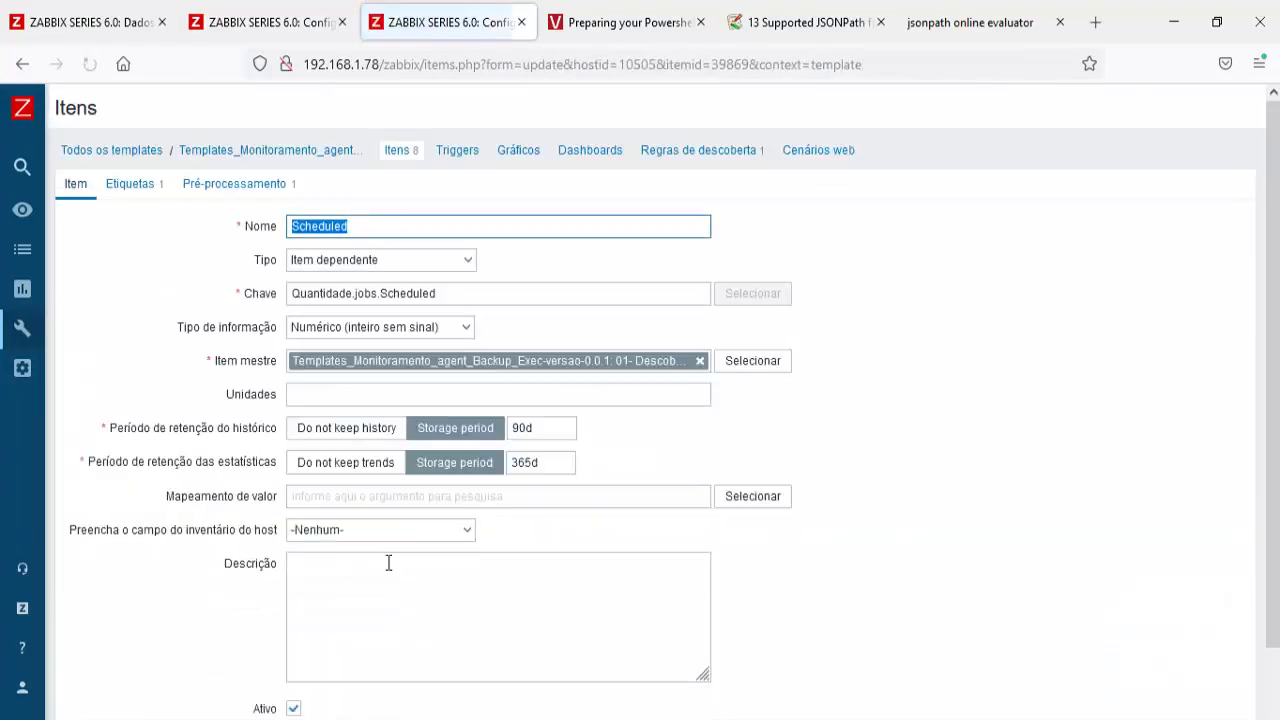
{"action": "scroll", "coordinate": [389, 563], "scroll_direction": "down", "scroll_amount": 2}
{"action": "left_click", "coordinate": [357, 634]}
Set the cloned item's JSONPath preprocessing parameter to $[?(@.Status == '4')].Status.length()
{"action": "type", "text": "4"}
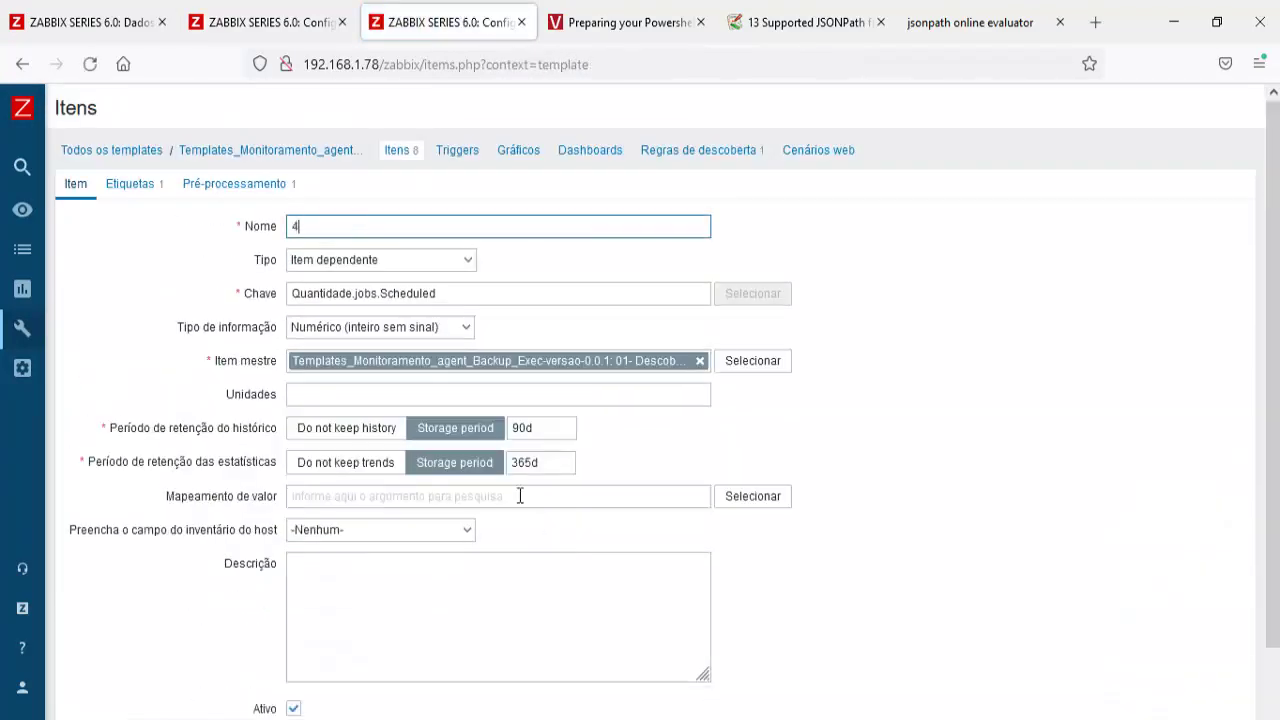
{"action": "left_click", "coordinate": [190, 186]}
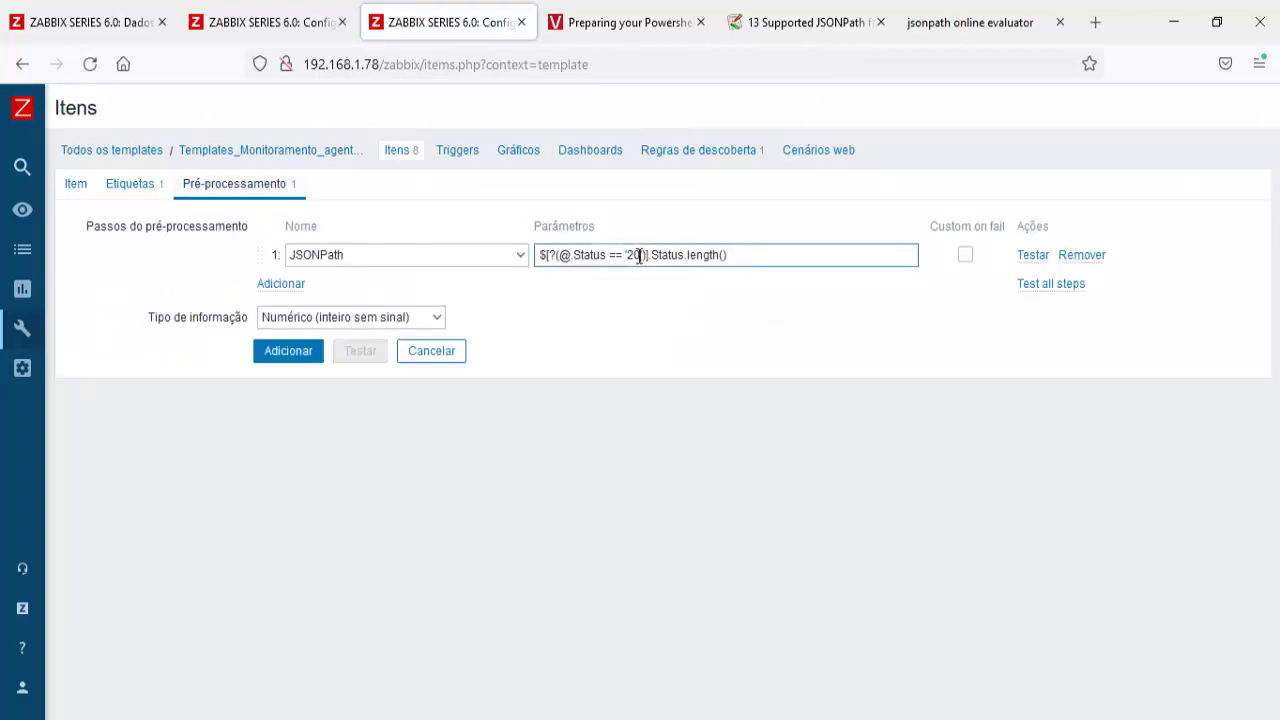
{"action": "double_click", "coordinate": [632, 256]}
{"action": "type", "text": "4"}
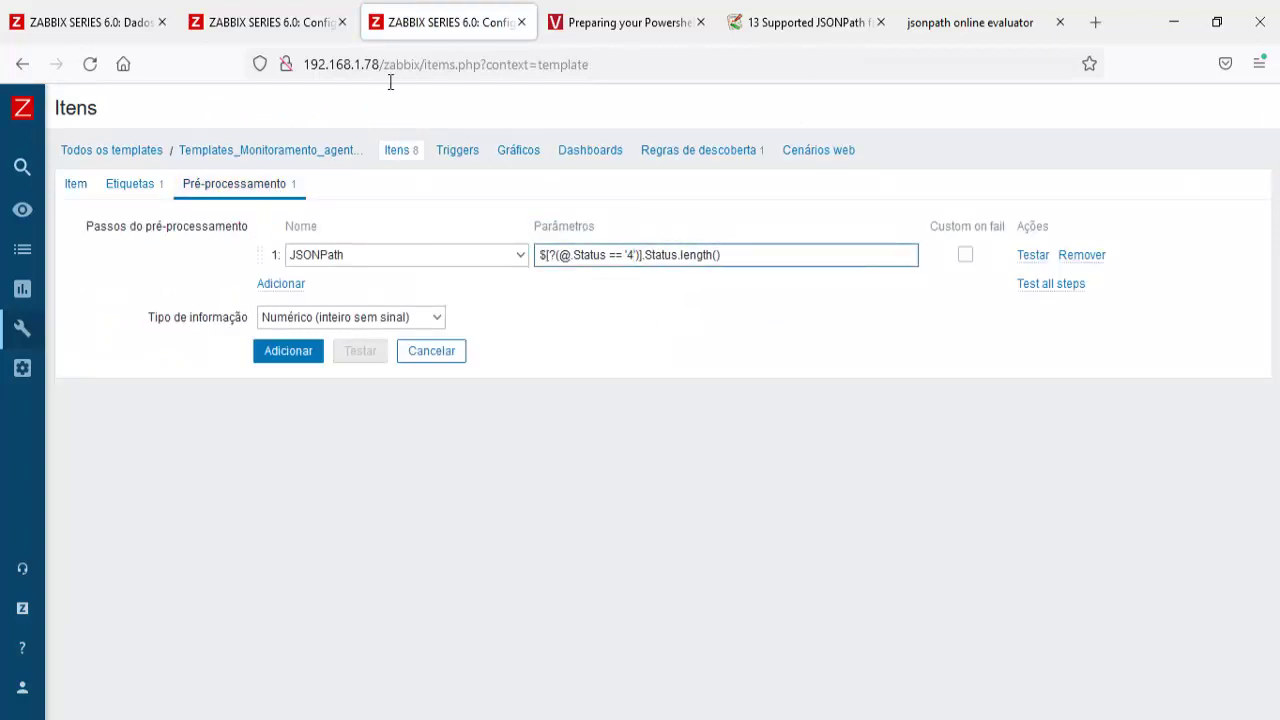
Name the cloned item OnHold as in the Job Status mapping, set its key to Quantidade.jobs.OnHold and add it
{"action": "left_click", "coordinate": [293, 27]}
{"action": "key", "text": "Tab"}
{"action": "key", "text": "ctrl+c"}
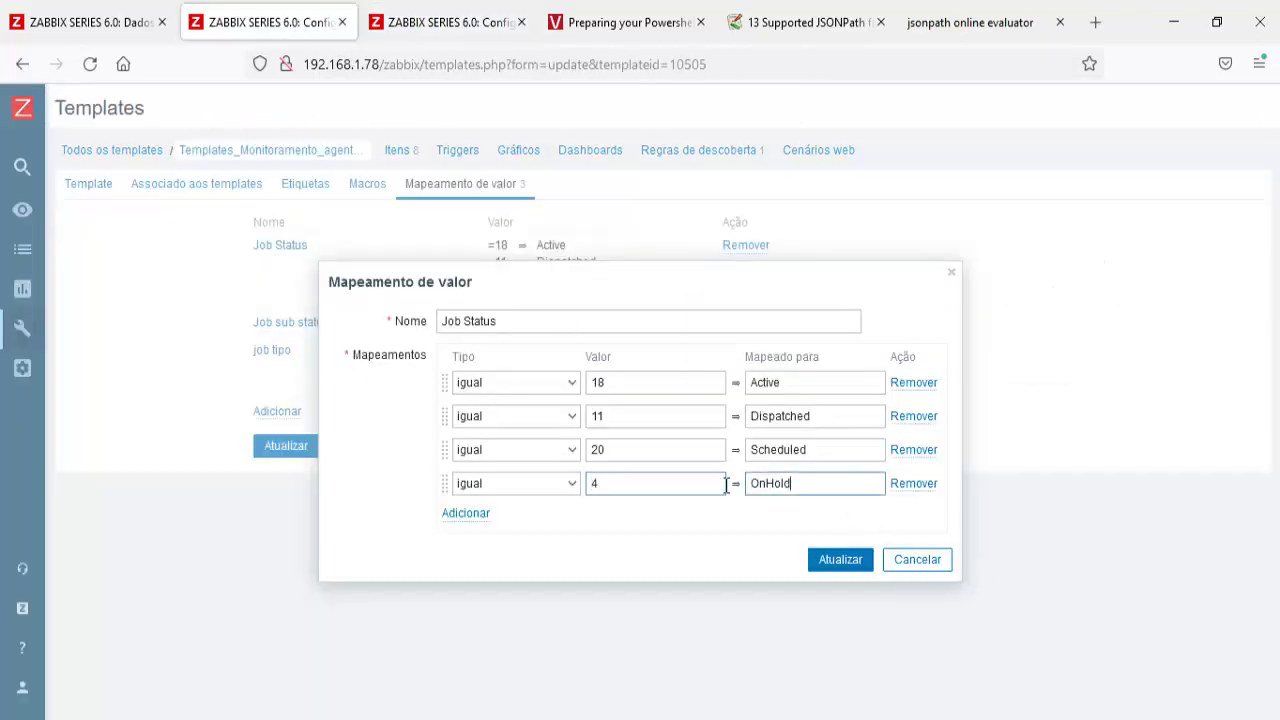
{"action": "left_click", "coordinate": [375, 12]}
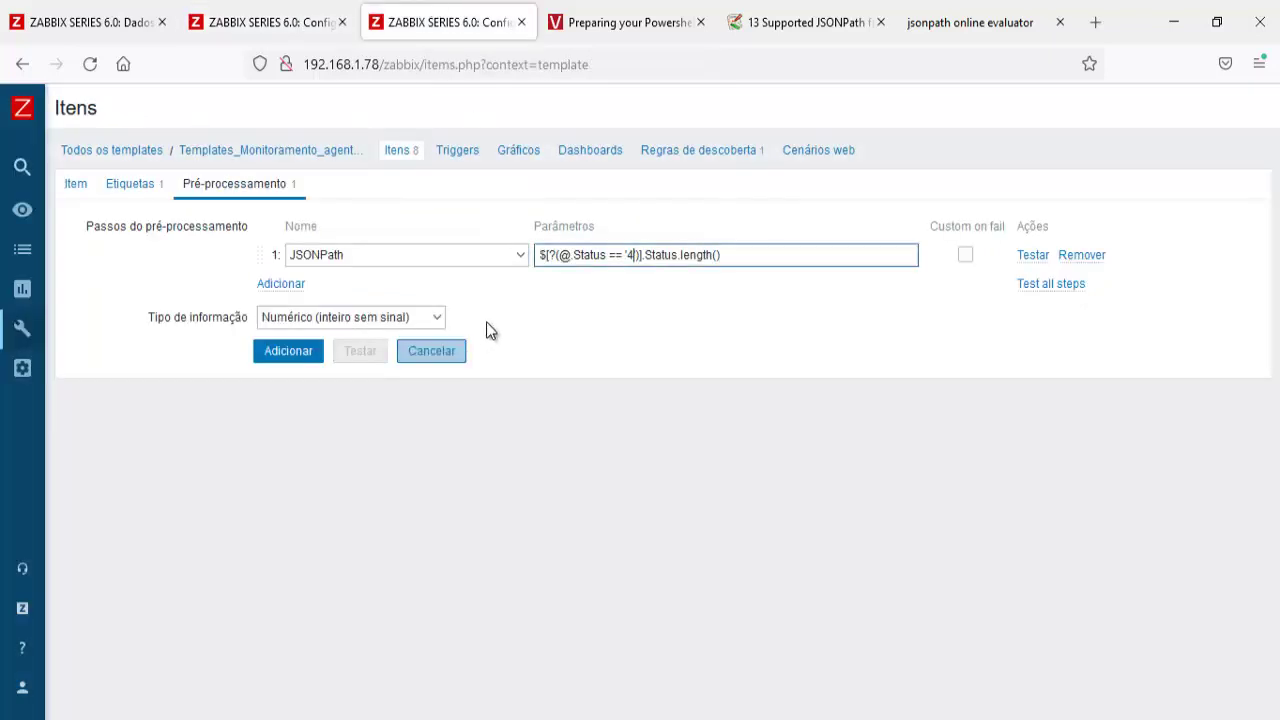
{"action": "left_click", "coordinate": [76, 184]}
{"action": "double_click", "coordinate": [366, 226]}
{"action": "key", "text": "ctrl+v"}
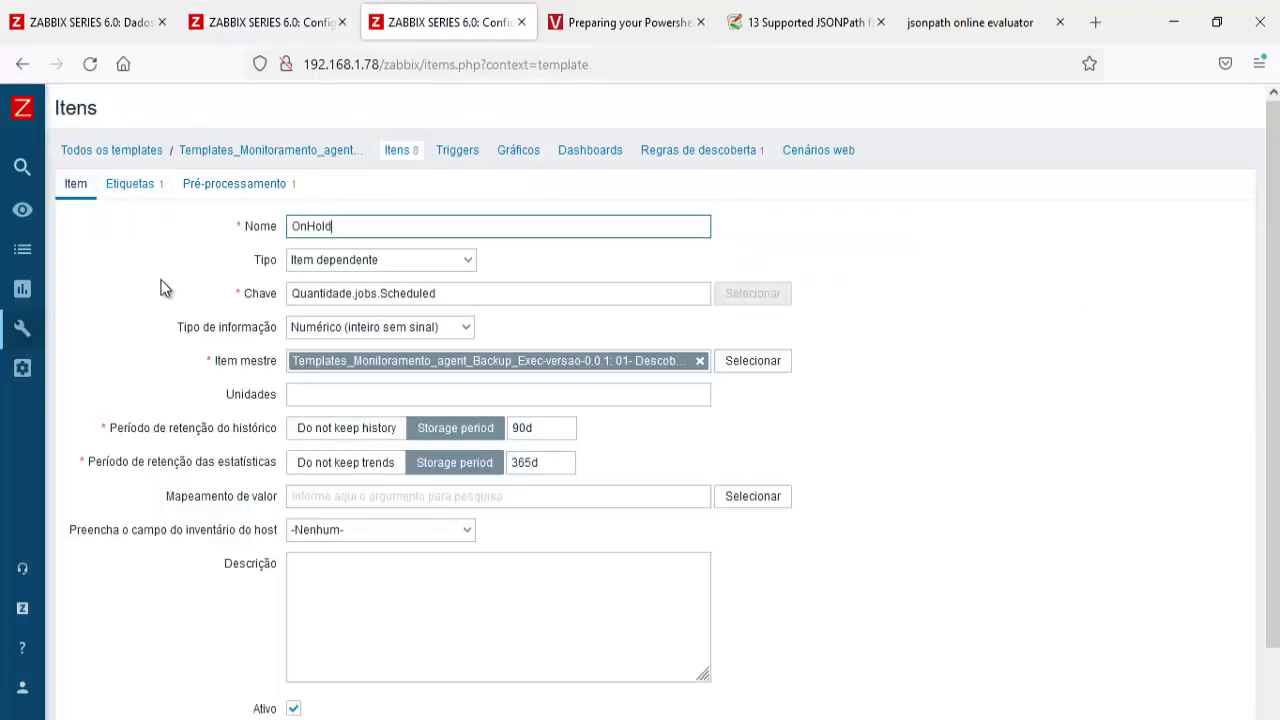
{"action": "double_click", "coordinate": [391, 294]}
{"action": "key", "text": "ctrl+v"}
{"action": "scroll", "coordinate": [494, 363], "scroll_direction": "down", "scroll_amount": 2}
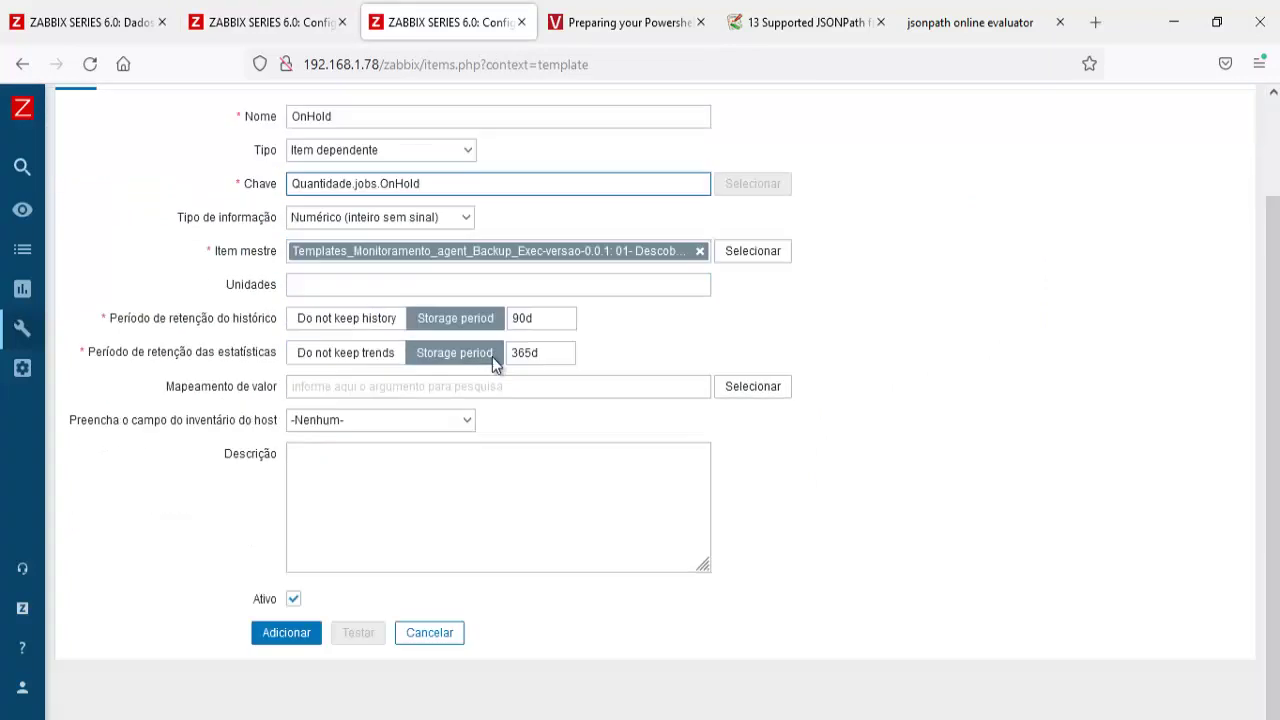
{"action": "left_click", "coordinate": [278, 636]}
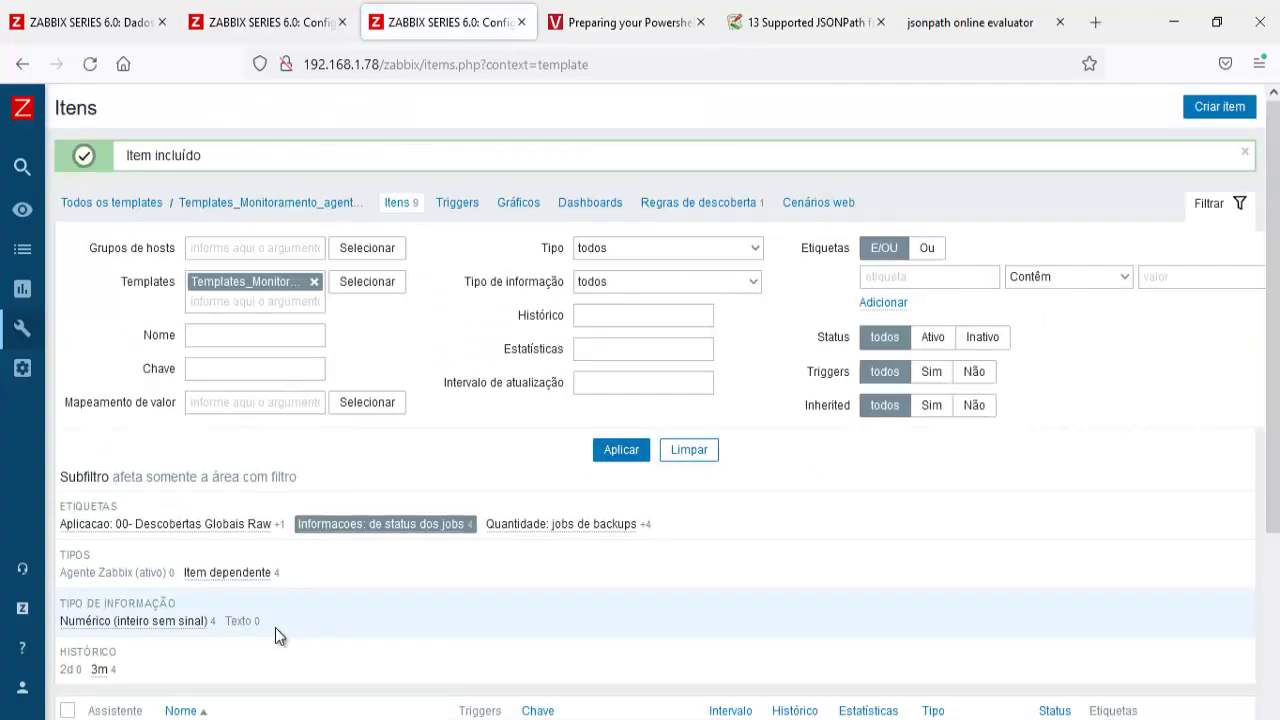
Open the new OnHold item in the template and check its JSONPath preprocessing step
{"action": "scroll", "coordinate": [380, 584], "scroll_direction": "down", "scroll_amount": 3}
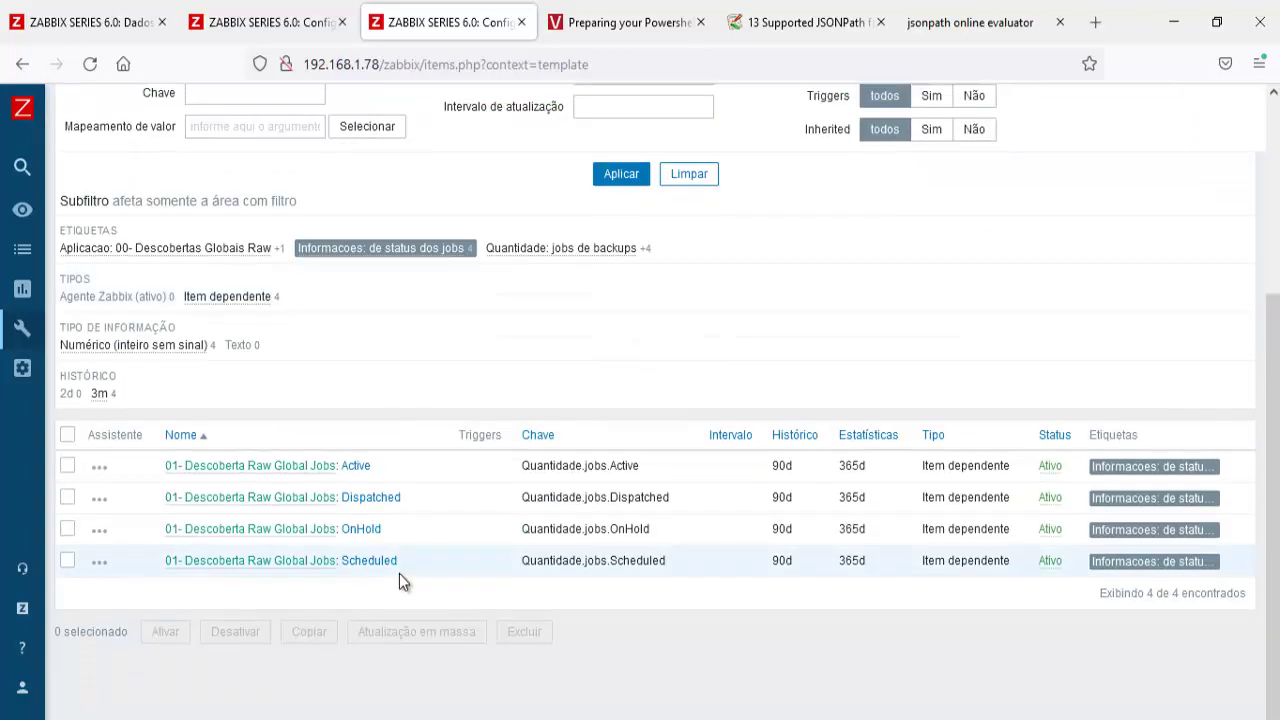
{"action": "left_click", "coordinate": [366, 528]}
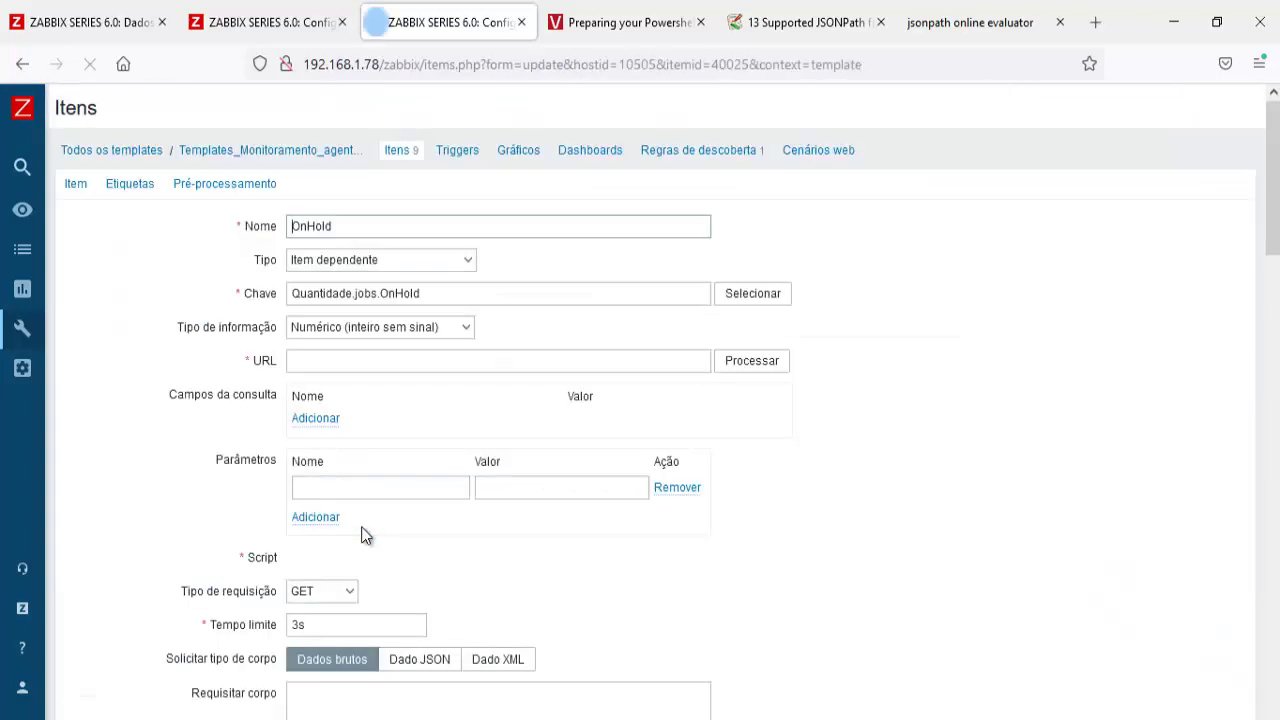
{"action": "left_click", "coordinate": [238, 186]}
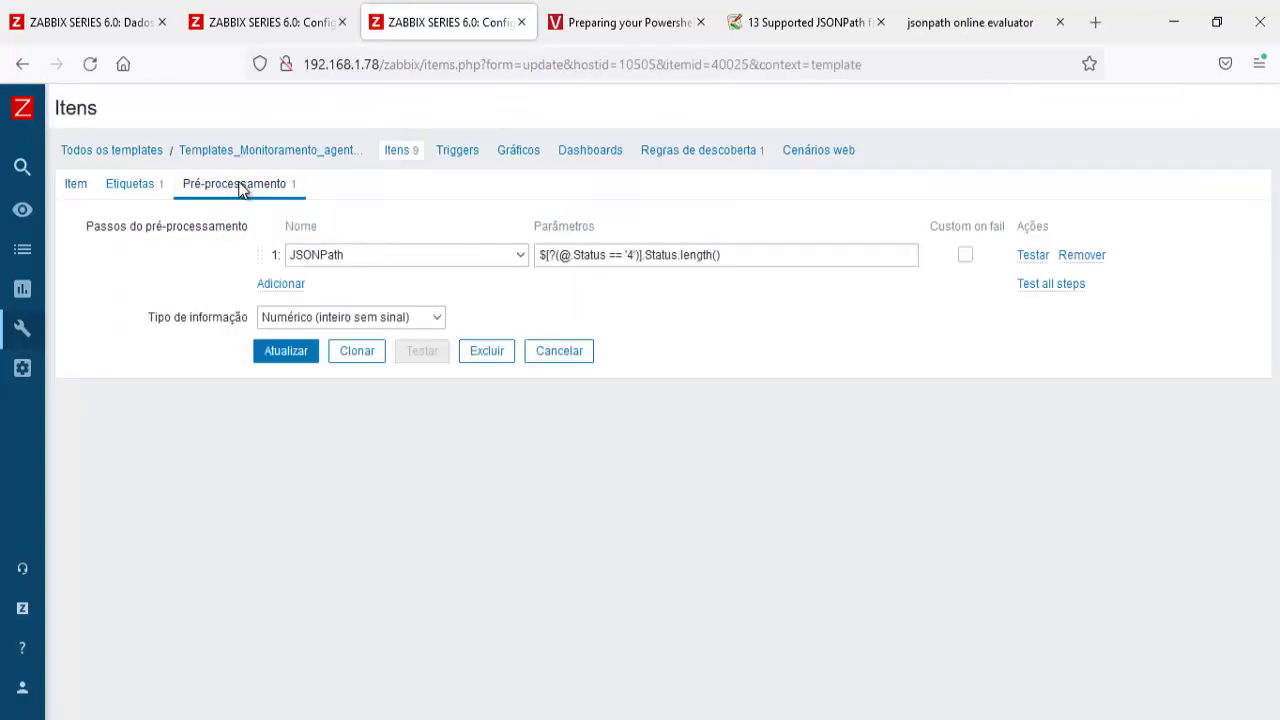
Switch to the latest data for Hosts/BackupExec and refresh it to look for the OnHold item's value
{"action": "left_click", "coordinate": [92, 24]}
{"action": "left_click", "coordinate": [619, 333]}
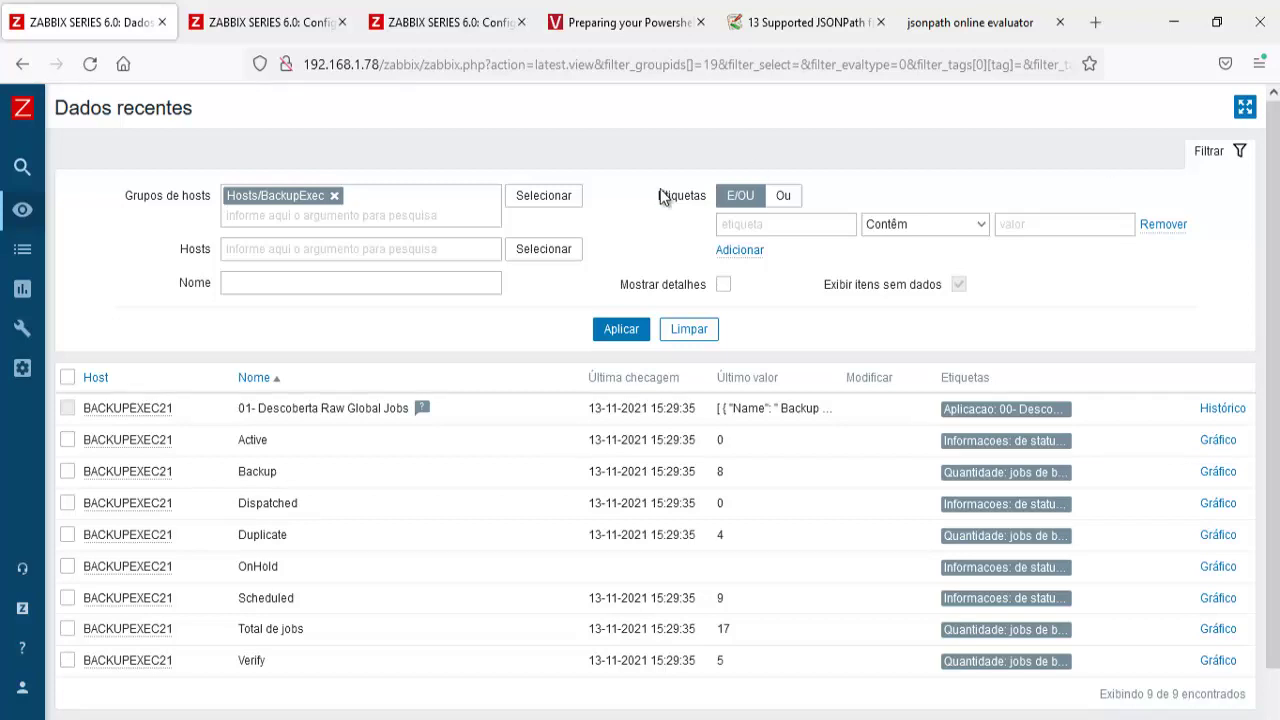
{"action": "left_click", "coordinate": [616, 334]}
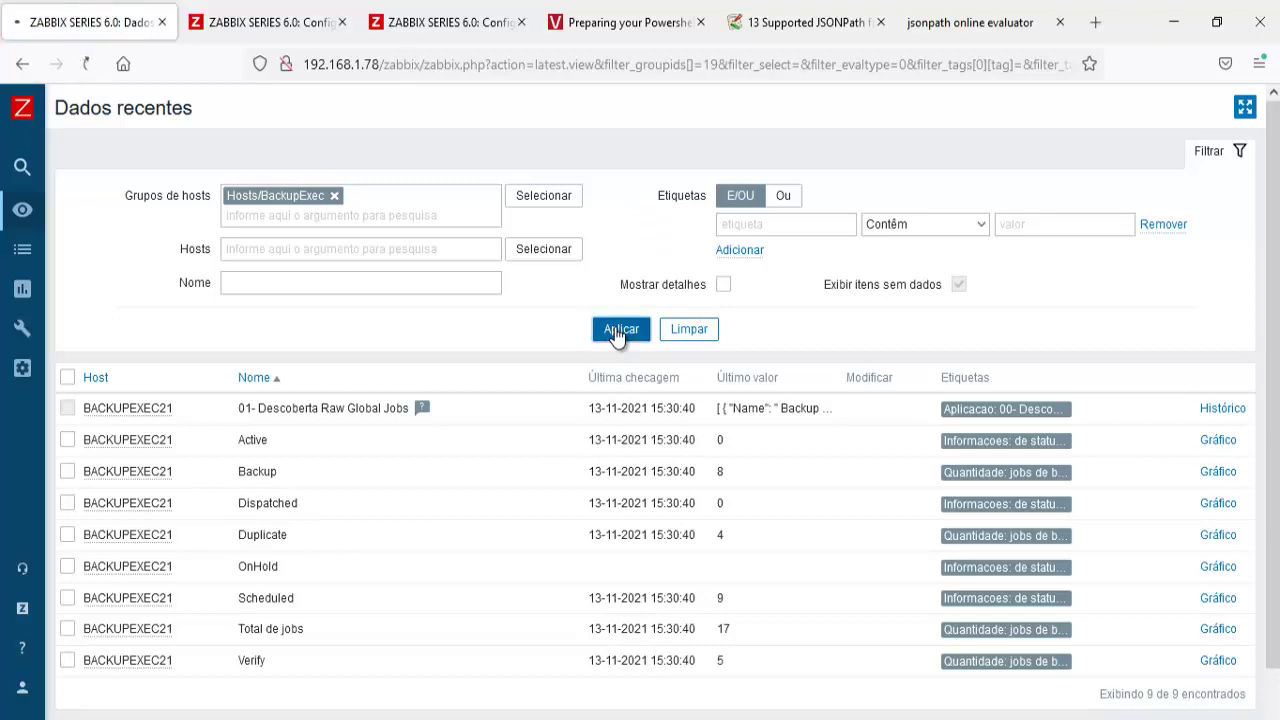
{"action": "left_click", "coordinate": [616, 334]}
{"action": "left_click", "coordinate": [616, 334]}
{"action": "left_click", "coordinate": [616, 336]}
Confirm the Job Status value mapping and save the Backup Exec template
{"action": "left_click", "coordinate": [232, 22]}
{"action": "left_click", "coordinate": [836, 562]}
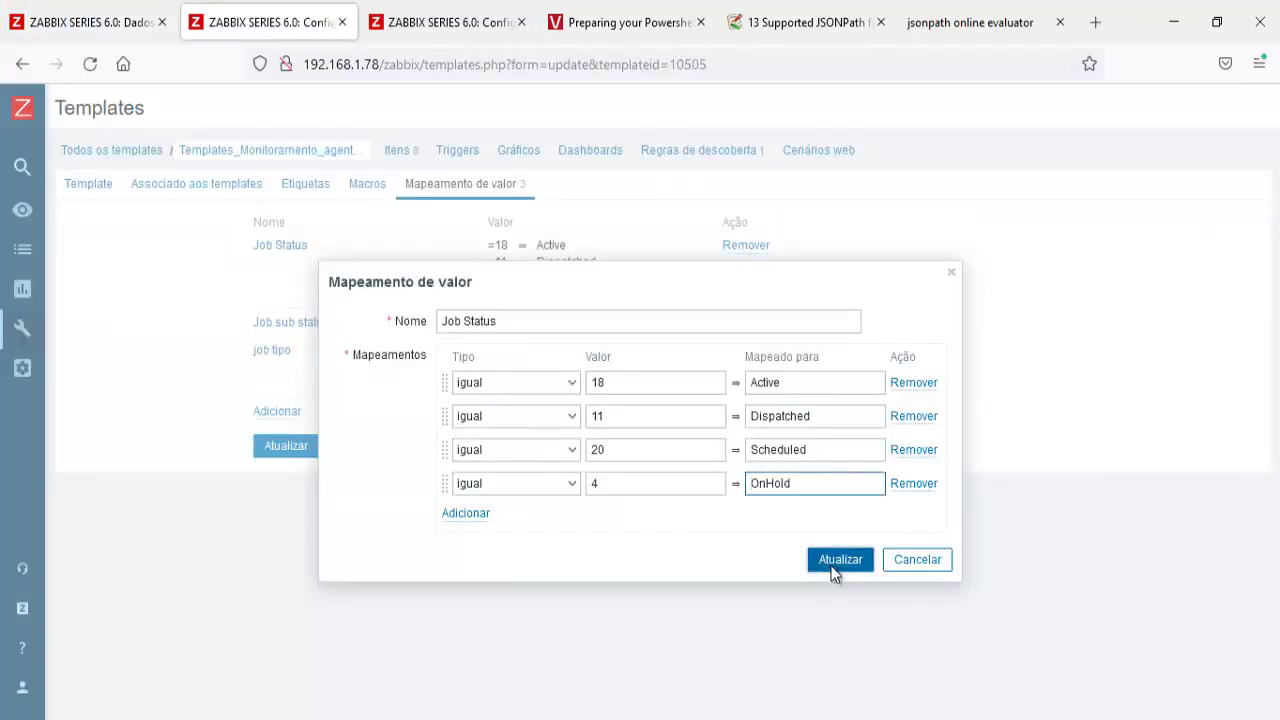
{"action": "left_click", "coordinate": [278, 450]}
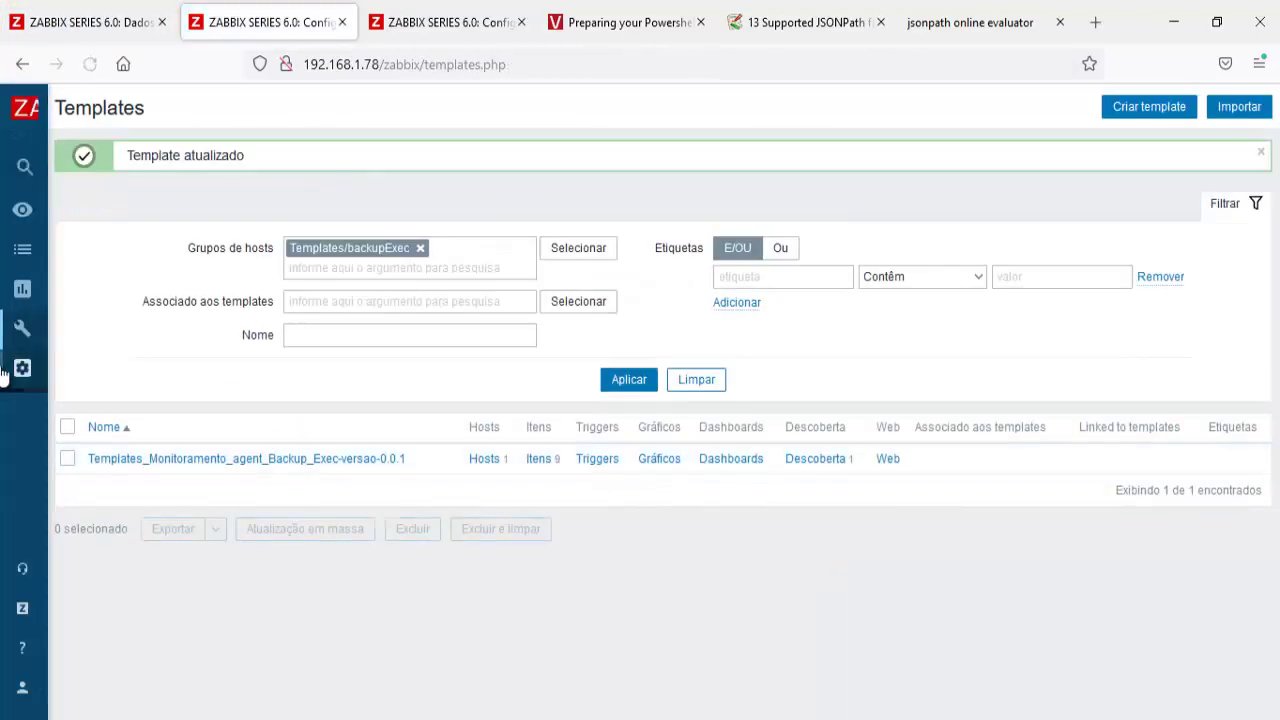
List the hosts in the Hosts/BackupExec group and open the discovery rules of host BACKUPEXEC21
{"action": "left_click", "coordinate": [23, 367]}
{"action": "left_click", "coordinate": [85, 335]}
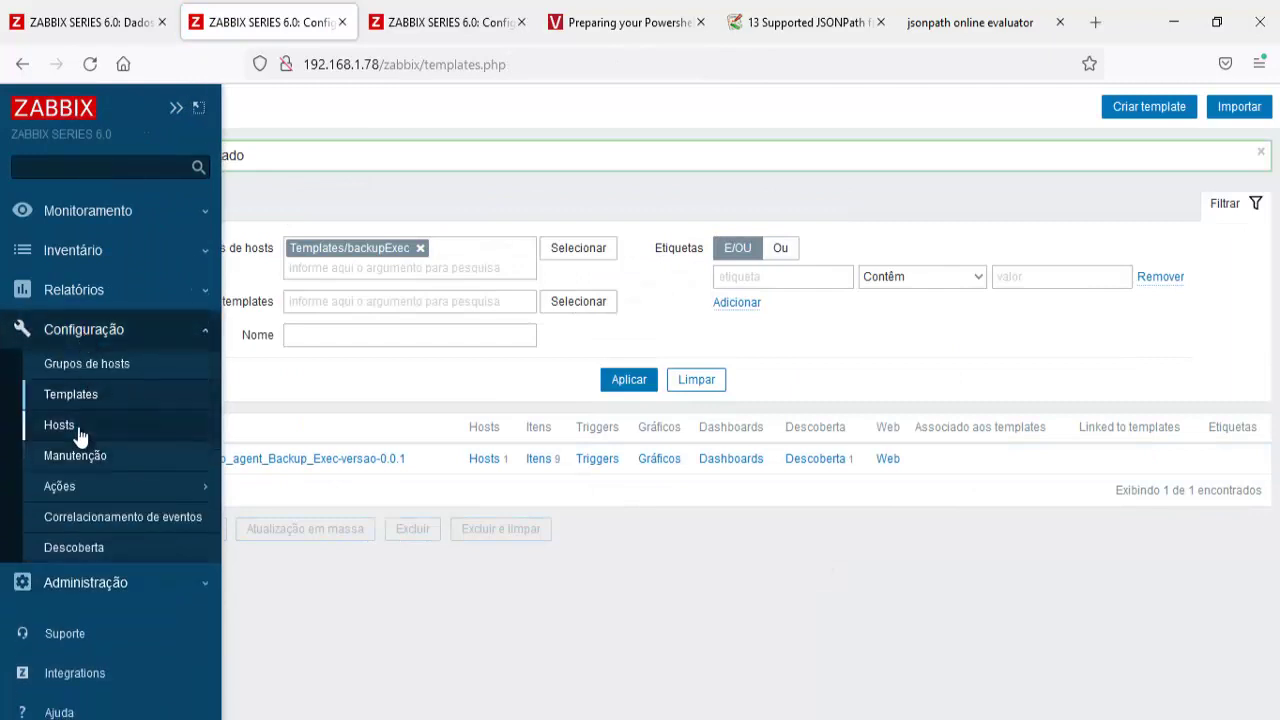
{"action": "left_click", "coordinate": [78, 428]}
{"action": "left_click", "coordinate": [630, 428]}
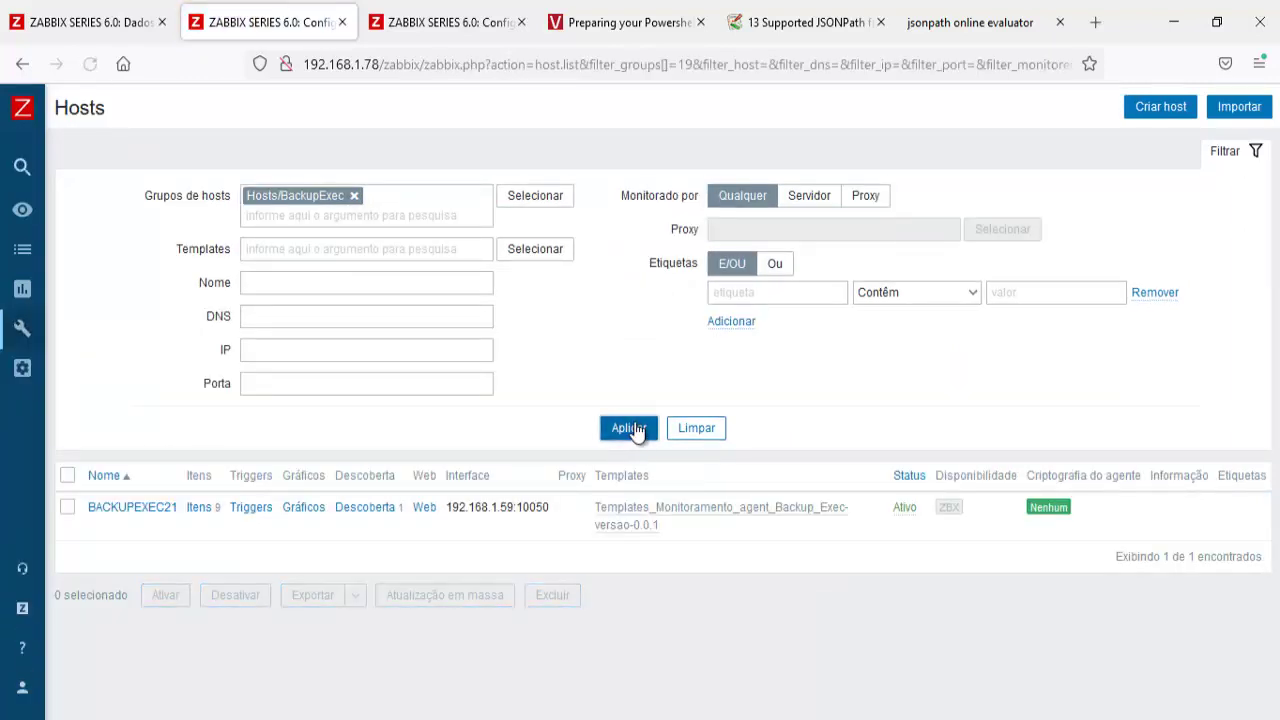
{"action": "left_click", "coordinate": [366, 510]}
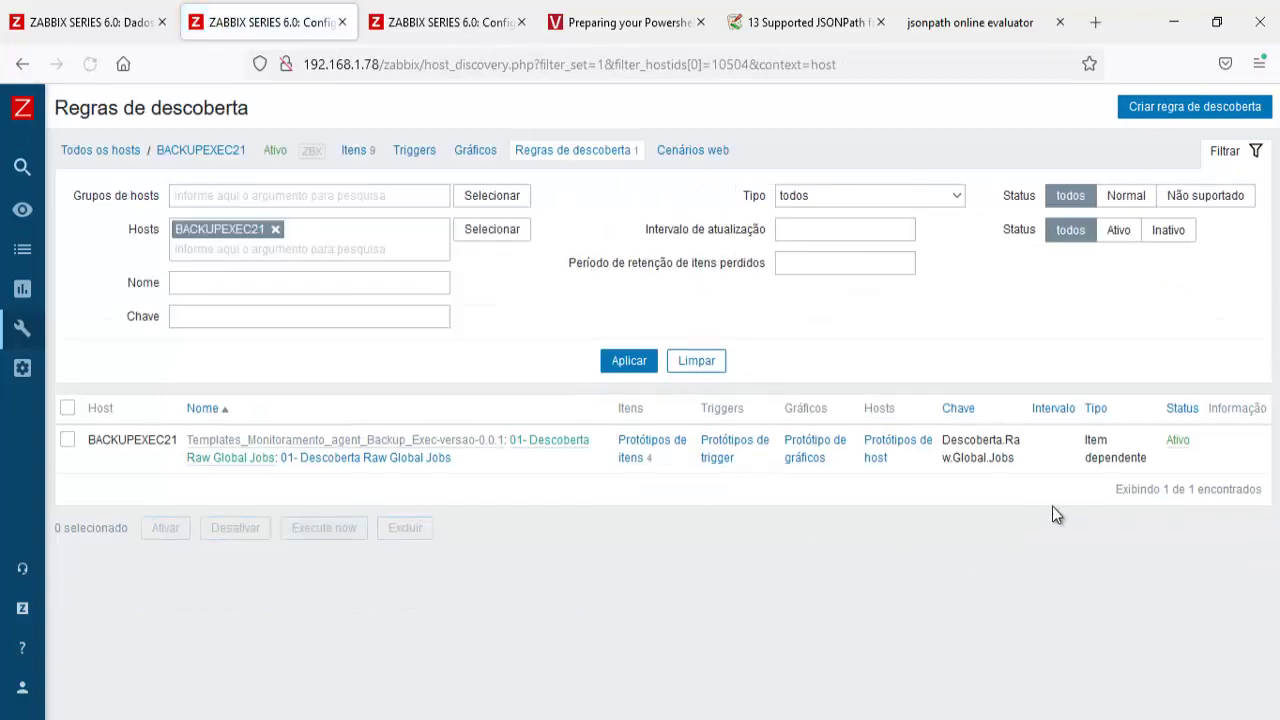
Return to the latest data and refresh it repeatedly to check for newly collected job values
{"action": "left_click", "coordinate": [18, 24]}
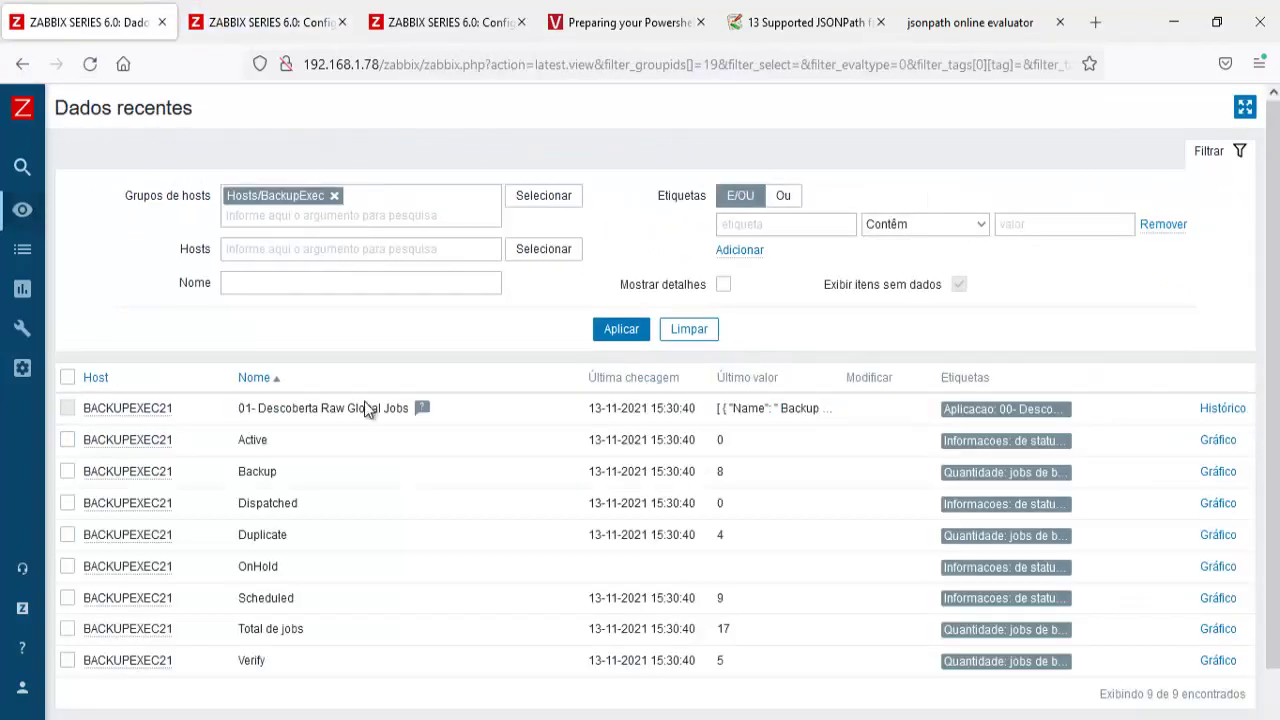
{"action": "left_click", "coordinate": [617, 333]}
{"action": "left_click", "coordinate": [617, 333]}
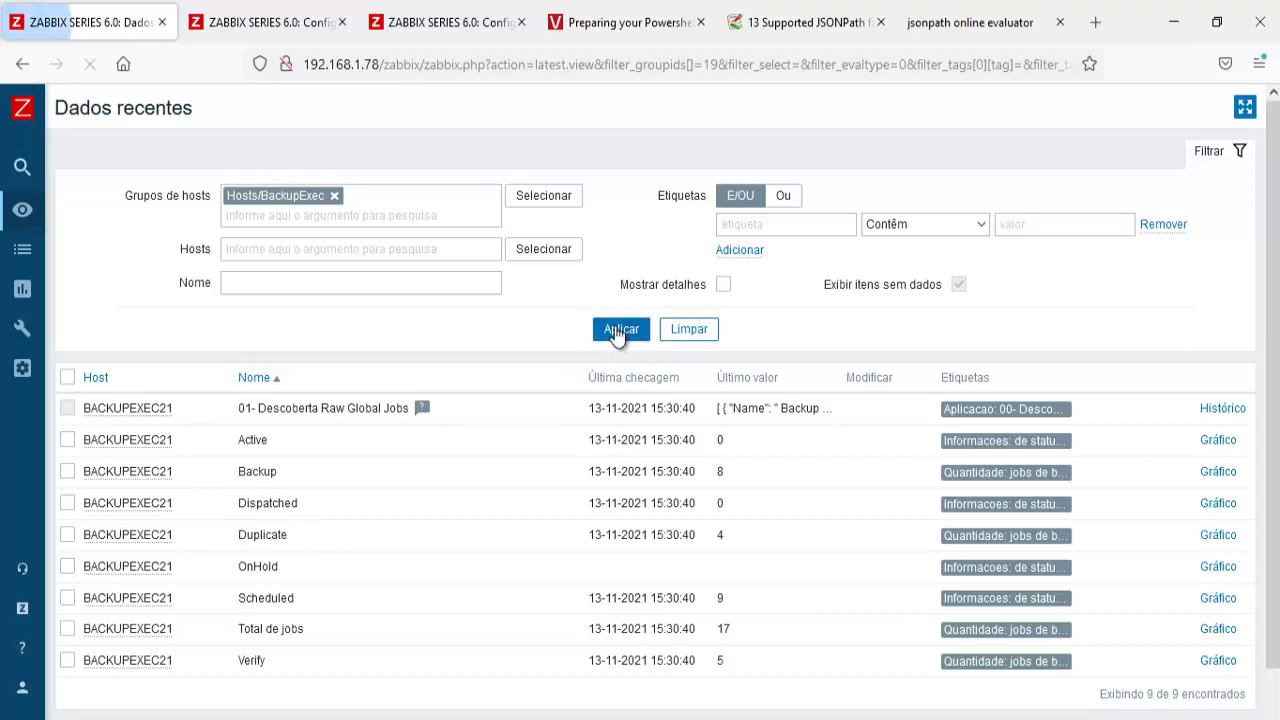
{"action": "left_click", "coordinate": [617, 333]}
{"action": "left_click", "coordinate": [617, 333]}
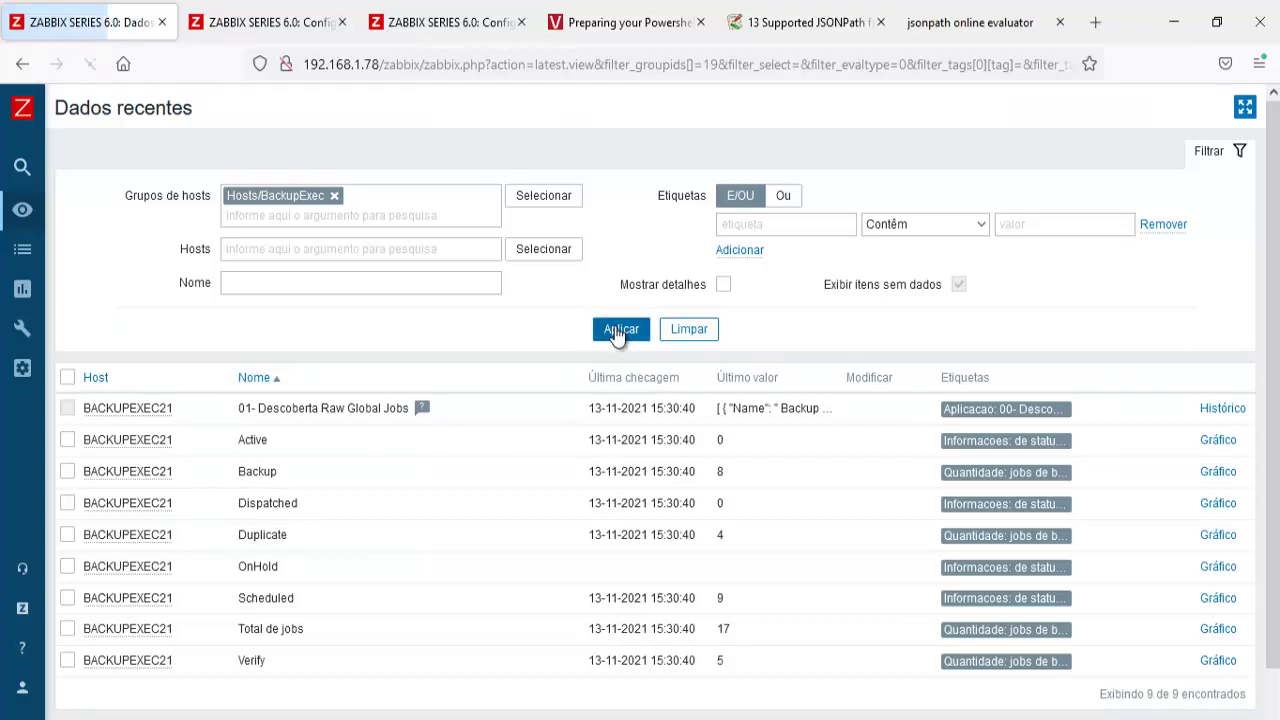
{"action": "left_click", "coordinate": [617, 333]}
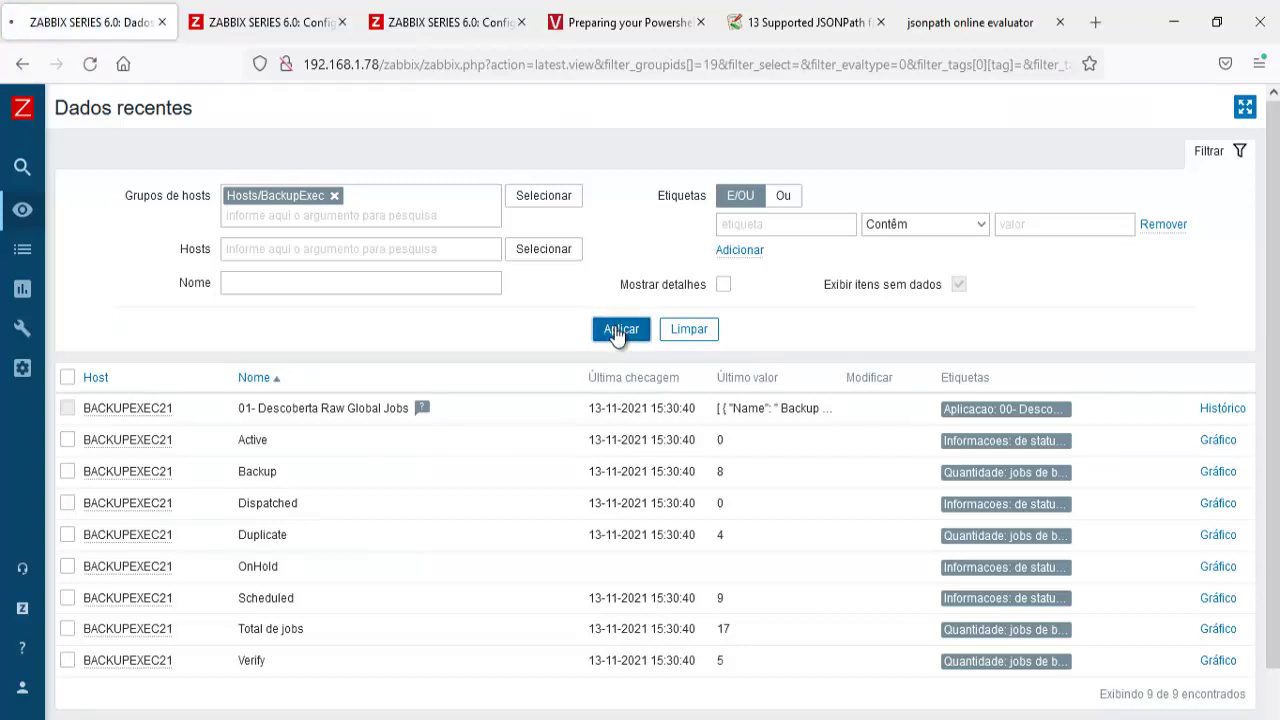
{"action": "left_click", "coordinate": [617, 333]}
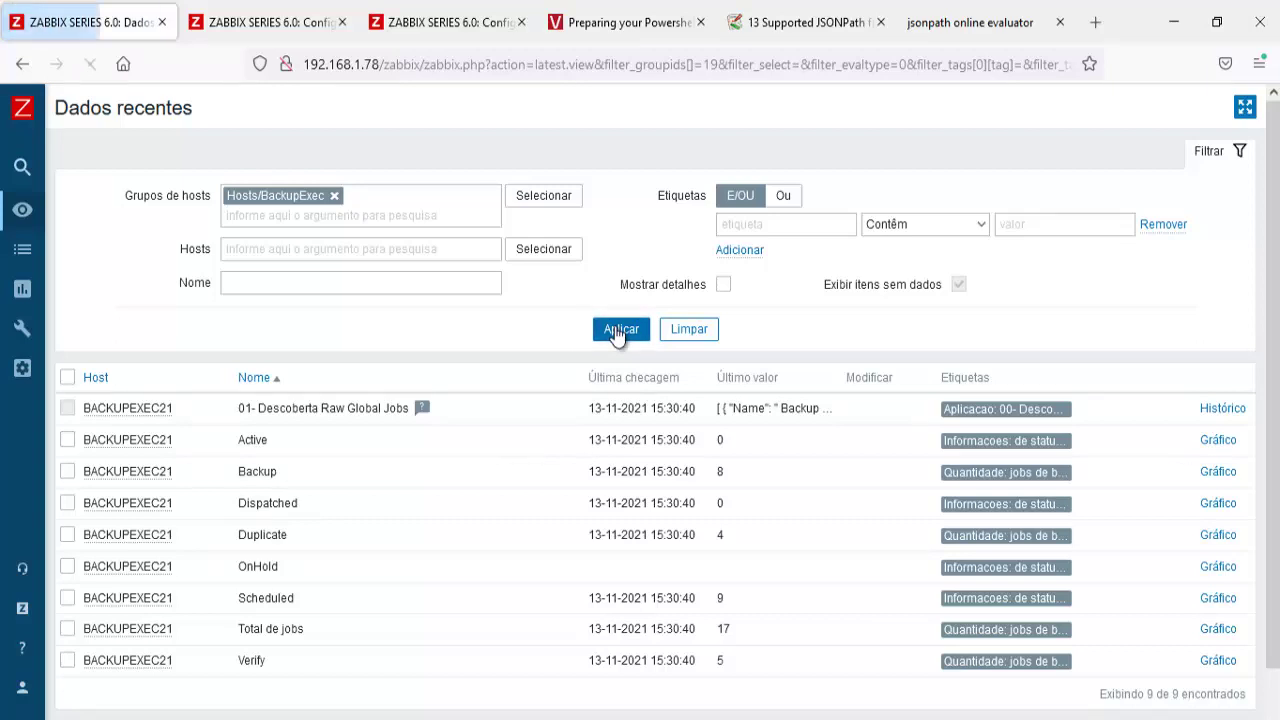
{"action": "left_click", "coordinate": [617, 333]}
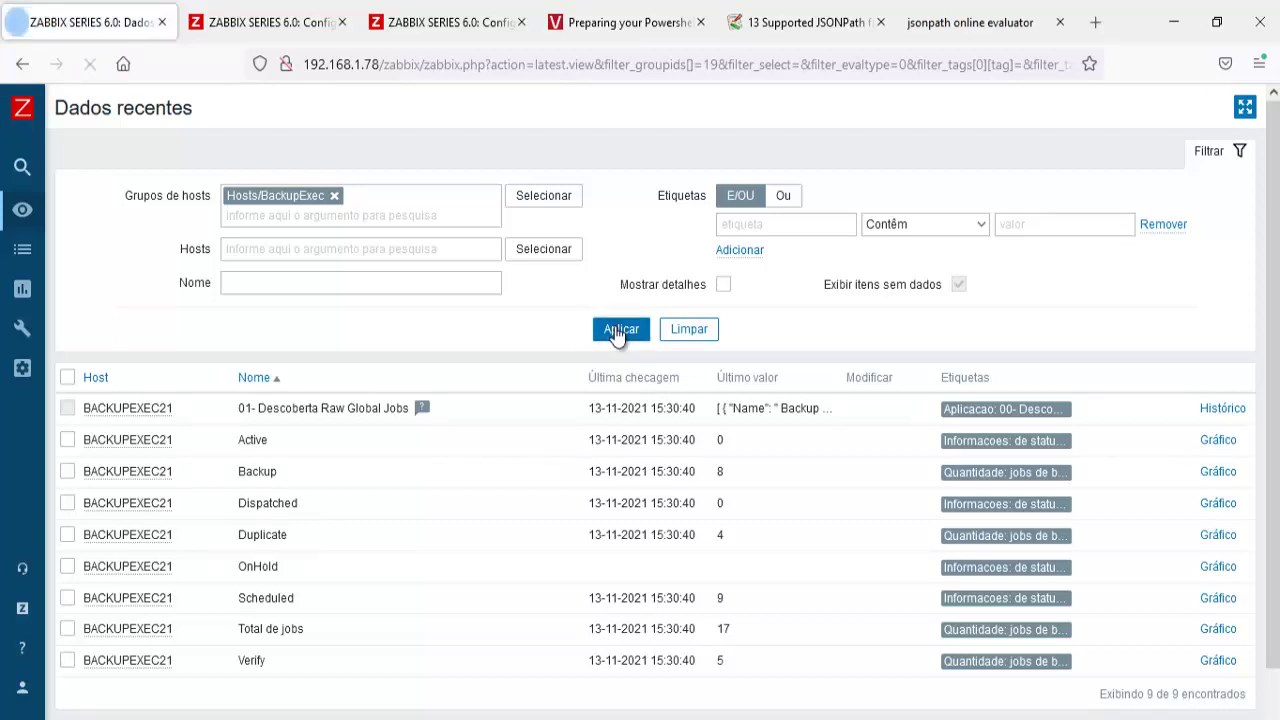
{"action": "left_click", "coordinate": [617, 333]}
{"action": "left_click", "coordinate": [617, 333]}
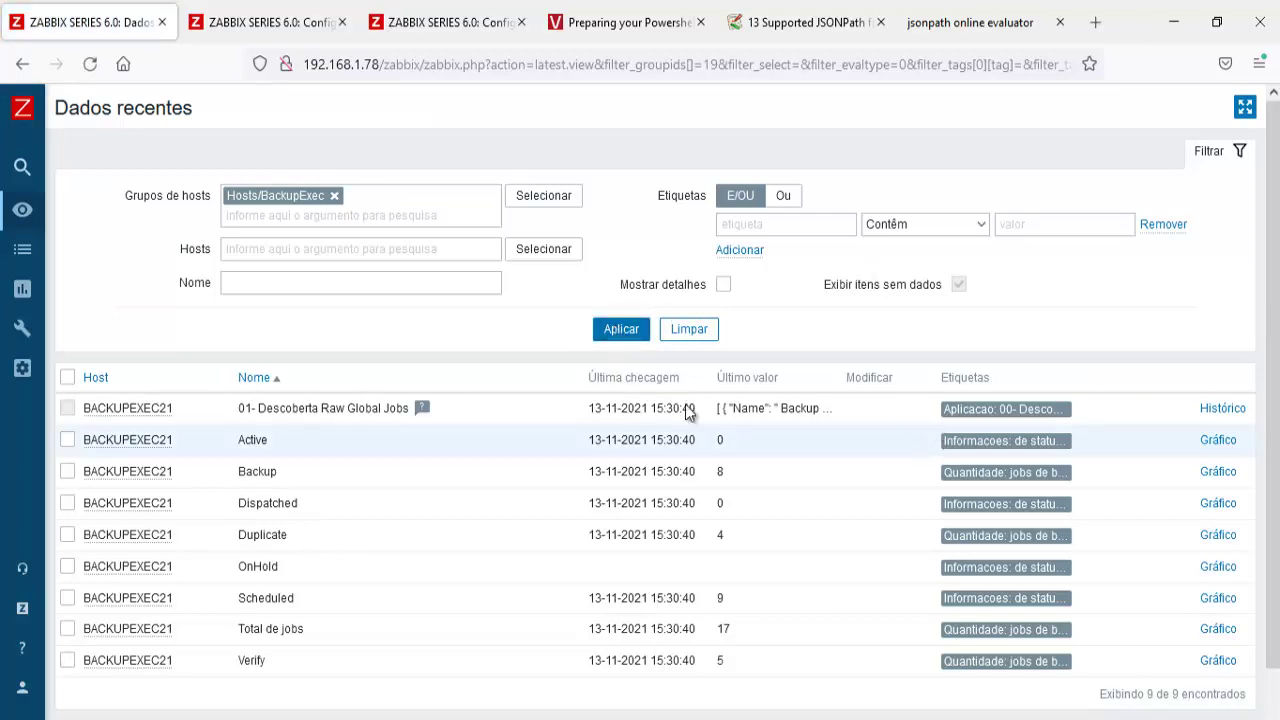
{"action": "left_click", "coordinate": [614, 333]}
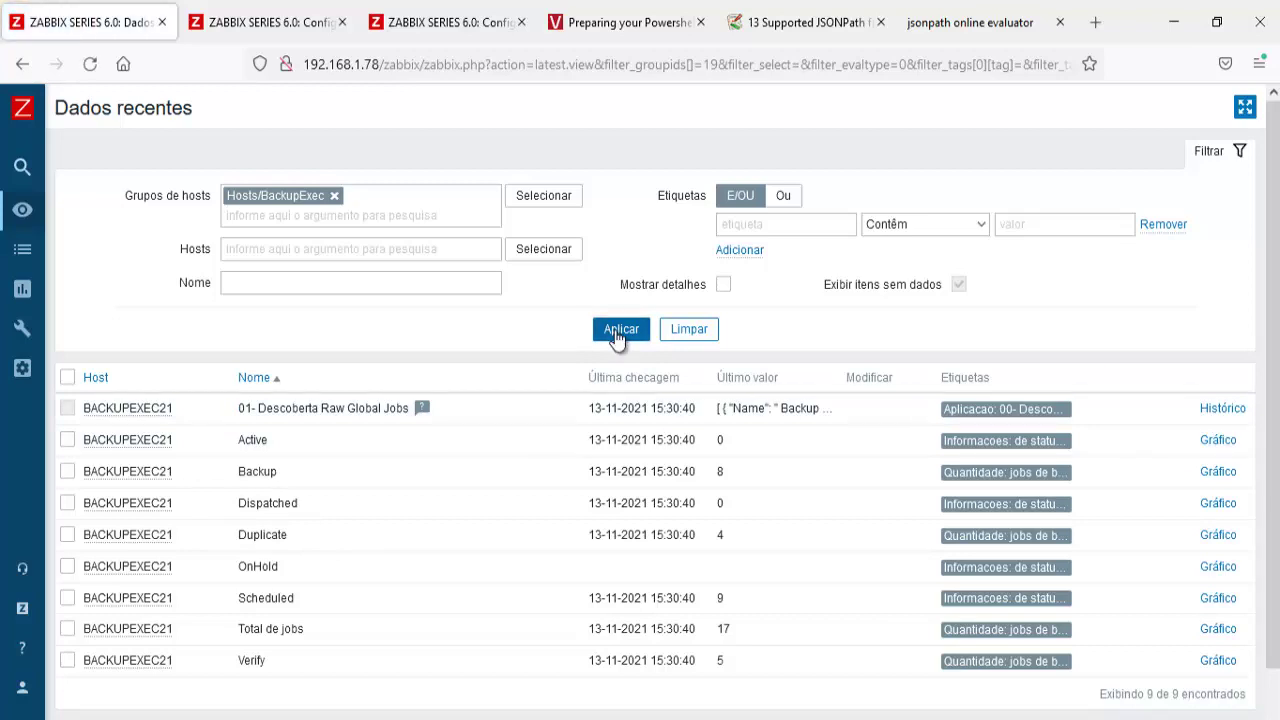
{"action": "left_click", "coordinate": [617, 333]}
{"action": "left_click", "coordinate": [617, 333]}
{"action": "left_click", "coordinate": [617, 333]}
{"action": "left_click", "coordinate": [617, 333]}
{"action": "left_click", "coordinate": [617, 333]}
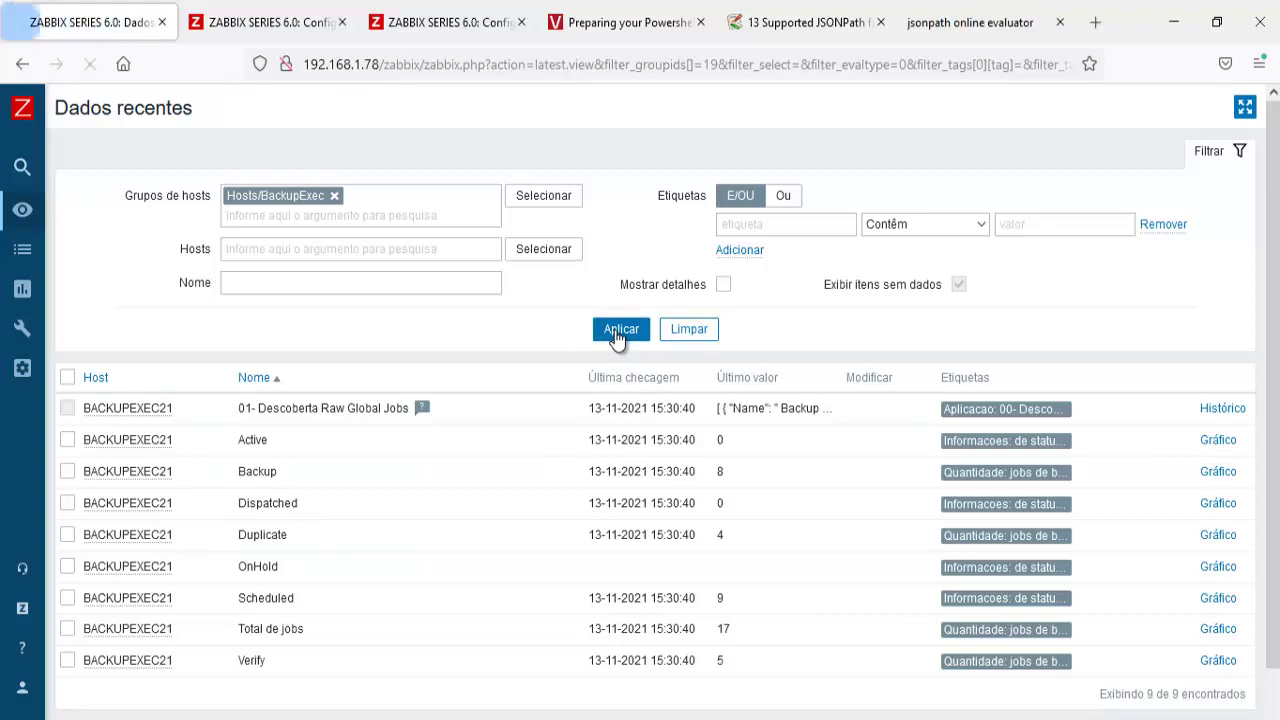
{"action": "left_click", "coordinate": [617, 333]}
{"action": "left_click", "coordinate": [617, 333]}
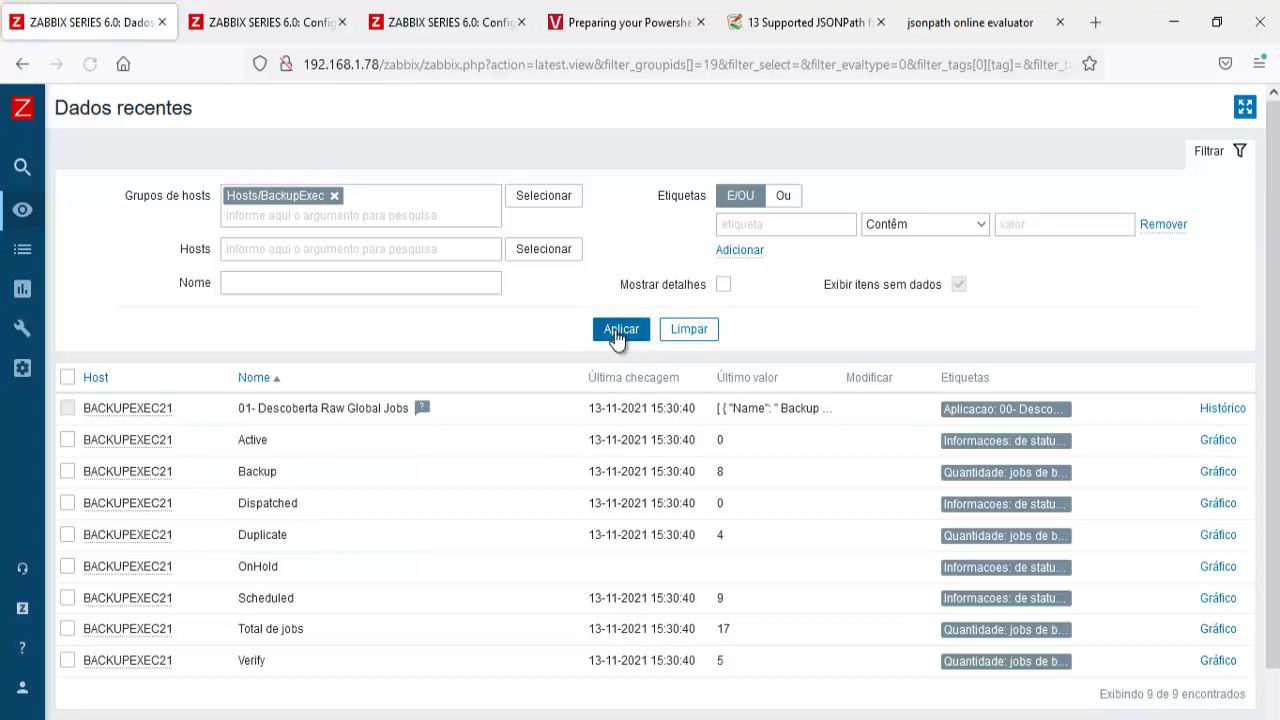
Open the filters of the template's 01- Descoberta Raw Global Jobs discovery rule and add a second filter row
{"action": "left_click", "coordinate": [466, 36]}
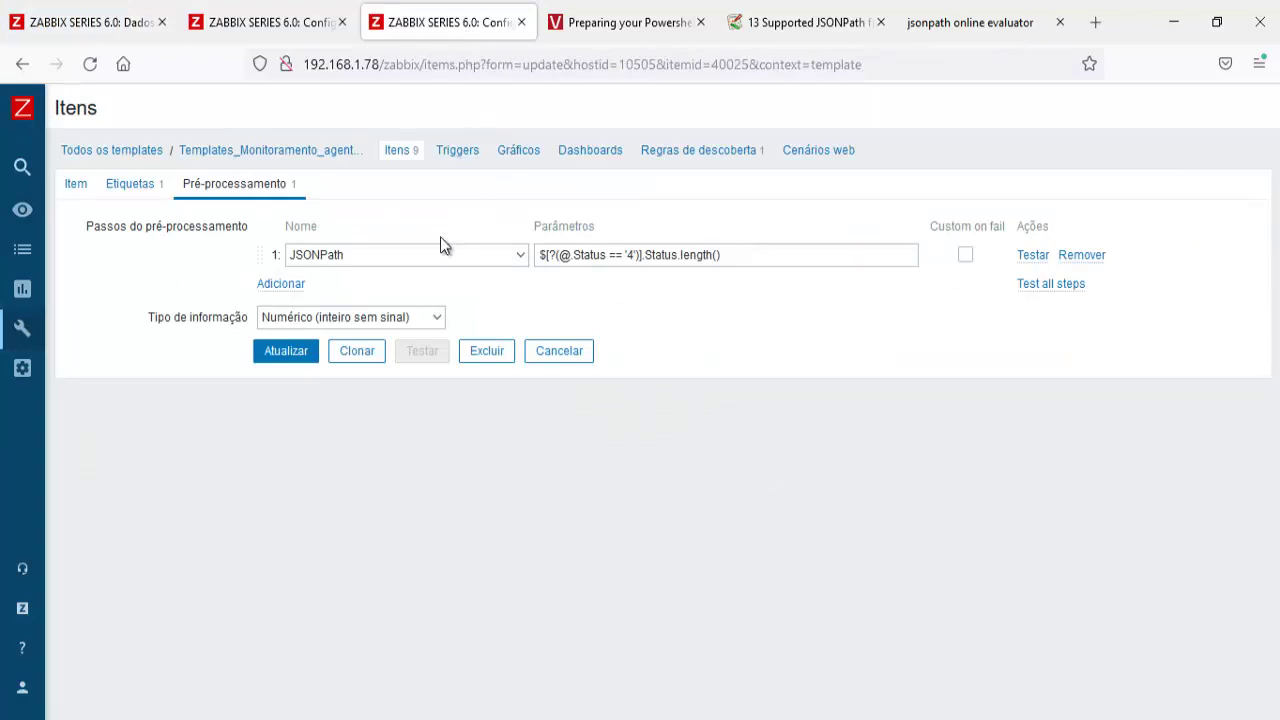
{"action": "left_click", "coordinate": [723, 160]}
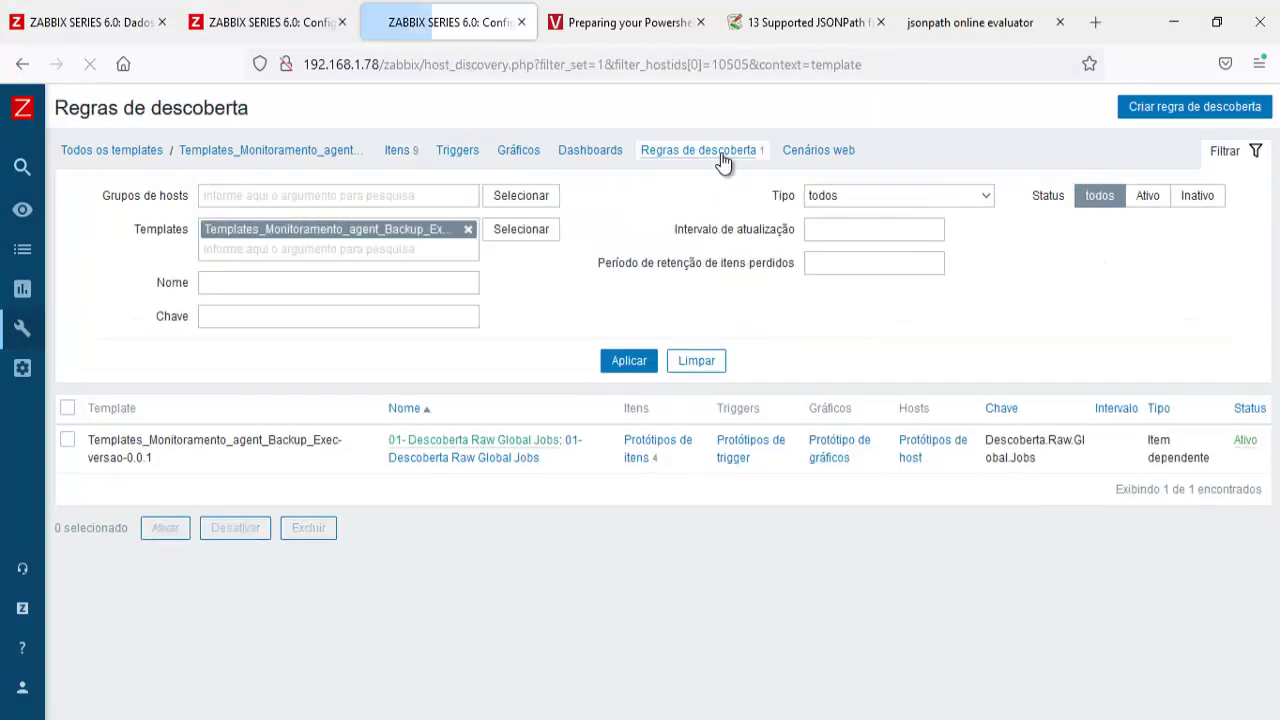
{"action": "left_click", "coordinate": [487, 462]}
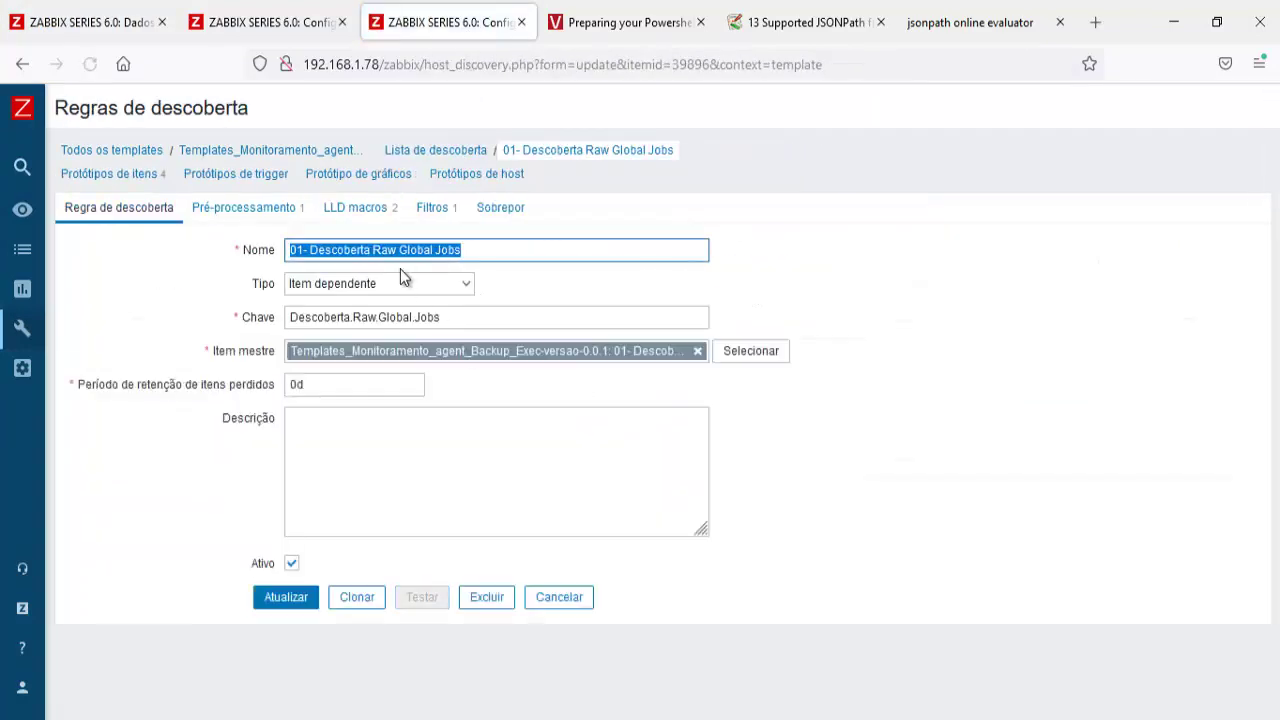
{"action": "left_click", "coordinate": [435, 210]}
{"action": "left_click", "coordinate": [300, 342]}
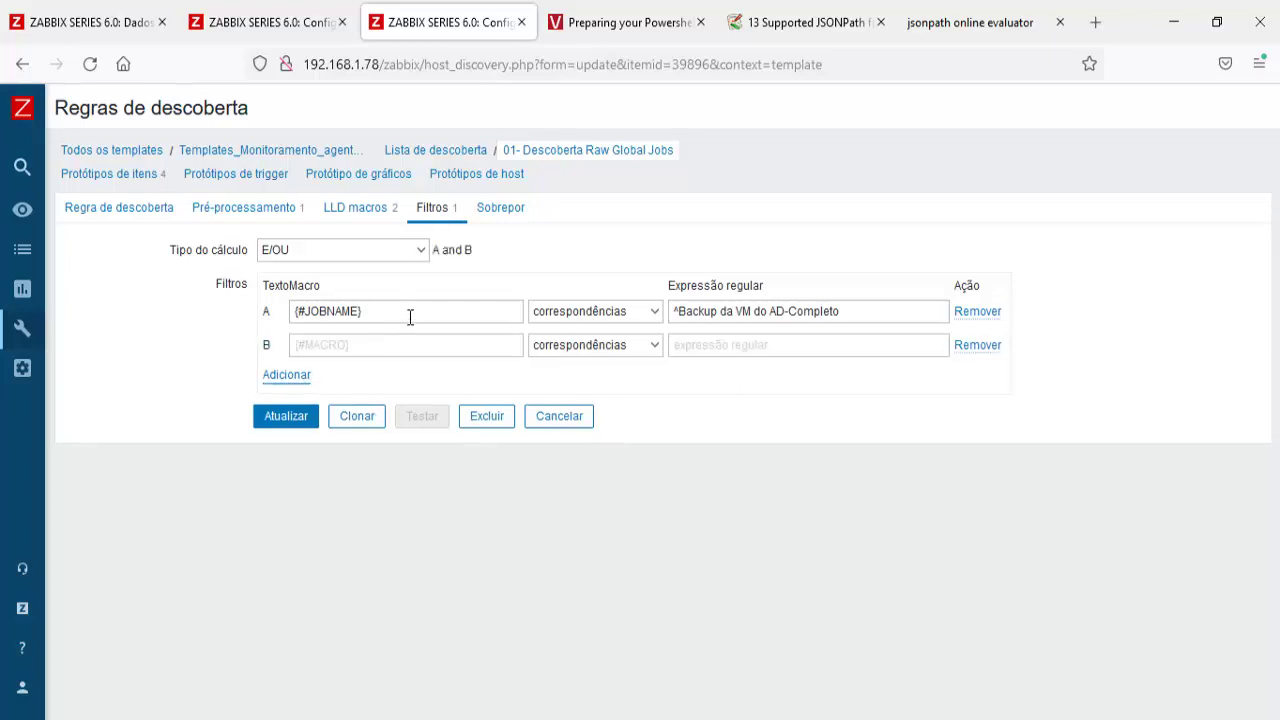
Set filter B to match {#JOBNAME} against ^ followed by the job name copied from filter A, and update the discovery rule
{"action": "left_click_drag", "start_coordinate": [408, 314], "coordinate": [236, 316]}
{"action": "left_click", "coordinate": [349, 346]}
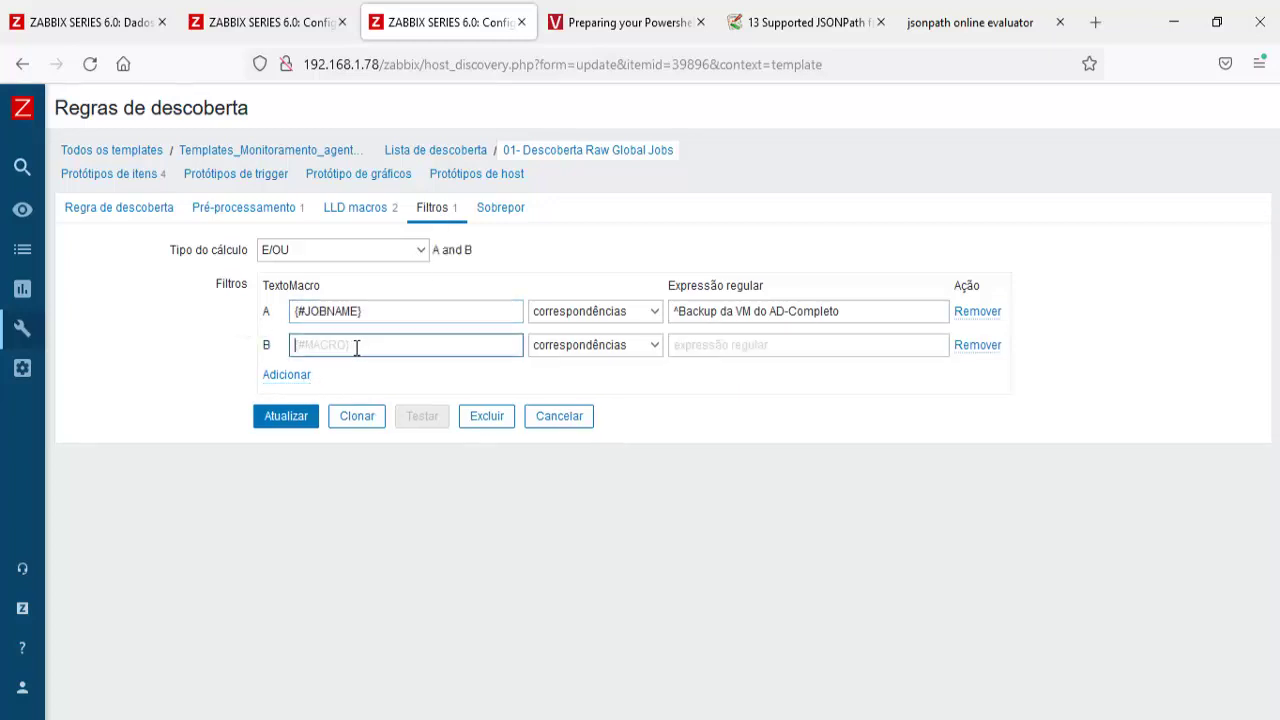
{"action": "type", "text": "{#JOBNAME}"}
{"action": "left_click", "coordinate": [820, 352]}
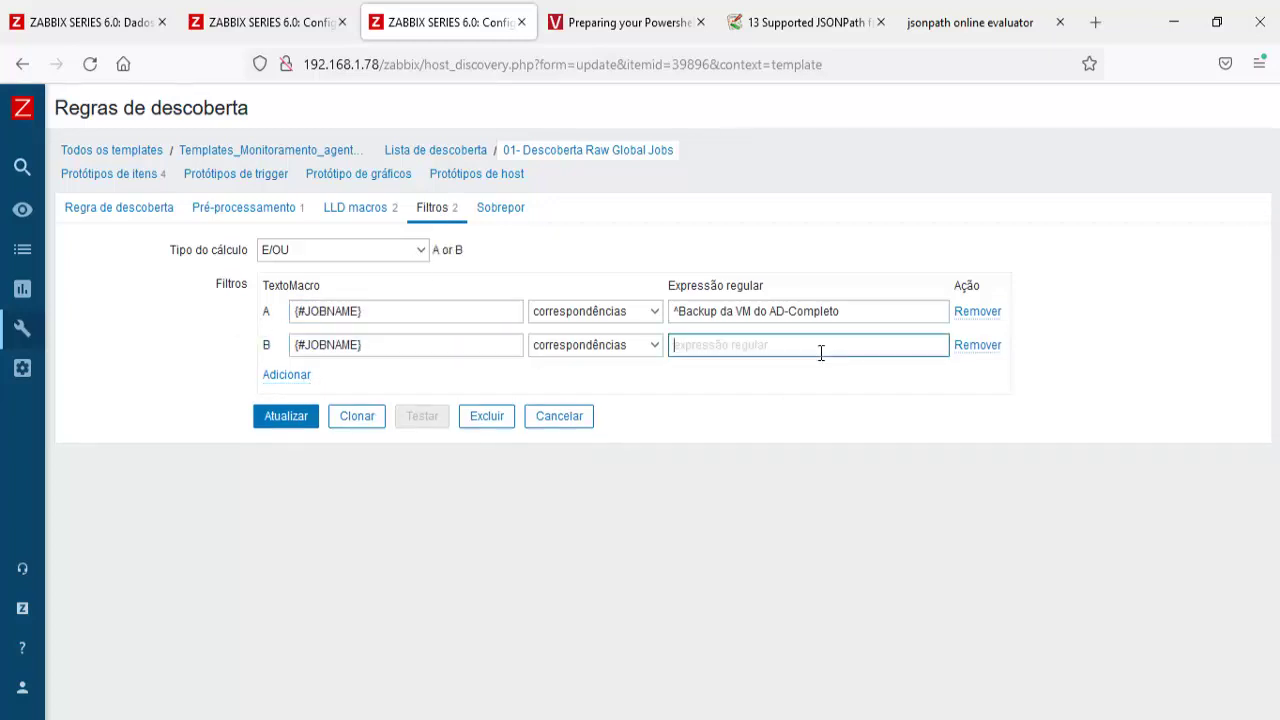
{"action": "type", "text": "^"}
{"action": "left_click_drag", "start_coordinate": [679, 311], "coordinate": [873, 316]}
{"action": "key", "text": "ctrl+c"}
{"action": "left_click", "coordinate": [814, 350]}
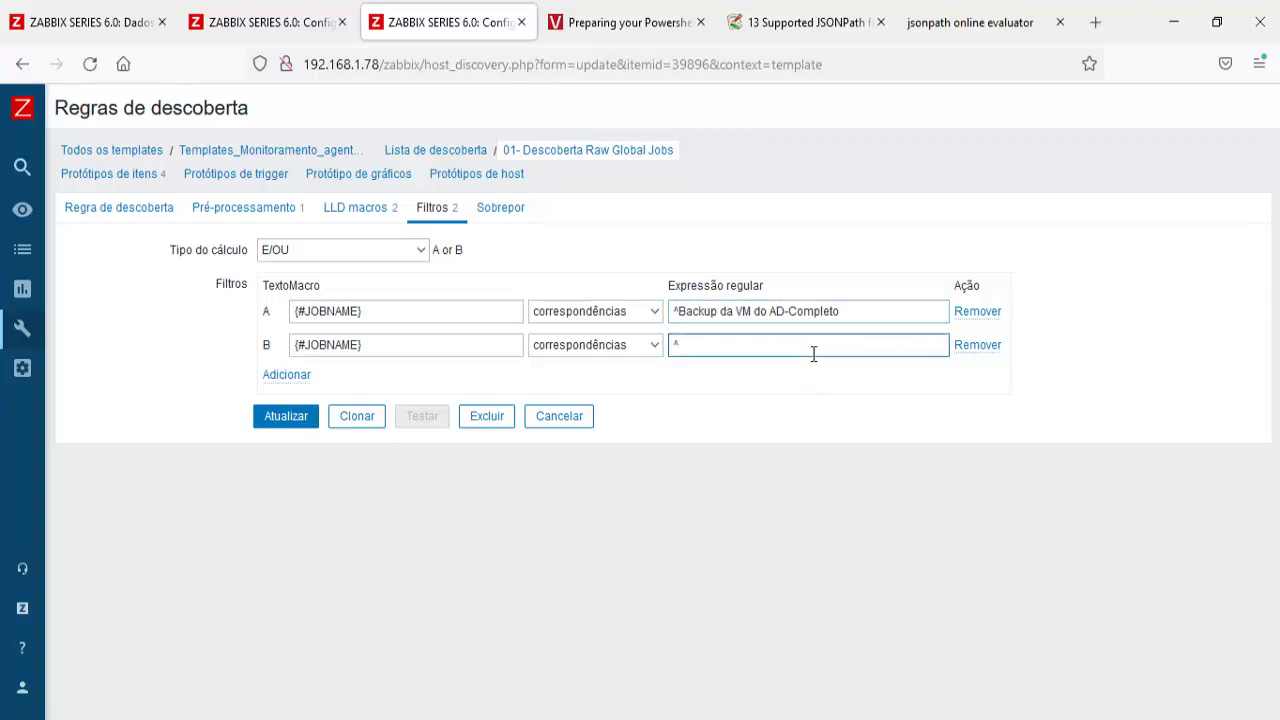
{"action": "key", "text": "ctrl+v"}
{"action": "left_click", "coordinate": [282, 418]}
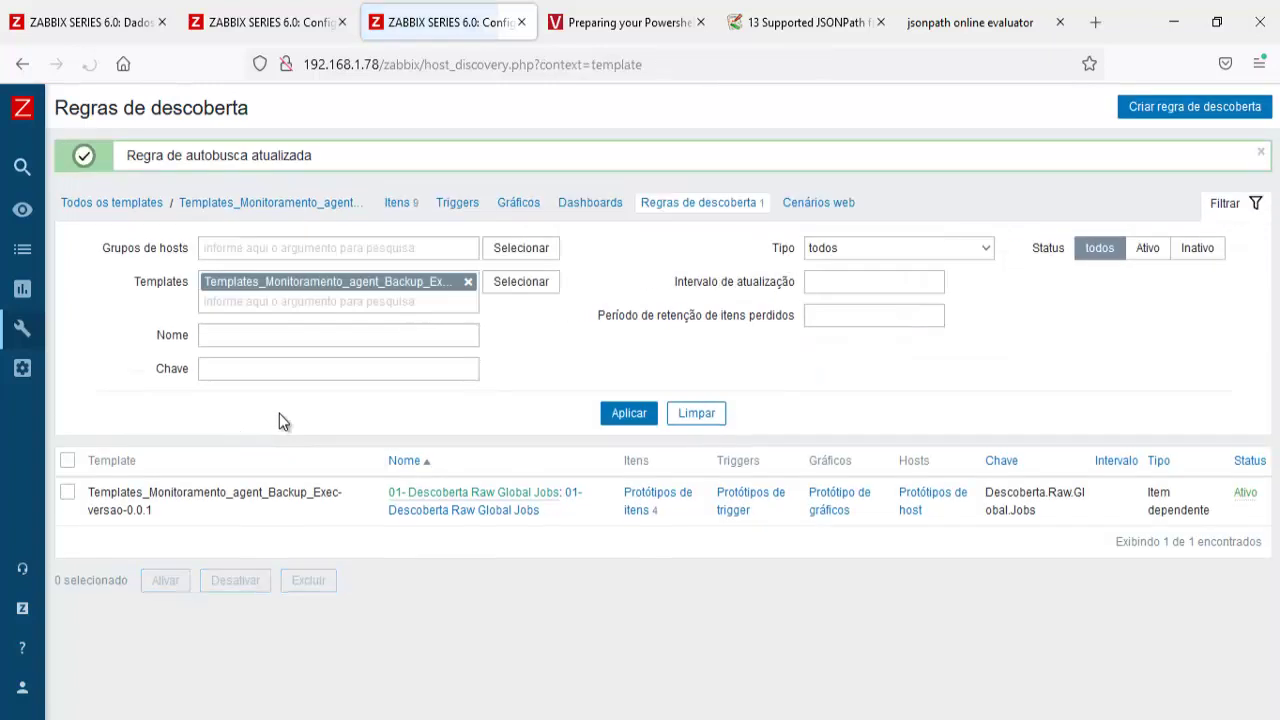
Refresh the latest data for Hosts/BackupExec repeatedly to check whether the filtered job items are discovered
{"action": "left_click", "coordinate": [140, 24]}
{"action": "left_click", "coordinate": [613, 333]}
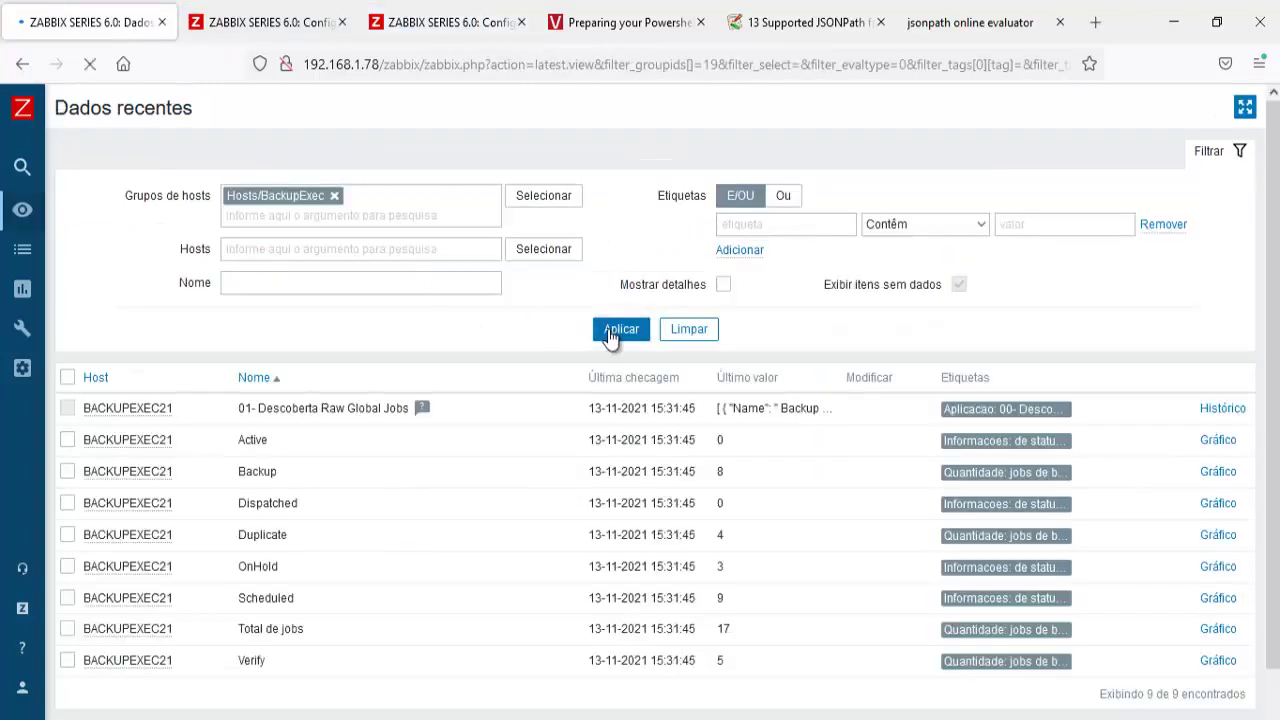
{"action": "left_click", "coordinate": [613, 333]}
{"action": "left_click", "coordinate": [611, 336]}
{"action": "left_click", "coordinate": [620, 331]}
{"action": "left_click", "coordinate": [621, 333]}
{"action": "left_click", "coordinate": [621, 333]}
{"action": "left_click", "coordinate": [621, 333]}
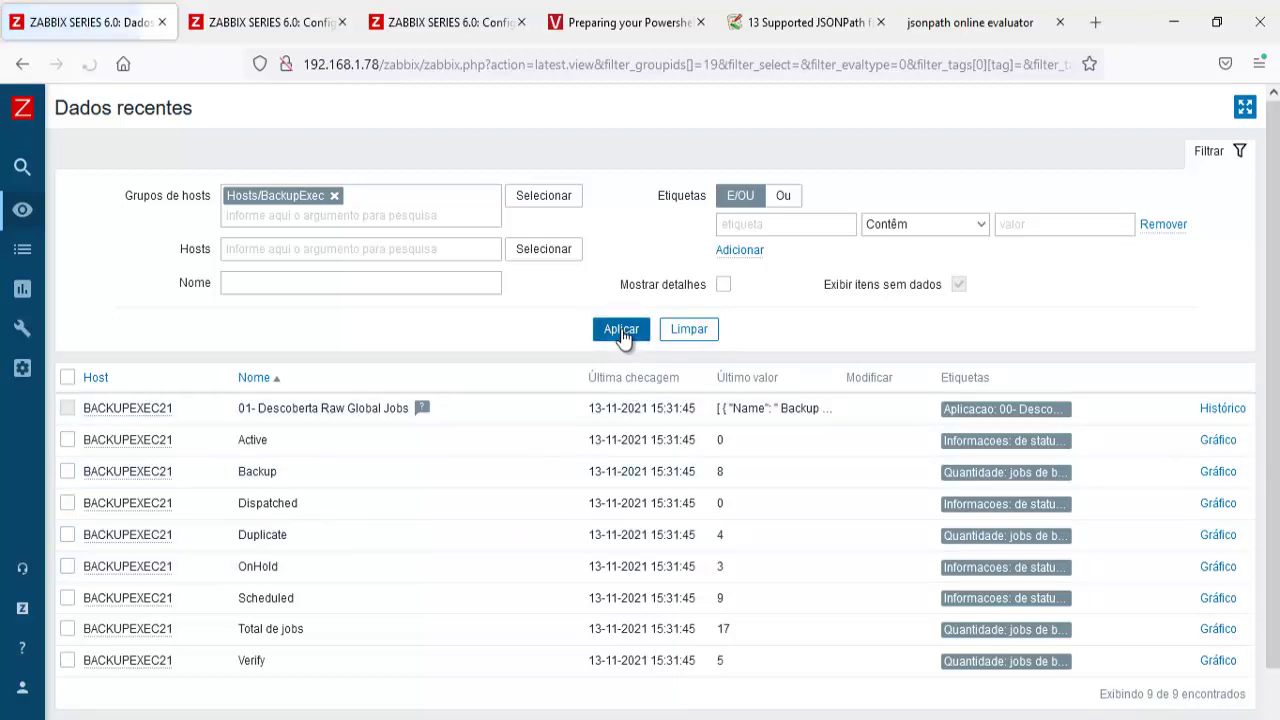
{"action": "left_click", "coordinate": [621, 333]}
{"action": "left_click", "coordinate": [621, 333]}
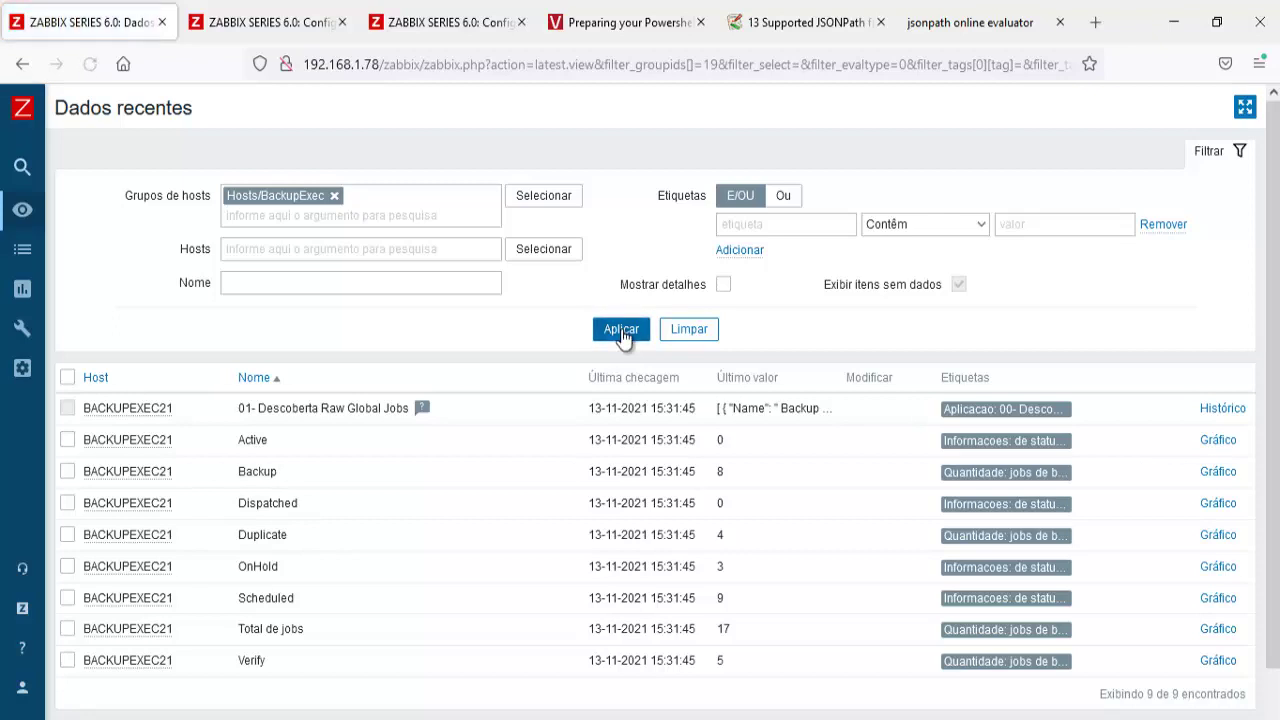
{"action": "left_click", "coordinate": [621, 333]}
{"action": "left_click", "coordinate": [621, 333]}
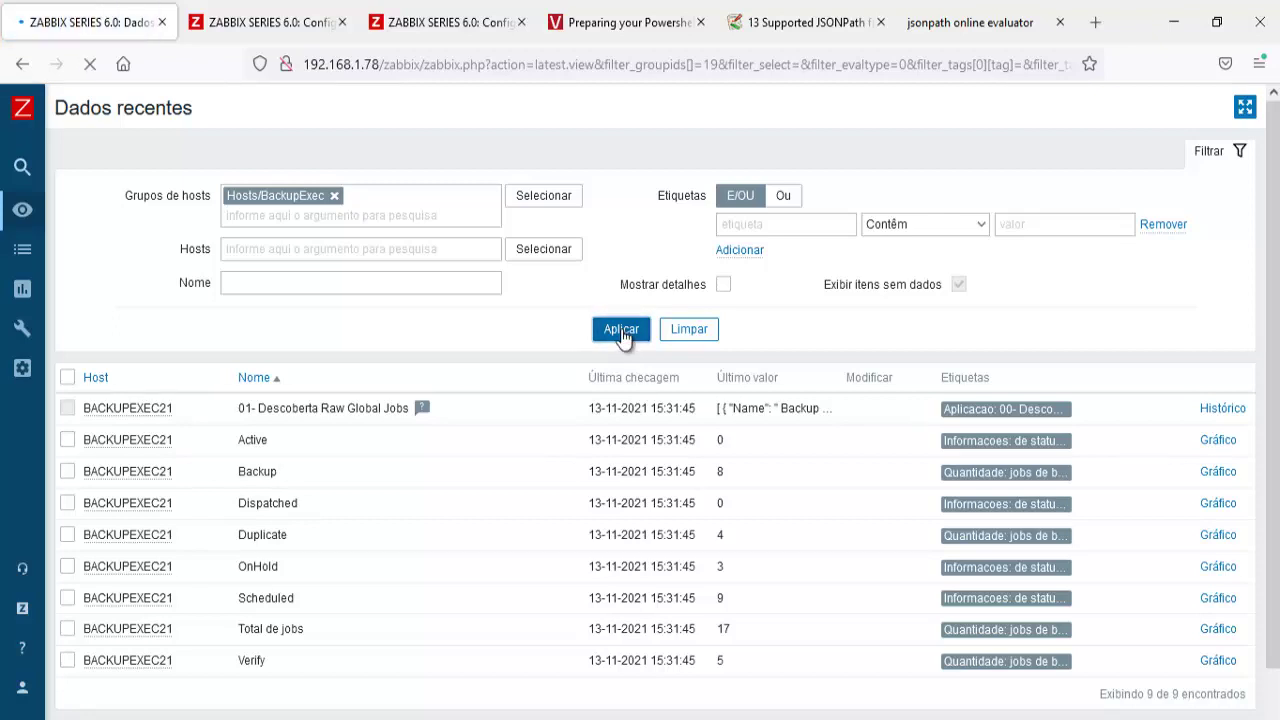
{"action": "left_click", "coordinate": [621, 333]}
{"action": "left_click", "coordinate": [621, 333]}
{"action": "left_click", "coordinate": [621, 333]}
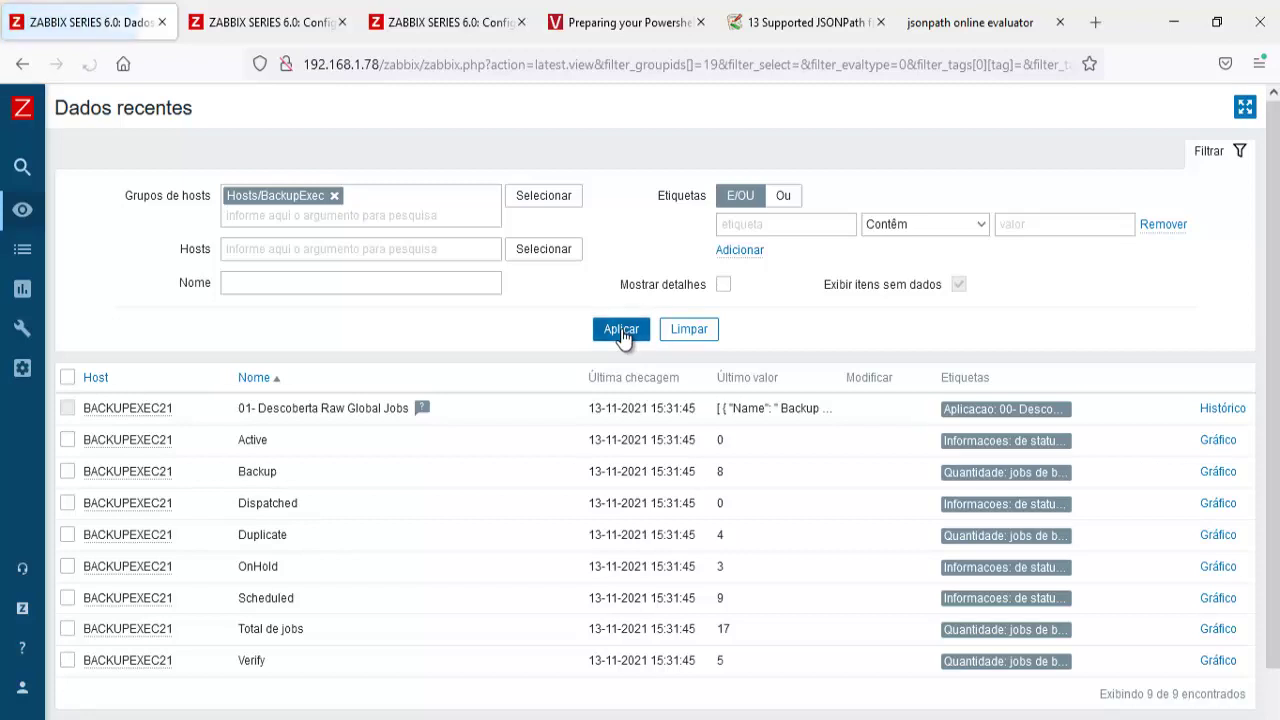
{"action": "left_click", "coordinate": [621, 333]}
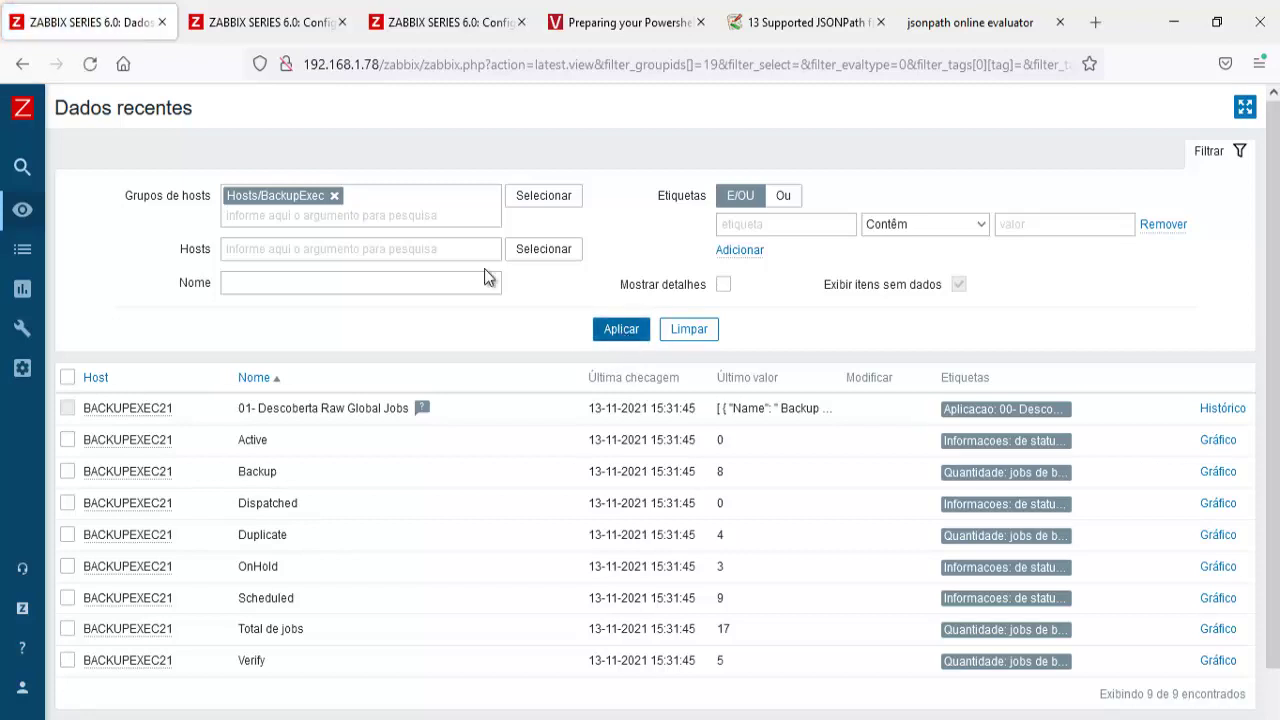
Check host BACKUPEXEC21's discovery rules, then review the last check and value of 01- Descoberta Raw Global Jobs in the latest data
{"action": "left_click", "coordinate": [265, 22]}
{"action": "left_click", "coordinate": [588, 155]}
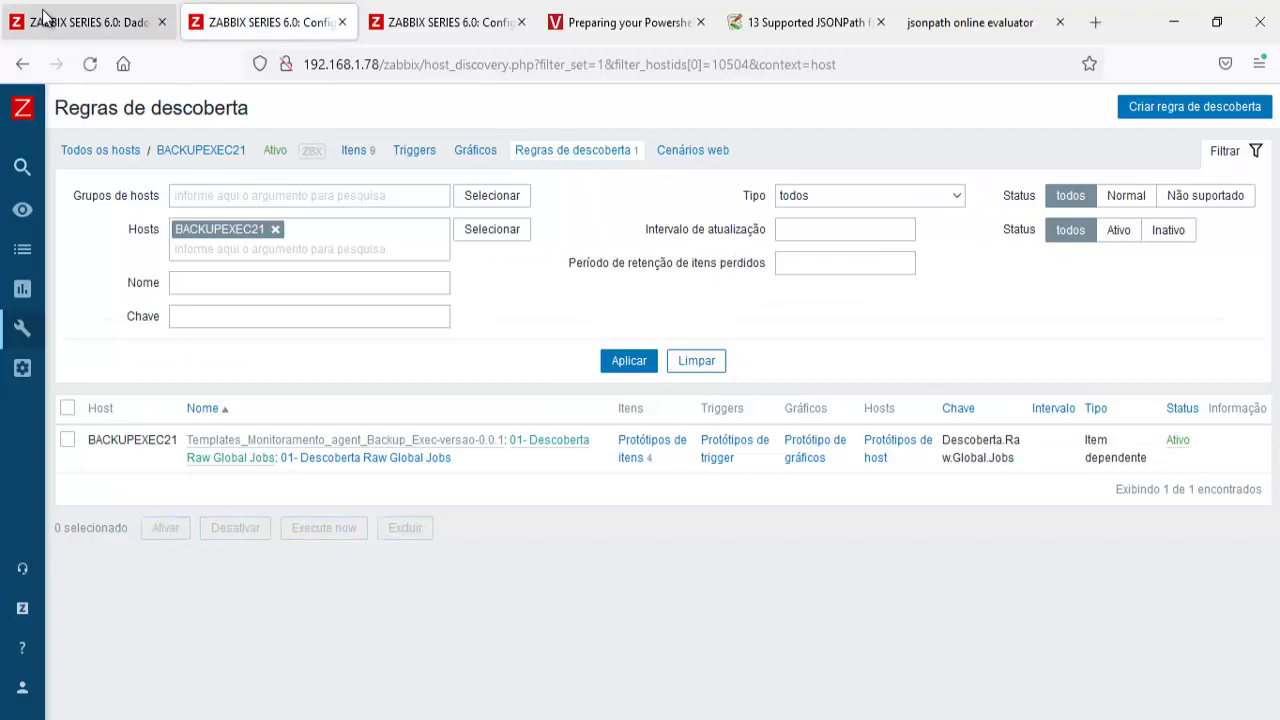
{"action": "left_click", "coordinate": [42, 15]}
{"action": "left_click", "coordinate": [619, 330]}
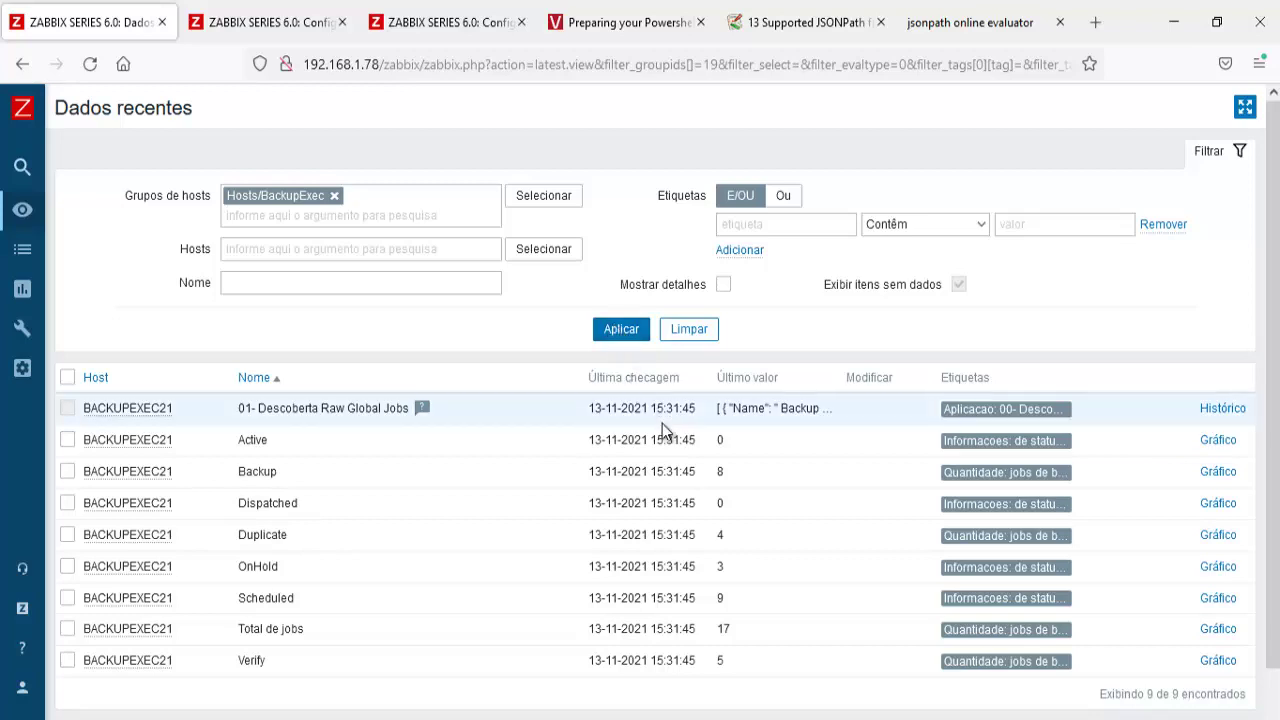
{"action": "left_click_drag", "start_coordinate": [638, 408], "coordinate": [847, 421]}
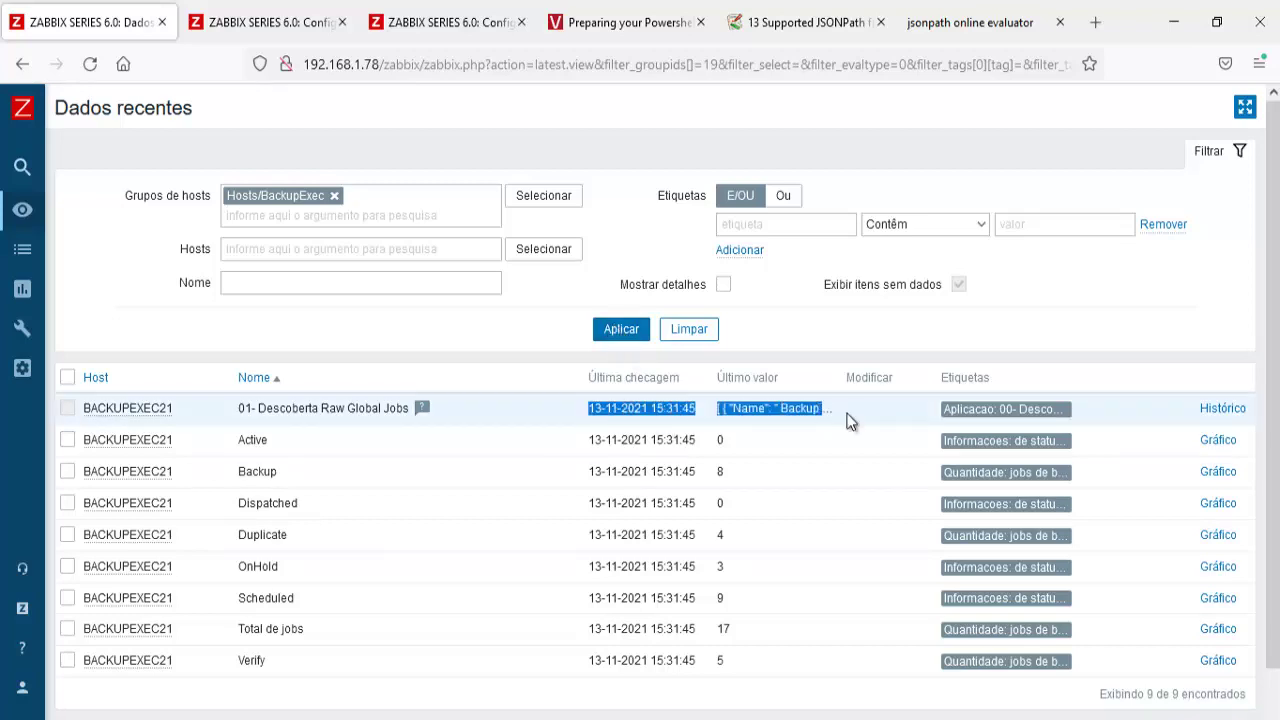
{"action": "left_click", "coordinate": [380, 408]}
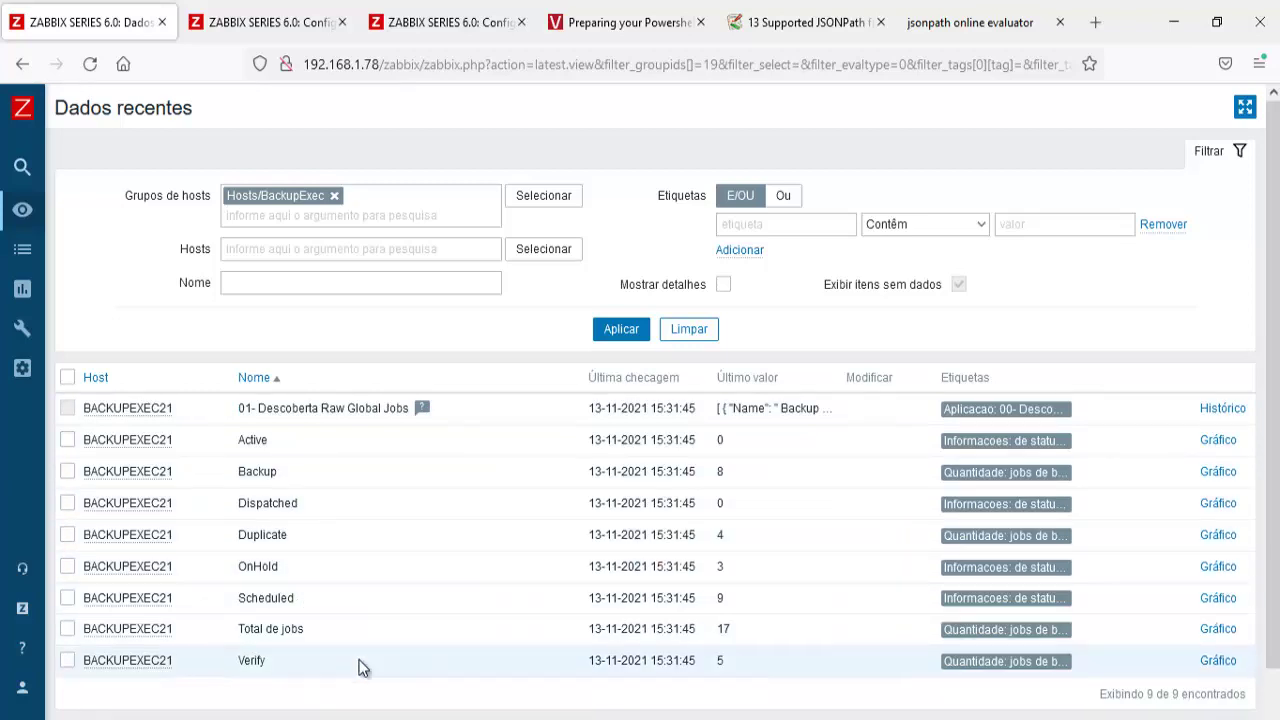
{"action": "left_click", "coordinate": [620, 338]}
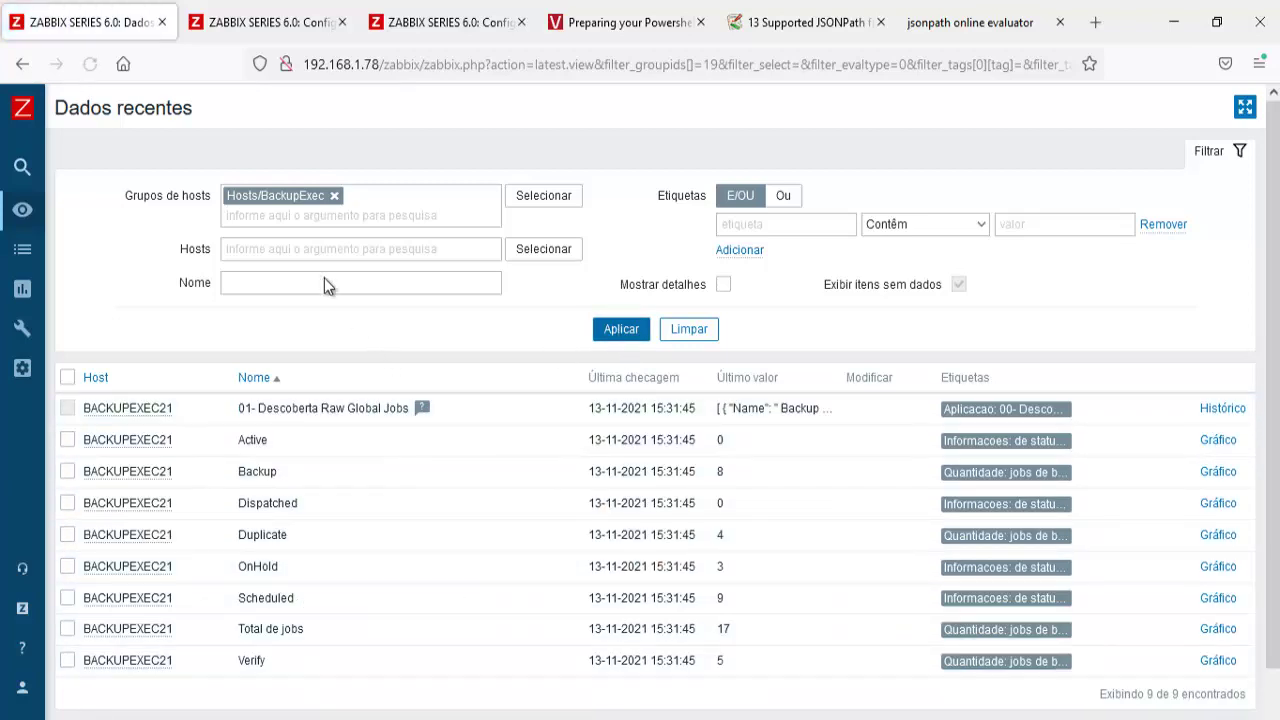
Open the item prototypes of the template's 01- Descoberta Raw Global Jobs discovery rule for review
{"action": "left_click", "coordinate": [440, 30]}
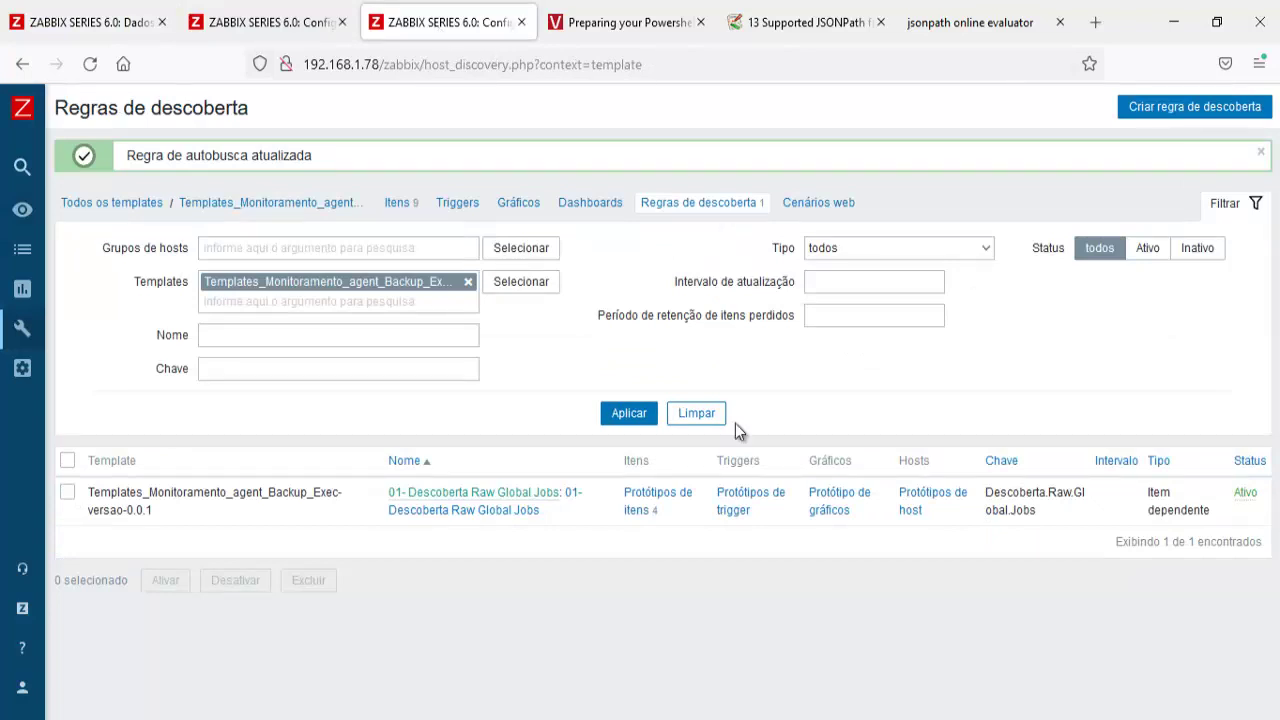
{"action": "left_click", "coordinate": [516, 509]}
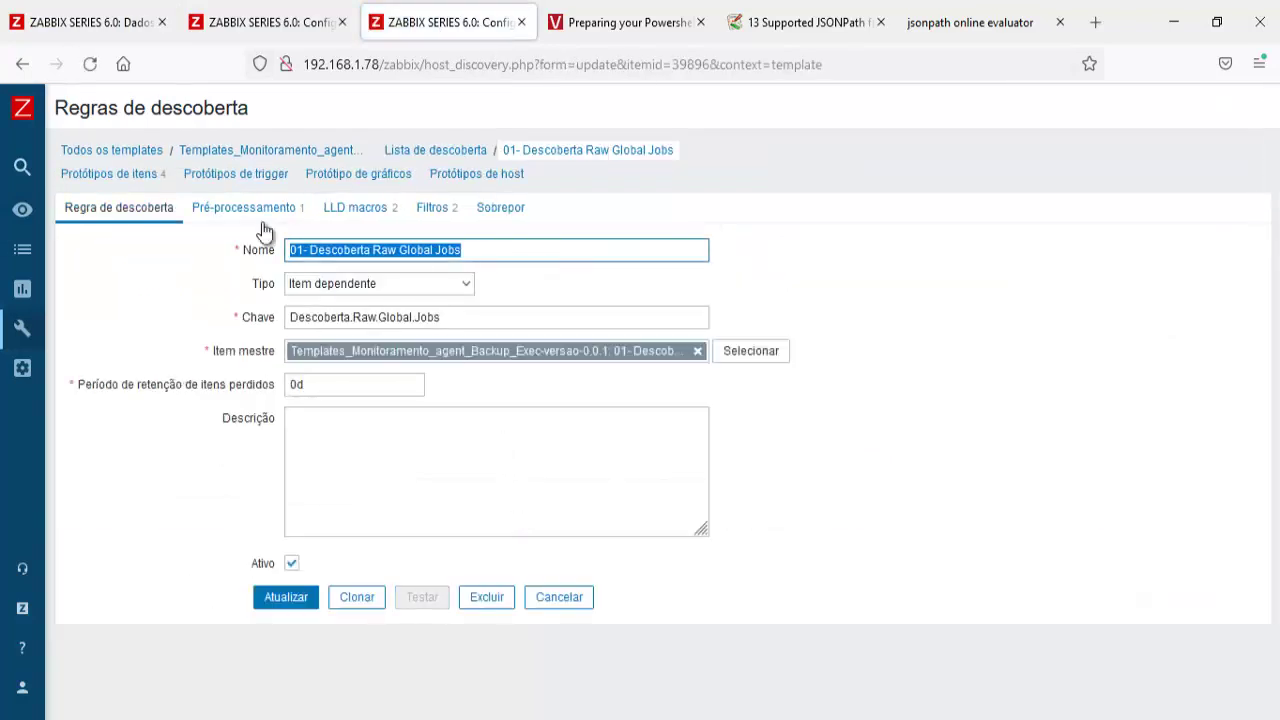
{"action": "left_click", "coordinate": [140, 176]}
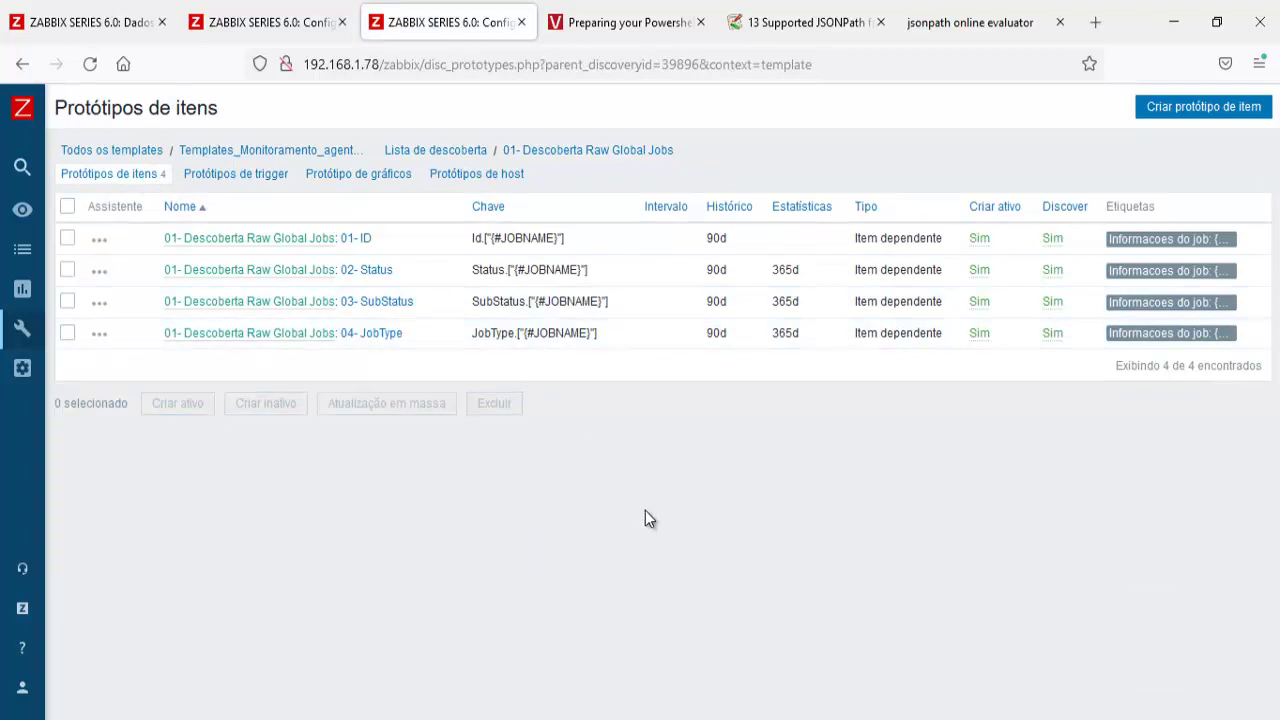
Return to the latest data and refresh it to check the 01- ID, 02- Status, 03- SubStatus and 04- JobType items for values
{"action": "left_click", "coordinate": [88, 22]}
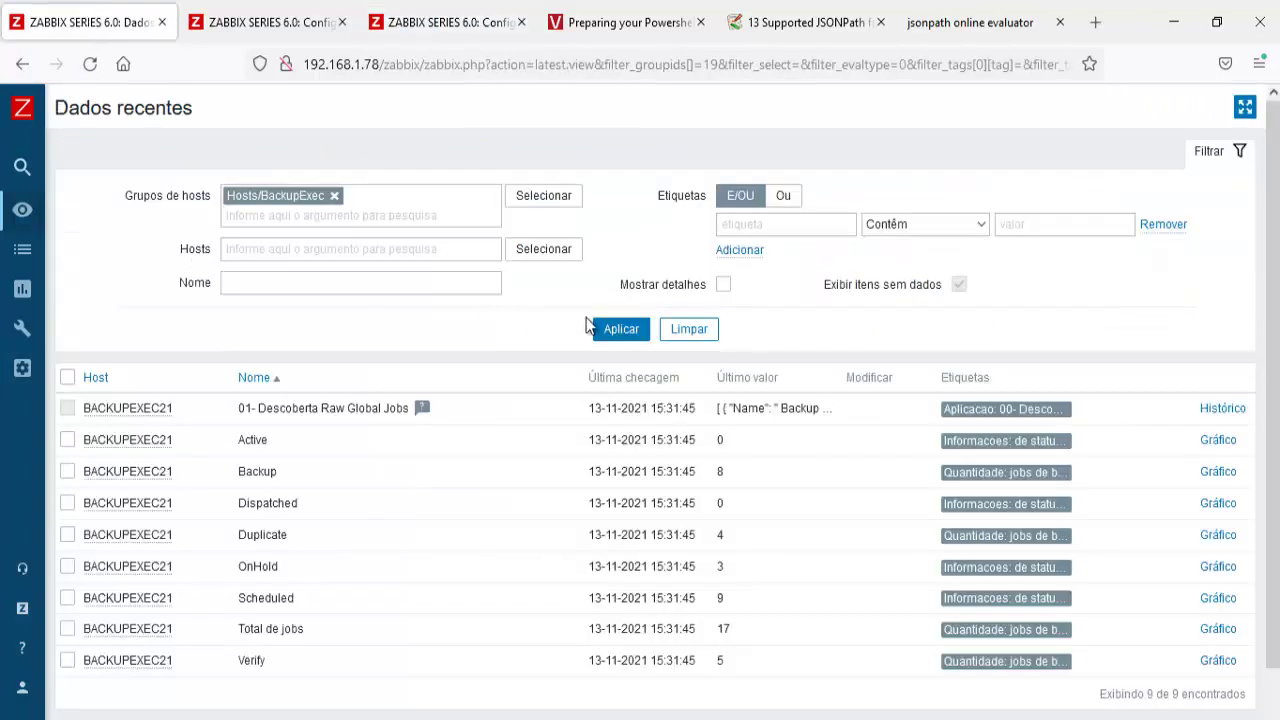
{"action": "left_click", "coordinate": [604, 330]}
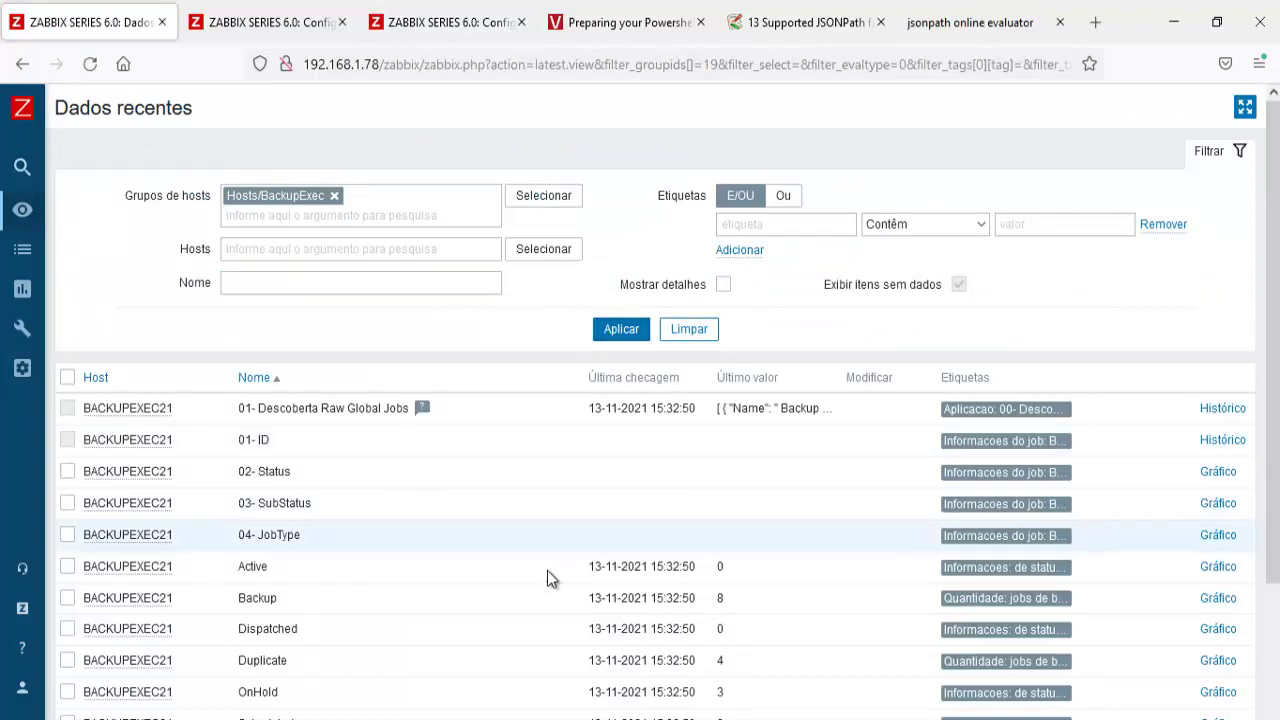
{"action": "scroll", "coordinate": [560, 510], "scroll_direction": "down", "scroll_amount": 1}
{"action": "scroll", "coordinate": [560, 510], "scroll_direction": "down", "scroll_amount": 1}
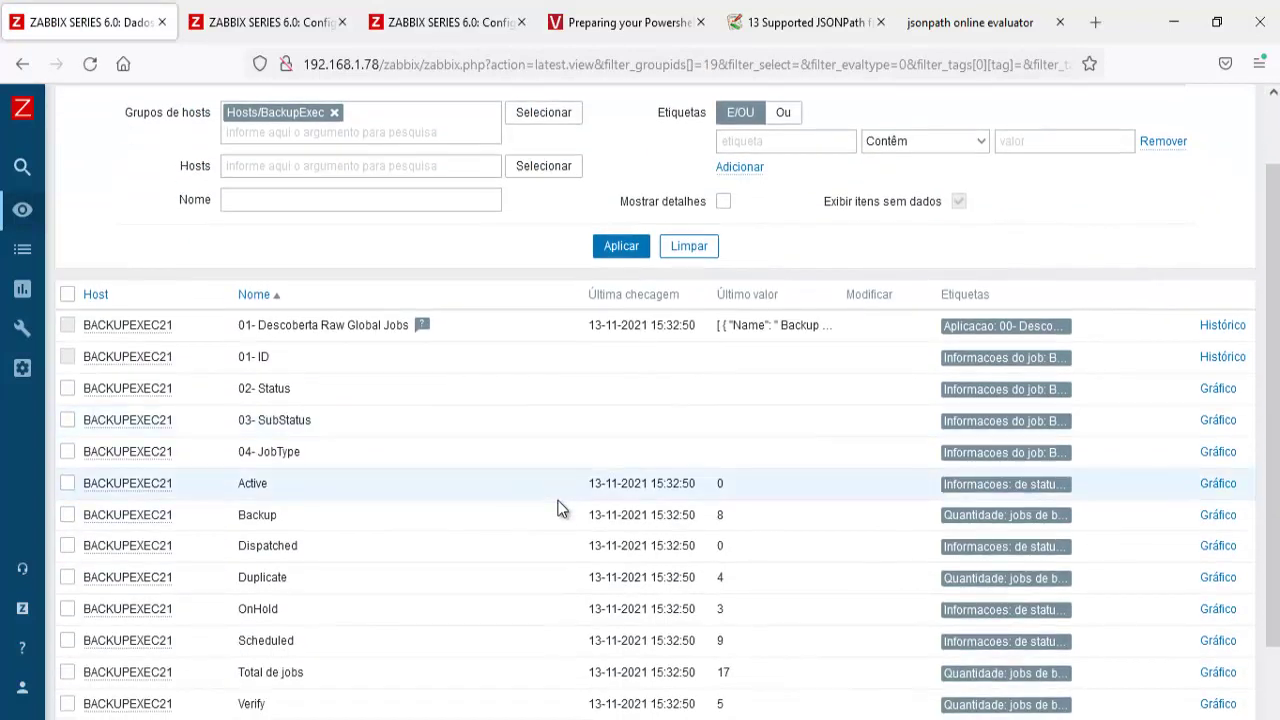
{"action": "left_click", "coordinate": [617, 246]}
{"action": "left_click", "coordinate": [622, 331]}
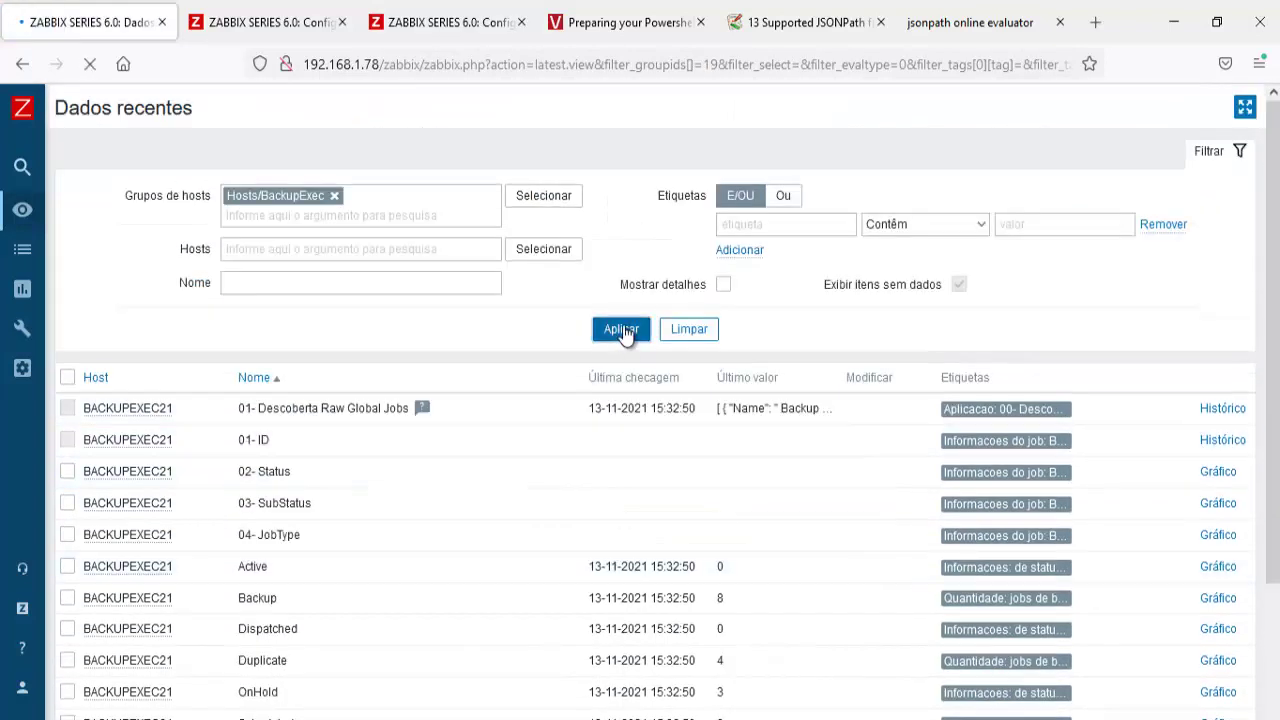
{"action": "left_click", "coordinate": [622, 331]}
{"action": "left_click", "coordinate": [622, 331]}
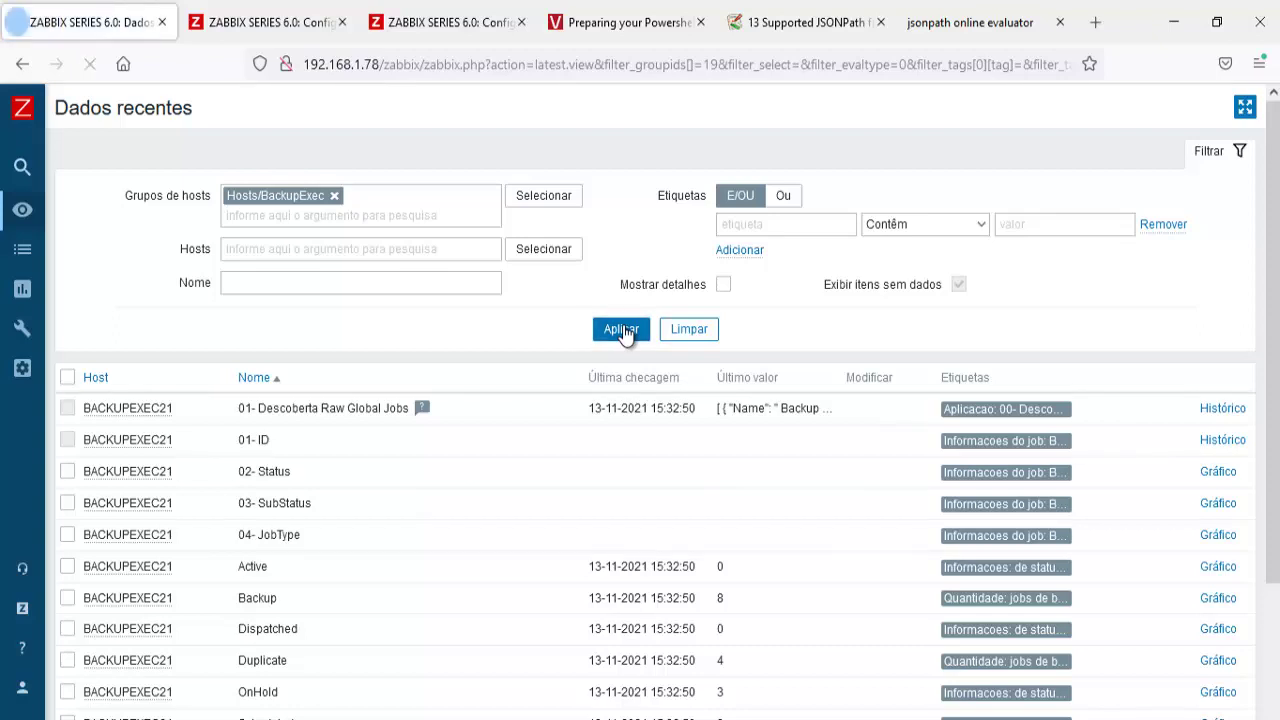
{"action": "left_click", "coordinate": [622, 331]}
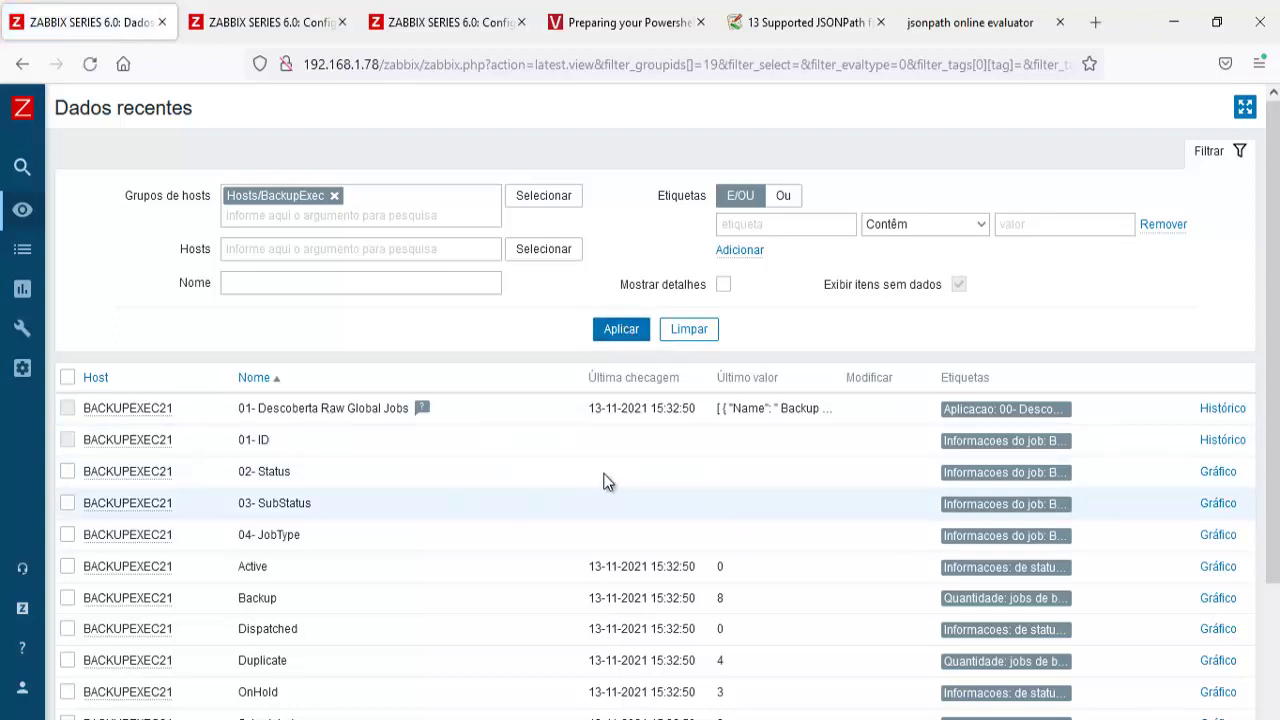
{"action": "left_click", "coordinate": [621, 336]}
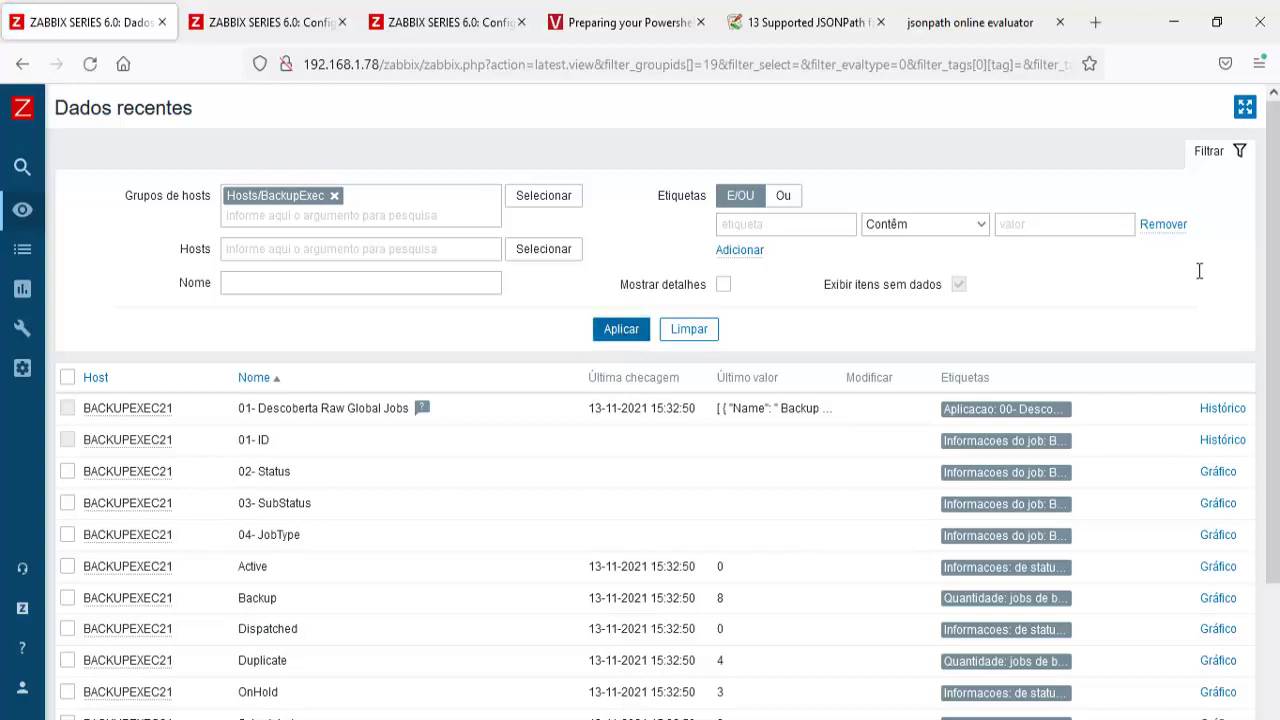